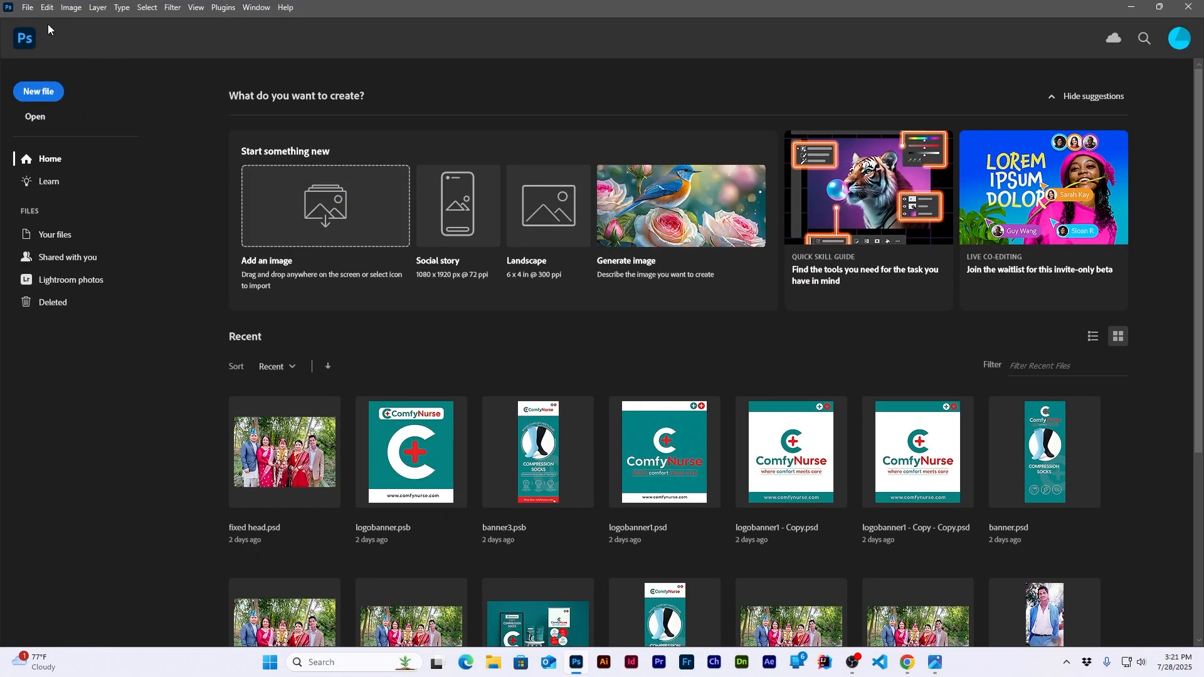
Step: Create a new document from the A5 print preset, 148 x 210 mm at 300 ppi in portrait orientation
left_click(28, 8)
left_click(40, 23)
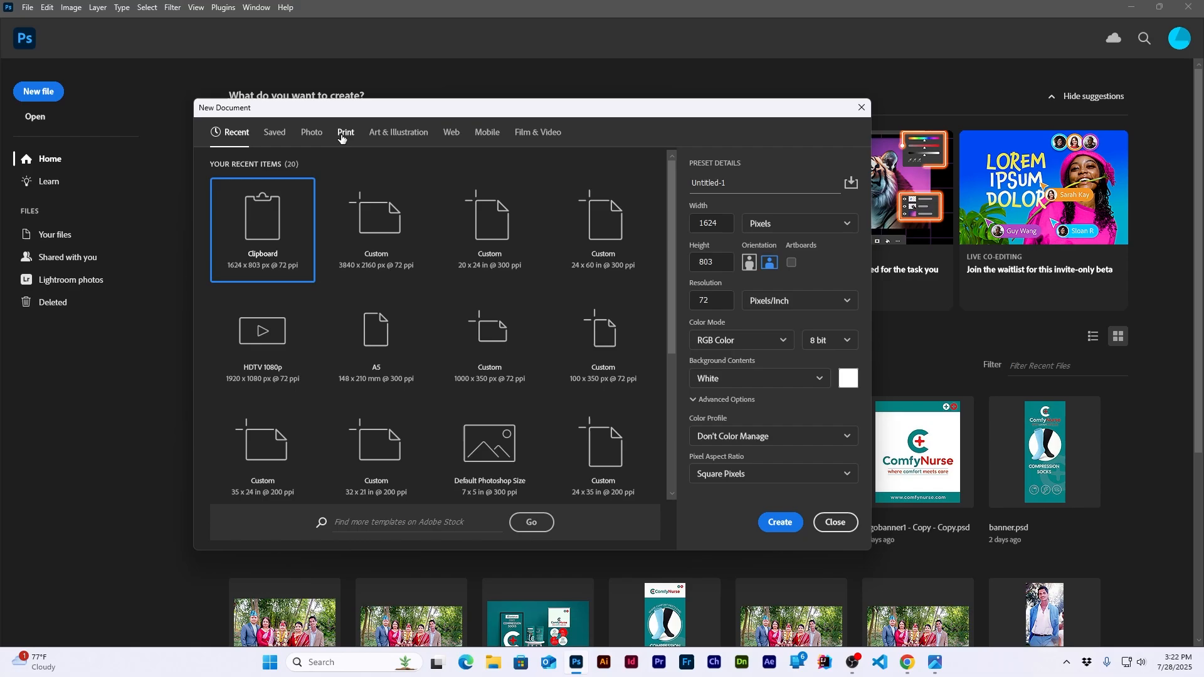
left_click(342, 135)
left_click(411, 304)
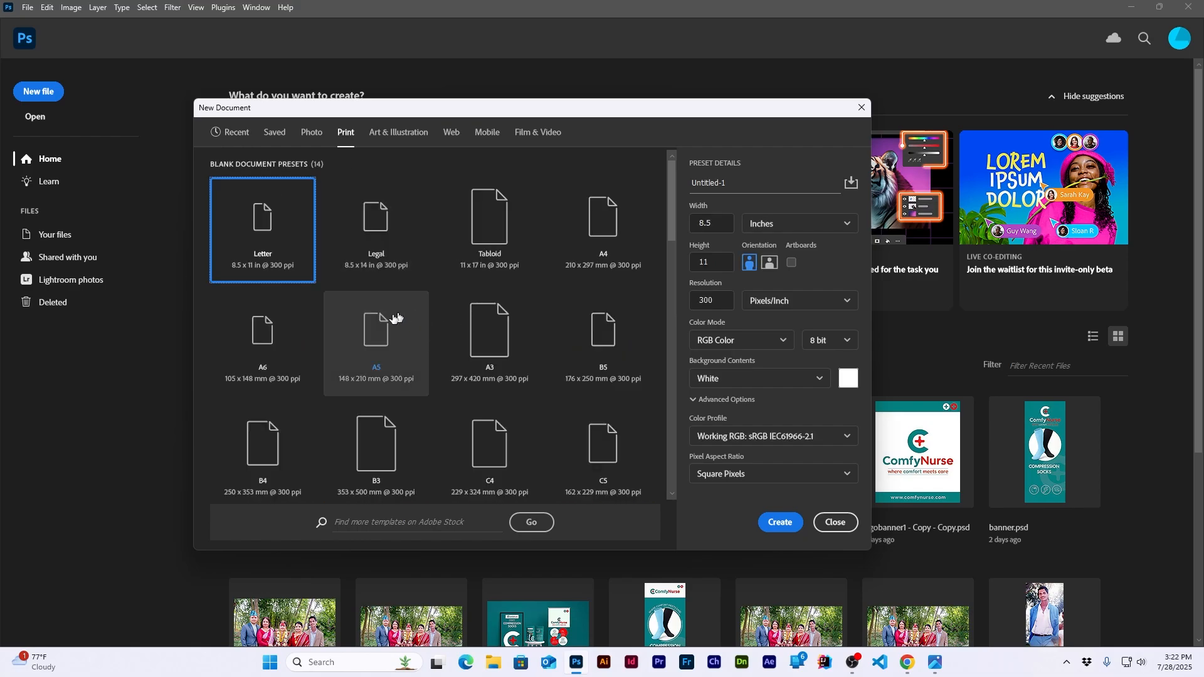
left_click(391, 351)
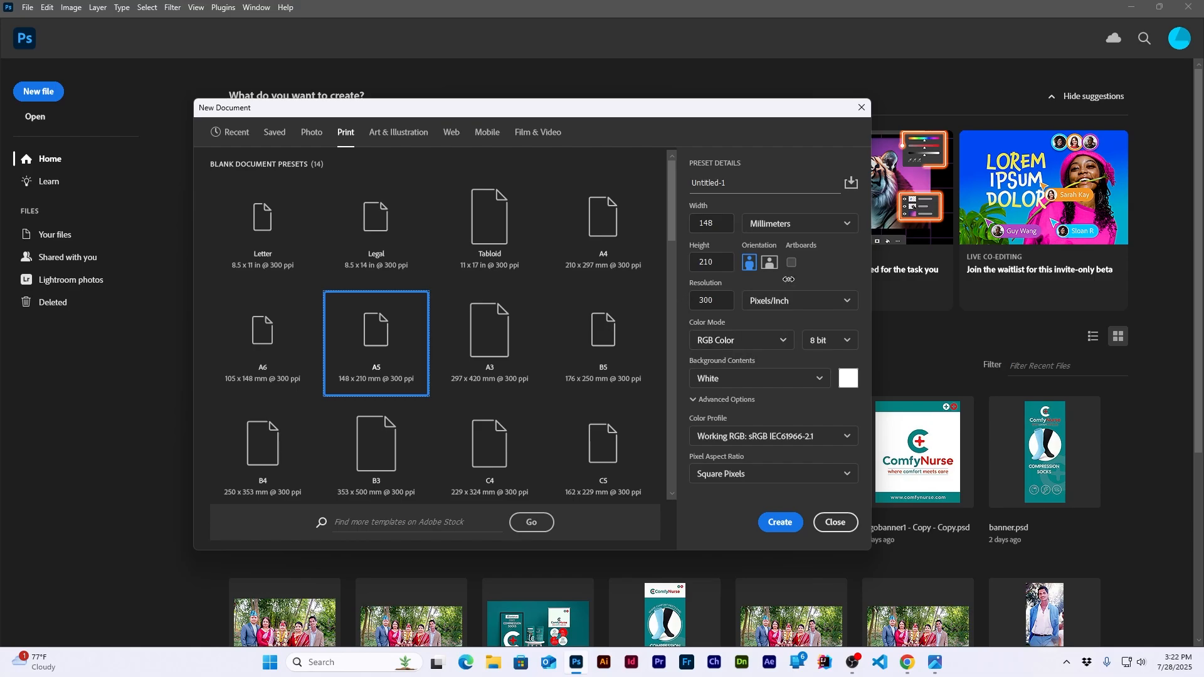
left_click(784, 524)
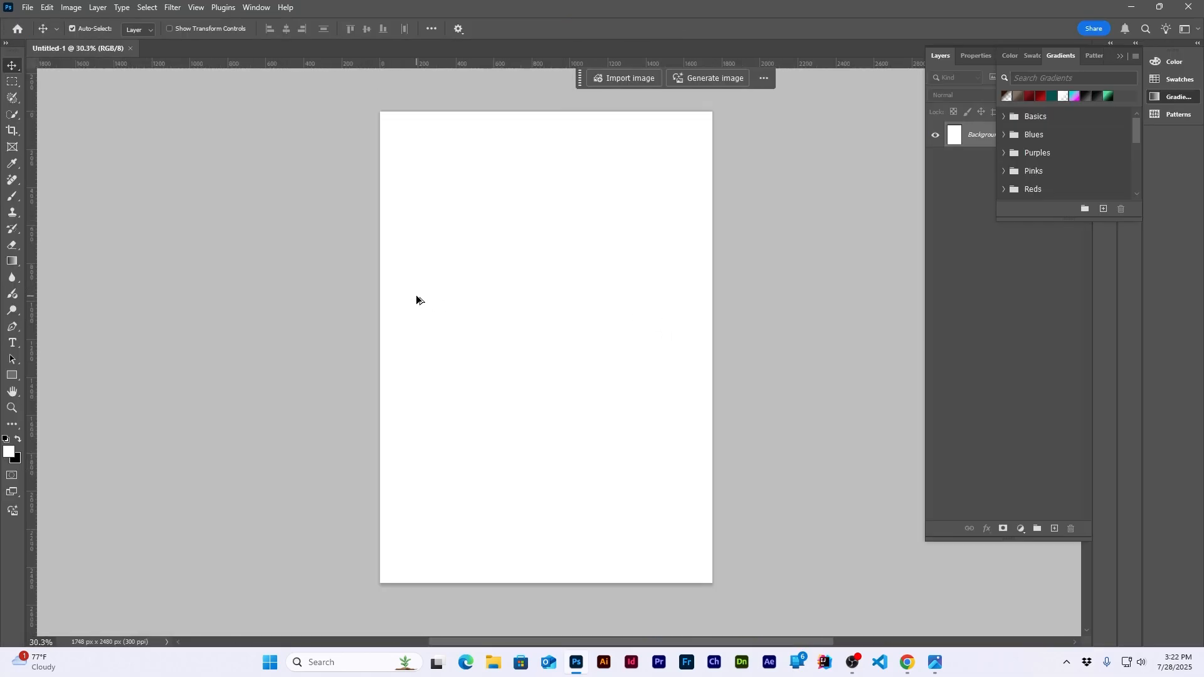
Step: Create a second new document from the recently used A5 preset
left_click(27, 7)
left_click(40, 23)
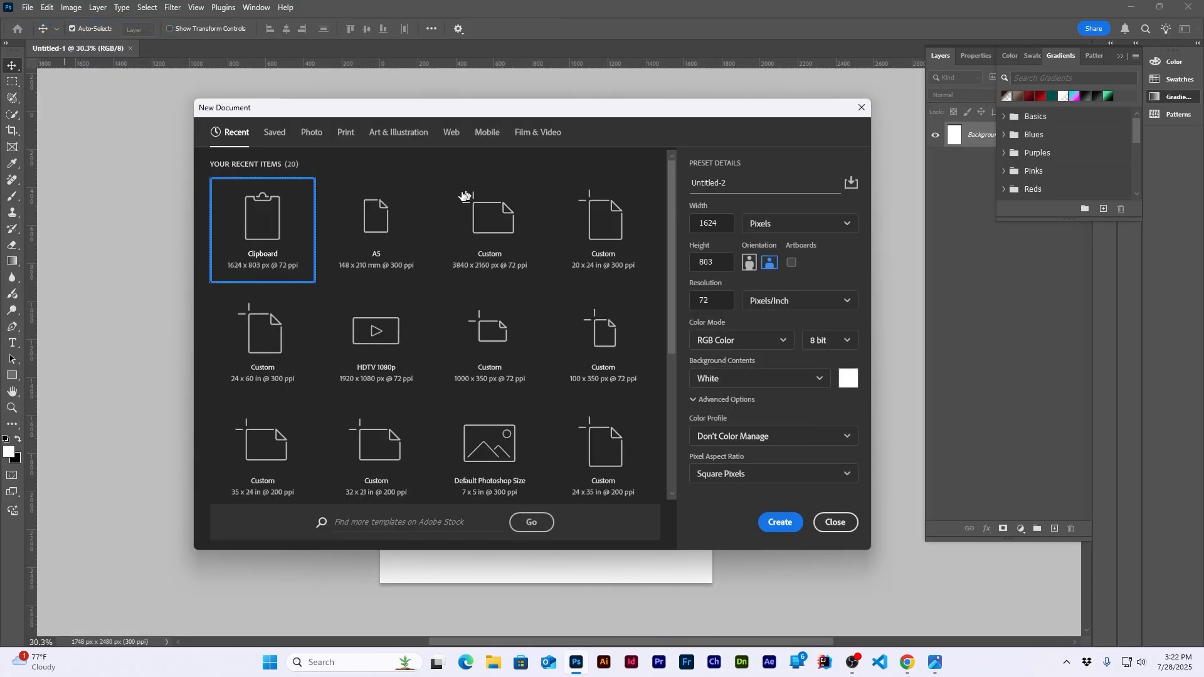
left_click(375, 214)
left_click(781, 523)
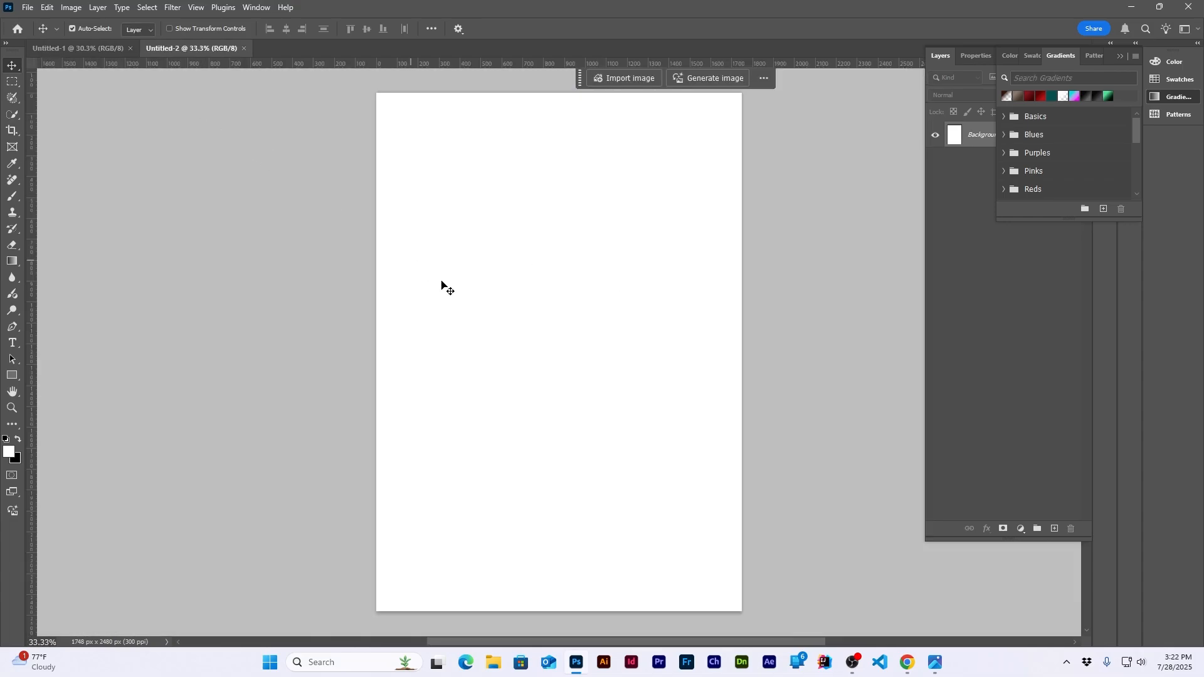
Step: Check the ruler display setting in the first A5 document and return to the second one
left_click(81, 48)
left_click(197, 7)
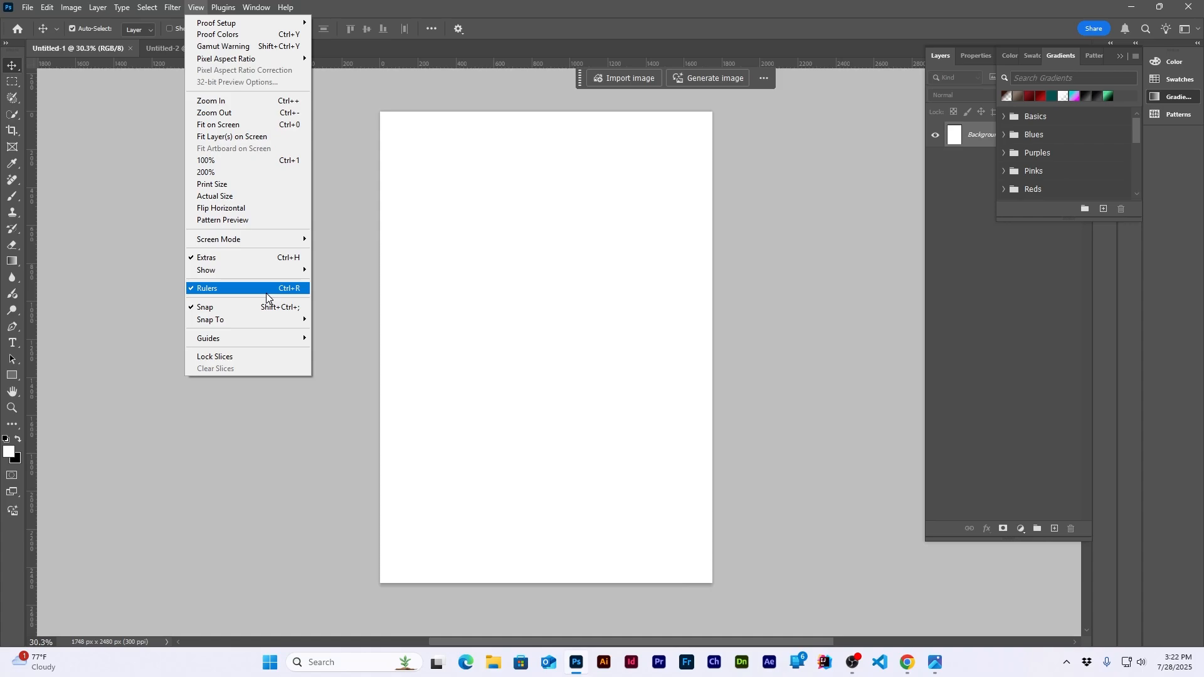
left_click(609, 8)
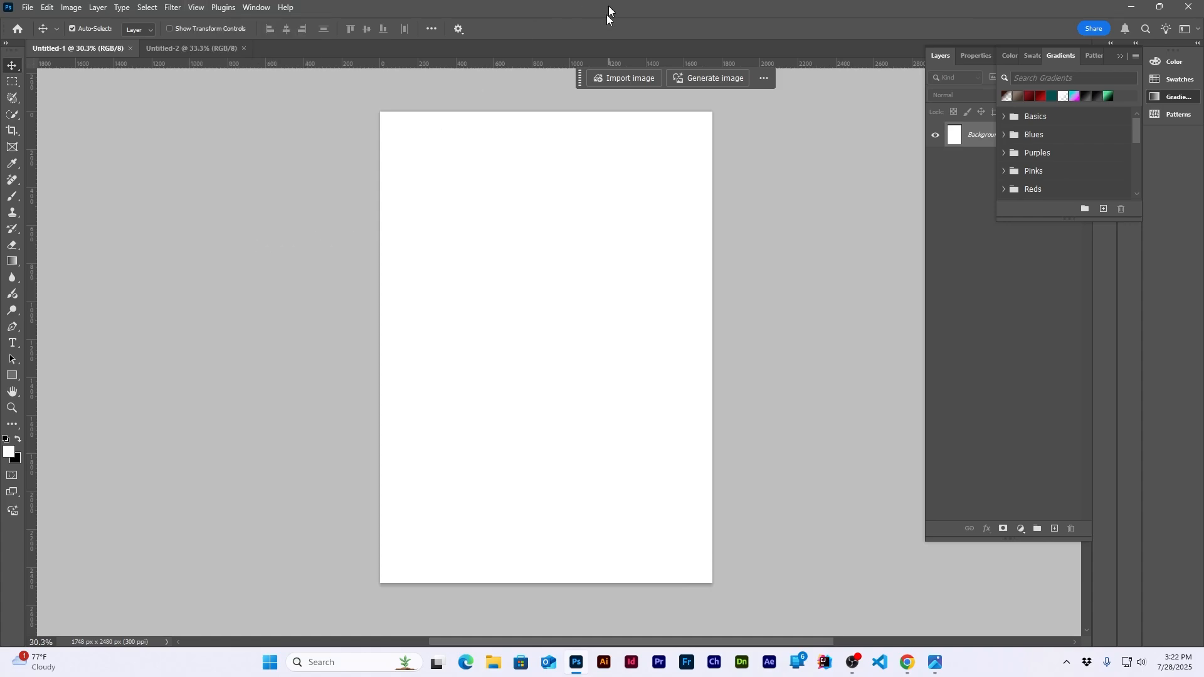
left_click(193, 49)
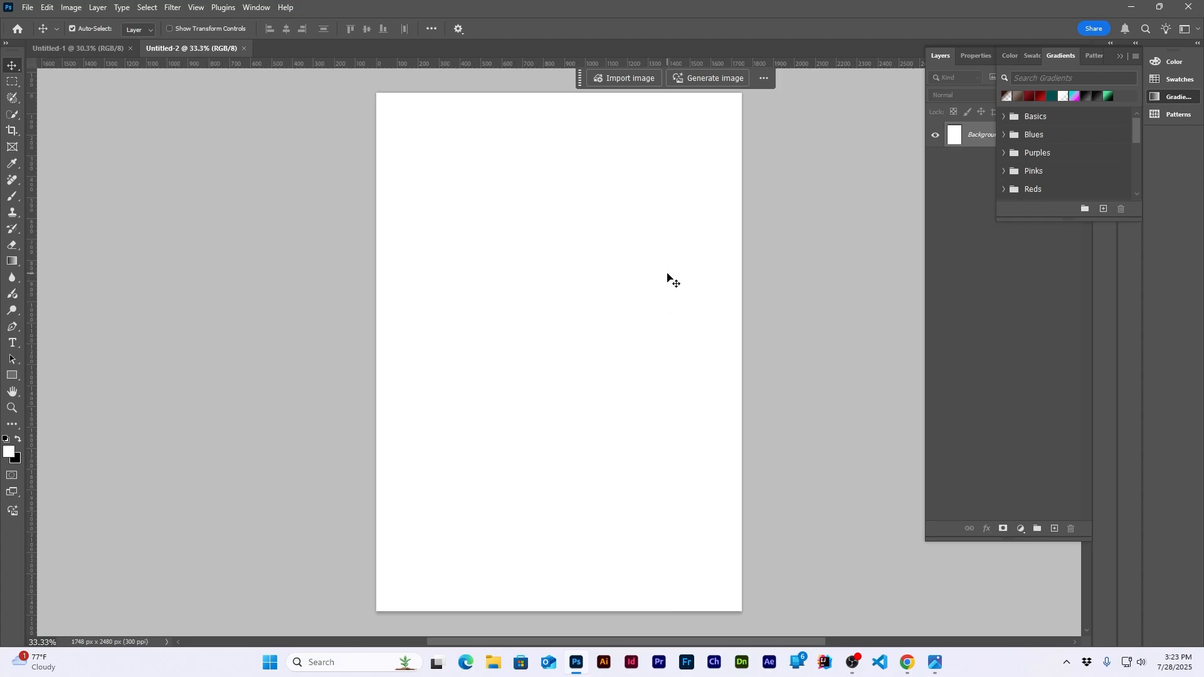
Step: Switch to Chrome, maximize its window and open unsplash.com
left_click_drag(1203, 207, 478, 251)
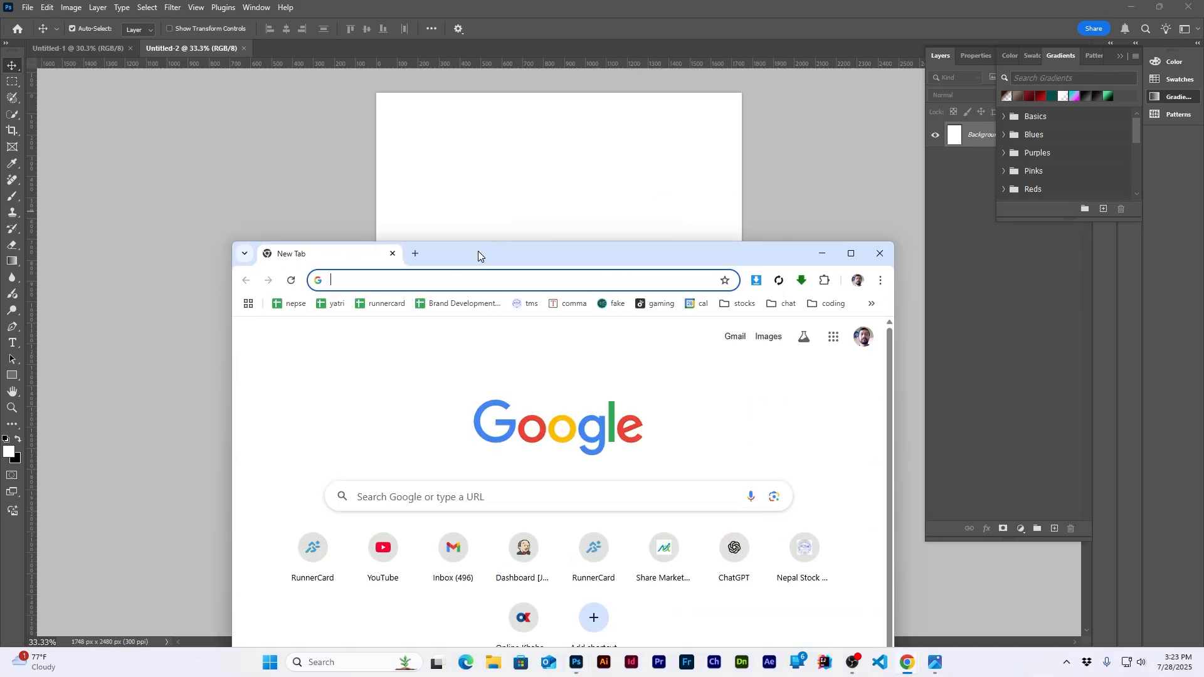
double_click(478, 250)
type("unsplash.com")
key("Return")
Step: Search Unsplash for "gym" and look through the photos for a suitable background
left_click(279, 95)
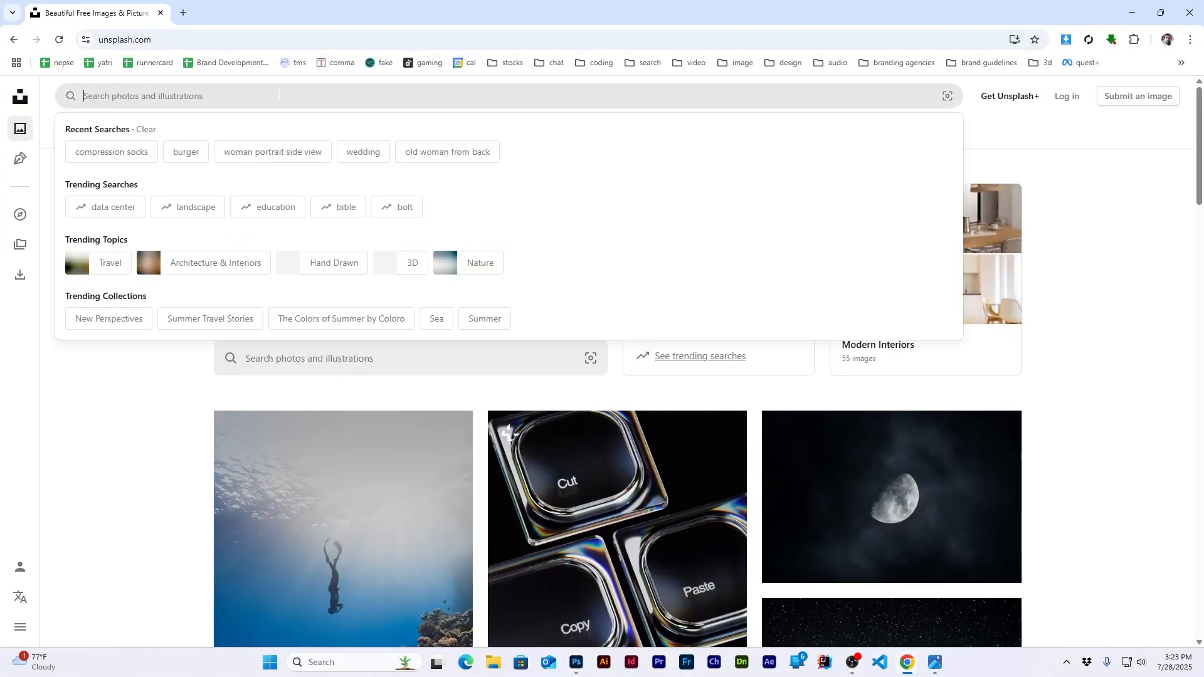
type("gym")
key("Return")
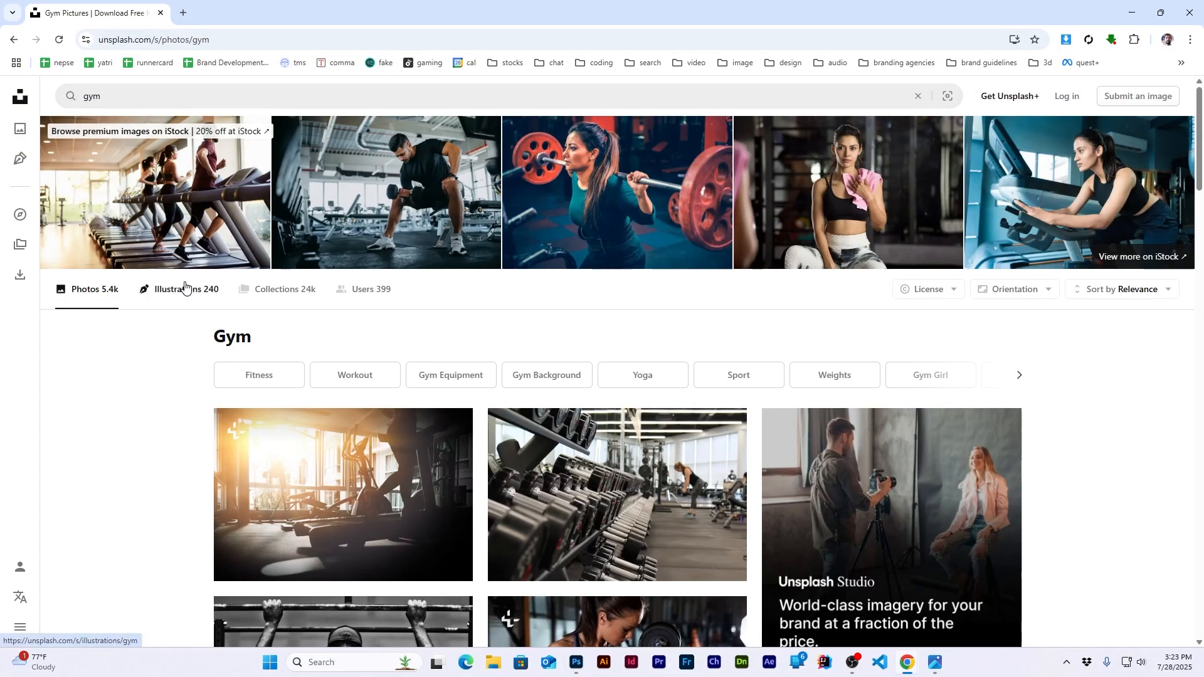
scroll(185, 286, "down", 10)
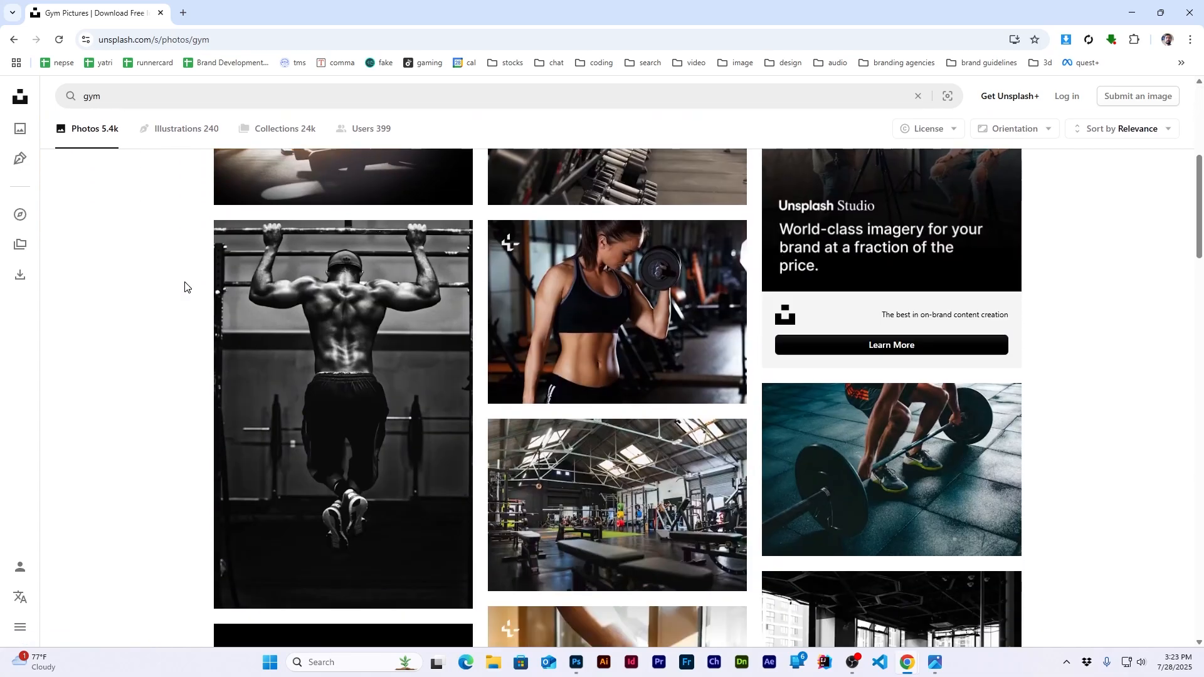
scroll(185, 287, "down", 3)
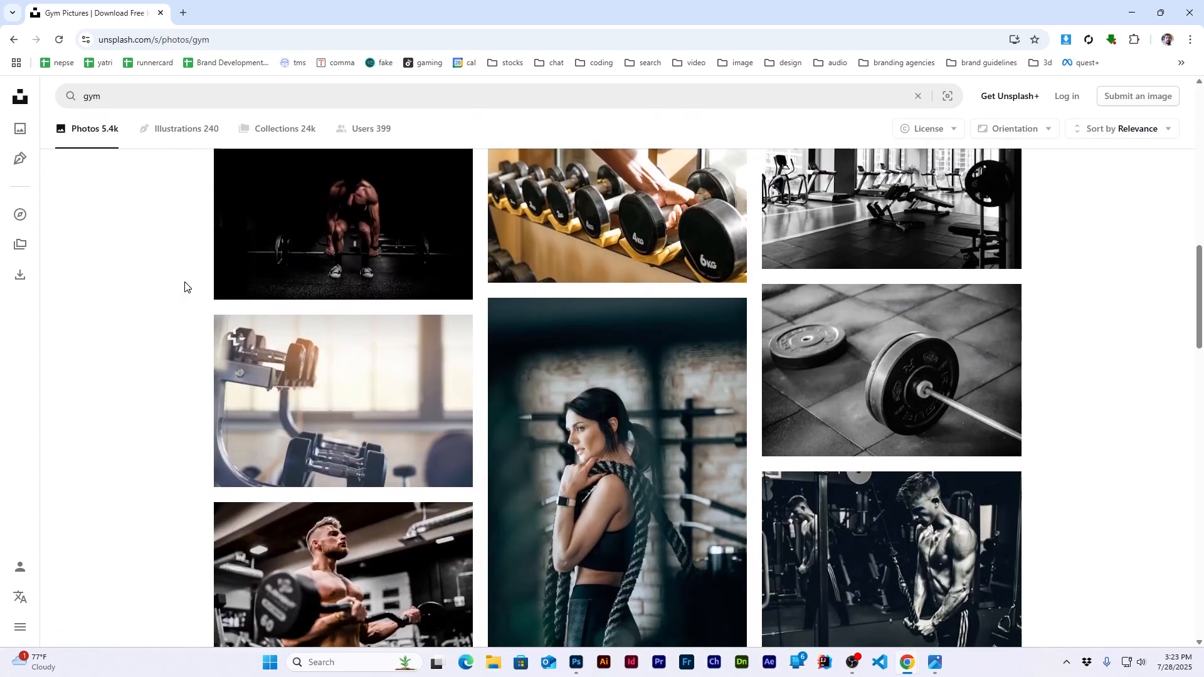
scroll(185, 286, "up", 2)
scroll(185, 287, "down", 4)
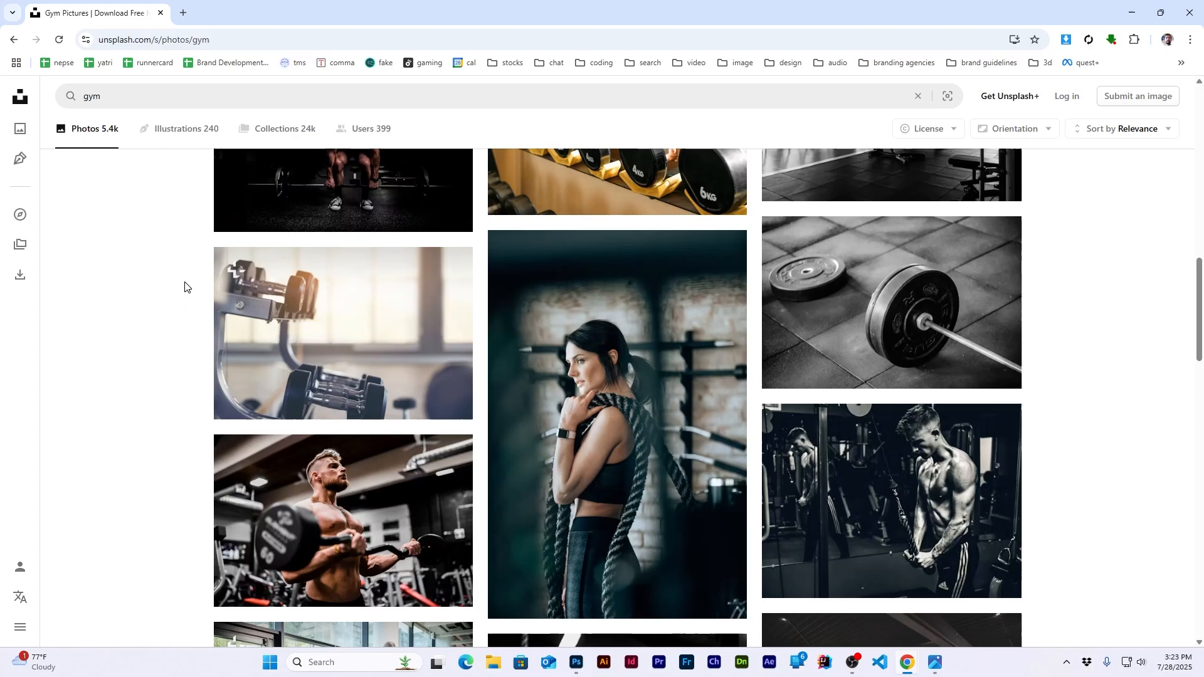
scroll(185, 287, "down", 6)
Step: Extend the Unsplash search to "gym texture" and look through the photos
left_click(101, 96)
type("texture")
key("Return")
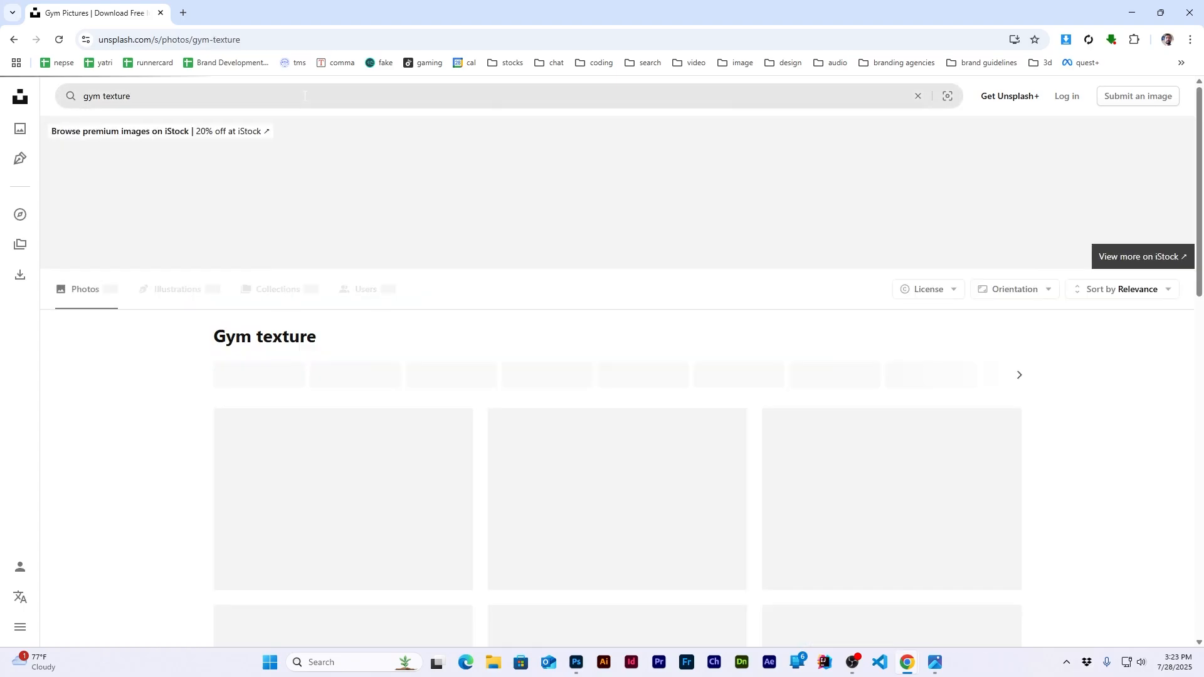
scroll(123, 301, "down", 10)
scroll(123, 302, "down", 10)
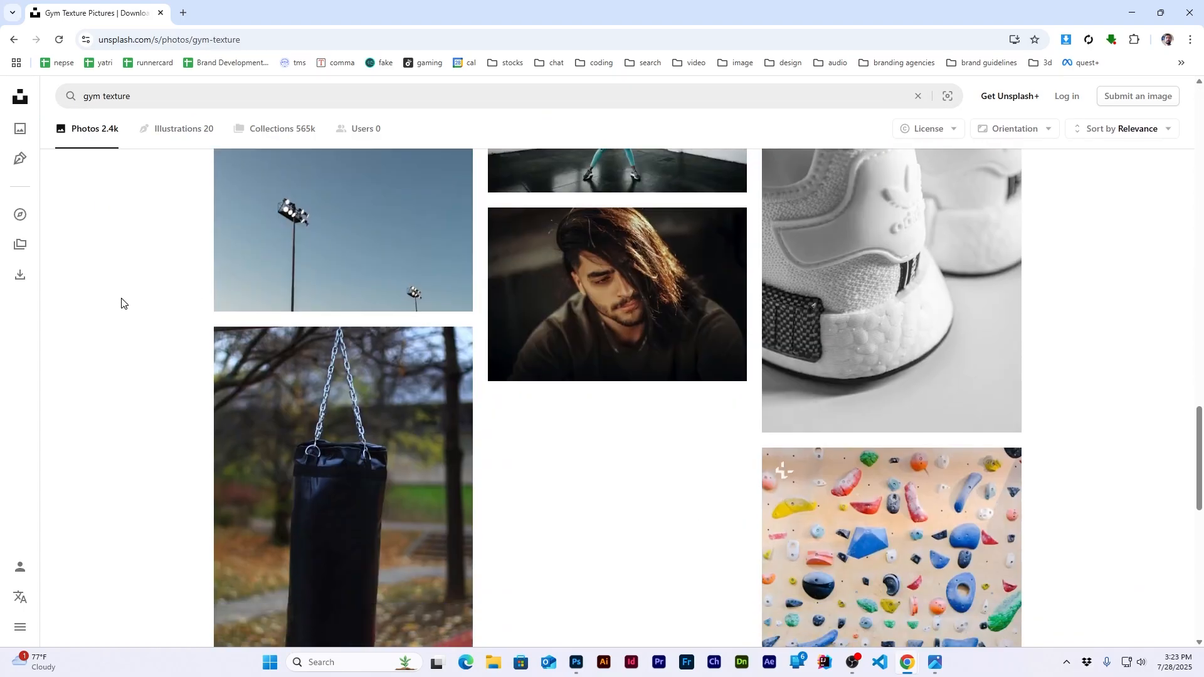
Step: Search Unsplash for "grunge texture" and download the free black-and-white crumpled, striped texture photo
triple_click(106, 96)
type("grunge texture")
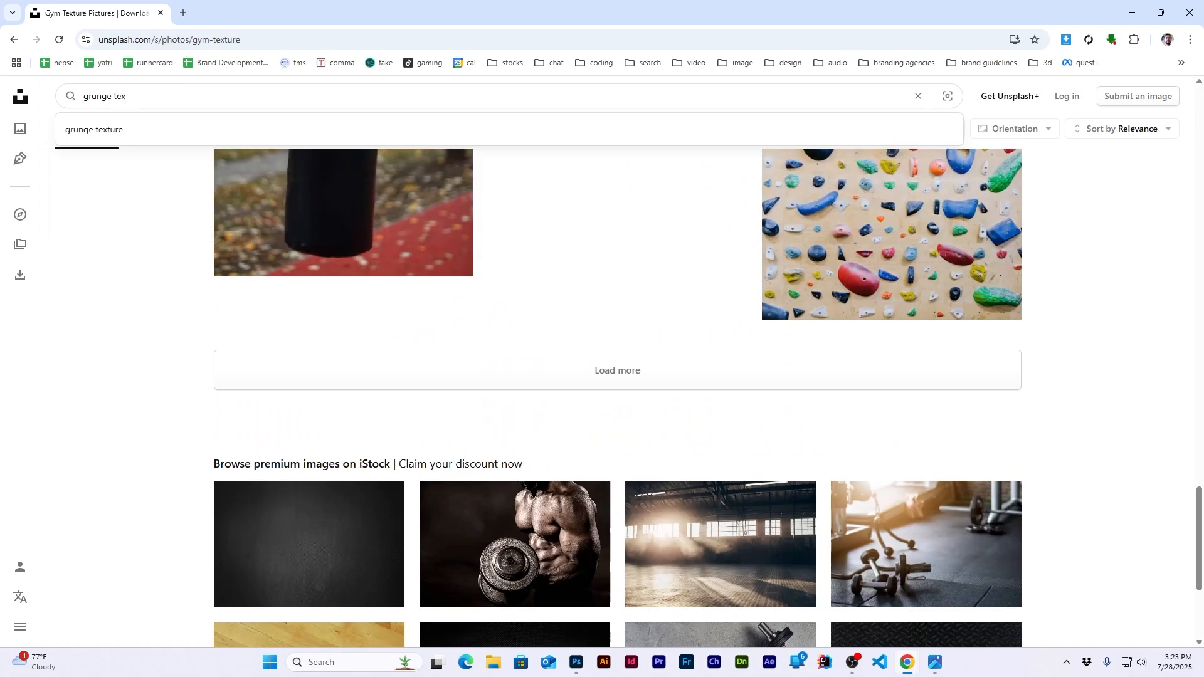
key("Return")
scroll(217, 283, "down", 10)
scroll(216, 282, "down", 2)
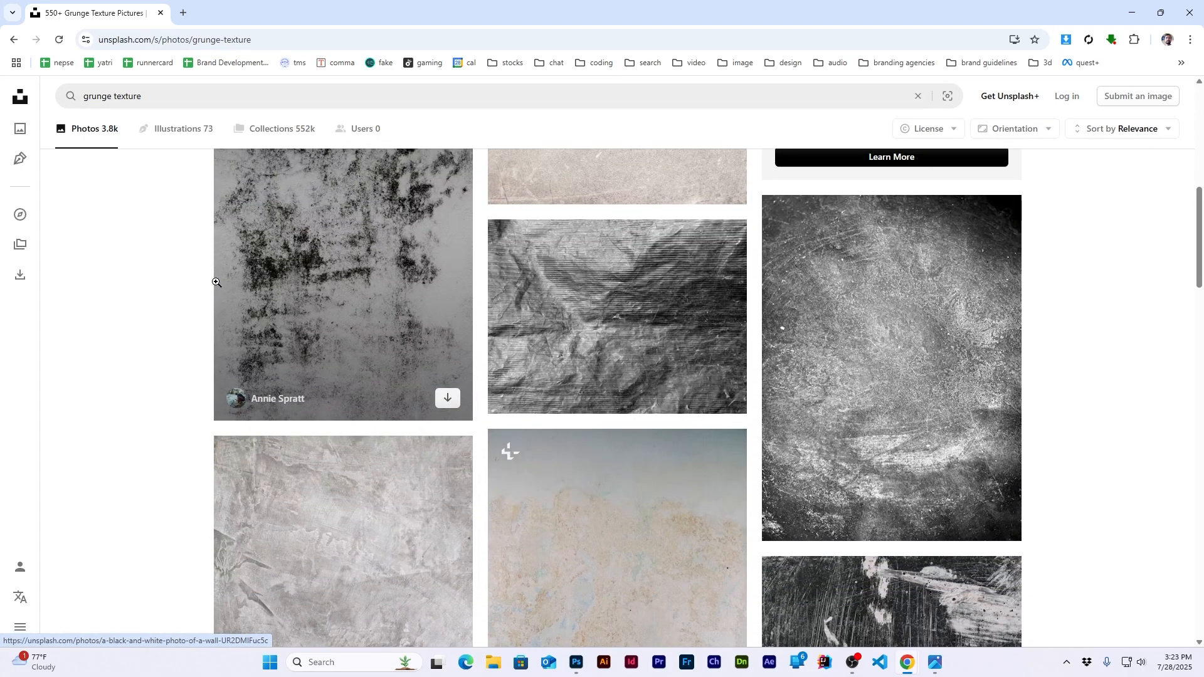
left_click(660, 304)
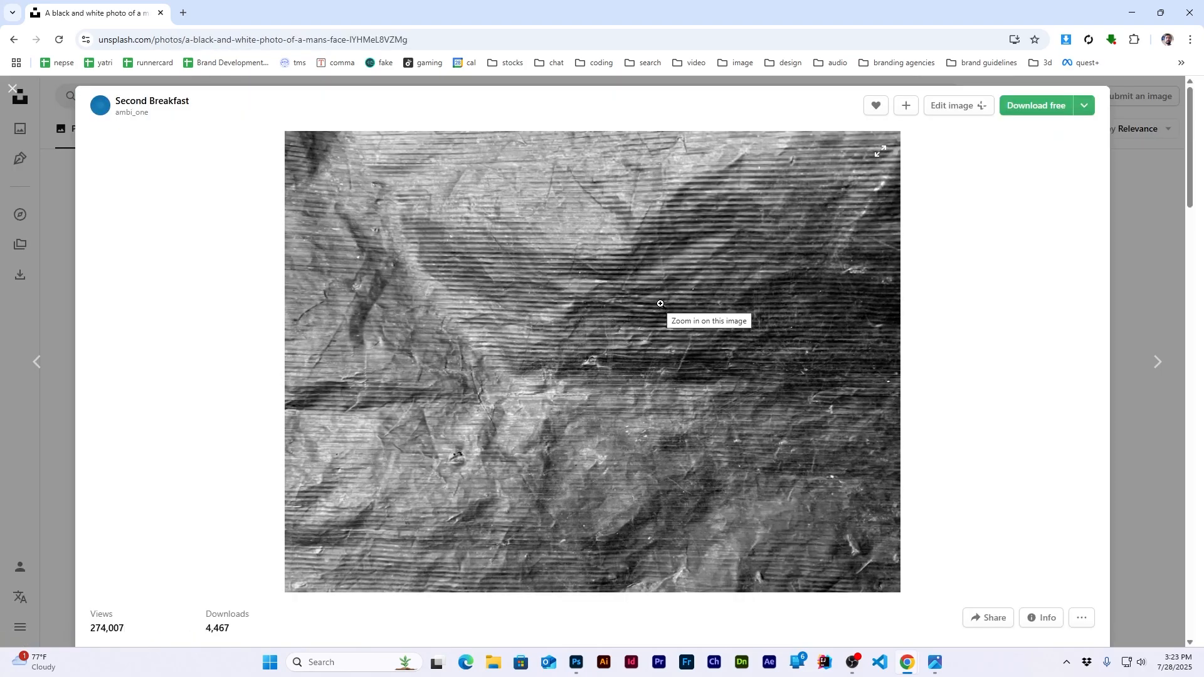
left_click(1036, 106)
Step: Switch to Photoshop, place the downloaded texture as an embedded image, rotate it -90° and enlarge it to cover the whole page
key("alt+Tab")
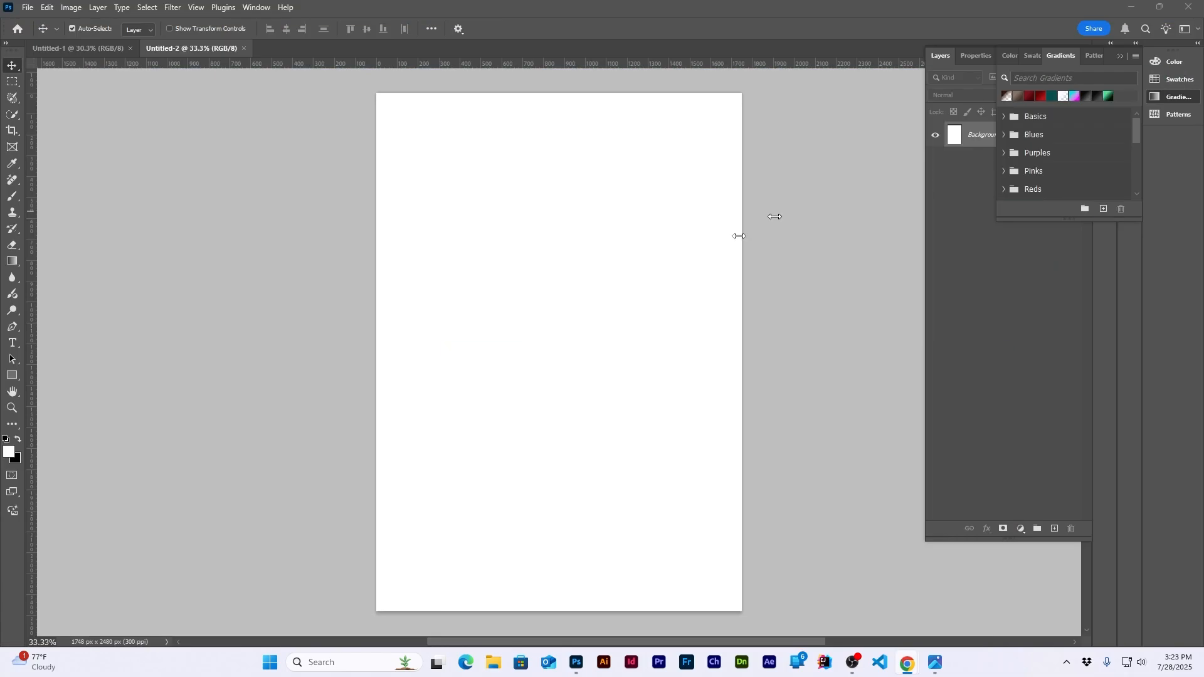
left_click(26, 7)
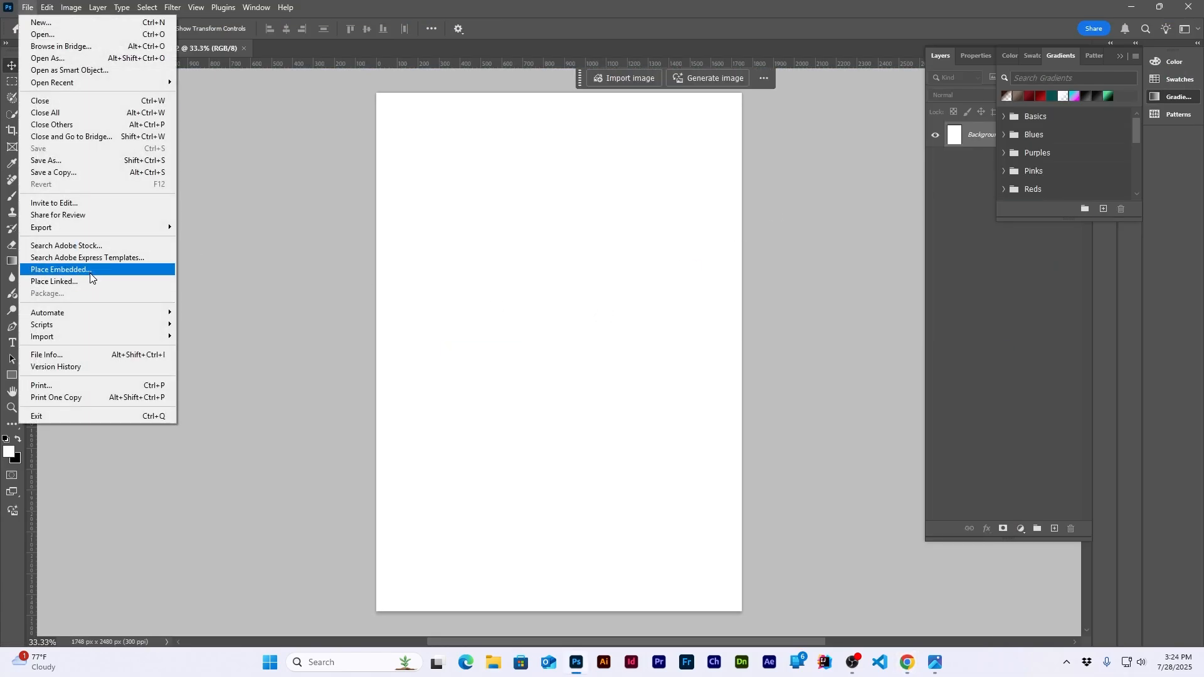
left_click(93, 275)
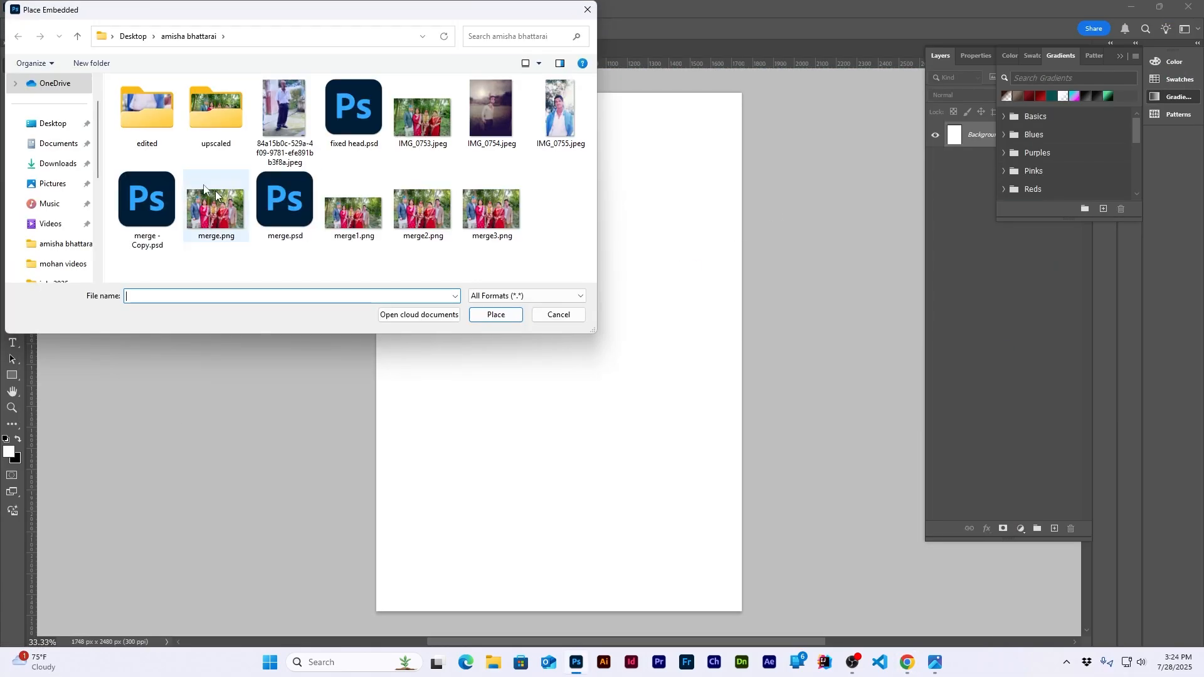
left_click(56, 163)
double_click(125, 120)
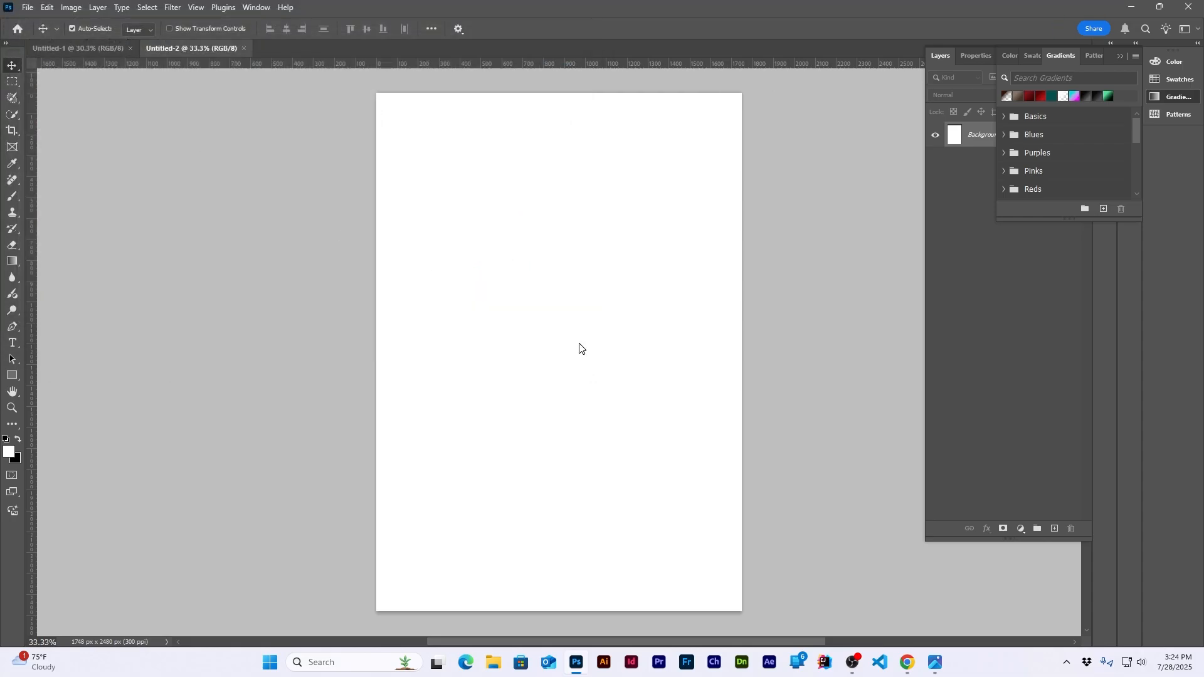
left_click_drag(753, 499, 618, 270)
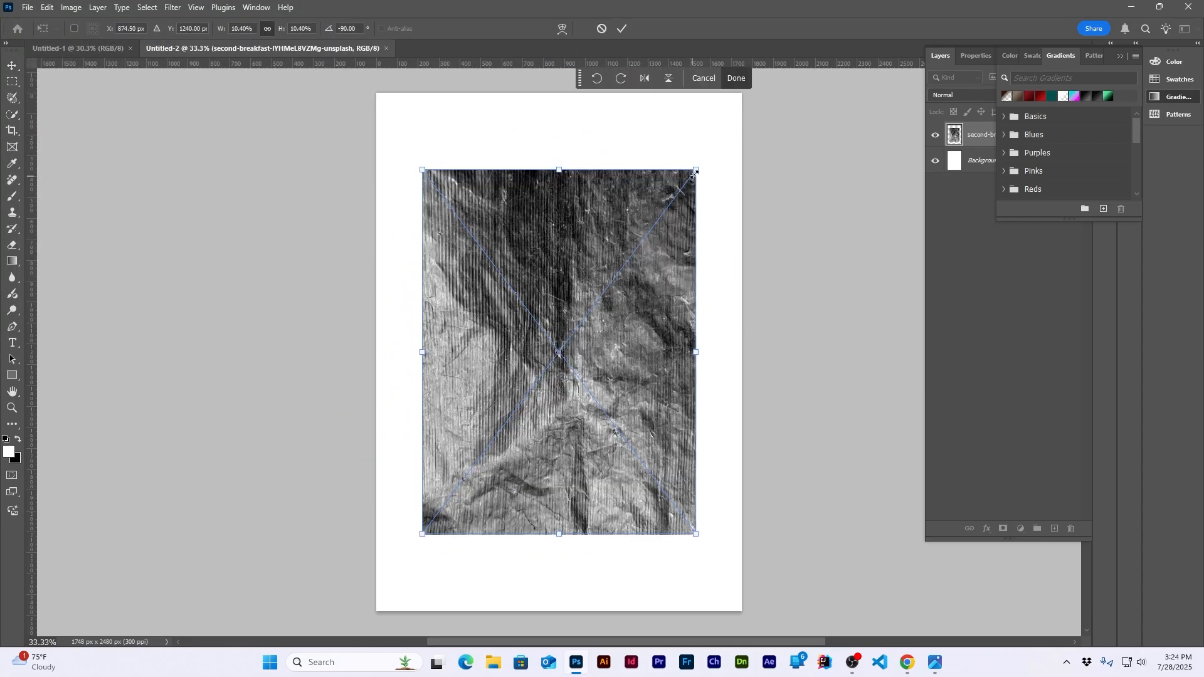
left_click_drag(696, 171, 774, 94)
key("Return")
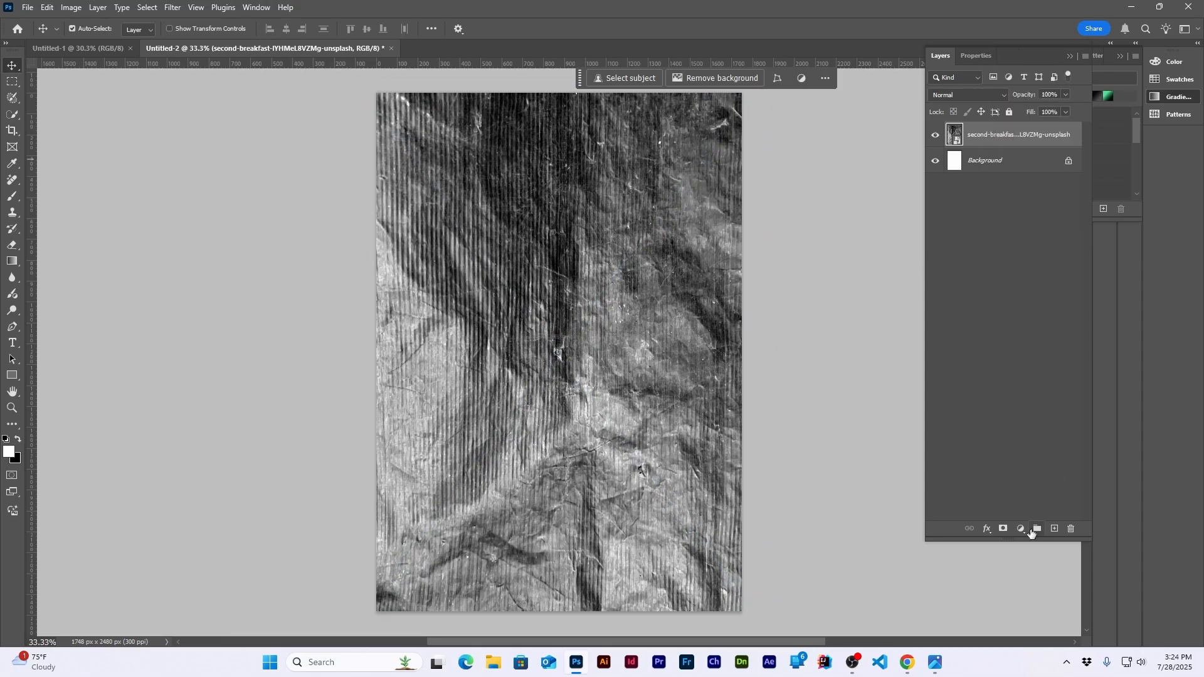
Step: Add a Brightness/Contrast adjustment layer above the texture with brightness at -134
left_click(1021, 529)
left_click(1060, 345)
left_click_drag(1005, 132, 943, 134)
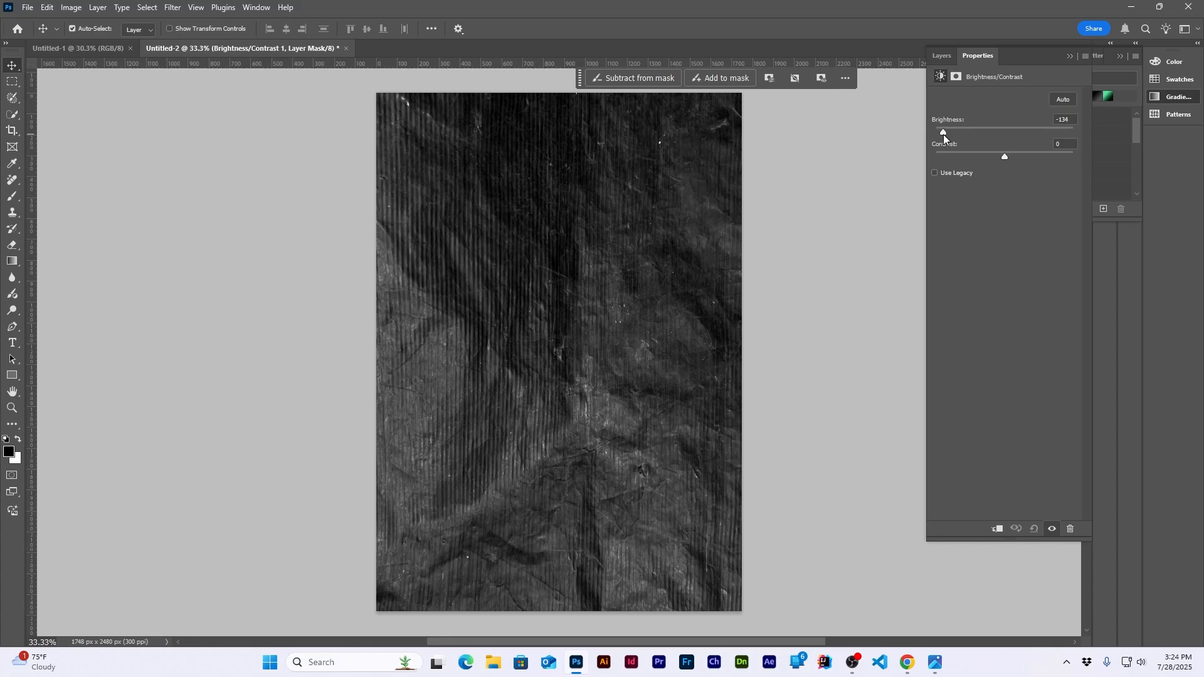
left_click(942, 55)
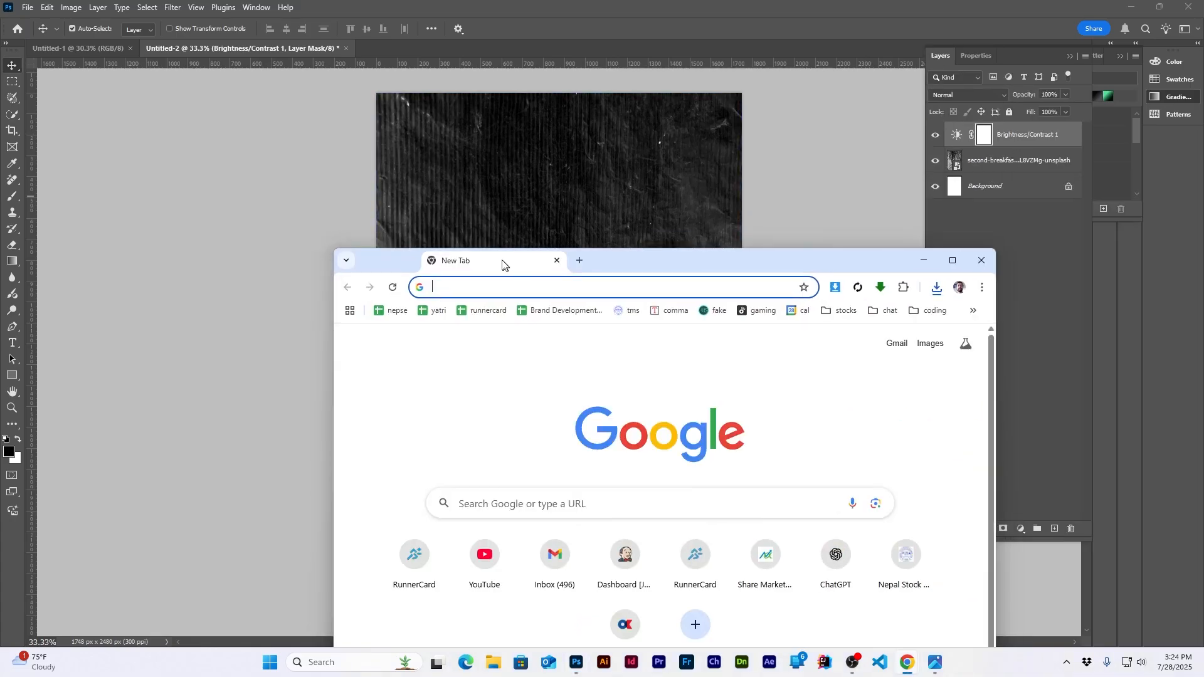
Step: Switch to Chrome, maximize its window and open canva.com
double_click(605, 262)
type("canva.com")
key("Return")
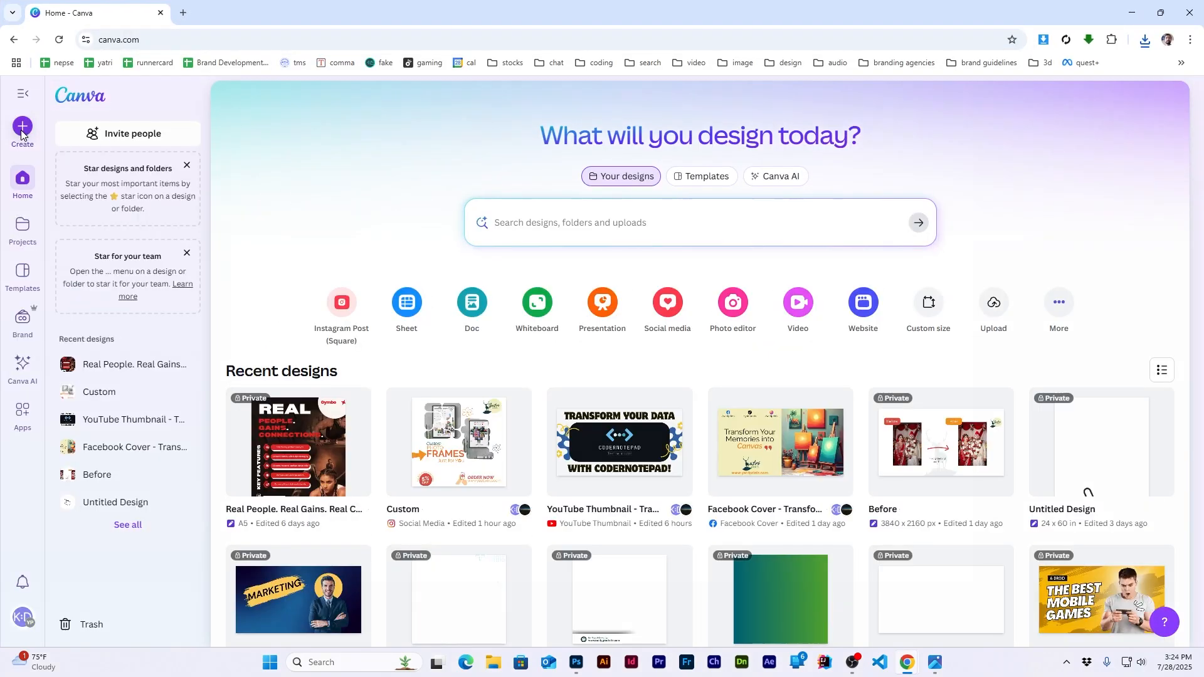
left_click(22, 129)
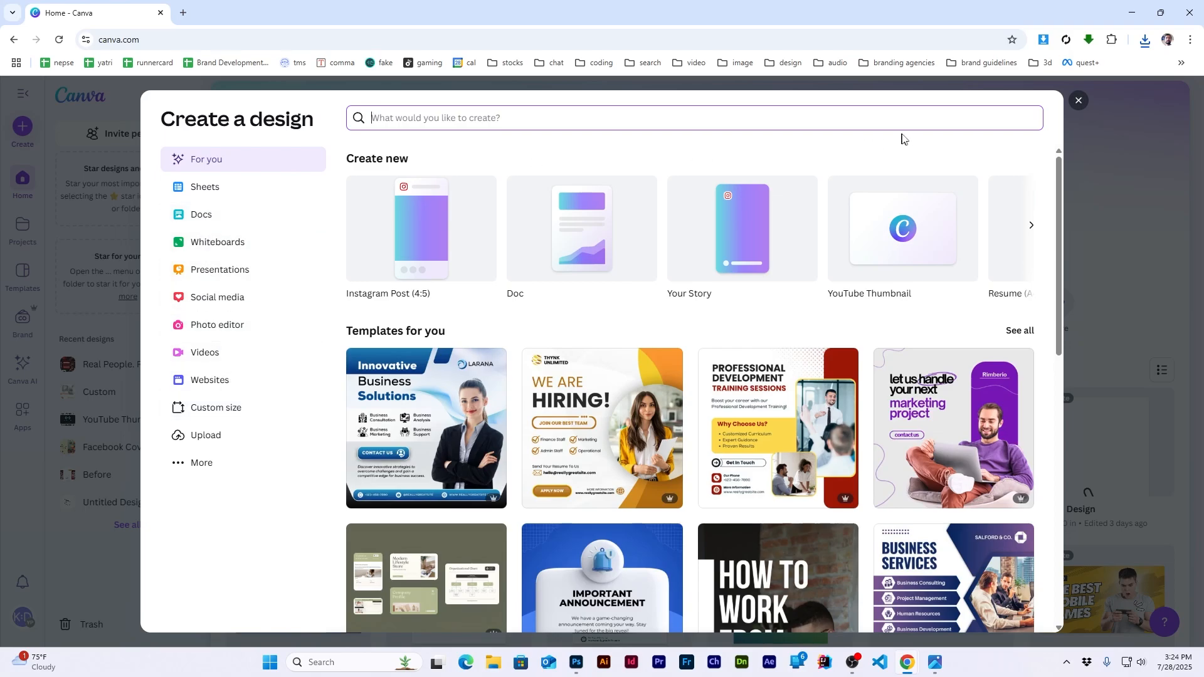
left_click(1090, 107)
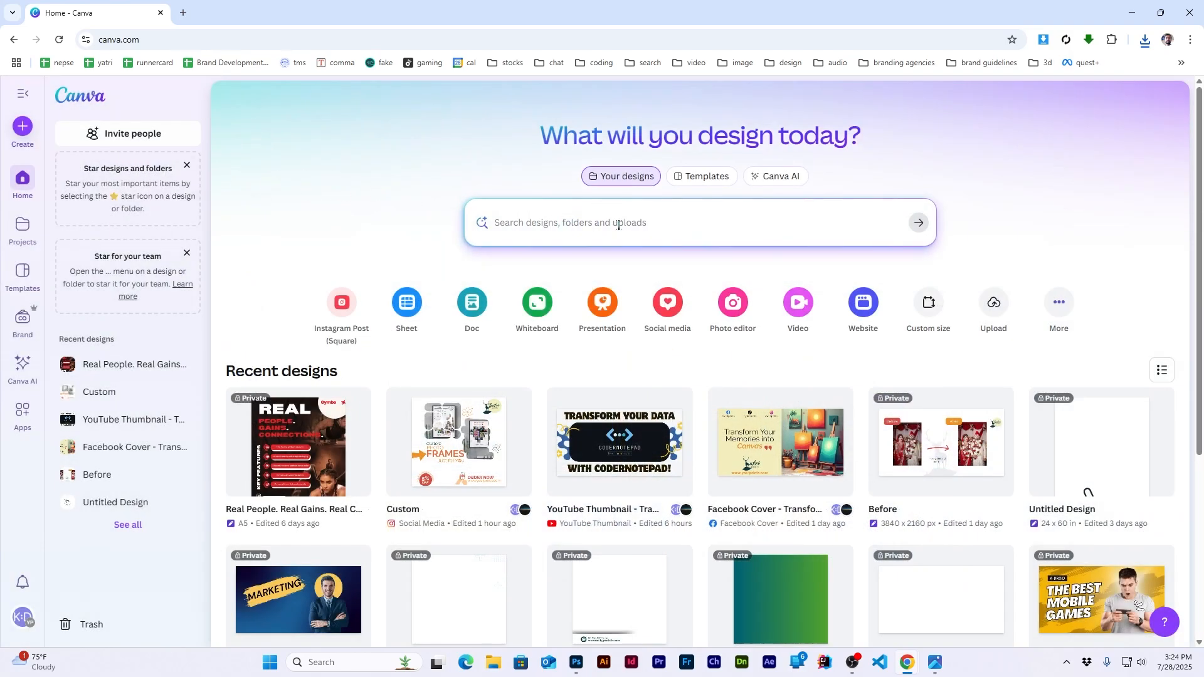
type("a5")
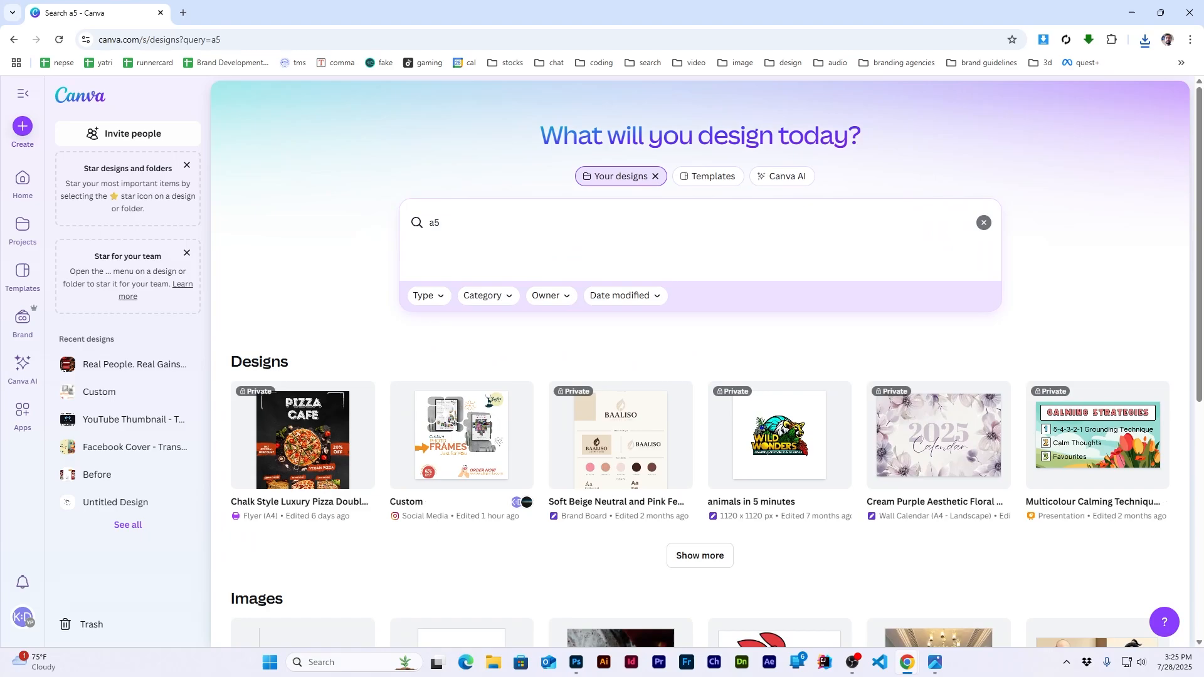
scroll(700, 361, "down", 1)
scroll(700, 361, "up", 1)
Step: Search the new design types for "a5" and create a blank Document (A5 Portrait)
left_click(22, 130)
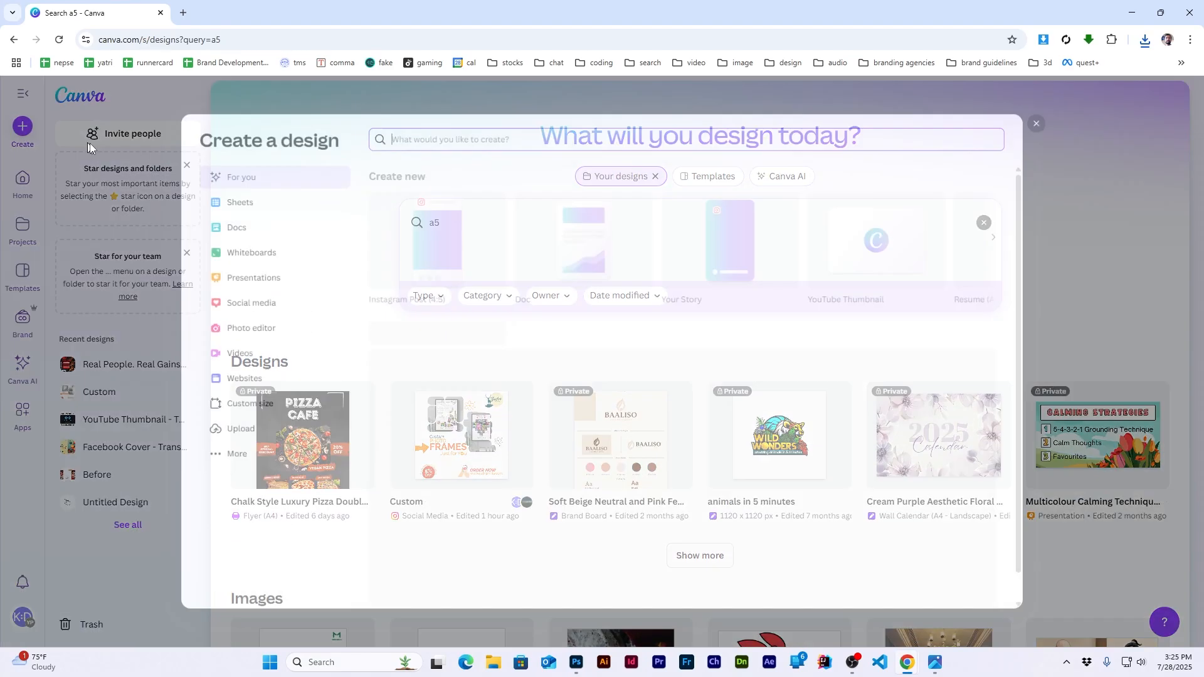
type("a5")
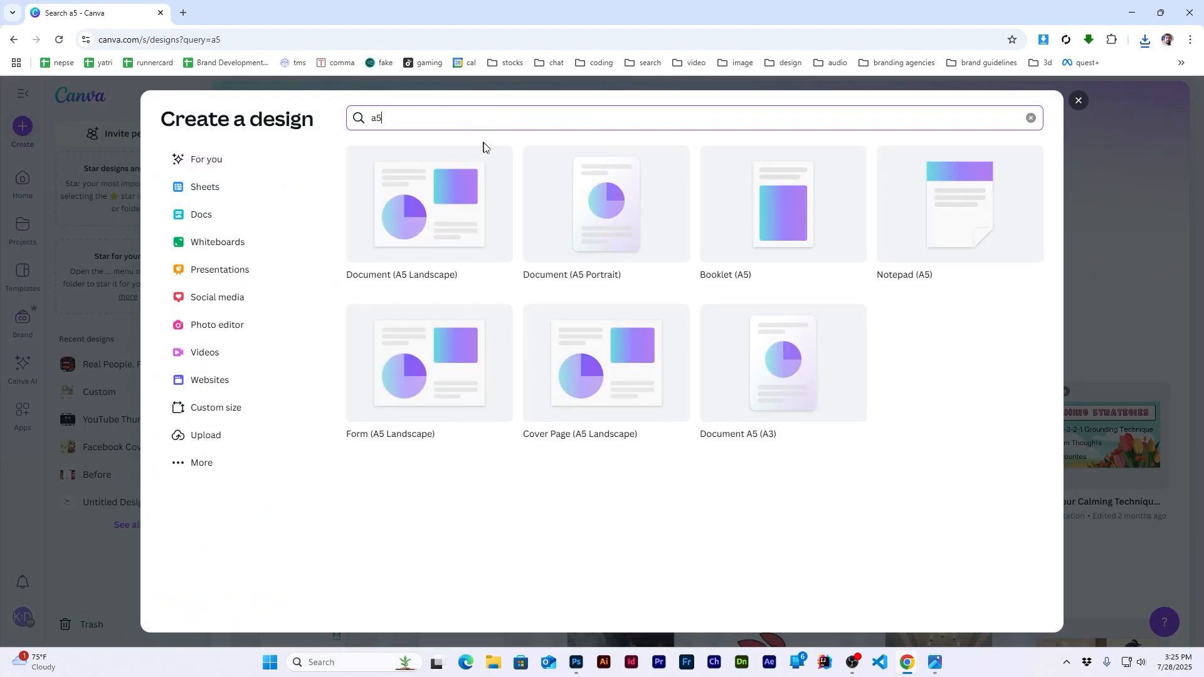
left_click(603, 235)
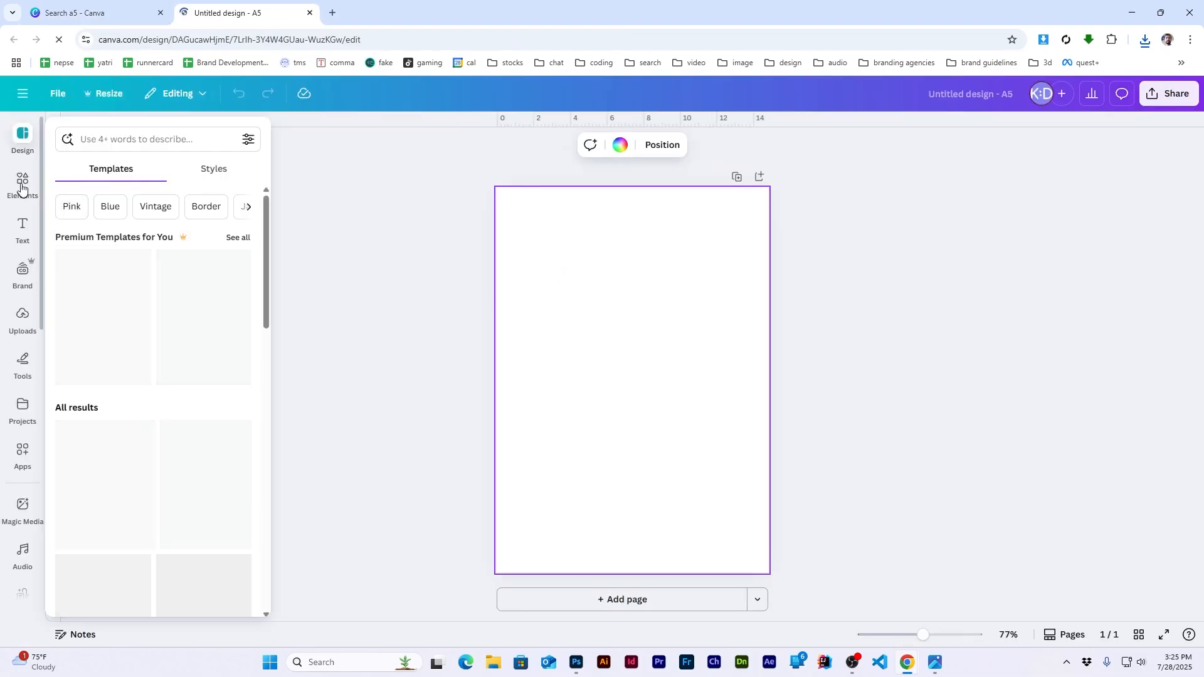
Step: Search the element photos for "gym", add the man with battle ropes to the page and enlarge the photo to full page width
type("gym")
key("Return")
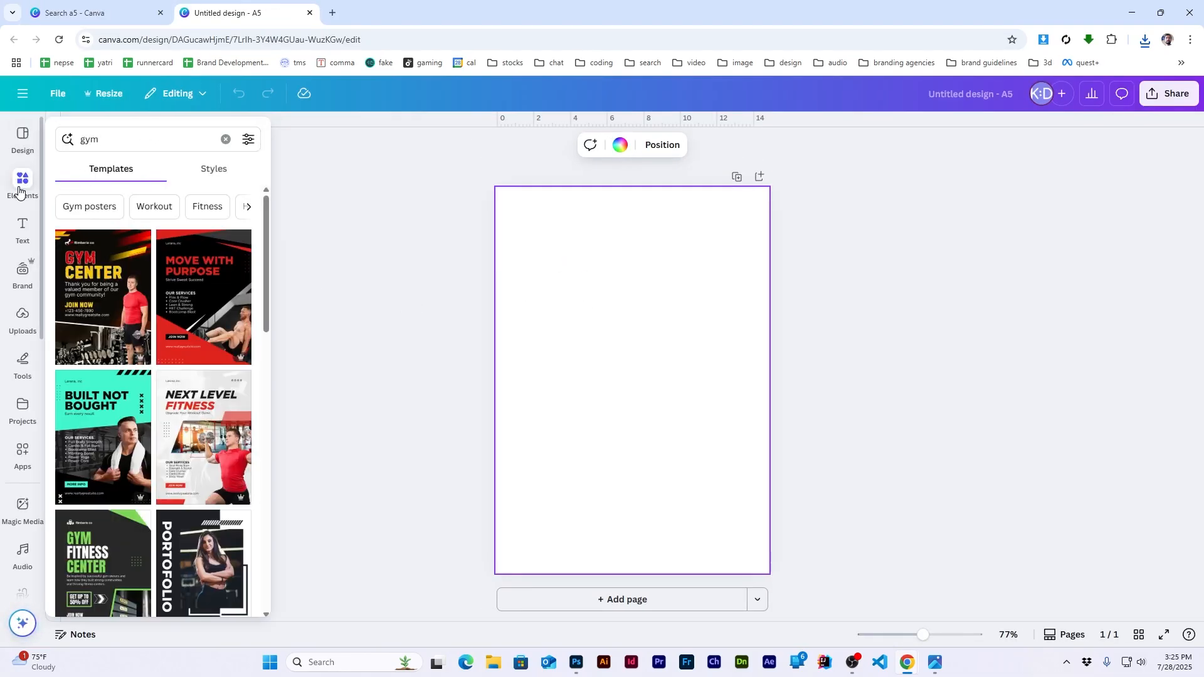
left_click(23, 182)
type("gym")
key("Return")
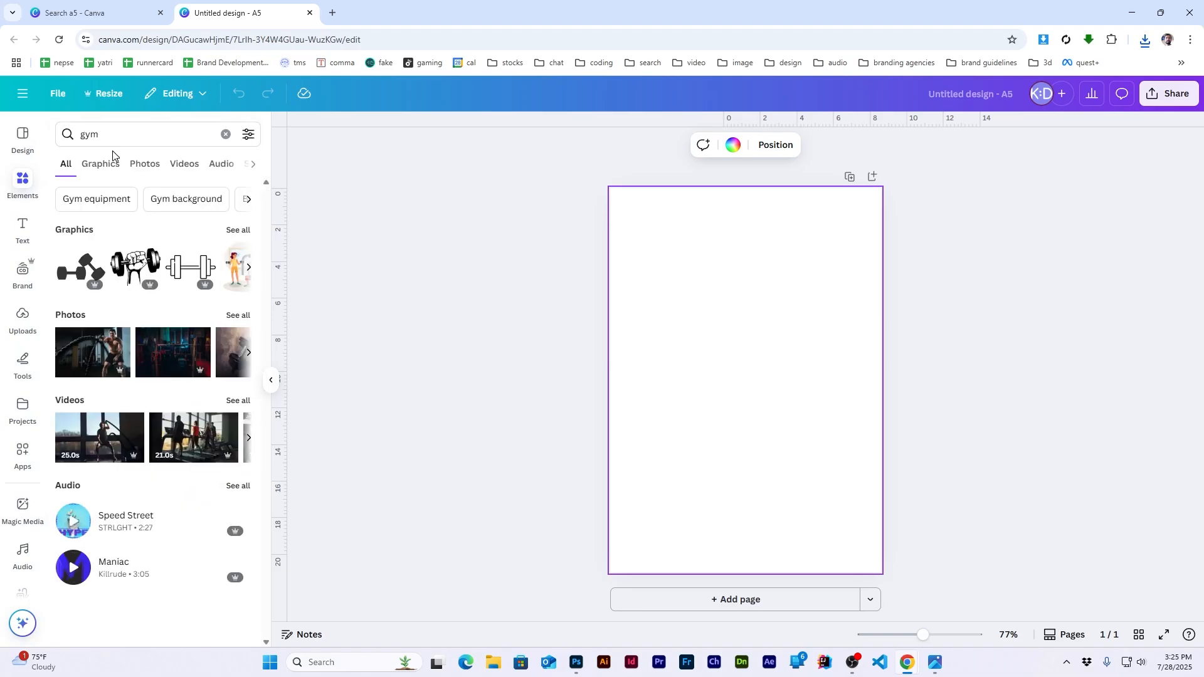
left_click(144, 165)
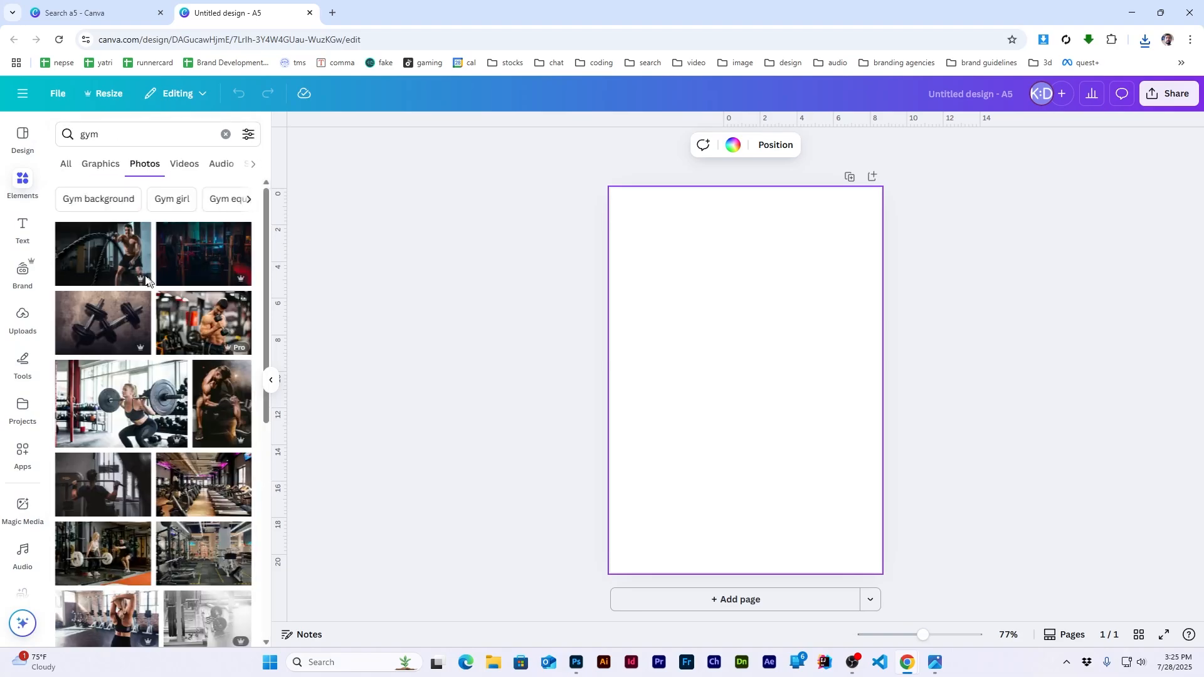
left_click(147, 281)
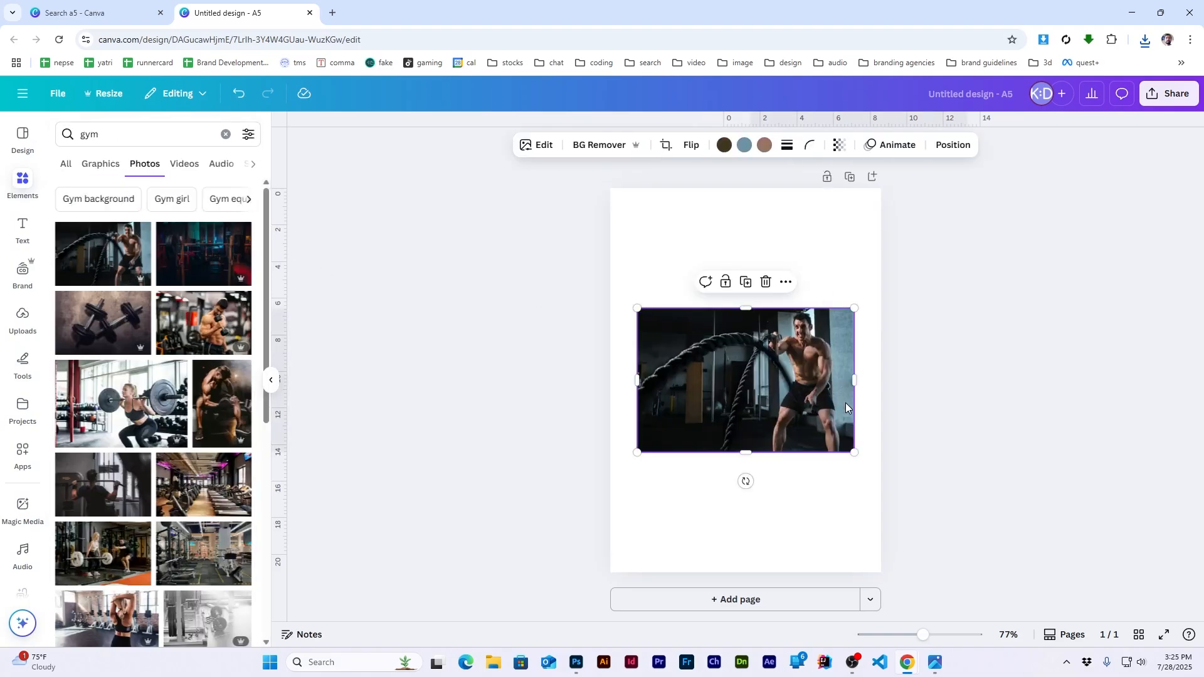
left_click_drag(854, 308, 876, 286)
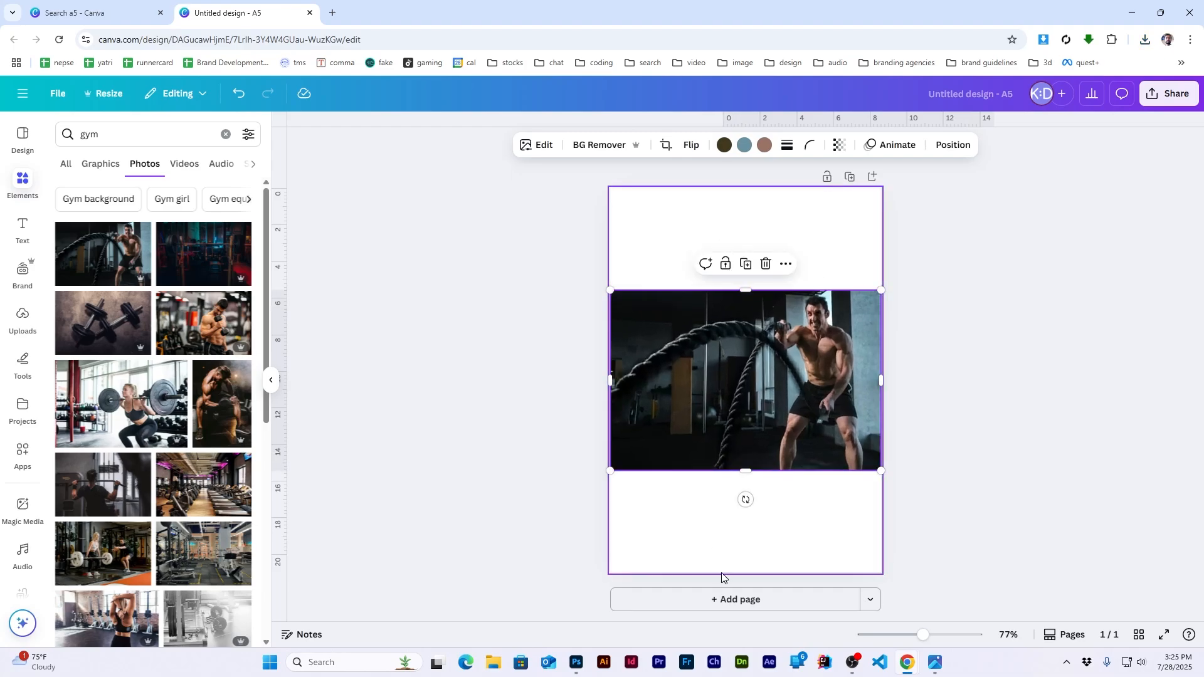
Step: Add a second page and insert the portrait photo of the woman hanging from a pull-up bar on it
left_click(731, 599)
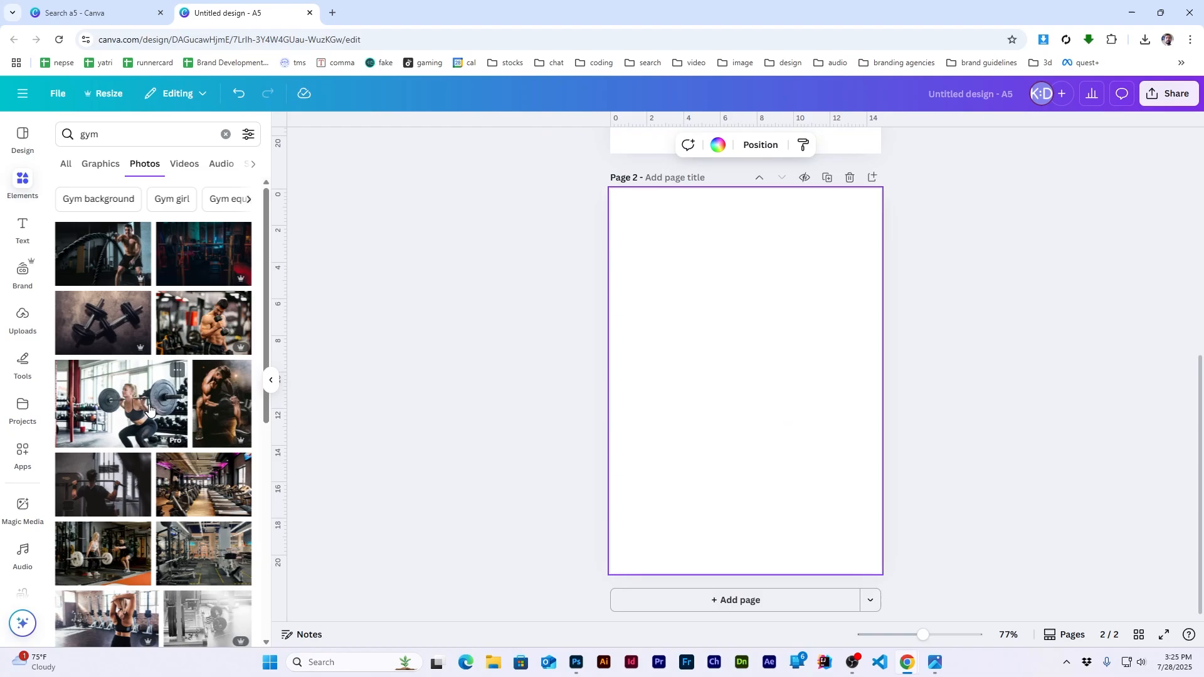
scroll(149, 409, "down", 6)
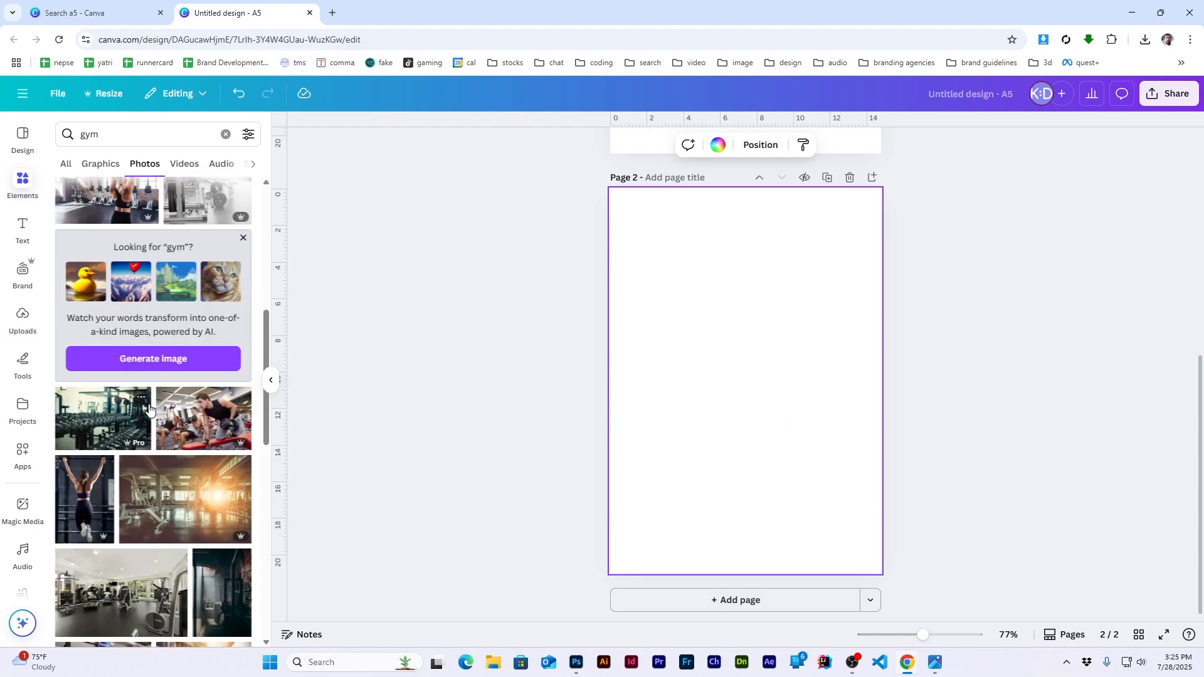
scroll(149, 409, "down", 3)
left_click(85, 312)
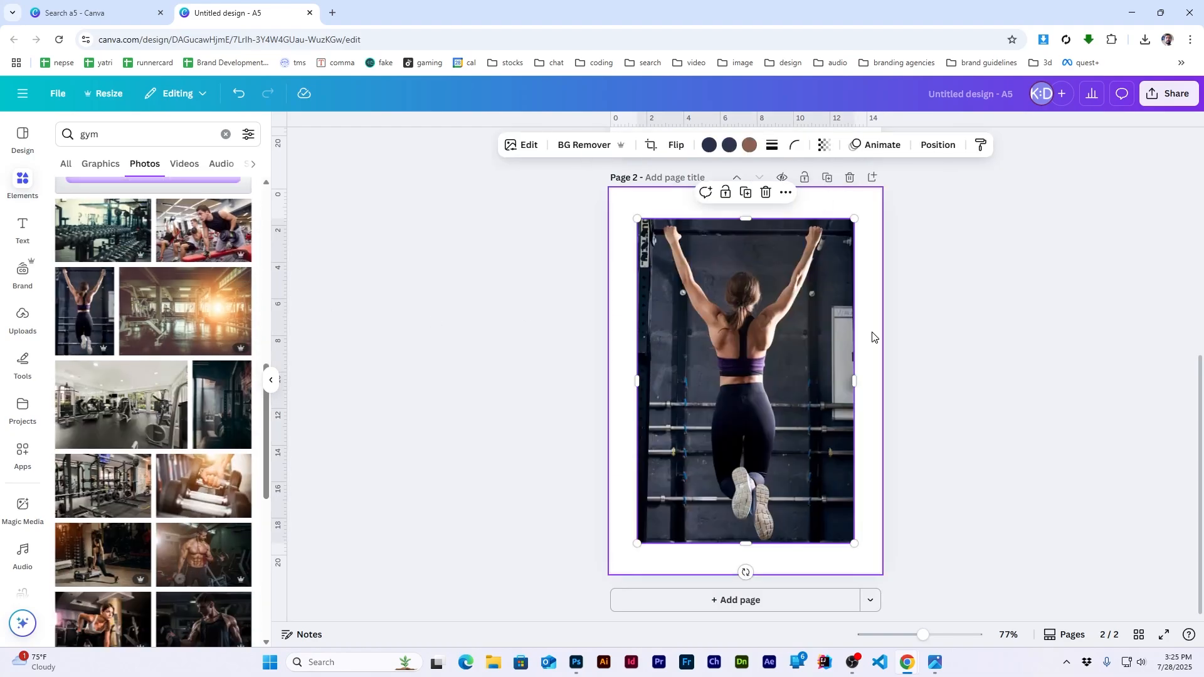
scroll(791, 341, "up", 6)
scroll(792, 341, "down", 6)
scroll(792, 340, "up", 6)
scroll(791, 340, "down", 6)
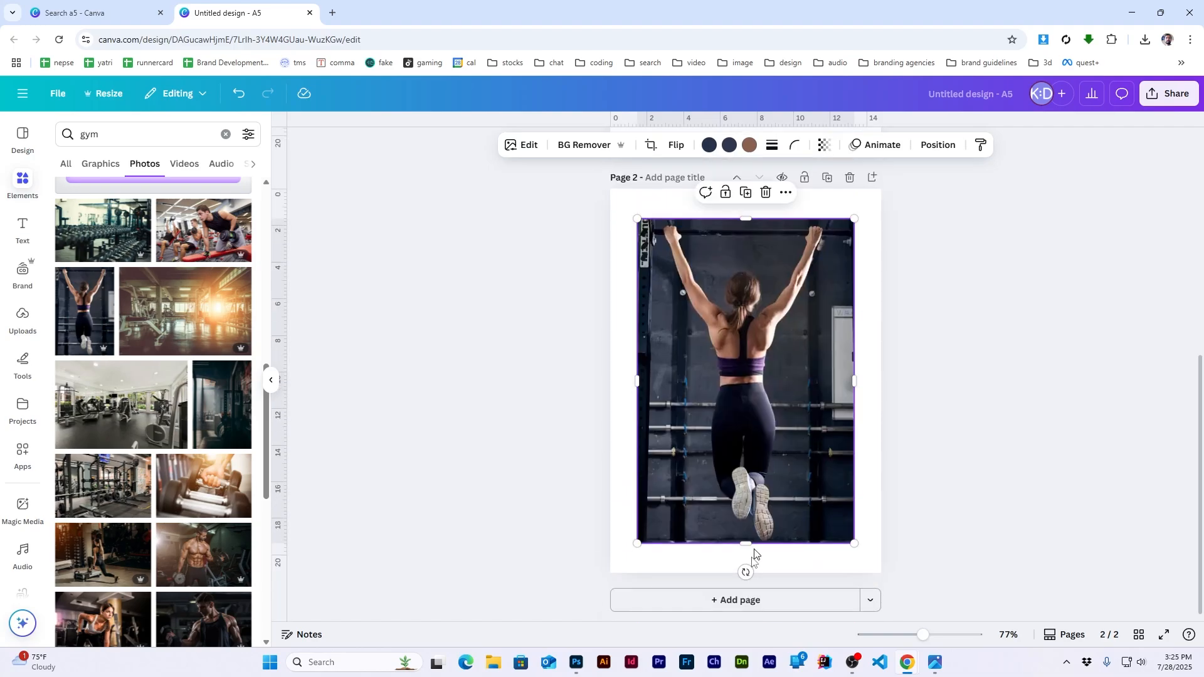
Step: Add a third page and search the photos for "workout"
left_click(756, 601)
scroll(148, 363, "down", 5)
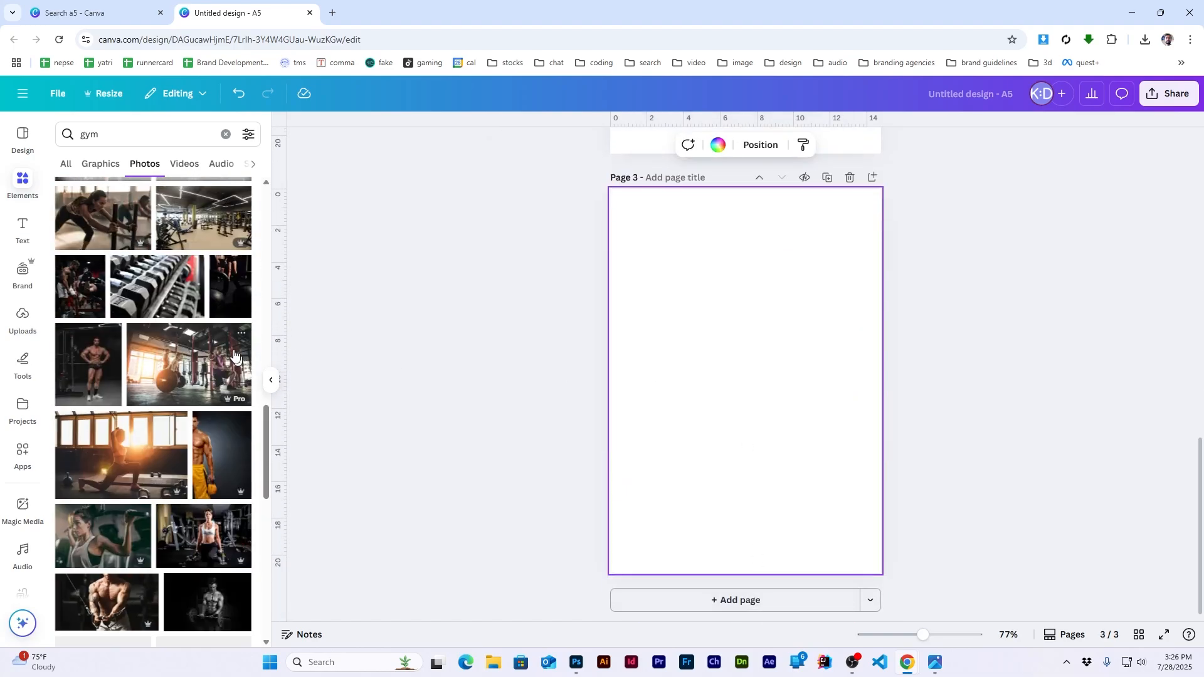
left_click(145, 134)
type("workout")
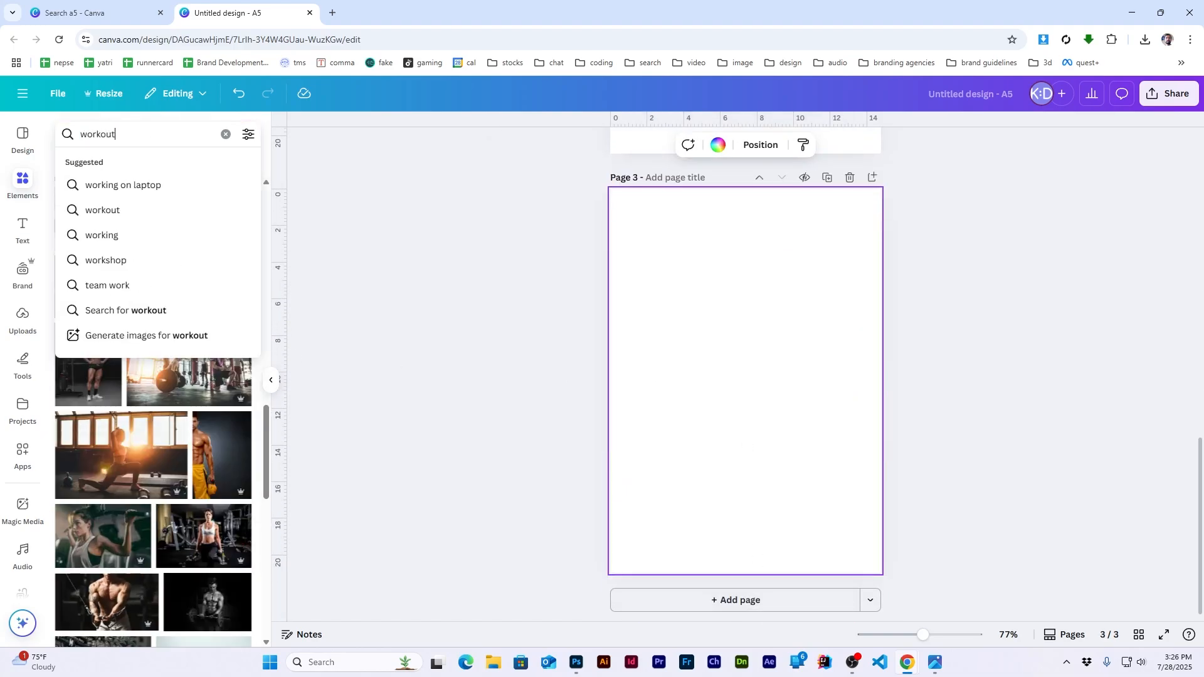
key("Return")
scroll(157, 312, "down", 10)
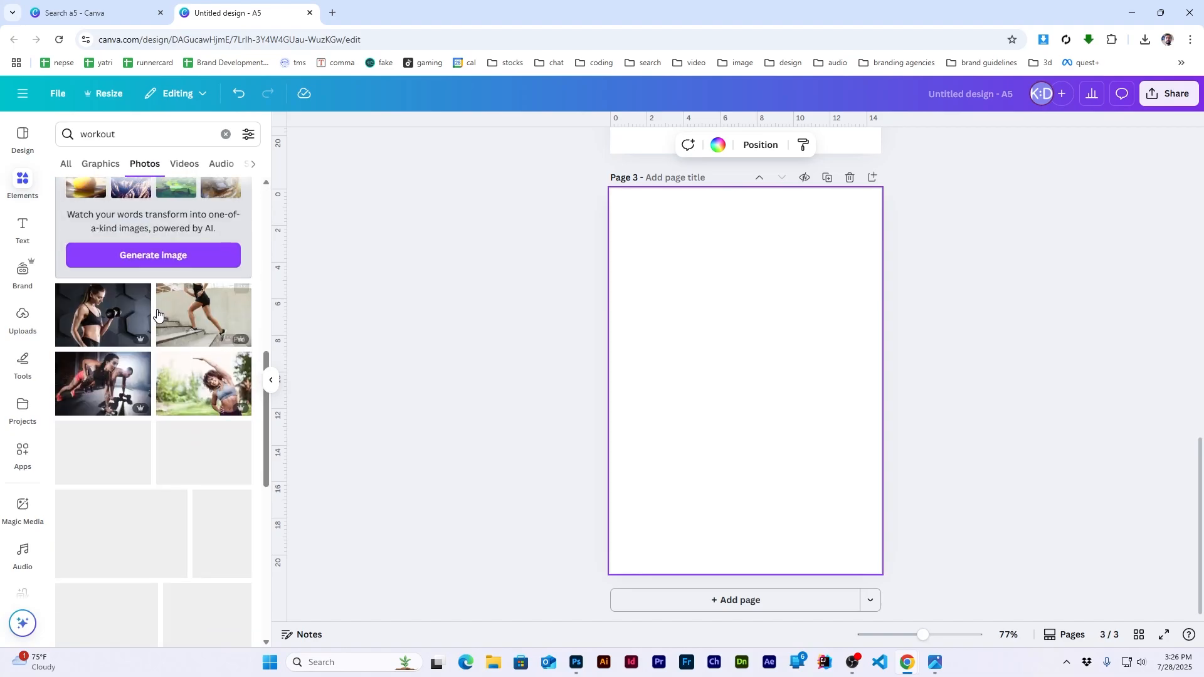
scroll(157, 316, "down", 10)
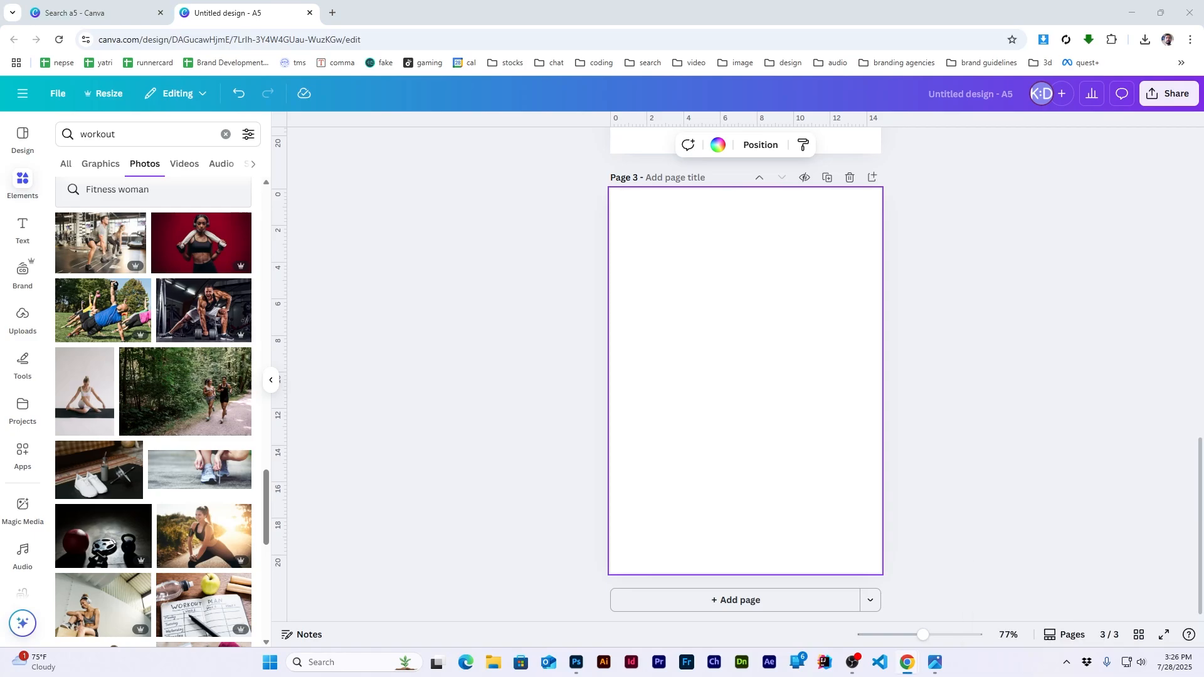
Step: Insert the photo of the crouching man lifting a dumbbell on page 3 and enlarge it to full page width
left_click(203, 310)
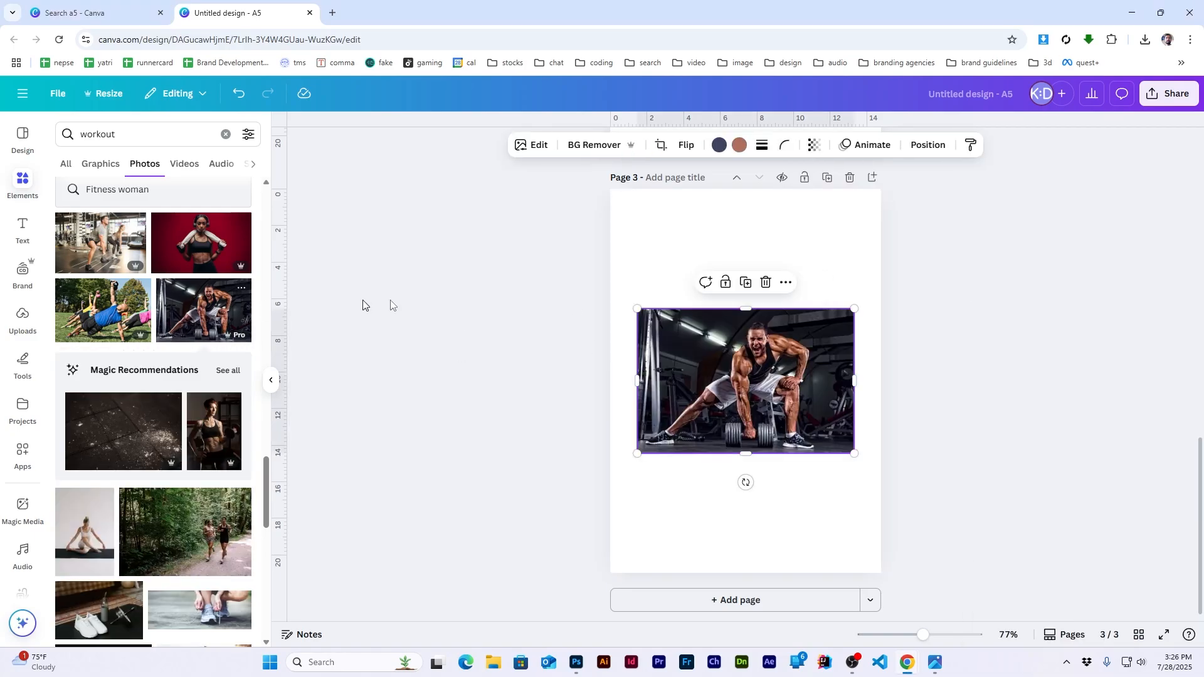
scroll(744, 236, "up", 10)
scroll(744, 236, "down", 10)
left_click_drag(855, 308, 881, 290)
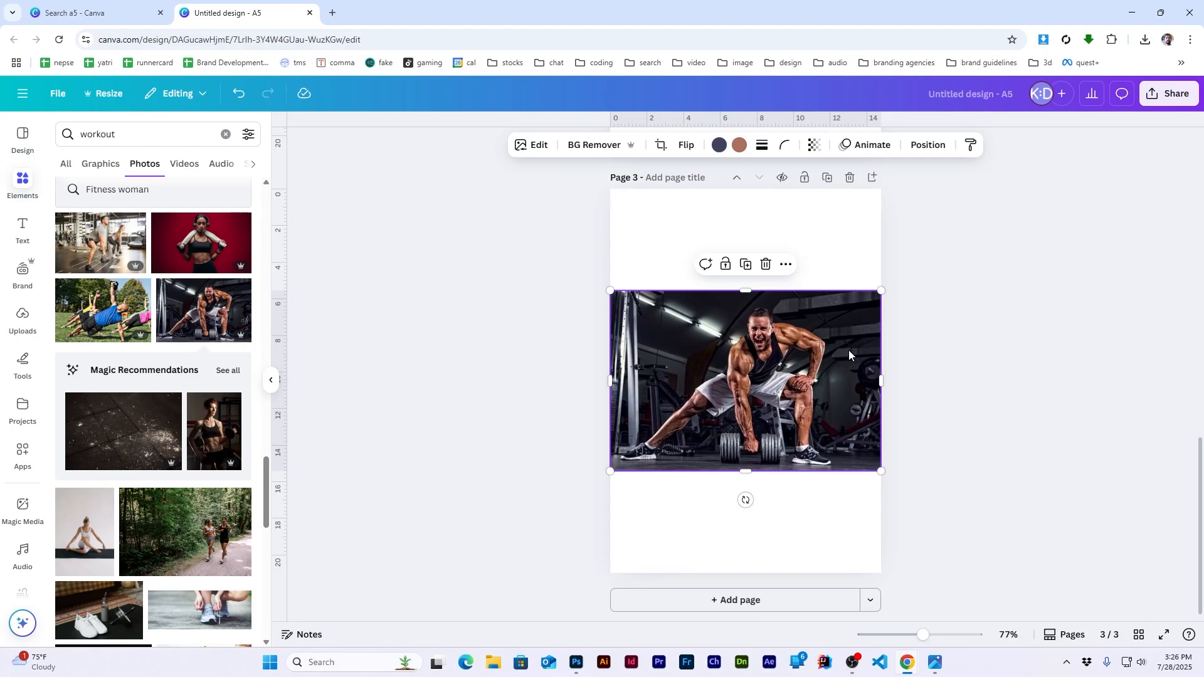
scroll(928, 349, "up", 10)
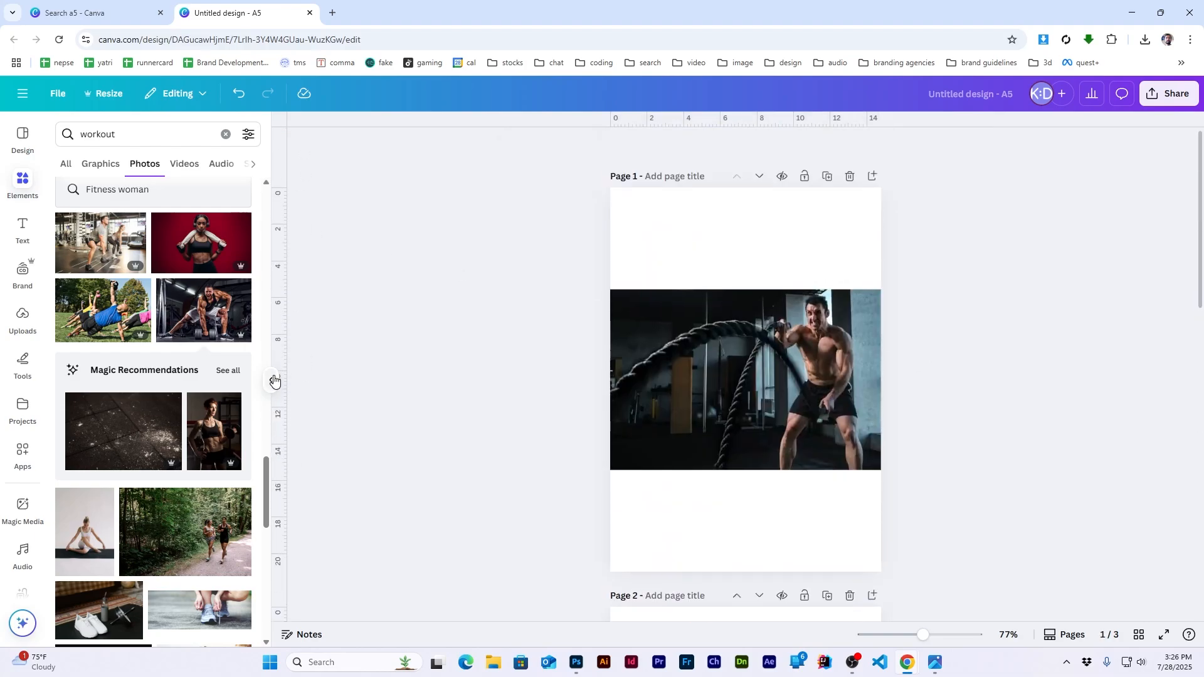
Step: Add a fourth page and search the elements for "gym texture"
left_click(274, 381)
scroll(392, 340, "down", 10)
left_click(621, 607)
mouse_move(37, 189)
triple_click(100, 139)
type("gym texture")
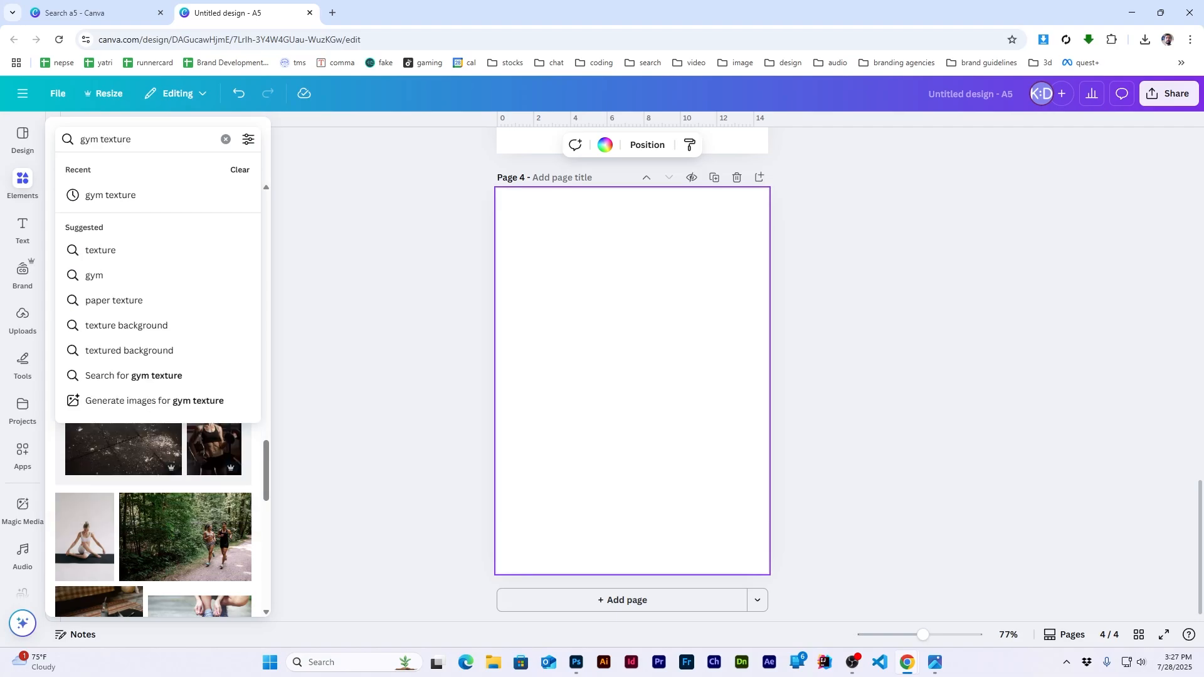
key("Return")
Step: Insert the dark floor photo with white chalk specks on page 4 and set it as the page background
left_click(119, 262)
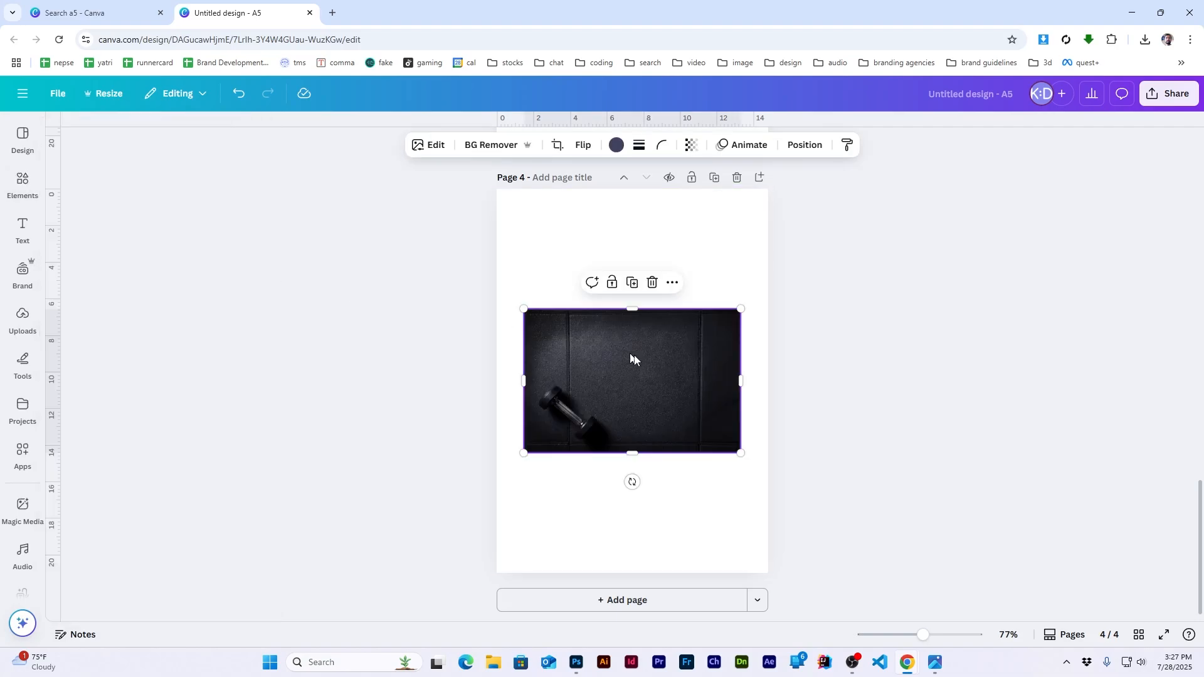
key("Delete")
mouse_move(33, 191)
left_click(113, 447)
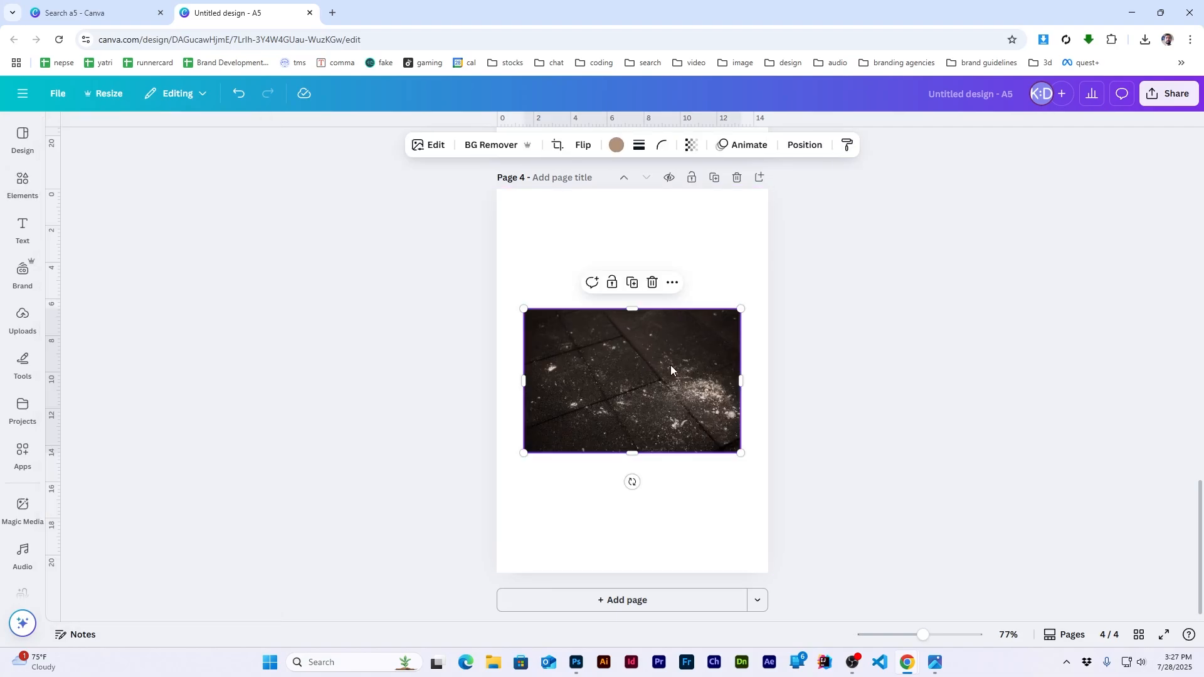
right_click(651, 393)
left_click(715, 565)
Step: Download pages 1-4 of the design as PNG files
left_click(57, 94)
left_click(85, 377)
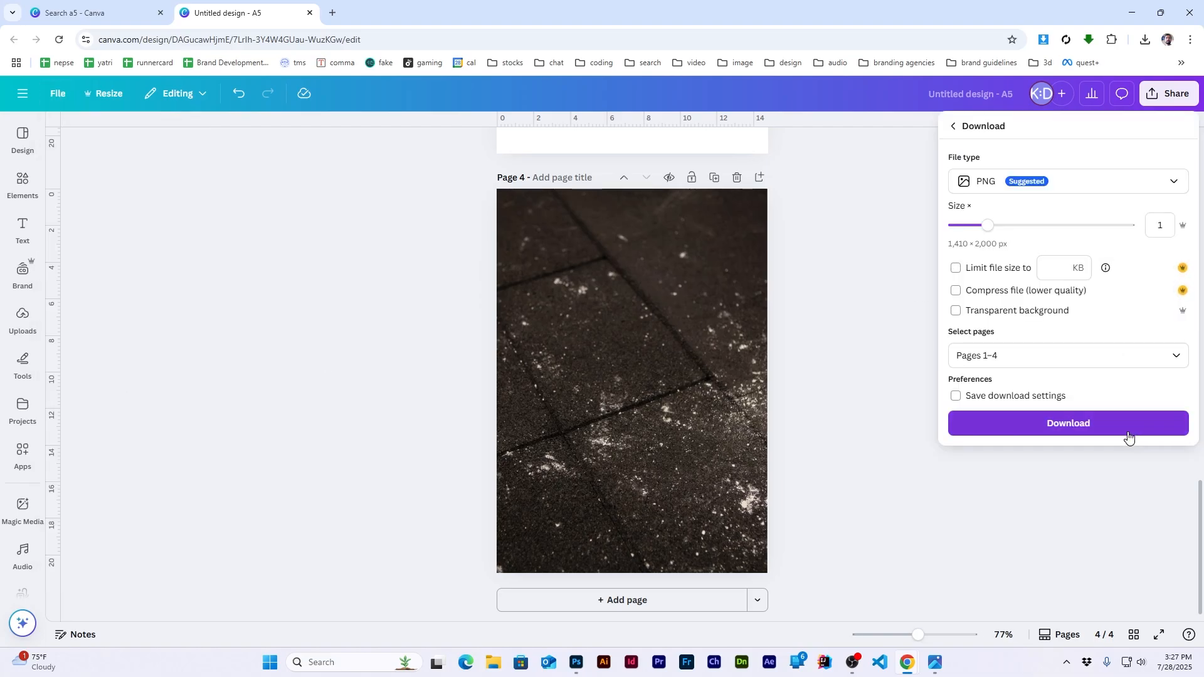
left_click(1128, 437)
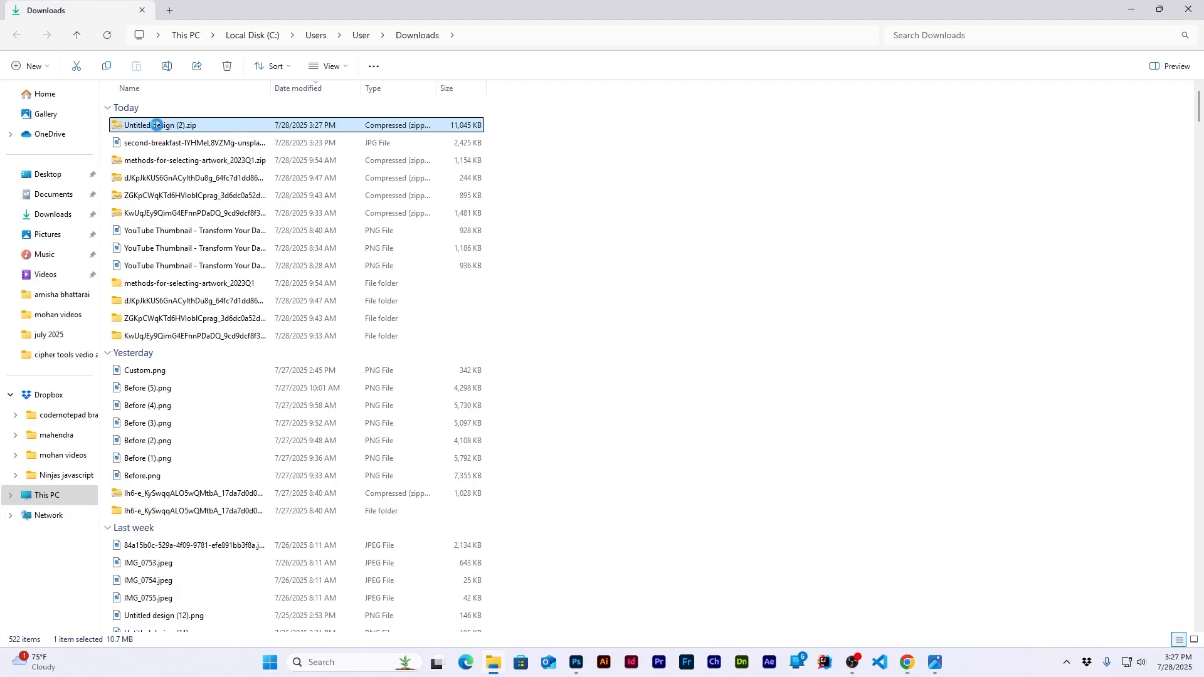
Step: Extract Untitled design (2).zip in the Downloads folder and return to the browser
right_click(157, 125)
left_click(213, 294)
left_click(715, 451)
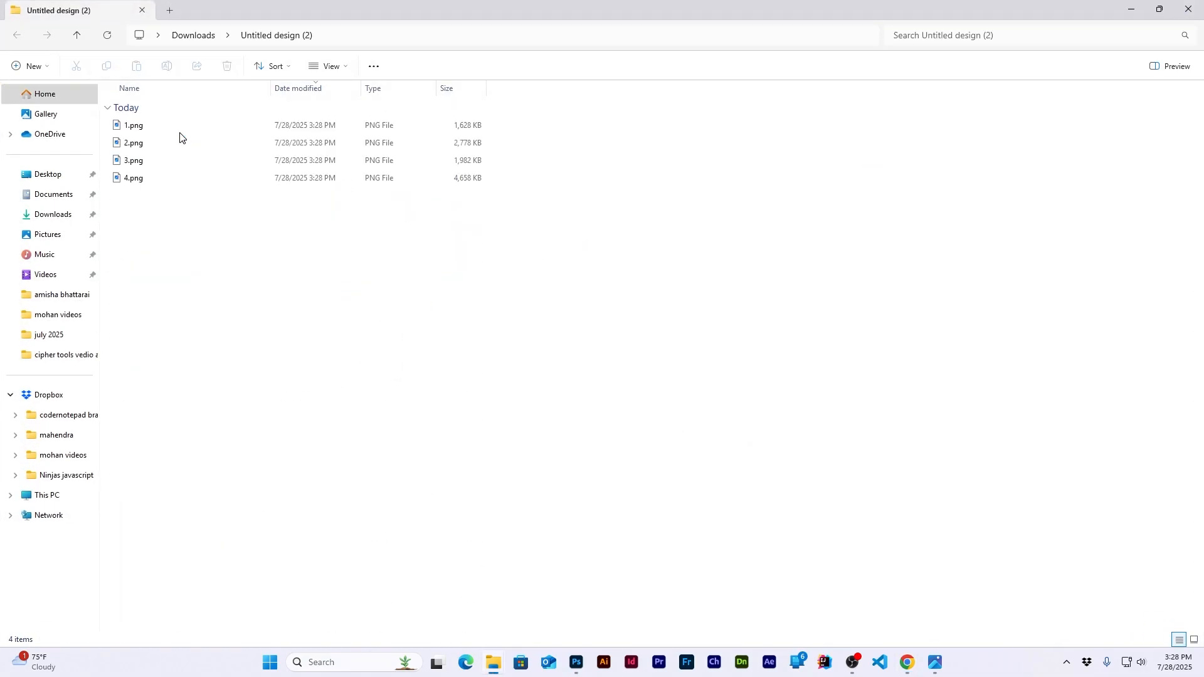
left_click(142, 144)
key("alt+Tab")
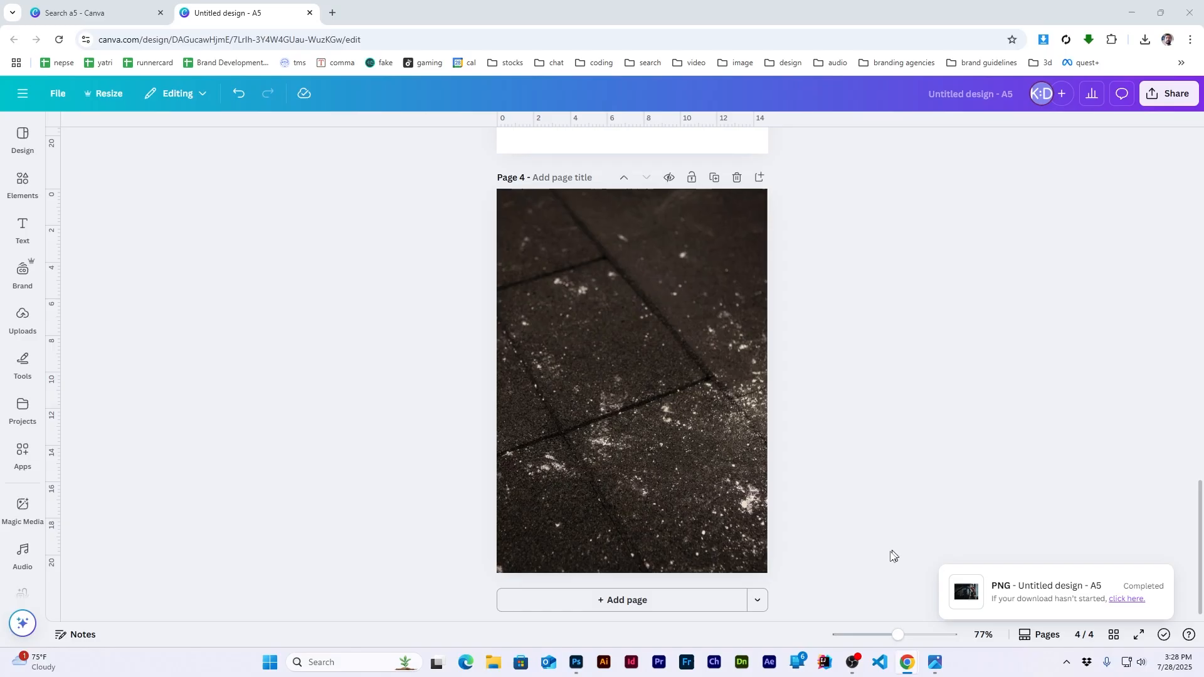
Step: Switch to Photoshop and open 1.png to 4.png together from the extracted Untitled design (2) folder, shown as thumbnails
left_click(577, 664)
left_click(28, 8)
left_click(56, 34)
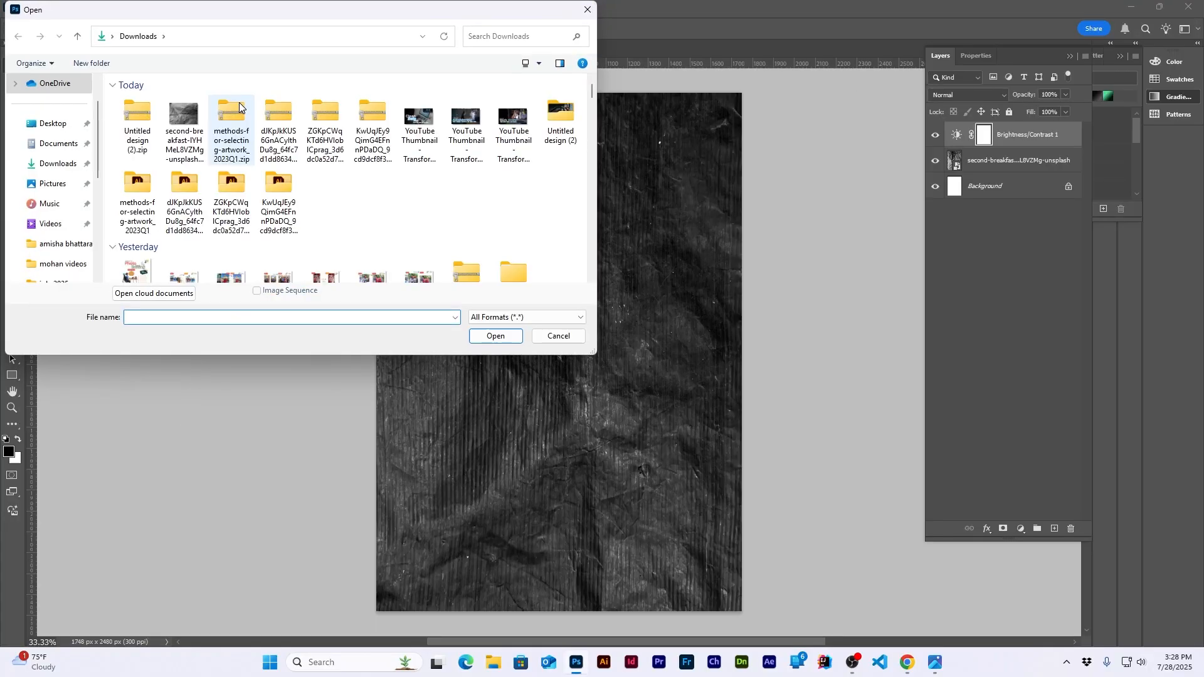
left_click(50, 165)
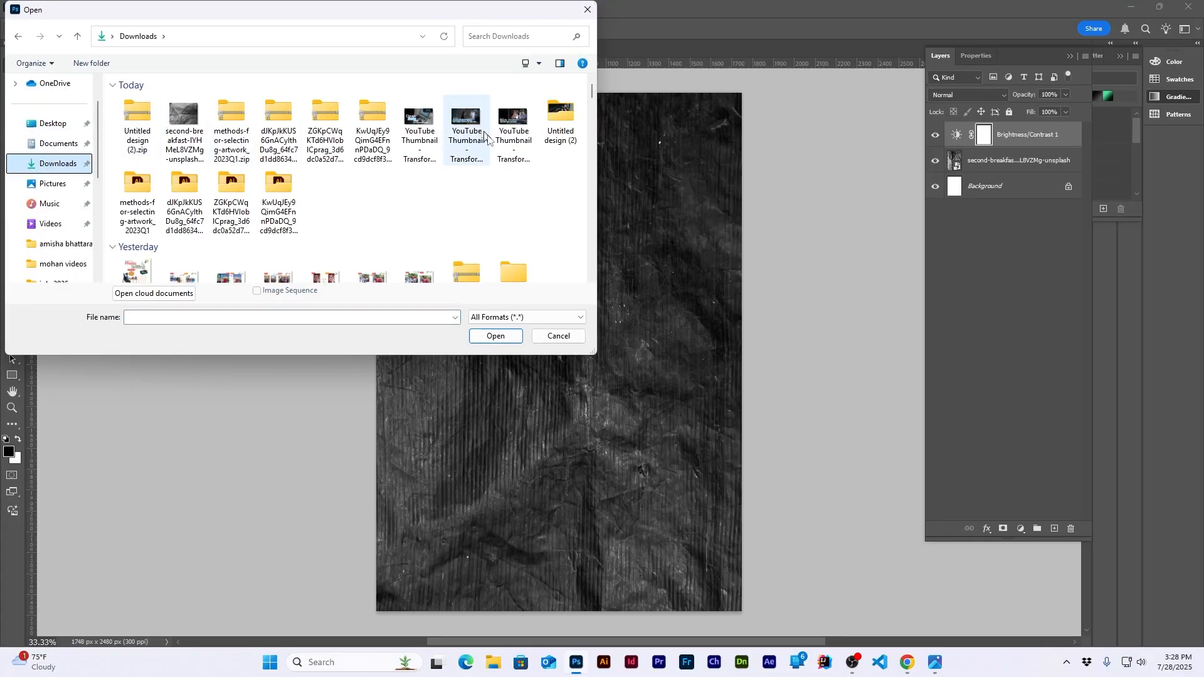
double_click(552, 150)
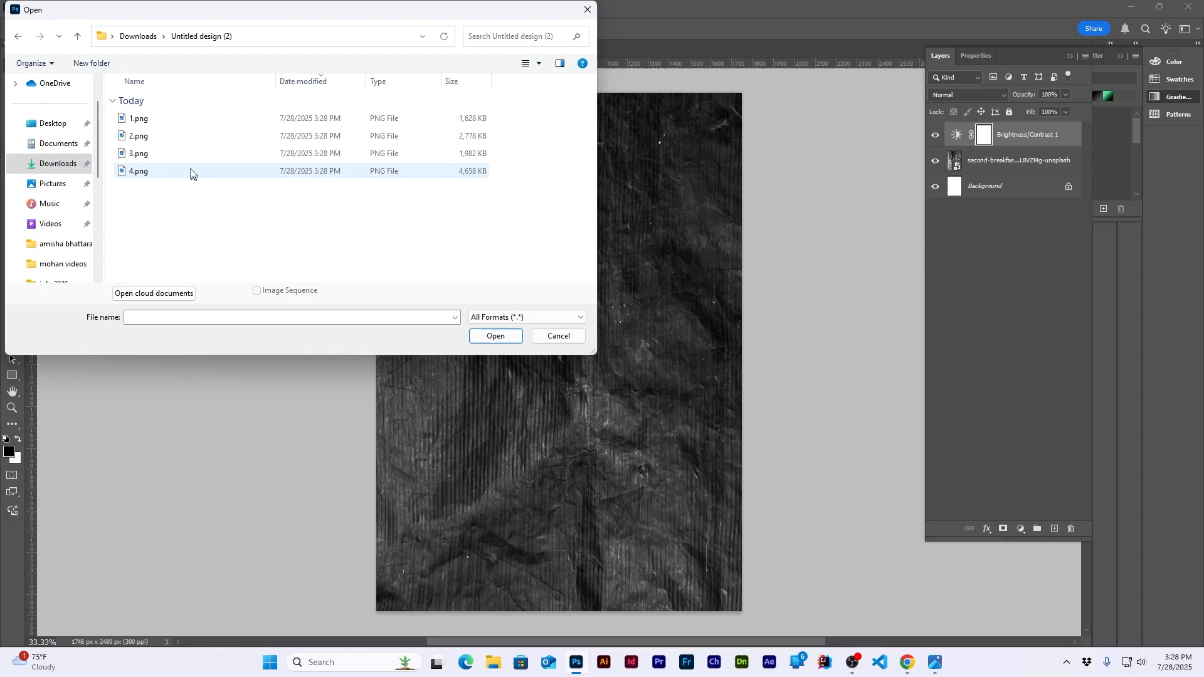
left_click(540, 63)
left_click(597, 37)
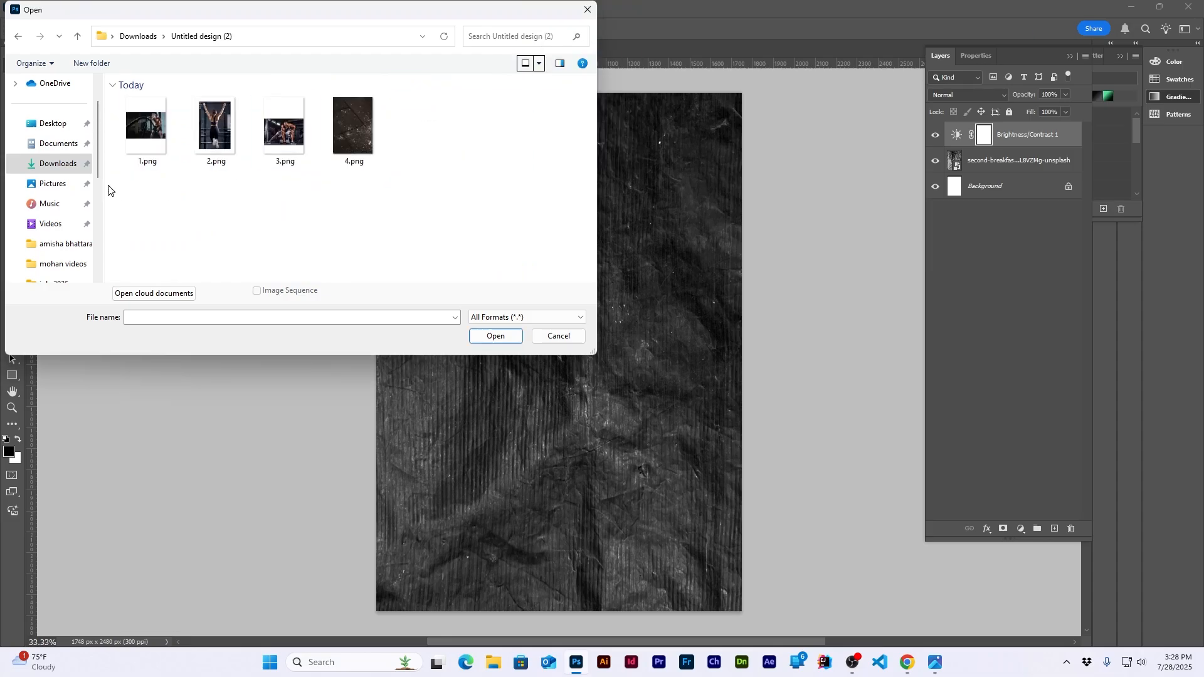
left_click(146, 128)
left_click(352, 128, "shift")
left_click(494, 336)
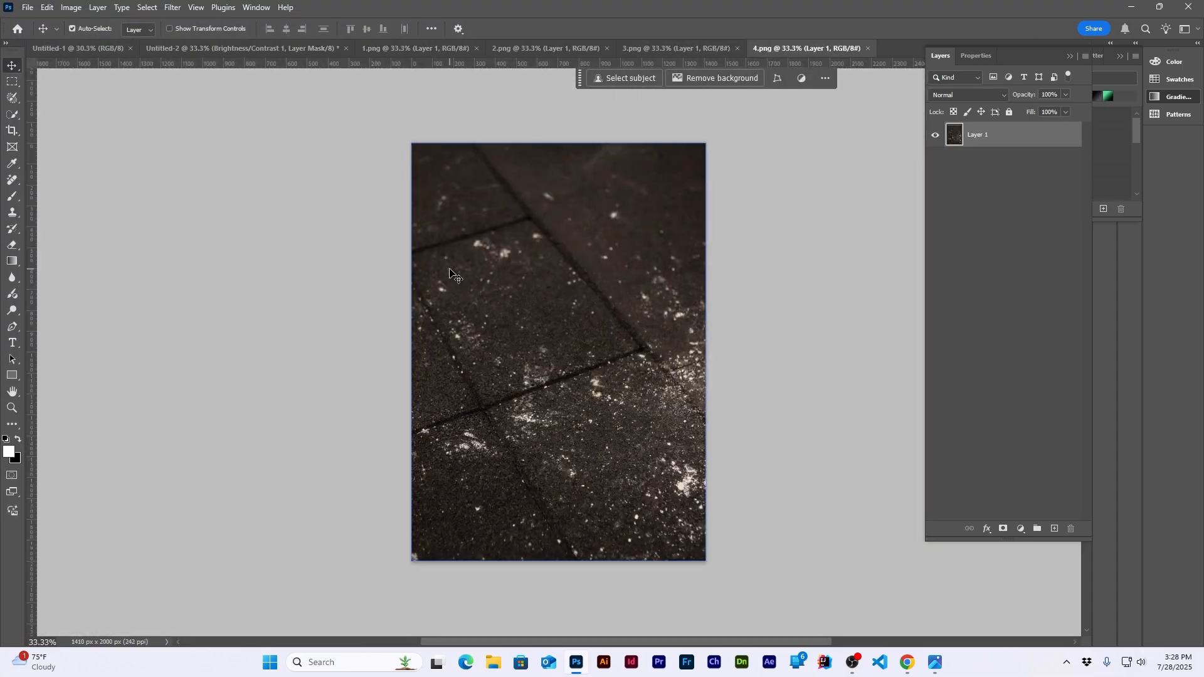
Step: Look through the open documents, comparing the four PNG images with the texture background in Untitled-2
left_click(215, 49)
left_click(85, 46)
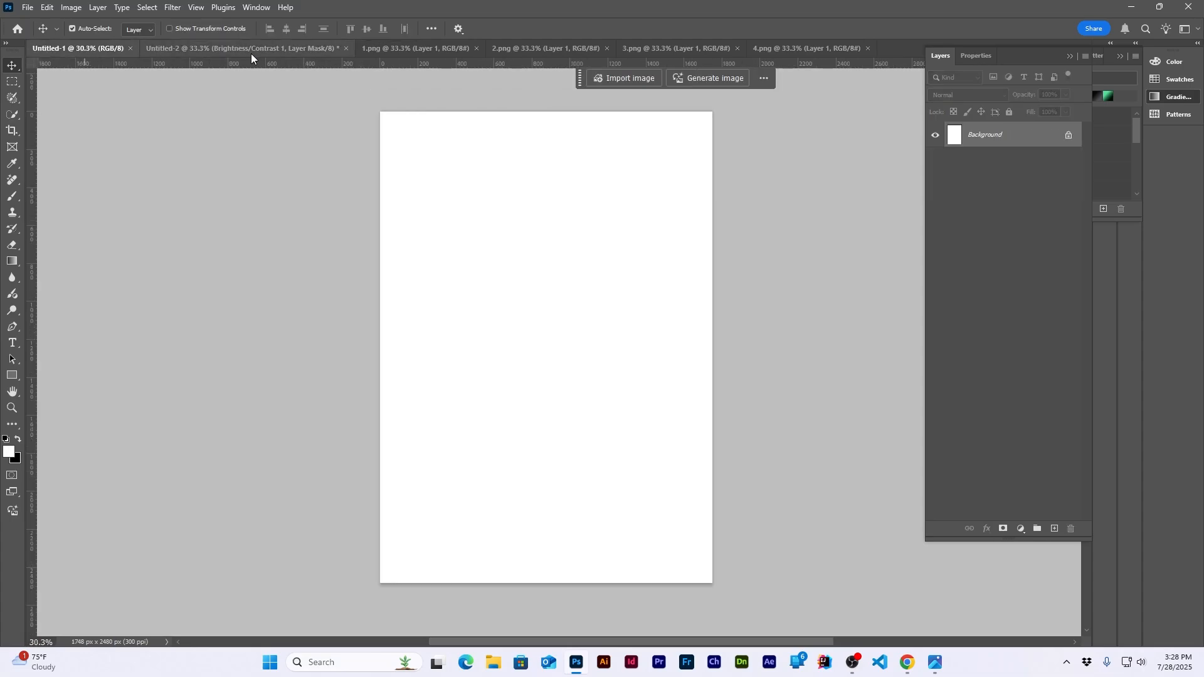
left_click(416, 48)
left_click(546, 48)
left_click(671, 49)
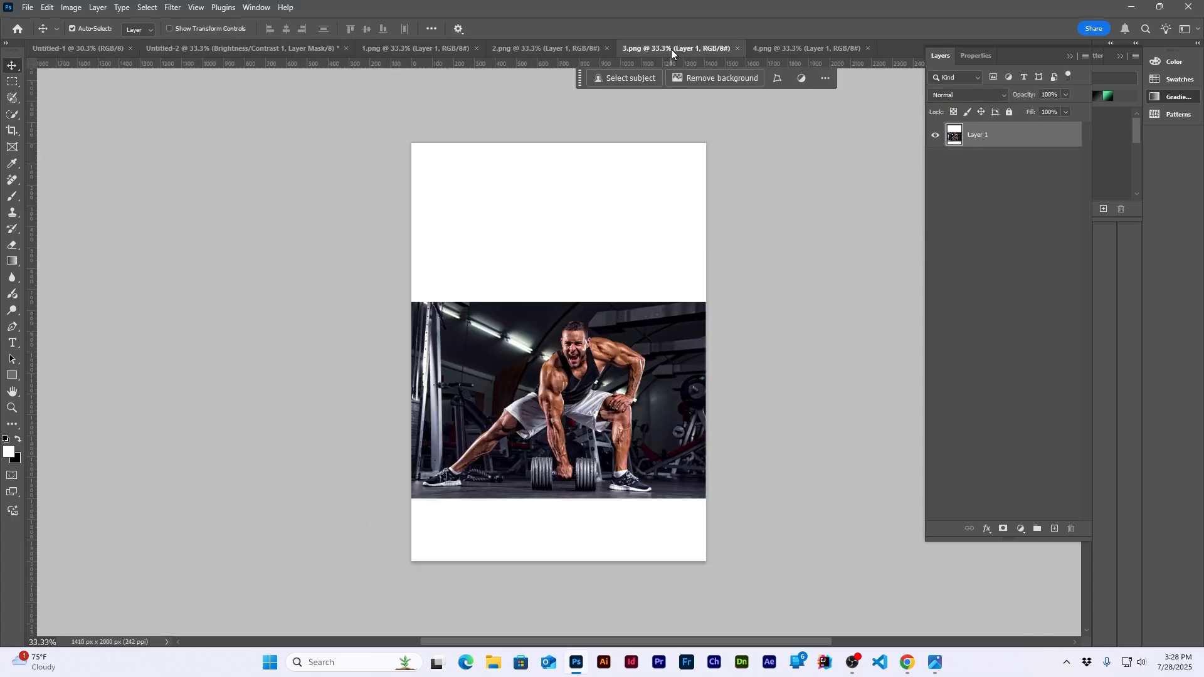
left_click(796, 48)
left_click(193, 51)
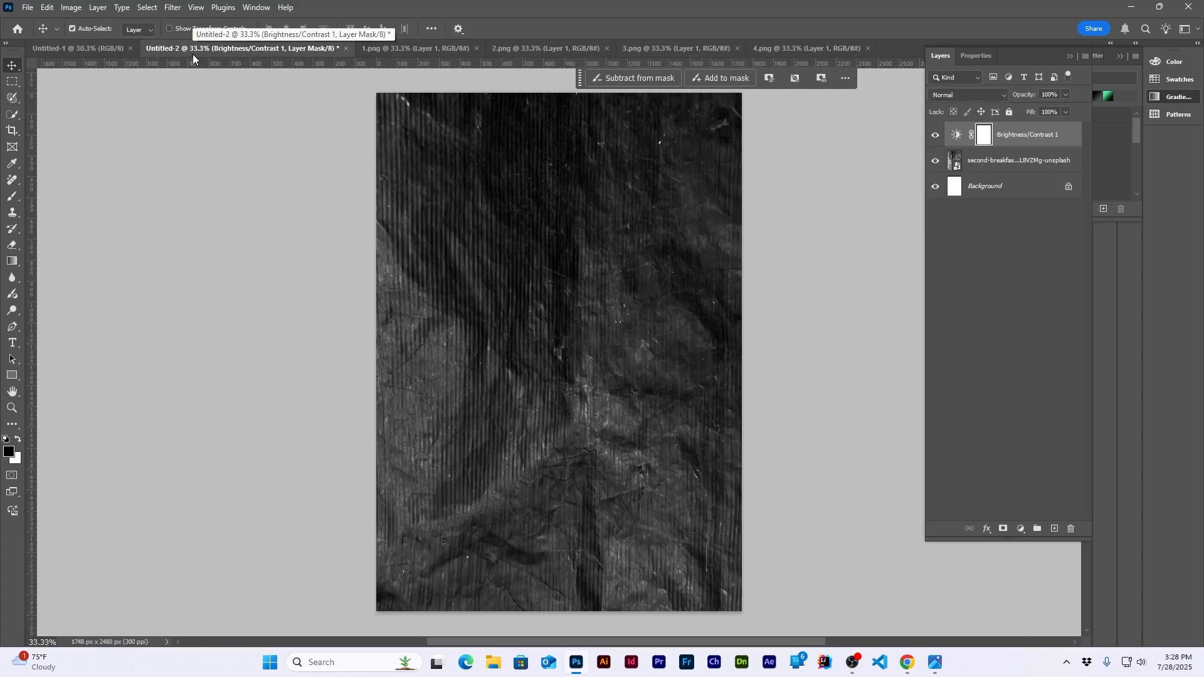
left_click(803, 50)
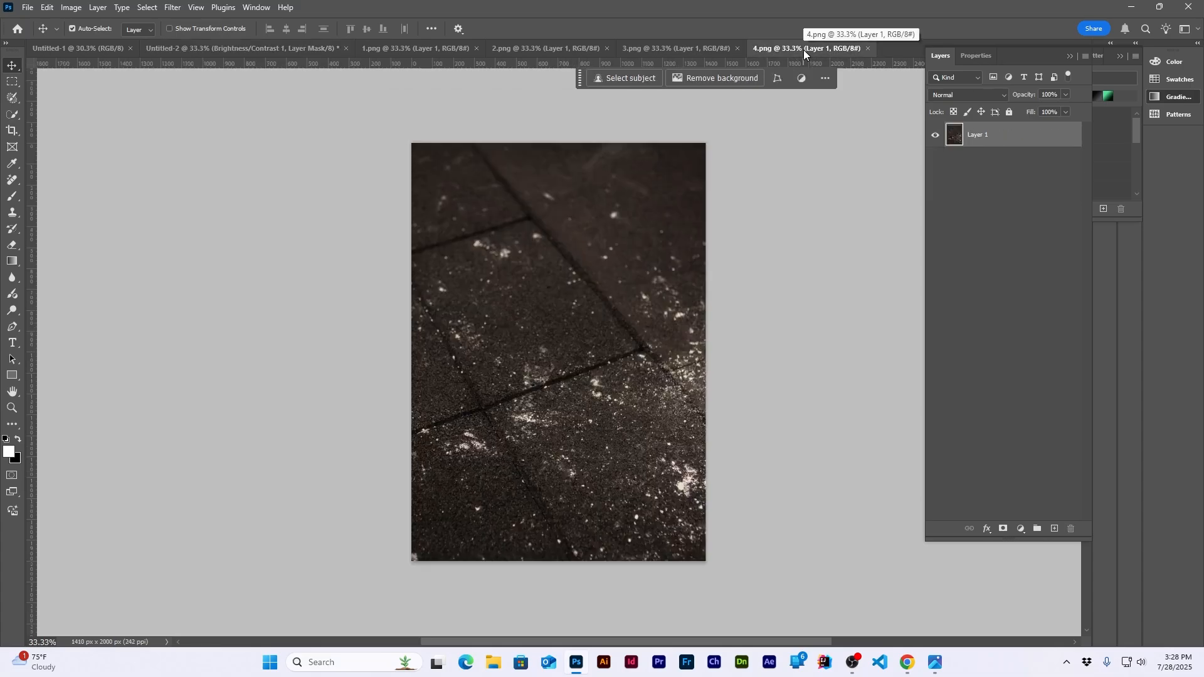
Step: Place 4.png as an embedded layer in Untitled-2 and set its blend mode to Lighter Color
left_click(206, 53)
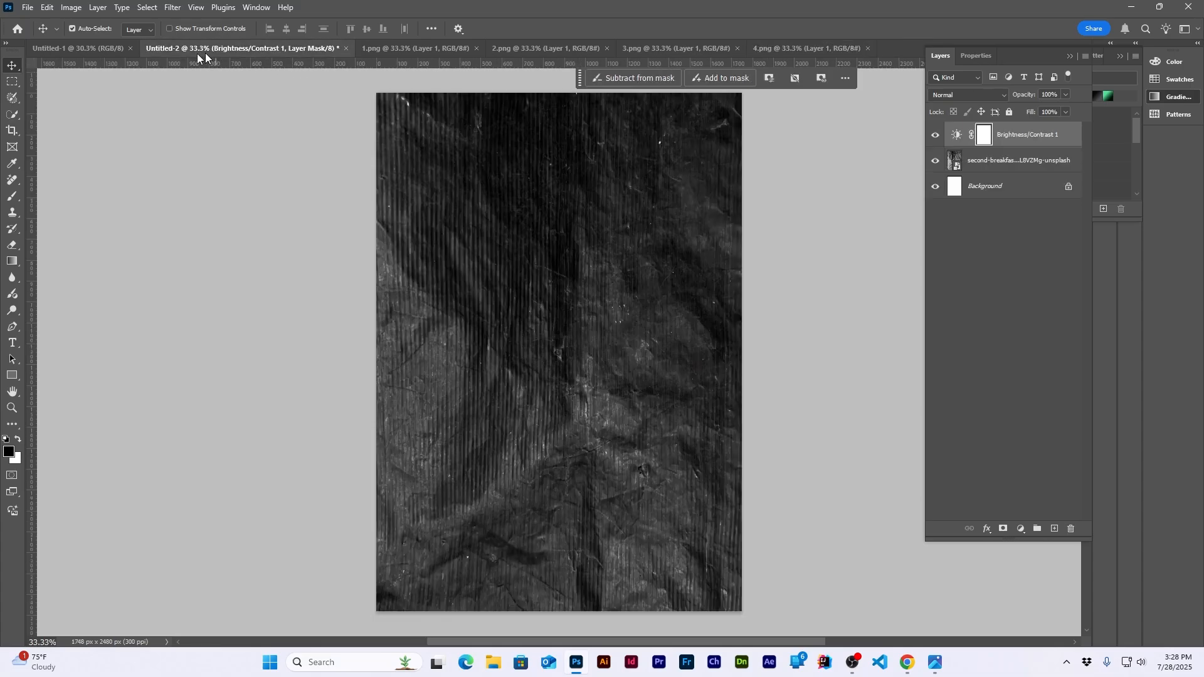
left_click(27, 7)
left_click(62, 270)
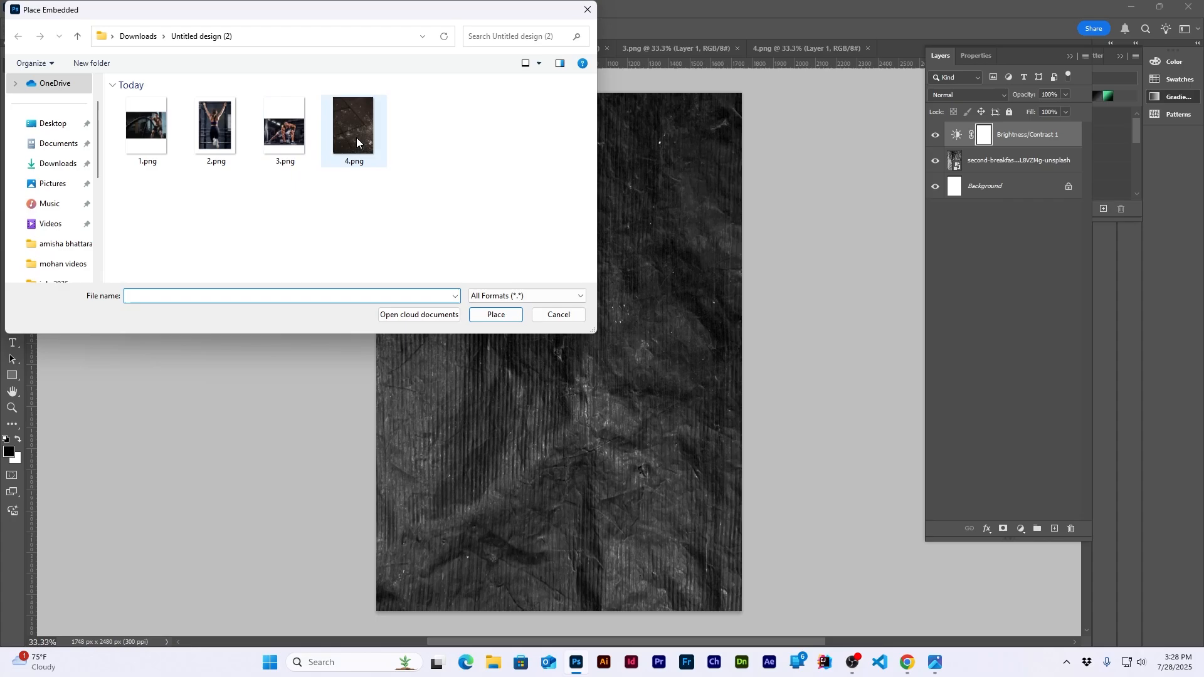
double_click(356, 138)
left_click(736, 78)
left_click(969, 95)
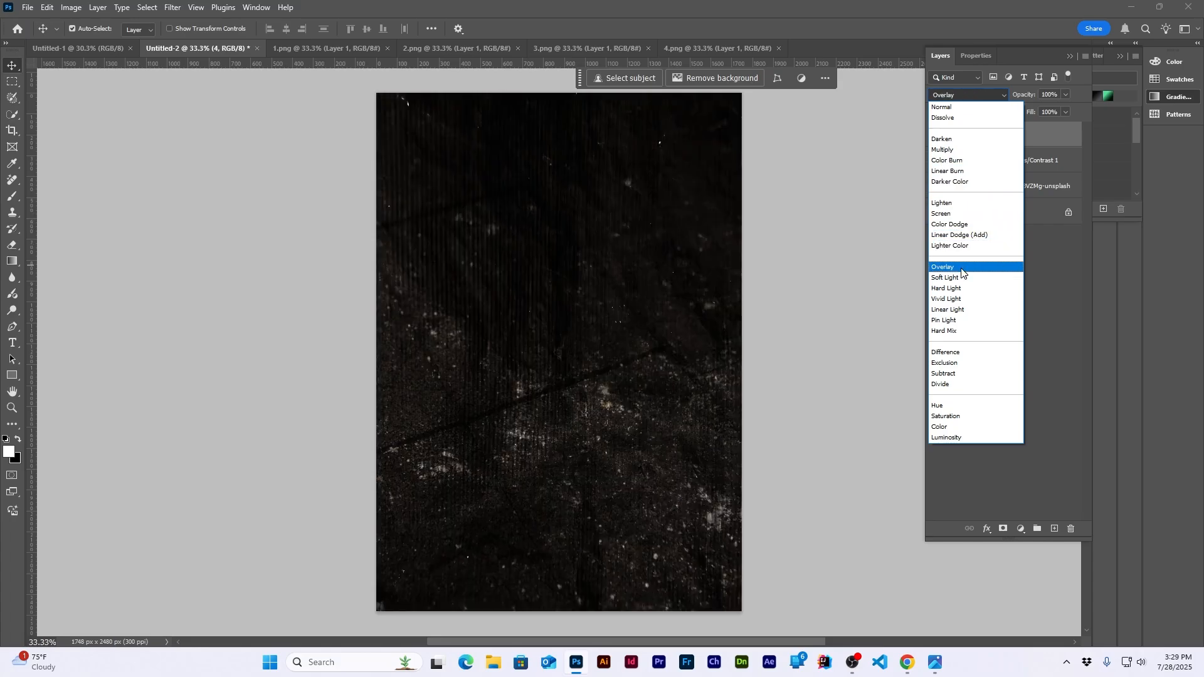
left_click(962, 245)
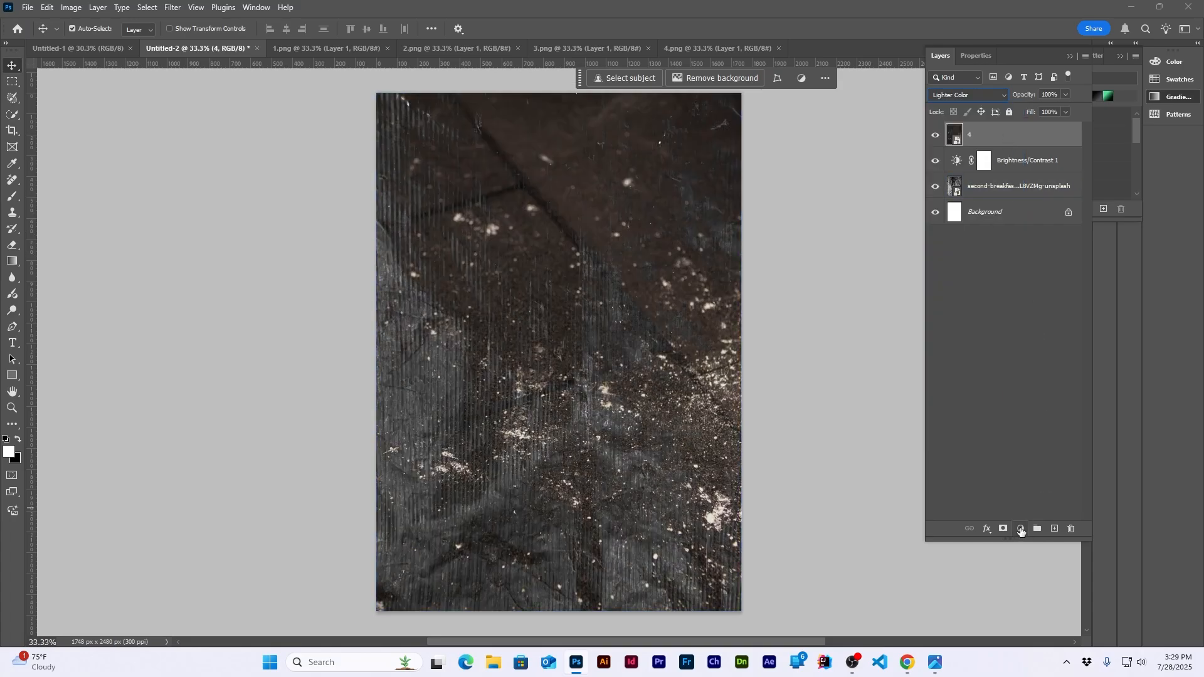
Step: Add a Brightness/Contrast adjustment clipped to the floor texture layer 4 with brightness at -76
left_click(1021, 530)
left_click(1034, 349)
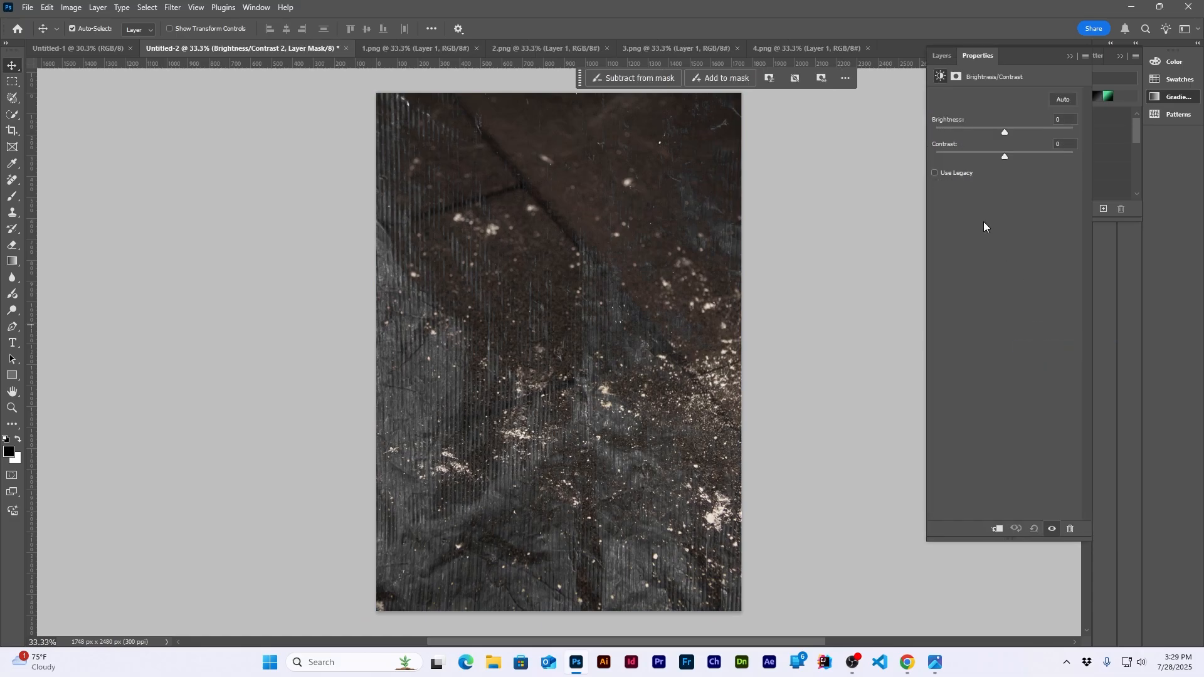
left_click_drag(1005, 132, 970, 146)
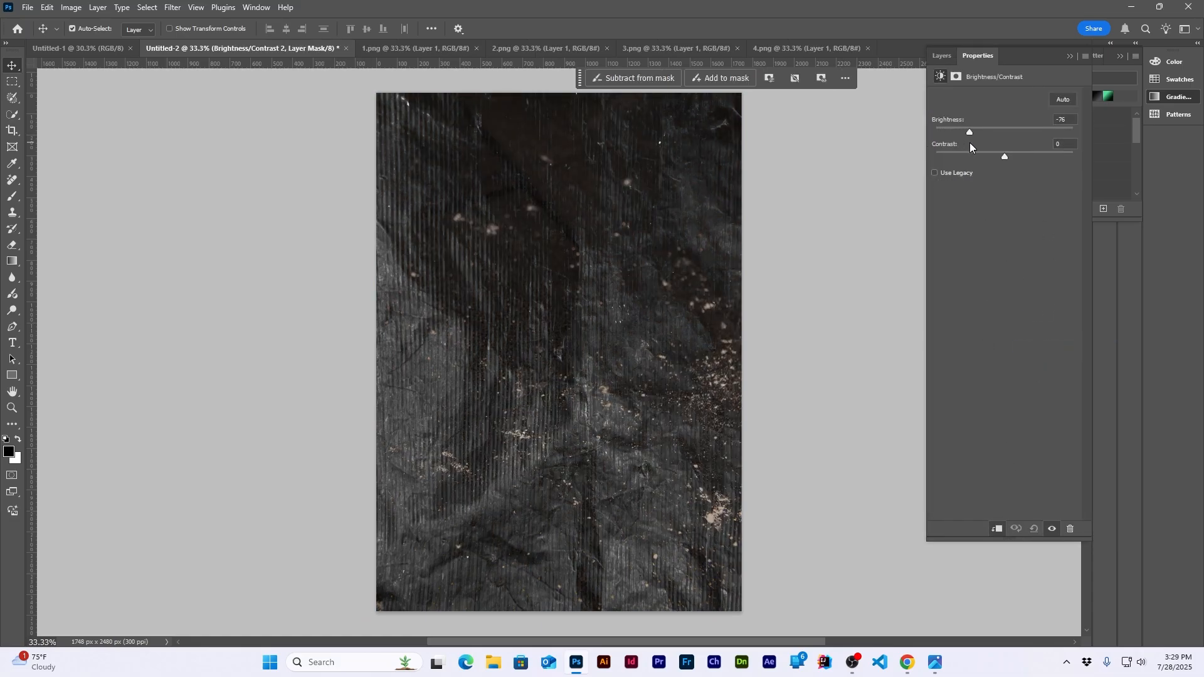
left_click(941, 56)
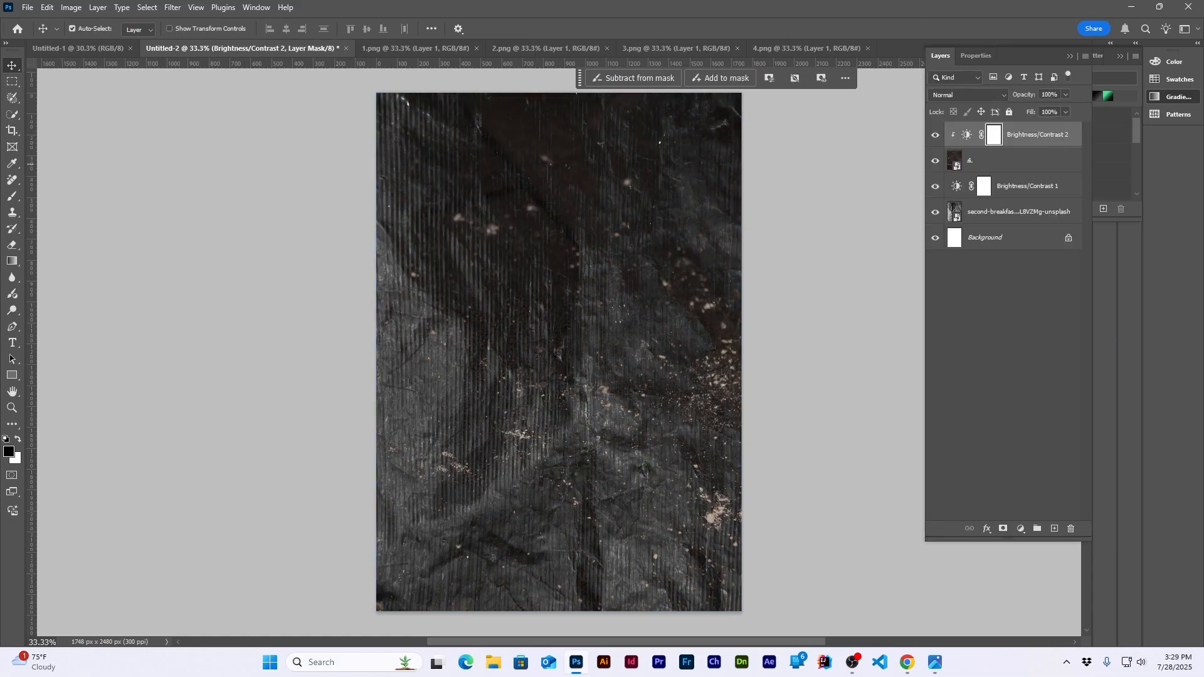
key("alt+Tab")
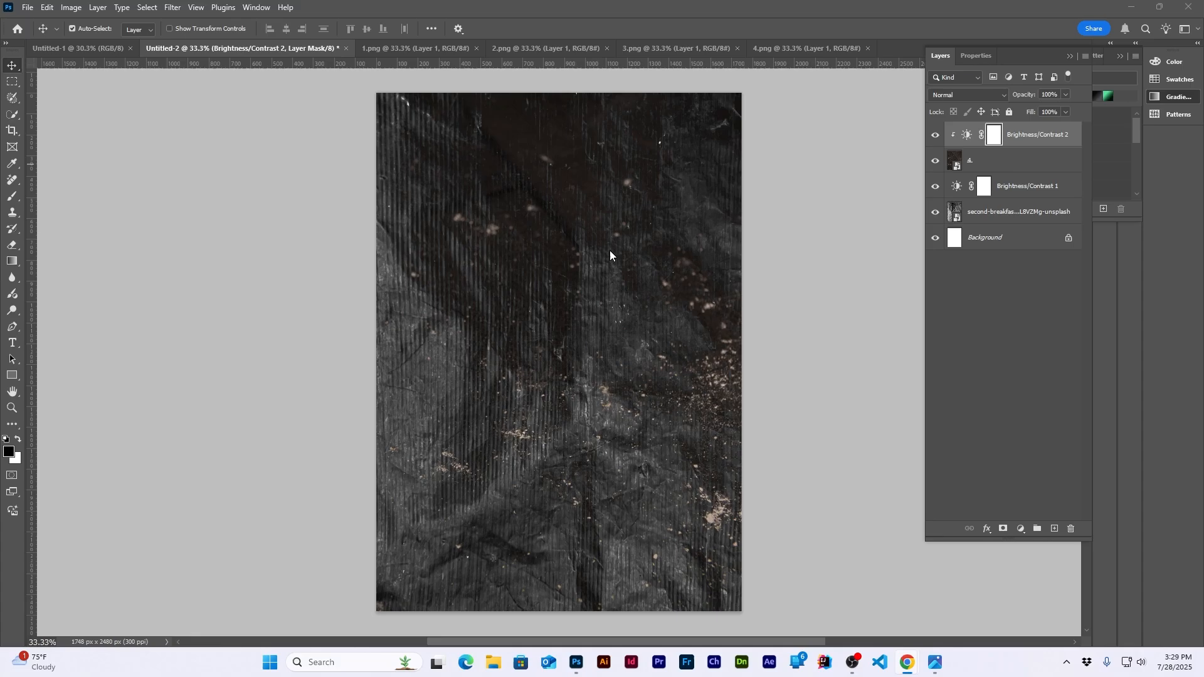
Step: Add an Exposure adjustment layer of about -2.89 above the textures and invert its mask to black
left_click(1020, 530)
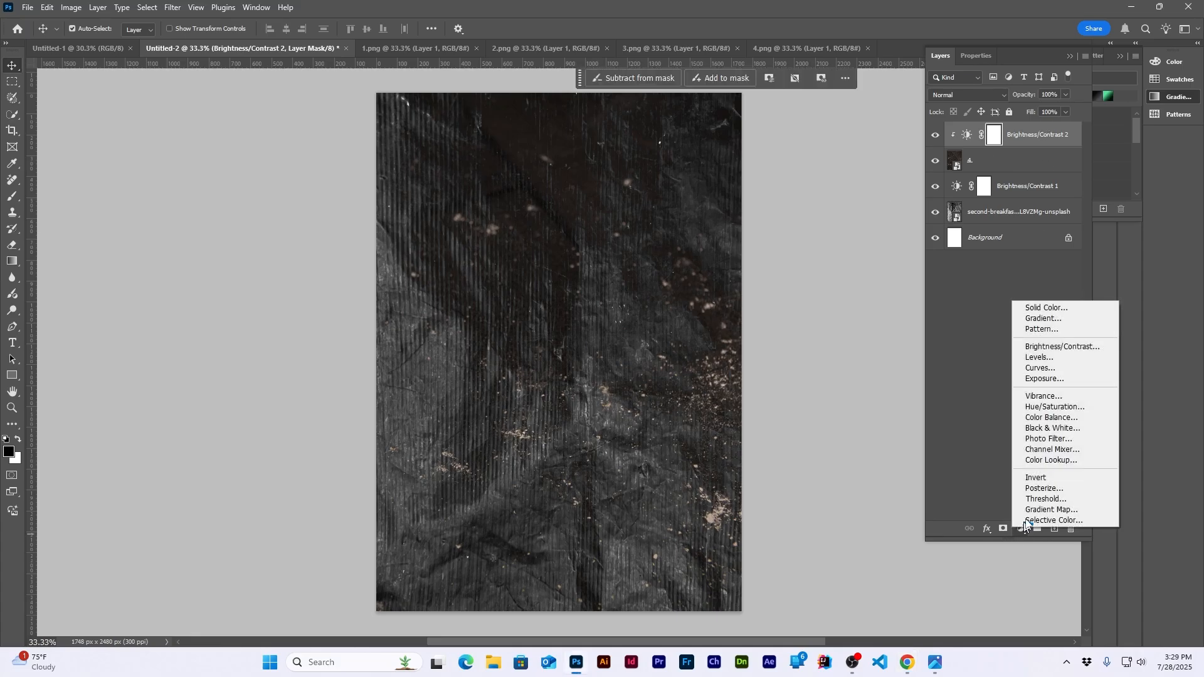
left_click(1038, 382)
left_click_drag(1006, 129, 974, 129)
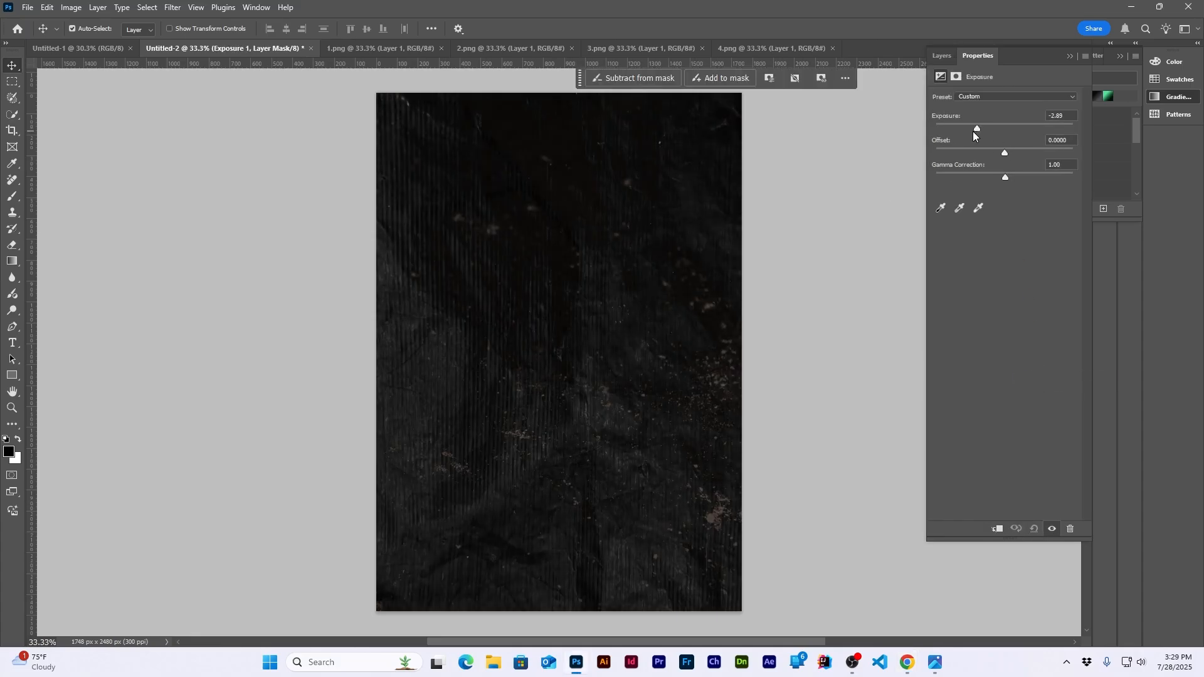
left_click(942, 55)
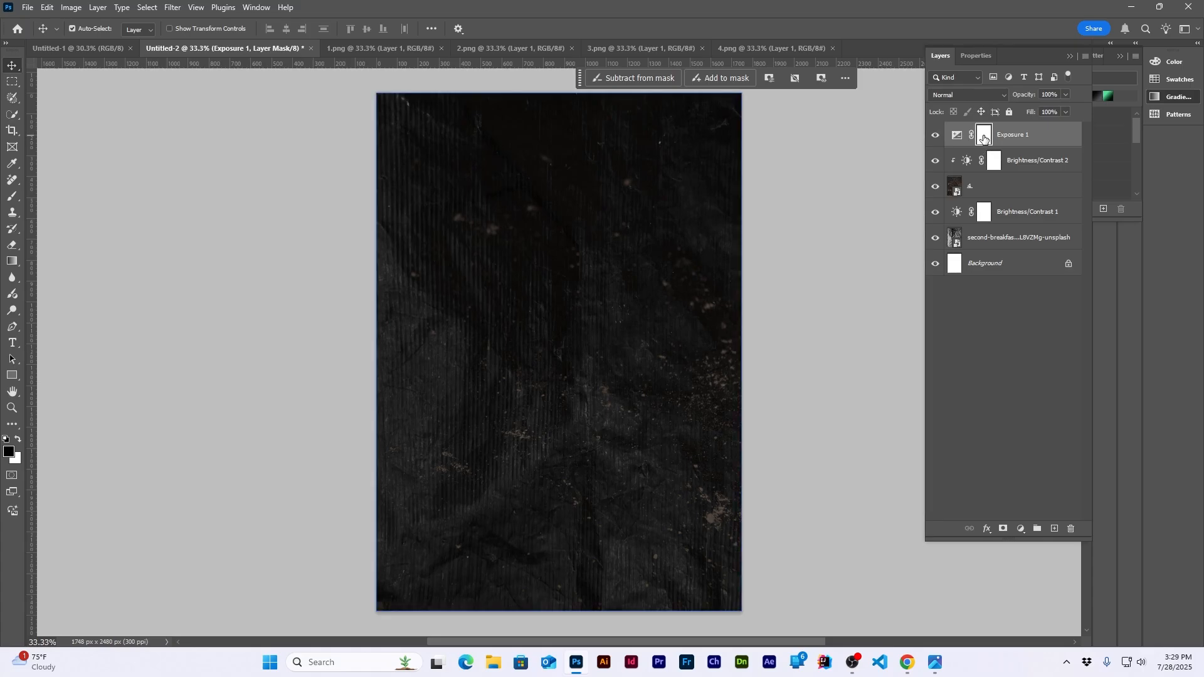
key("ctrl+i")
Step: Enlarge the brush to 1000 px and try a white stroke on the Exposure mask, then undo that stroke
key("b")
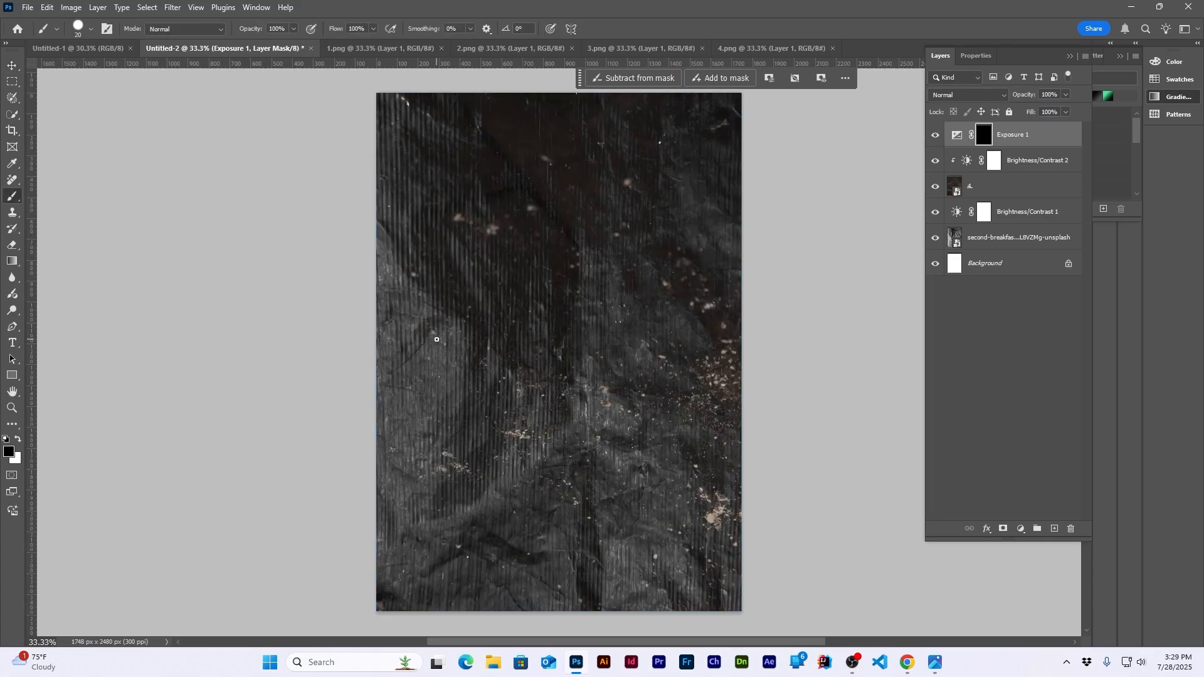
key("bracketright")
key("bracketright")
key("bracketright")
key("bracketright")
key("bracketright")
key("bracketright")
key("bracketright")
key("bracketright")
key("bracketright")
key("bracketright")
key("bracketright")
key("bracketright")
key("bracketright")
key("bracketright")
key("bracketright")
key("bracketright")
key("bracketright")
key("bracketright")
key("bracketright")
key("bracketright")
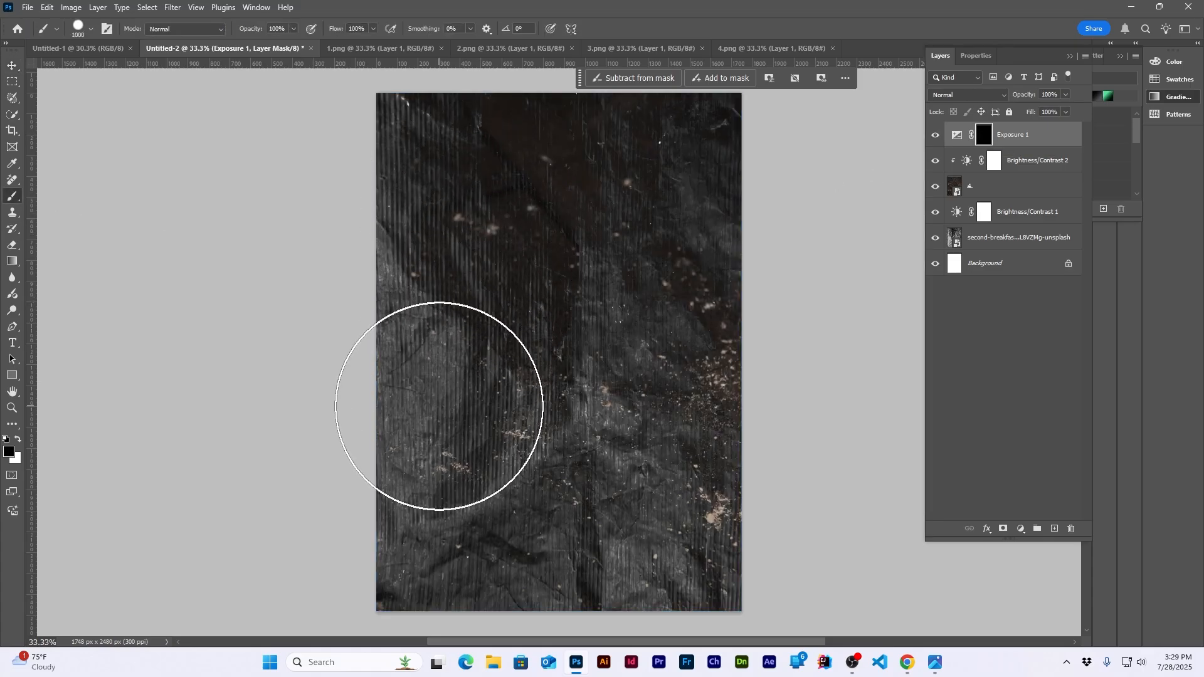
key("x")
left_click_drag(439, 407, 499, 271)
key("ctrl+z")
Step: Paint the Exposure mask with a soft white brush at 21% flow to darken parts of the texture, and add an empty layer above
right_click(490, 351)
left_click(567, 426)
key("Return")
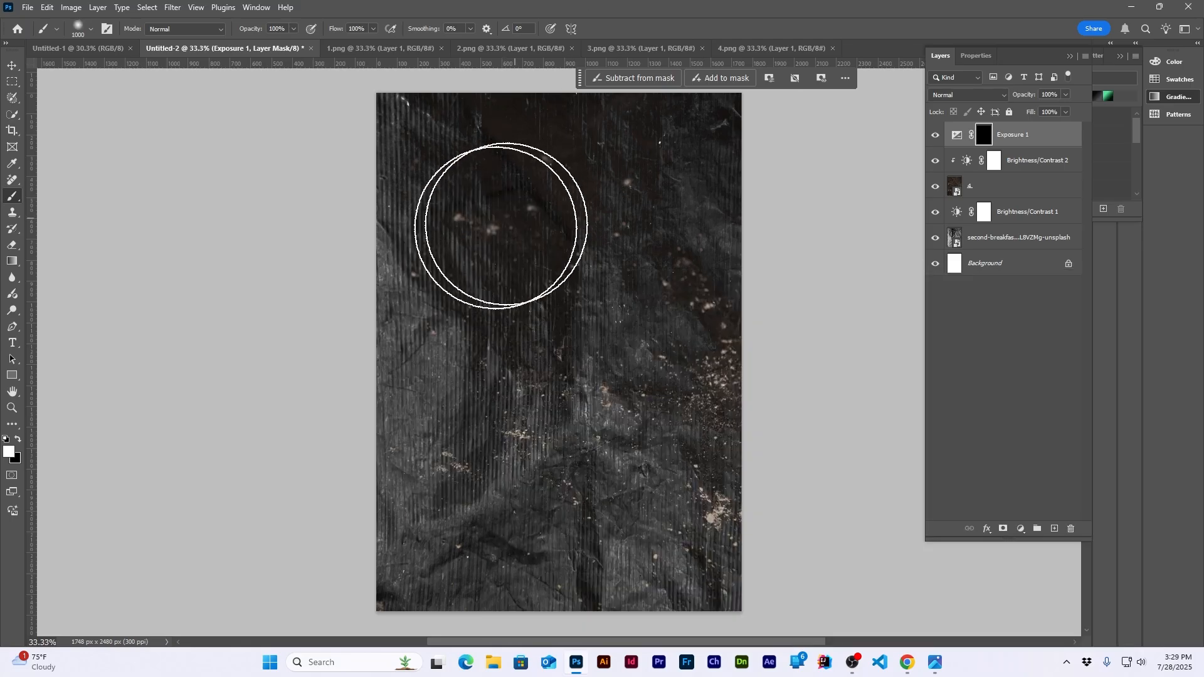
left_click_drag(339, 29, 291, 29)
mouse_move(457, 492)
left_mouse_down()
mouse_move(431, 524)
mouse_move(468, 464)
mouse_move(382, 628)
mouse_move(551, 277)
mouse_move(473, 255)
mouse_move(519, 377)
mouse_move(660, 599)
left_mouse_up()
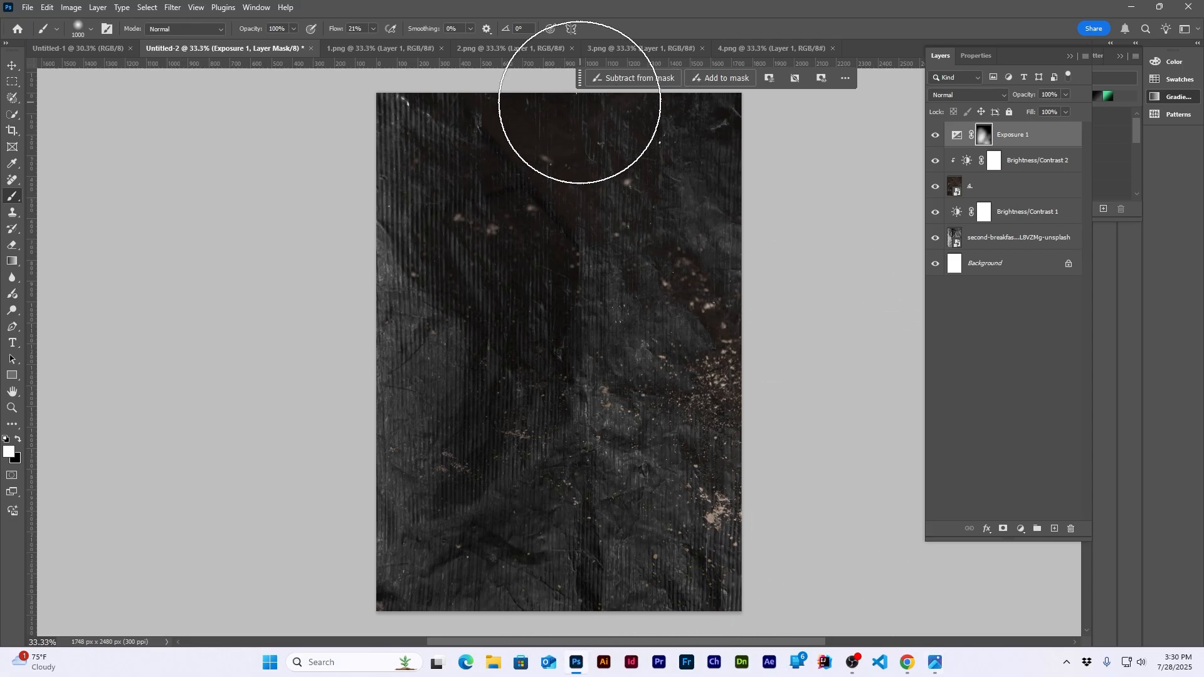
left_click(1055, 529)
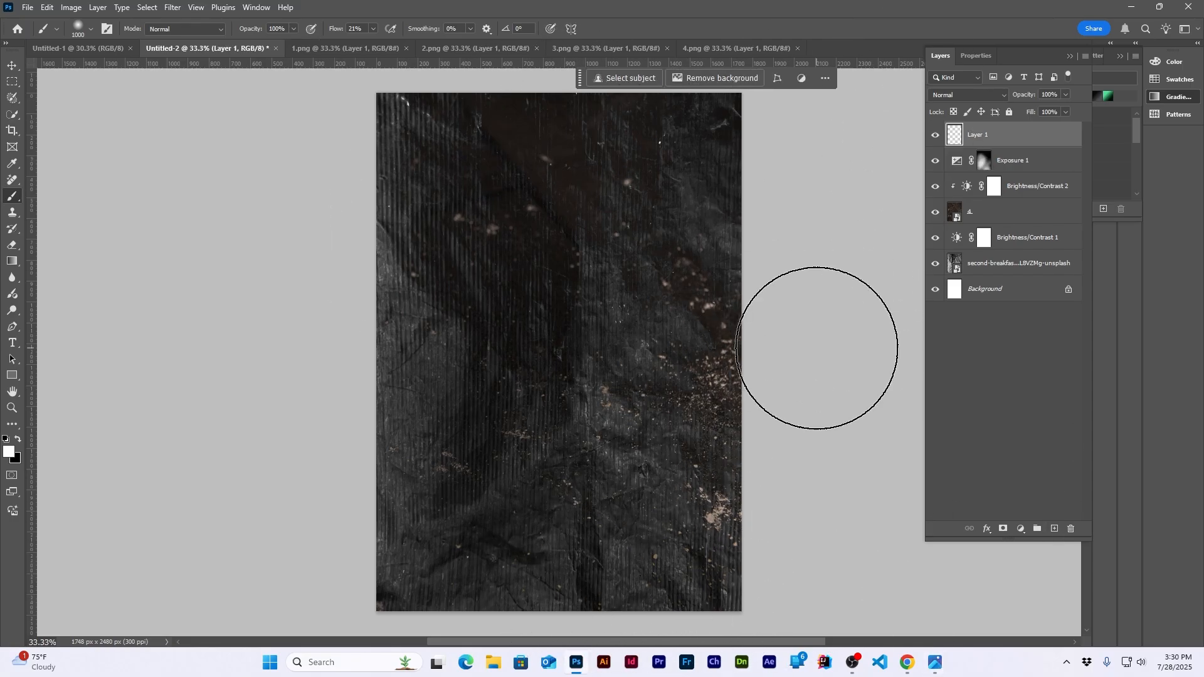
Step: Look through the open PNG documents to compare the gym photos with the Untitled-2 background
left_click(590, 48)
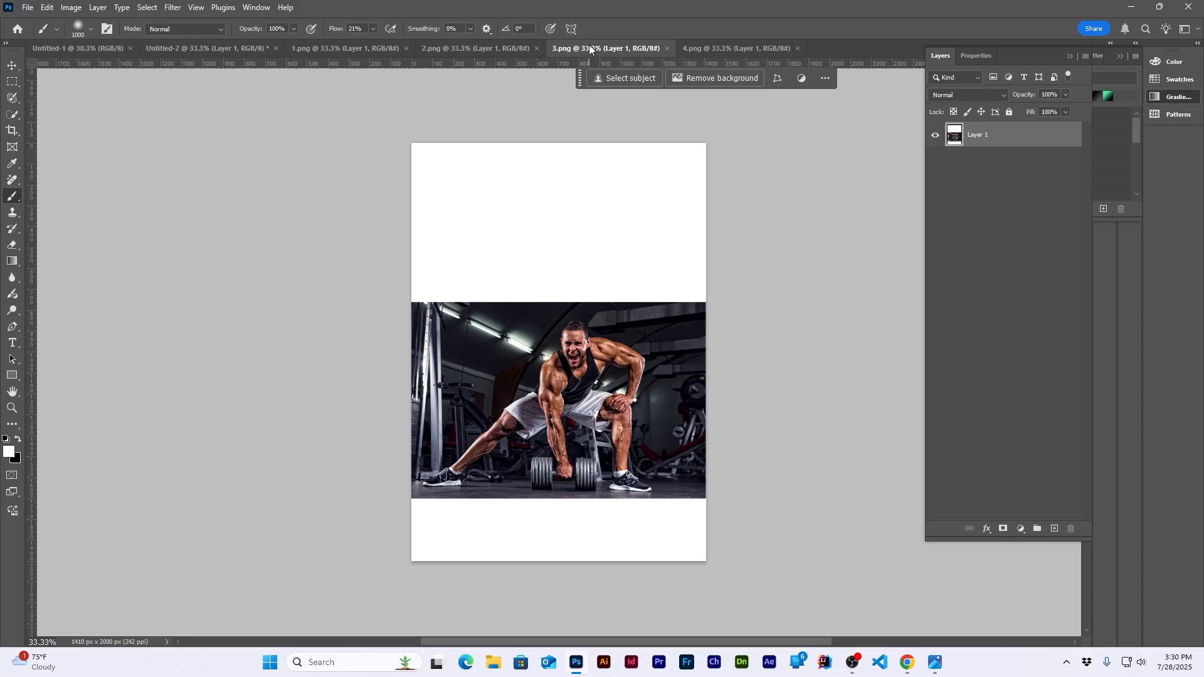
left_click(491, 46)
left_click(737, 48)
left_click(325, 48)
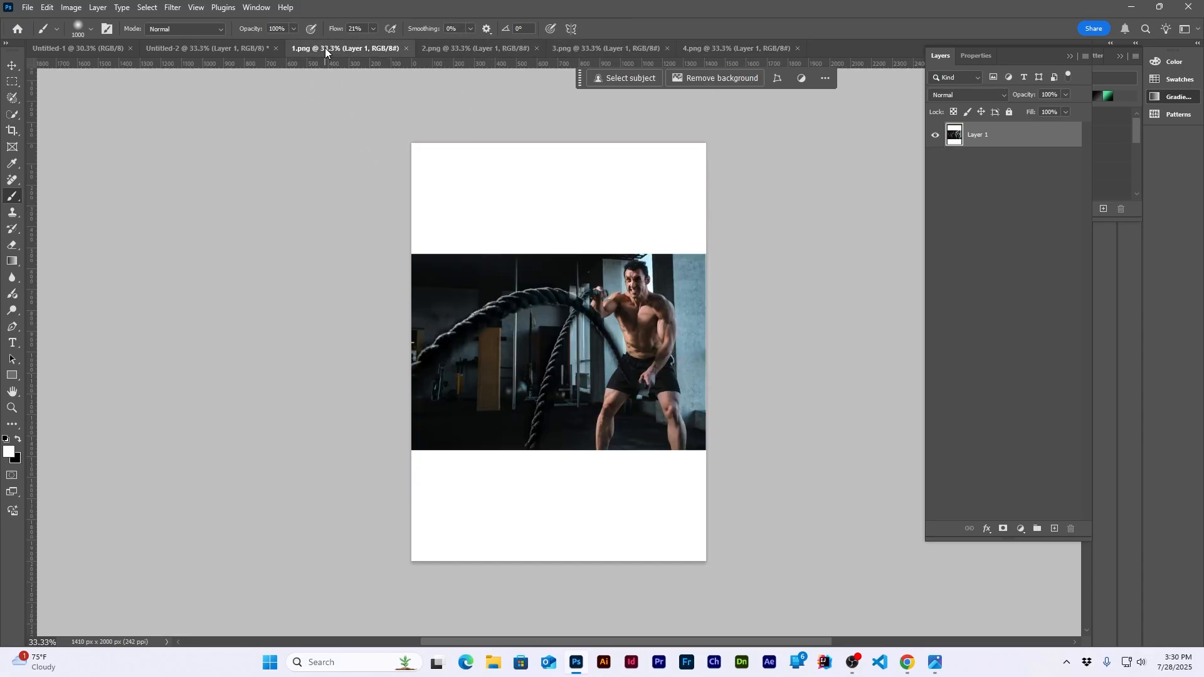
left_click(12, 65)
left_click(182, 49)
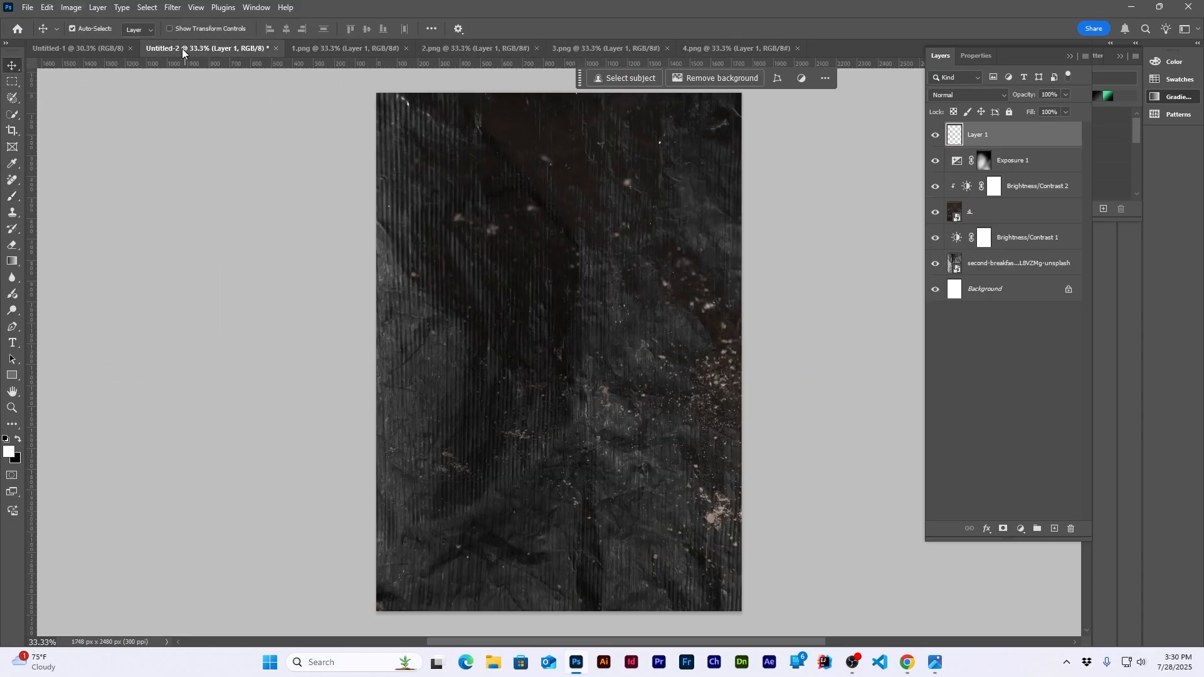
left_click(82, 48)
left_click(202, 48)
Step: Place 1.png, the battle rope photo, as an embedded layer over the textured background
left_click(27, 7)
left_click(75, 268)
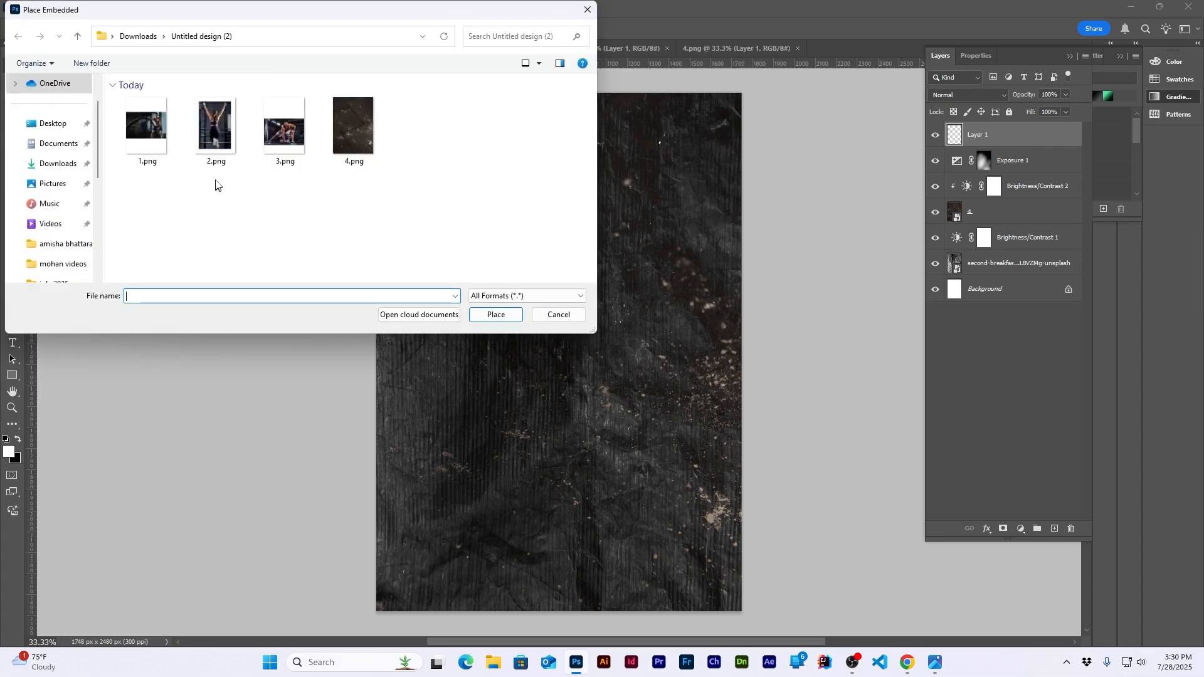
double_click(146, 125)
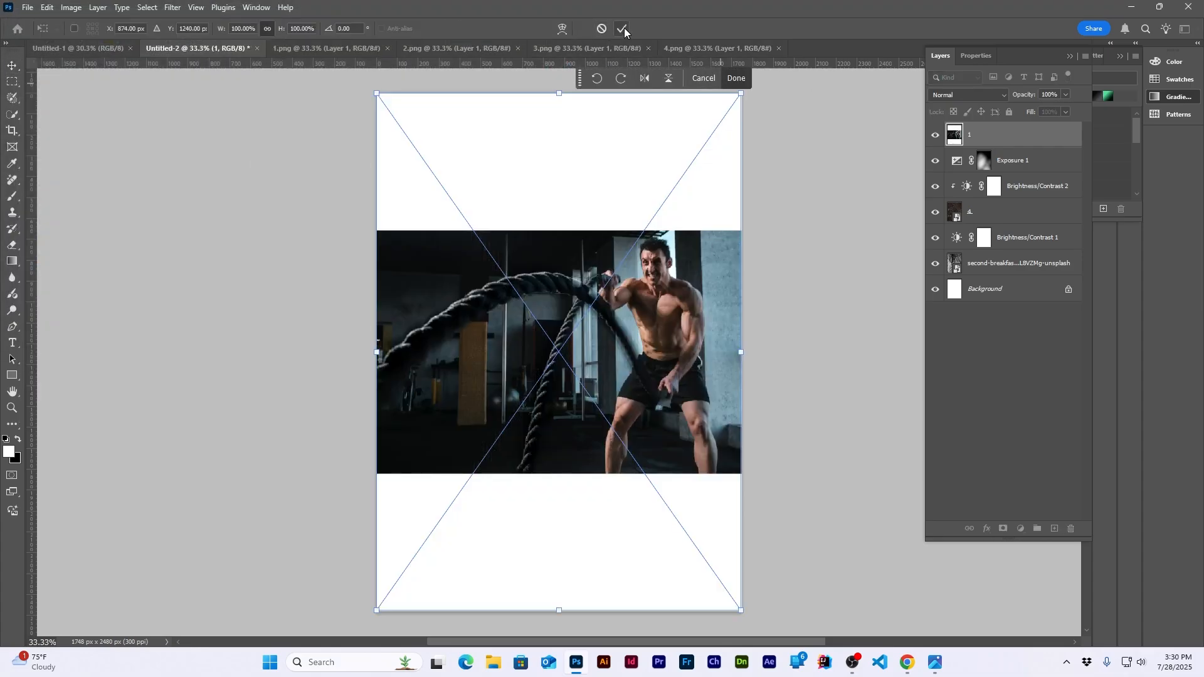
left_click(625, 29)
double_click(1079, 142)
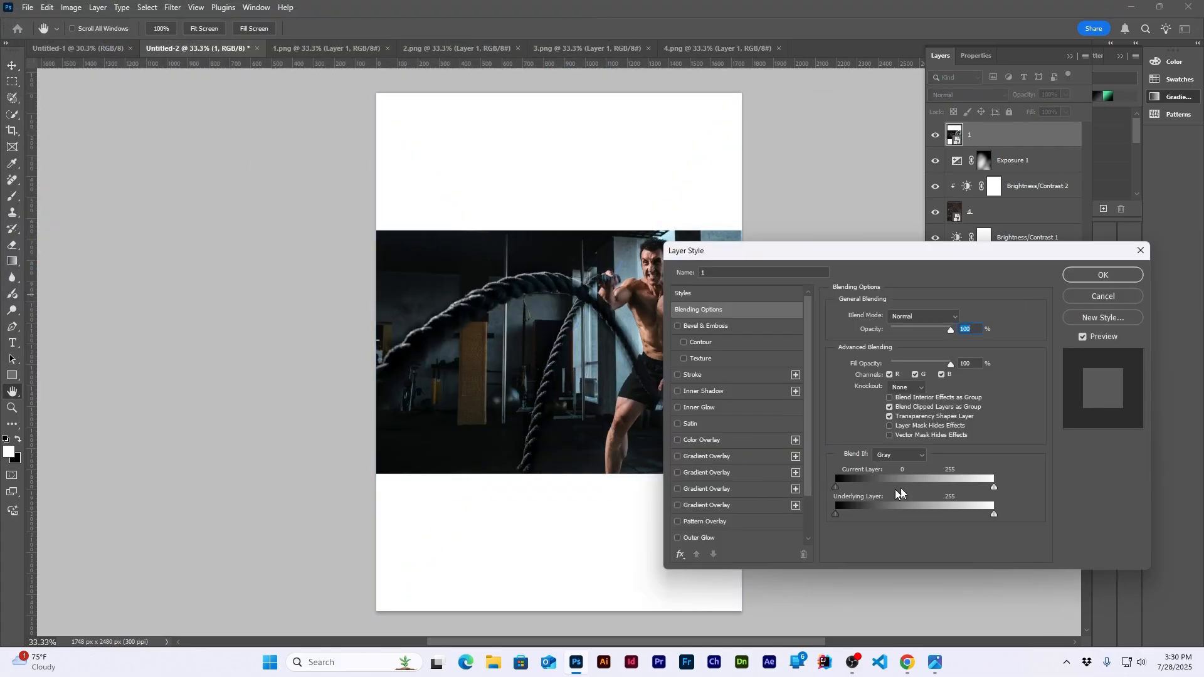
left_click_drag(994, 487, 963, 485)
left_click(1134, 293)
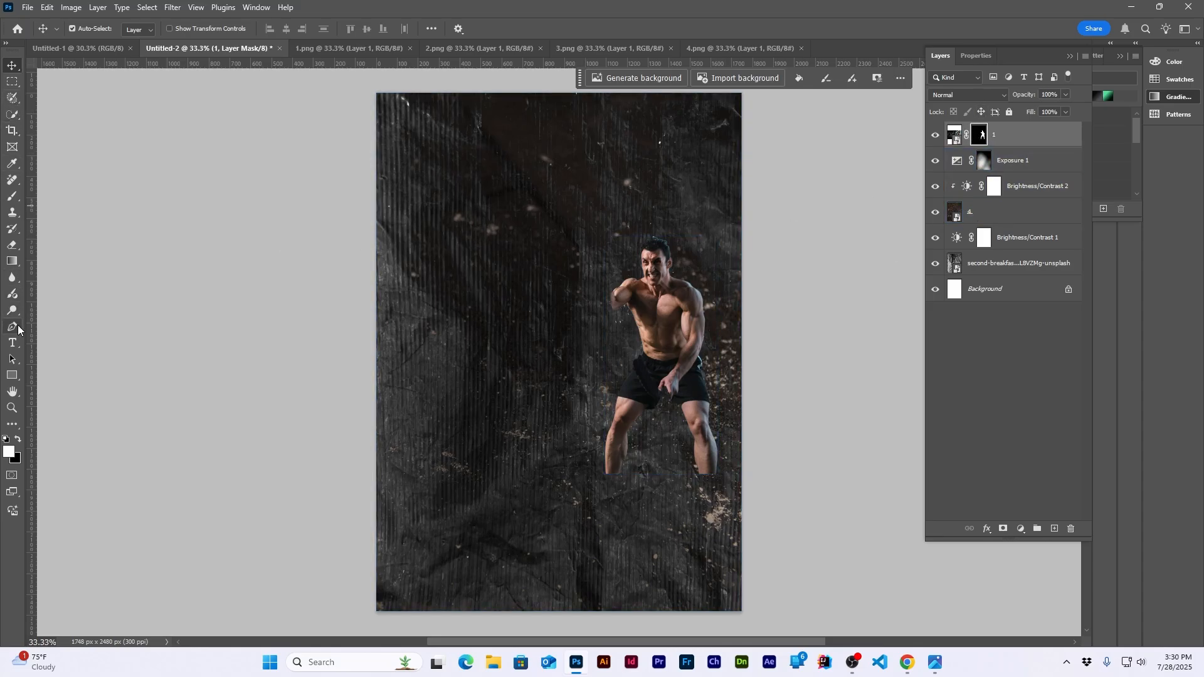
Step: Paint layer 1's mask white to reveal the ropes and gym beside the man, and fade the photo's hard edges with a 250 px black brush
left_click(12, 196)
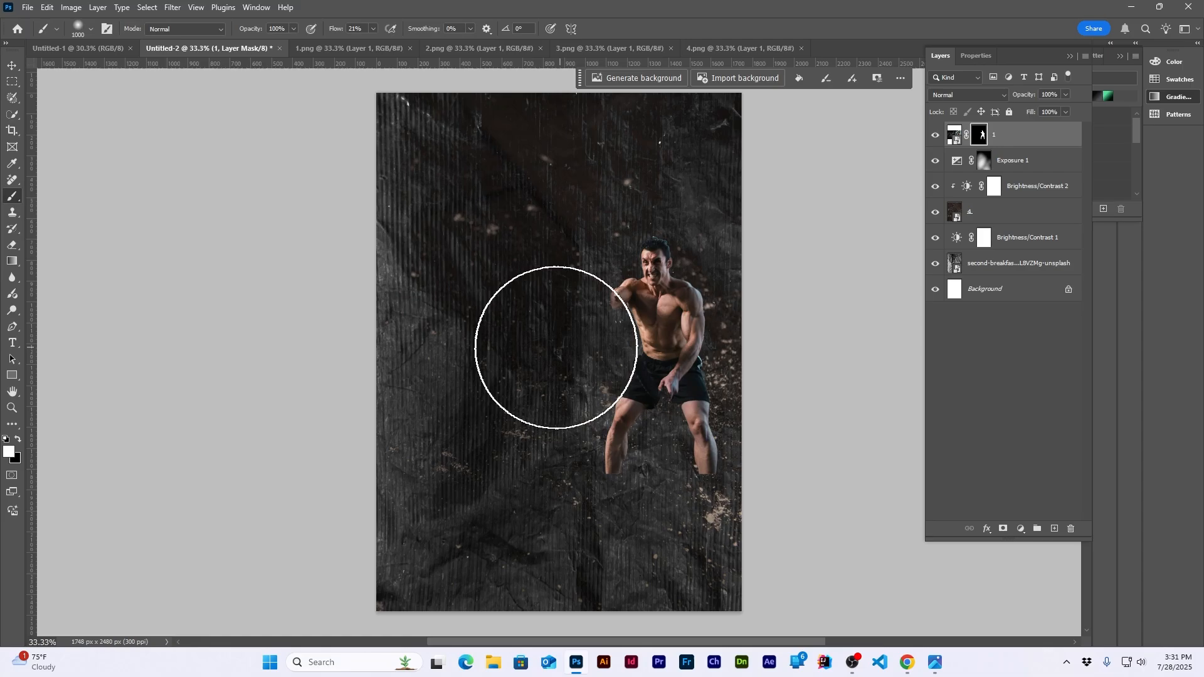
mouse_move(554, 355)
left_mouse_down()
mouse_move(569, 332)
mouse_move(543, 374)
mouse_move(598, 313)
mouse_move(521, 460)
mouse_move(519, 405)
mouse_move(546, 409)
mouse_move(513, 435)
mouse_move(606, 353)
mouse_move(600, 317)
mouse_move(711, 332)
mouse_move(580, 287)
mouse_move(596, 279)
mouse_move(608, 347)
mouse_move(434, 348)
mouse_move(446, 361)
mouse_move(370, 380)
mouse_move(626, 303)
mouse_move(363, 383)
mouse_move(591, 322)
mouse_move(688, 374)
mouse_move(656, 399)
mouse_move(590, 411)
mouse_move(565, 310)
mouse_move(603, 344)
mouse_move(657, 344)
mouse_move(653, 399)
mouse_move(638, 325)
mouse_move(580, 360)
left_mouse_up()
key("x")
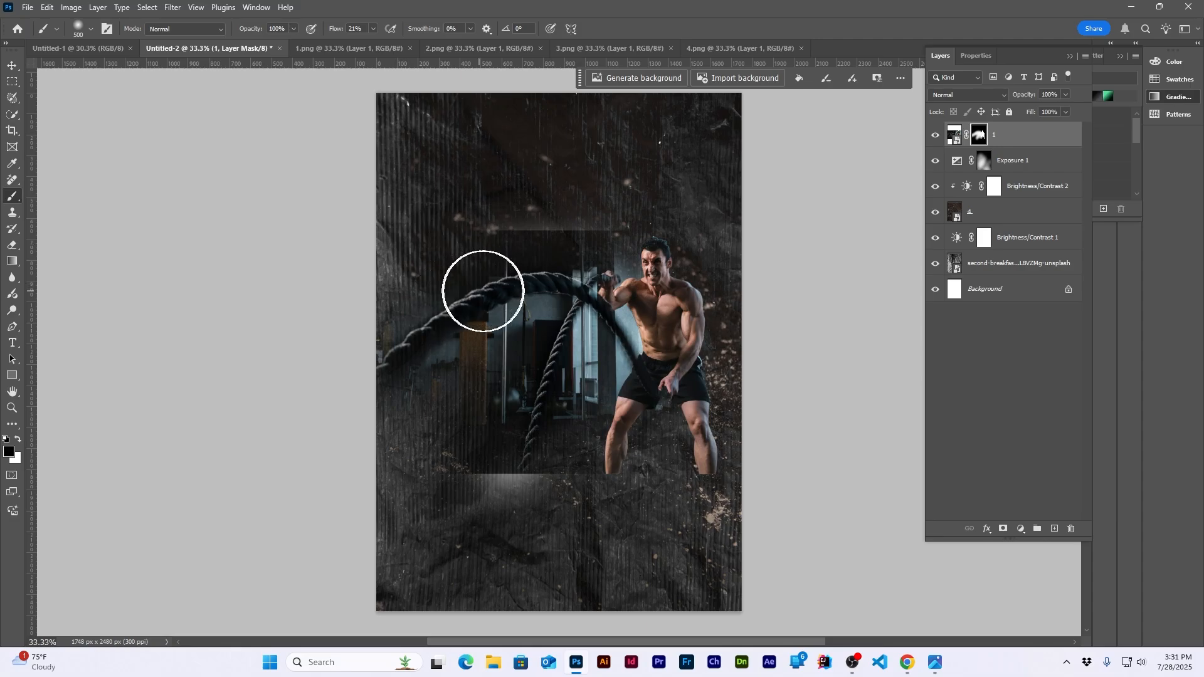
key("bracketleft")
key("bracketleft")
key("bracketleft")
key("bracketleft")
key("bracketleft")
left_click_drag(580, 220, 378, 250)
mouse_move(389, 468)
left_mouse_down()
mouse_move(431, 454)
mouse_move(603, 476)
mouse_move(545, 484)
mouse_move(612, 516)
mouse_move(610, 470)
mouse_move(671, 509)
mouse_move(708, 472)
mouse_move(681, 542)
mouse_move(614, 498)
mouse_move(547, 507)
left_mouse_up()
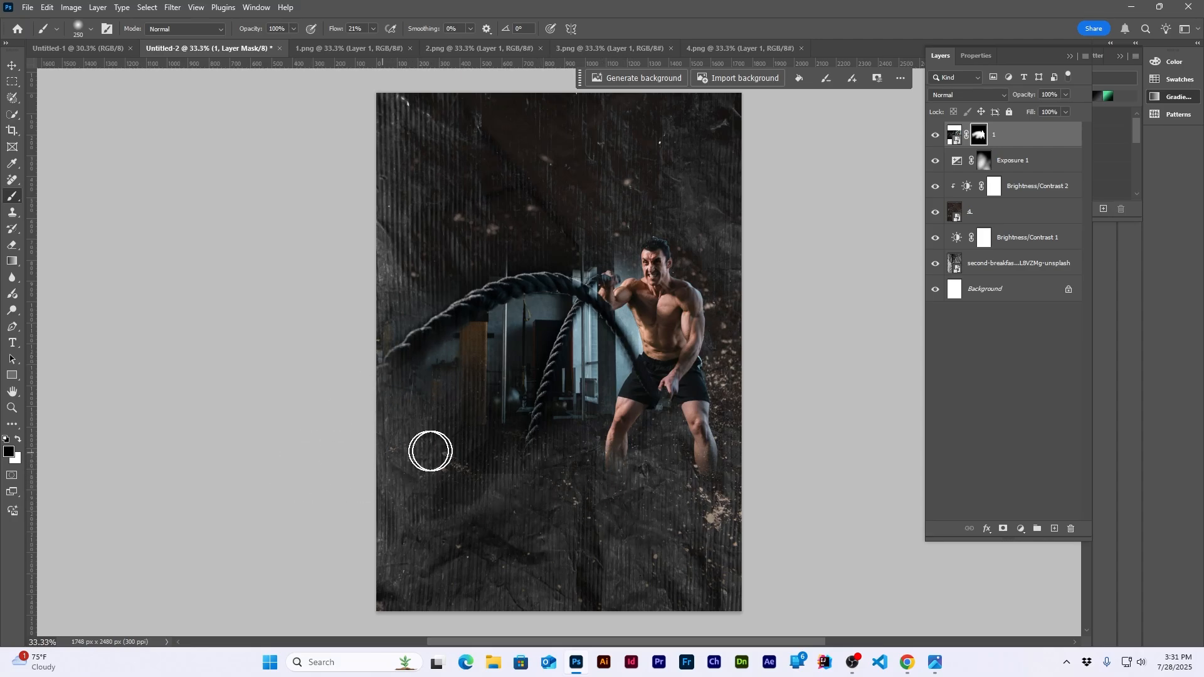
Step: Paint black on layer 1's mask to hide the bright gym areas around the ropes, and restore the rope below the man's hand in white
key("x")
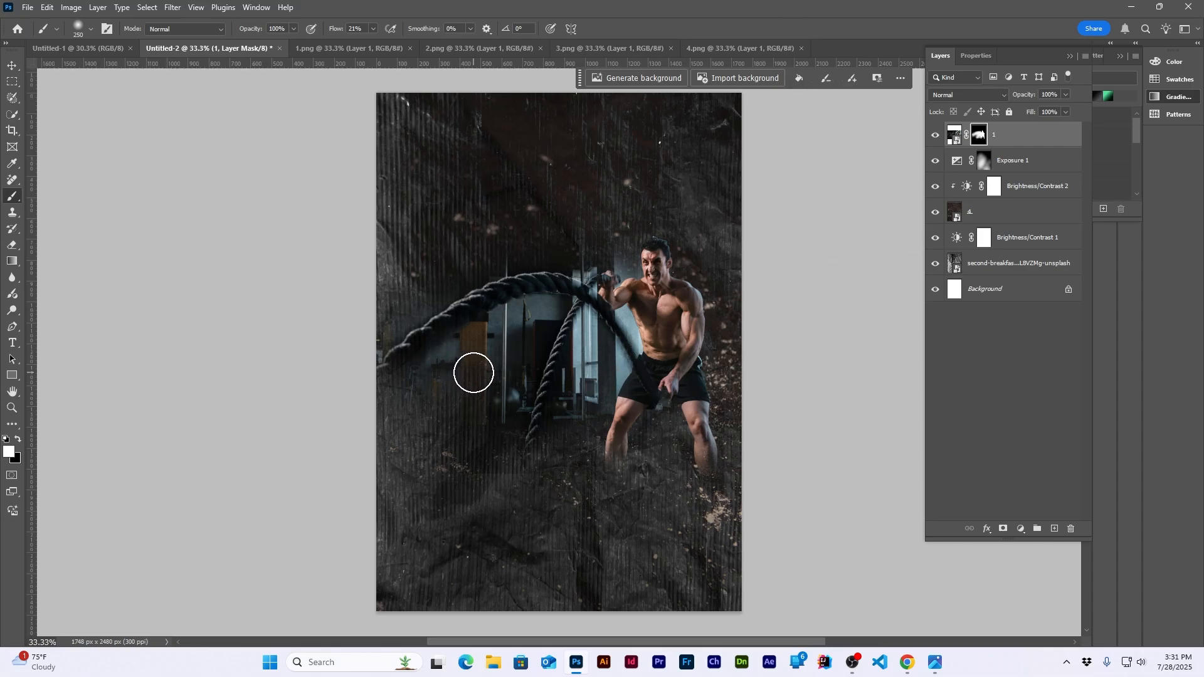
key("x")
mouse_move(594, 345)
left_mouse_down()
mouse_move(589, 382)
mouse_move(575, 341)
mouse_move(604, 356)
mouse_move(612, 335)
mouse_move(621, 367)
left_mouse_up()
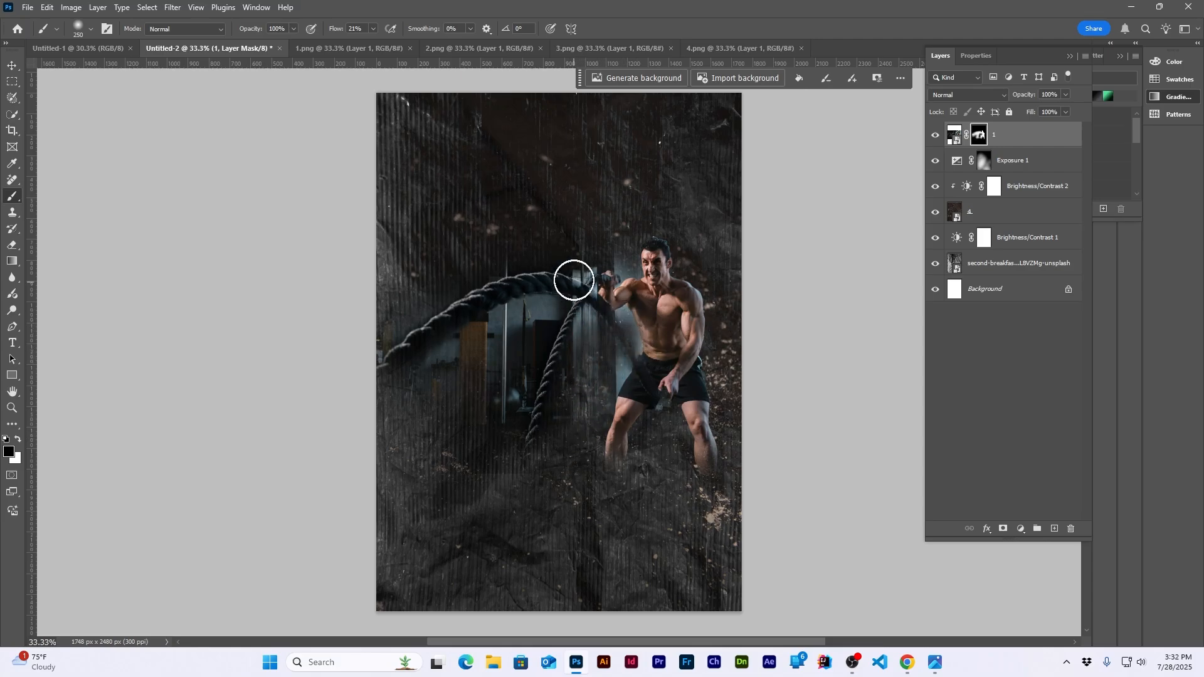
left_click_drag(542, 315, 500, 356)
mouse_move(582, 270)
left_mouse_down()
mouse_move(594, 310)
mouse_move(573, 451)
mouse_move(601, 368)
left_mouse_up()
key("x")
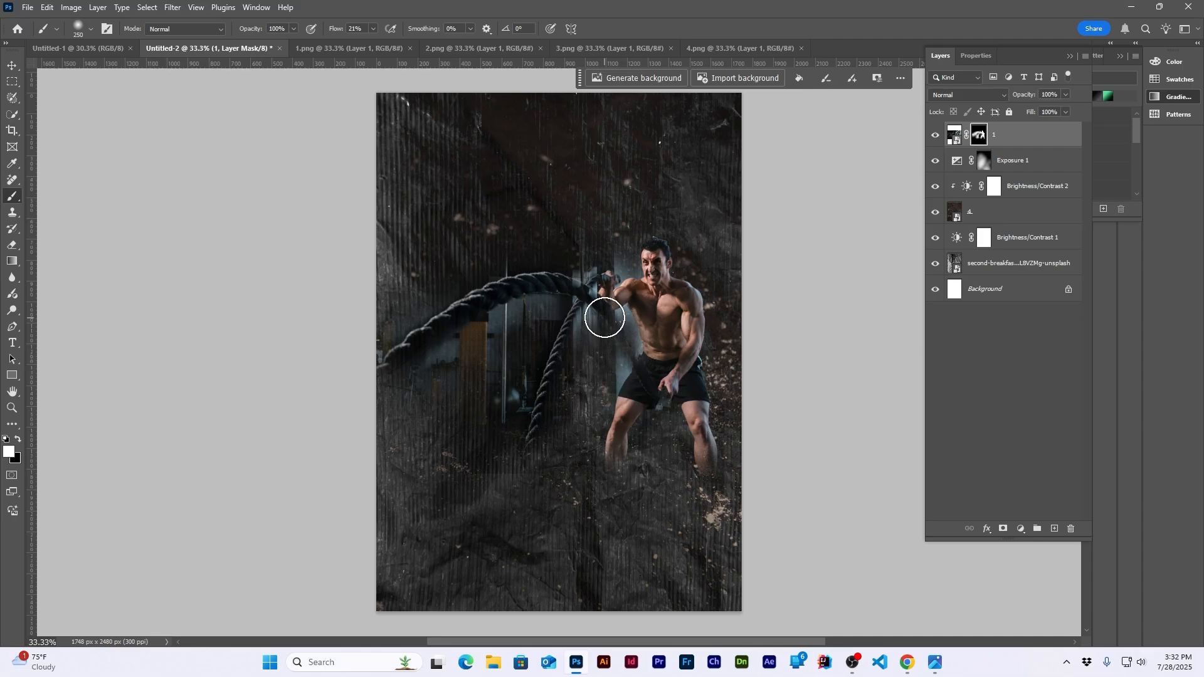
mouse_move(602, 315)
left_mouse_down()
mouse_move(685, 403)
mouse_move(637, 341)
mouse_move(635, 376)
mouse_move(663, 386)
mouse_move(649, 346)
mouse_move(640, 389)
left_mouse_up()
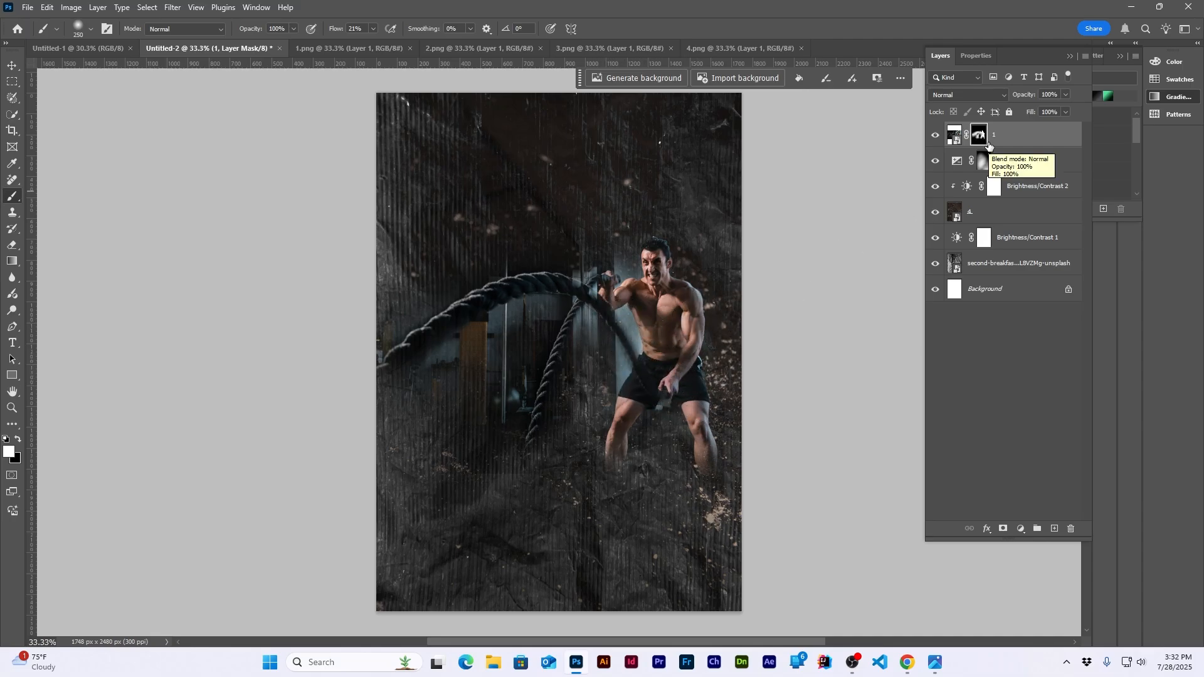
Step: Add an empty layer and use a 175 px Selection Brush to select a strip from the hanging rope's lower end to the canvas's bottom edge
left_click(1053, 530)
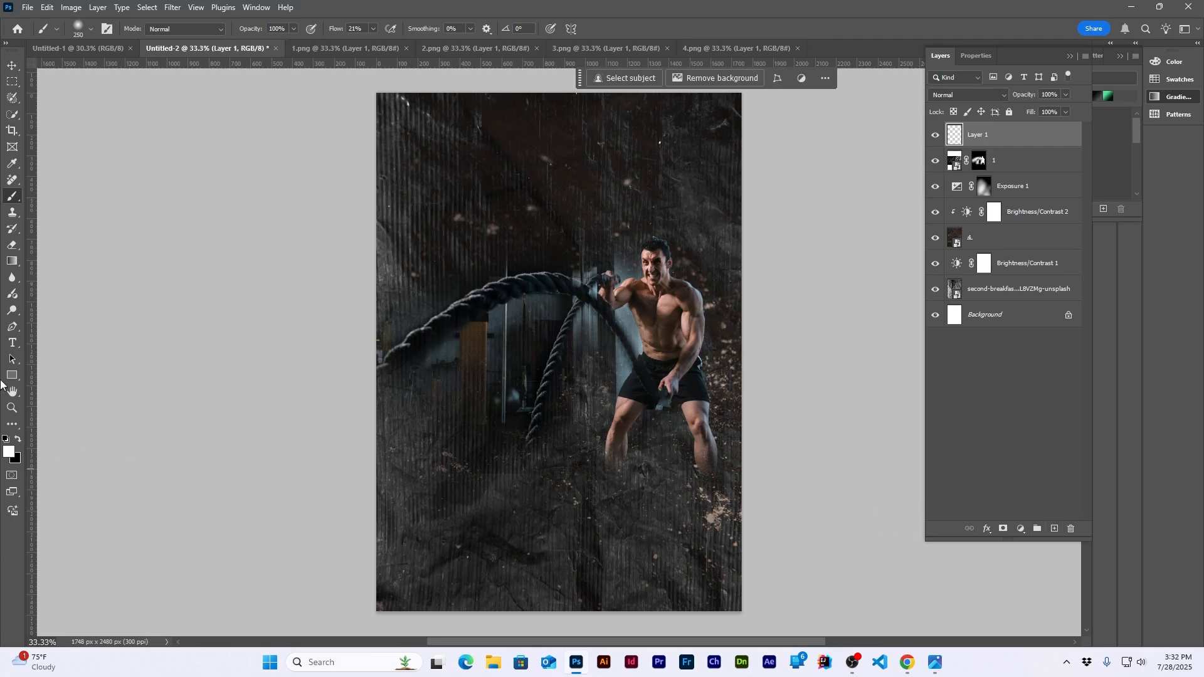
left_click(15, 115)
left_click(12, 98)
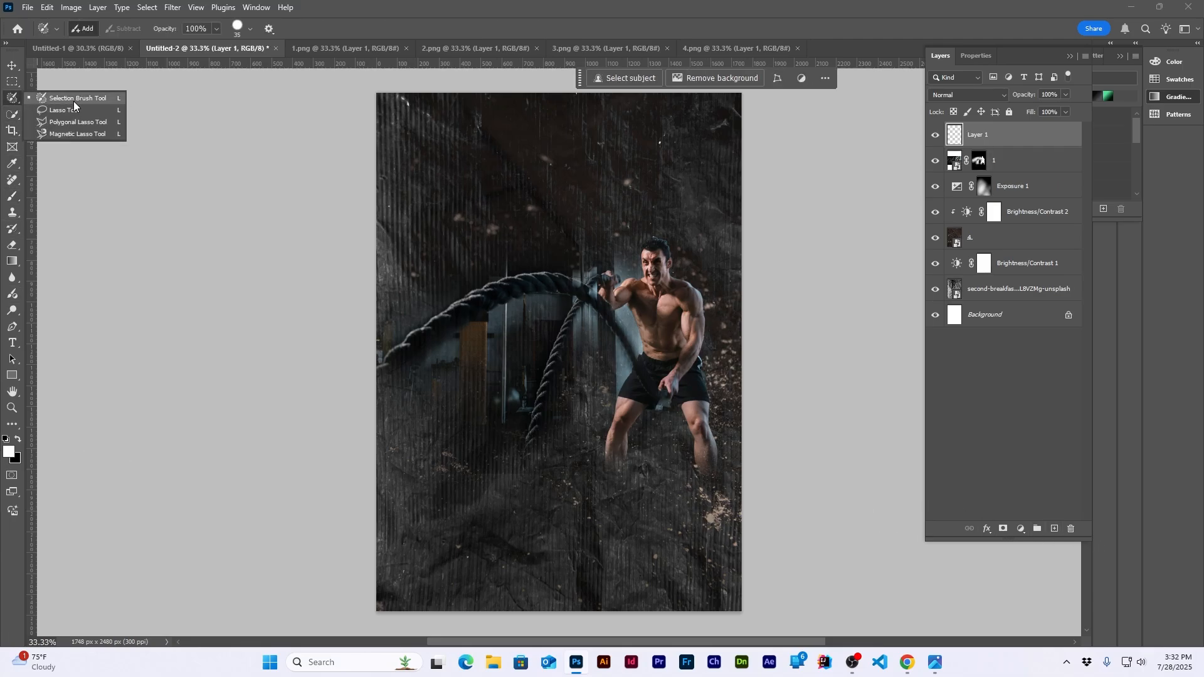
left_click(74, 100)
key("bracketright")
key("bracketright")
key("bracketright")
left_click_drag(534, 427, 492, 618)
Step: Generate a rope extension in the selected strip with the prompt "gym rope" and choose the second variation
left_click(636, 78)
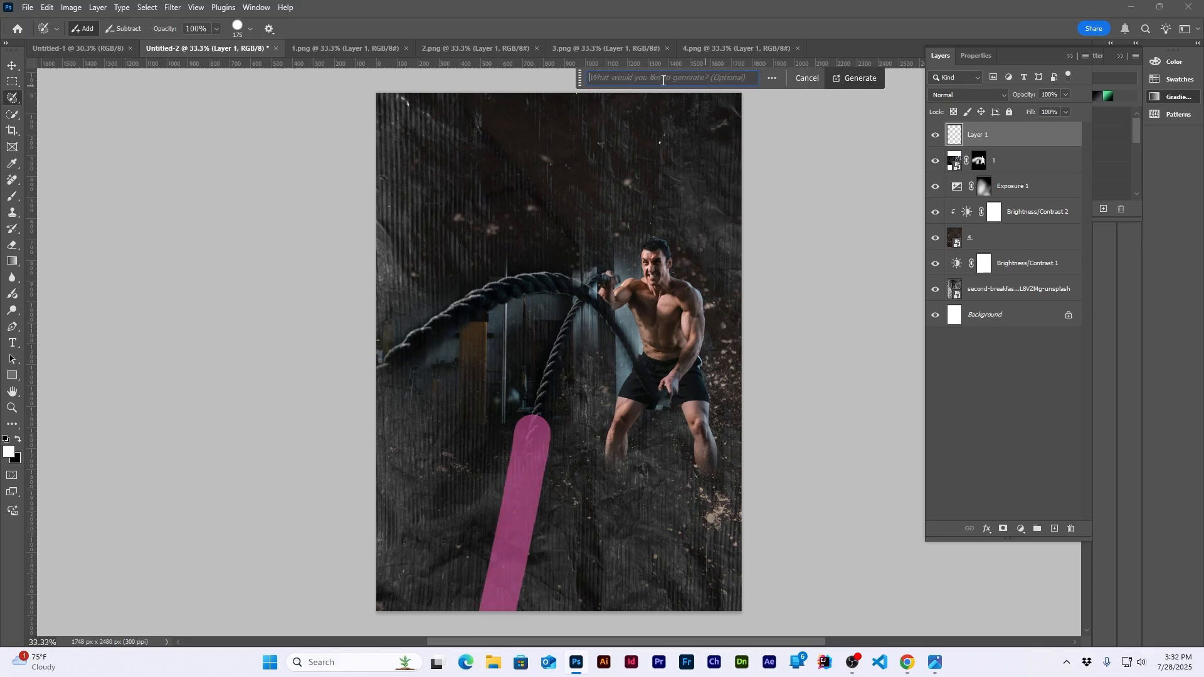
type("gym rope")
key("Return")
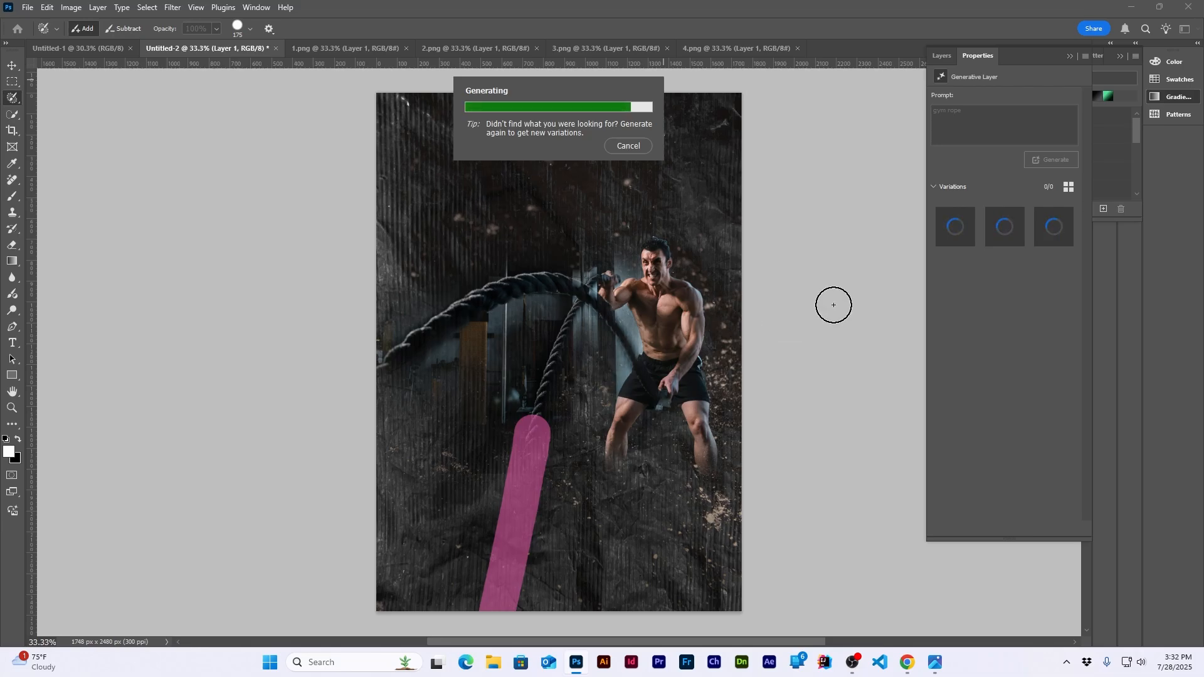
left_click(1018, 235)
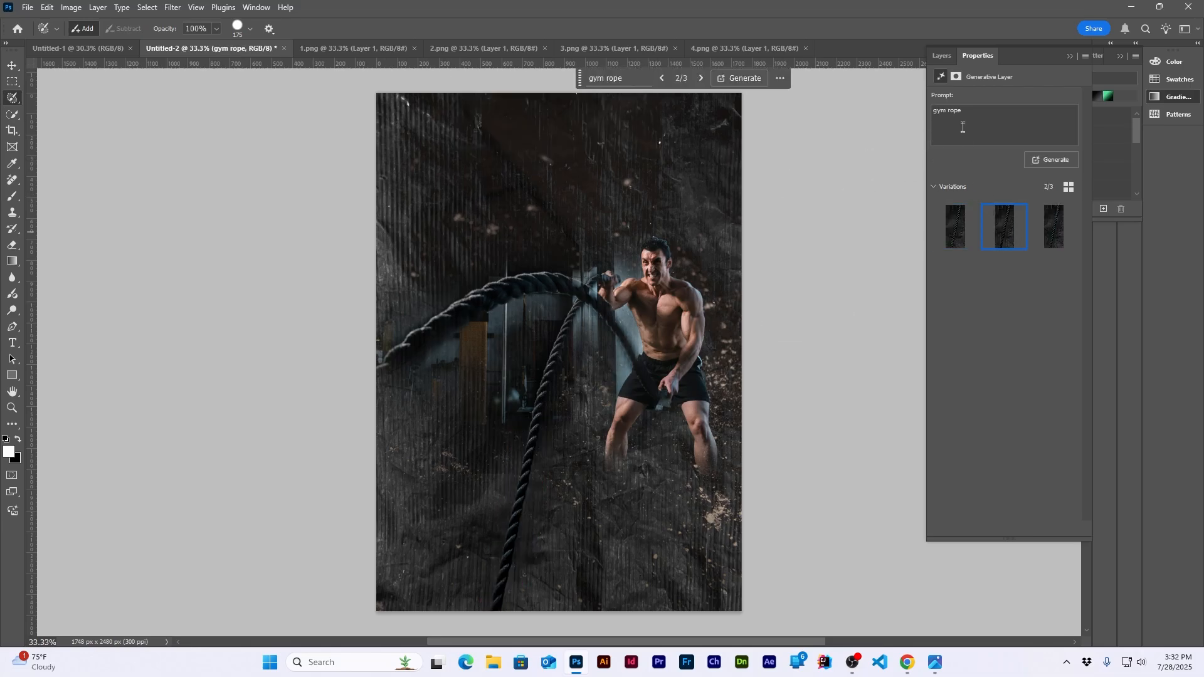
Step: Add a Color Balance adjustment above the rope athlete's layer 1 and clip it to that layer
left_click(941, 55)
left_click(1019, 164)
left_click(1007, 188)
left_click(1021, 530)
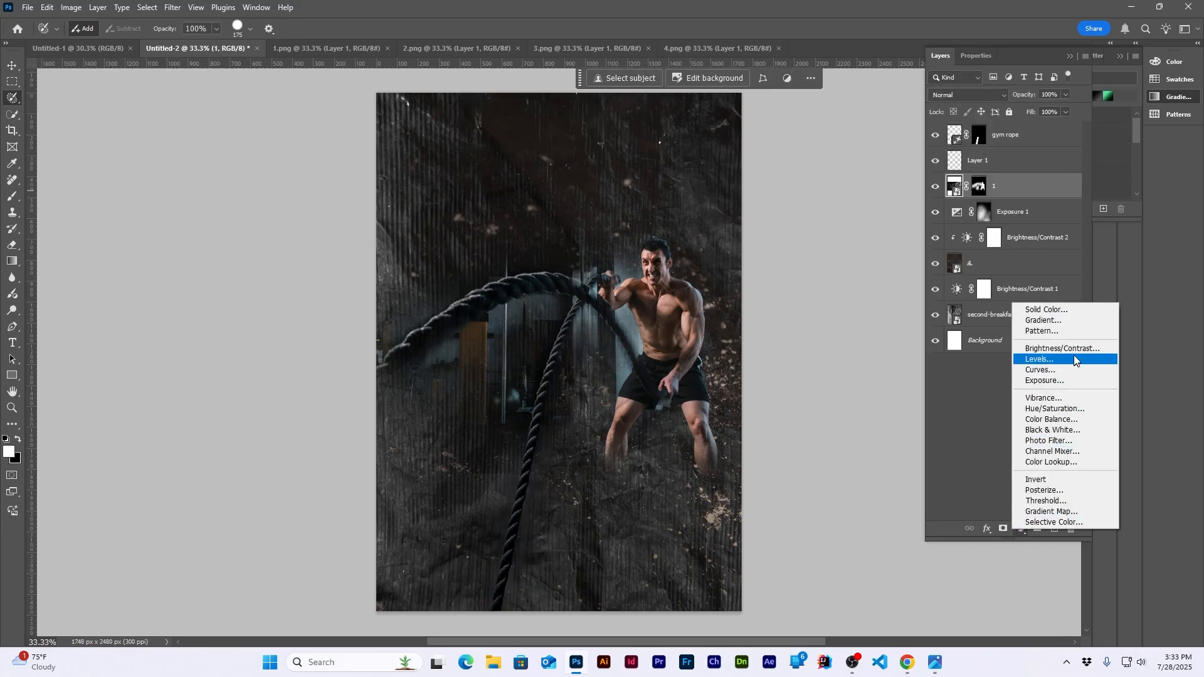
left_click(1051, 419)
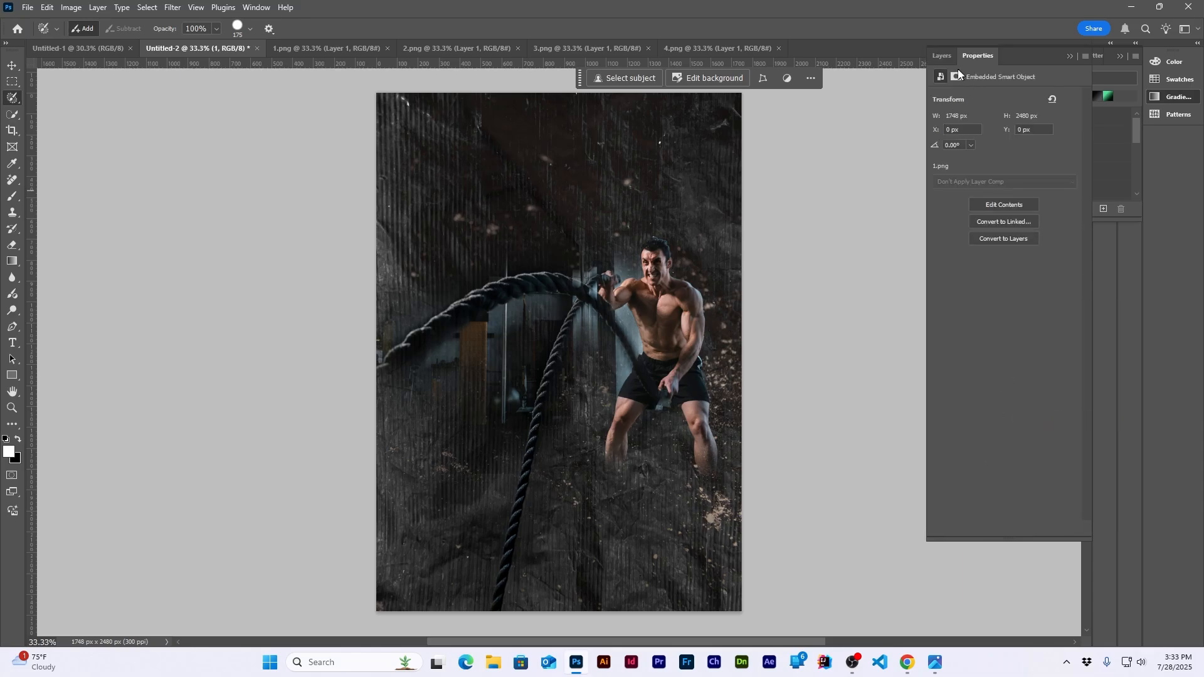
left_click(941, 55)
left_click(958, 186)
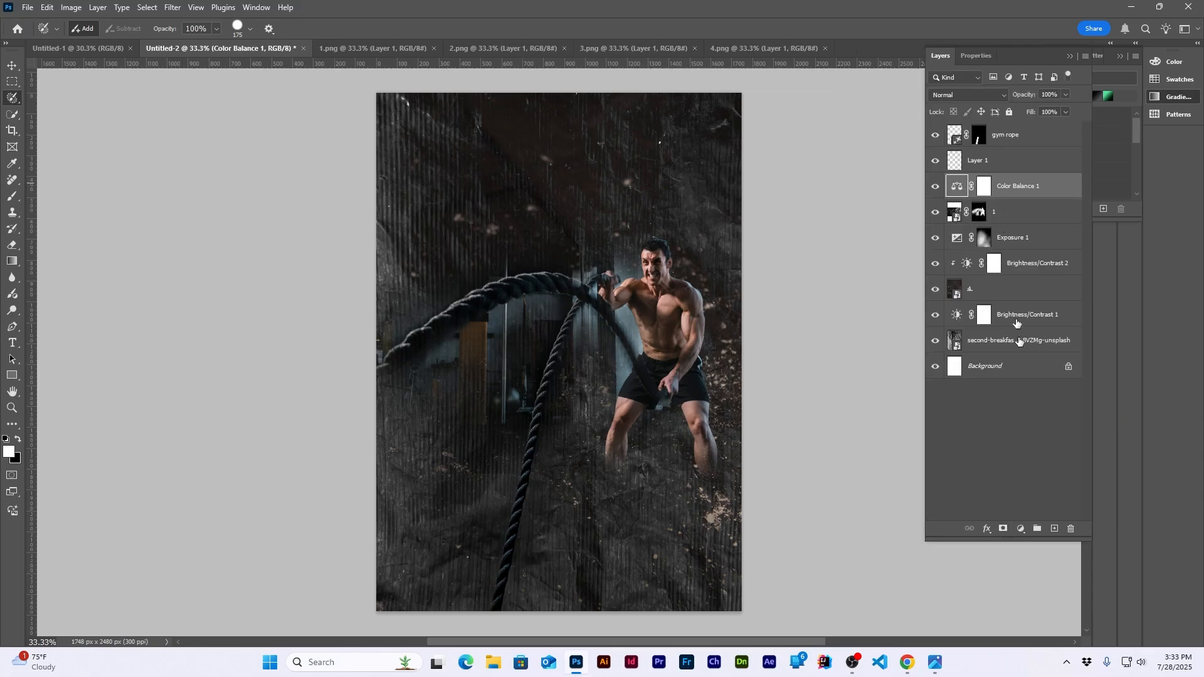
right_click(1010, 187)
left_click(1054, 465)
Step: Adjust the rope athlete's Color Balance in the midtones, set the highlights to -11 toward yellow, and shift the shadows toward red
double_click(966, 185)
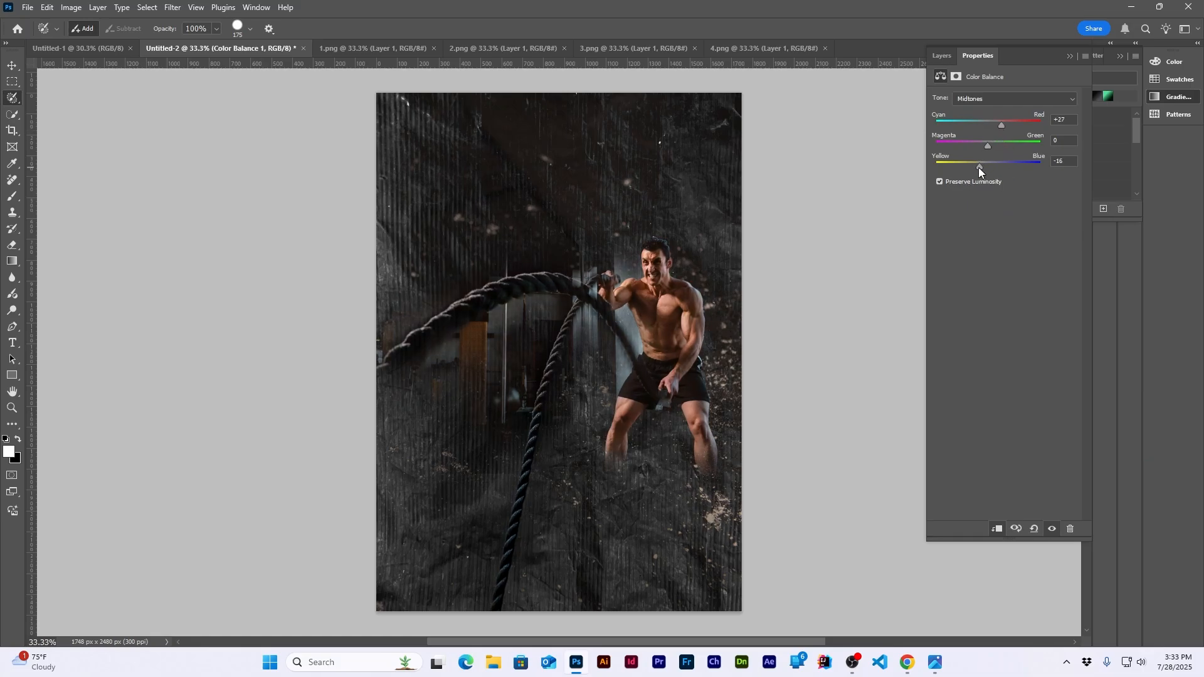
left_click_drag(987, 170, 993, 148)
left_click(993, 97)
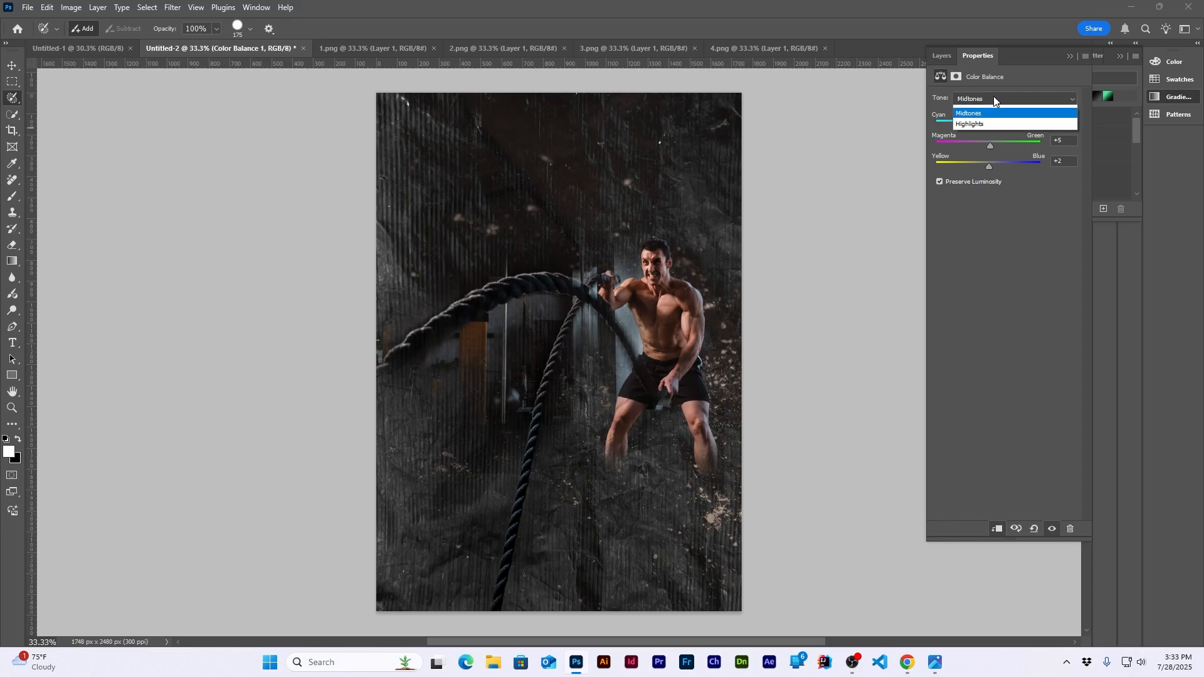
left_click(988, 111)
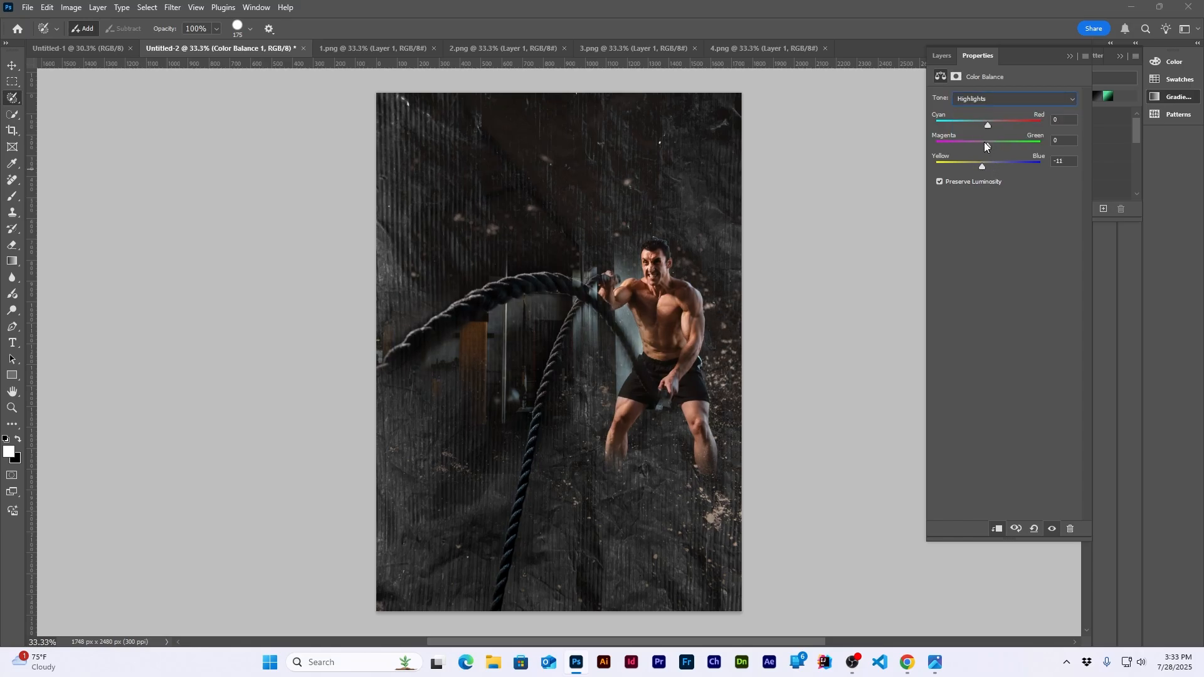
left_click(969, 98)
left_click(971, 110)
left_click_drag(988, 123, 996, 126)
left_click(942, 56)
scroll(750, 298, "down", 4)
scroll(747, 306, "up", 3)
scroll(497, 322, "up", 1)
scroll(496, 322, "down", 1)
scroll(496, 322, "up", 1)
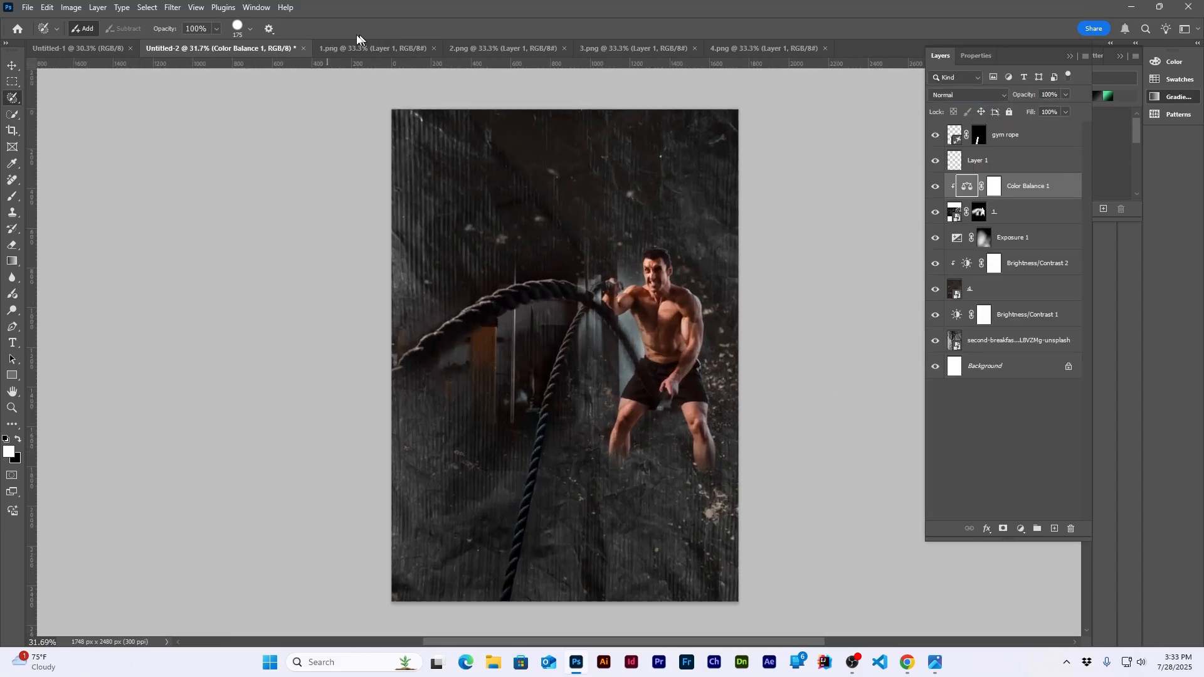
Step: Close 1.png and remove the background from the pull-up woman's photo in 2.png
left_click(351, 50)
left_click(434, 48)
left_click(379, 49)
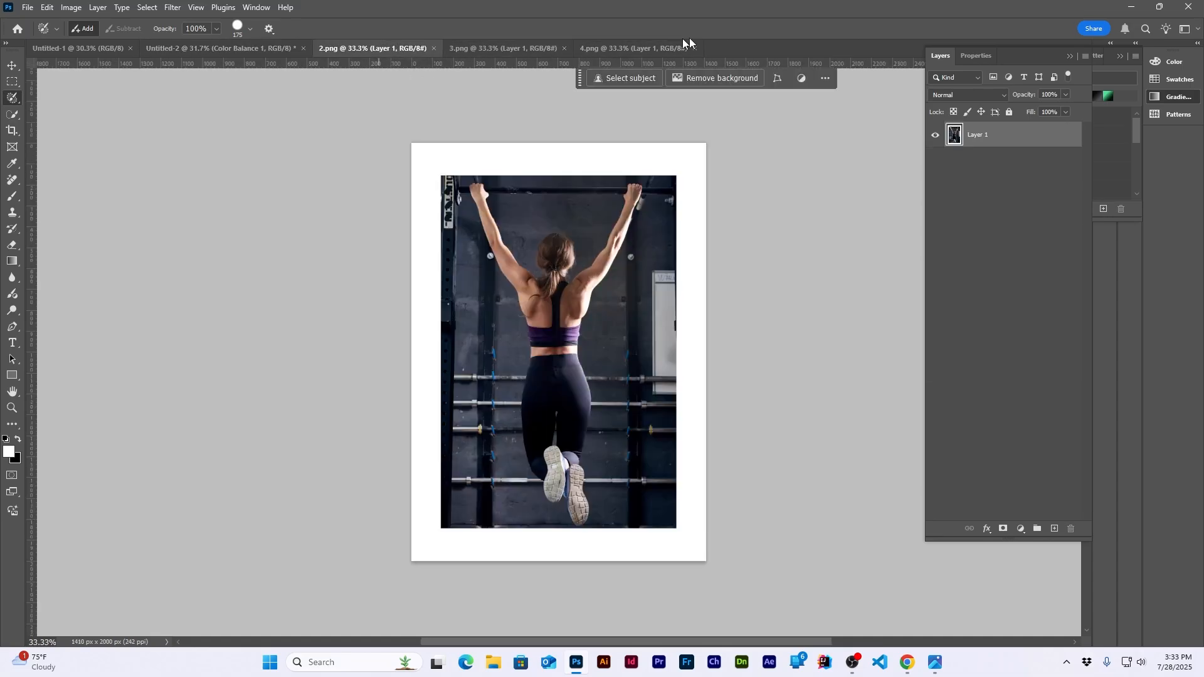
left_click(726, 84)
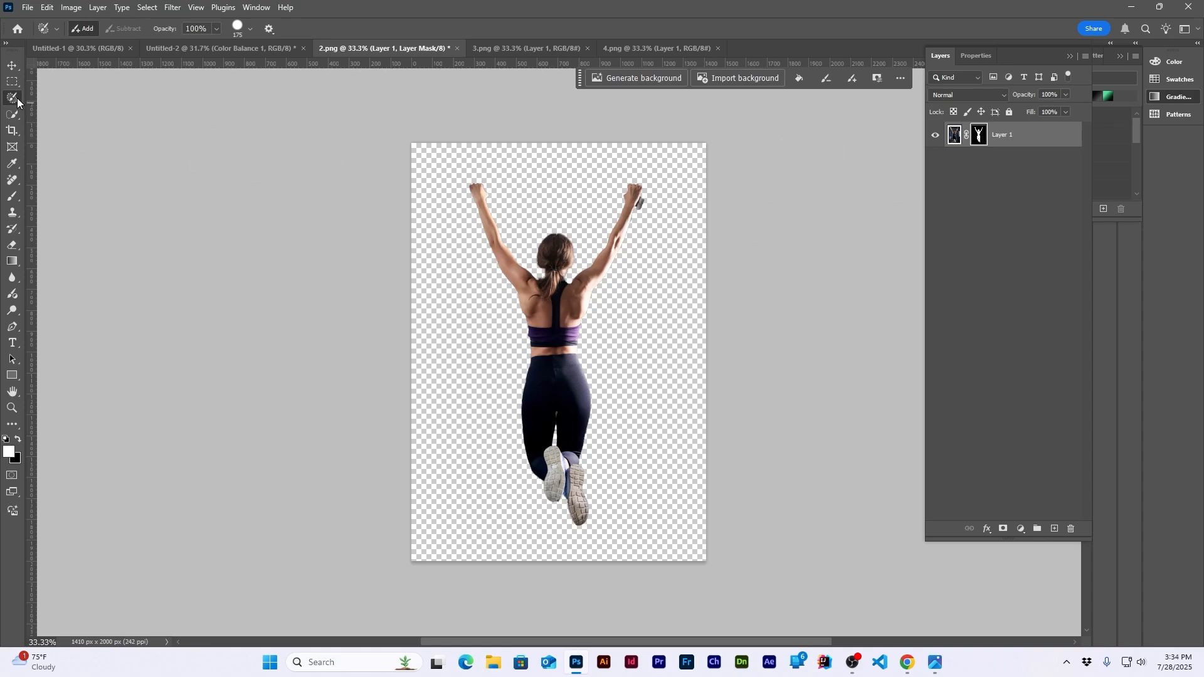
Step: Paint white on the woman's layer mask with a 250 px brush to restore the pull-up bar around her hands
left_click(12, 199)
left_click_drag(446, 182, 839, 180)
key("ctrl+z")
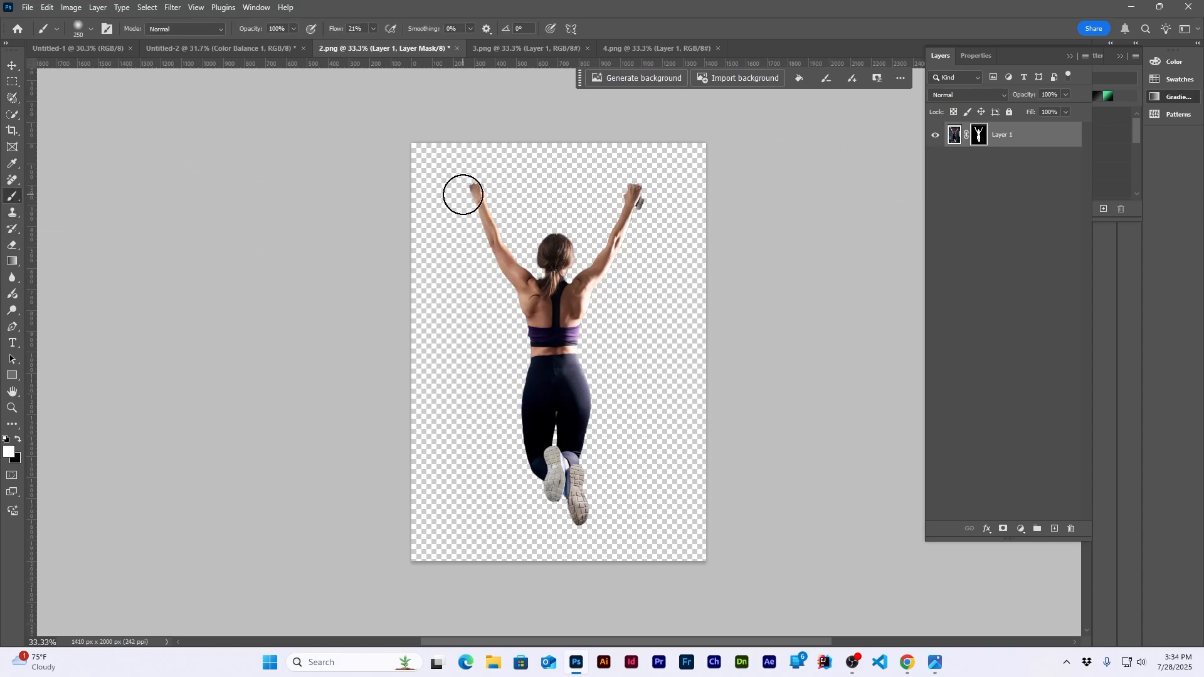
mouse_move(472, 194)
left_mouse_down()
mouse_move(648, 192)
mouse_move(439, 202)
mouse_move(591, 194)
mouse_move(478, 191)
mouse_move(437, 208)
mouse_move(501, 187)
mouse_move(667, 196)
mouse_move(605, 184)
mouse_move(460, 199)
mouse_move(637, 188)
mouse_move(471, 202)
mouse_move(631, 188)
mouse_move(525, 193)
left_mouse_up()
Step: Bring the masked pull-up woman into Untitled-2, scale her to 58.45%, and place her above the rope athlete
key("v")
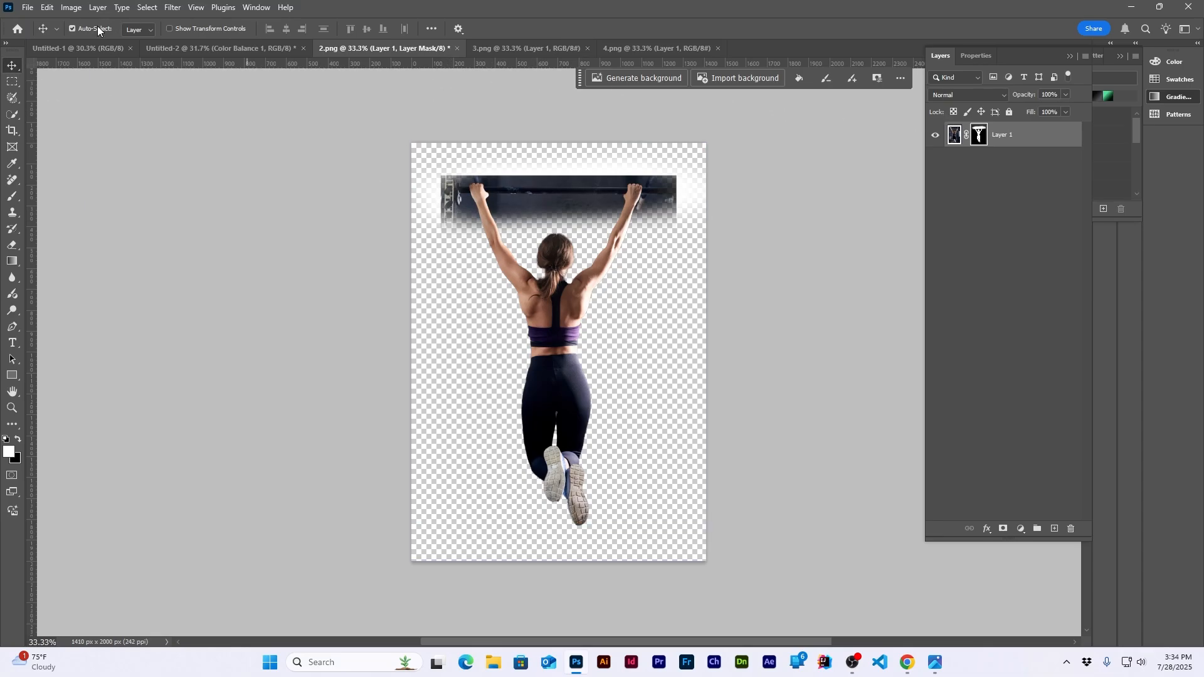
left_click_drag(482, 241, 708, 345)
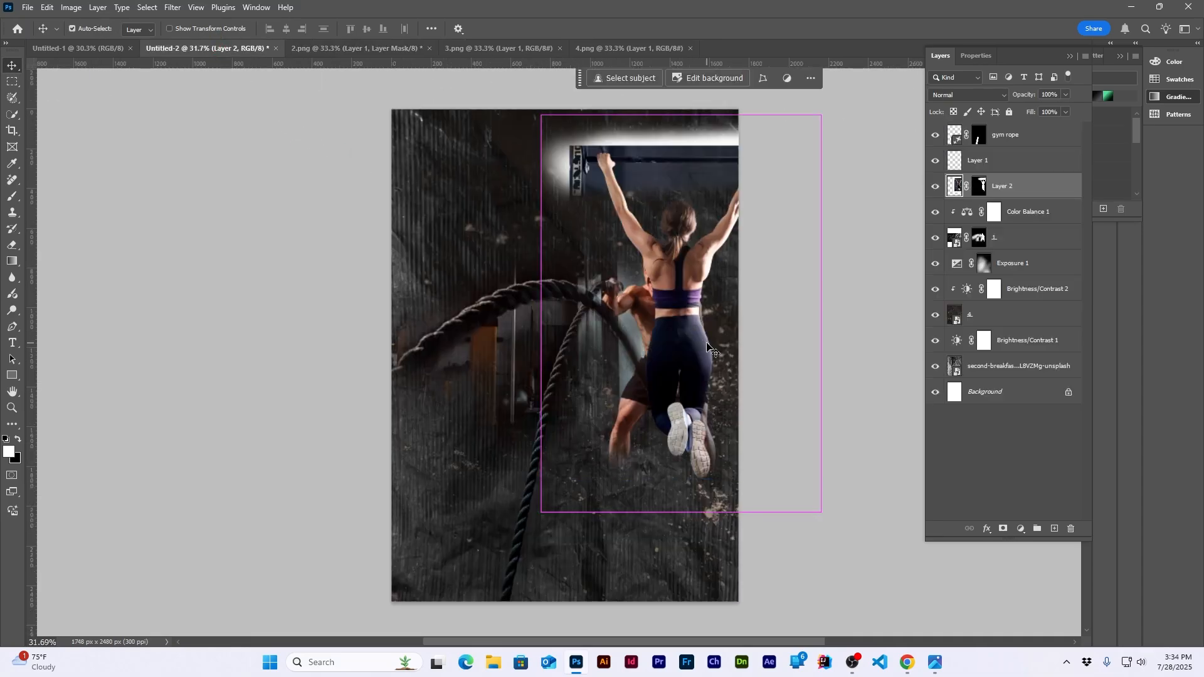
key("ctrl+t")
left_click_drag(821, 114, 703, 279)
left_click_drag(611, 406, 652, 259)
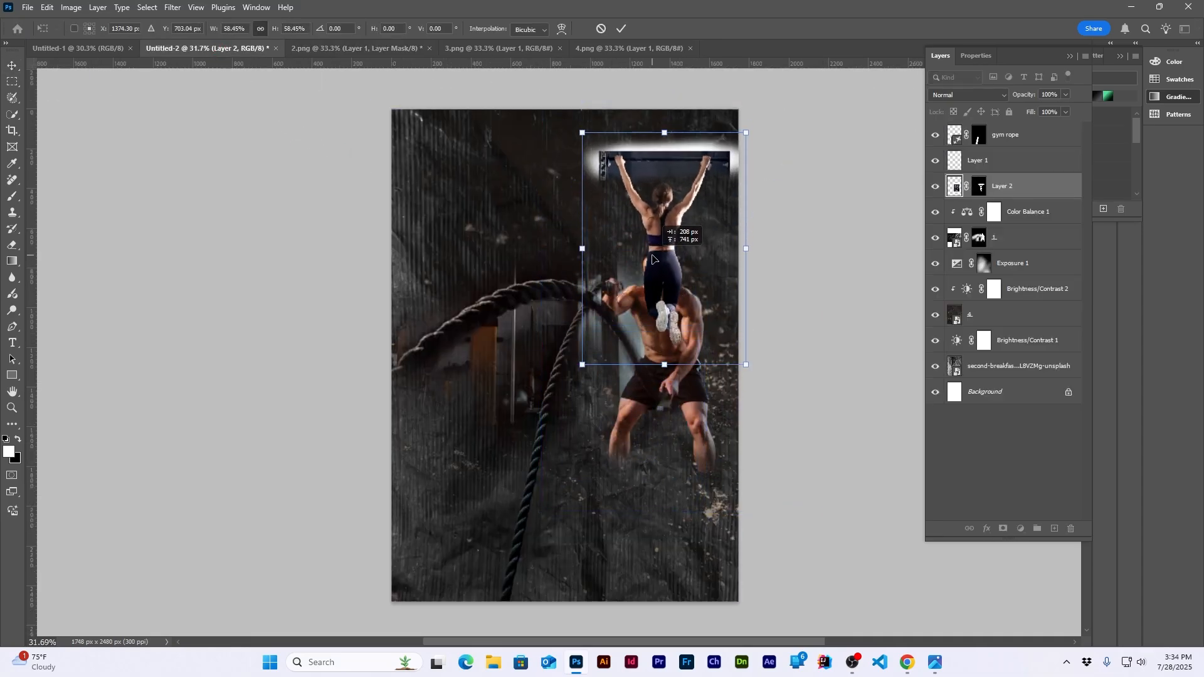
left_click(623, 29)
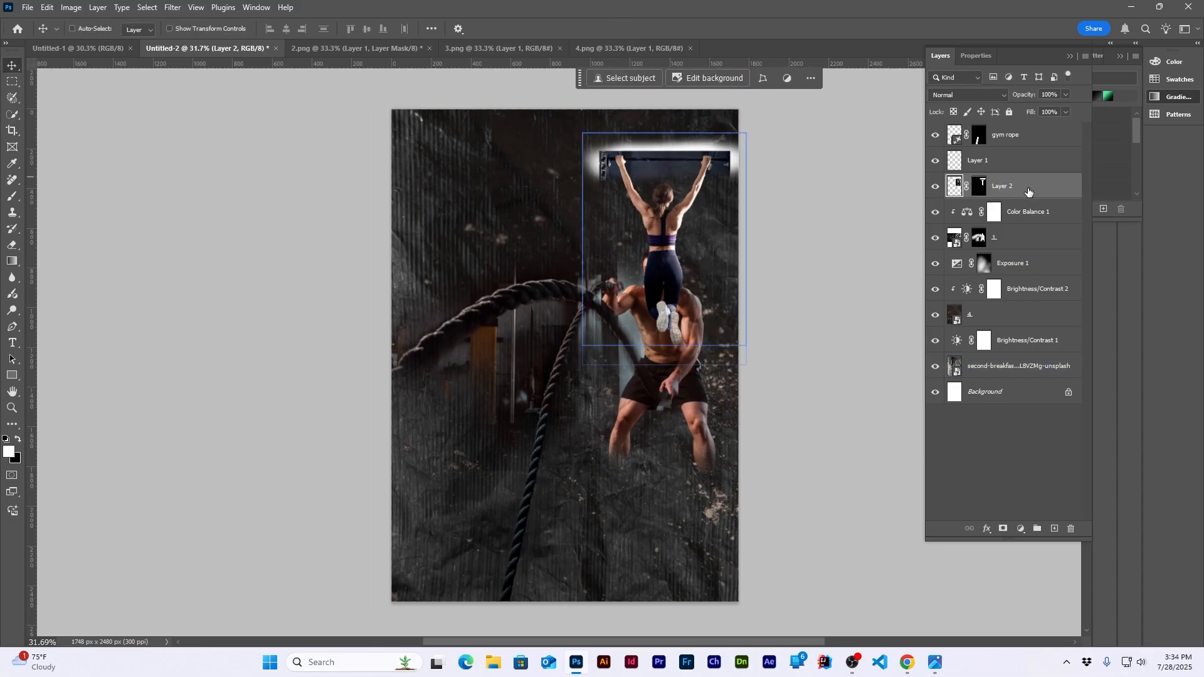
Step: Move the woman's layer beneath the rope athlete's layer 1 and set its blend mode to Lighter Color
left_click_drag(1029, 191, 1034, 251)
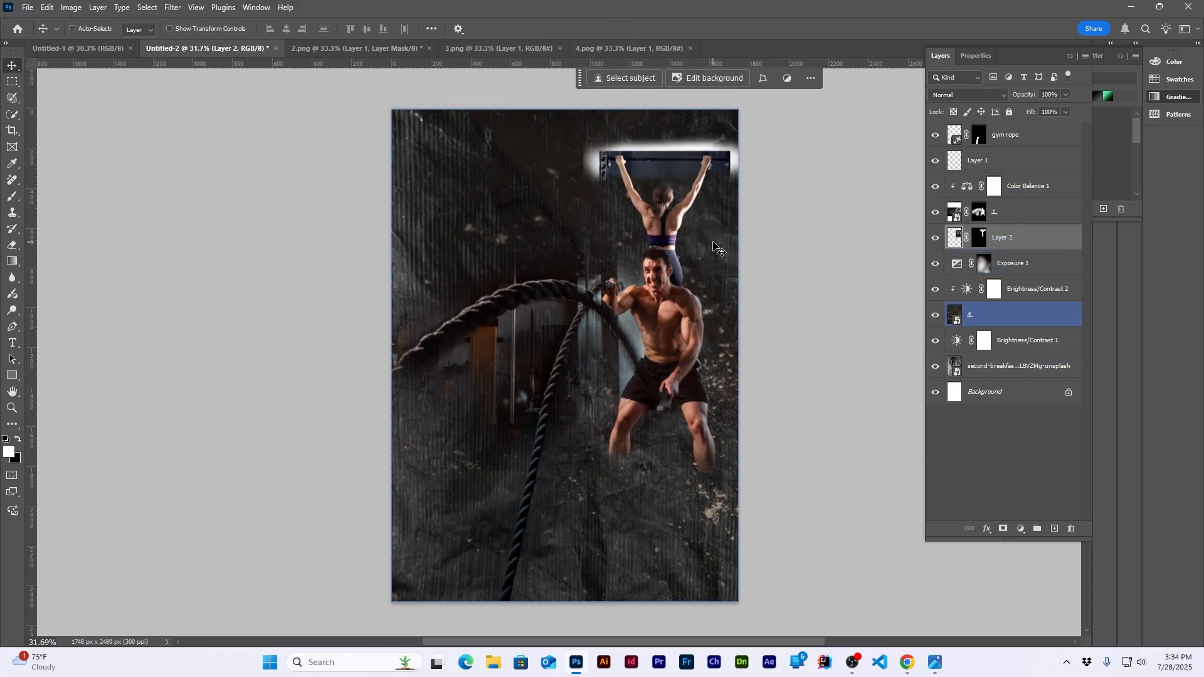
left_click(969, 94)
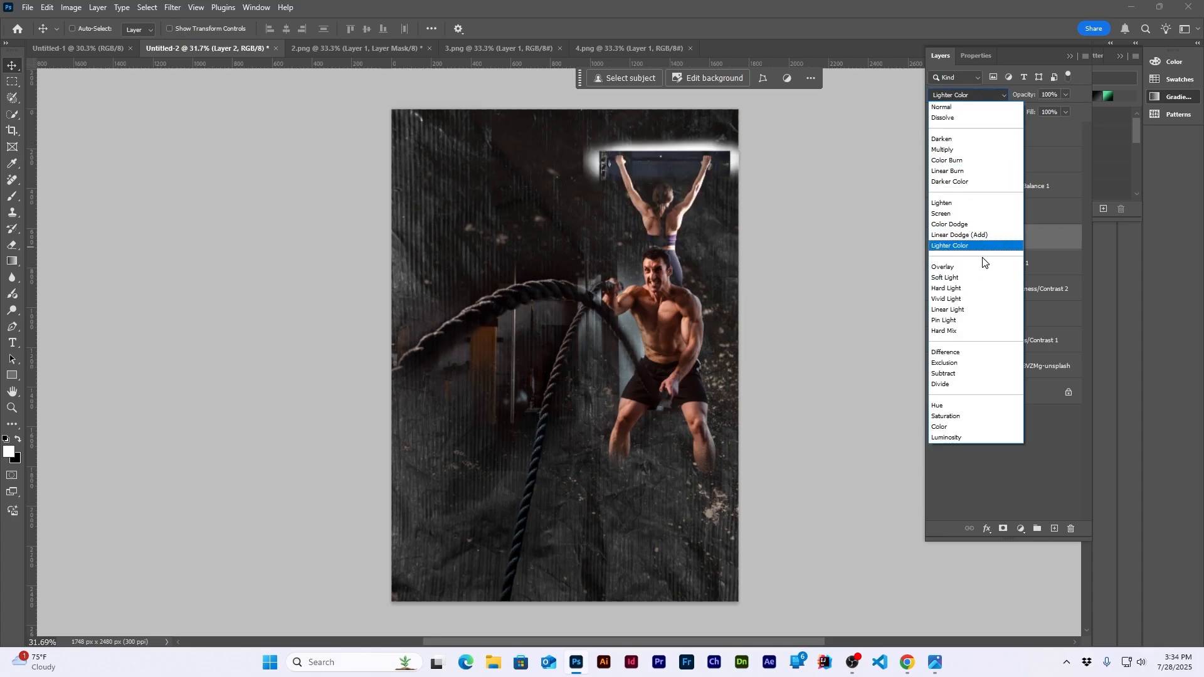
left_click(954, 247)
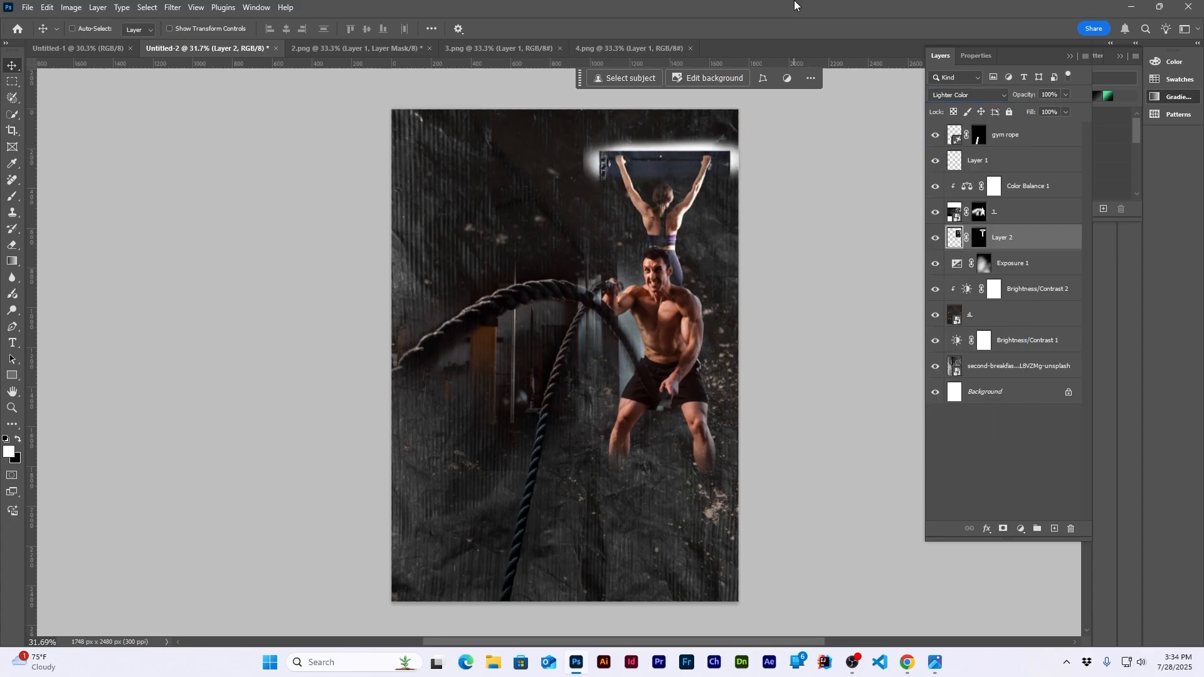
Step: Paint black on the woman's layer mask, using a 90 px brush, to hide the white glow and hard edges around the bar
left_click(980, 237)
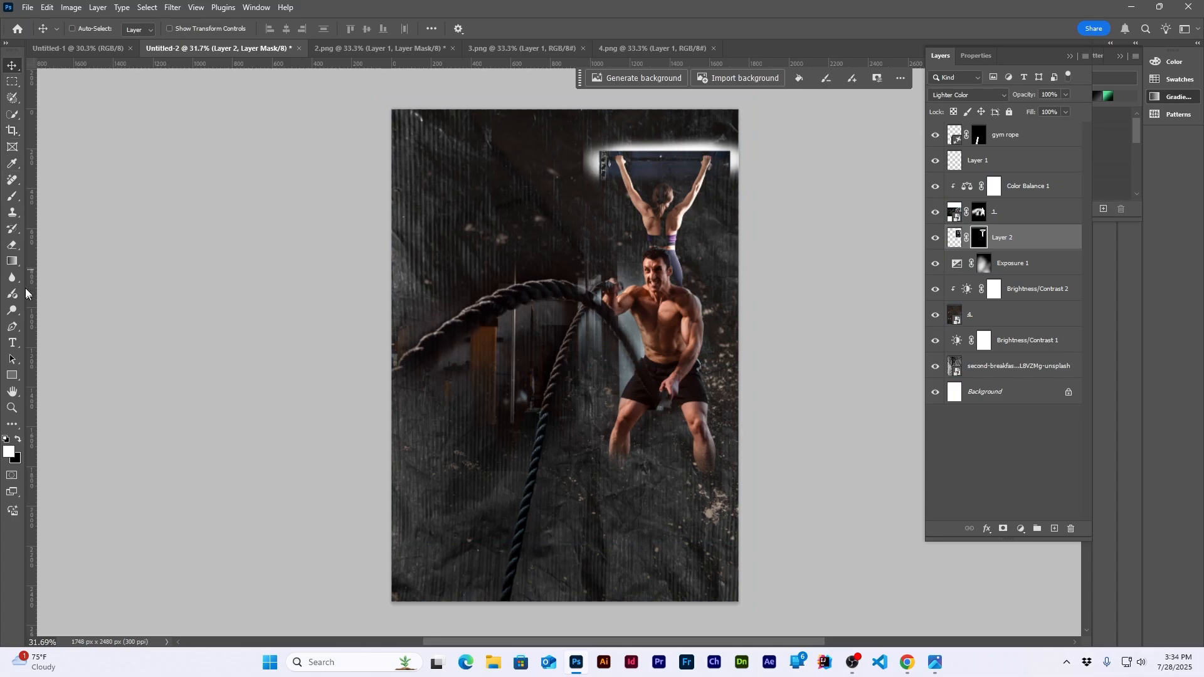
left_click(12, 197)
mouse_move(586, 180)
left_mouse_down()
mouse_move(588, 212)
mouse_move(573, 138)
mouse_move(585, 214)
left_mouse_up()
key("x")
scroll(570, 153, "up", 5)
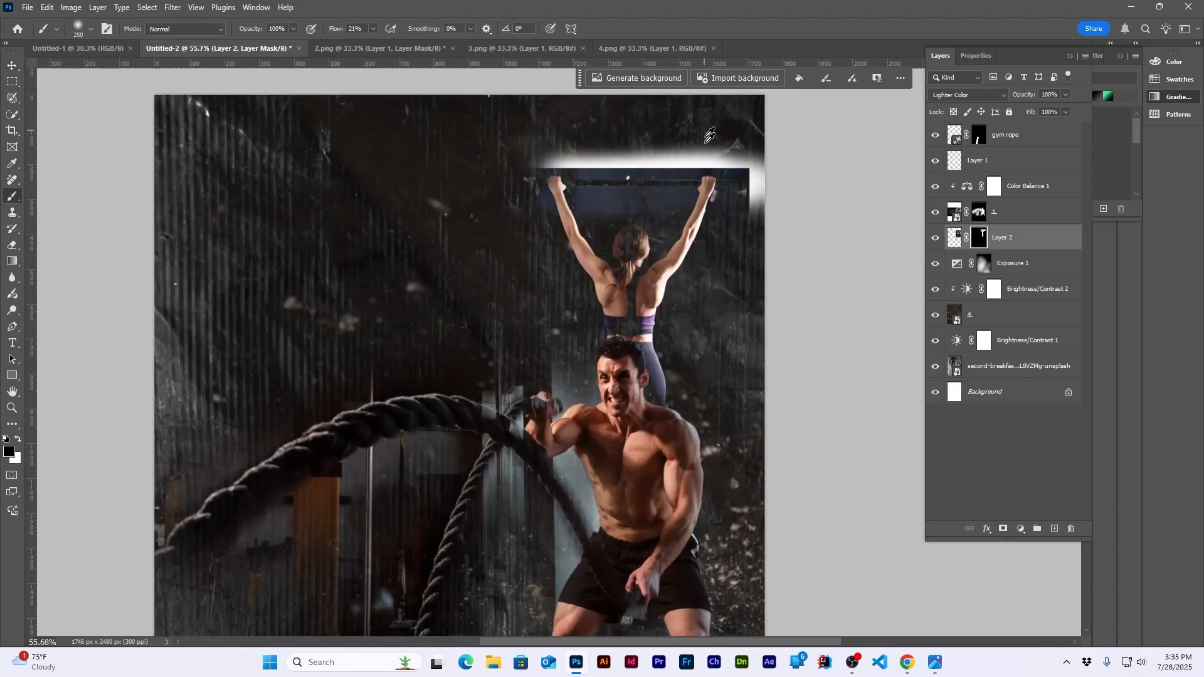
key("[")
key("[")
key("[")
key("[")
key("[")
key("[")
key("[")
mouse_move(486, 237)
left_mouse_down()
mouse_move(548, 234)
mouse_move(609, 269)
mouse_move(760, 248)
mouse_move(816, 314)
mouse_move(789, 293)
mouse_move(596, 248)
left_mouse_up()
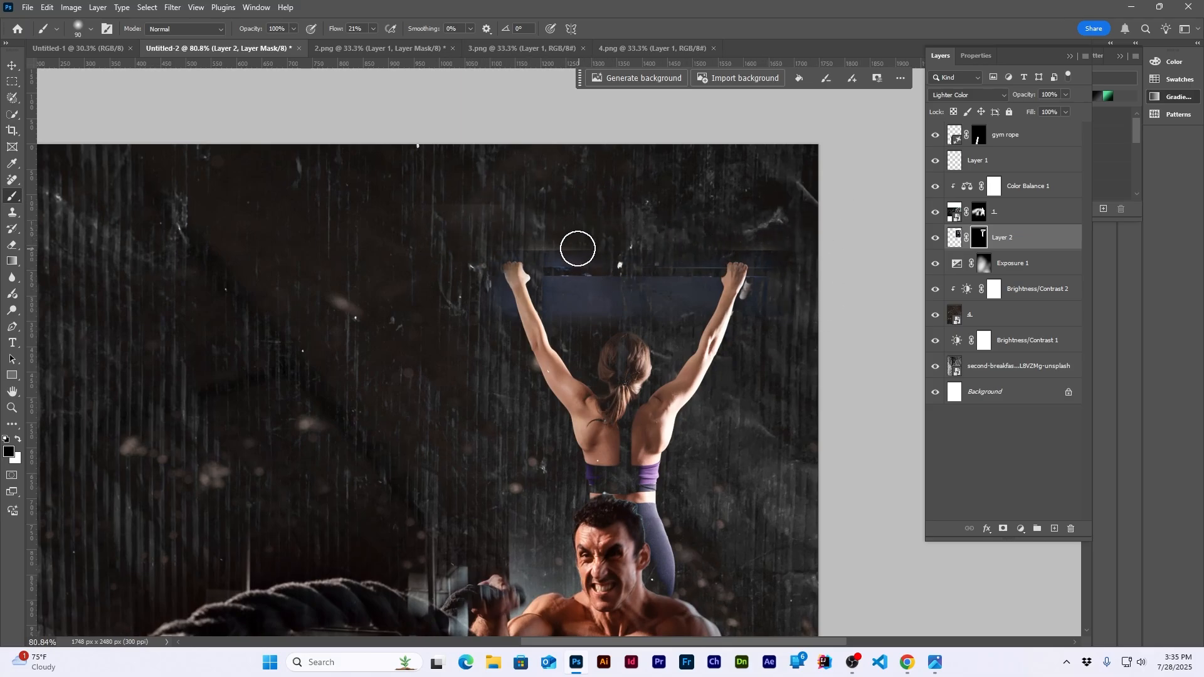
left_click(935, 238)
left_click(935, 237)
left_click(935, 238)
left_click(935, 237)
scroll(815, 320, "down", 6)
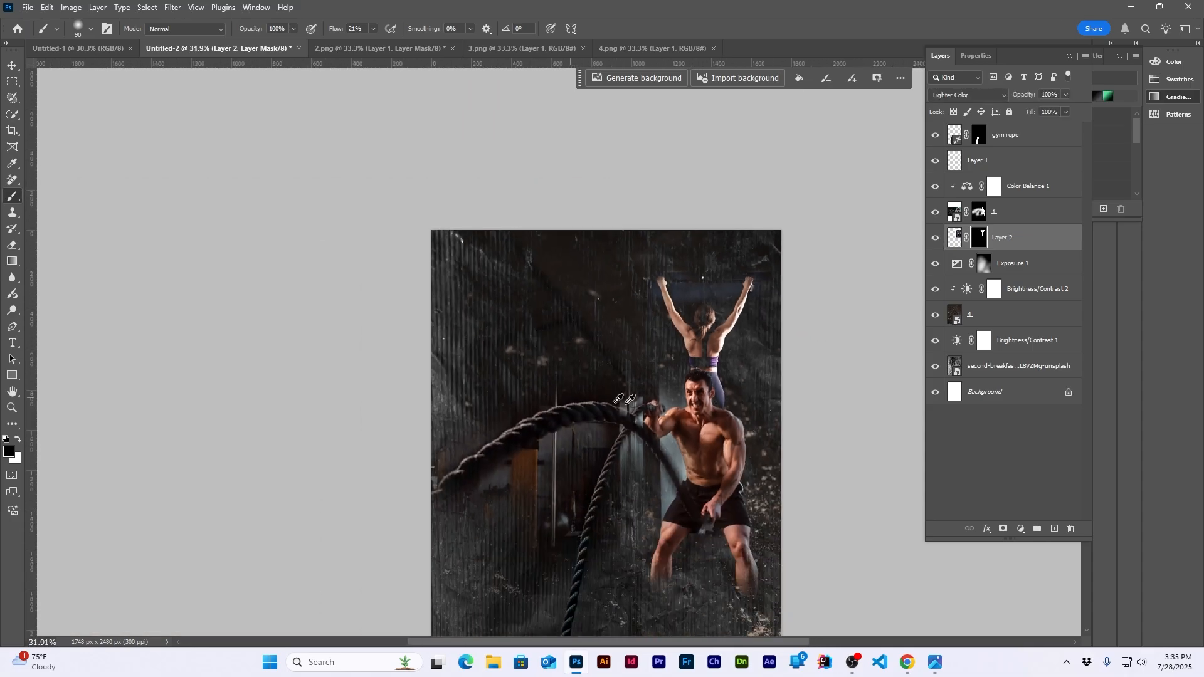
Step: Add a Color Balance adjustment clipped to the woman's layer, with midtones red +12 and less blue, and shadows red +14
left_click(1029, 534)
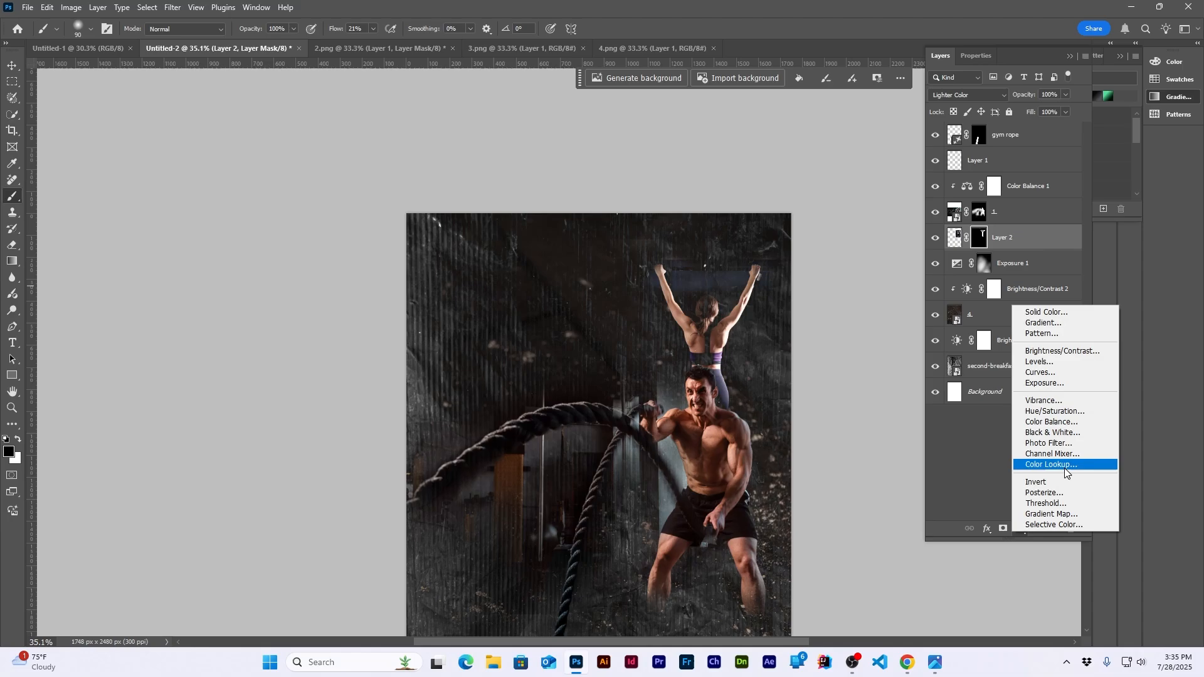
left_click(1065, 422)
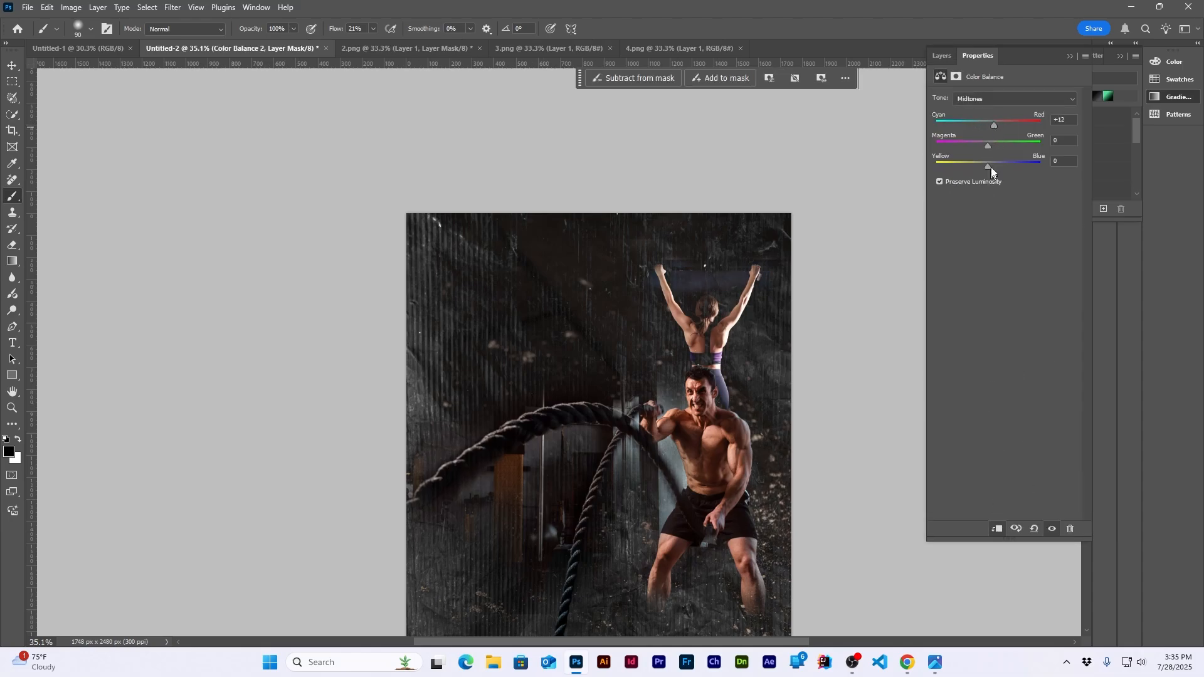
left_click_drag(989, 167, 982, 167)
left_click(988, 99)
left_click(997, 134)
left_click(983, 111)
scroll(597, 449, "down", 2)
scroll(597, 449, "up", 1)
scroll(596, 449, "down", 3)
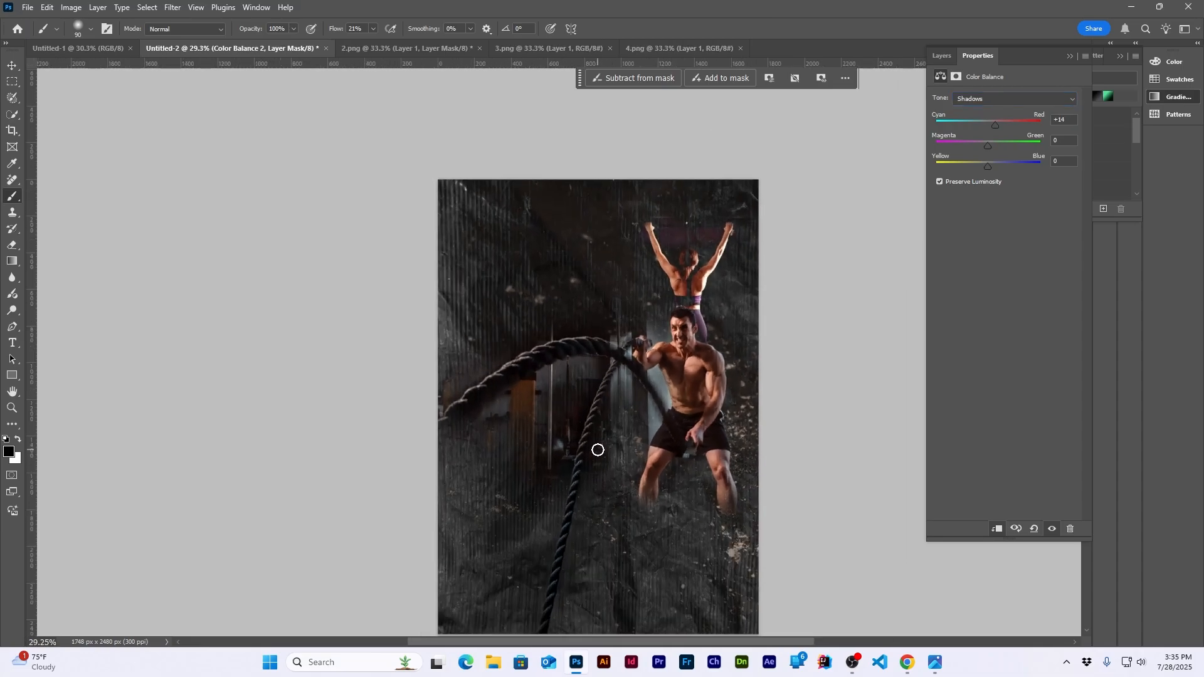
scroll(597, 449, "up", 1)
Step: Add an empty layer above the gym rope layer and swap the foreground and background colors
left_click(941, 55)
left_click(1006, 148)
left_click(1054, 529)
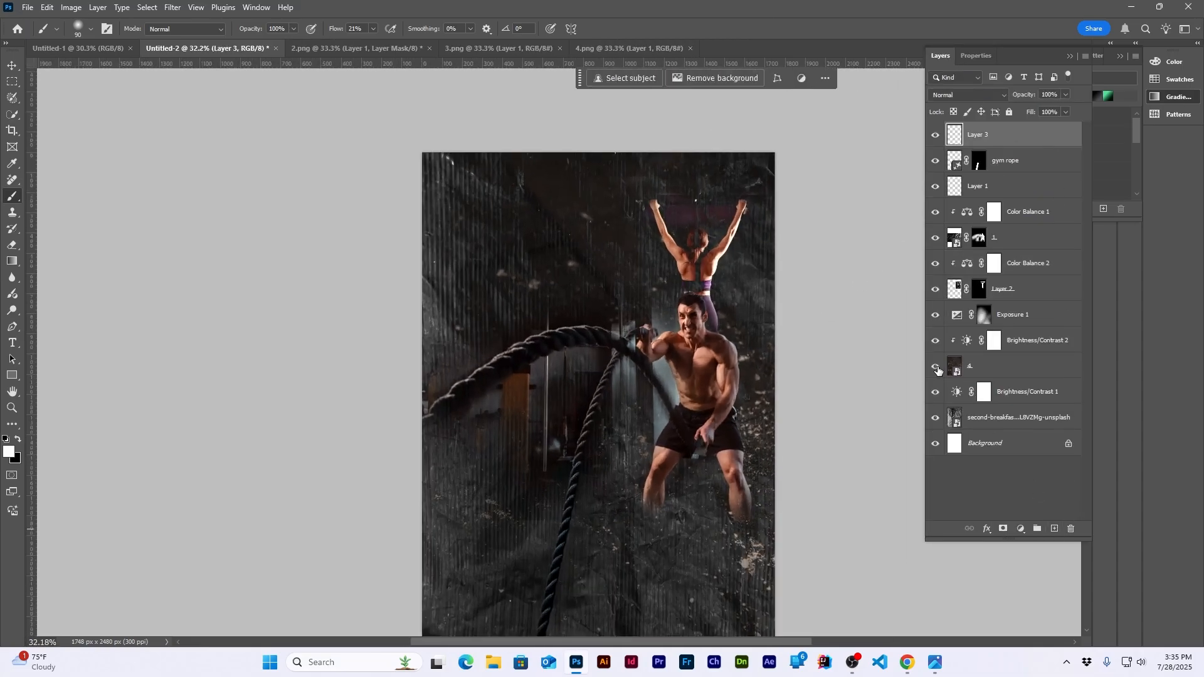
scroll(602, 588, "down", 1)
key("x")
Step: Close the 2.png document
left_click(331, 48)
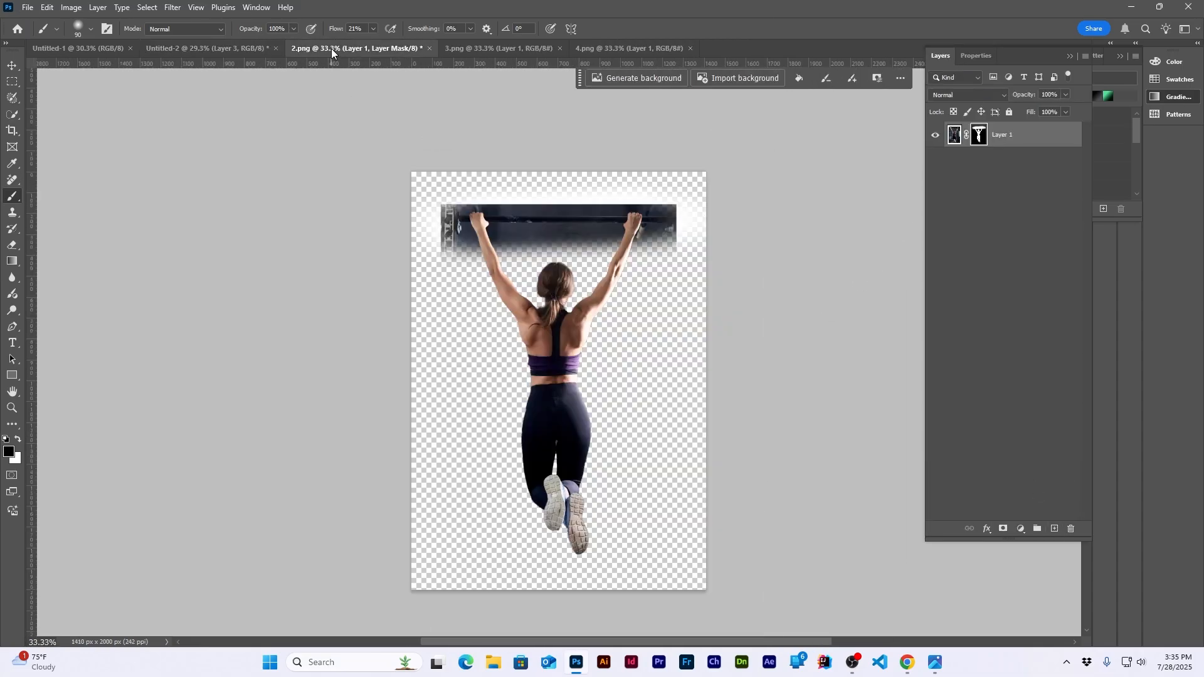
left_click(434, 47)
left_click(605, 247)
Step: Select the dumbbell-lifting man in 3.png with Select Subject
left_click(351, 50)
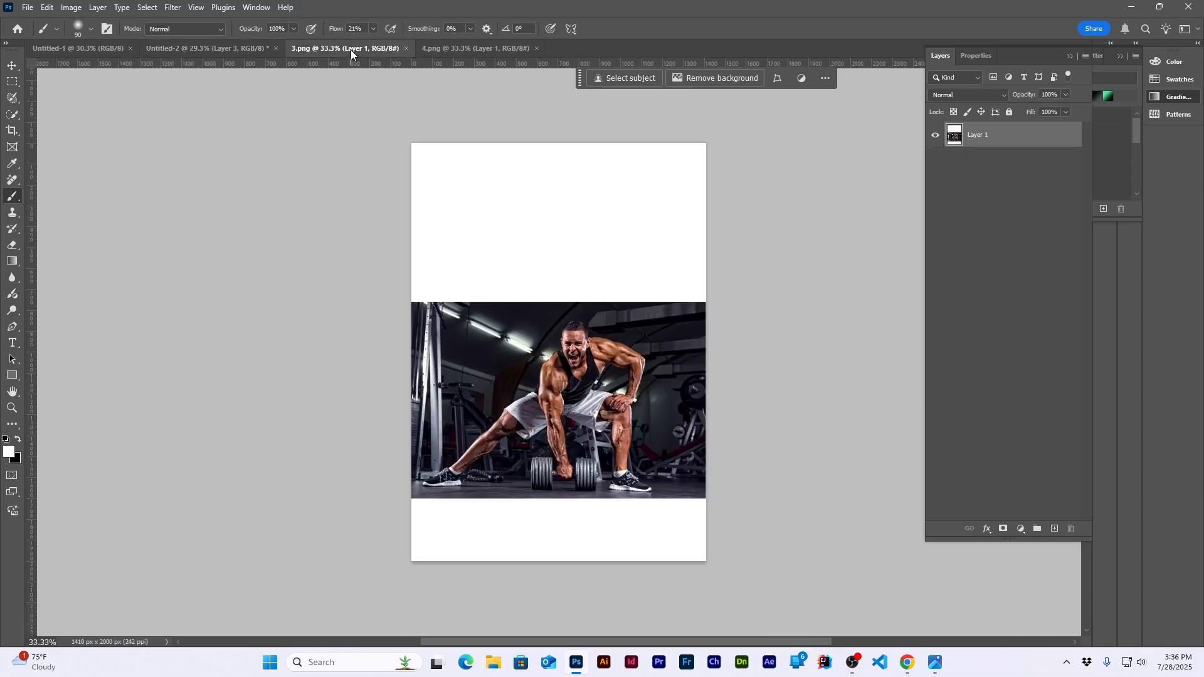
scroll(491, 341, "down", 5)
scroll(491, 341, "up", 5)
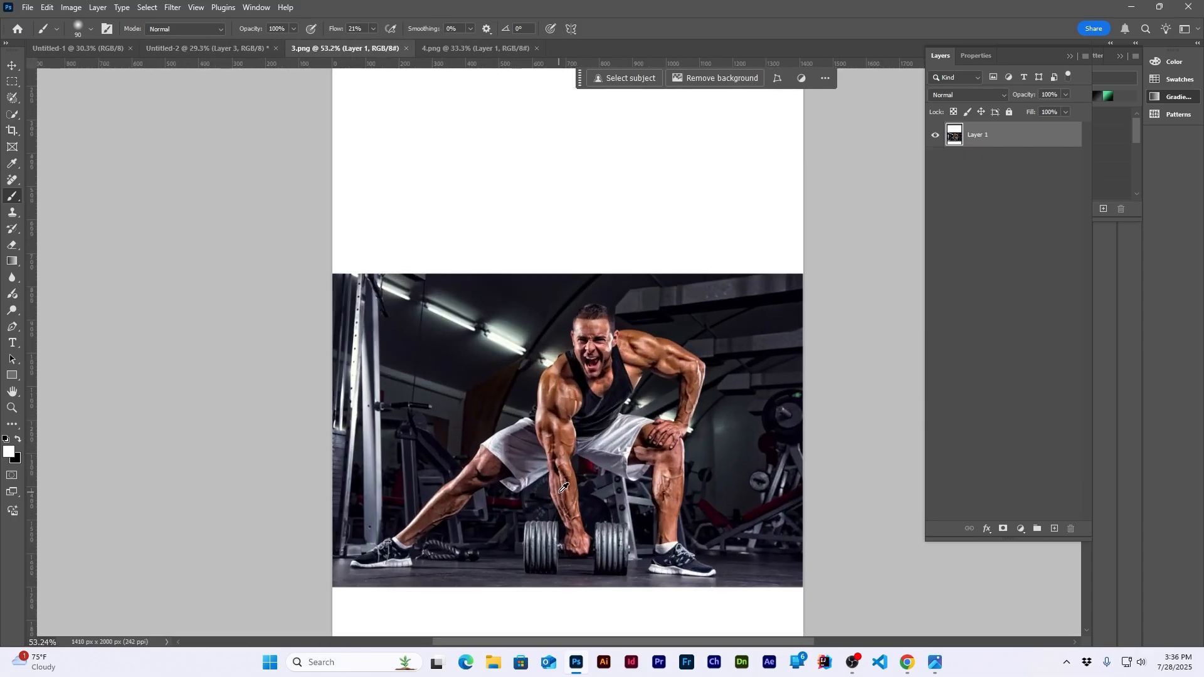
scroll(560, 493, "up", 3)
scroll(358, 460, "down", 3)
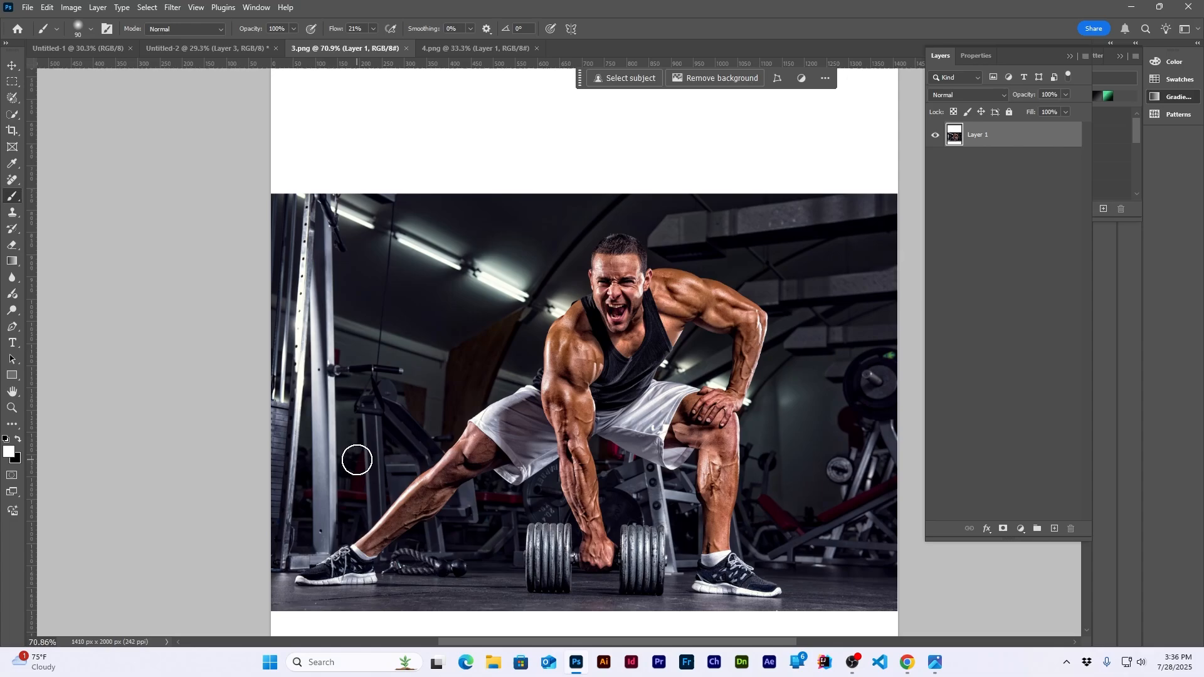
scroll(454, 398, "down", 2)
scroll(458, 393, "up", 1)
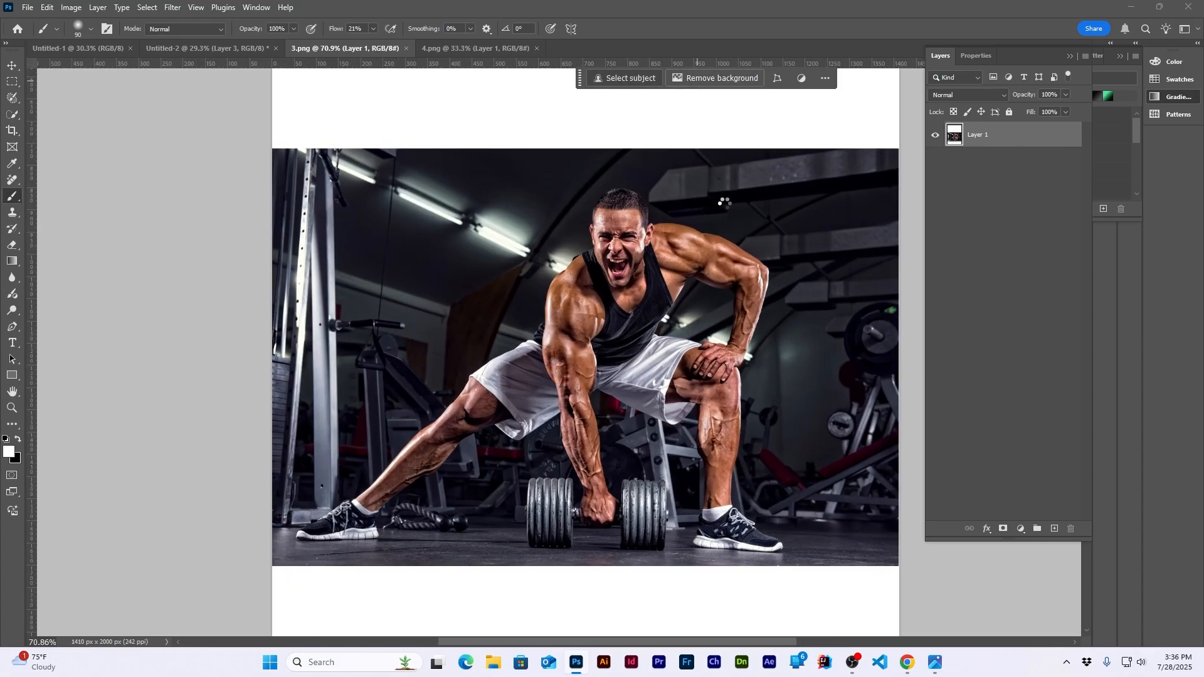
scroll(738, 496, "up", 1)
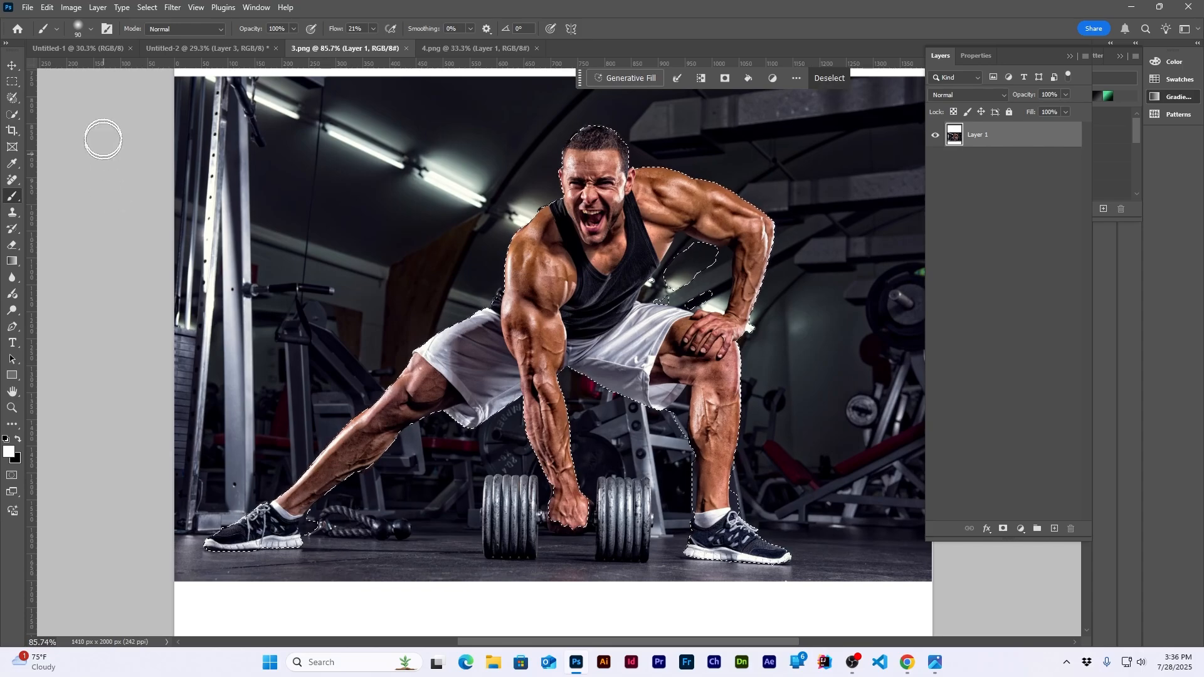
scroll(707, 343, "up", 3)
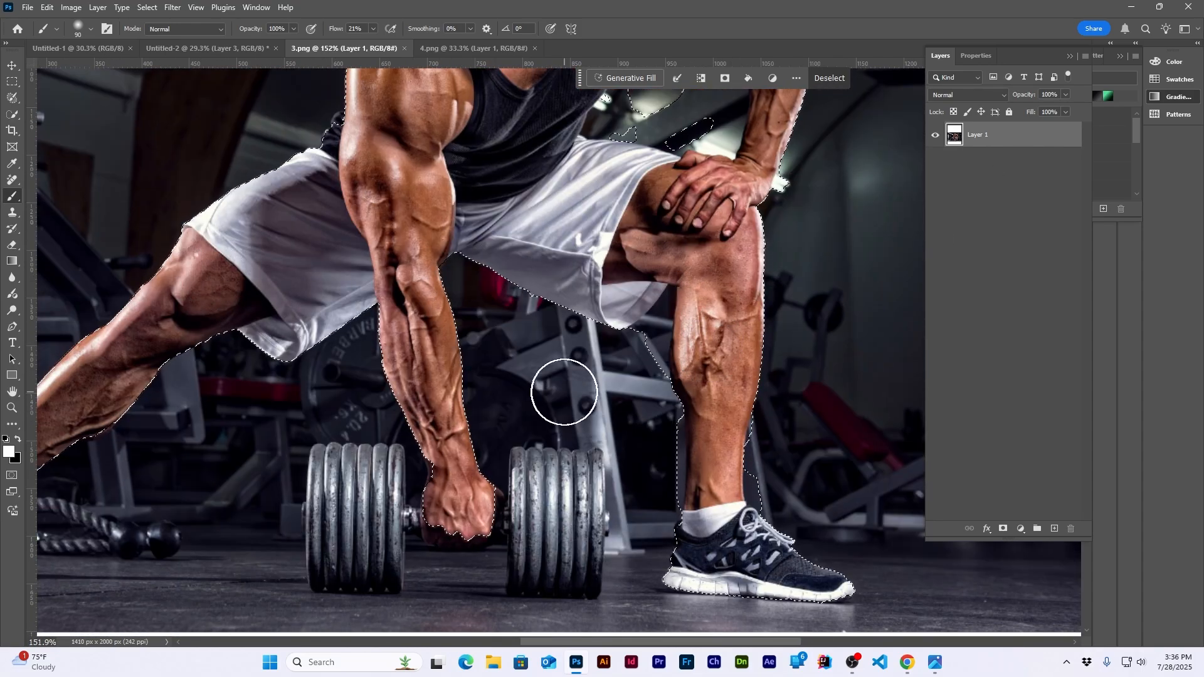
Step: Subtract the background strips along both edges of the man's front lower leg from the selection with the Quick Selection tool
right_click(11, 114)
left_click(60, 126)
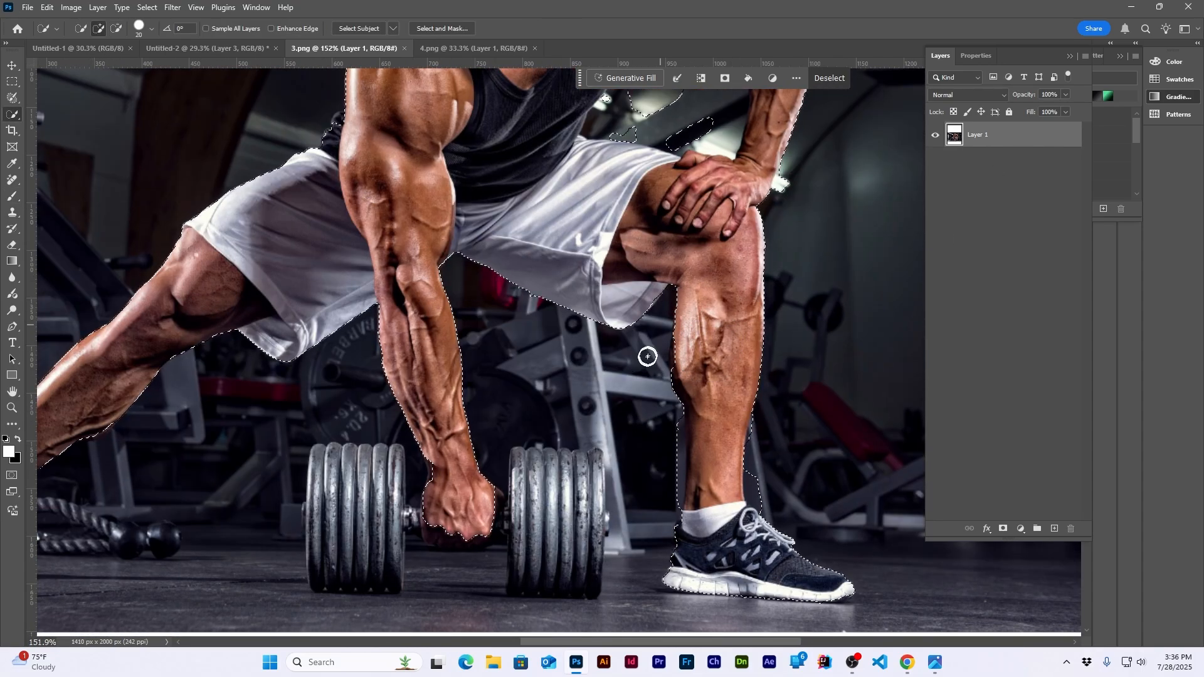
left_click(766, 485, "alt")
left_click(674, 433, "alt")
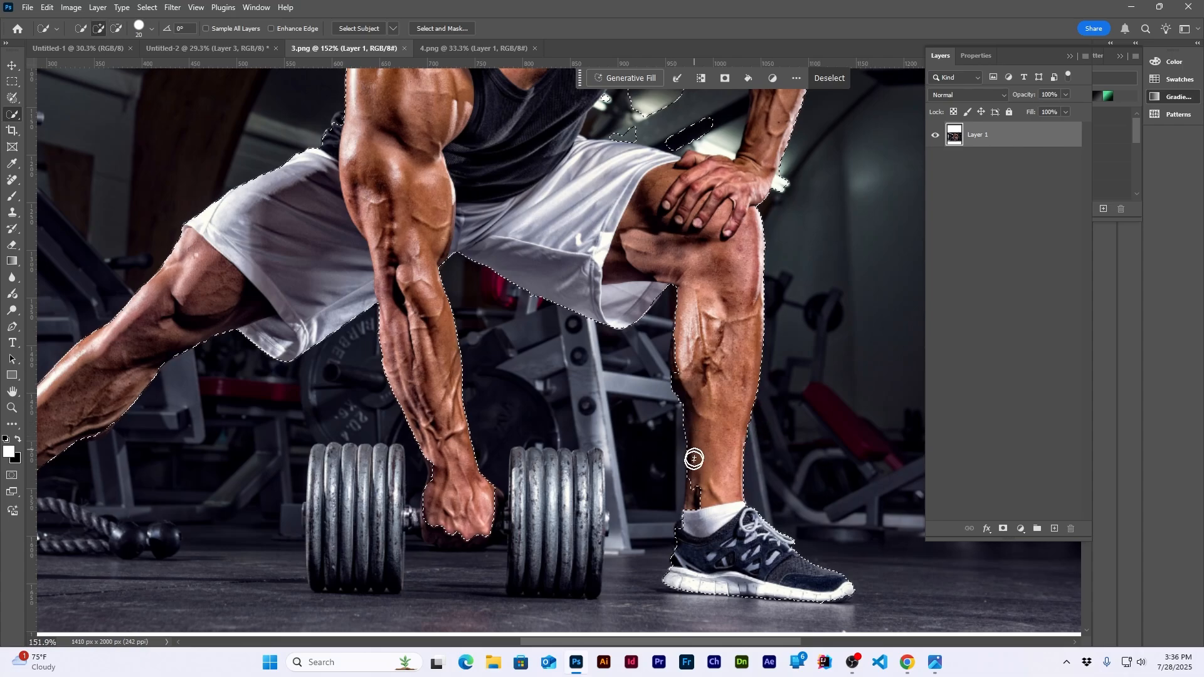
left_click(673, 485, "alt")
Step: Add the shaded underside of the man's bent arm and forearm to the selection
scroll(746, 282, "up", 5)
scroll(690, 279, "up", 1, "alt")
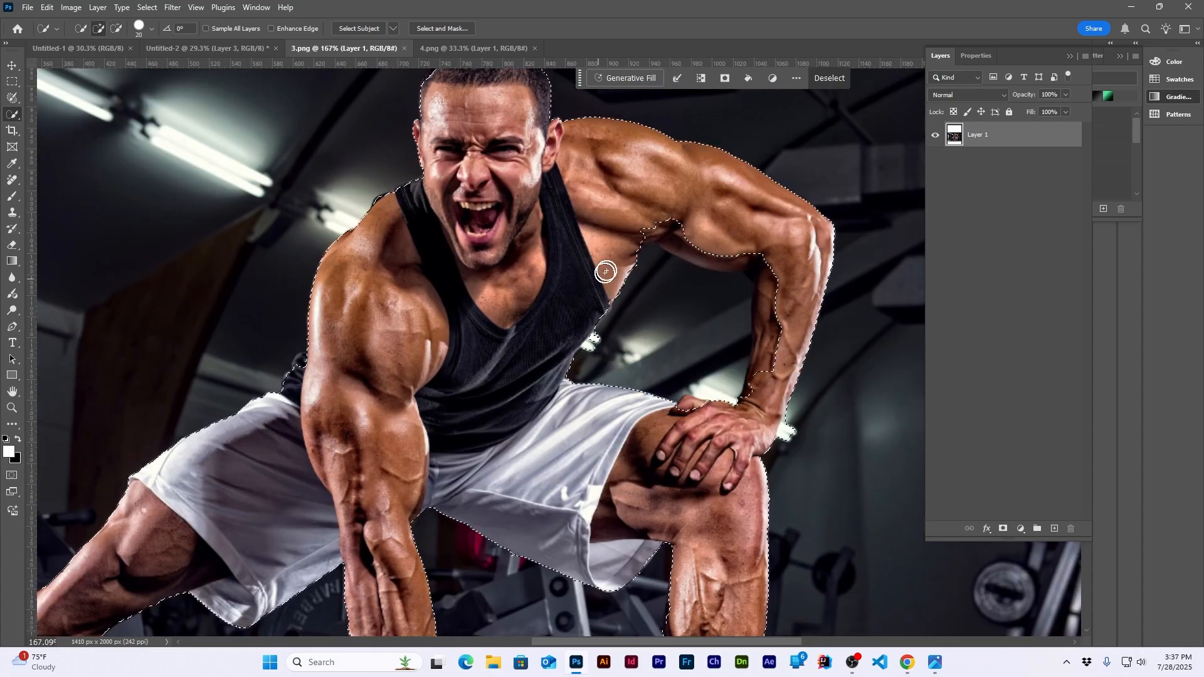
mouse_move(678, 259)
left_mouse_down()
mouse_move(774, 284)
mouse_move(745, 395)
left_mouse_up()
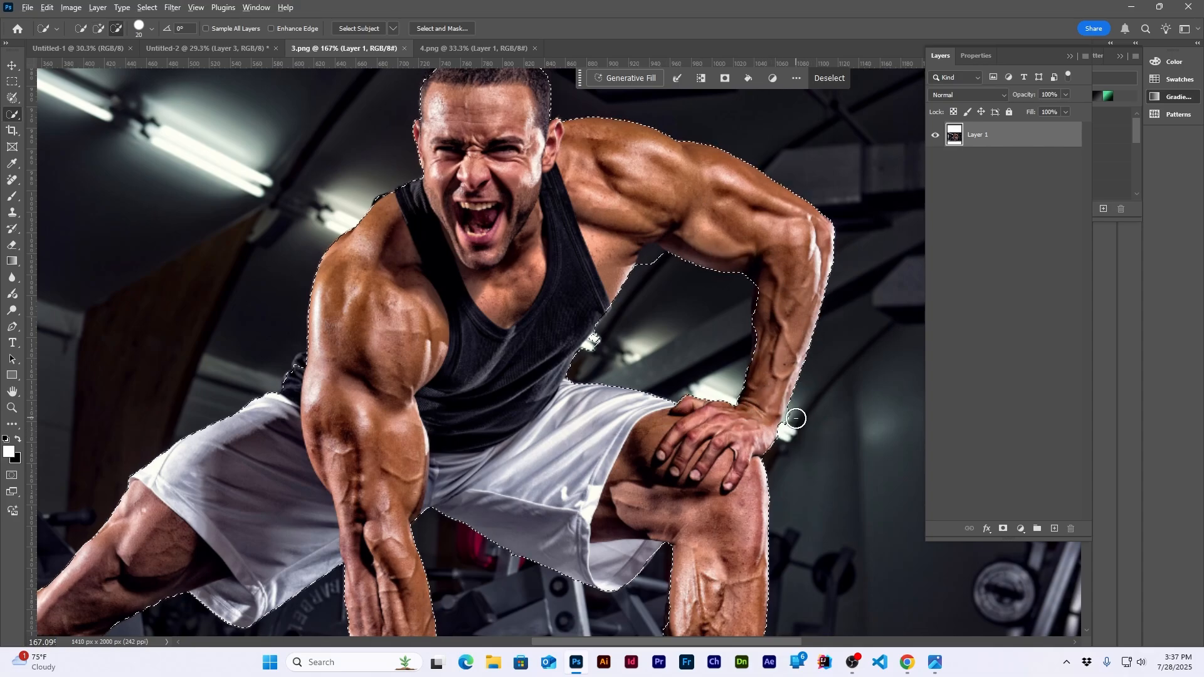
Step: Add both dumbbell weights and the handle to the selection, leaving out the floor beneath the gripping hand
scroll(778, 405, "down", 2, "alt")
left_click_drag(499, 604, 610, 403)
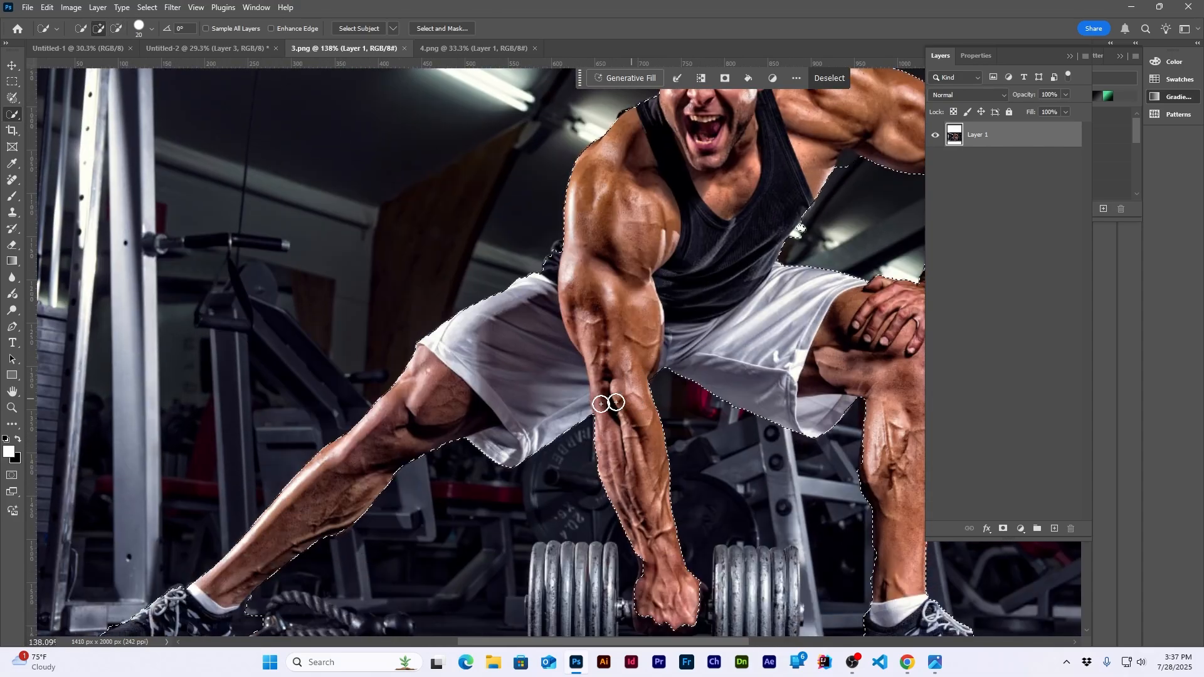
scroll(715, 271, "up", 1, "alt")
left_click_drag(182, 624, 394, 514)
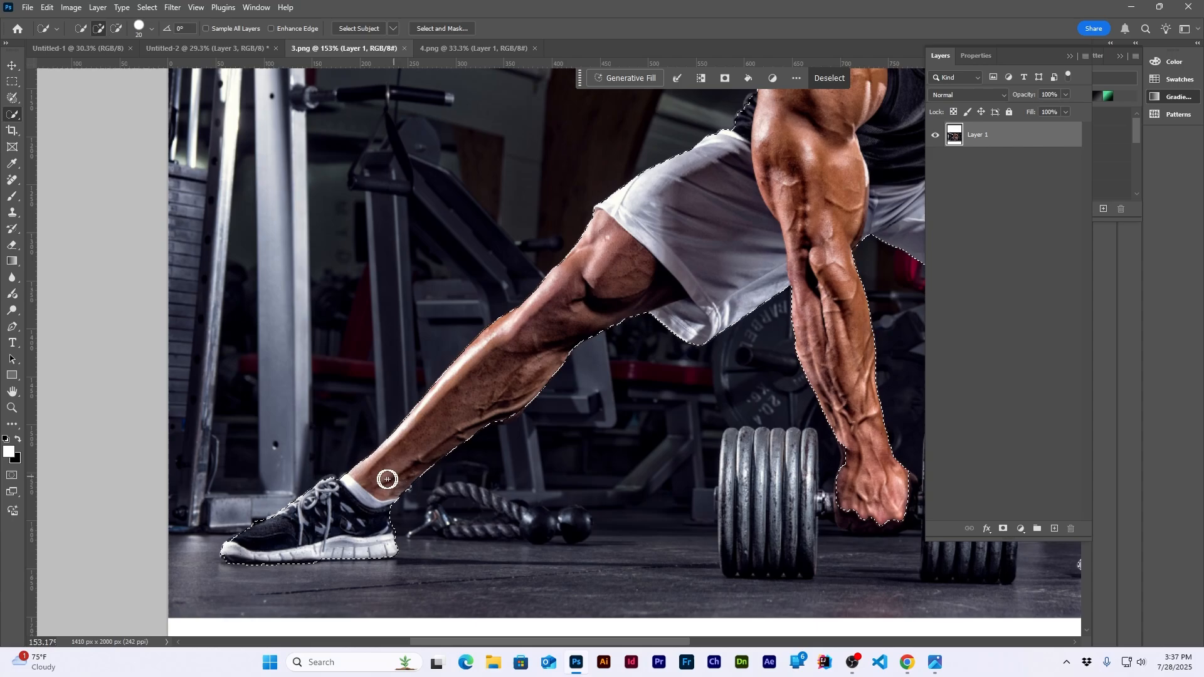
scroll(679, 419, "down", 2, "alt")
mouse_move(547, 469)
left_mouse_down()
mouse_move(547, 416)
mouse_move(552, 489)
left_mouse_up()
mouse_move(701, 452)
left_mouse_down()
mouse_move(741, 416)
mouse_move(743, 486)
left_mouse_up()
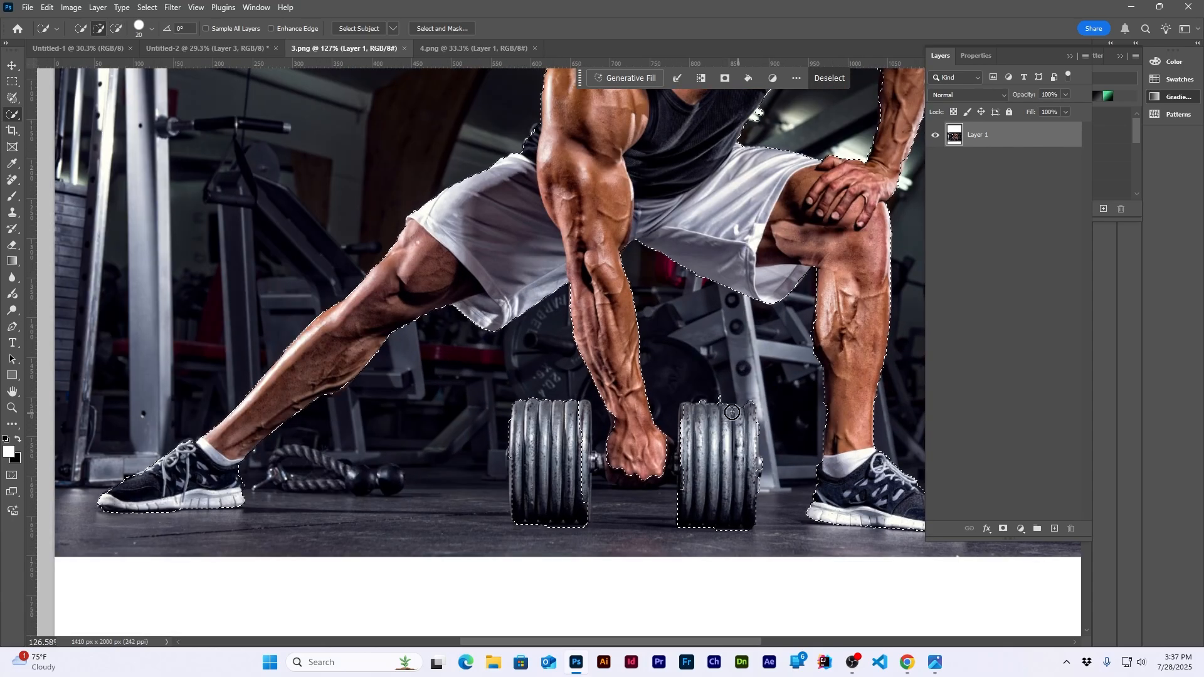
left_click_drag(610, 460, 660, 419)
left_click_drag(609, 499, 670, 513, "alt")
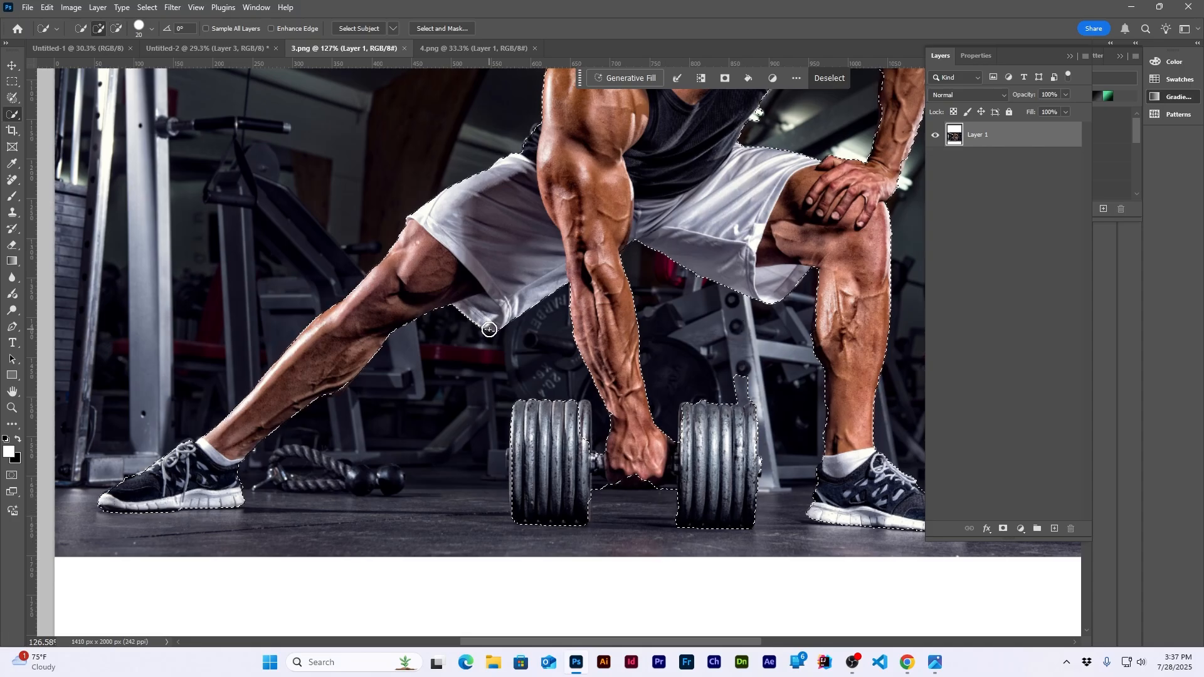
key("ctrl+0")
left_click(1003, 528)
scroll(839, 228, "up", 2)
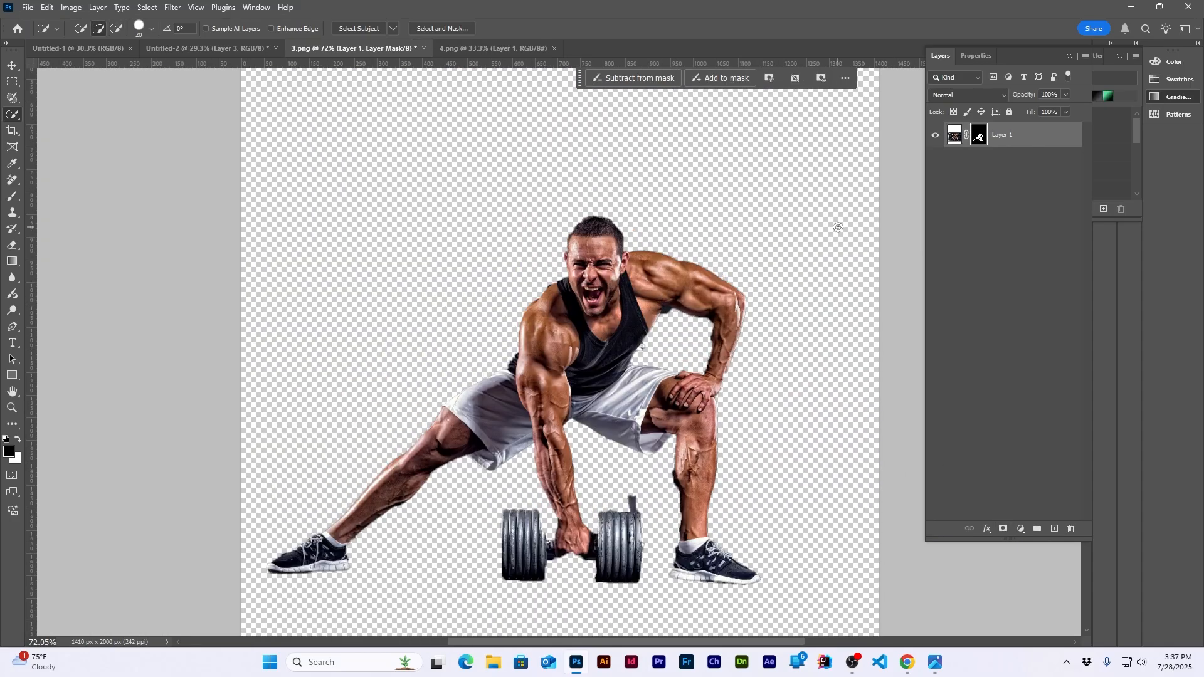
key("ctrl+z")
Step: Subtract the stray background piece above the dumbbell's right weight from the selection and mask the photo layer with it
scroll(626, 500, "up", 8)
left_click_drag(638, 495, 641, 522, "alt")
scroll(683, 421, "down", 9)
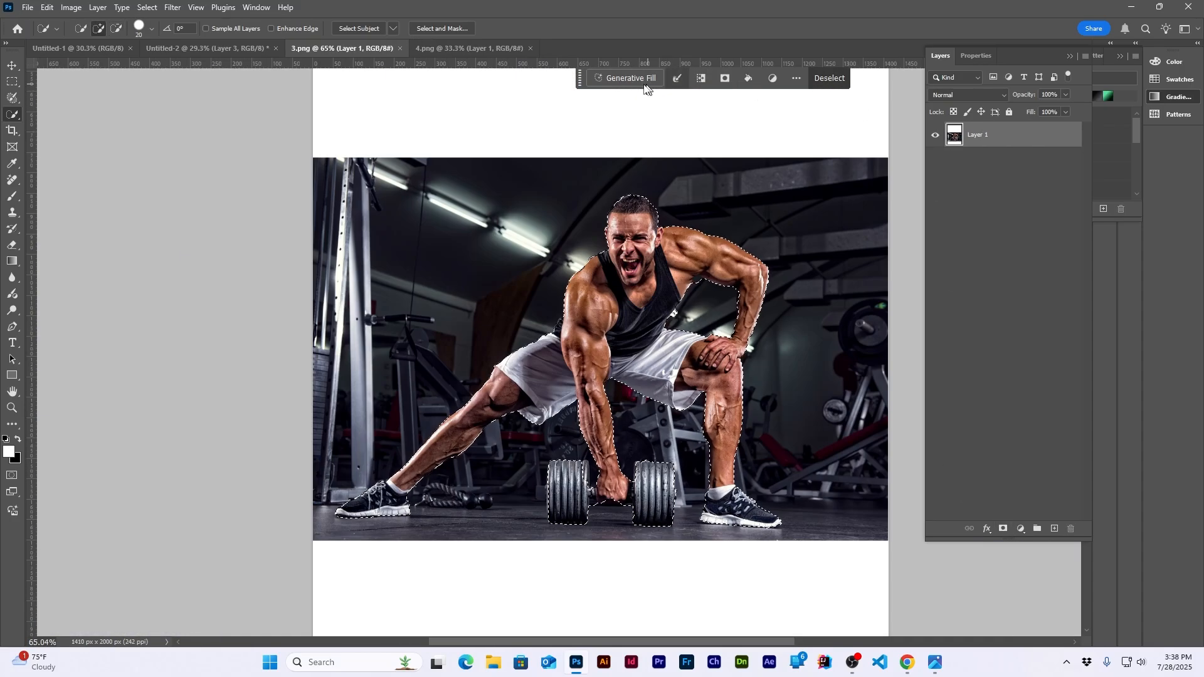
left_click(1003, 529)
Step: Open the mask in Select and Mask and turn on Smart Radius with an edge radius of 1 px
key("ctrl+alt+r")
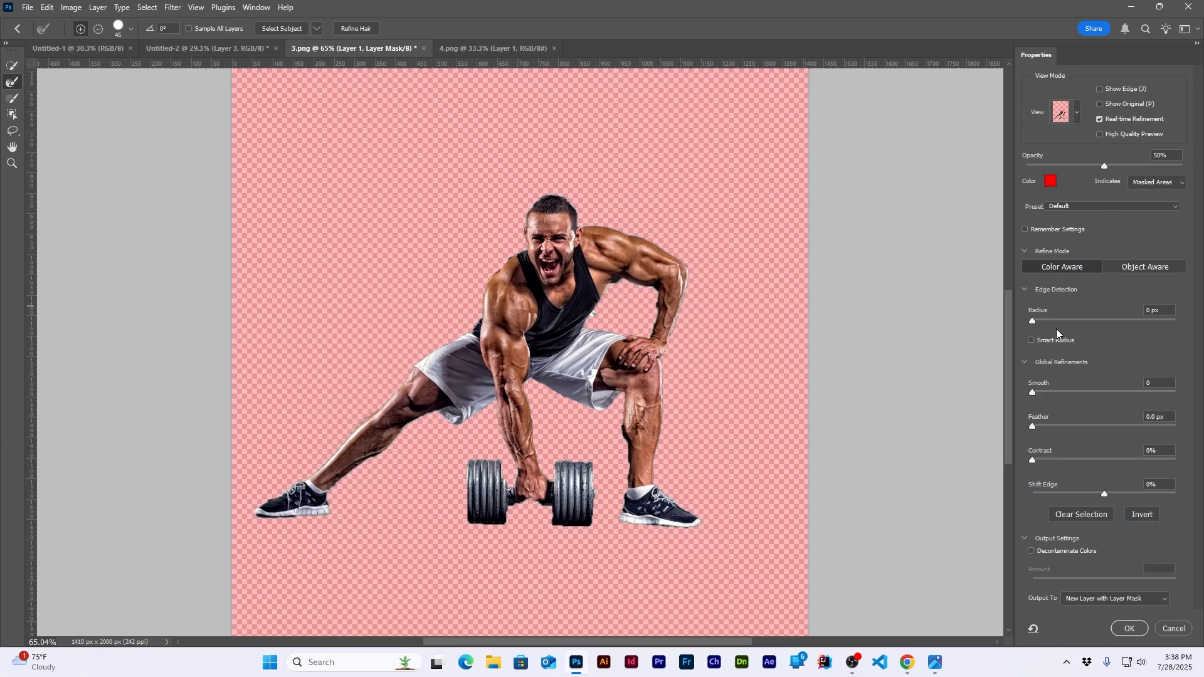
left_click(1032, 340)
left_click_drag(1034, 321, 1036, 321)
Step: Refine the man's hair edge with a size 30 Refine Edge brush and set the red overlay's opacity to 100%
key("bracketleft")
key("bracketleft")
key("bracketleft")
mouse_move(583, 216)
left_mouse_down()
mouse_move(562, 202)
mouse_move(525, 222)
mouse_move(552, 193)
mouse_move(580, 207)
left_mouse_up()
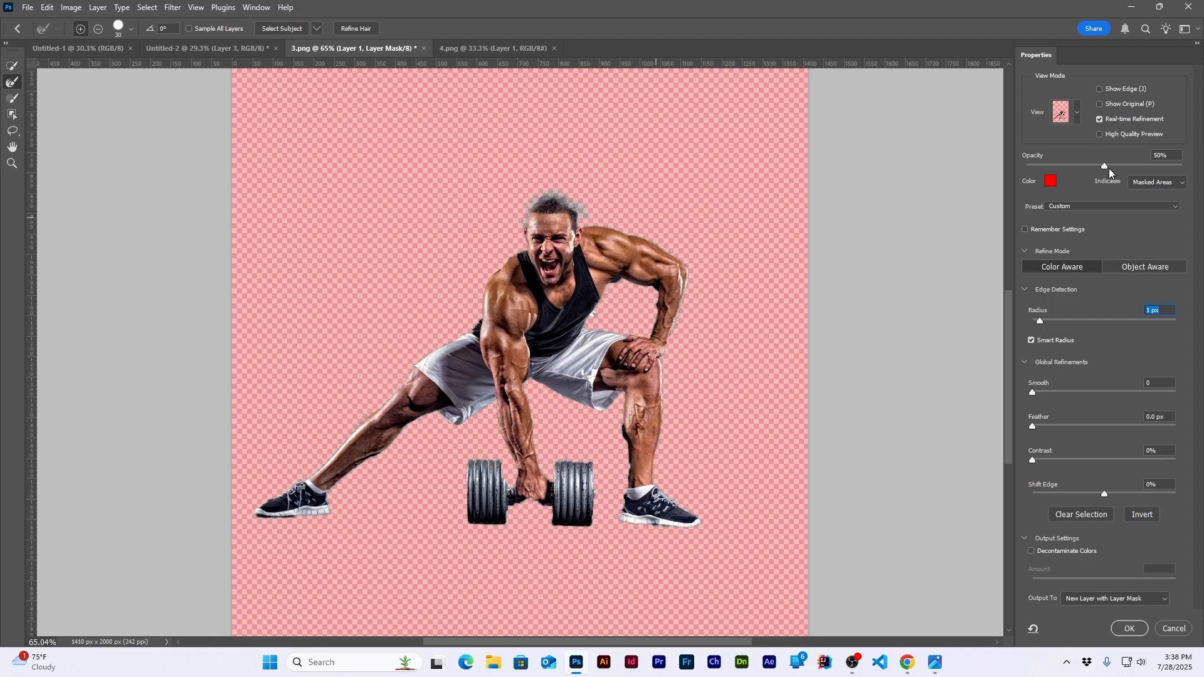
left_click_drag(1108, 168, 1182, 166)
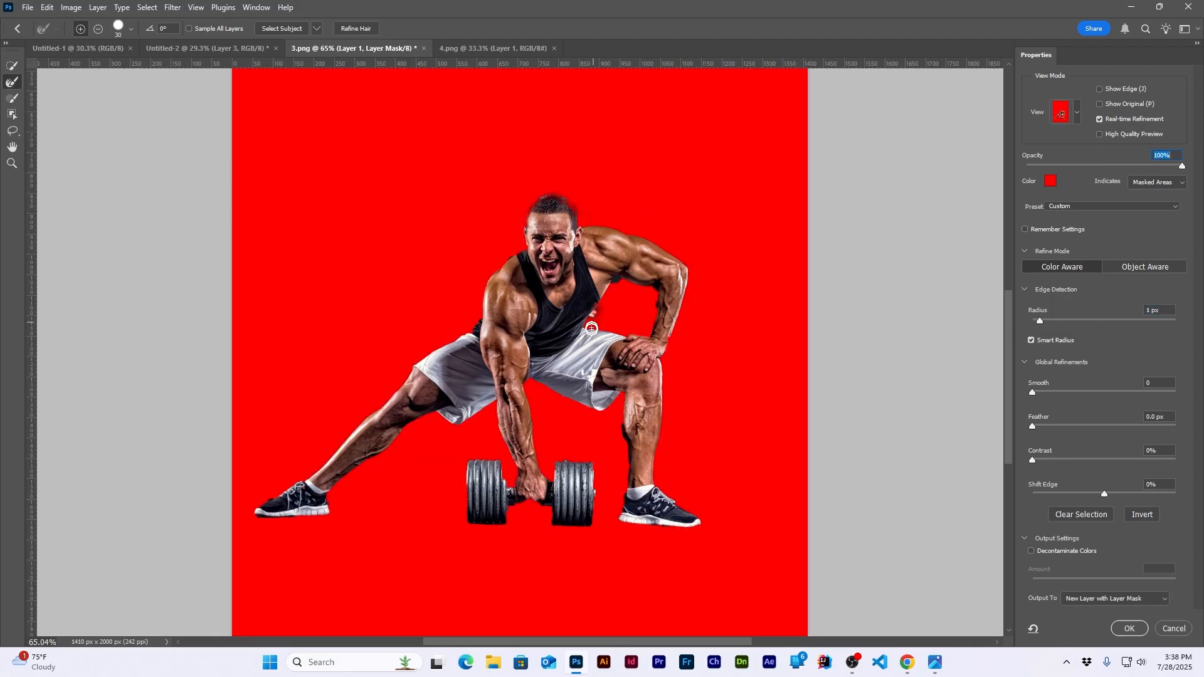
Step: Refine the edges beside the front leg and under the gripping hand, then output with Decontaminate Colors to a new masked layer
left_click_drag(625, 457, 615, 427)
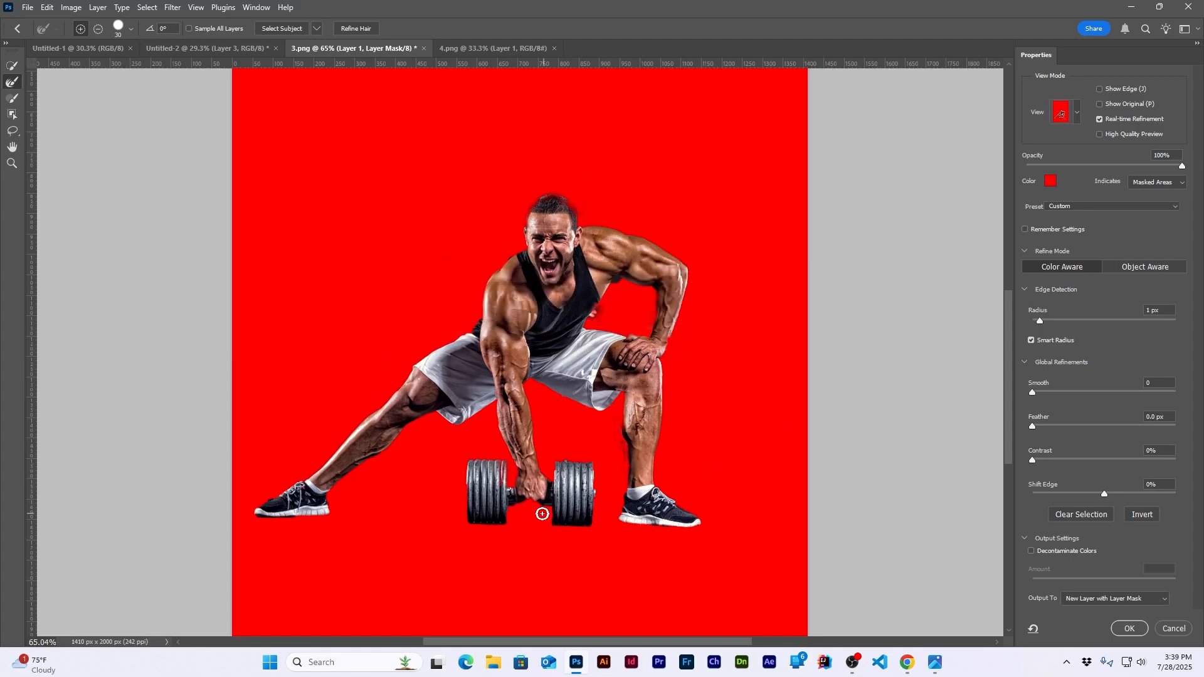
left_click_drag(542, 514, 520, 508)
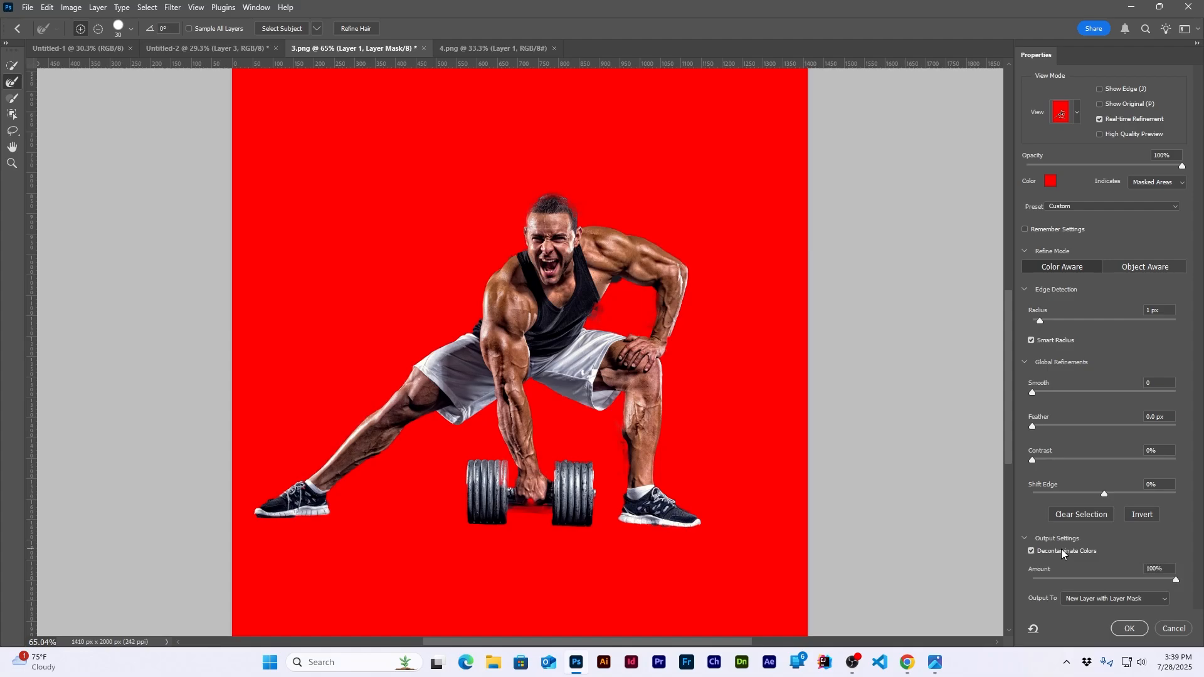
left_click(1131, 627)
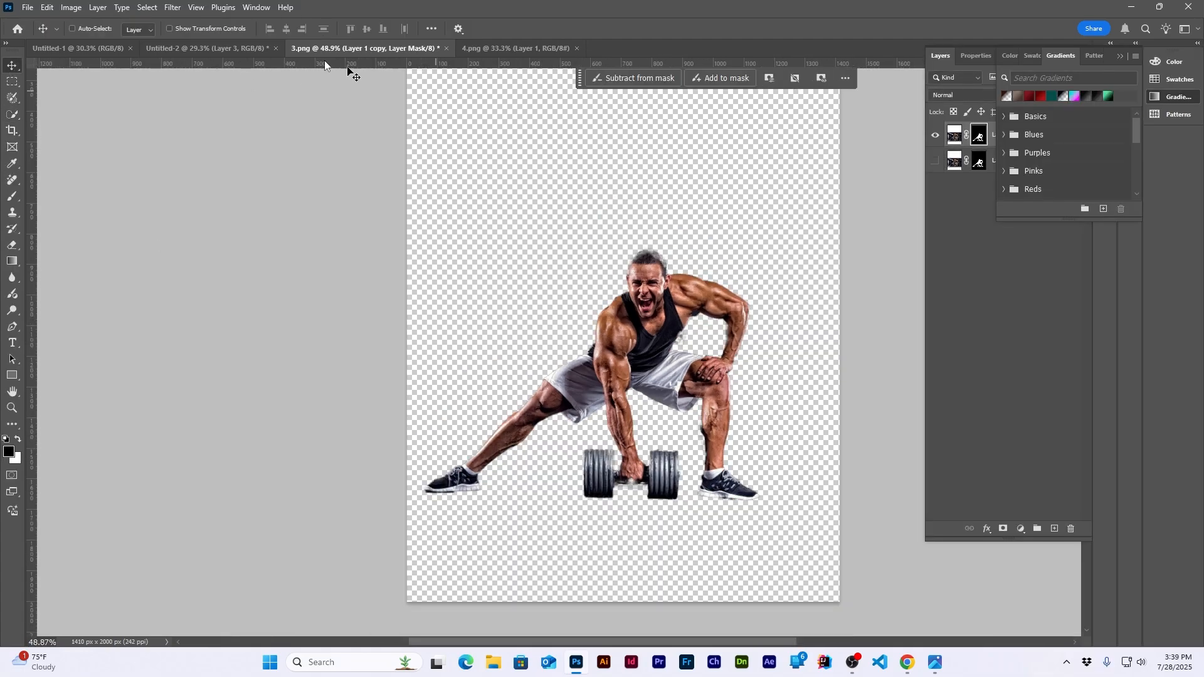
Step: Bring the cut-out dumbbell man from 3.png into the Untitled-2 flyer as the uppermost layer
left_click(215, 50)
left_click(364, 49)
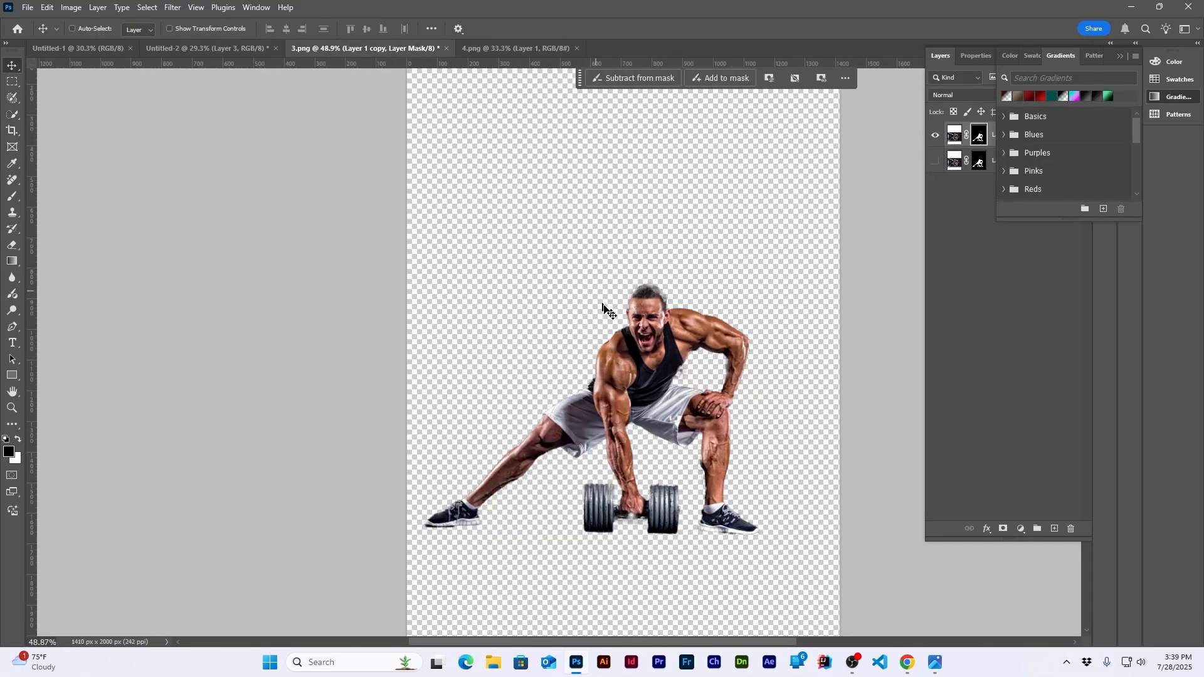
left_click_drag(612, 309, 625, 570)
scroll(624, 465, "down", 5)
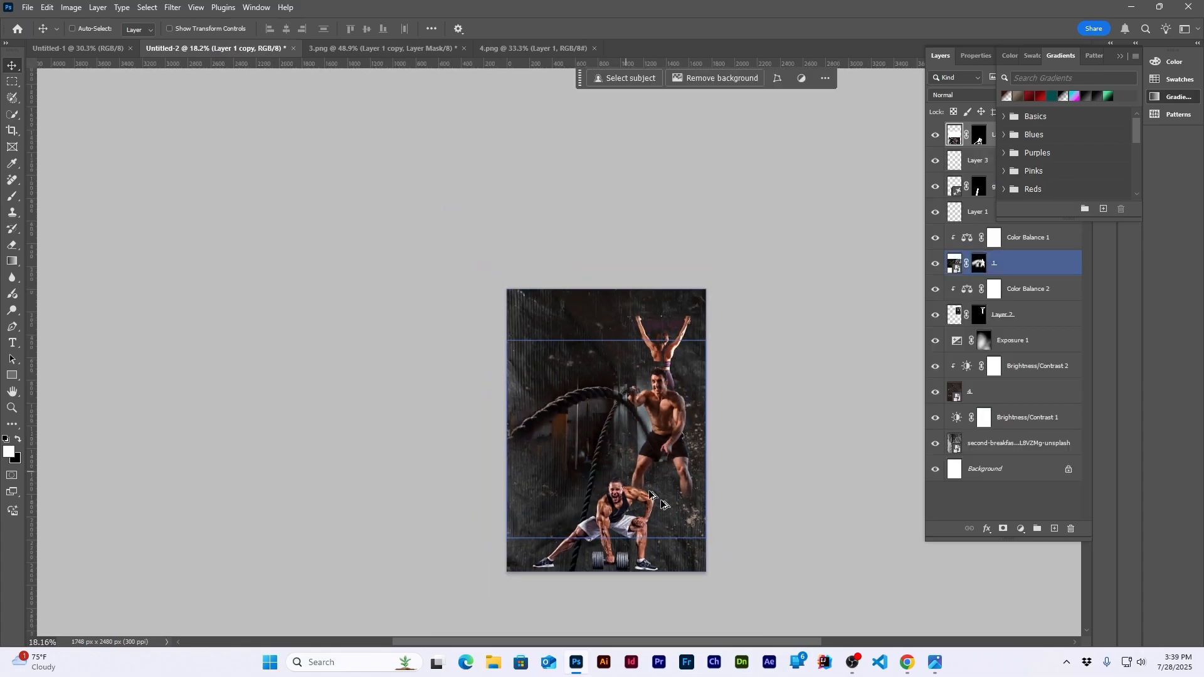
Step: Scale the dumbbell man to about 152% and position him across the flyer's lower part, in front of the other athletes
scroll(594, 387, "up", 5)
scroll(586, 478, "down", 4)
key("ctrl+t")
left_click_drag(751, 215, 881, 28)
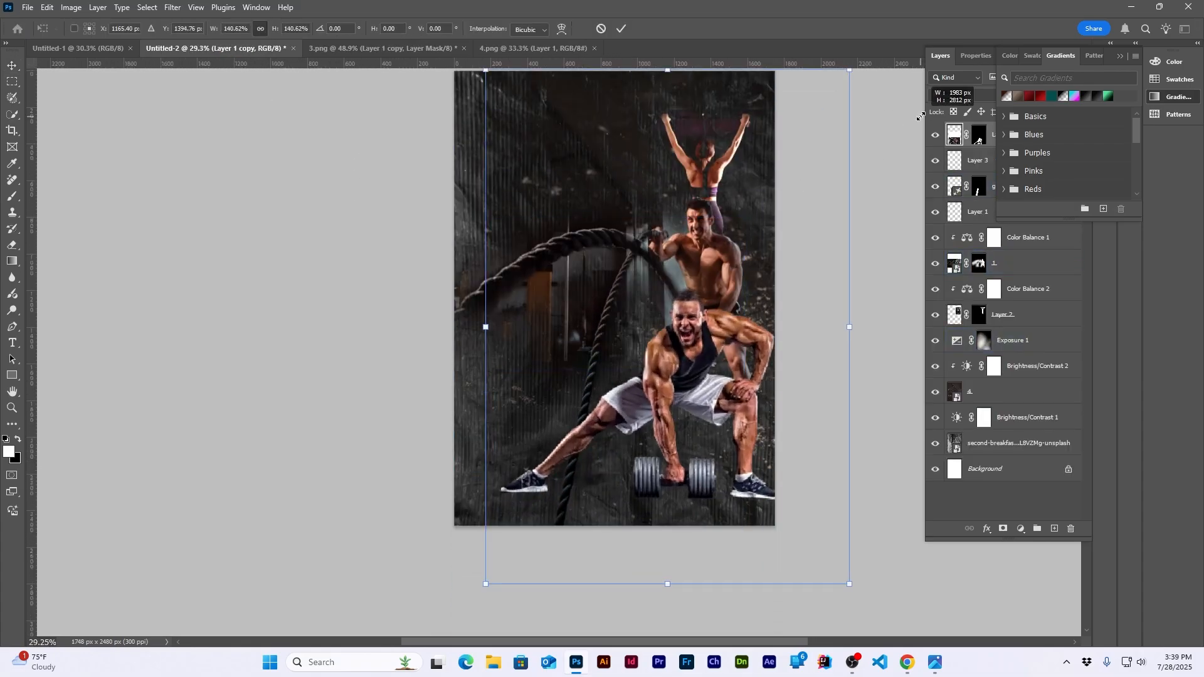
left_click_drag(665, 337, 702, 372)
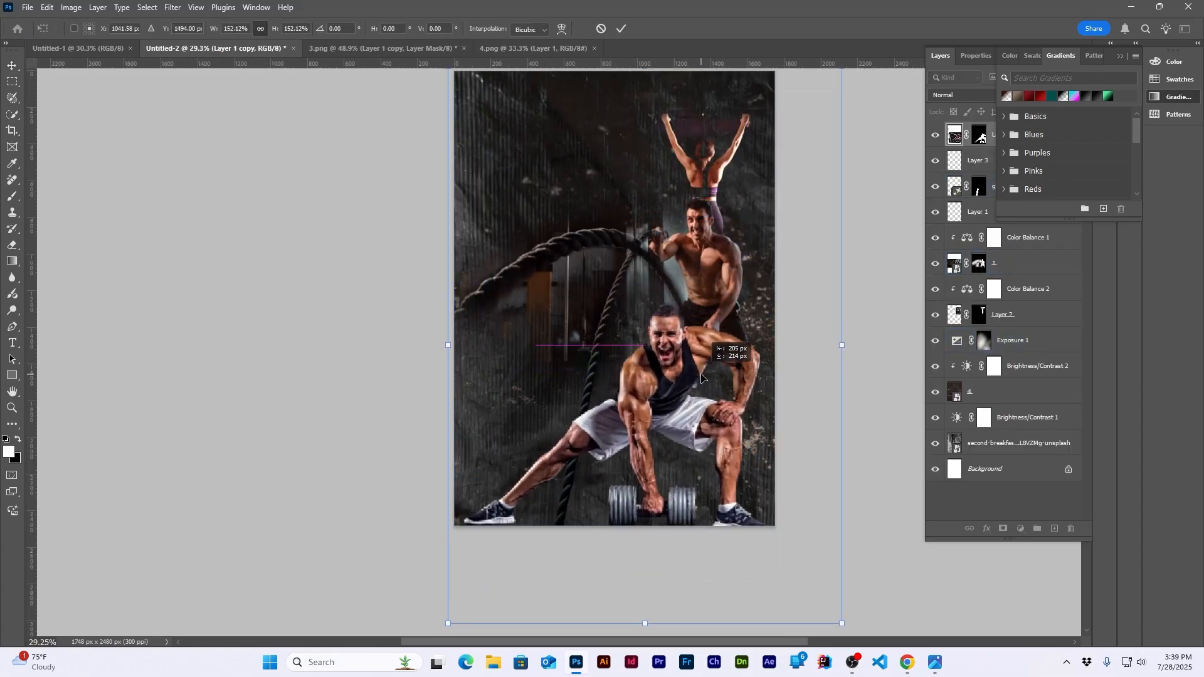
key("Return")
Step: Examine the dumbbell man's size and placement relative to the other athletes and the ropes in the flyer
scroll(482, 333, "down", 3)
scroll(616, 324, "up", 4)
scroll(555, 356, "down", 2)
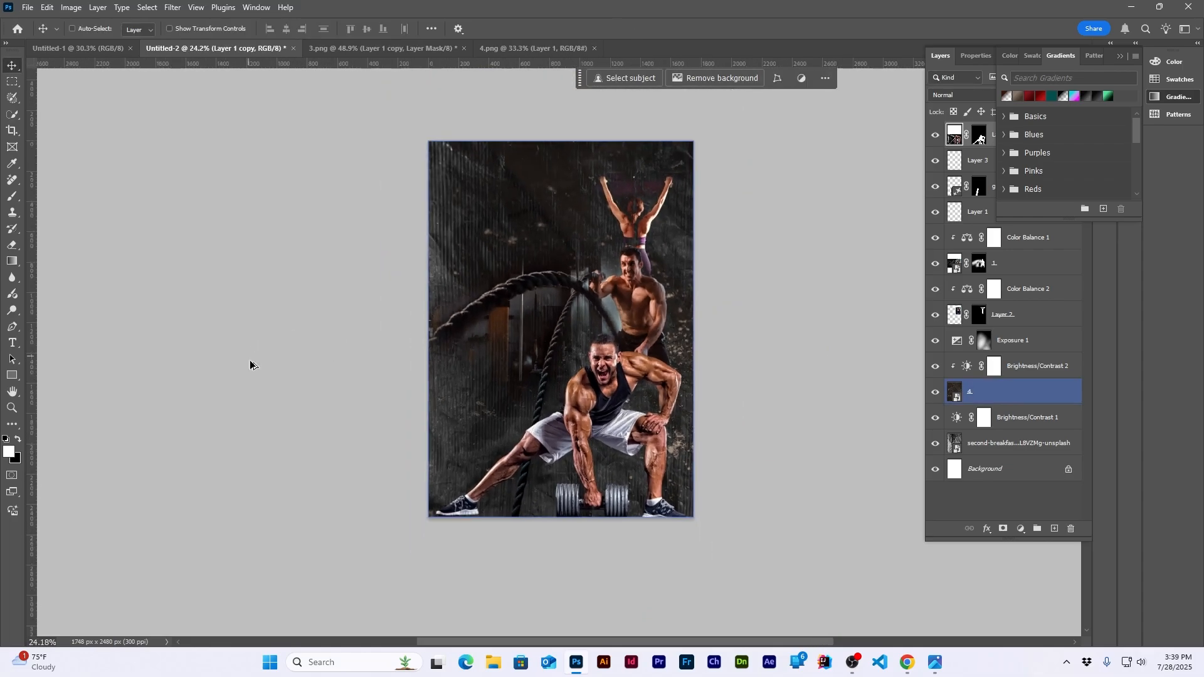
scroll(633, 297, "up", 2)
scroll(376, 358, "down", 3)
scroll(516, 331, "up", 1)
scroll(543, 378, "down", 2)
scroll(442, 390, "up", 2)
scroll(442, 390, "up", 2)
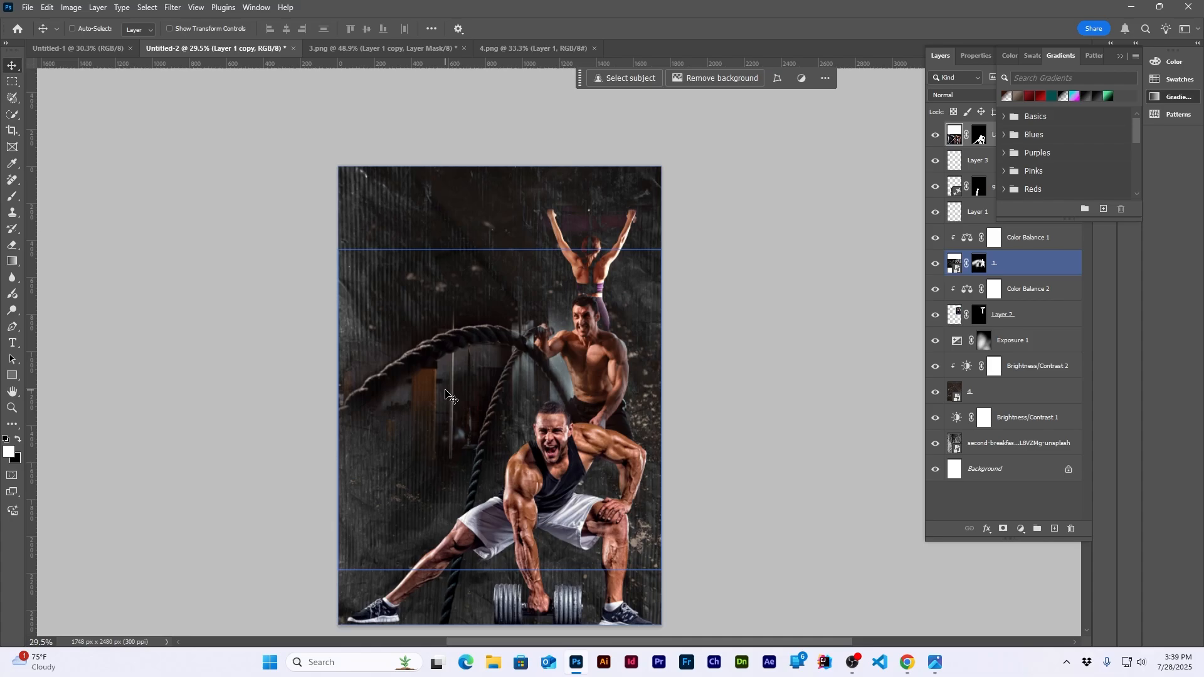
scroll(446, 390, "down", 1)
scroll(445, 391, "up", 1)
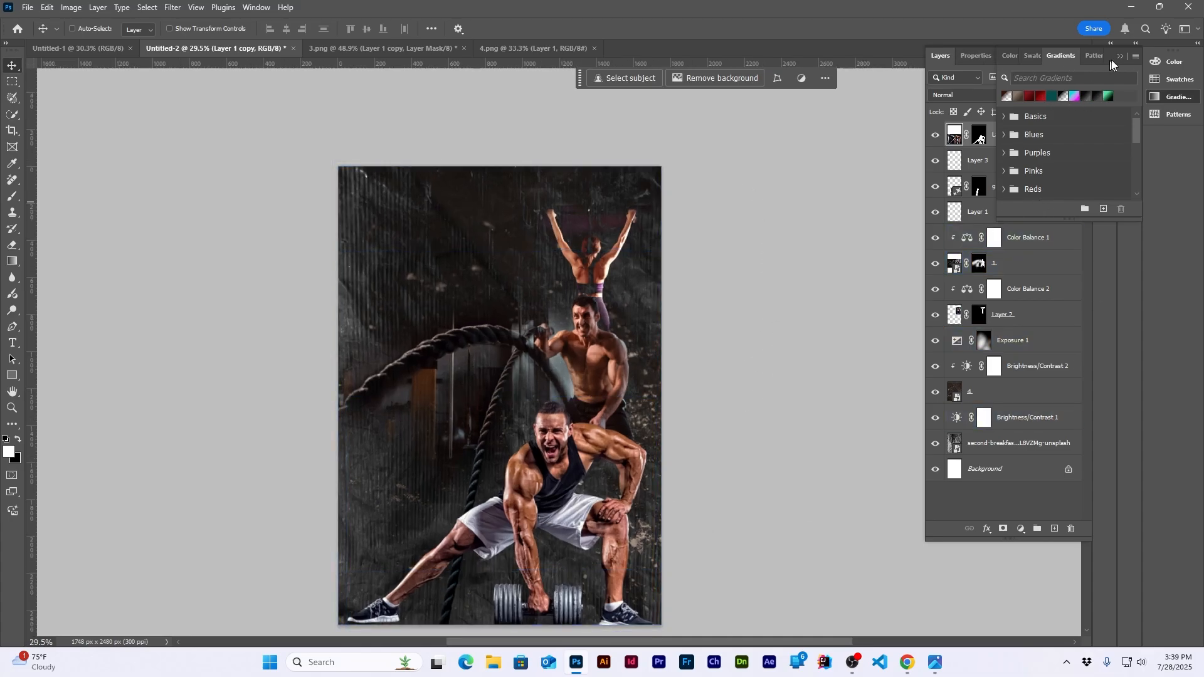
Step: Collapse the floating gradient presets and bring the full layer list back into view
left_click(947, 57)
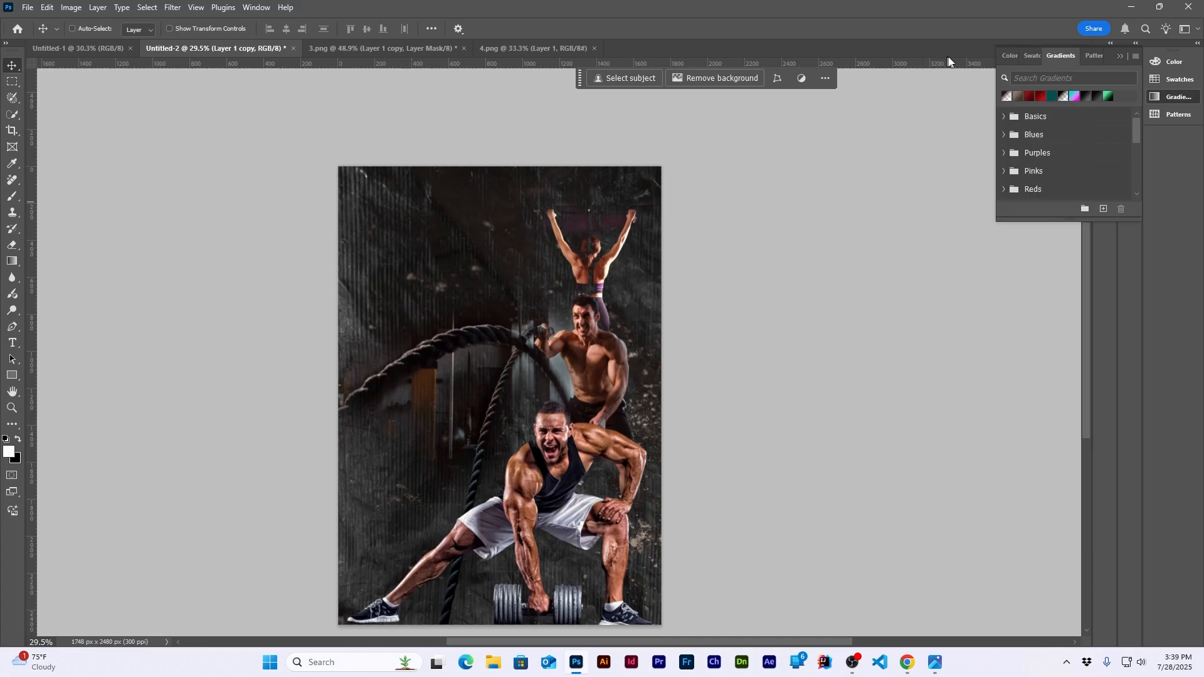
left_click(1122, 56)
left_click(1106, 62)
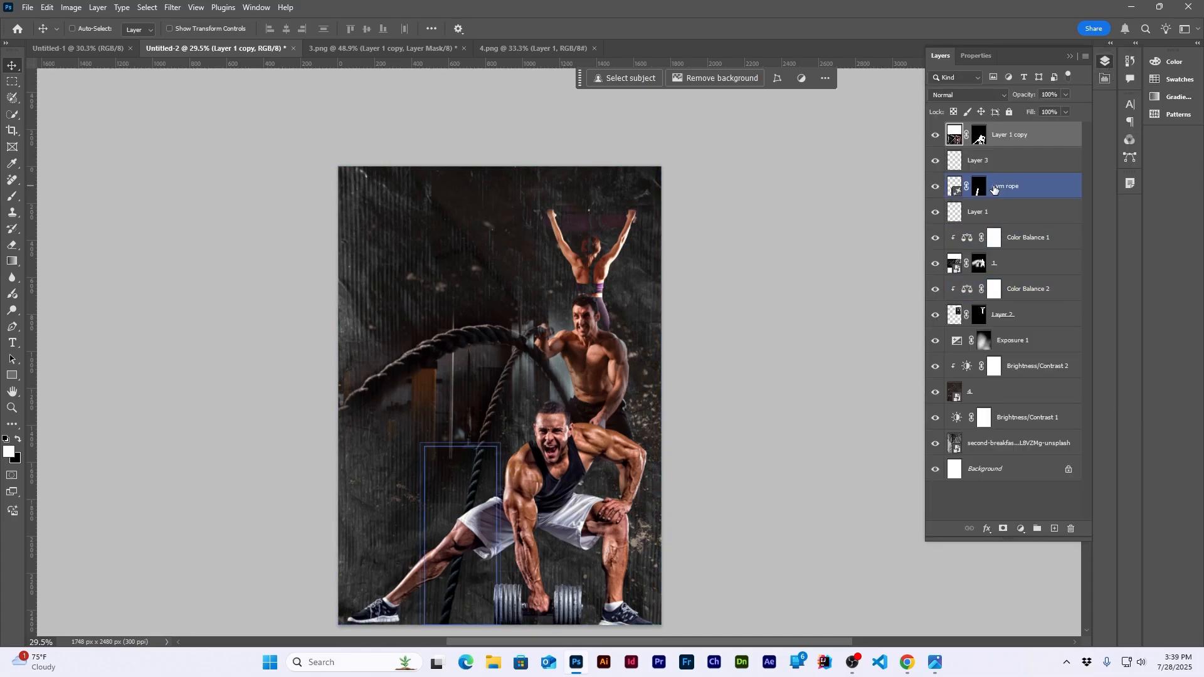
Step: Add a Color Balance adjustment clipped to the dumbbell man's layer and warm him by shifting the midtones toward red
scroll(853, 399, "down", 1)
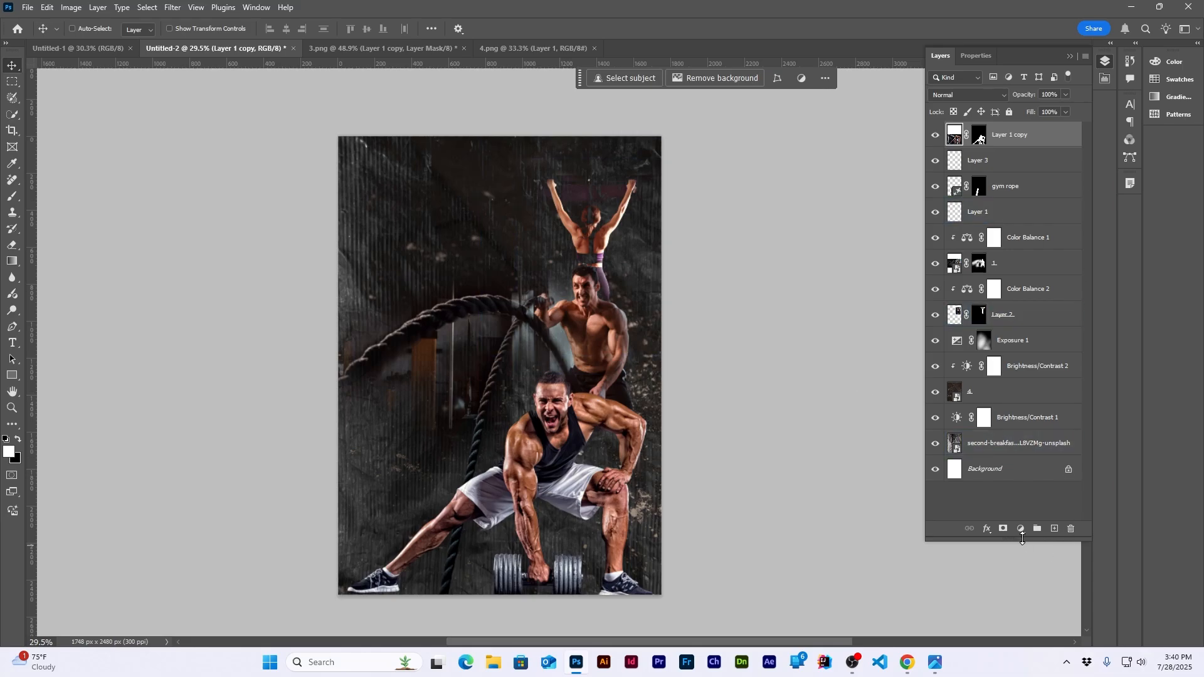
left_click(1021, 528)
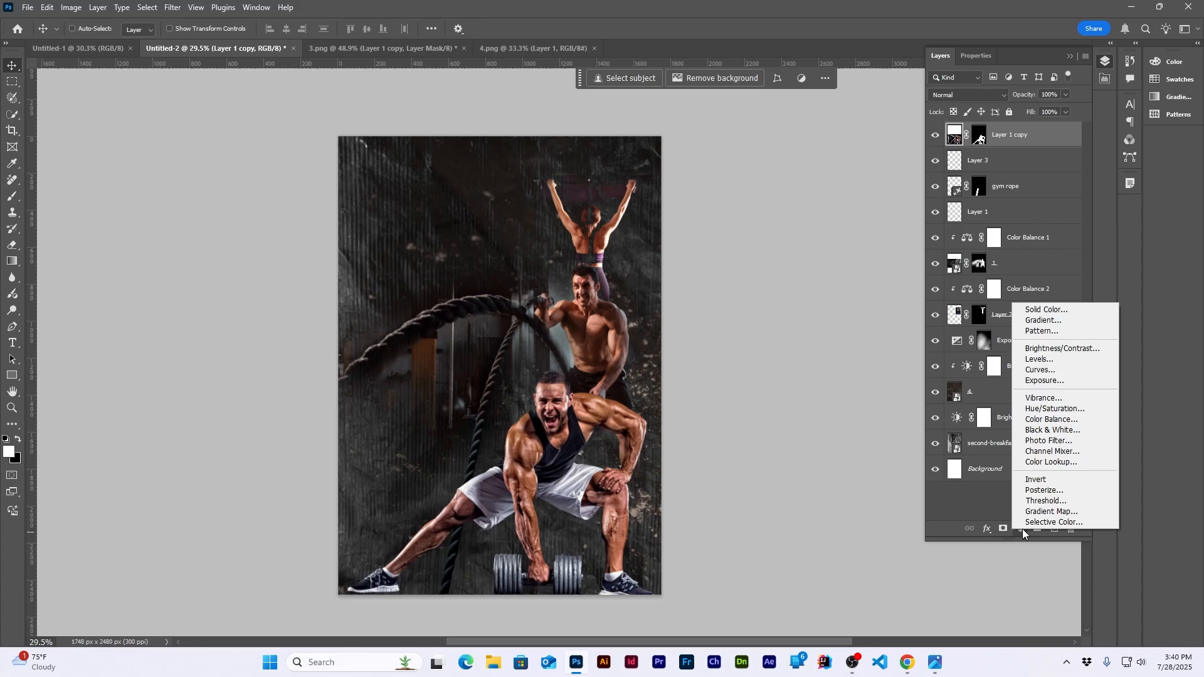
left_click(1052, 419)
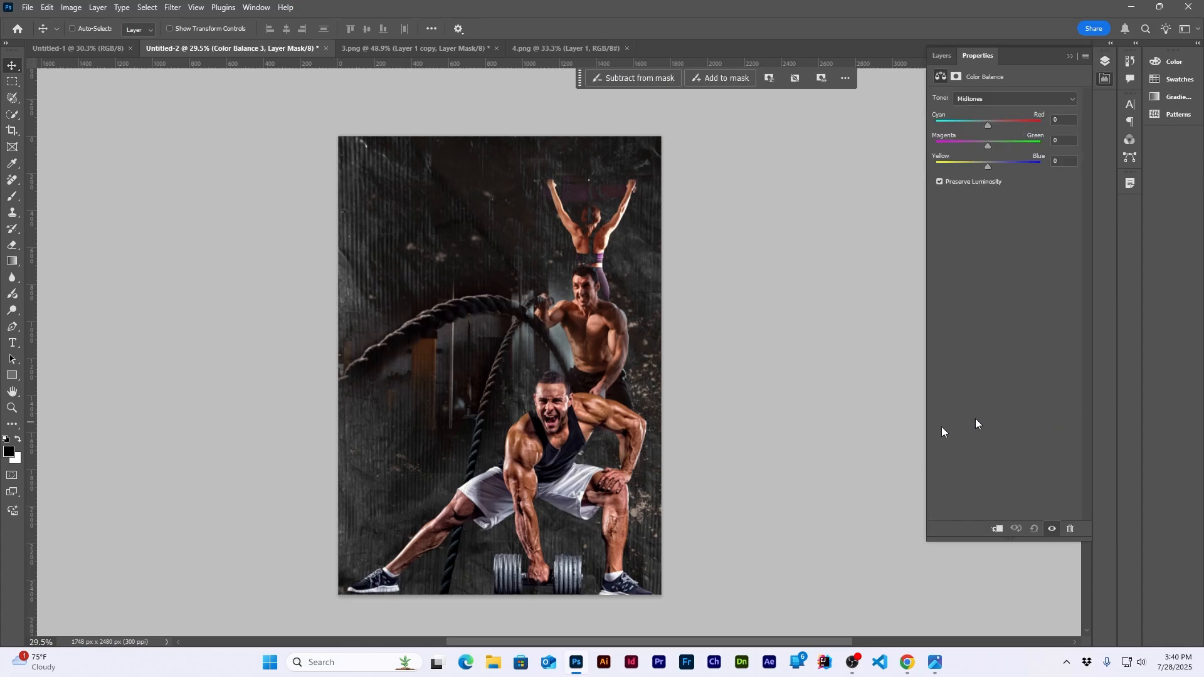
left_click(998, 530)
left_click_drag(999, 125, 995, 125)
left_click_drag(988, 166, 990, 146)
left_click(997, 98)
left_click(990, 111)
left_click(991, 102)
left_click(990, 135)
left_click(941, 56)
left_click(1032, 168)
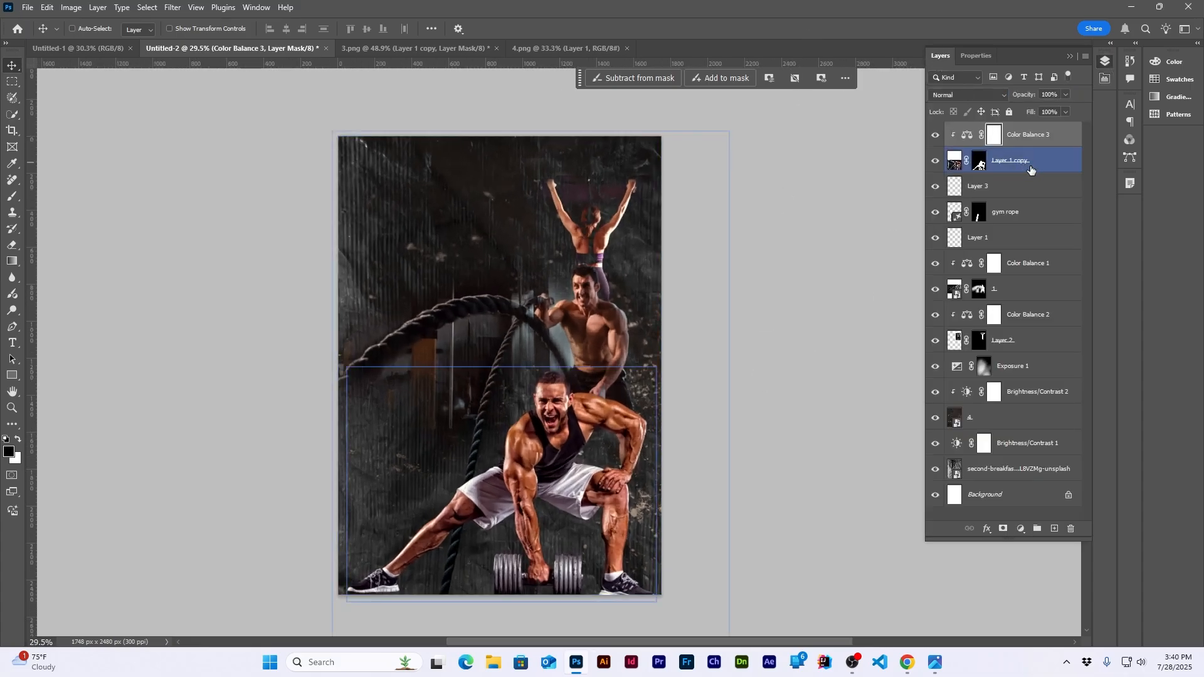
left_click(1021, 529)
left_click(1059, 311)
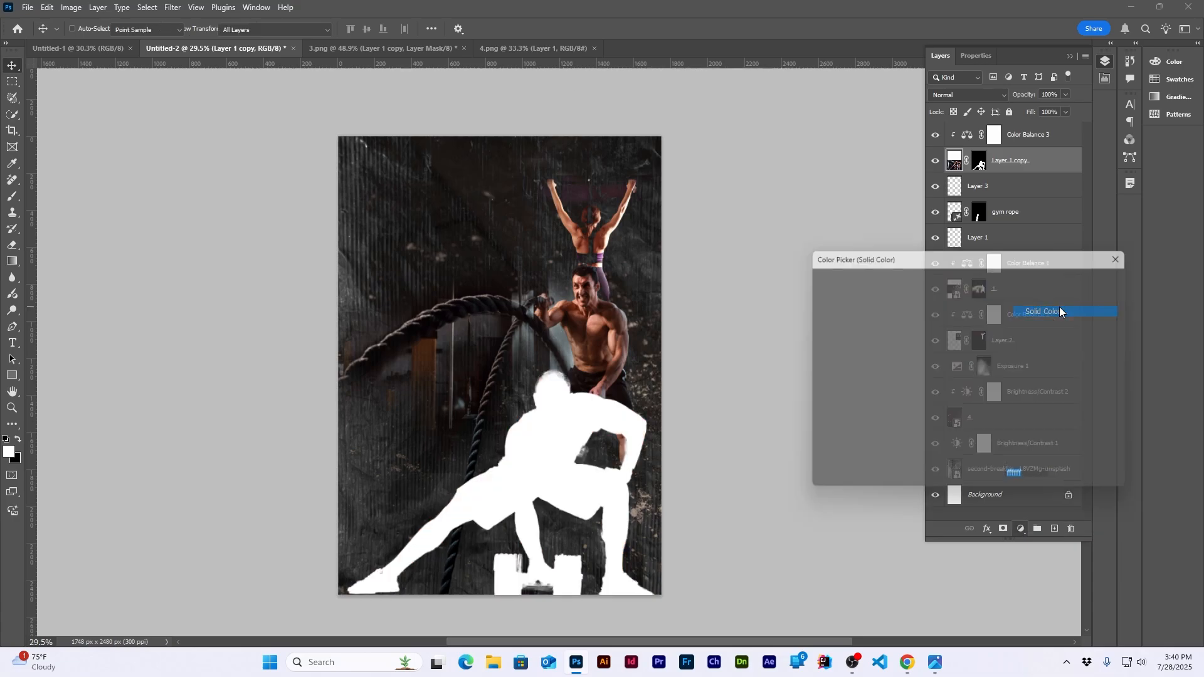
left_click(1091, 296)
Step: Turn the empty Layer 3 beneath the dumbbell man into a dark gray Solid Color fill layer
left_click(978, 186)
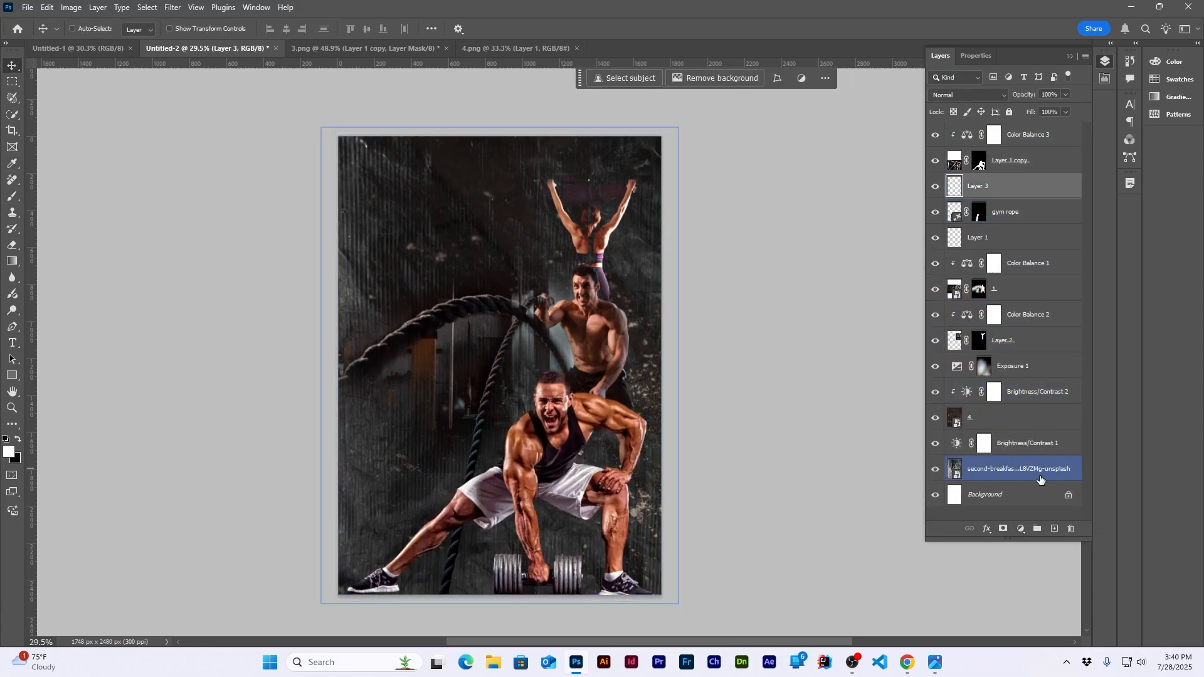
left_click(1021, 528)
left_click(1060, 316)
left_click(913, 350)
left_click_drag(912, 349, 778, 416)
key("Return")
Step: Set the dark fill layer's blend mode to Difference, compare the flyer with and without it, and lower its opacity to 74%
left_click(968, 94)
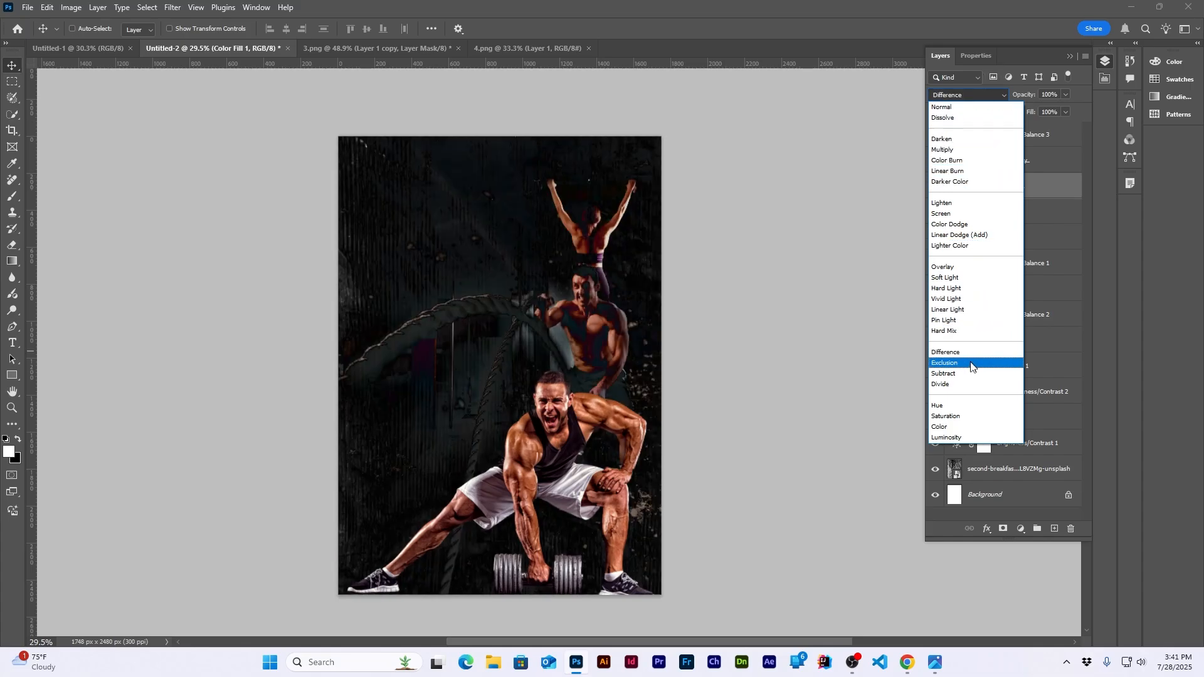
left_click(972, 352)
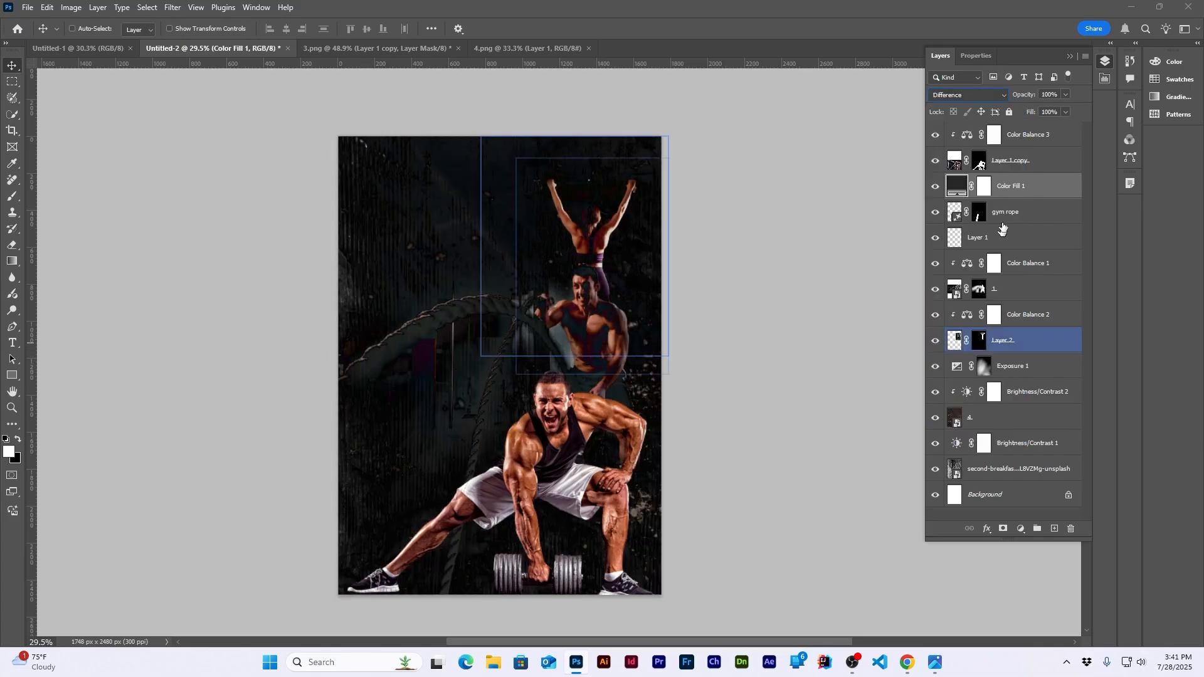
left_click(934, 186)
left_click(934, 186)
left_click(934, 186)
left_click(934, 186)
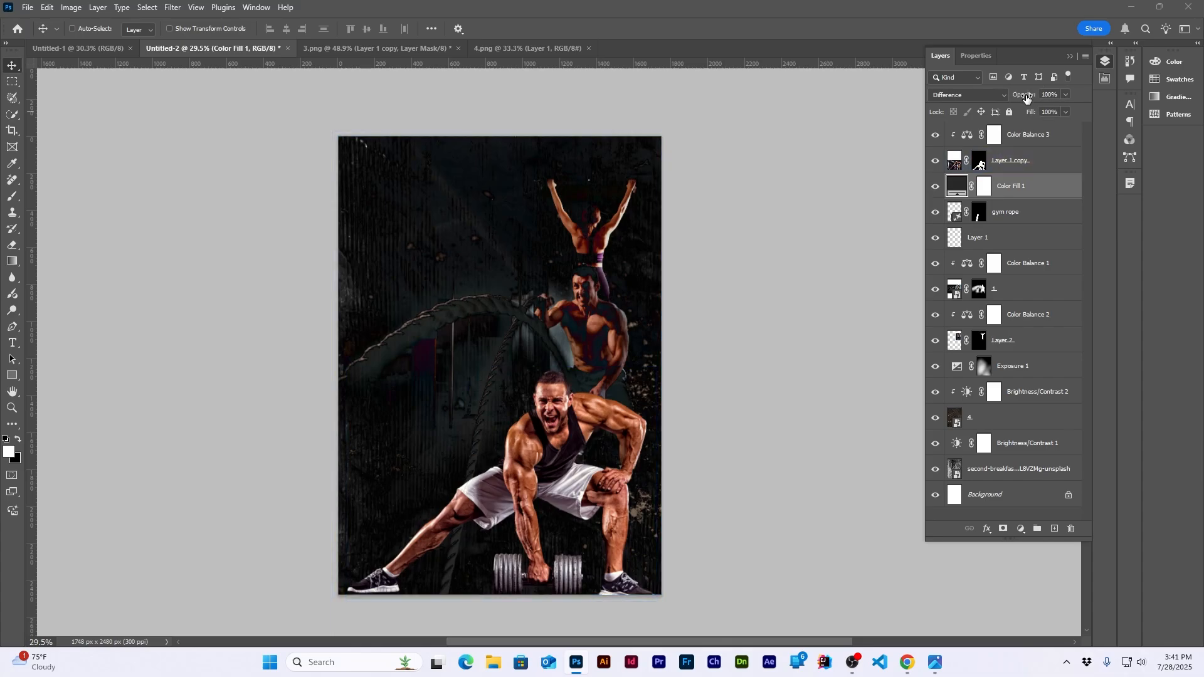
left_click_drag(1026, 95, 1010, 113)
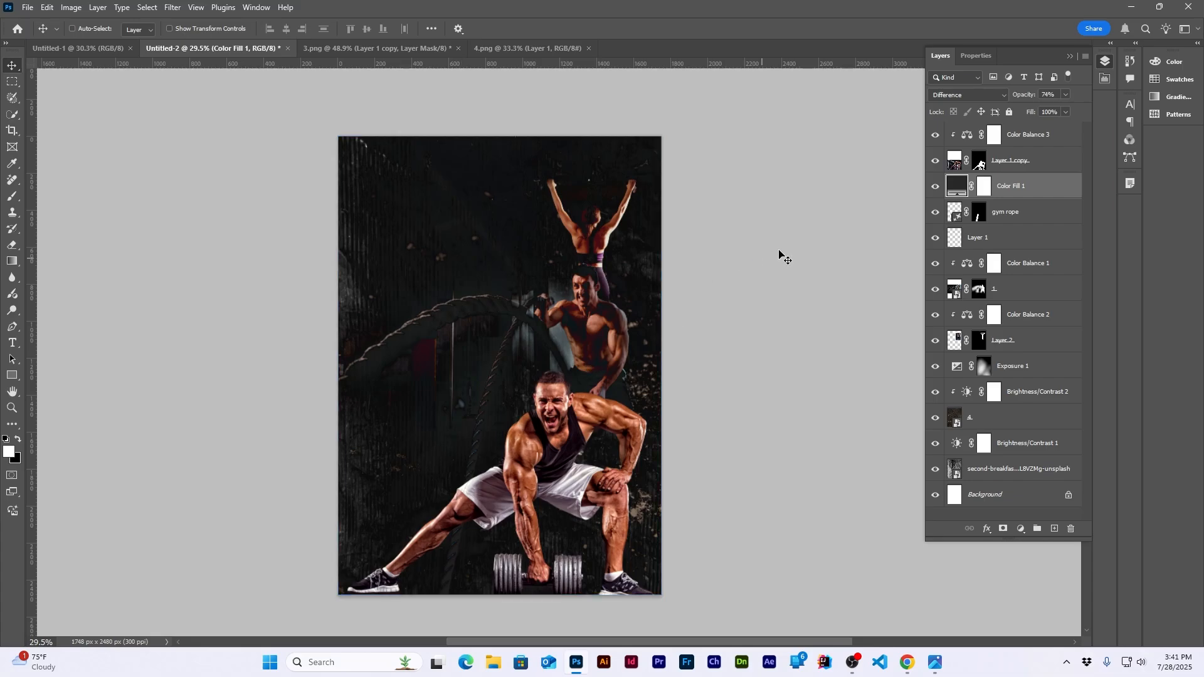
Step: With the dumbbell man's layers hidden, stamp the visible artwork into a new layer above Color Fill 1 and convert it to a smart object
left_click(935, 187)
left_click(935, 187)
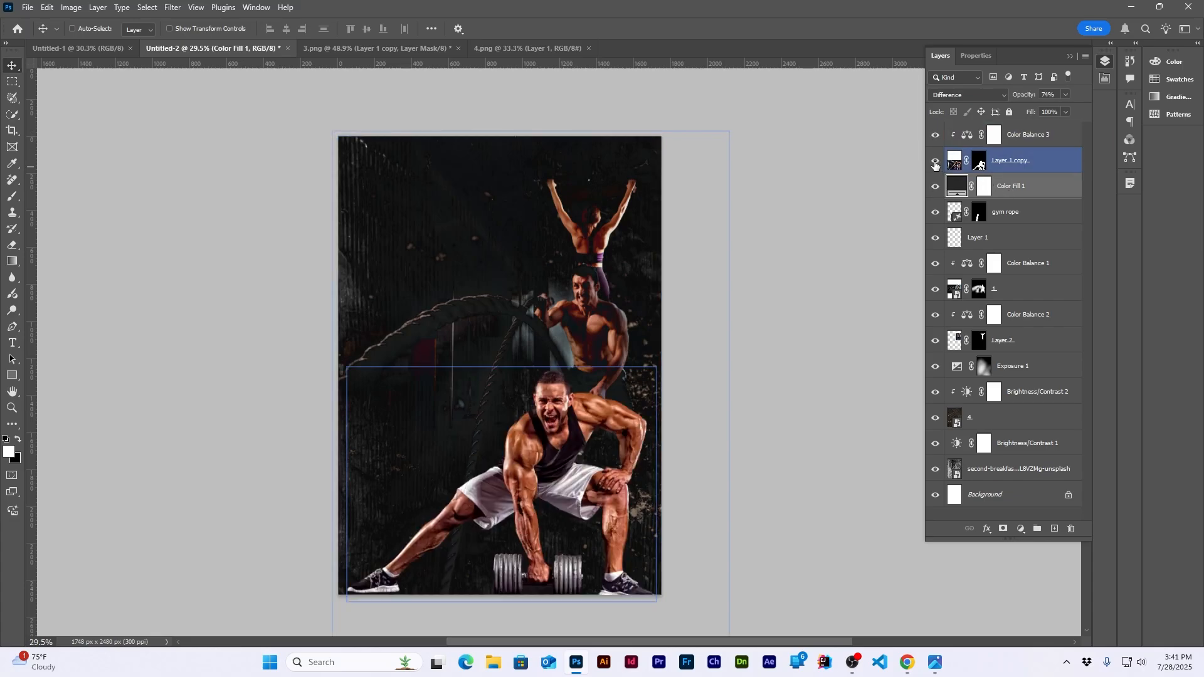
left_click(935, 161)
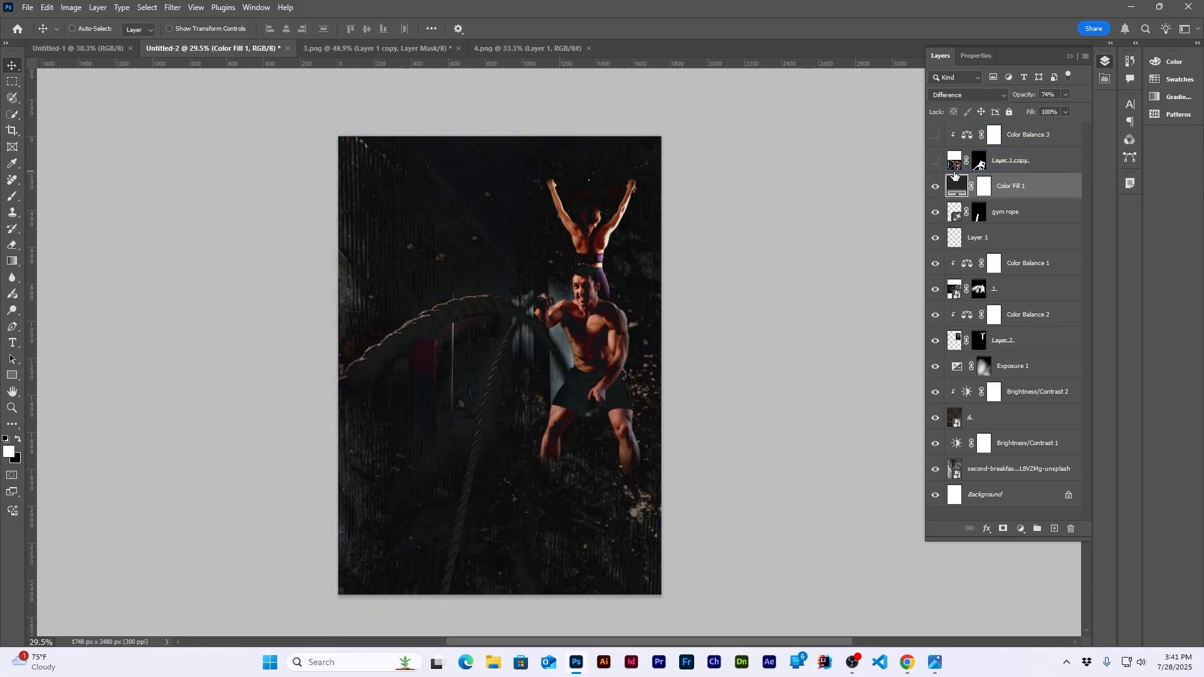
key("ctrl+shift+alt+e")
right_click(1040, 191)
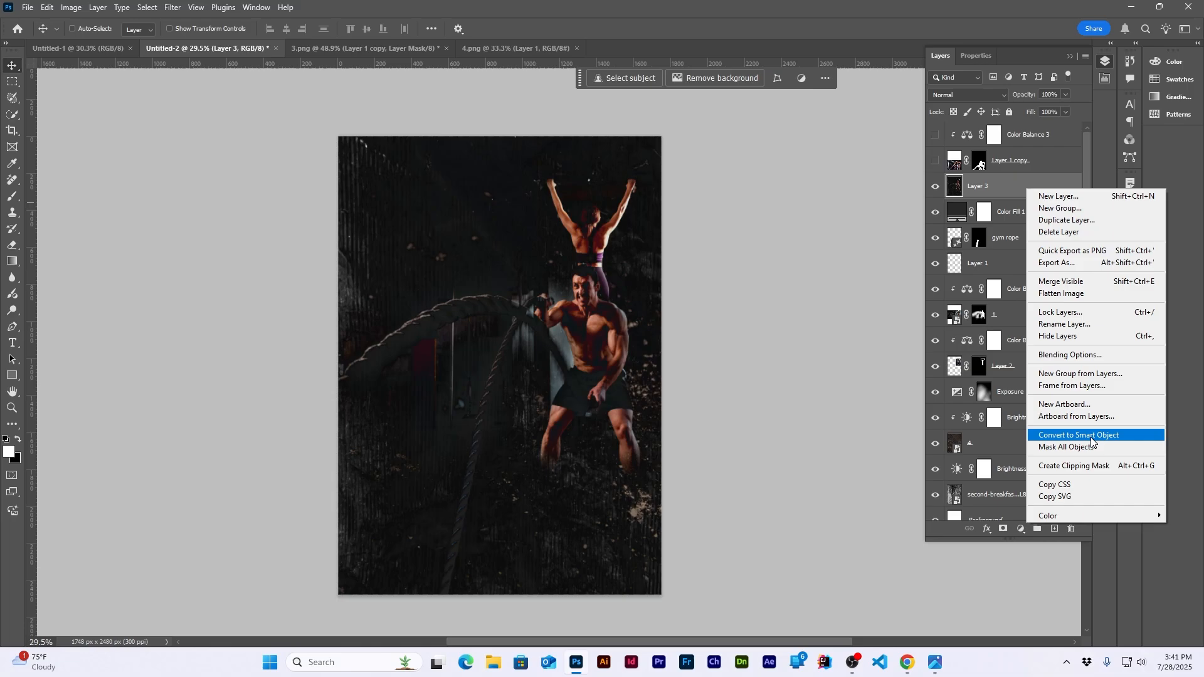
left_click(1046, 433)
Step: Apply a Gaussian Blur of about 2.4 pixels to the merged background layer and show the dumbbell man's layers again
left_click(168, 9)
mouse_move(188, 158)
left_click(355, 205)
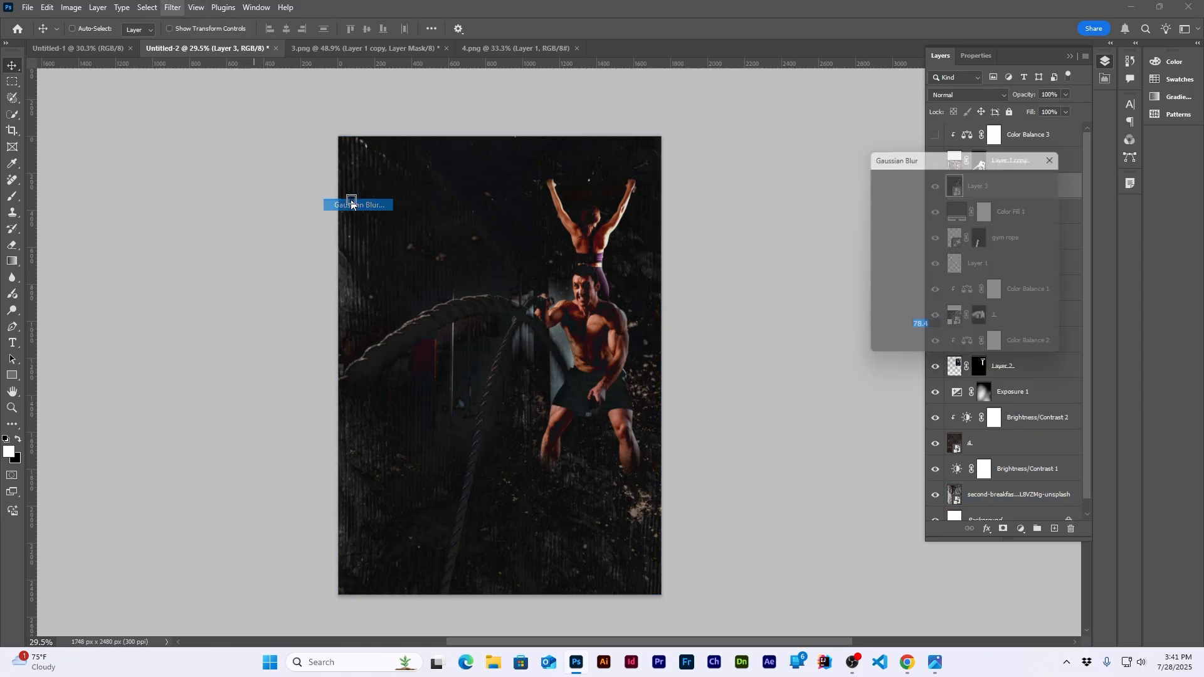
left_click_drag(889, 345, 881, 349)
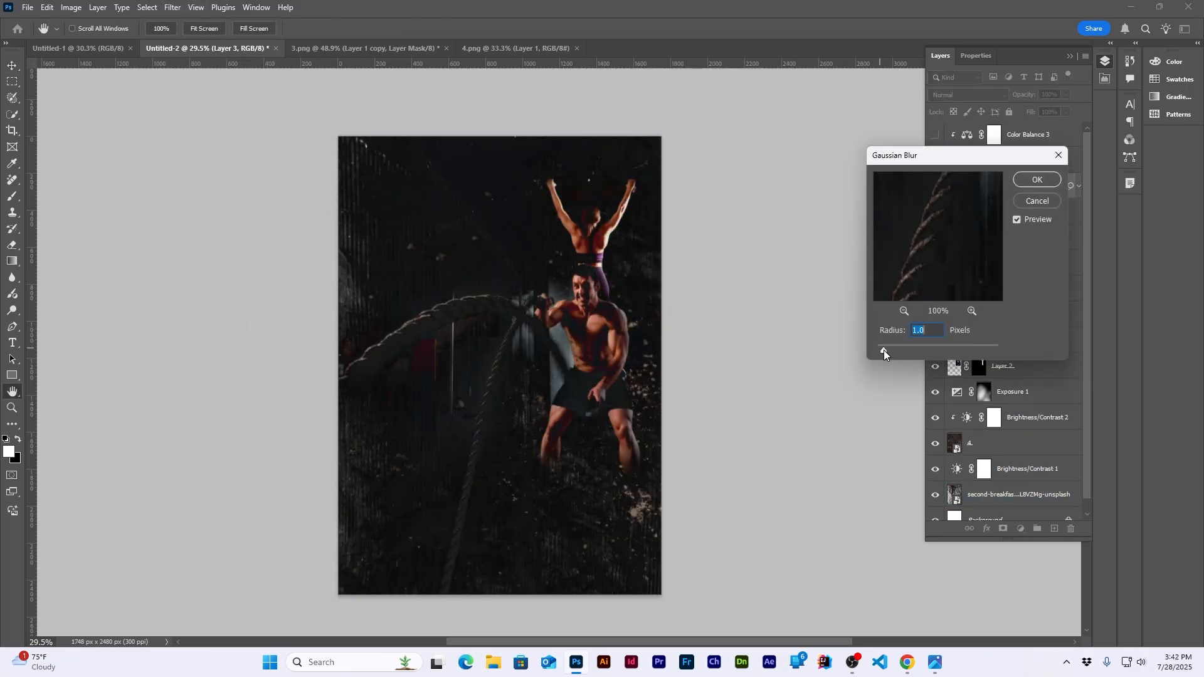
left_click(1037, 179)
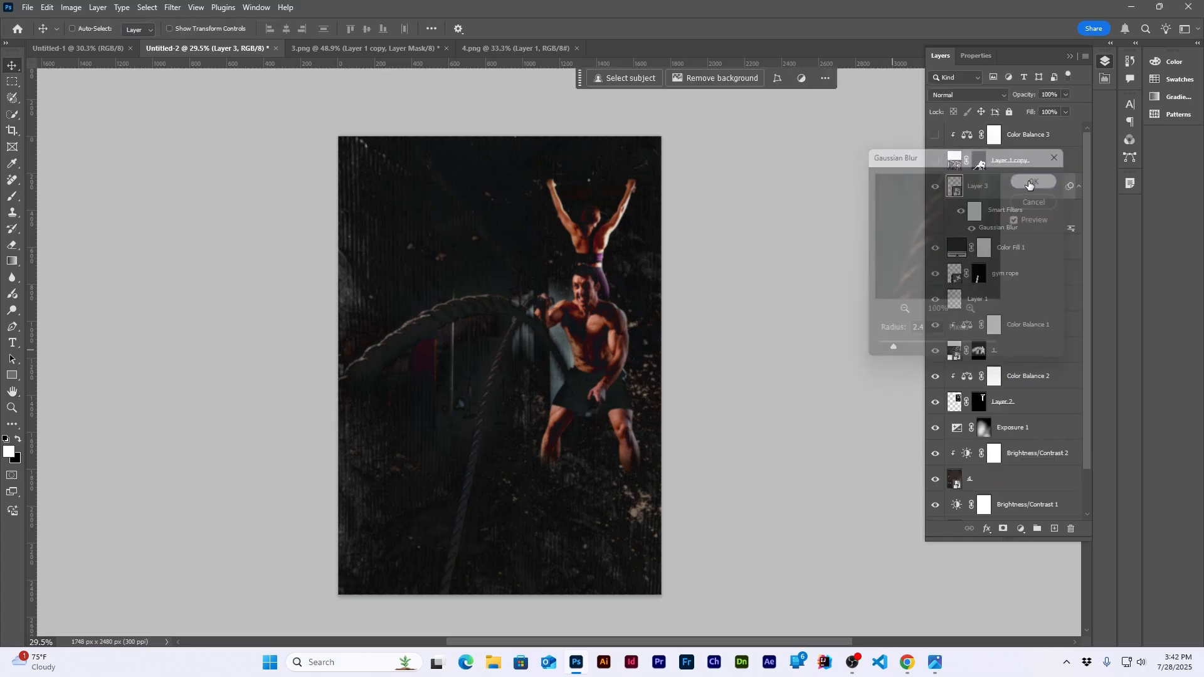
left_click(935, 160)
left_click(935, 134)
scroll(594, 417, "down", 2)
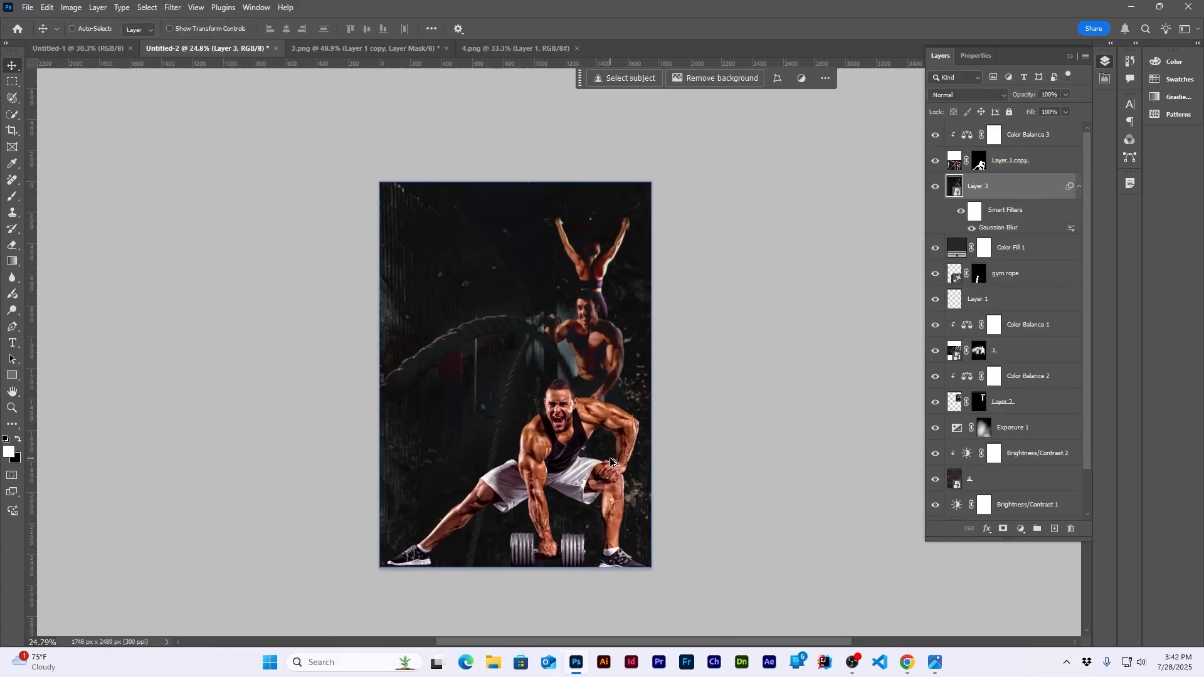
scroll(476, 369, "up", 2)
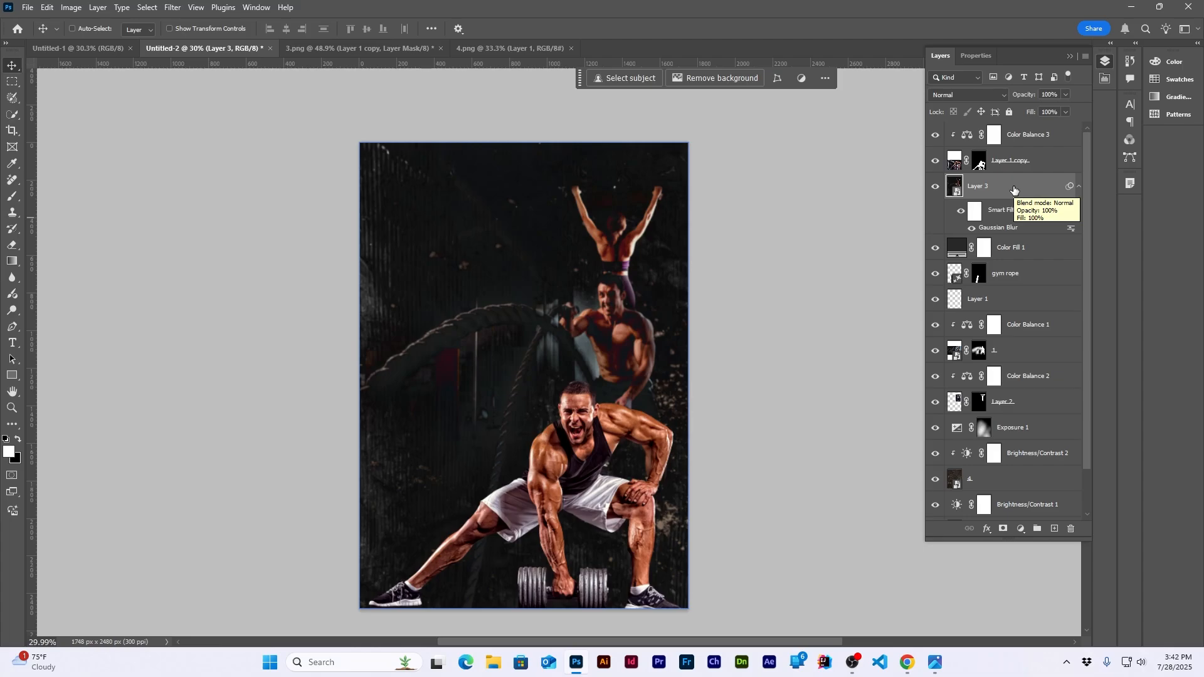
Step: Clip a Brightness/Contrast adjustment to the blurred background layer with brightness -38 and contrast about -7, and inspect the flyer
left_click(1021, 529)
left_click(1045, 352)
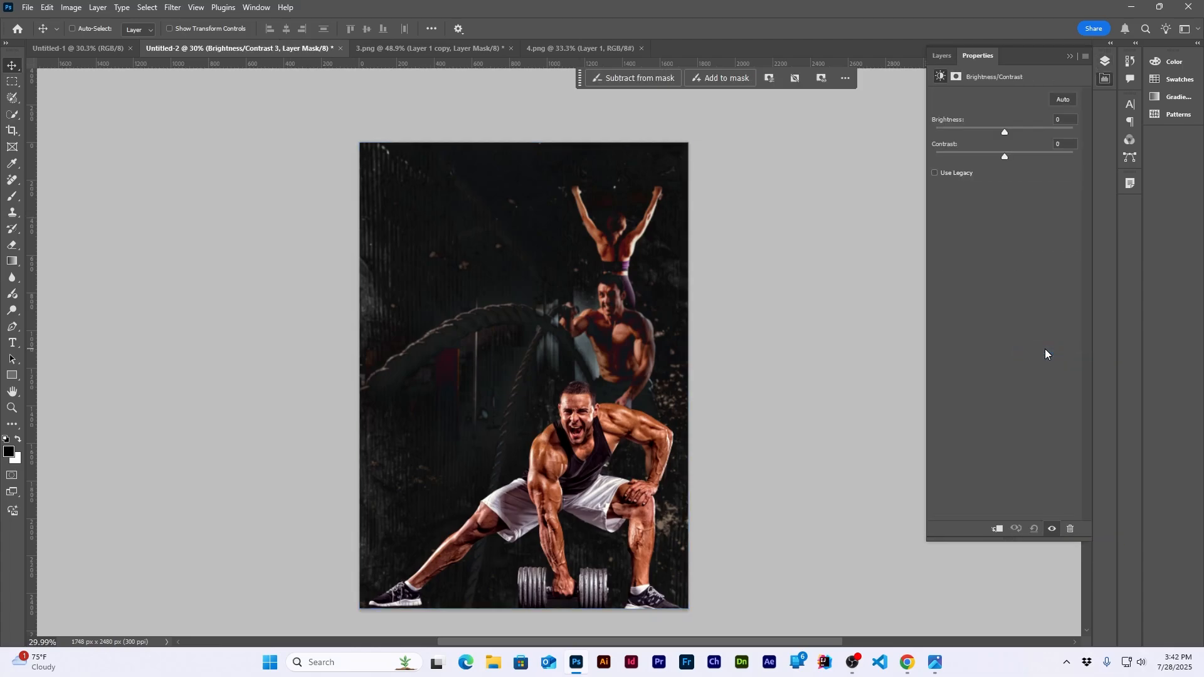
left_click_drag(1005, 131, 1001, 164)
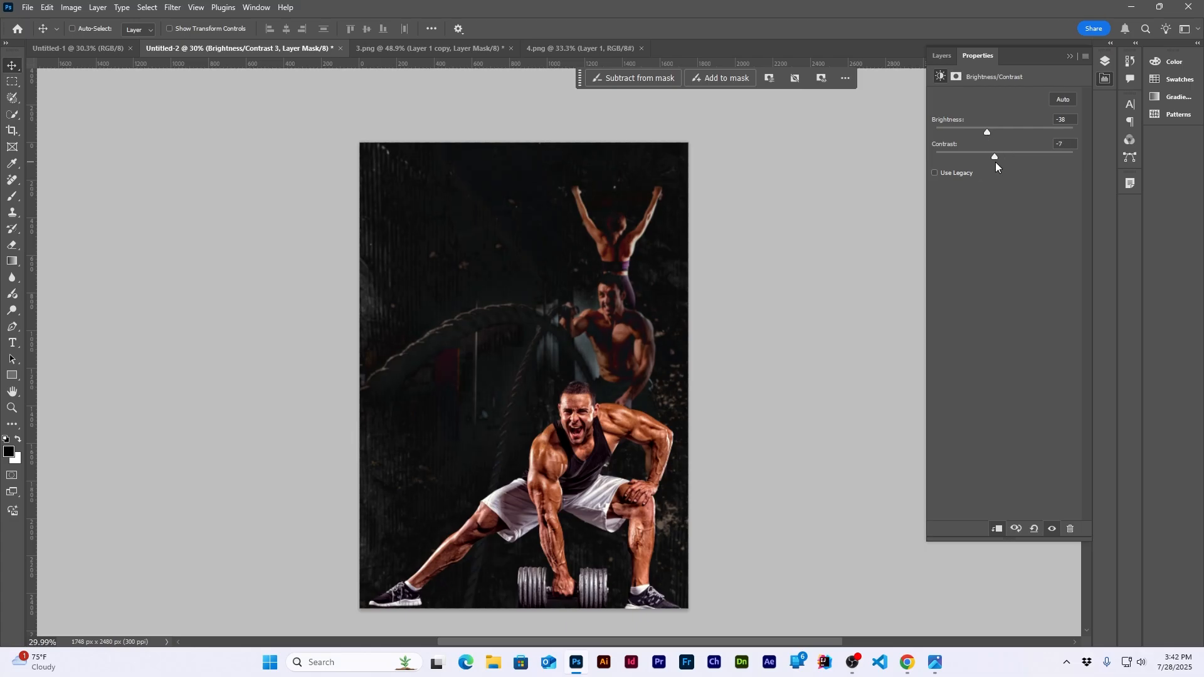
left_click(941, 55)
scroll(652, 478, "down", 3)
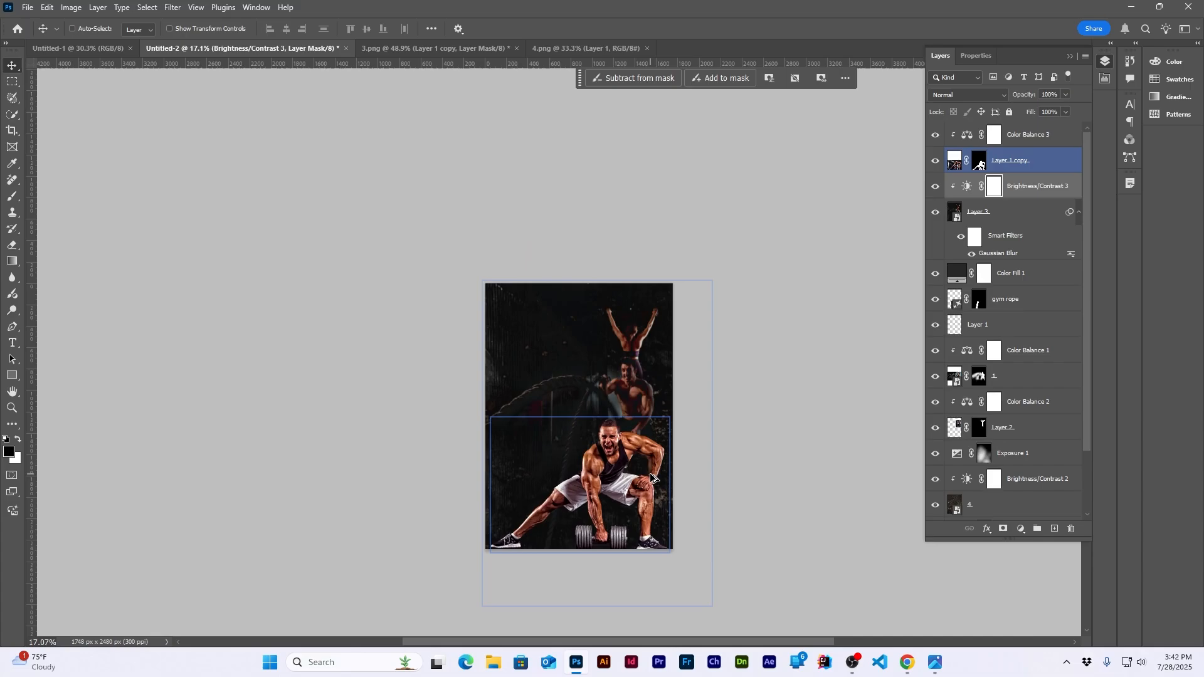
scroll(652, 478, "up", 10)
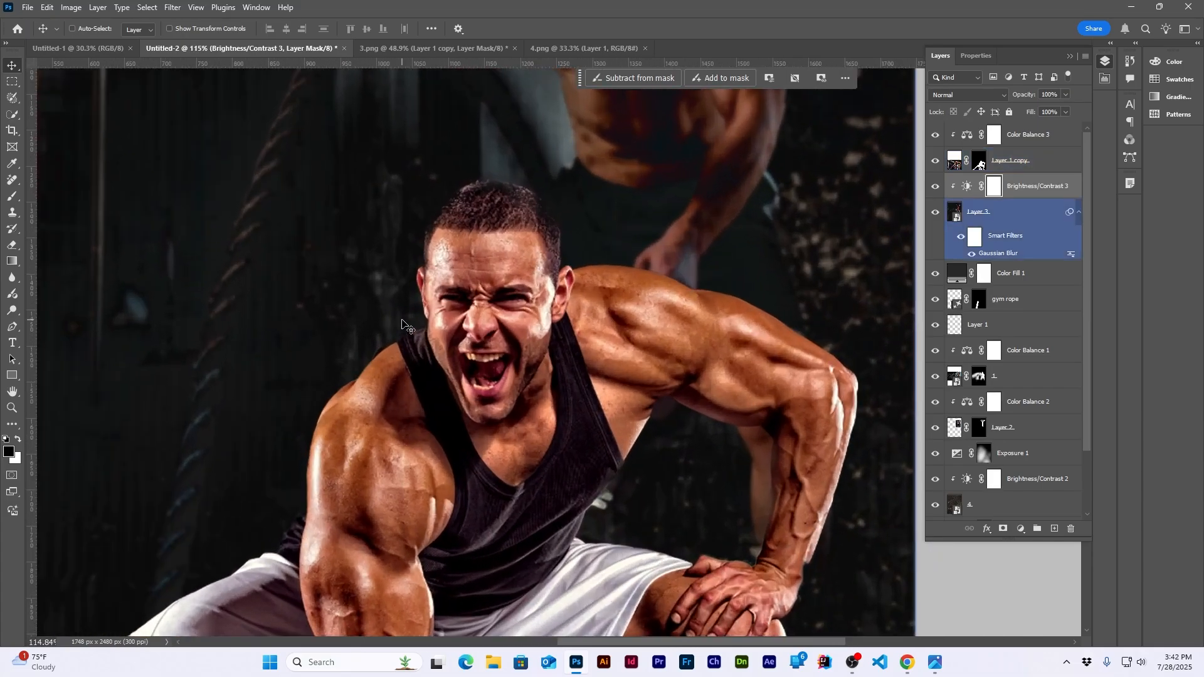
scroll(402, 325, "up", 2)
scroll(402, 325, "down", 5)
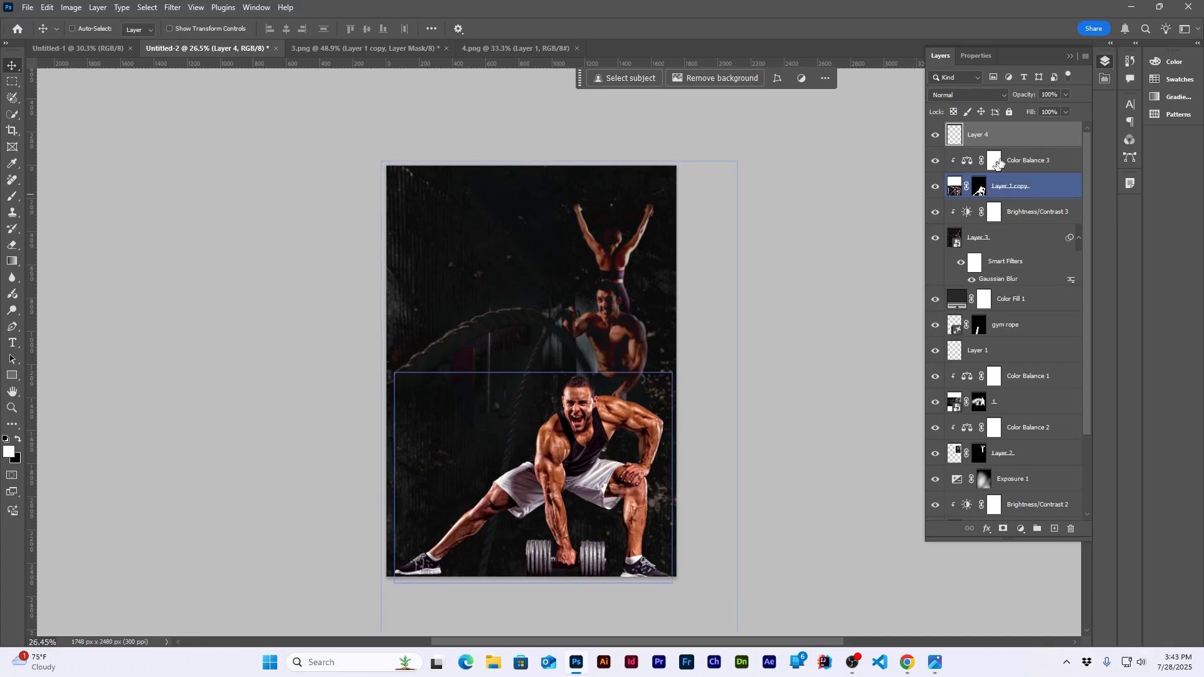
Step: Stamp the whole visible flyer into a new layer above Color Balance 3 and convert it to a smart object
left_click(1043, 175)
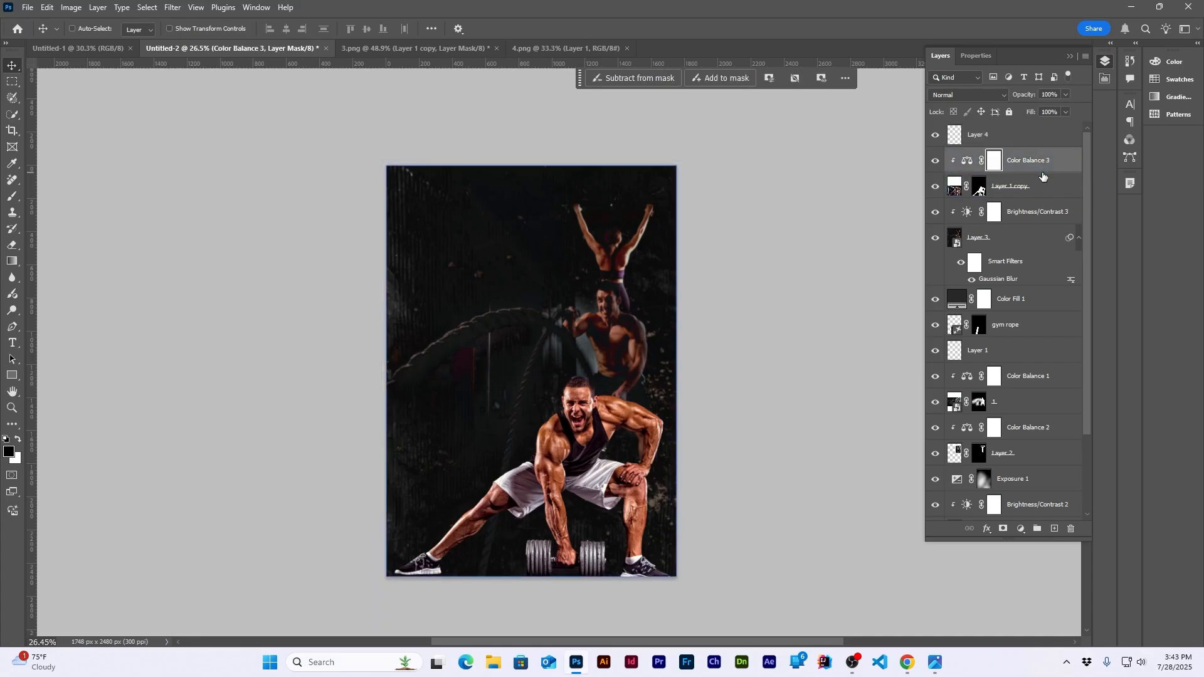
key("ctrl+shift+alt+e")
right_click(1043, 175)
left_click(1060, 380)
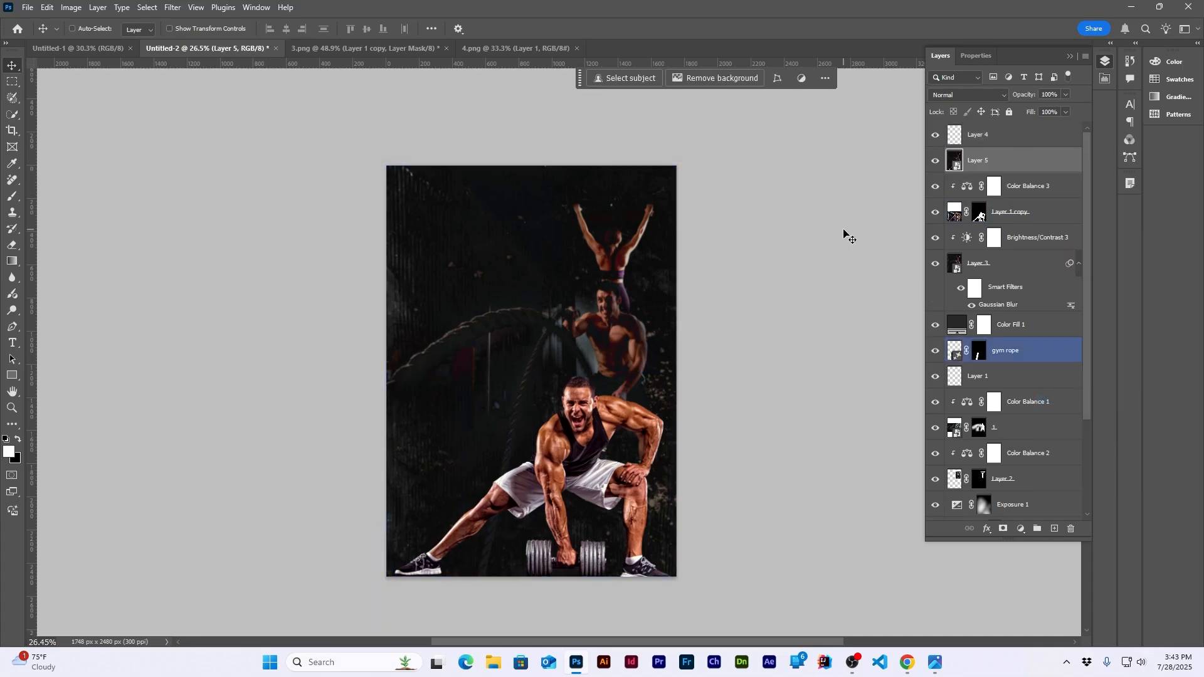
Step: Open the merged flyer layer in the Camera Raw Filter and slightly raise its temperature and vibrance
left_click(173, 7)
left_click(233, 107)
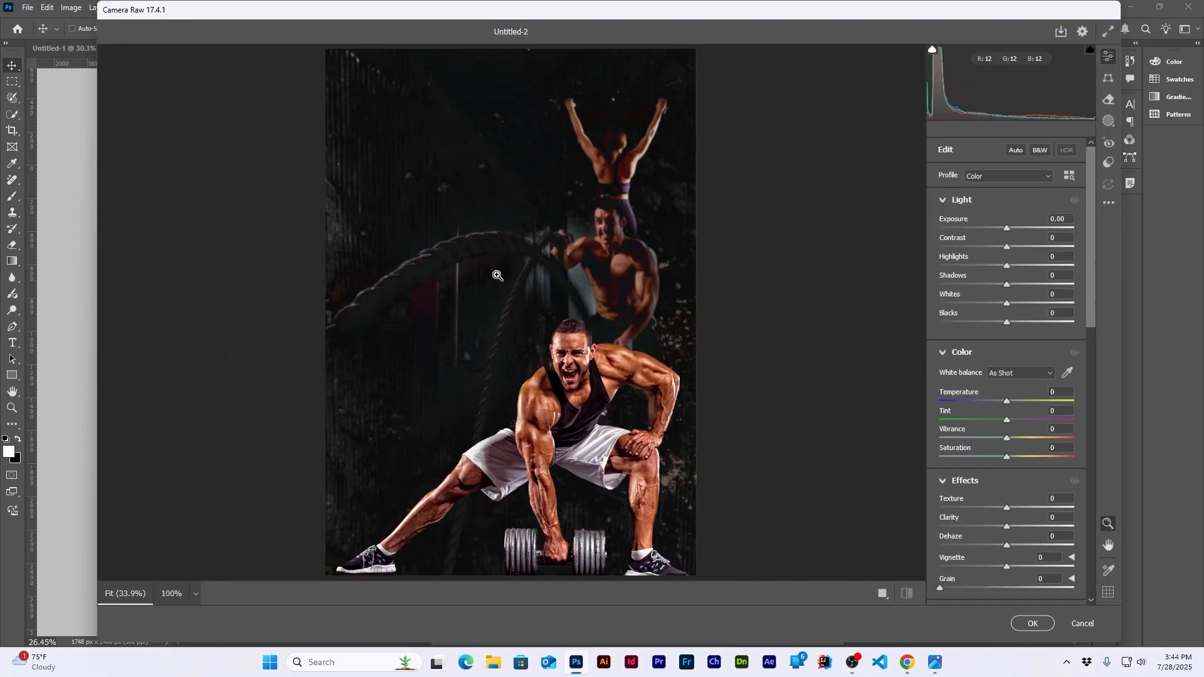
left_click(945, 201)
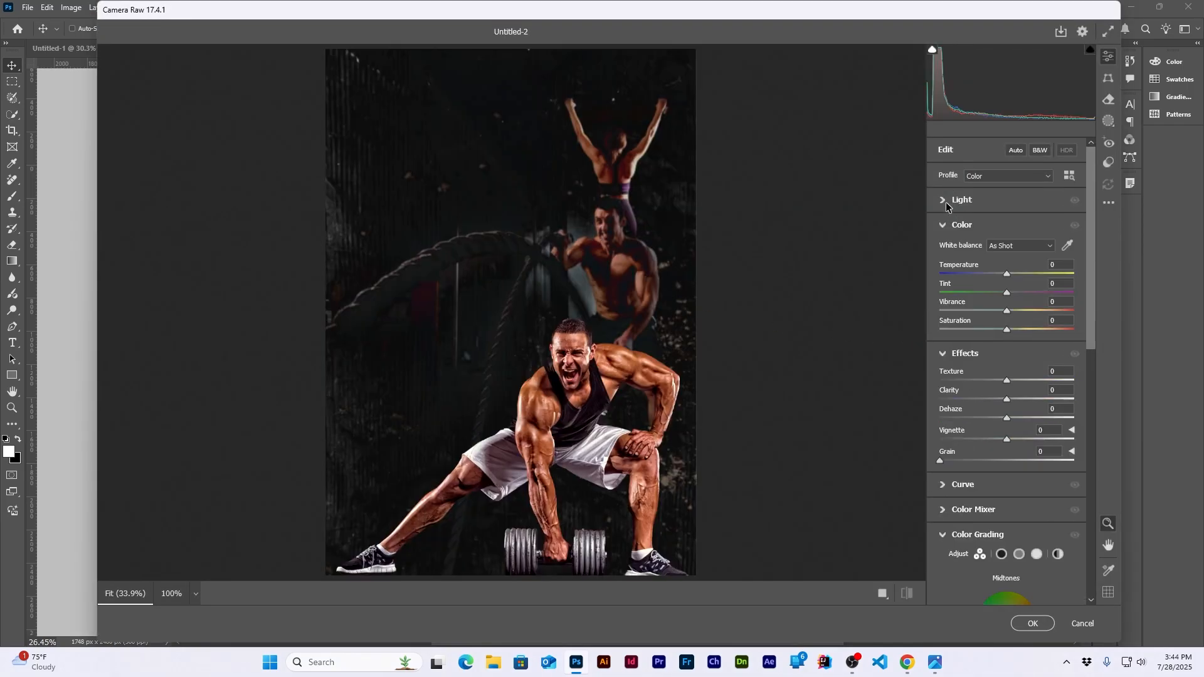
left_click_drag(1007, 276, 1014, 311)
left_click(942, 226)
Step: Set the Camera Raw effects to Texture +11 and Grain 2, and apply the filter to the merged layer
left_click(941, 201)
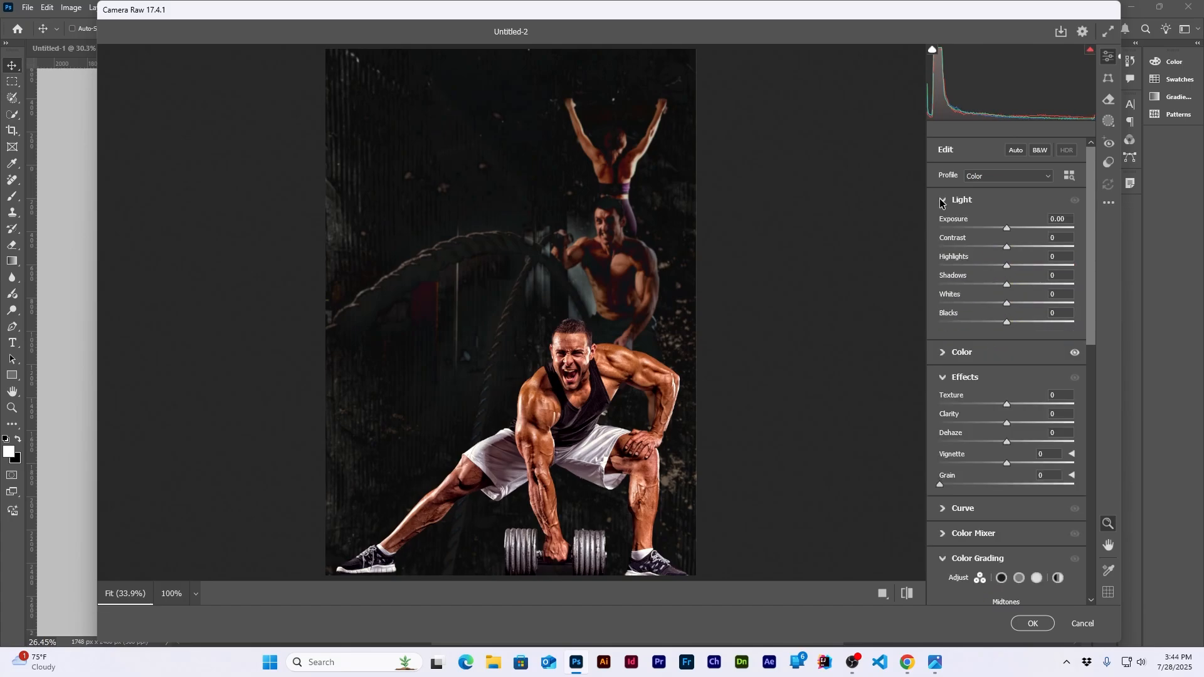
left_click(942, 200)
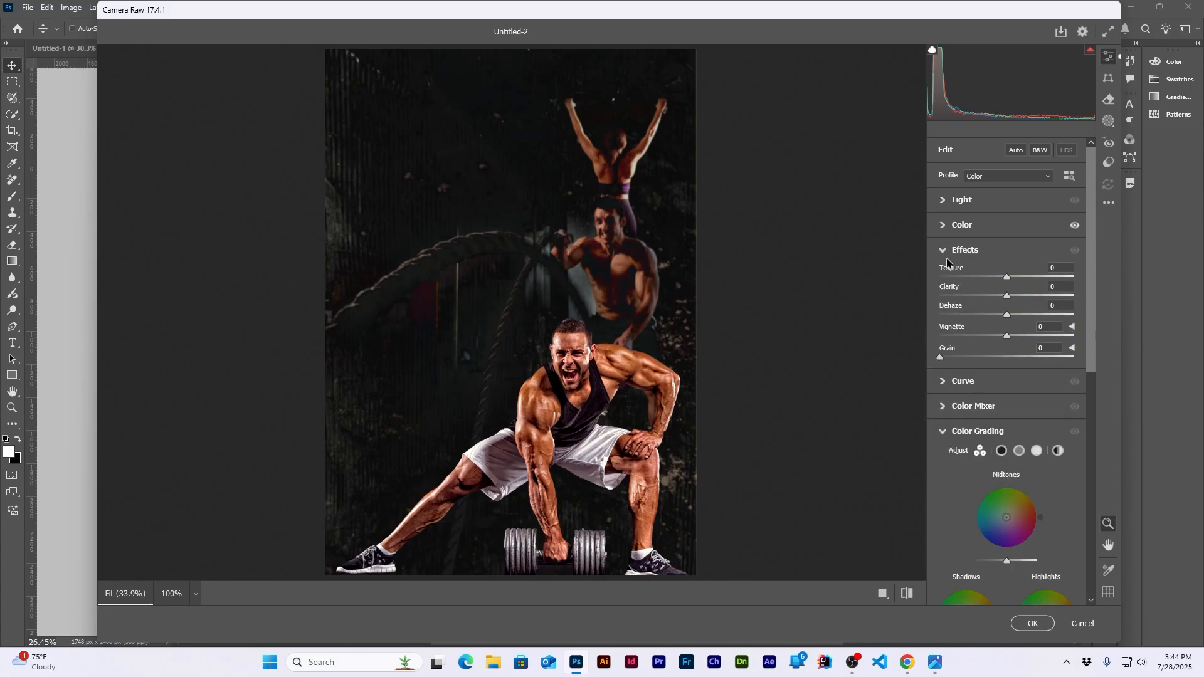
left_click(1014, 277)
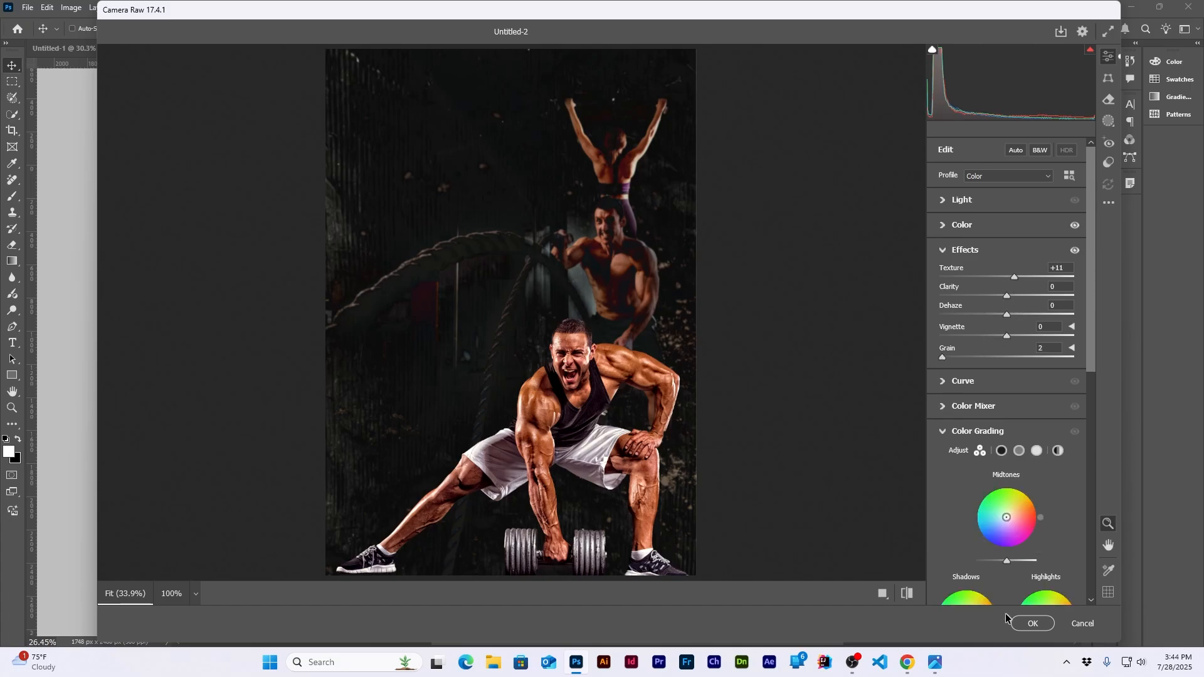
key("Return")
scroll(744, 282, "up", 3)
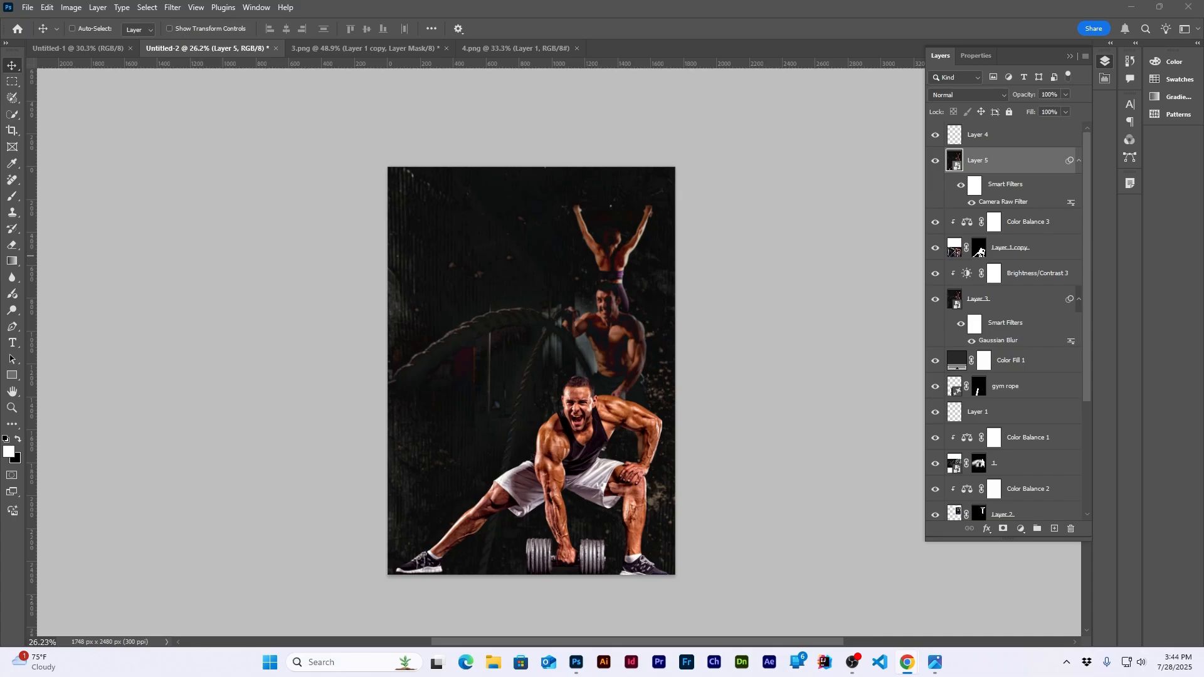
Step: Export the flyer artwork as a PNG named "gym background" to the Desktop
left_click(28, 6)
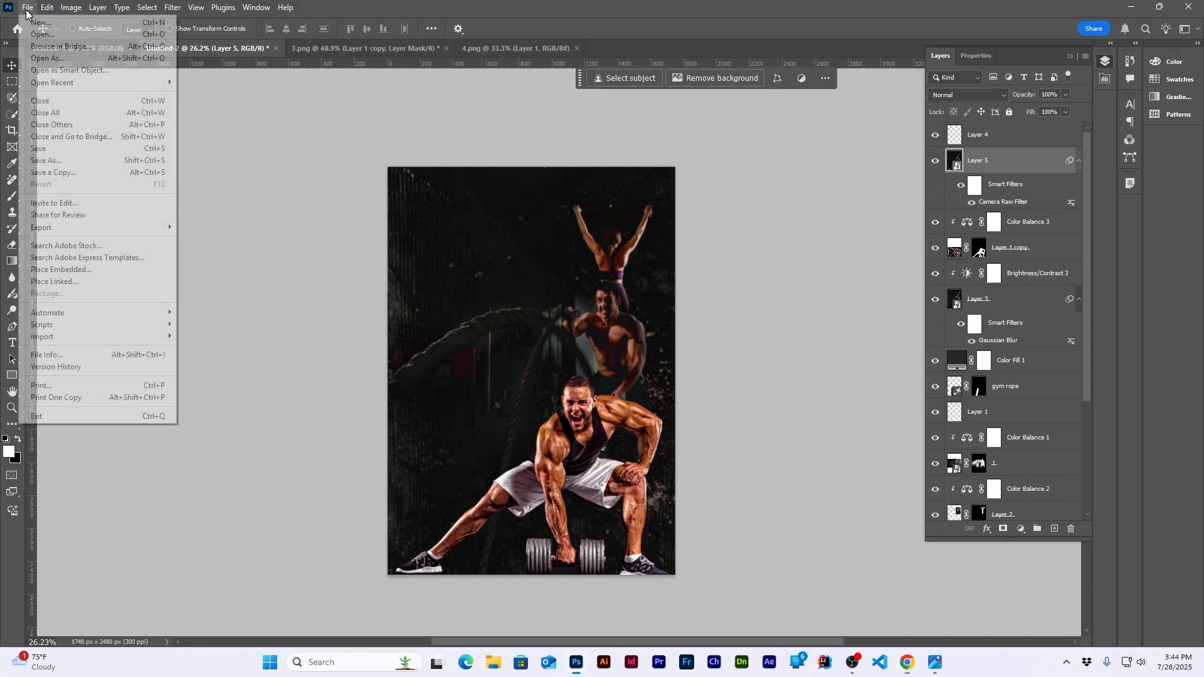
mouse_move(95, 229)
left_click(260, 228)
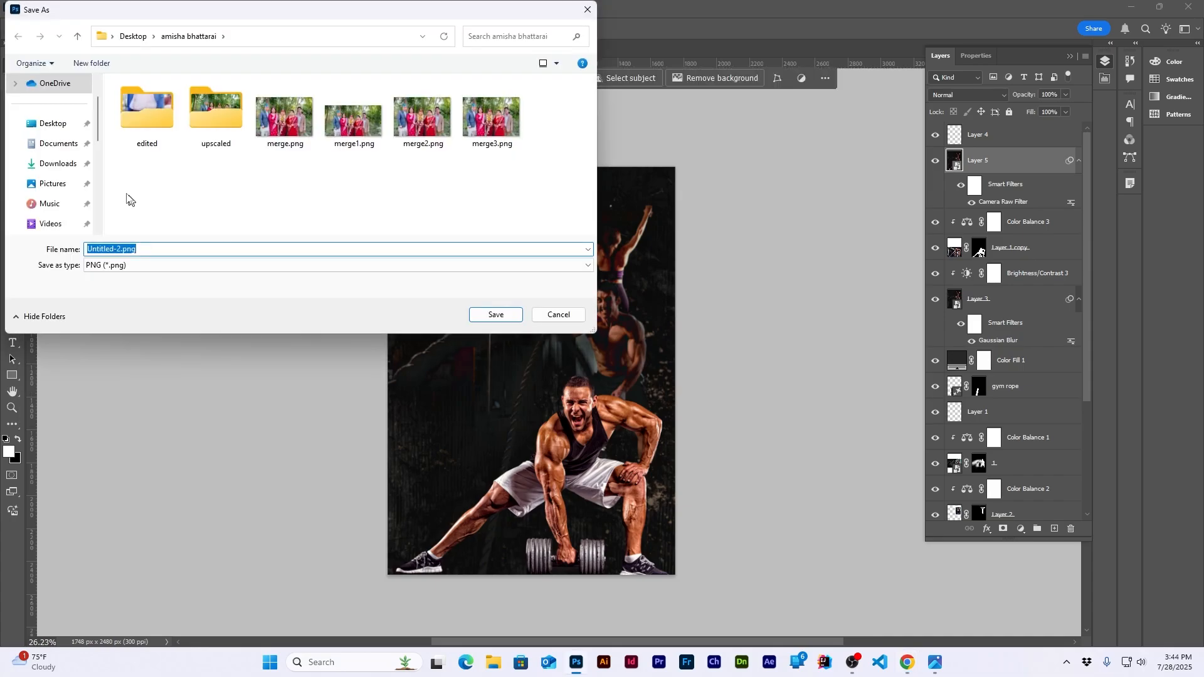
left_click(53, 124)
type("gym backgroun")
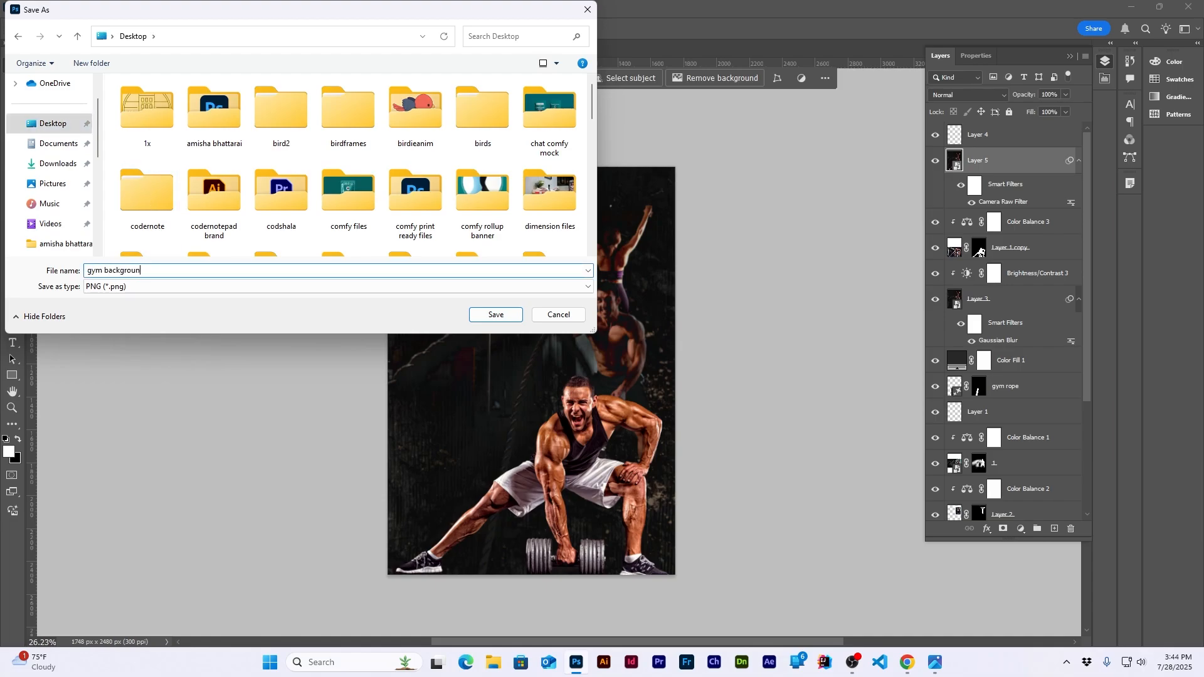
type("d")
left_click(495, 314)
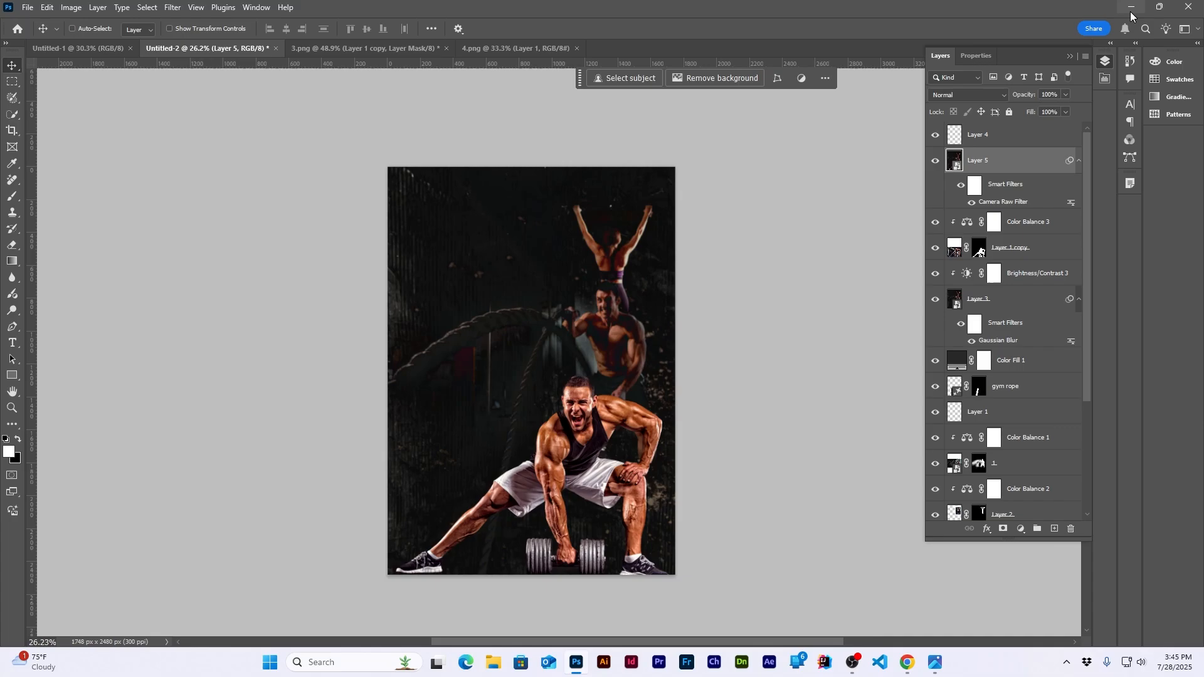
Step: Leave Photoshop, close the old Canva design, and move the exported gym background image to a free spot on the desktop
left_click(1190, 7)
left_click(594, 244)
left_click(594, 243)
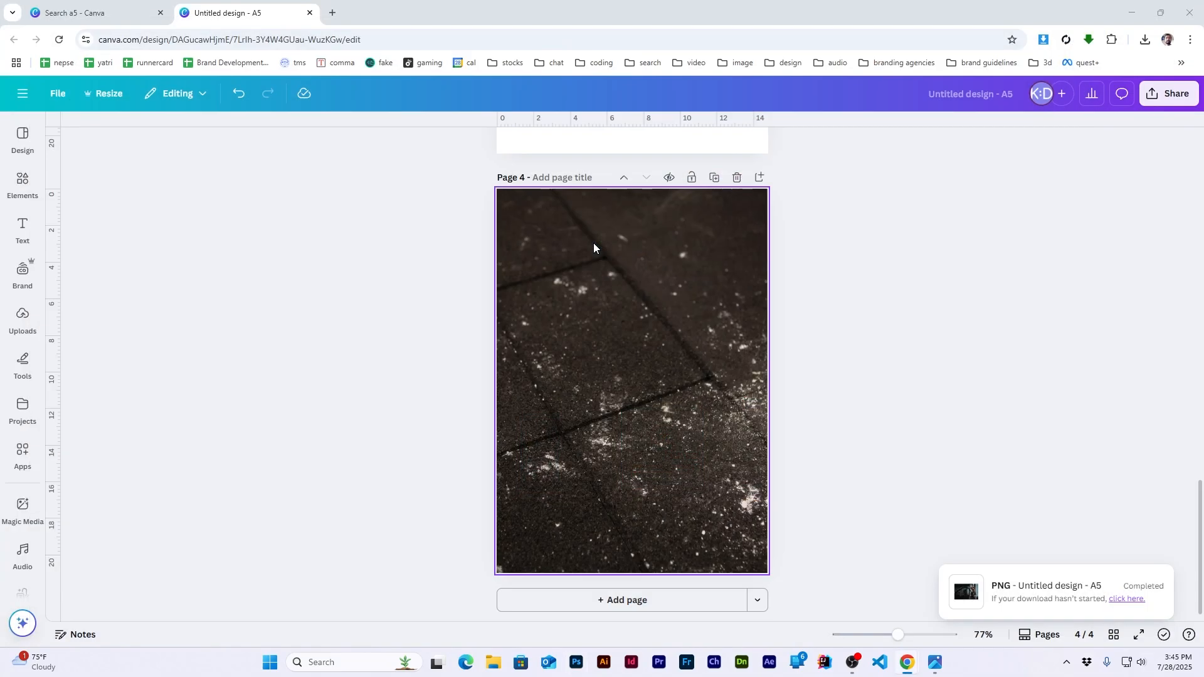
left_click(88, 7)
left_click(226, 12)
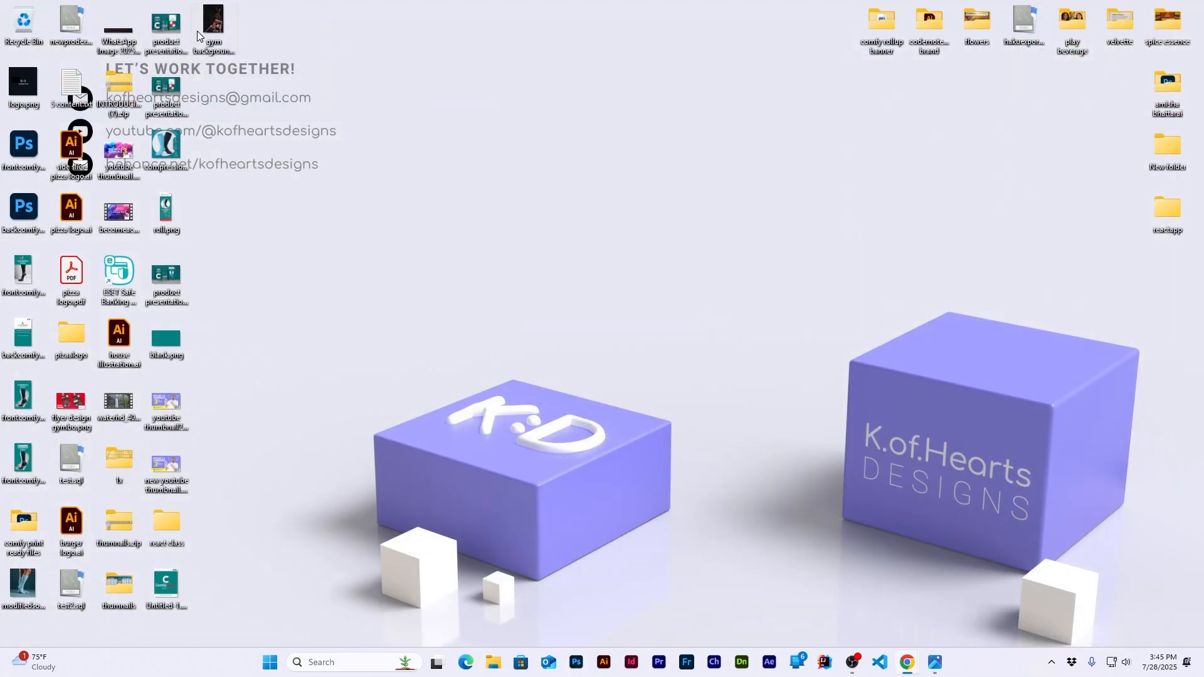
double_click(197, 31)
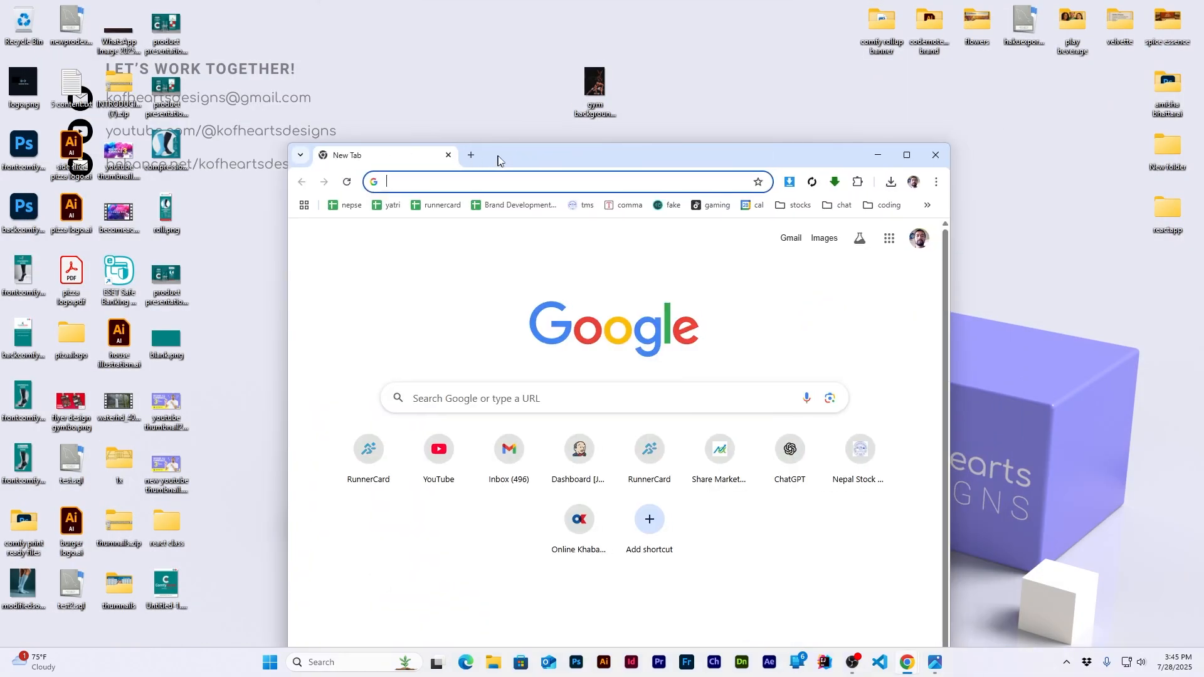
Step: Go to canva.com in a maximized Chrome window and create a blank Document (A5 Portrait) design
double_click(466, 149)
type("canva.com")
key("Return")
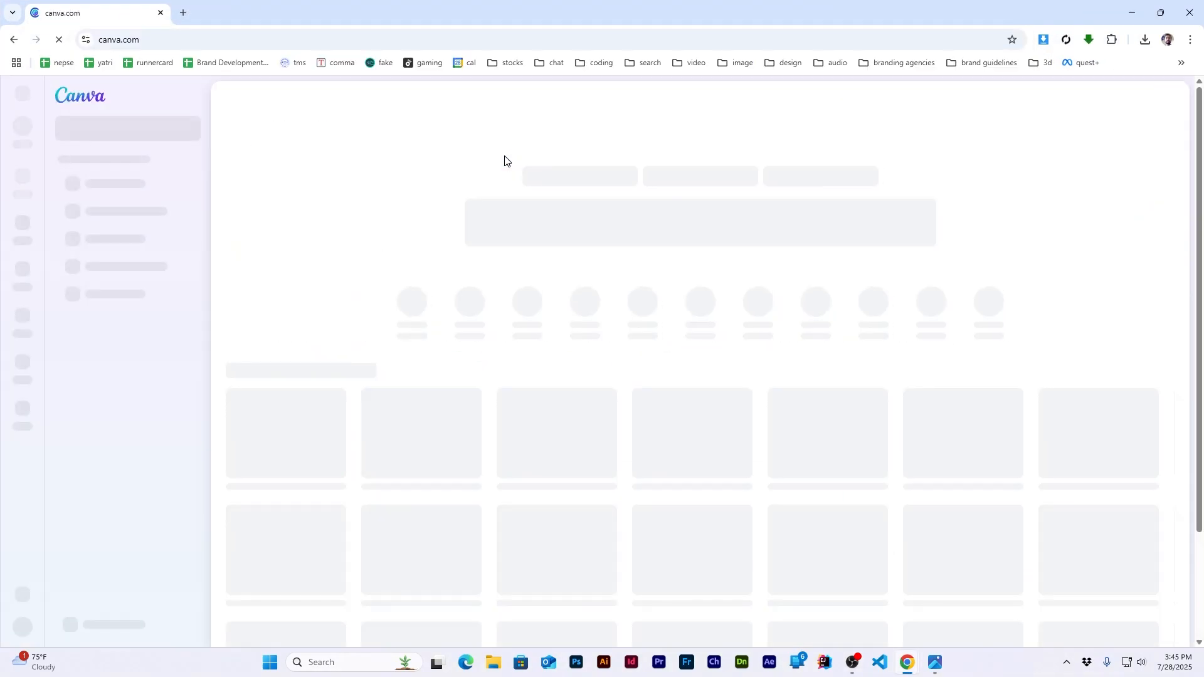
left_click(23, 126)
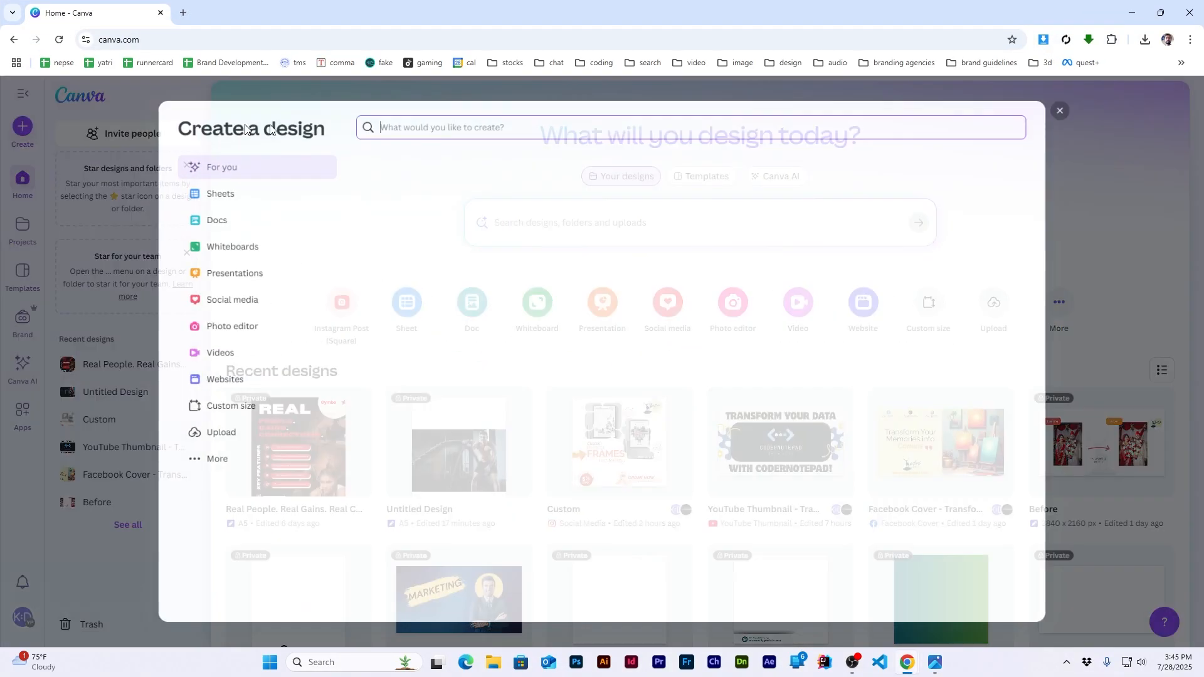
type("a5")
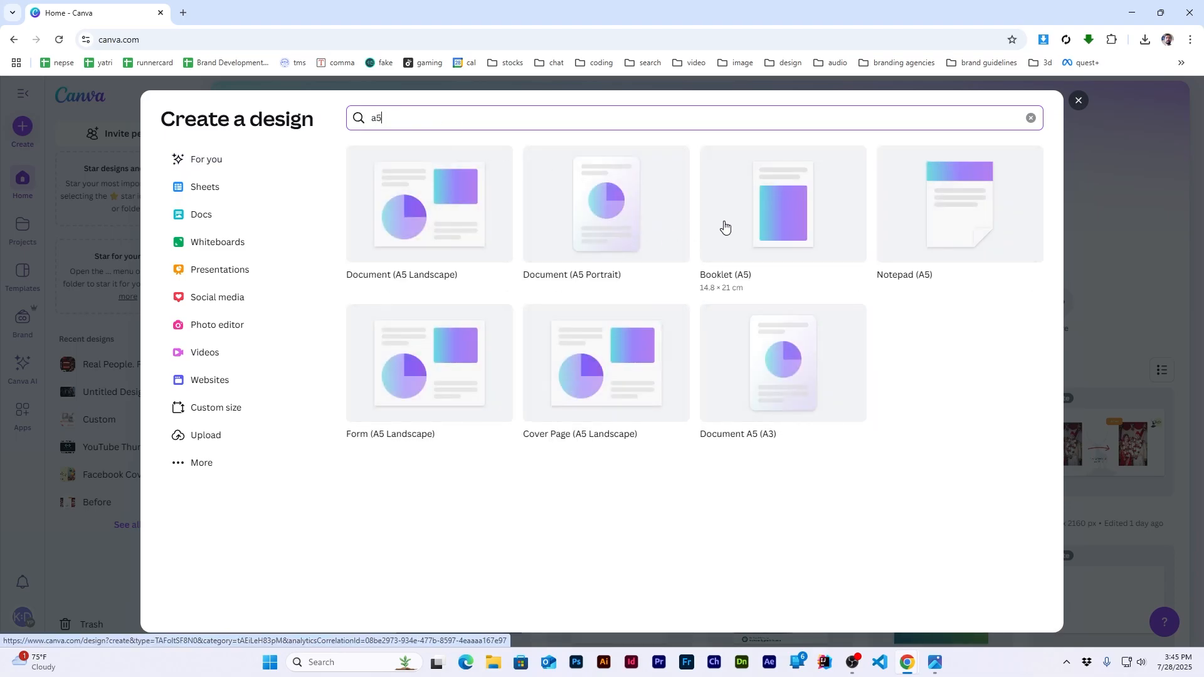
left_click(620, 229)
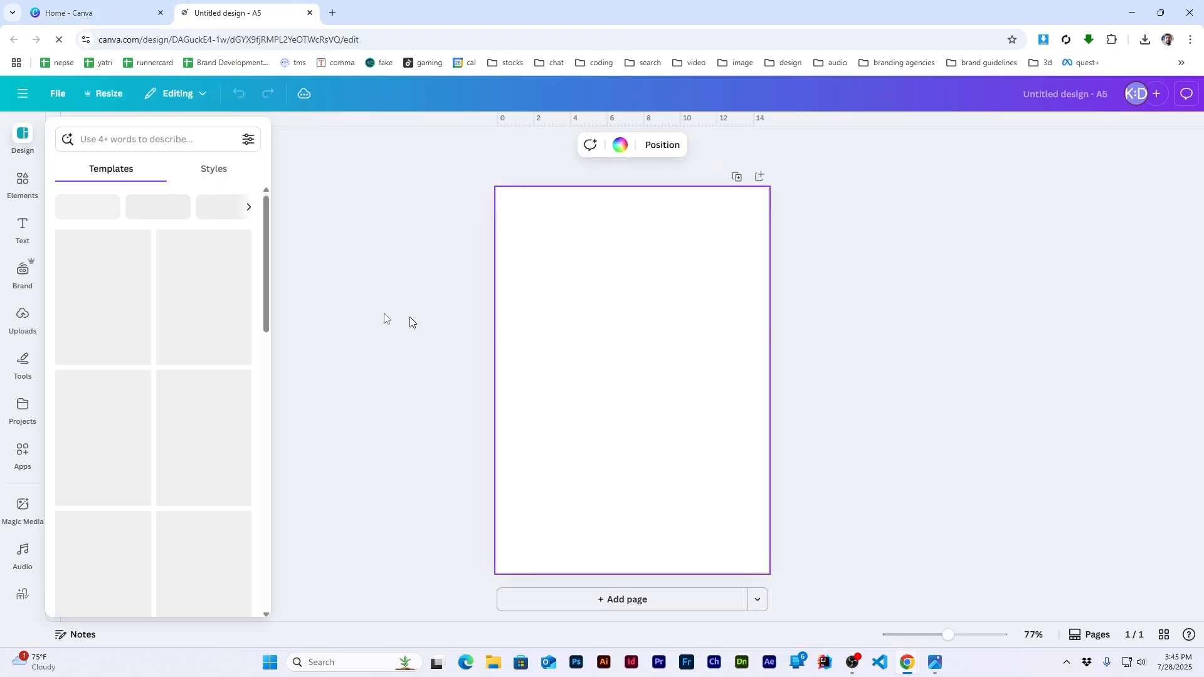
Step: Upload gym background.png from the Desktop to the Canva design's uploads
left_click(23, 320)
left_click(144, 164)
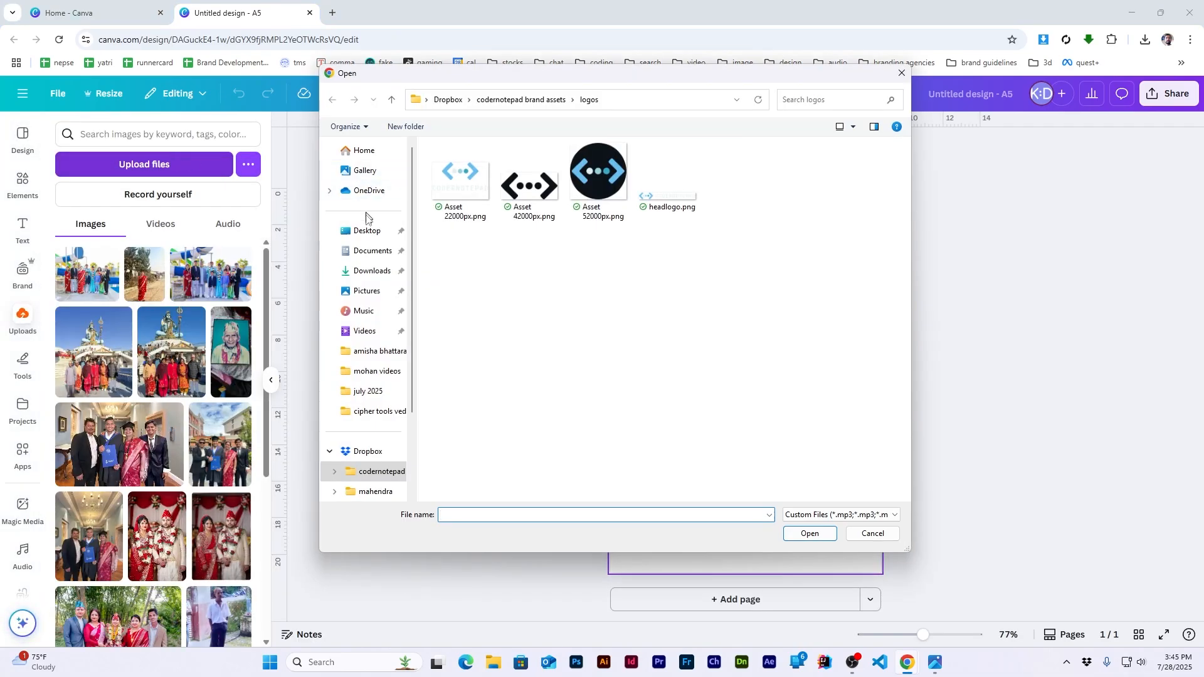
left_click(366, 230)
scroll(637, 253, "down", 10)
left_click(543, 179)
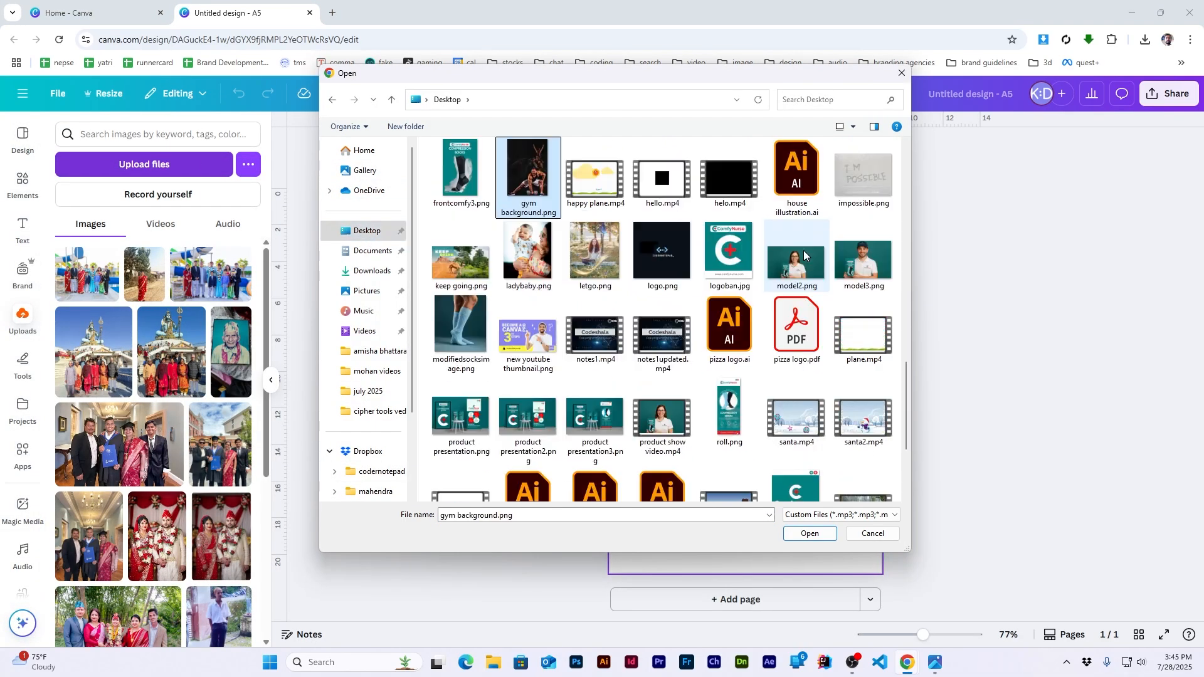
double_click(543, 179)
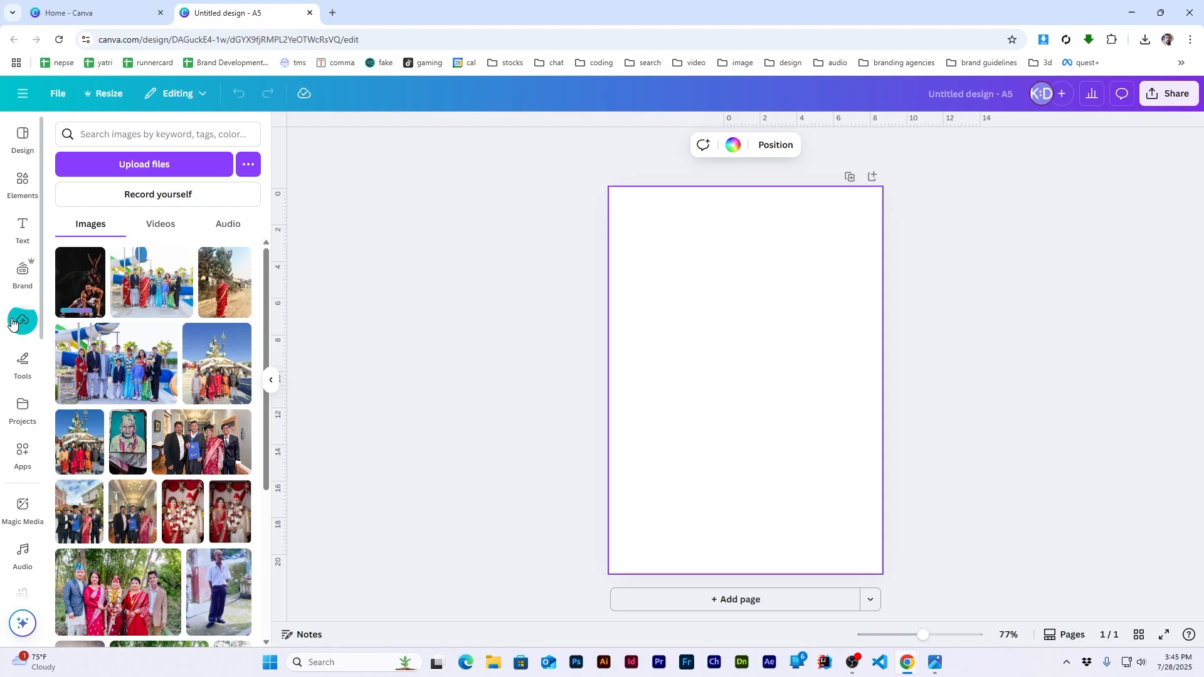
Step: Place the uploaded gym background image as the page's background and duplicate the page
left_click(60, 303)
right_click(783, 354)
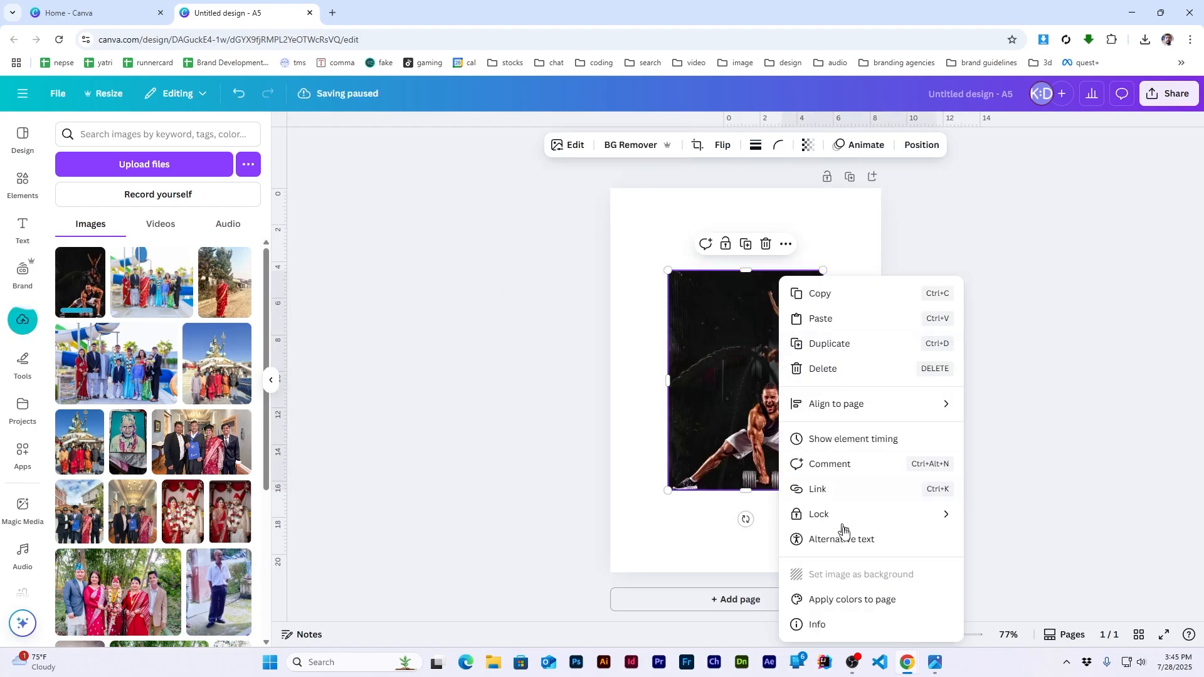
left_click(863, 574)
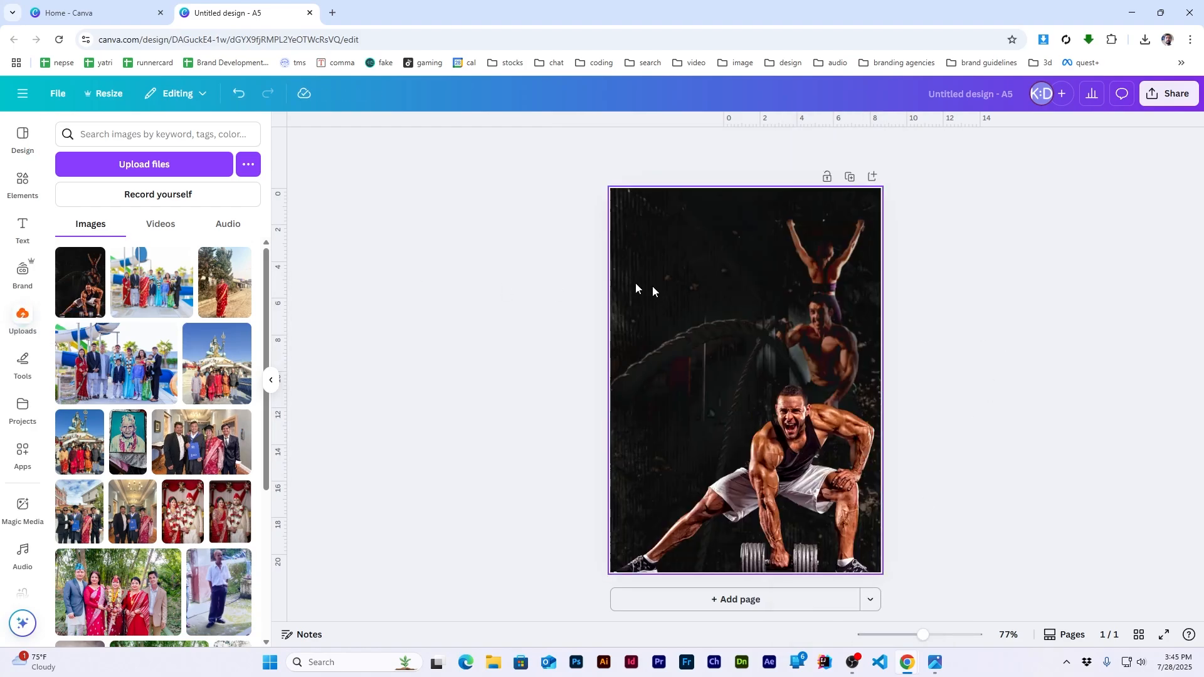
left_click(271, 379)
left_click(737, 177)
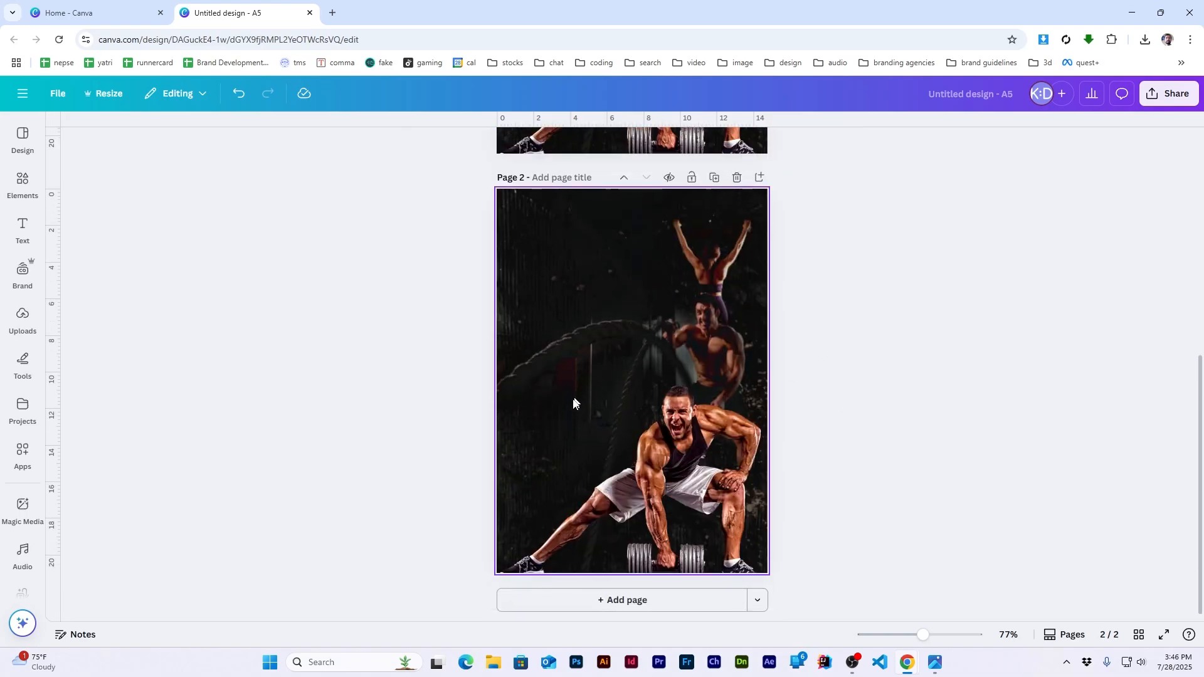
Step: Erase the front athlete from the page 2 background with Magic Eraser, selecting him as a whole object
left_click(706, 477)
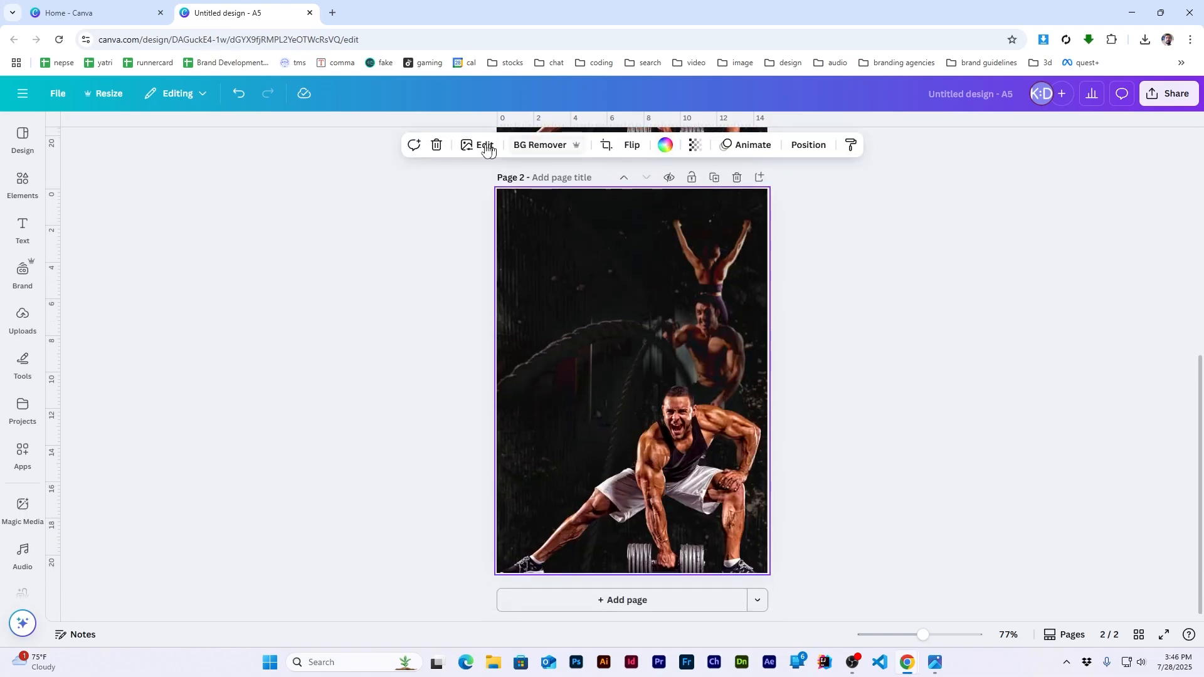
double_click(519, 351)
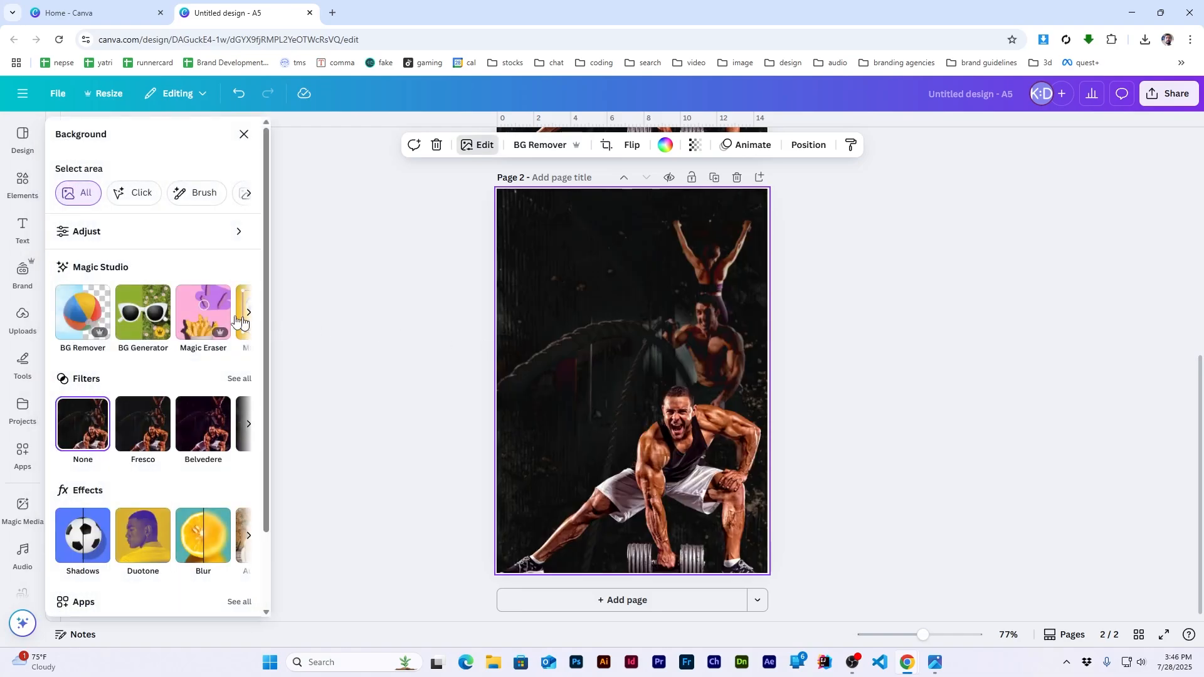
left_click(216, 317)
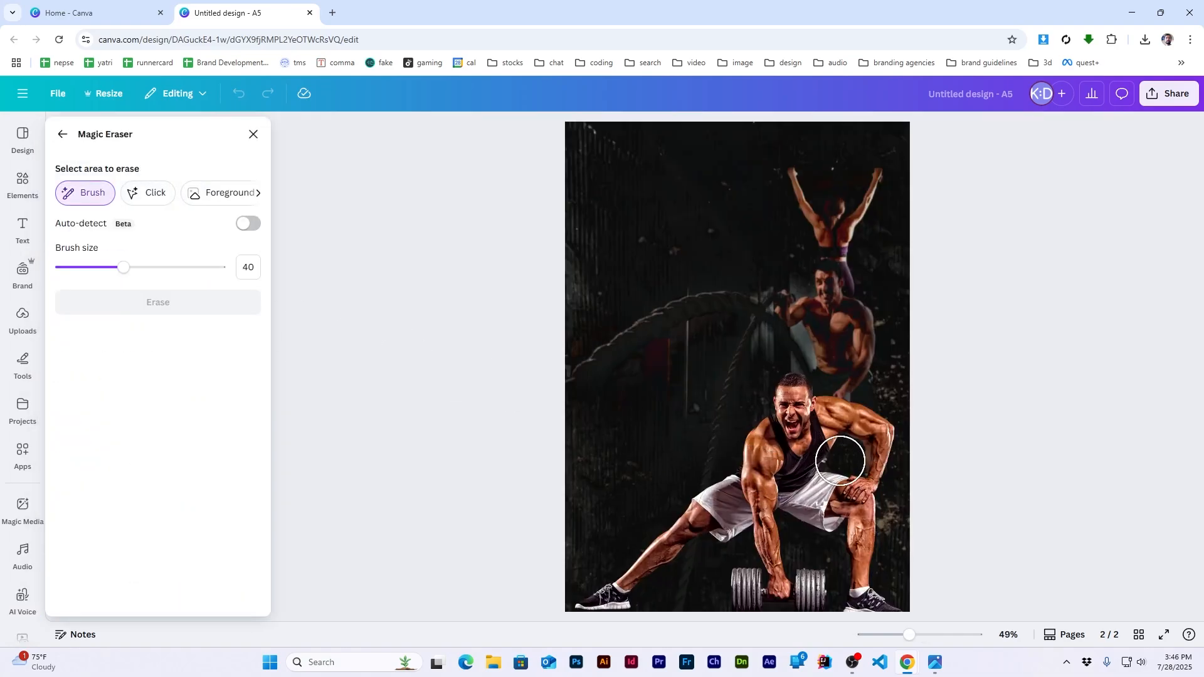
left_click(142, 192)
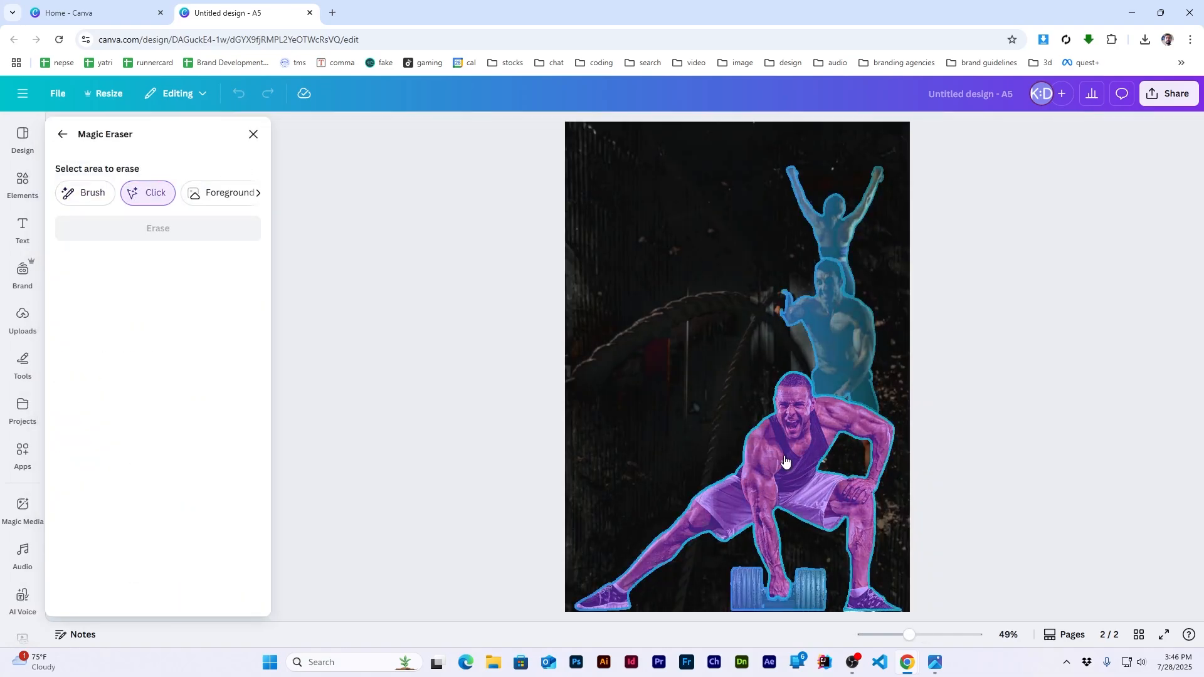
left_click(784, 463)
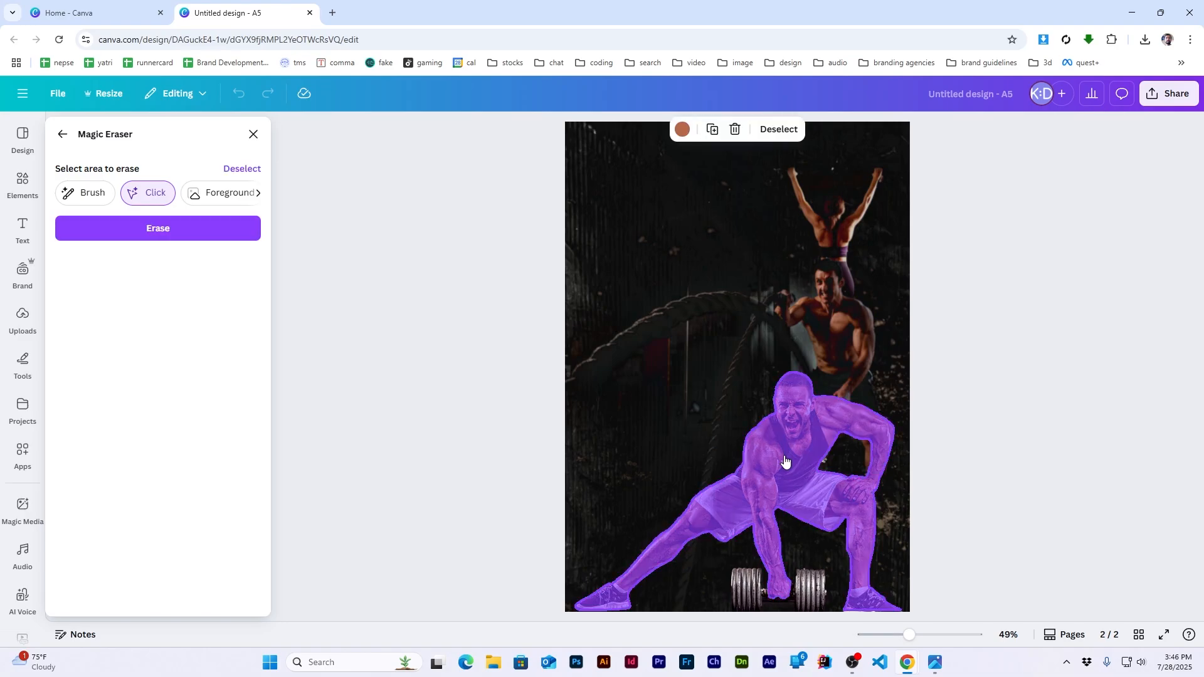
left_click(250, 230)
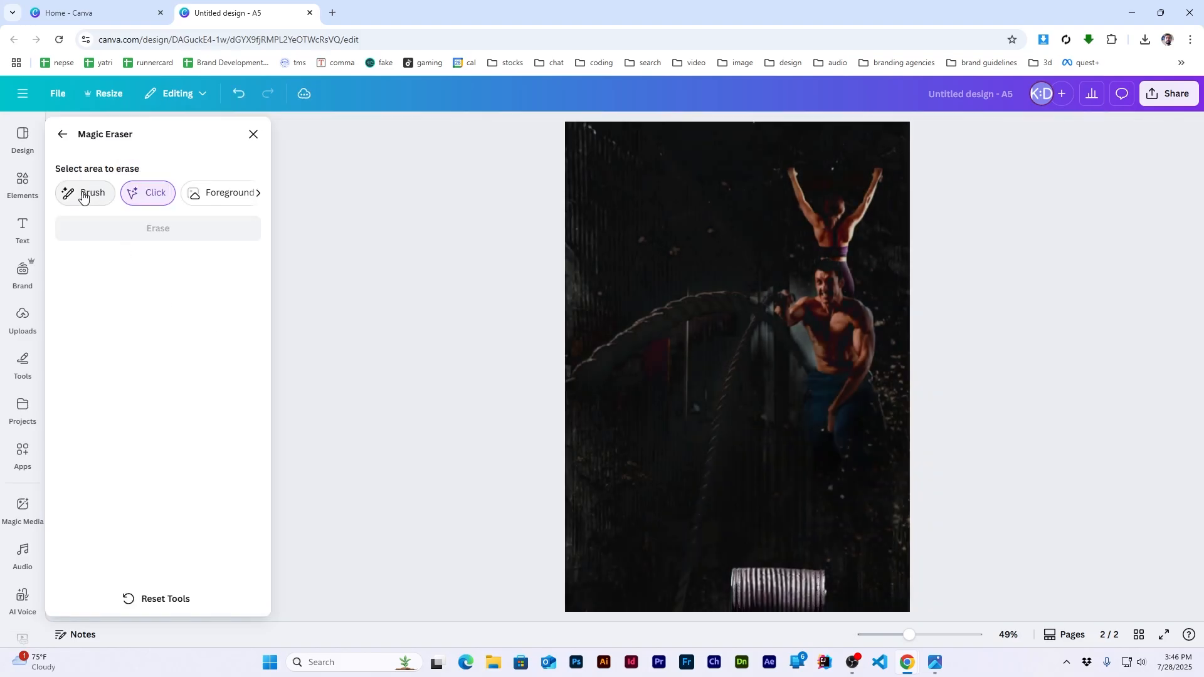
Step: Erase the leftover dumbbell from the page 2 background, close the image editor, and compare both pages
left_click(792, 590)
left_click(150, 228)
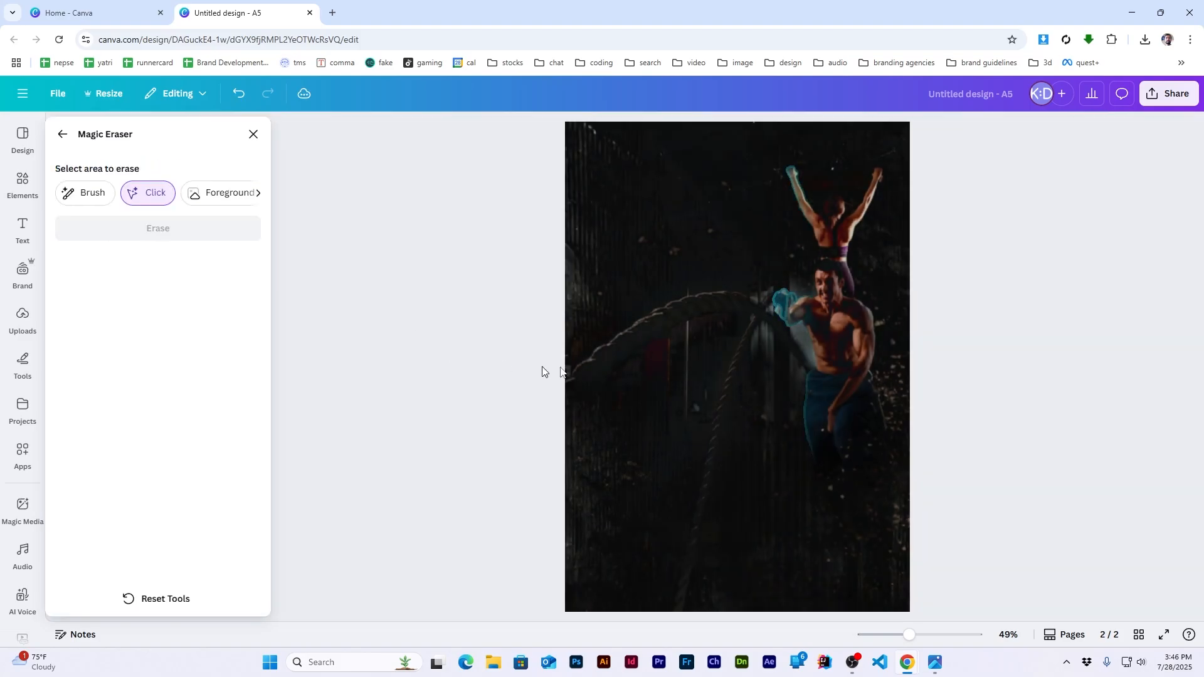
left_click(62, 133)
left_click(242, 135)
scroll(359, 244, "up", 6)
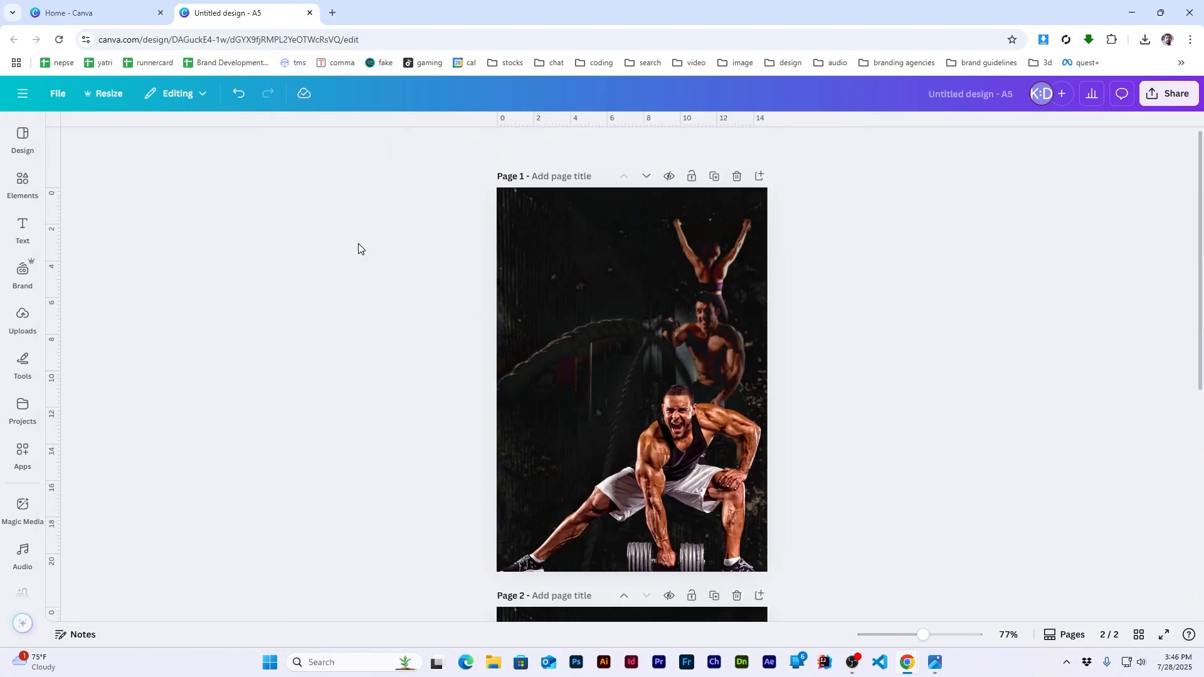
scroll(358, 244, "down", 6)
scroll(359, 245, "up", 6)
Step: Add a heading reading "REAL" to page 1 and place it in the upper-left area of the flyer
scroll(595, 291, "up", 1)
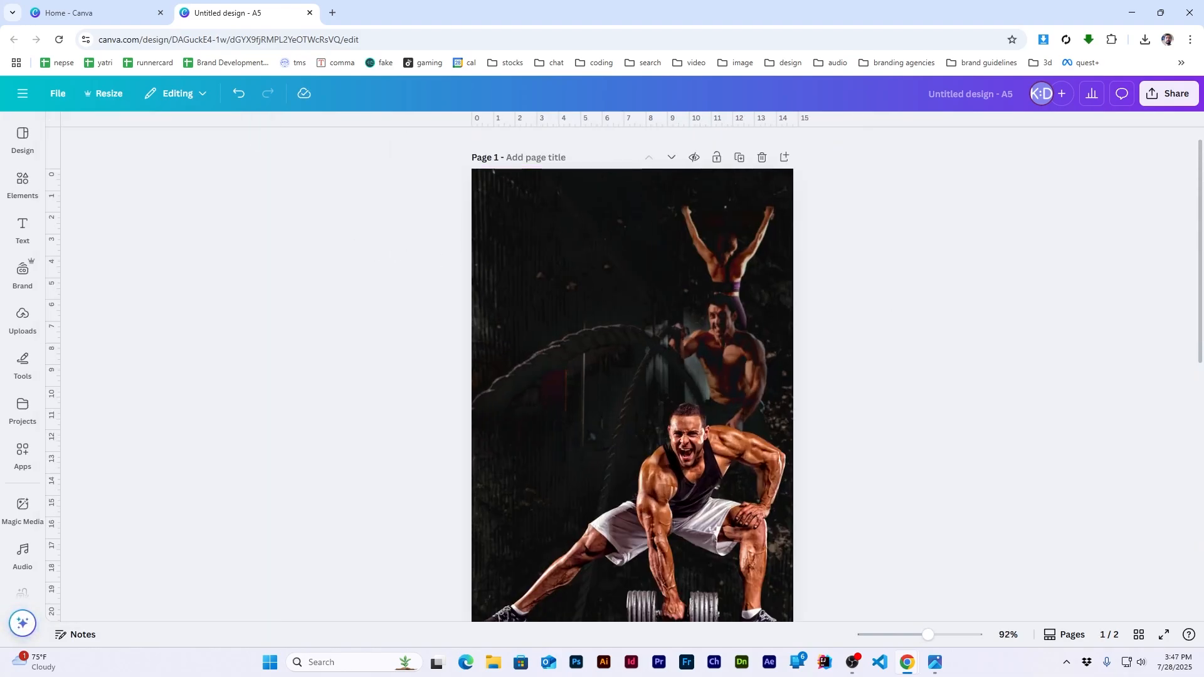
scroll(547, 244, "up", 4)
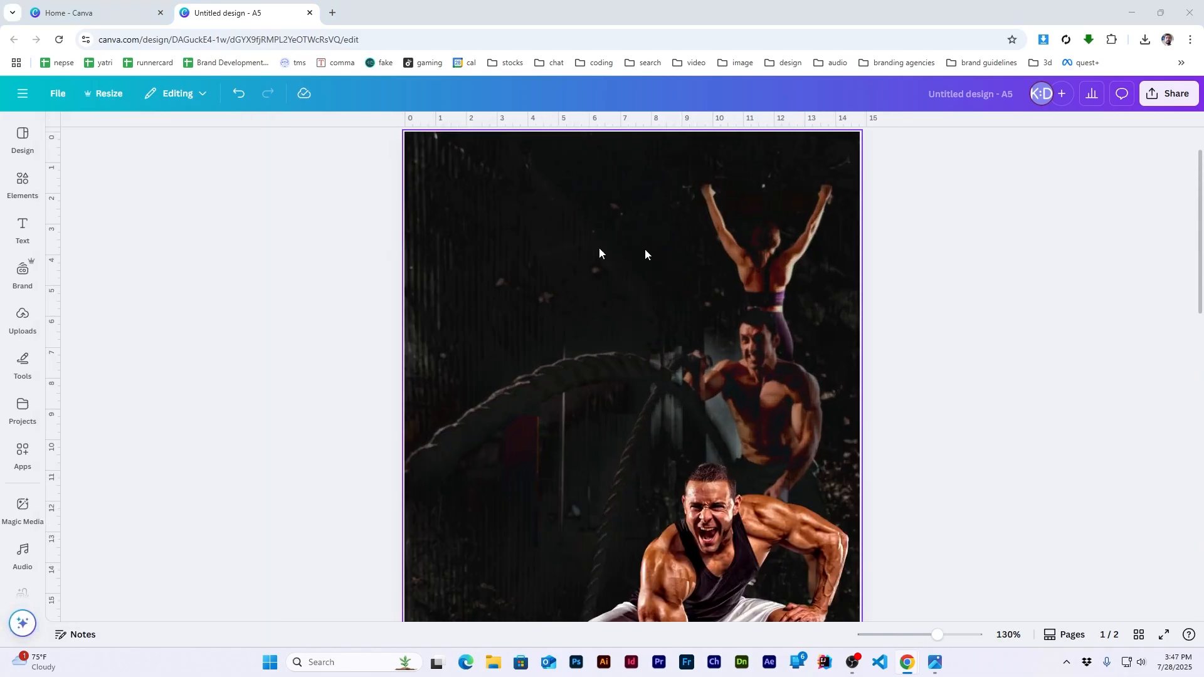
left_click(23, 231)
left_click(128, 428)
type("REAL")
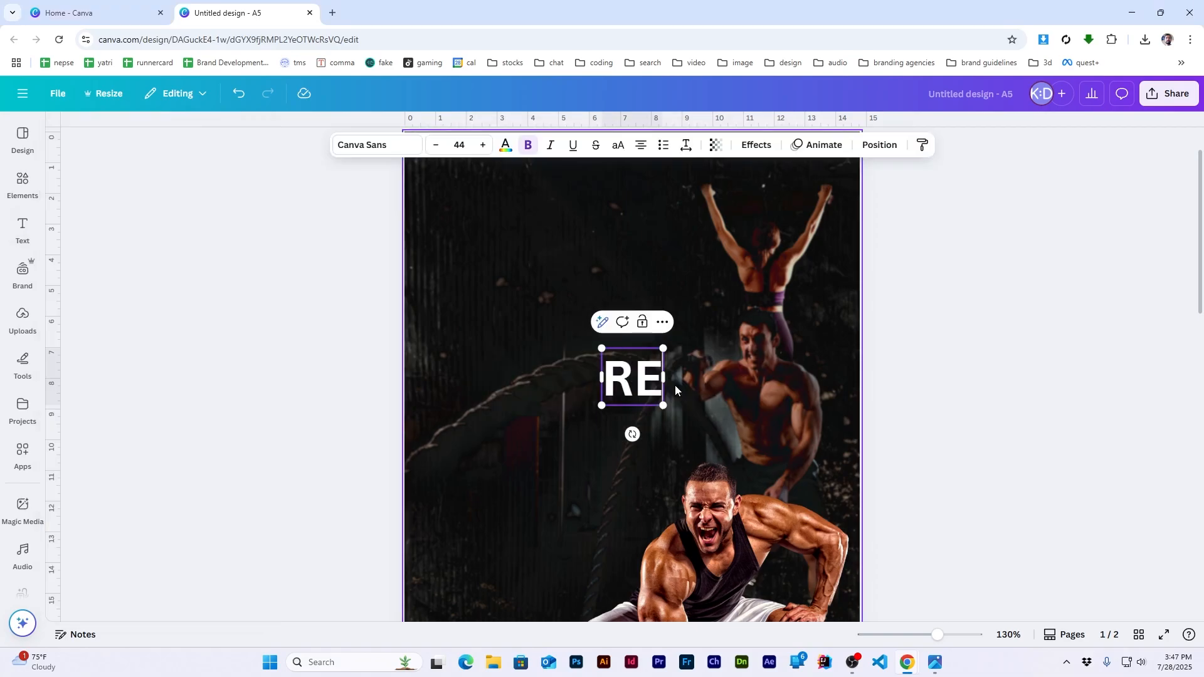
key("Escape")
scroll(808, 391, "down", 2)
left_click_drag(618, 402, 520, 261)
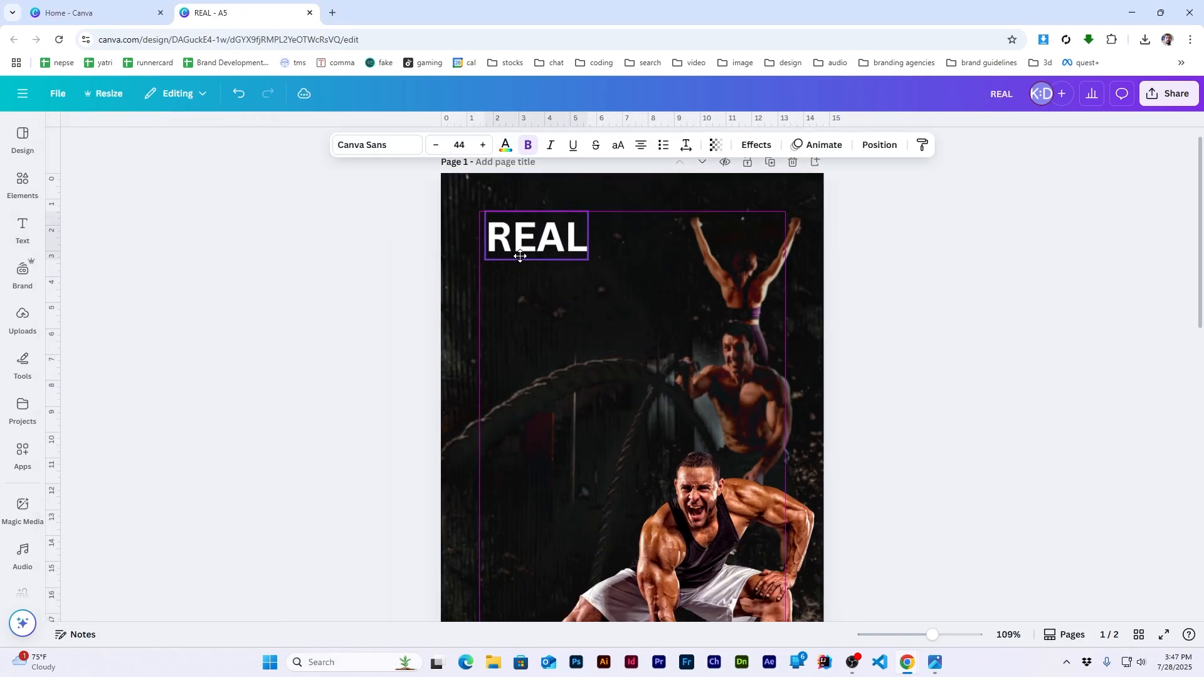
scroll(443, 255, "down", 3)
left_click(444, 255)
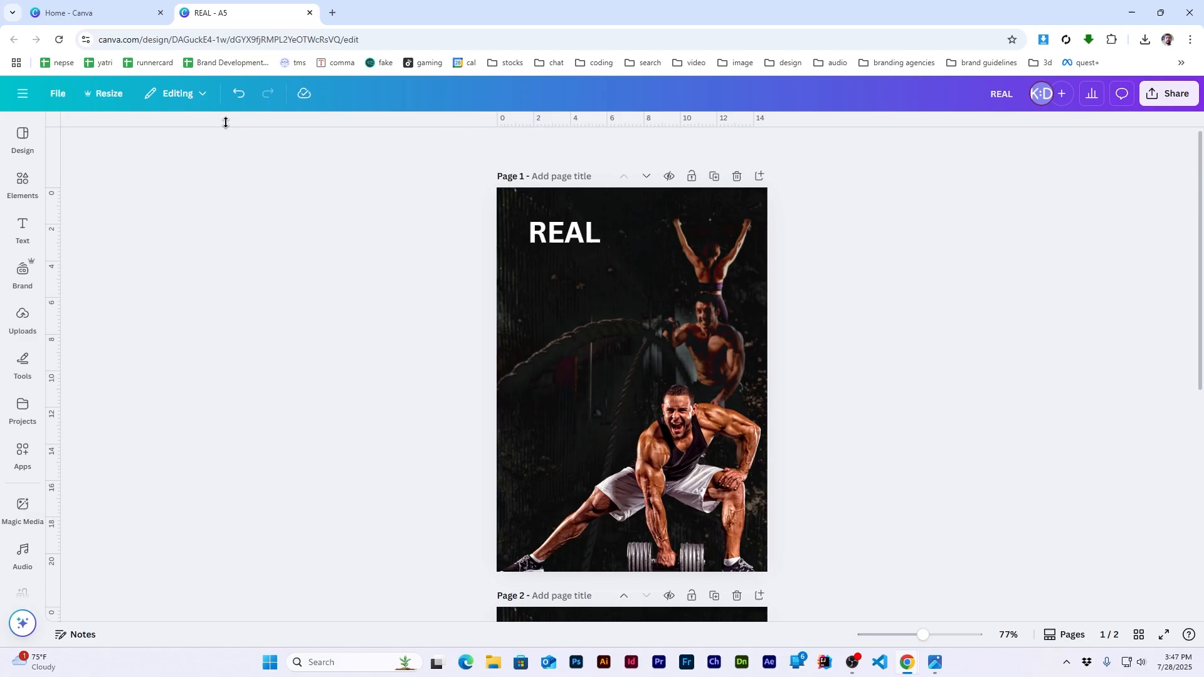
Step: Add custom guides with 1 column, 0 cm gap, 0 rows, and 0.7 cm margins for both columns and rows
left_click(58, 94)
left_click(143, 250)
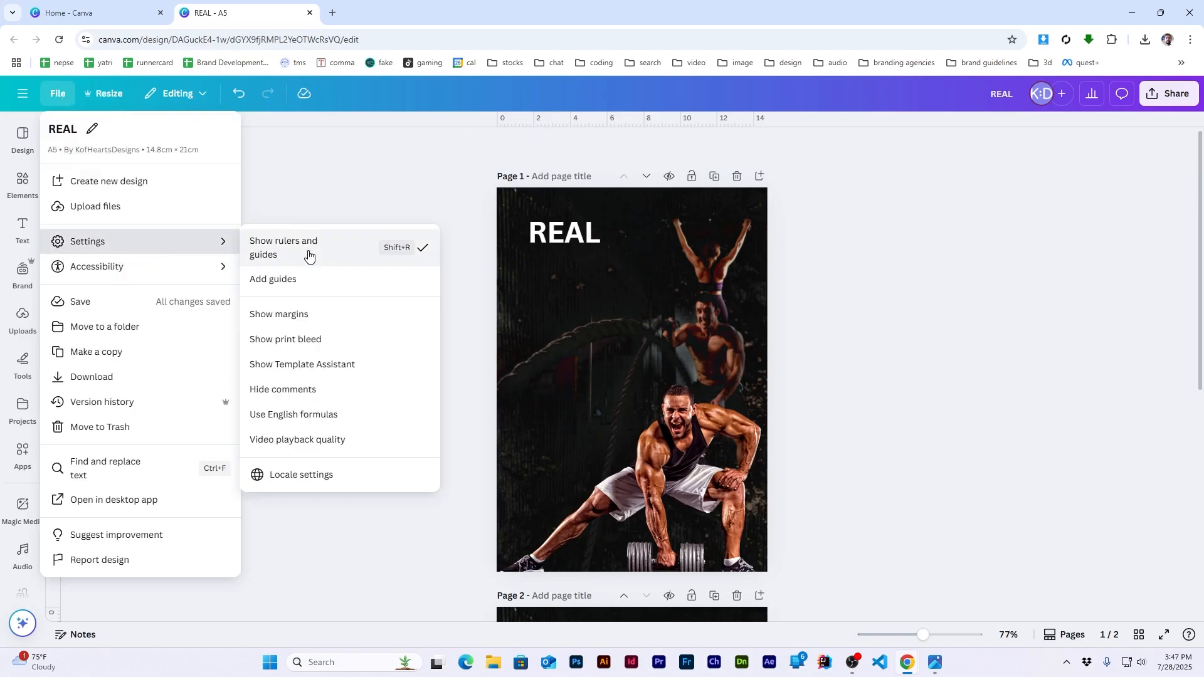
left_click(274, 279)
left_click(227, 186)
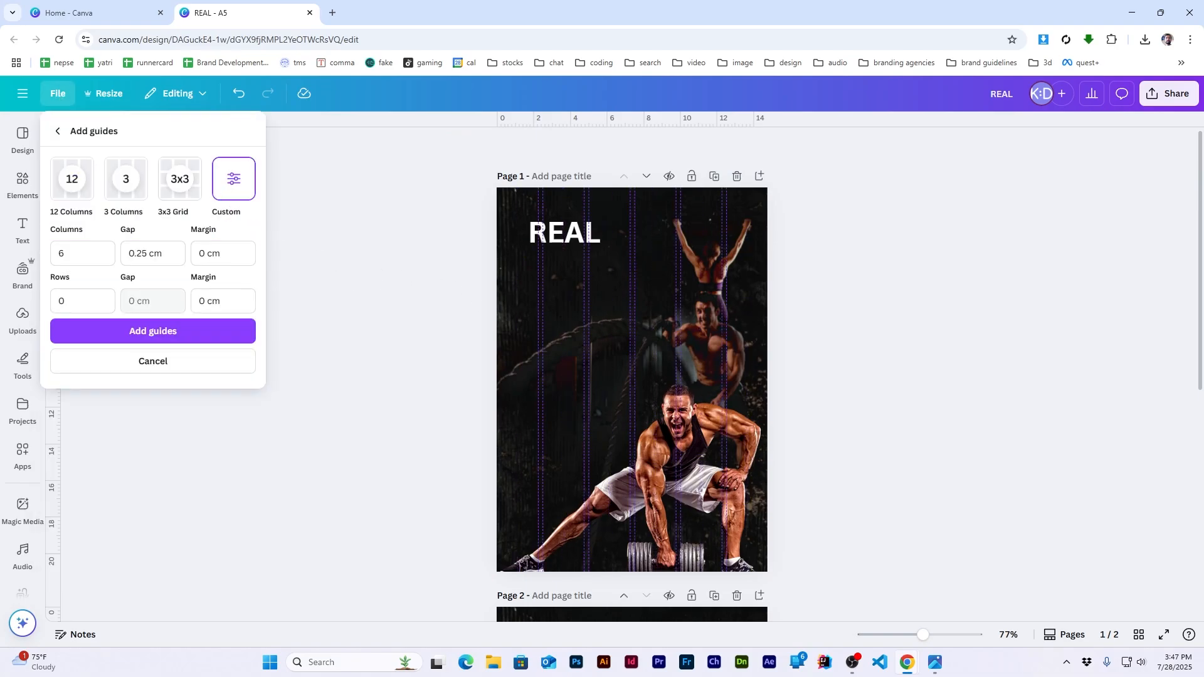
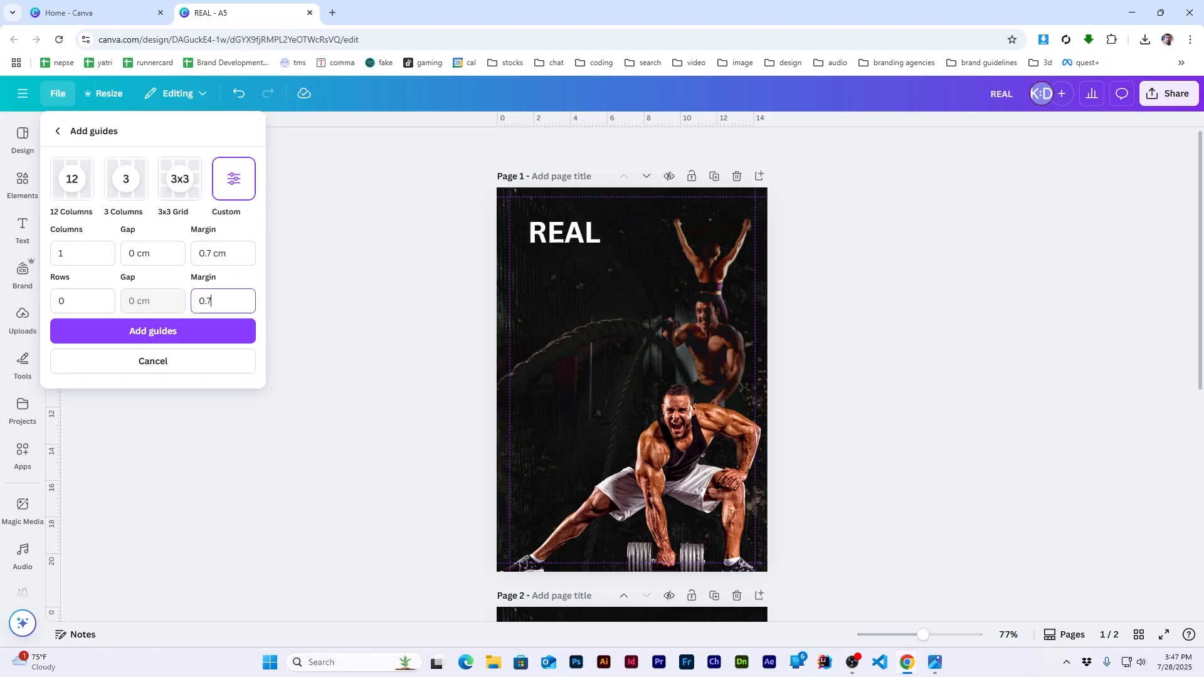
left_click(205, 339)
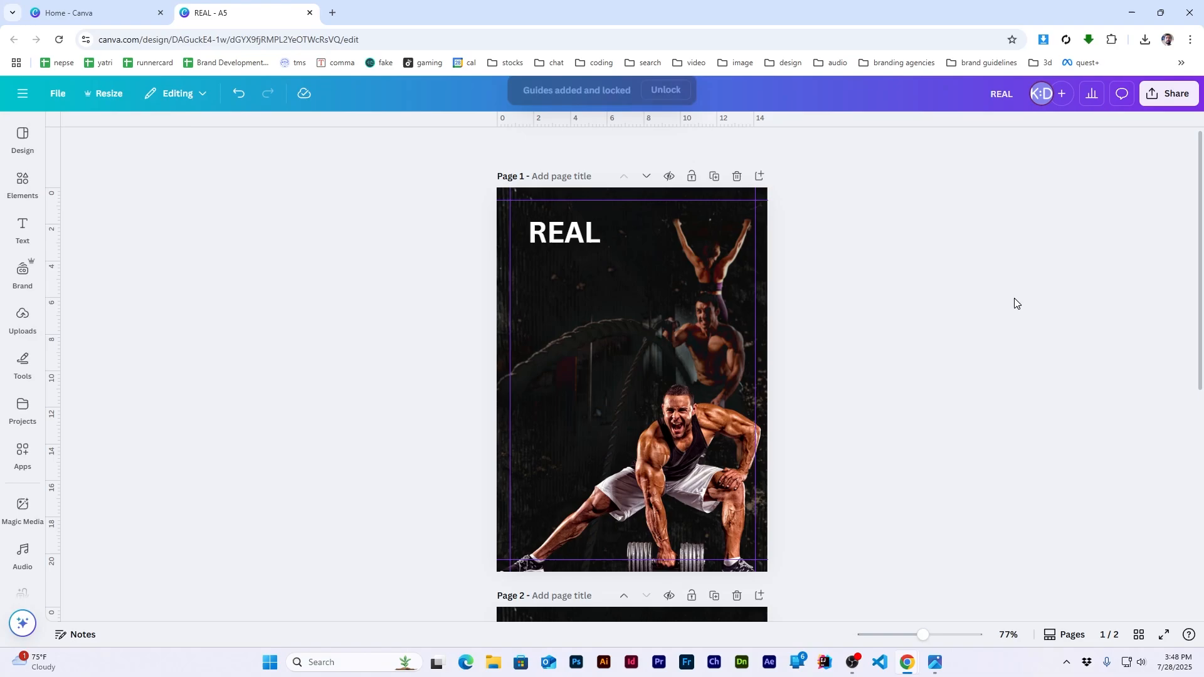
Step: Set the font of the REAL heading on page 1 to Bernoru Expanded
scroll(623, 341, "down", 5)
scroll(612, 343, "up", 5)
scroll(608, 336, "up", 2)
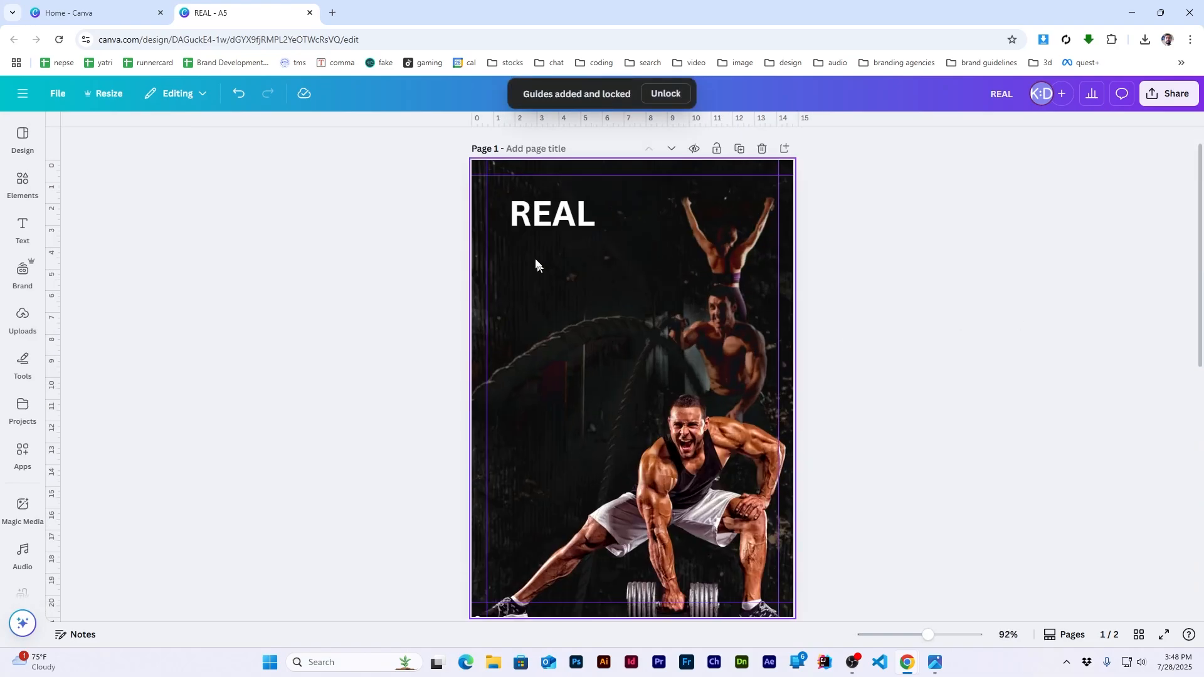
left_click(543, 223)
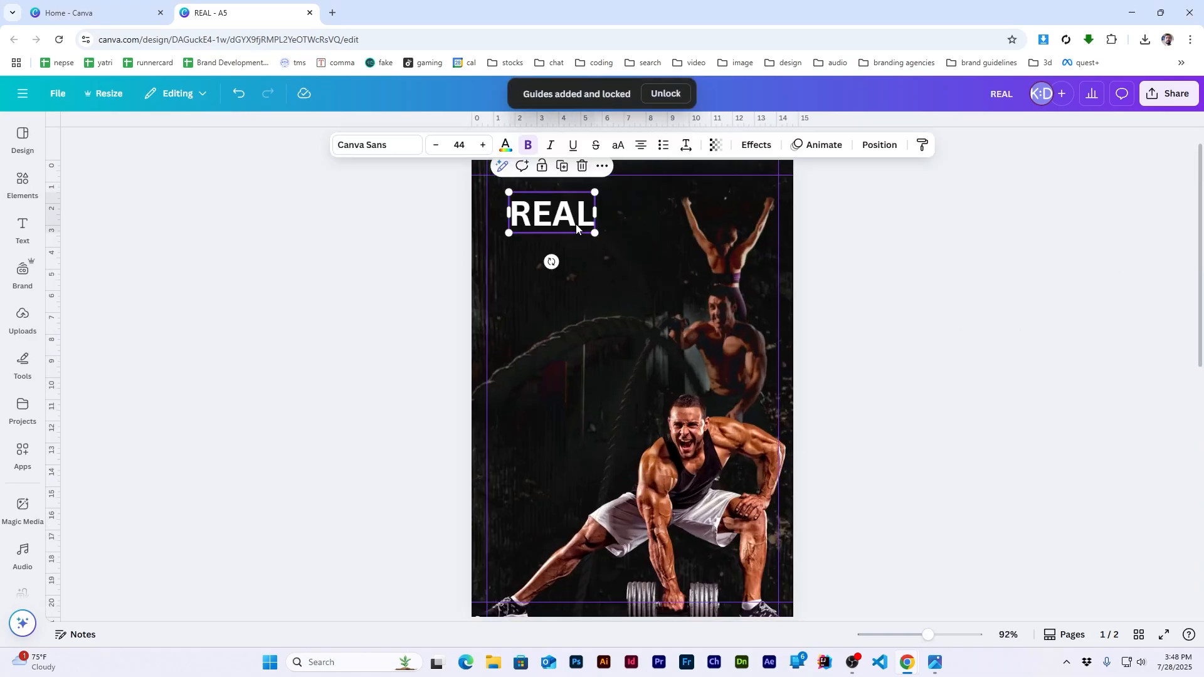
left_click(377, 145)
scroll(157, 464, "down", 2)
left_click(201, 426)
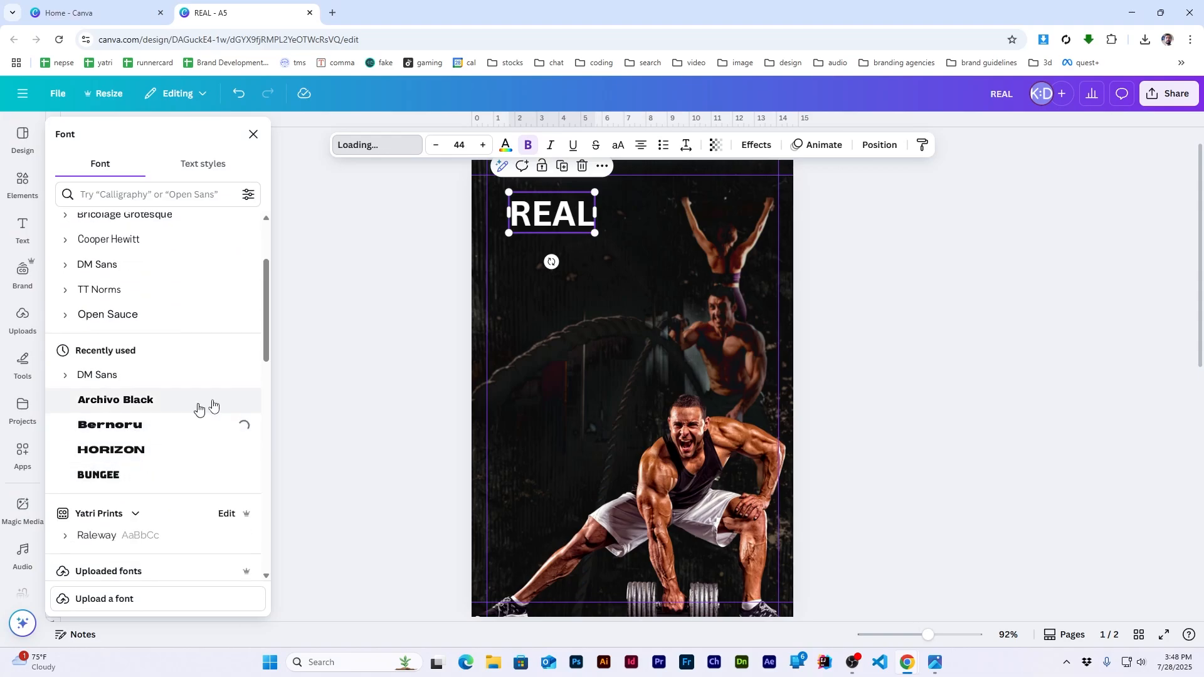
left_click(913, 249)
Step: Enlarge the REAL heading to size 55.7, reposition it, and place a duplicate directly below it
left_click_drag(546, 216, 560, 228)
left_click_drag(631, 245, 556, 319)
left_click(876, 279)
scroll(650, 293, "up", 1)
left_click(817, 290)
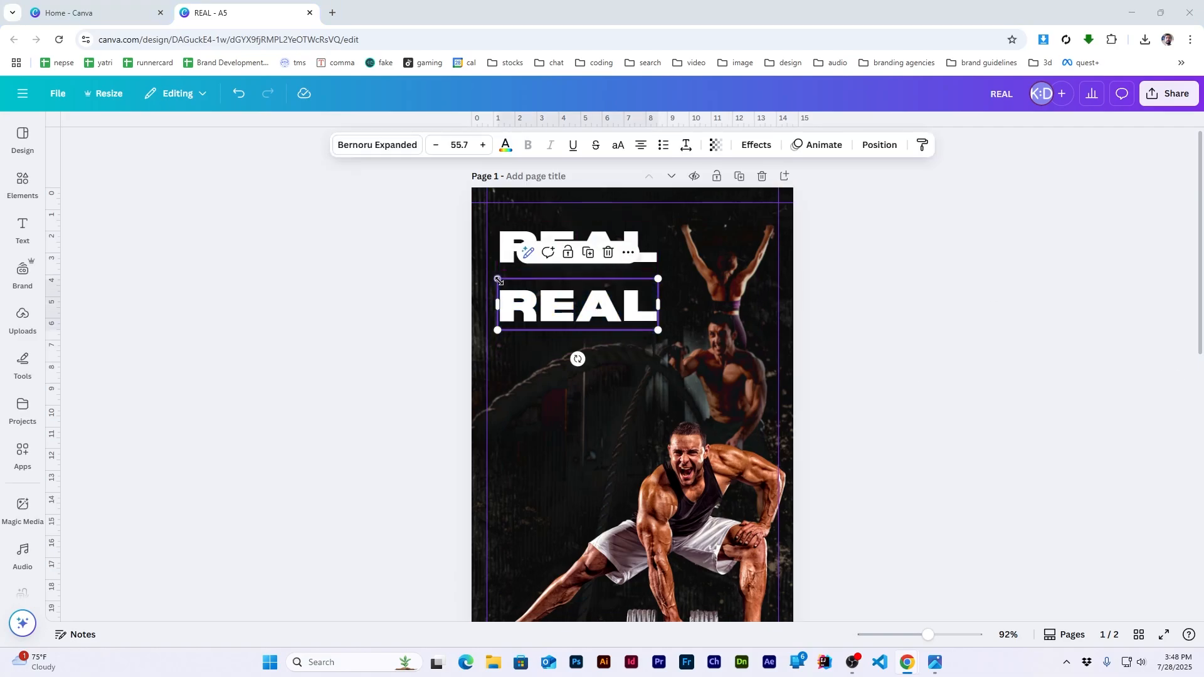
Step: Replace the duplicated heading's text with "people" and switch it to uppercase
double_click(595, 315)
type("people")
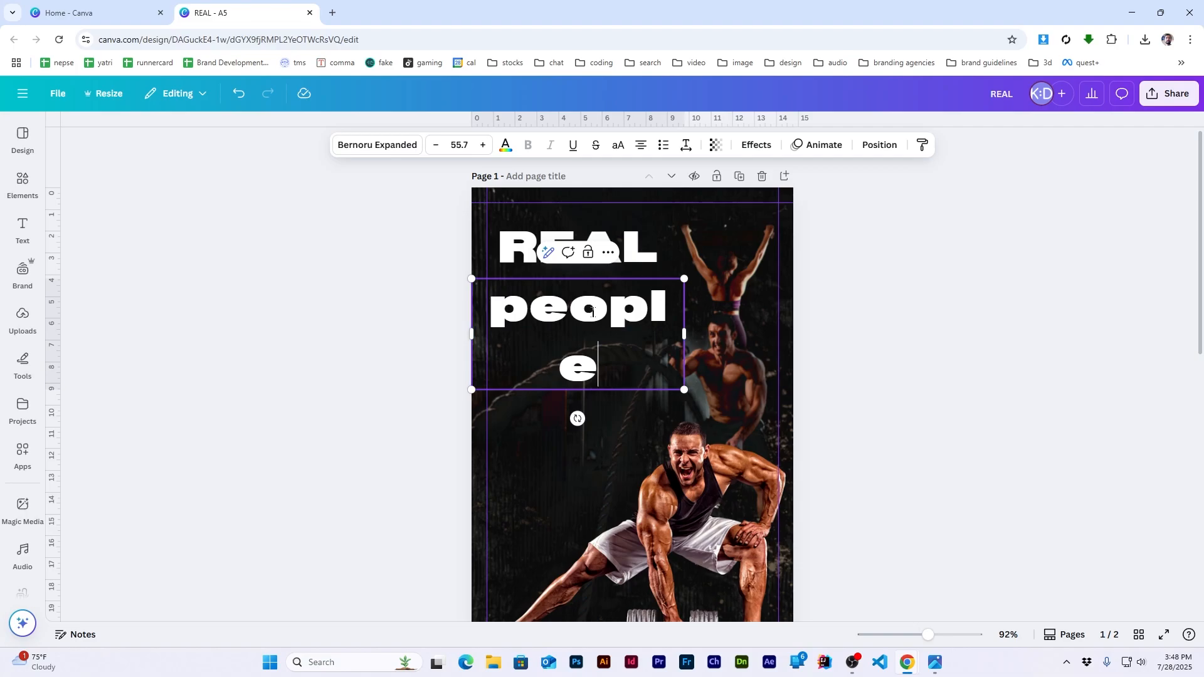
key("ctrl+a")
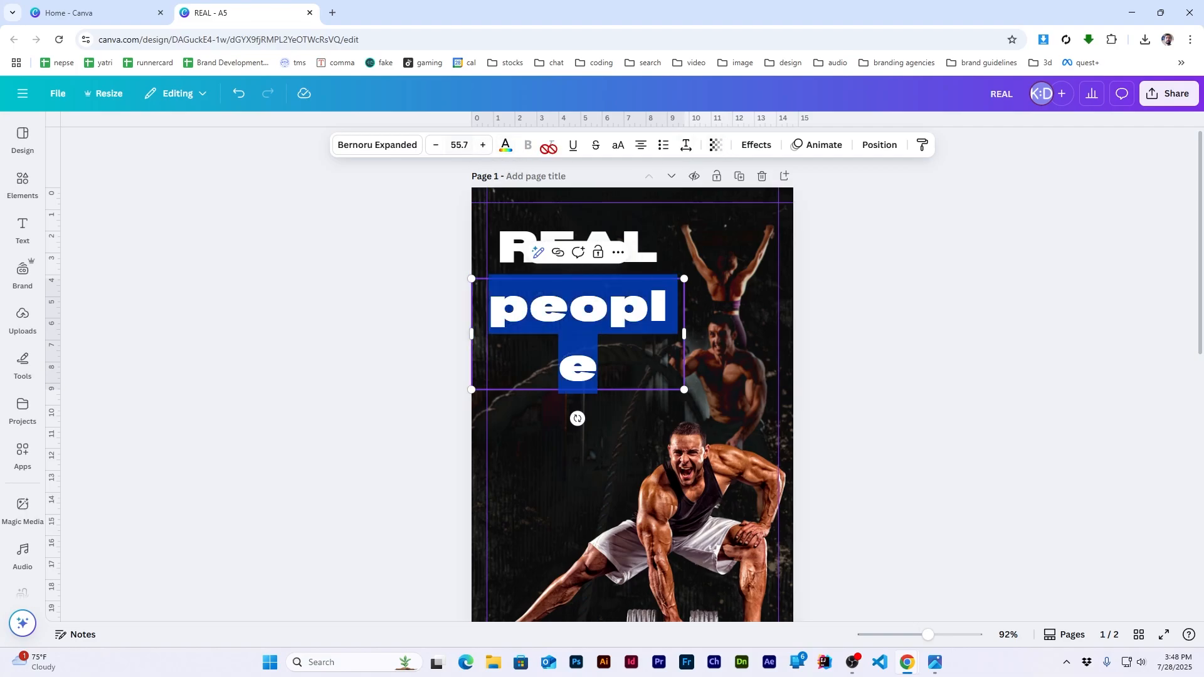
left_click(617, 145)
Step: Reduce the PEOPLE line to font size 28.7 and end it with a full stop
left_click(435, 145)
left_click(435, 145)
left_click(435, 145)
left_click(435, 145)
left_click(435, 145)
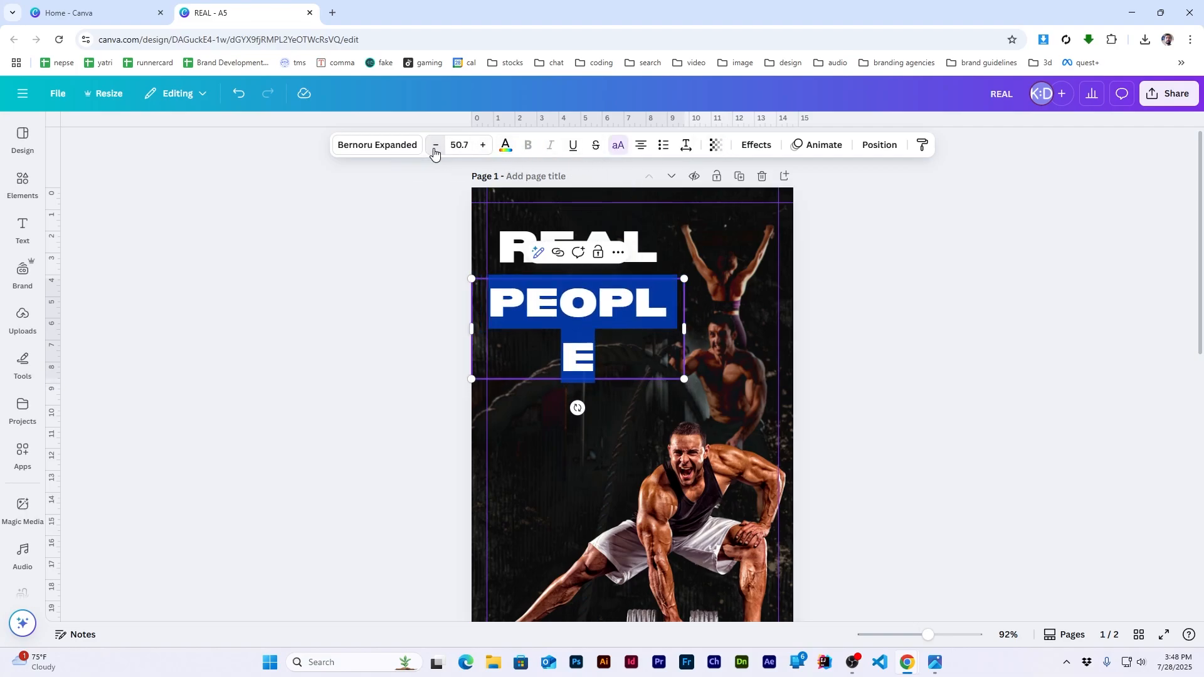
left_click(434, 145)
left_click(435, 145)
left_click(435, 145)
left_click(434, 146)
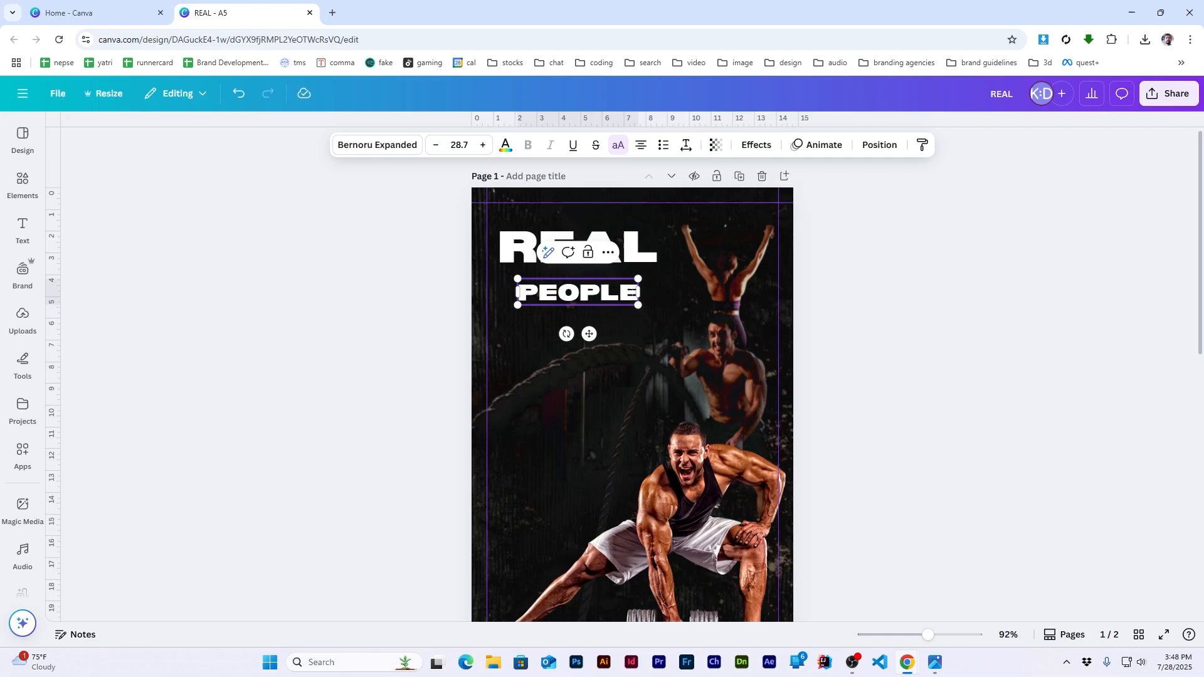
type(".")
left_click(892, 389)
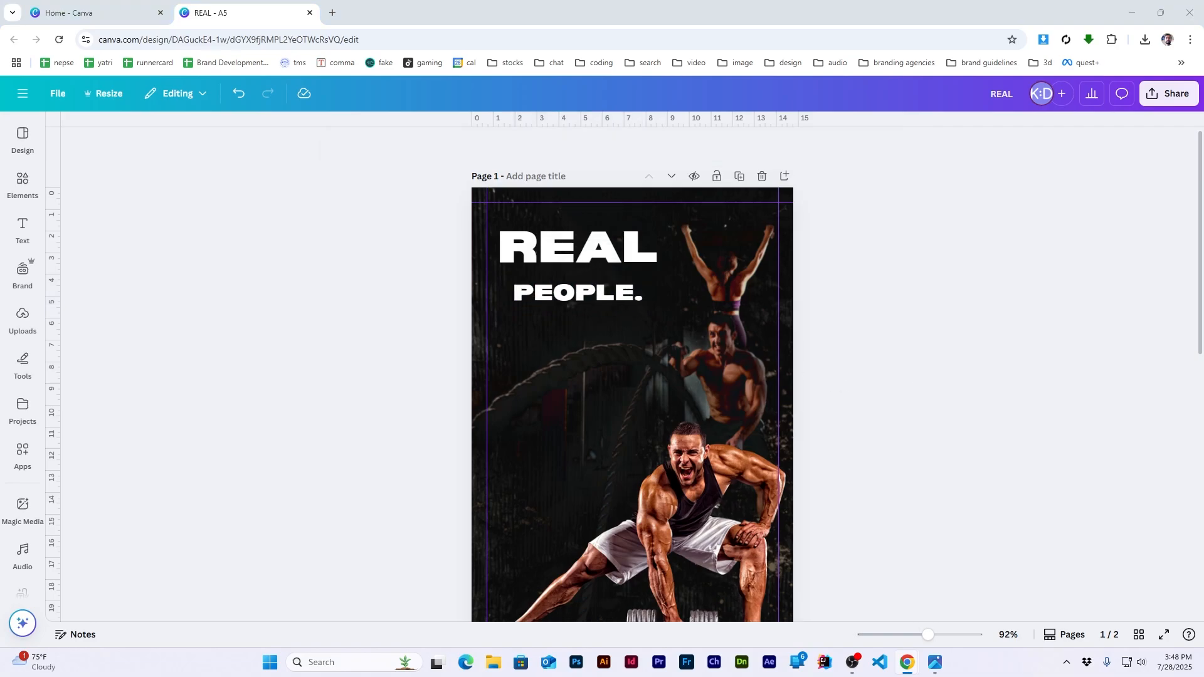
Step: Position PEOPLE. under the start of REAL and add a duplicate line below it reading "GAINS."
left_click_drag(606, 288, 571, 318)
double_click(570, 315)
type("GAINS")
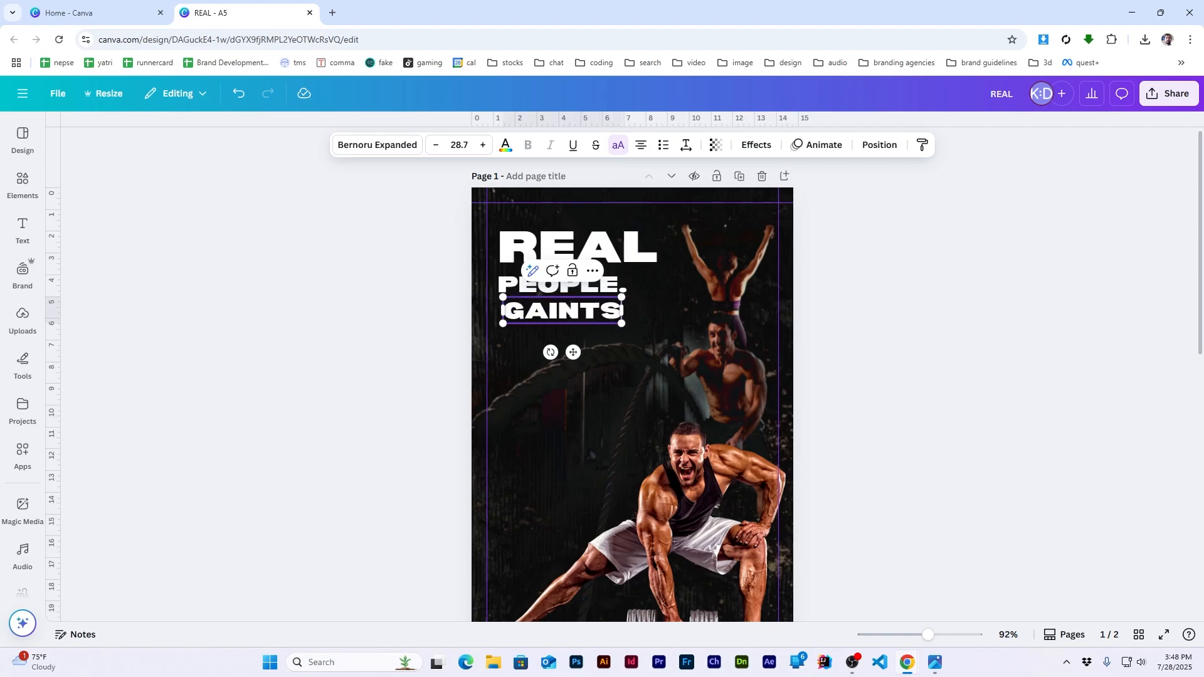
type(".")
left_click(1089, 392)
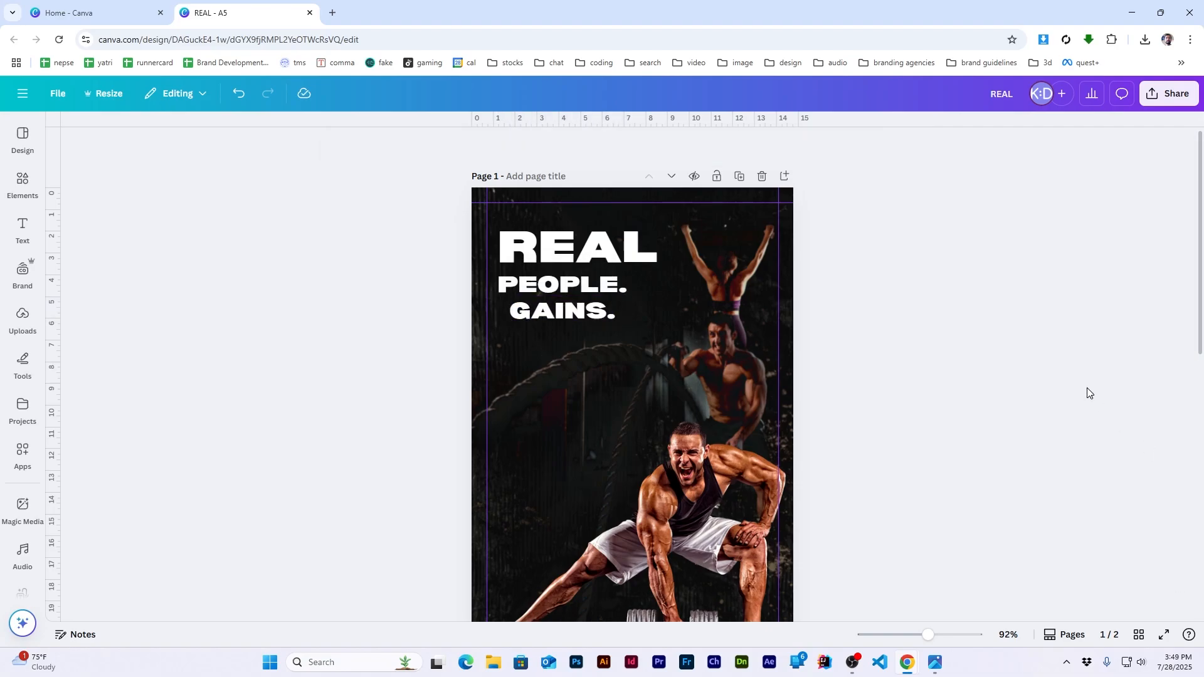
Step: Duplicate the GAINS. line below itself, change the copy to "CONNECTIO9NS.", and widen its text box to fit one line
left_click_drag(573, 306, 567, 333, "alt")
double_click(552, 337)
type("CONNECTIO9NS.")
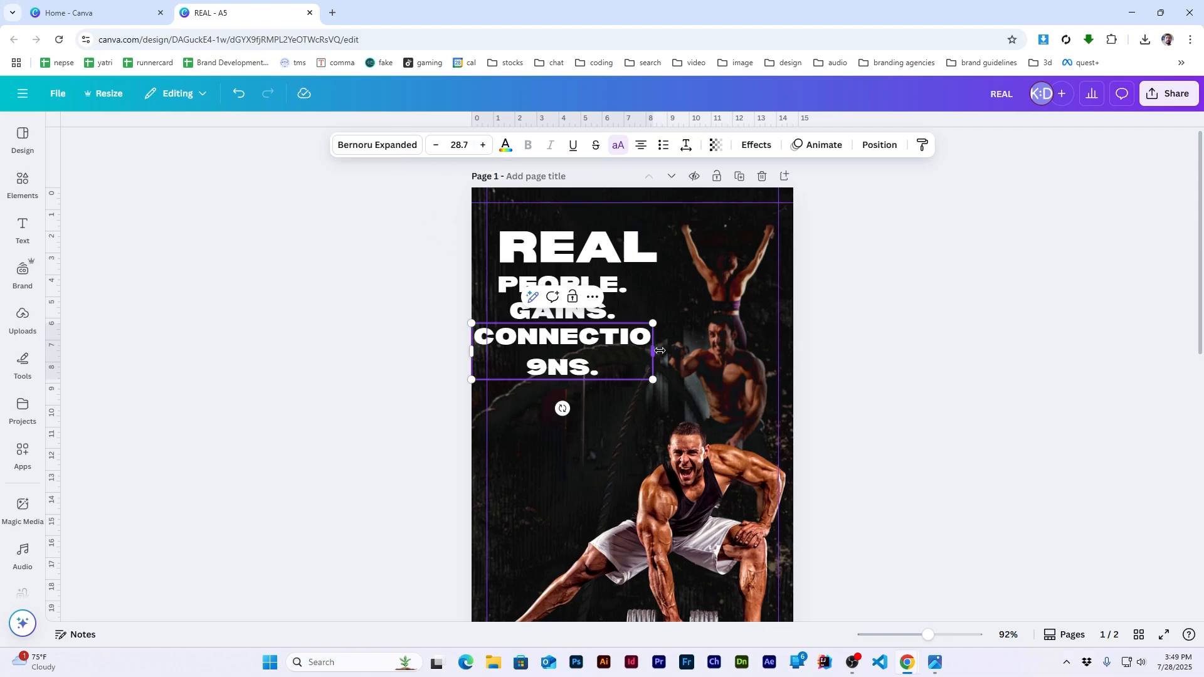
left_click_drag(653, 351, 740, 359)
left_click(898, 330)
Step: Move REAL, PEOPLE., GAINS. and the connections line so they all start on the flyer's left margin guide
scroll(610, 315, "down", 3)
scroll(610, 315, "up", 4)
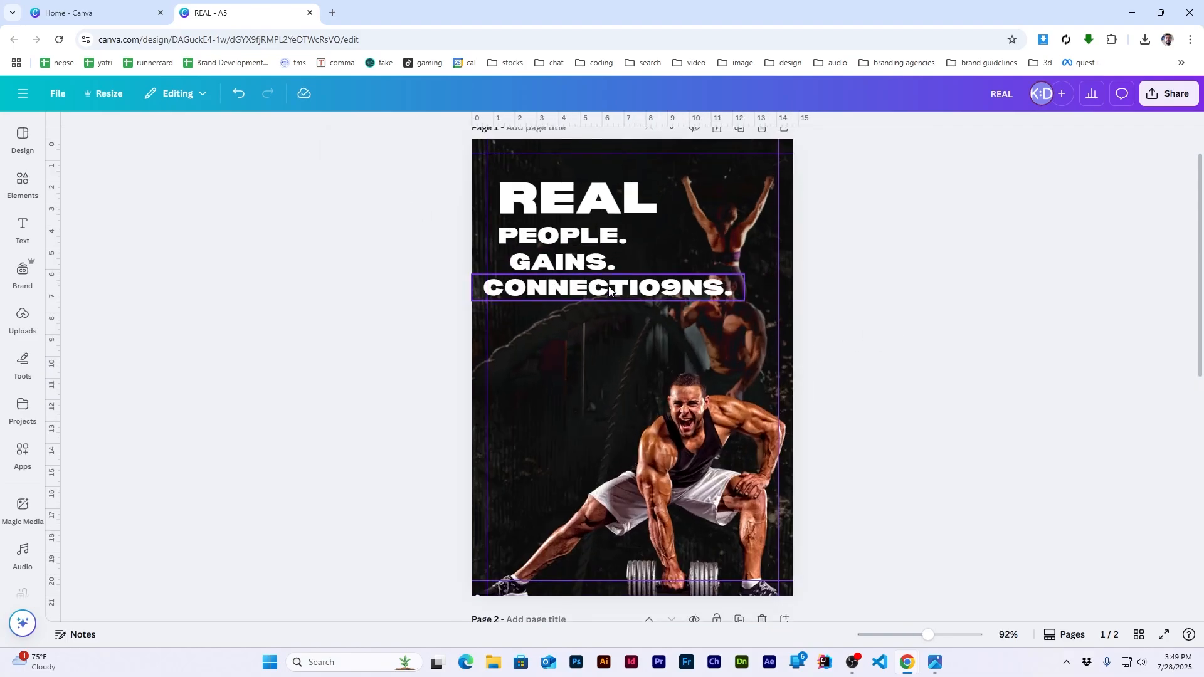
left_click(506, 356)
left_click_drag(505, 356, 502, 356)
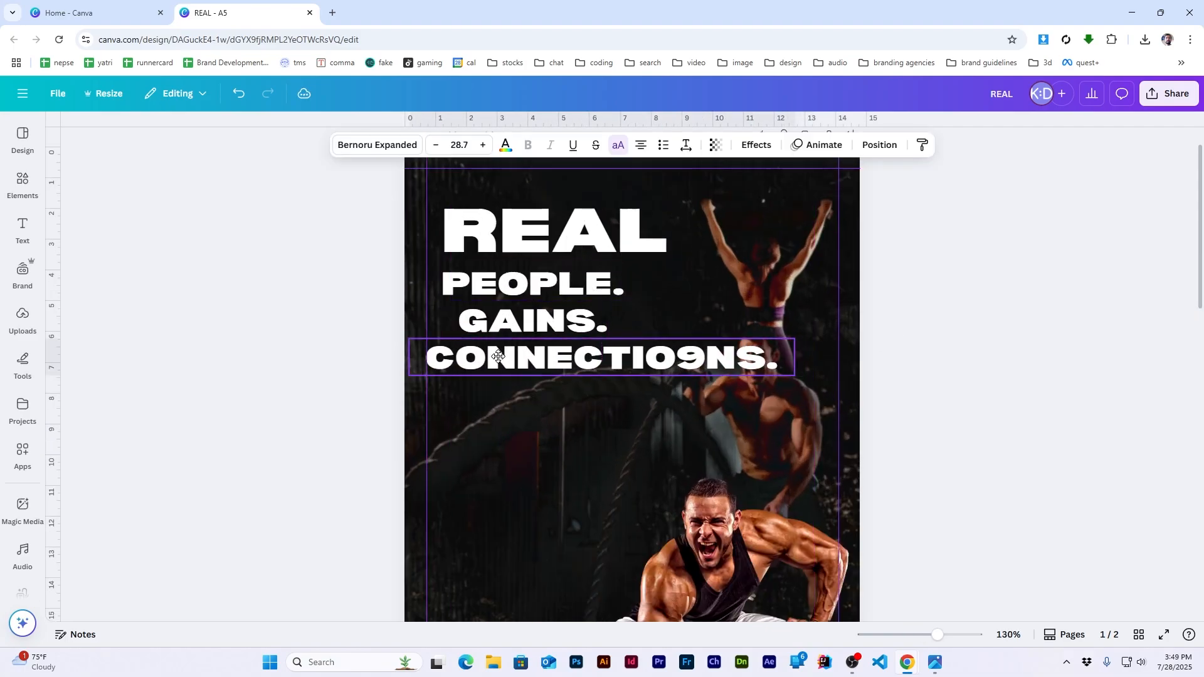
left_click_drag(502, 231, 487, 231)
left_click_drag(503, 286, 489, 286)
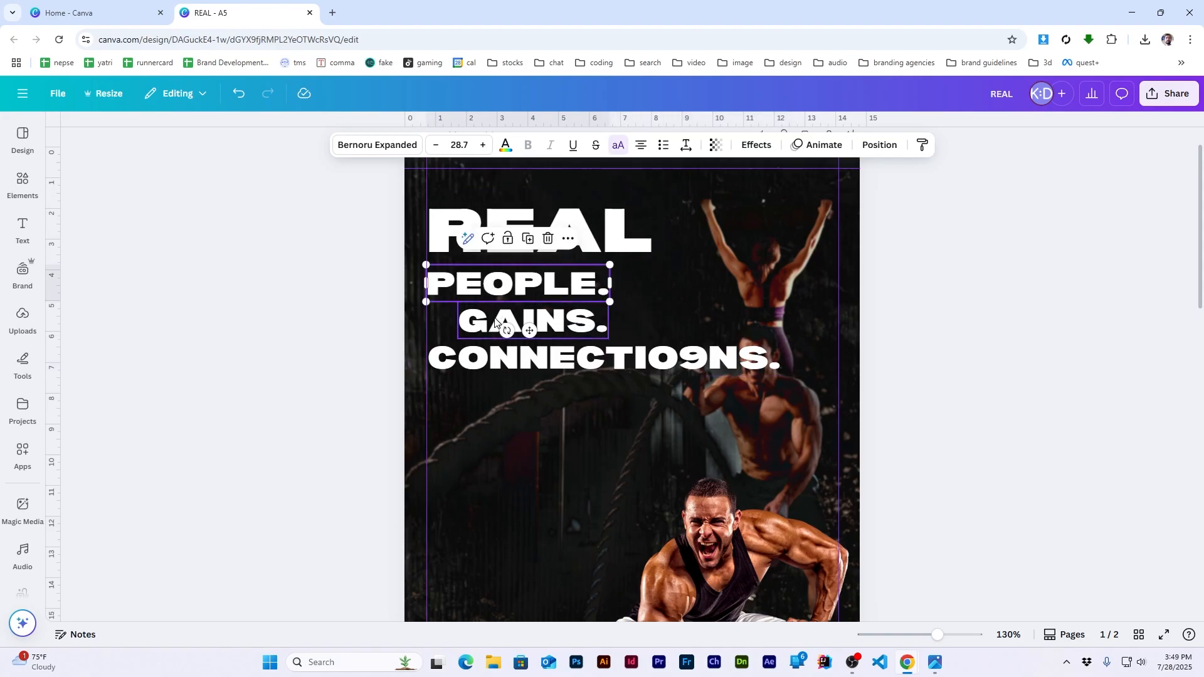
left_click_drag(512, 326, 481, 326)
Step: Correct the fourth headline line to "CONNECTIONS.", left-align its text and set it against the left margin guide
double_click(686, 360)
left_click(679, 358)
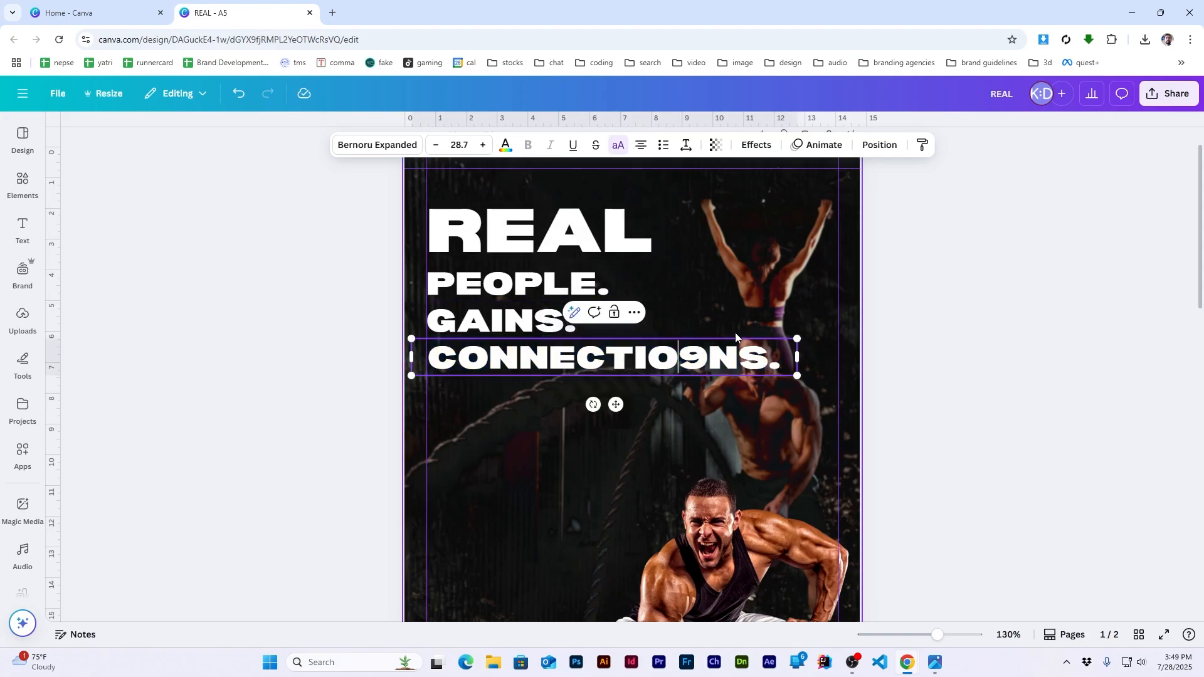
key("Delete")
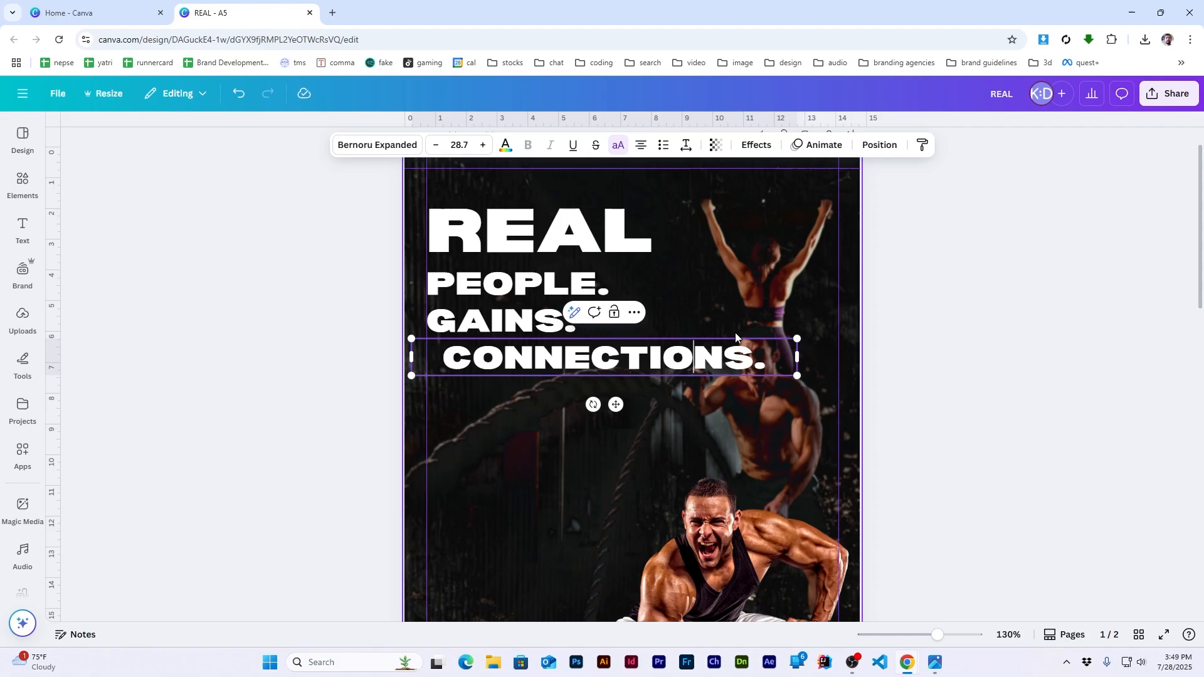
key("ctrl+shift+l")
left_click(1046, 369)
left_click_drag(493, 360, 507, 360)
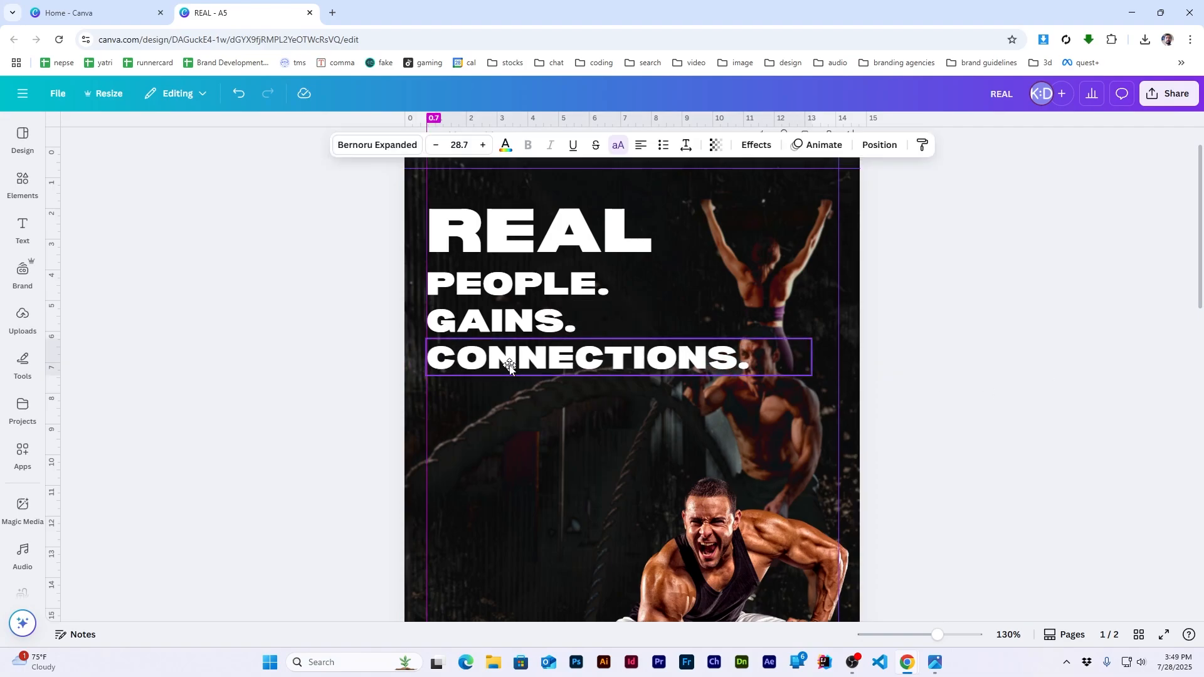
left_click(1060, 349)
scroll(1060, 349, "down", 3)
scroll(901, 378, "down", 1)
scroll(901, 378, "up", 1)
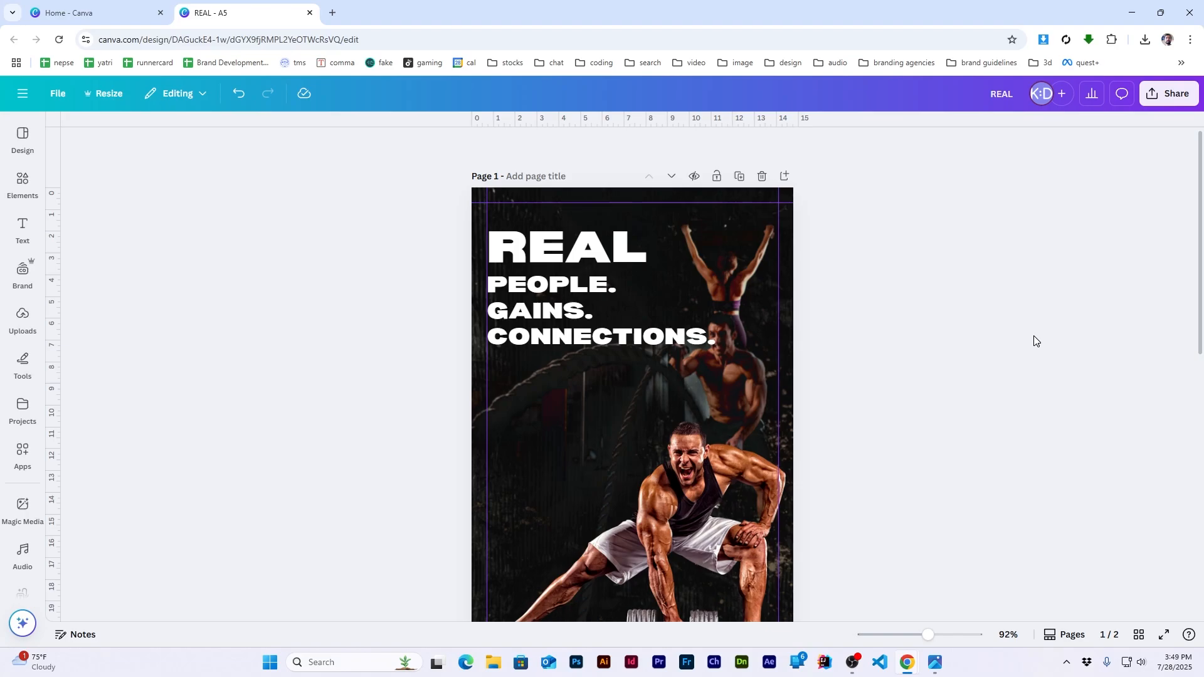
Step: Open Canva AI in a new browser tab and generate a logo design from the prompt "a gym logo"
left_click(333, 13)
type("canva")
key("Return")
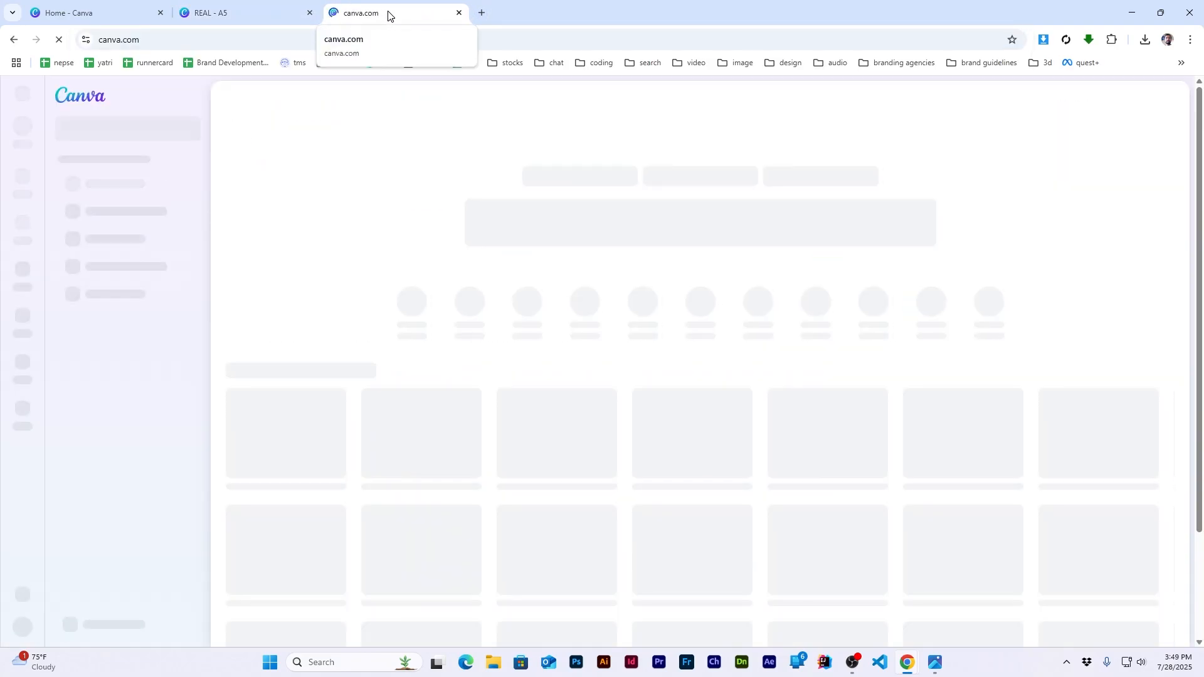
left_click(18, 369)
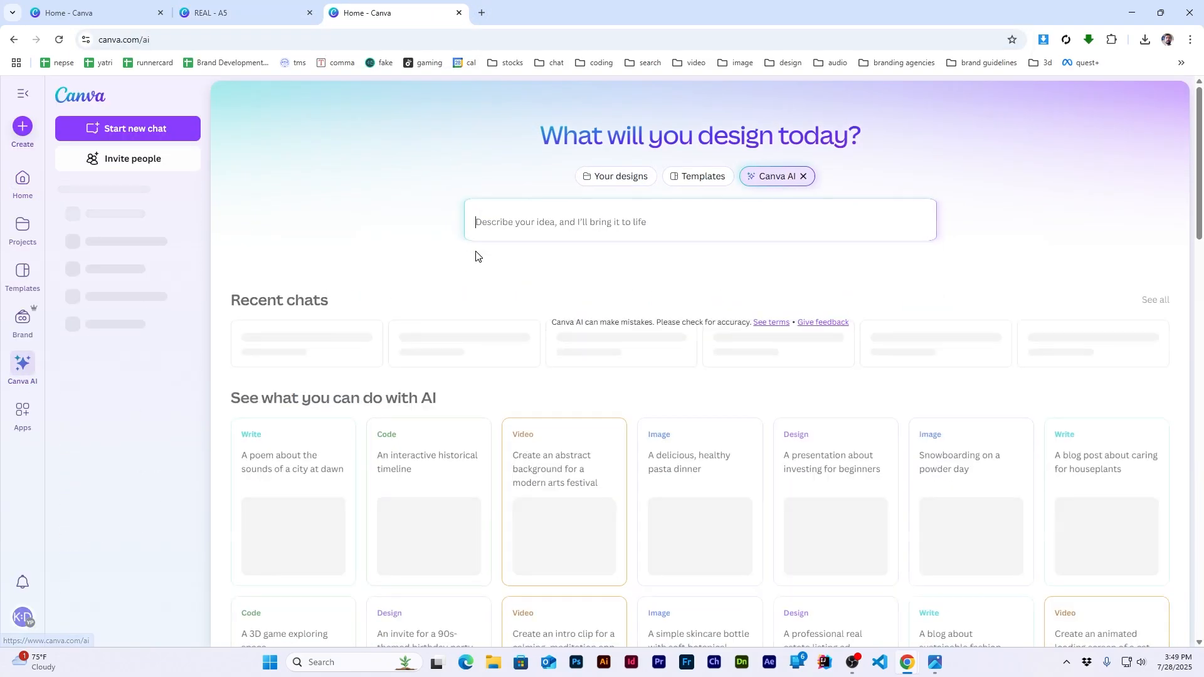
left_click(452, 296)
left_click(885, 298)
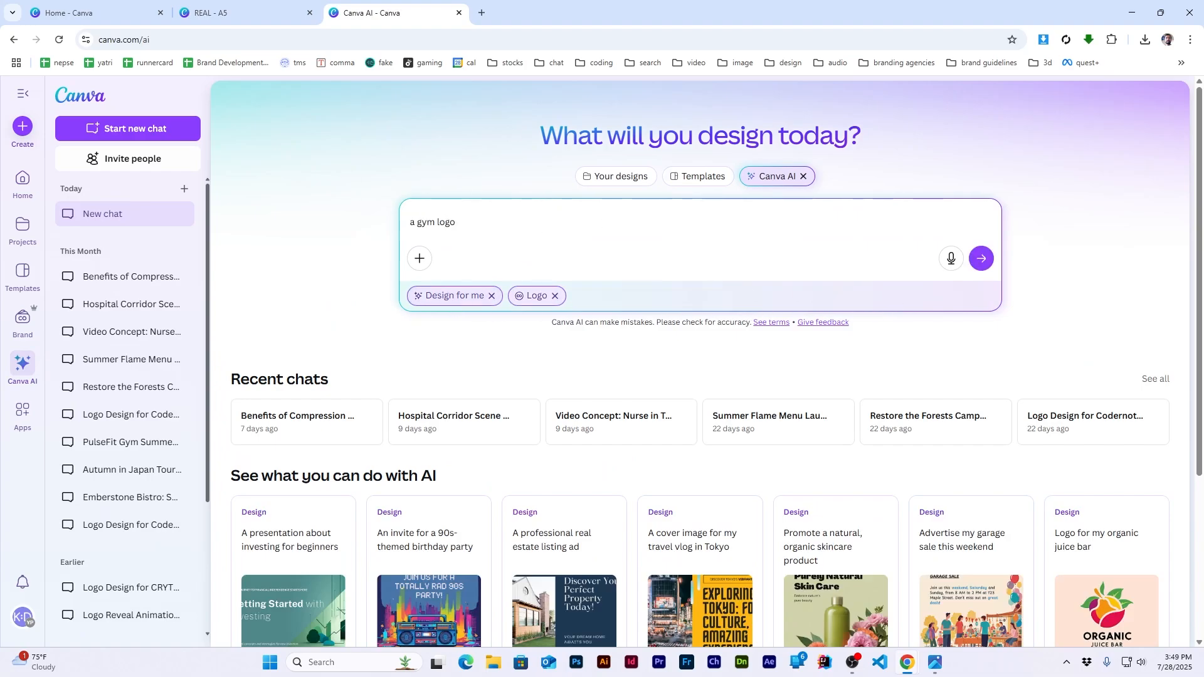
left_click(982, 259)
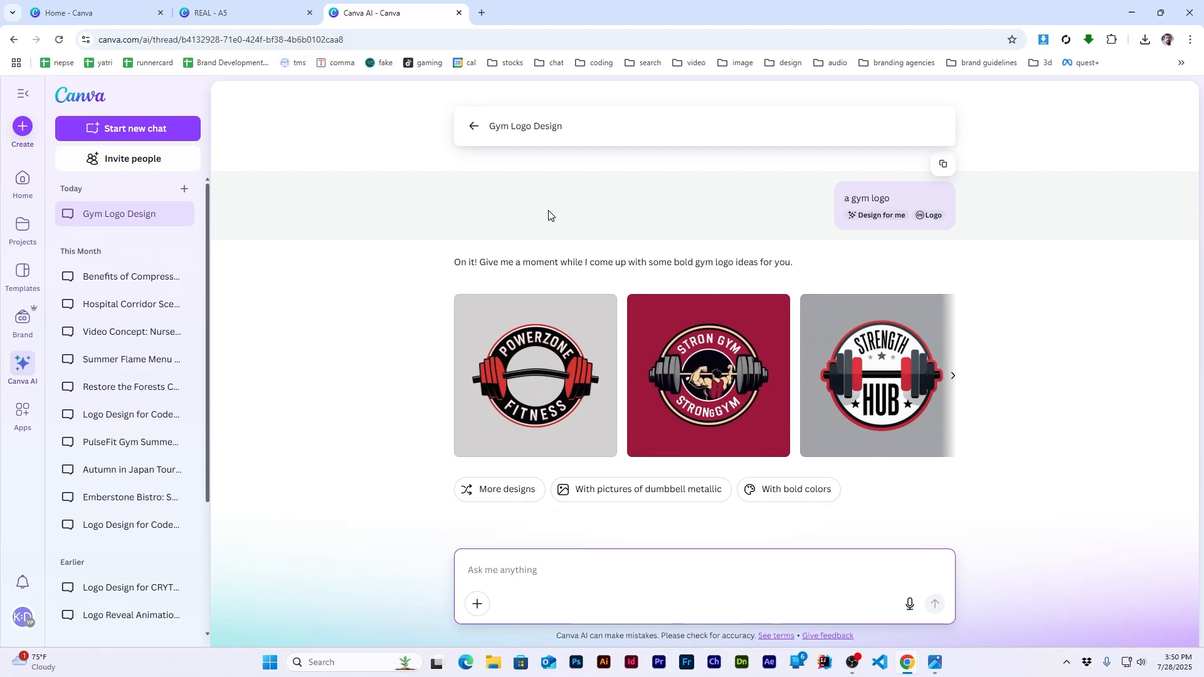
Step: Open the Strength Hub logo for editing, remove its background and detach the image from the page background
left_click(888, 383)
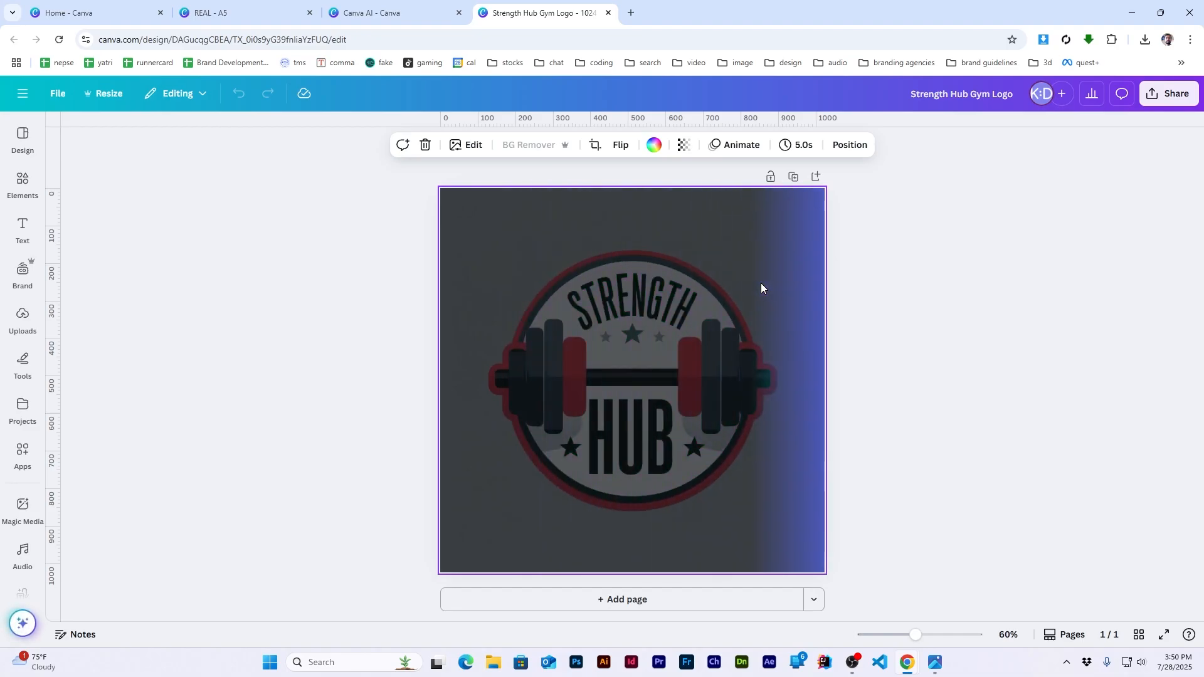
right_click(690, 320)
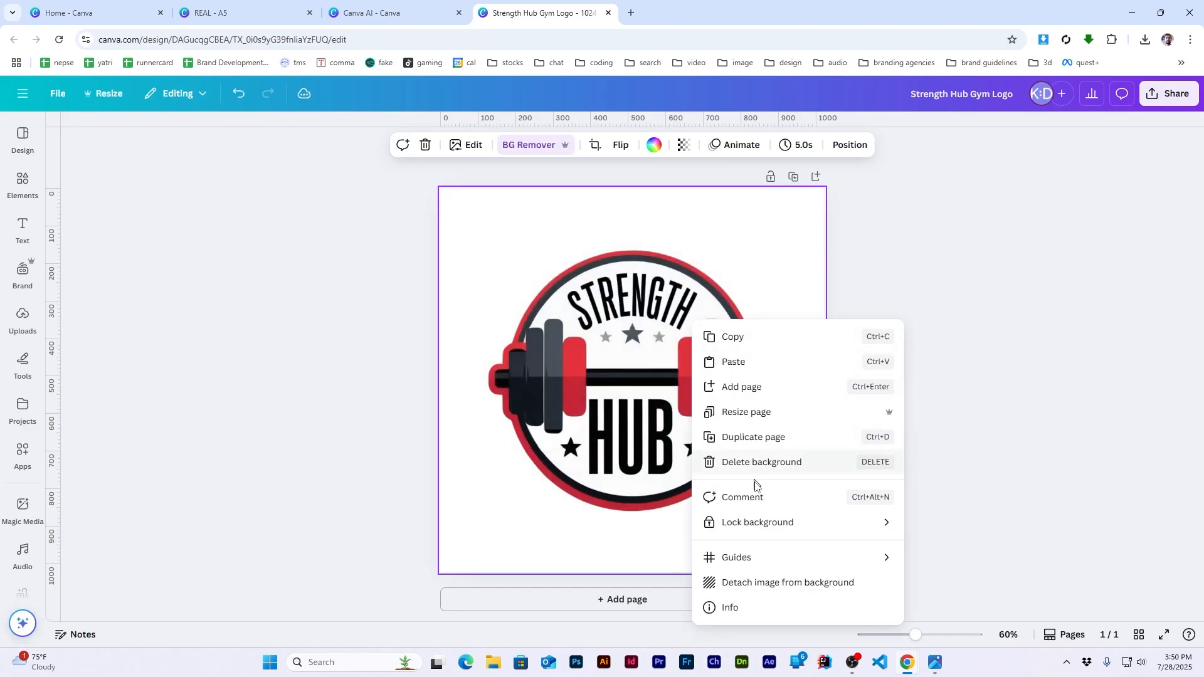
left_click(772, 558)
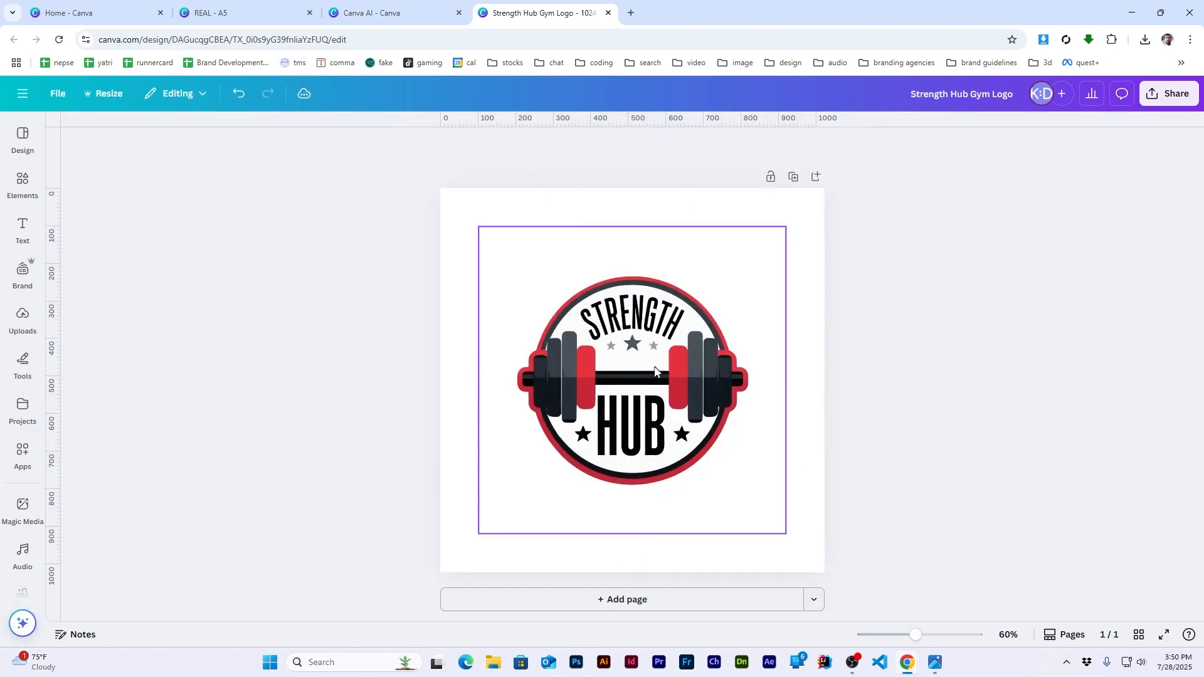
Step: Paste the Strength Hub logo into the REAL flyer, shrink it and place it in the page's upper right corner
left_click(401, 12)
left_click(276, 11)
key("ctrl+v")
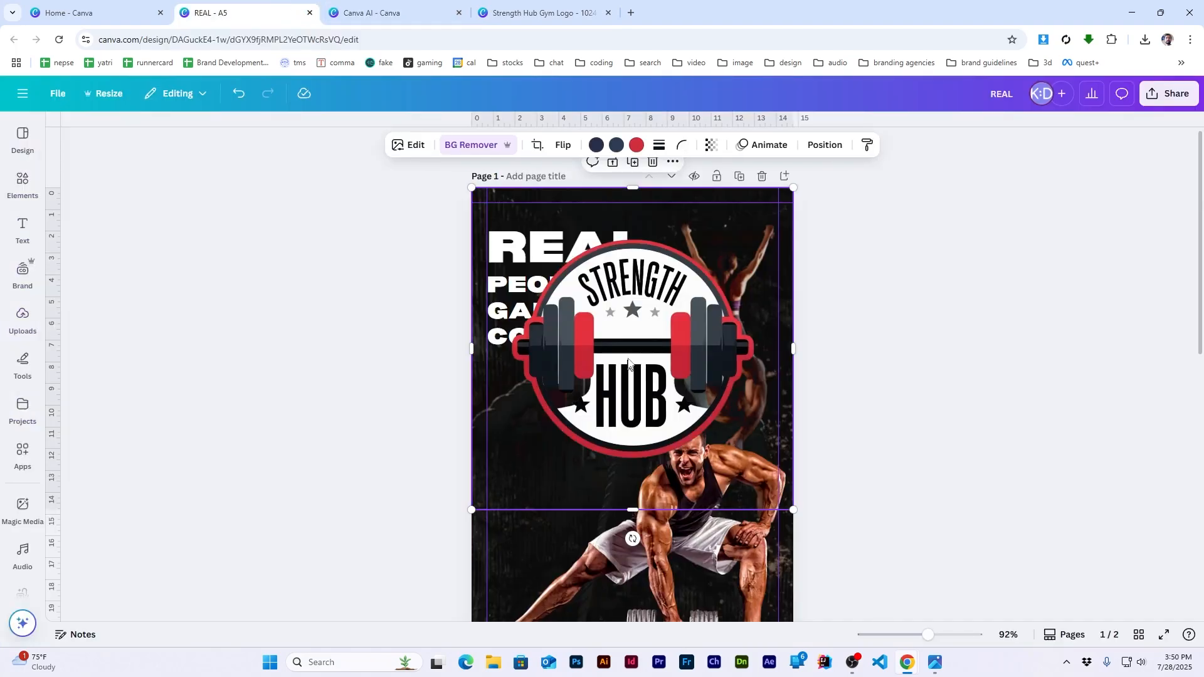
left_click_drag(619, 382, 612, 492)
left_click_drag(788, 296, 589, 495)
left_click_drag(536, 557, 751, 233)
scroll(600, 362, "up", 3)
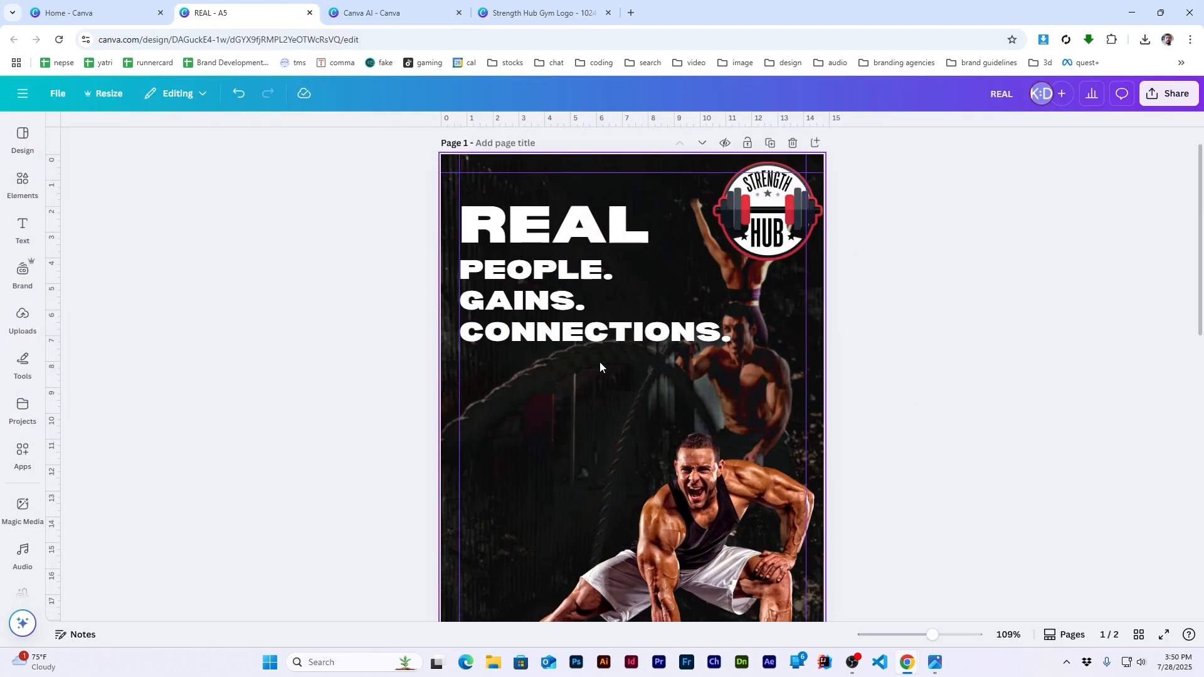
Step: Color the PEOPLE. line with the red sampled from the logo, #E2303C
left_click(511, 295)
double_click(511, 294)
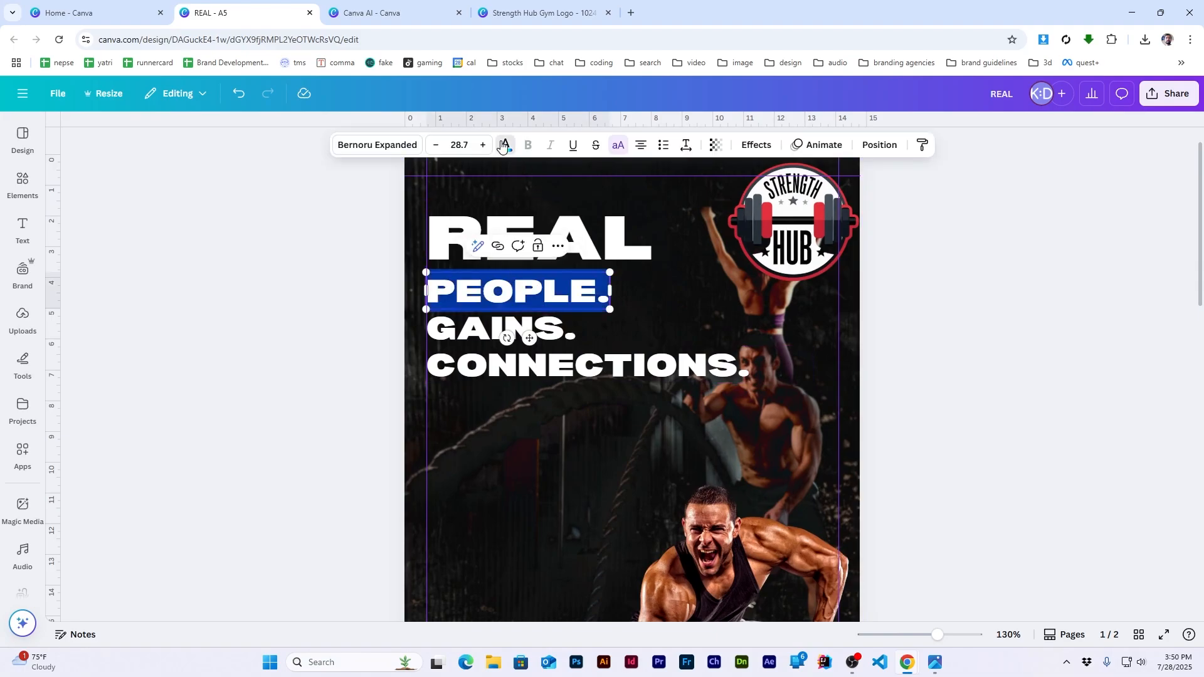
left_click(506, 145)
left_click(68, 227)
left_click(227, 364)
left_click(769, 208)
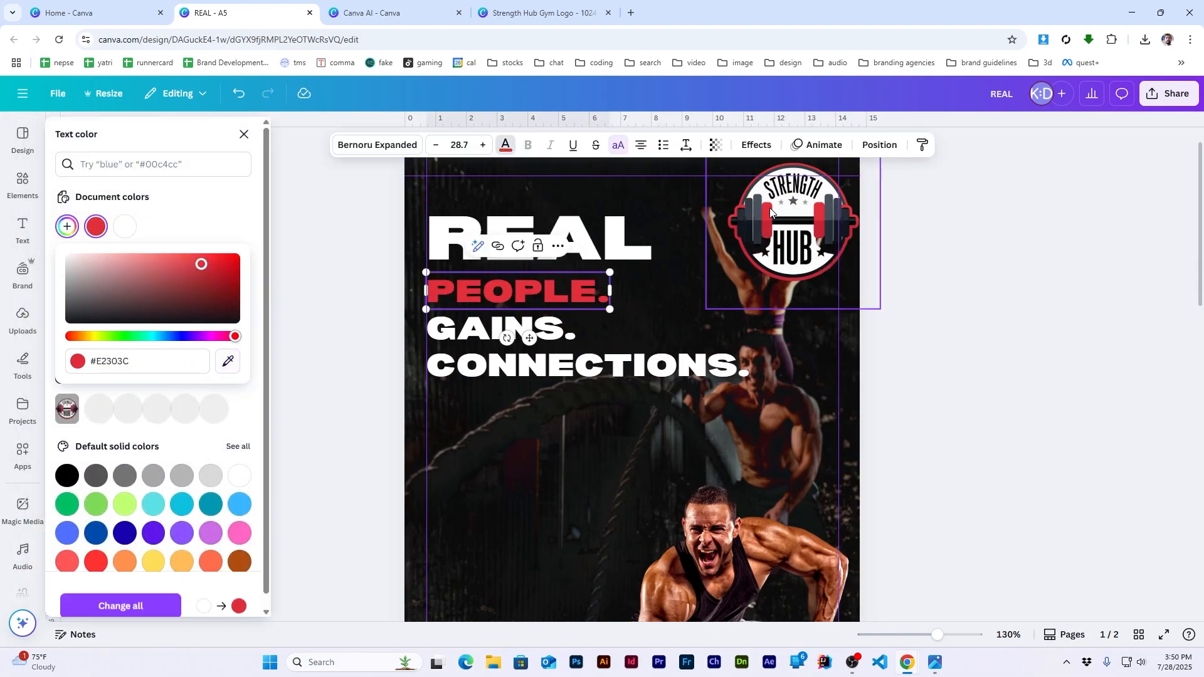
left_click(841, 304)
Step: Apply the same red to the words GAINS and CONNECTIONS, leaving out their full stops
double_click(474, 319)
left_click(505, 145)
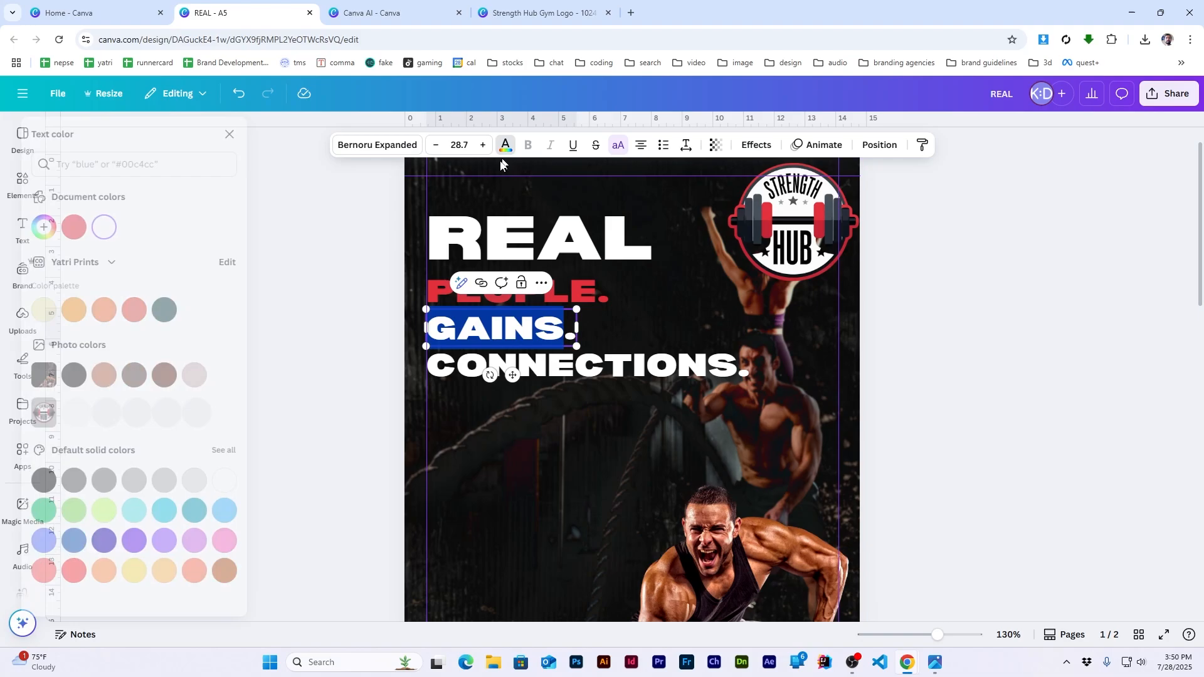
left_click(98, 227)
double_click(587, 365)
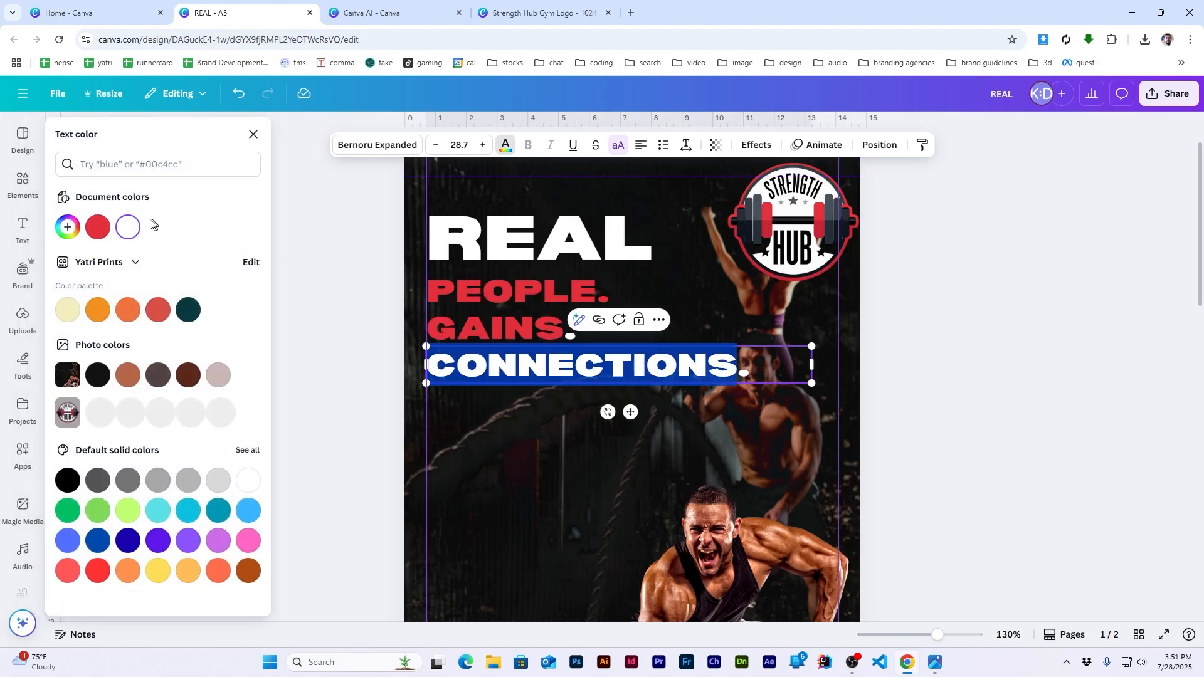
left_click(97, 227)
left_click(1016, 352)
Step: Recolor the full stop after PEOPLE white
left_click(556, 295)
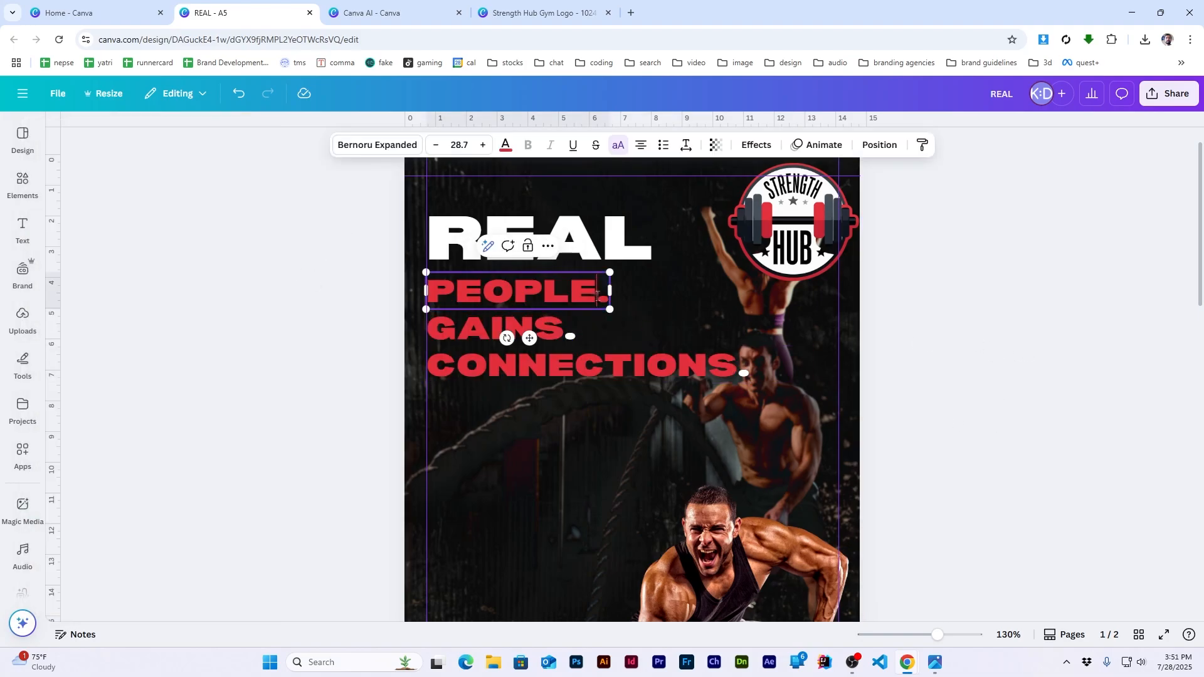
left_click(505, 145)
left_click(128, 228)
left_click(992, 321)
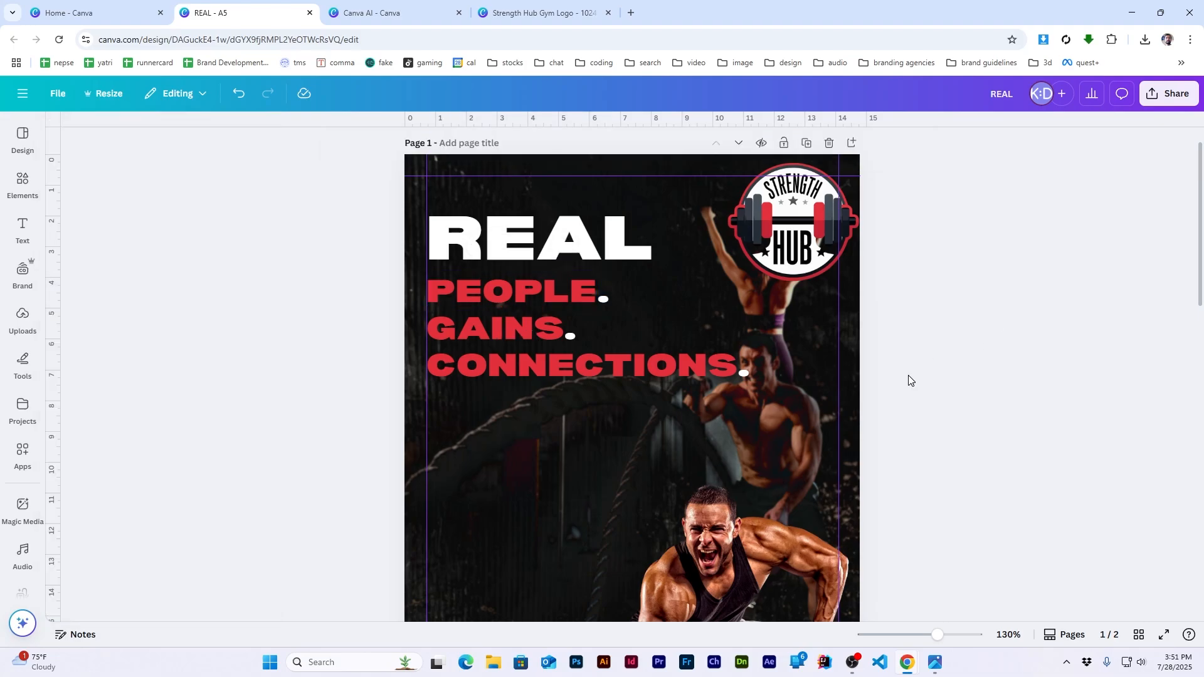
scroll(907, 382, "down", 3)
scroll(905, 386, "up", 1)
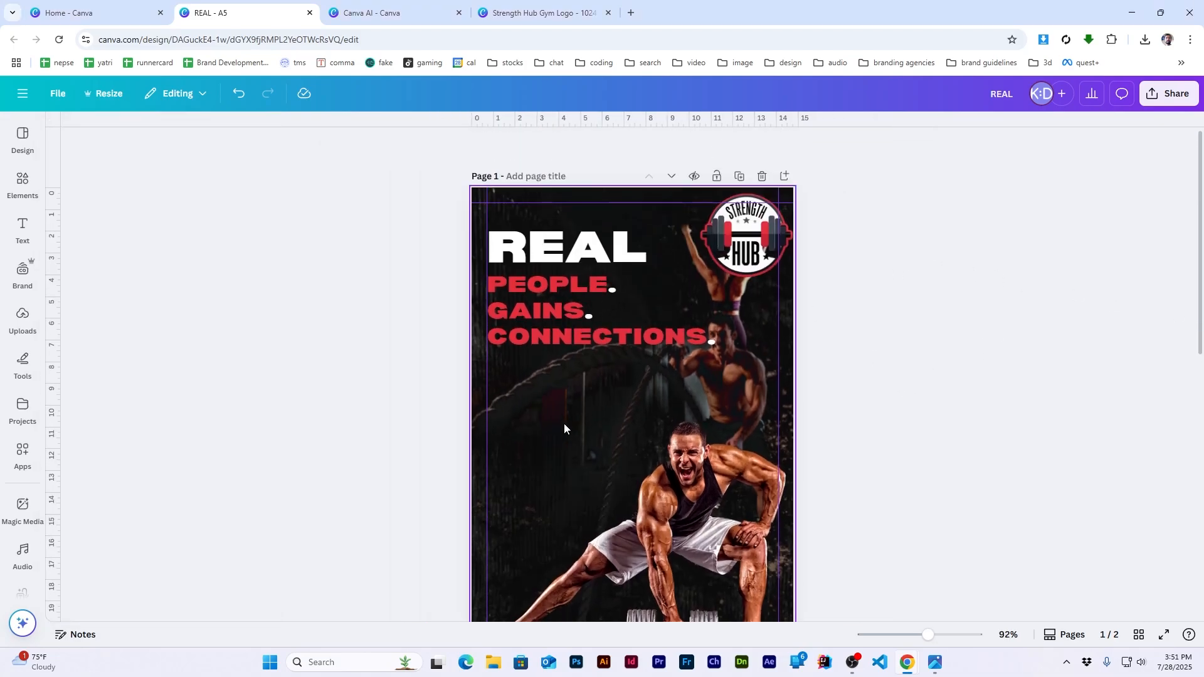
Step: Duplicate the CONNECTIONS. line lower on the page, replace its text with "KEY FEATURES" and color it white
left_click_drag(561, 339, 589, 458, "alt")
double_click(593, 458)
type("KEY FEATURES")
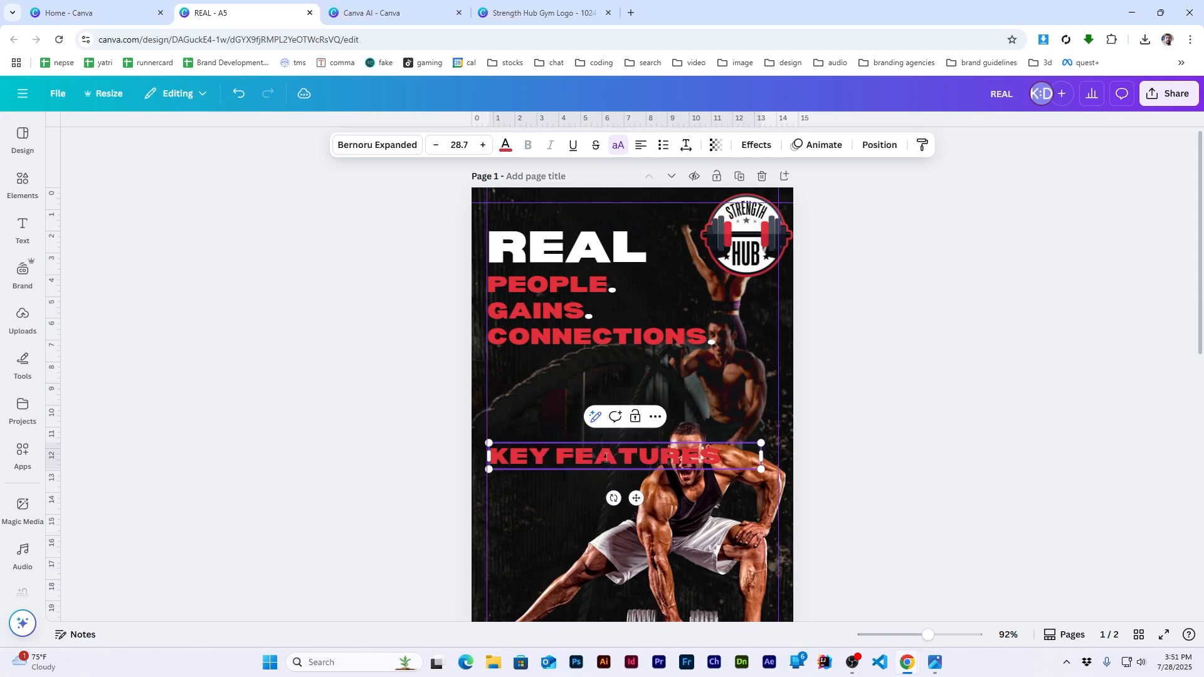
key("ctrl+a")
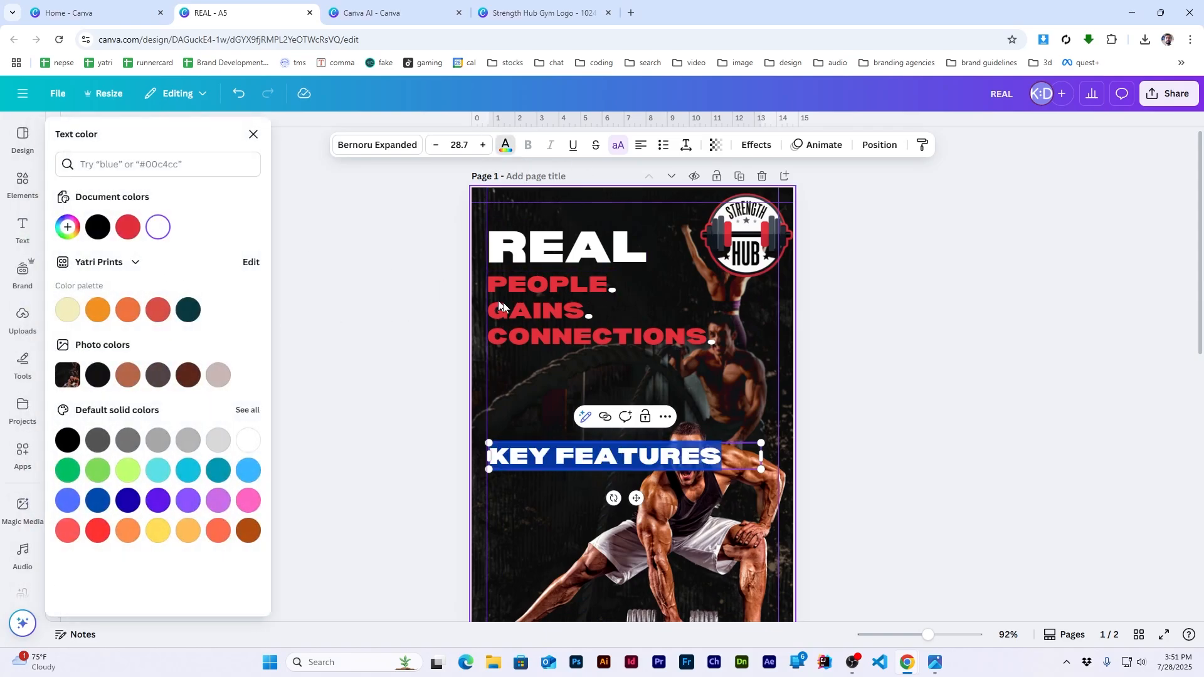
left_click(906, 435)
Step: Rotate KEY FEATURES to read vertically upward, reduce it to font size 14.8 and place it below the headline beside the left margin guide
left_click(605, 456)
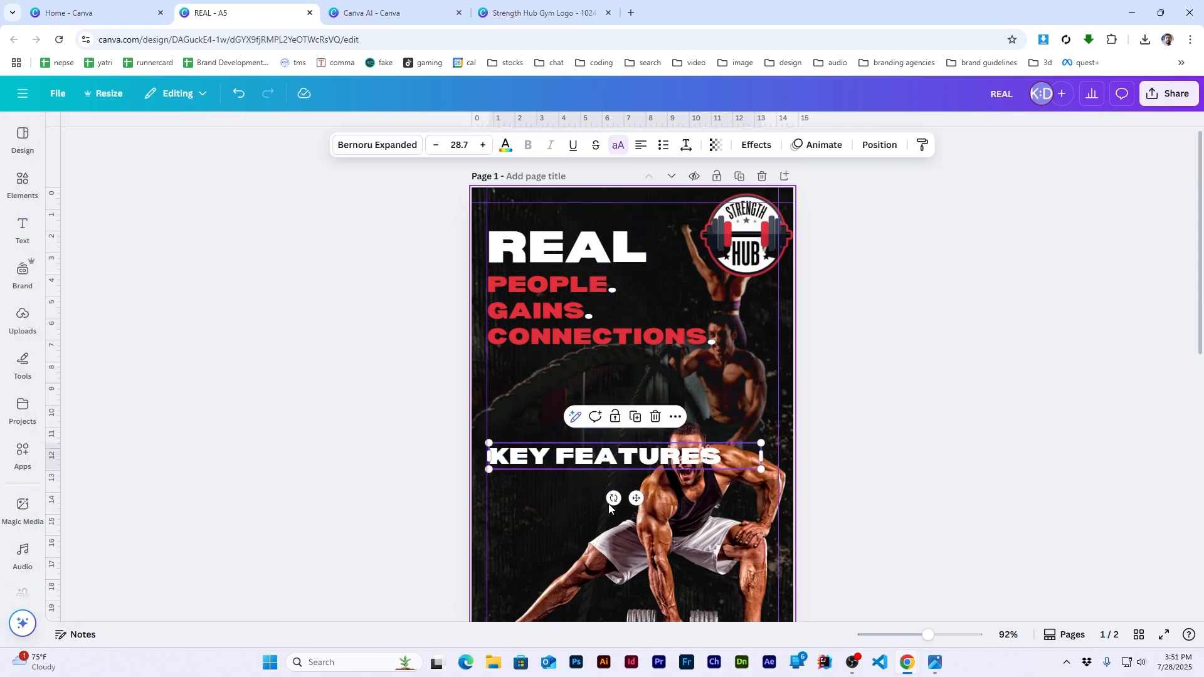
left_click_drag(614, 499, 813, 456)
left_click_drag(639, 320, 626, 451)
left_click_drag(610, 508, 496, 417)
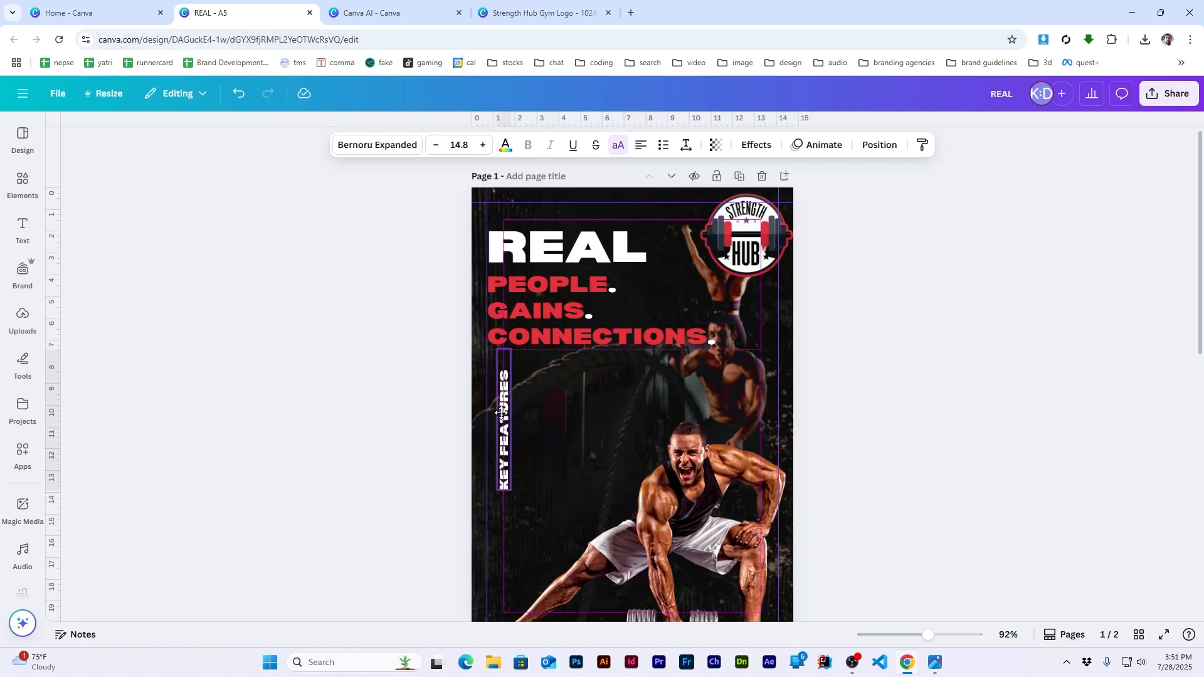
left_click(936, 377)
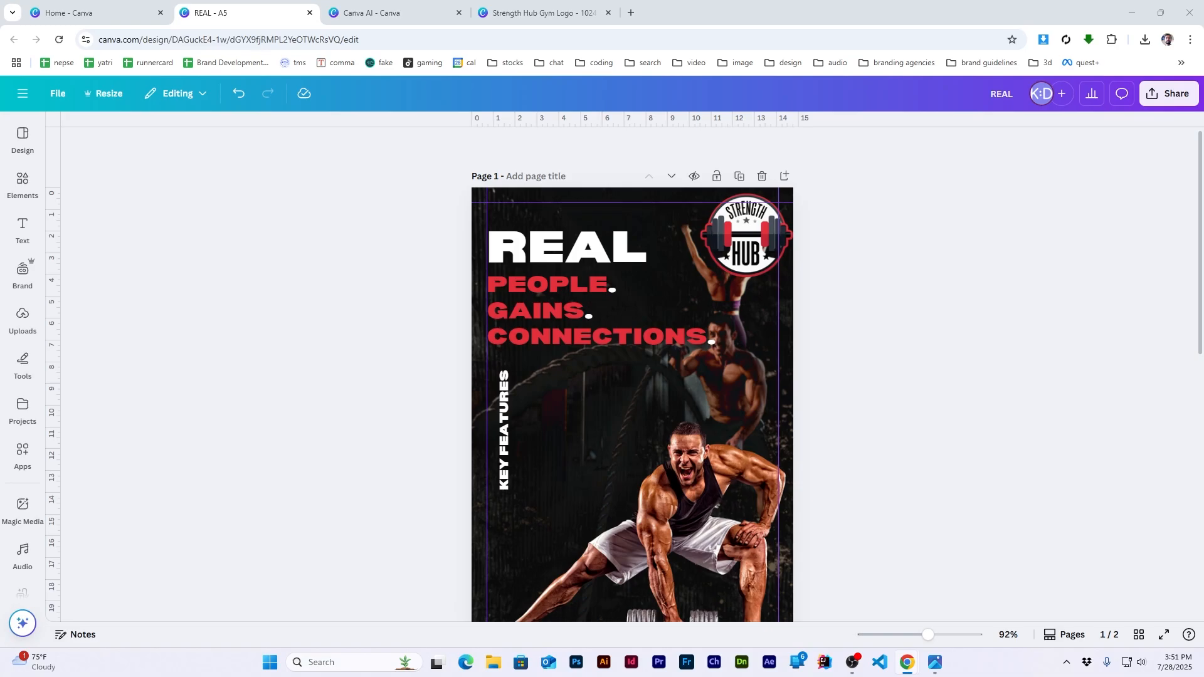
scroll(465, 409, "up", 2)
left_click_drag(451, 425, 442, 424)
left_click(528, 409)
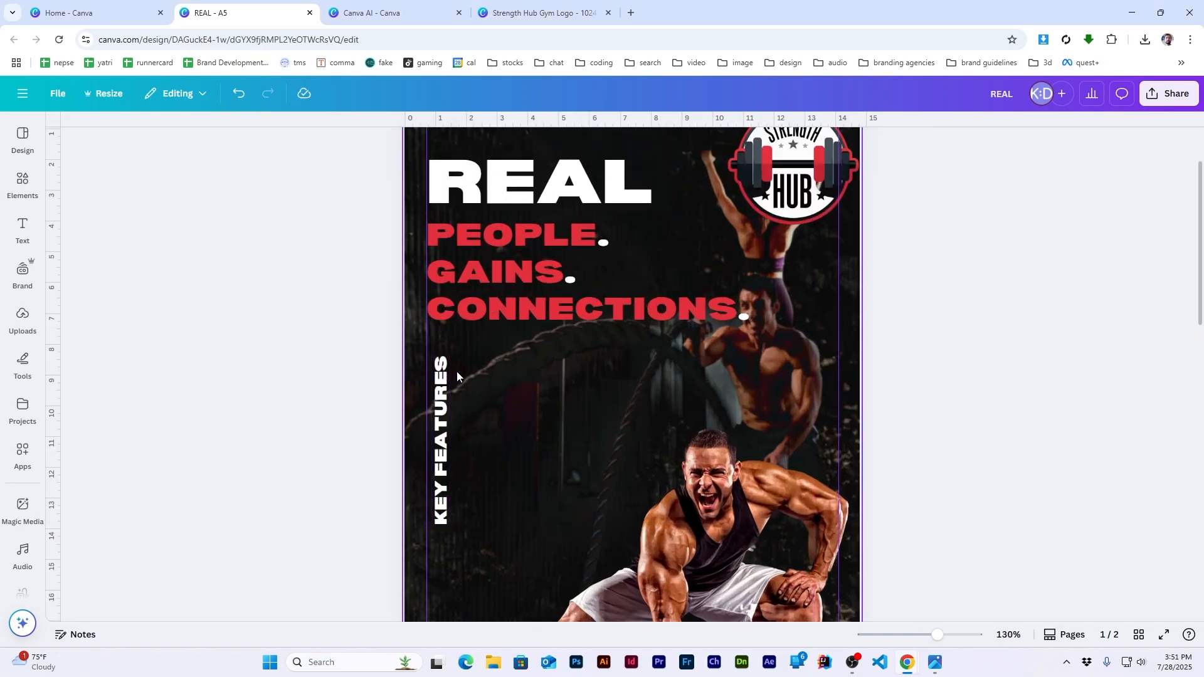
Step: Search the elements library for "point list" and show only graphics
left_click(27, 181)
type("poi")
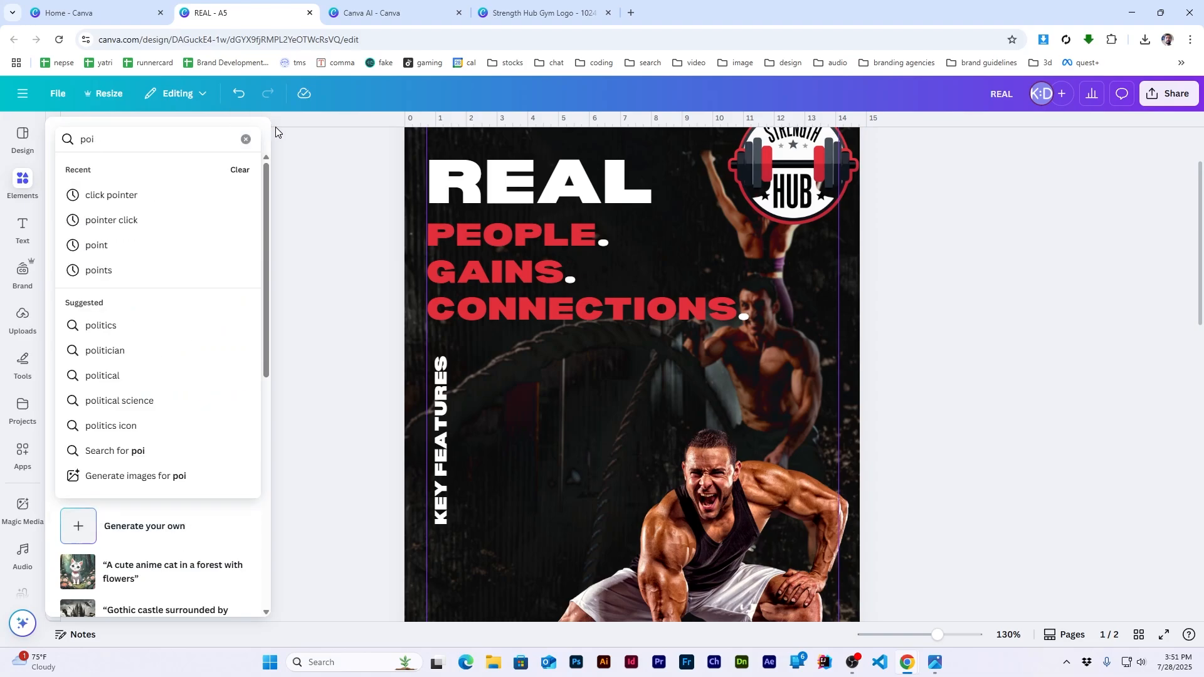
key("BackSpace")
type("oint list")
key("Return")
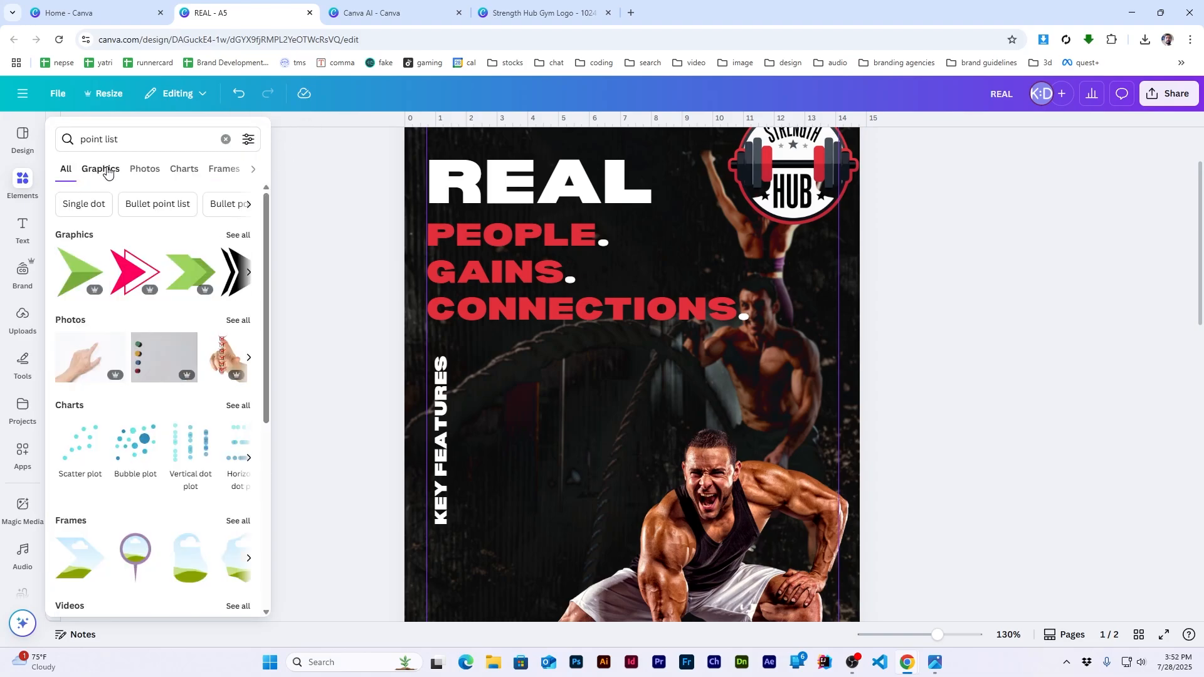
left_click(104, 170)
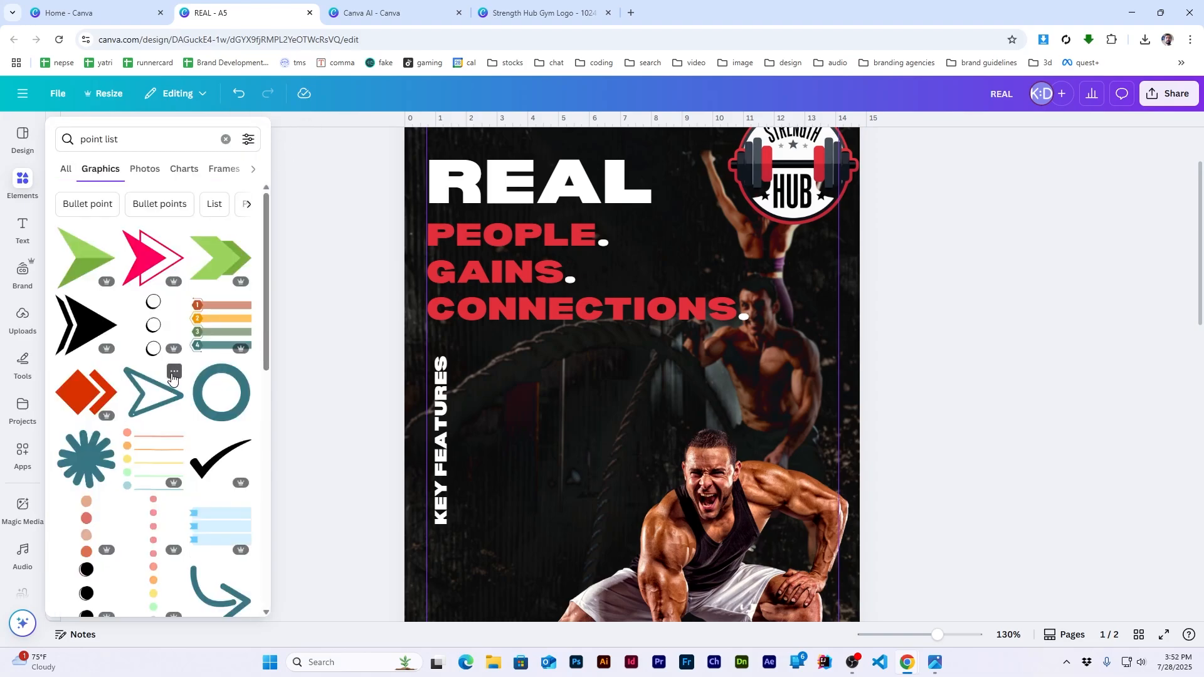
Step: Insert the orange-red diamond arrow graphic, shrink it and place it beside the top of the KEY FEATURES text
left_click(78, 401)
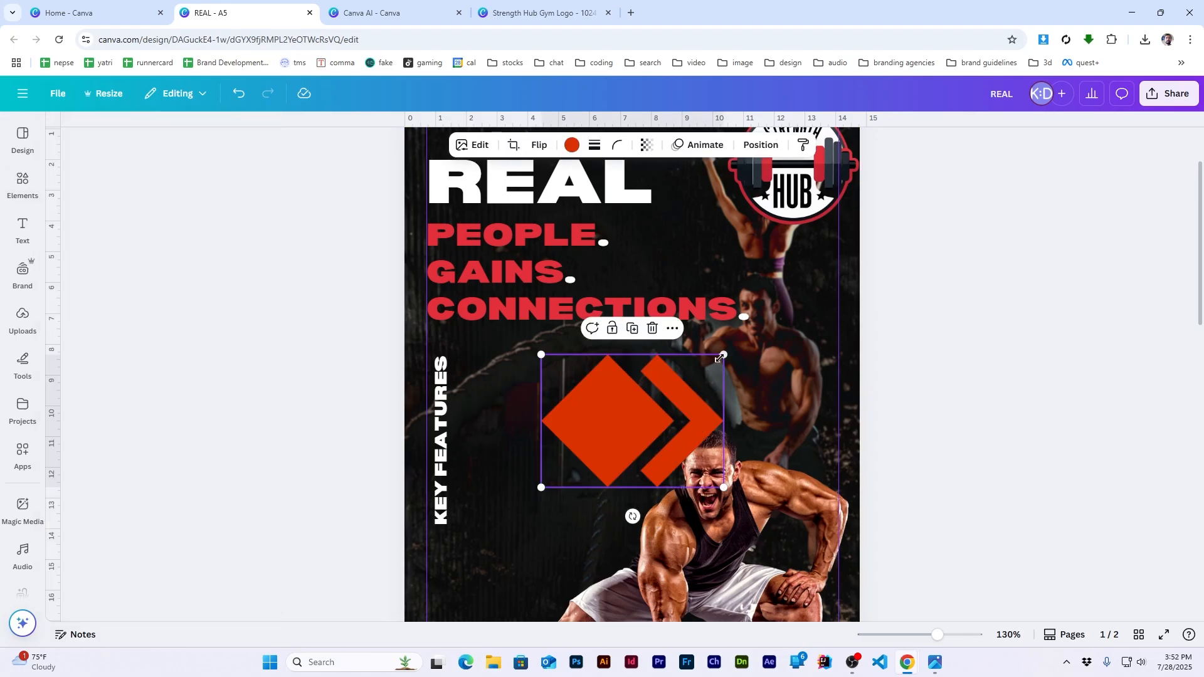
left_click_drag(732, 349, 482, 381)
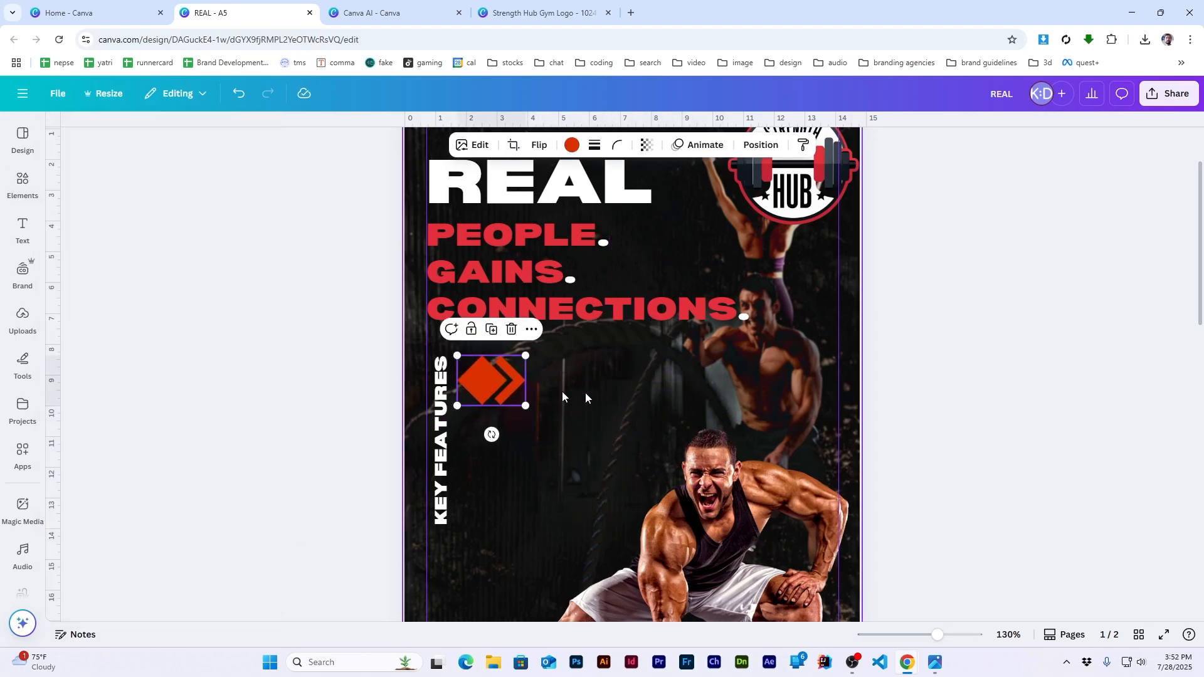
left_click(1062, 379)
Step: Insert a square shape from the rectangle shape results and fill it with the arrow graphic's orange-red
mouse_move(23, 185)
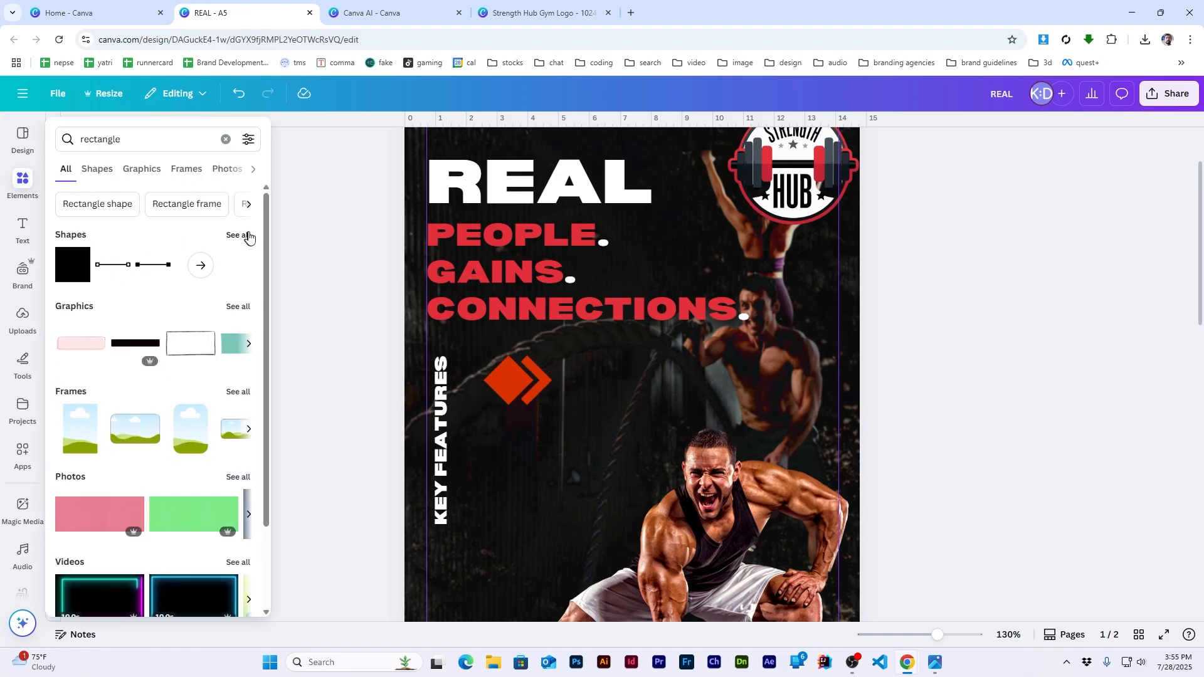
left_click(245, 236)
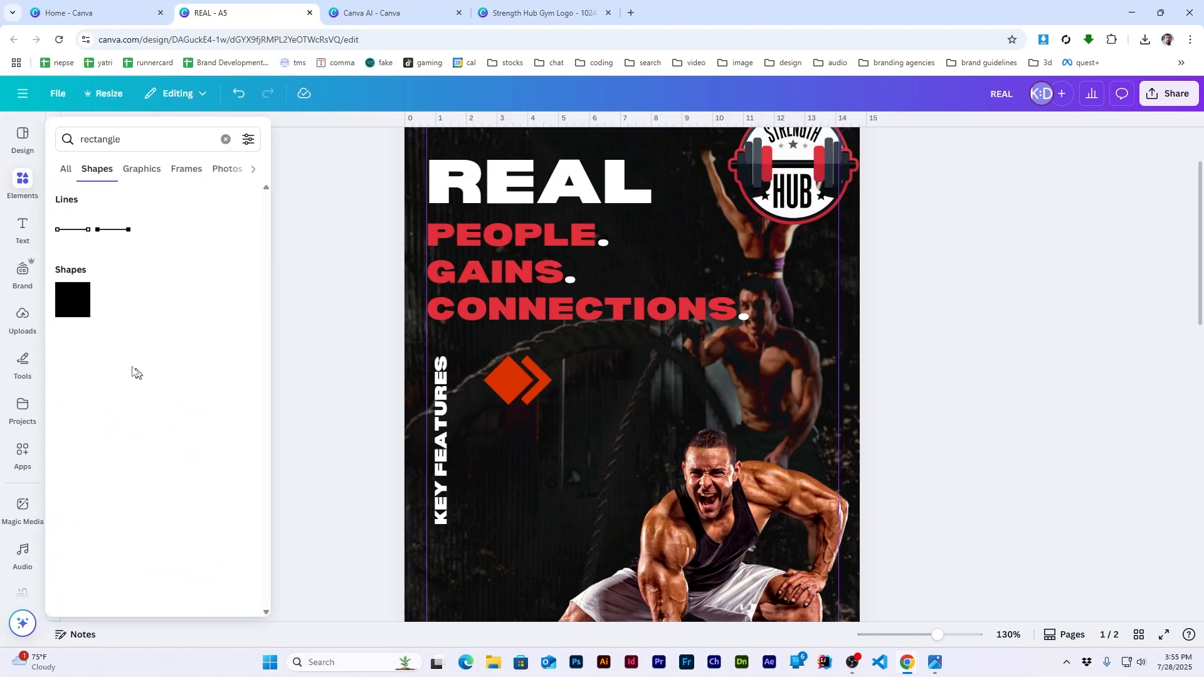
left_click(72, 298)
left_click(355, 145)
left_click(153, 226)
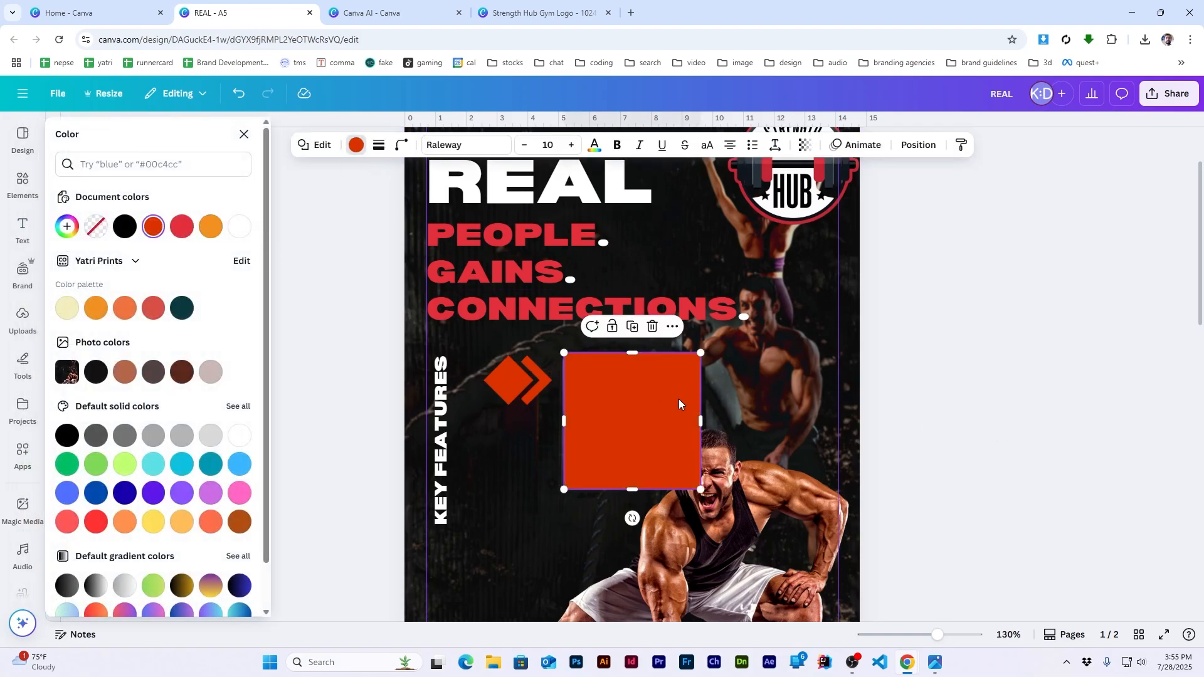
Step: Flatten and widen the orange-red square into a long horizontal bar beside the diamond arrow graphic
left_click_drag(632, 353, 612, 384)
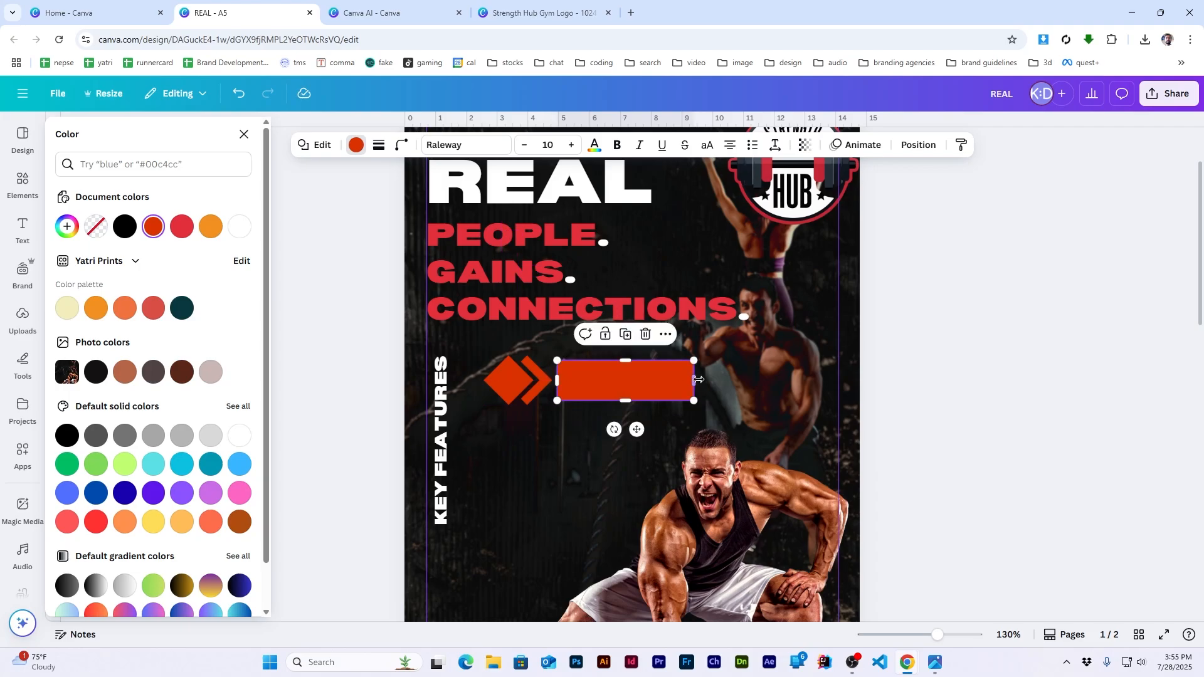
left_click_drag(694, 381, 805, 380)
left_click(937, 376)
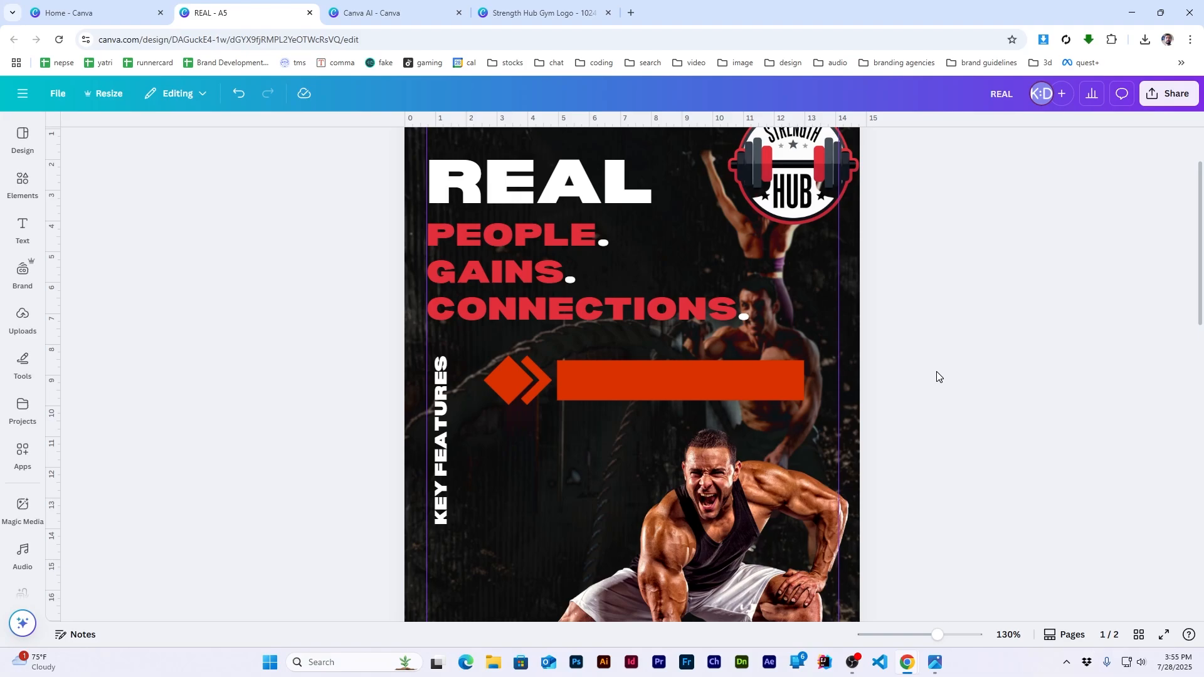
Step: Round the orange-red bar's corners until its ends are nearly semicircular
left_click(638, 390)
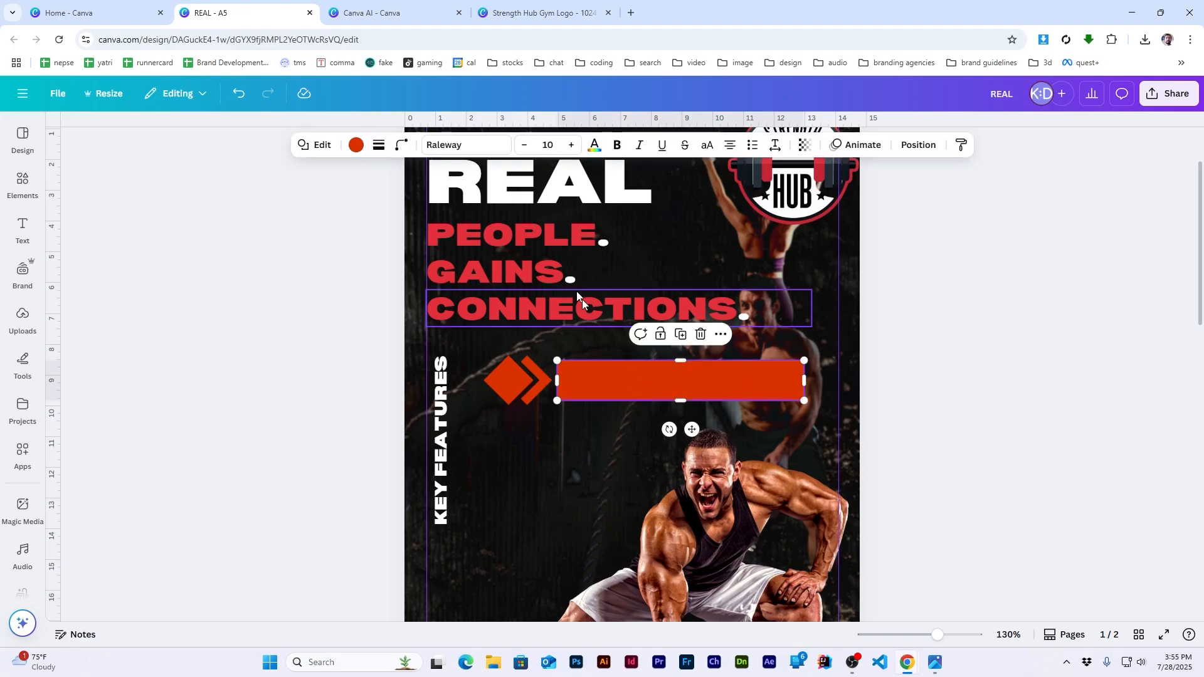
left_click(396, 152)
left_click_drag(339, 196, 379, 196)
left_click(1016, 357)
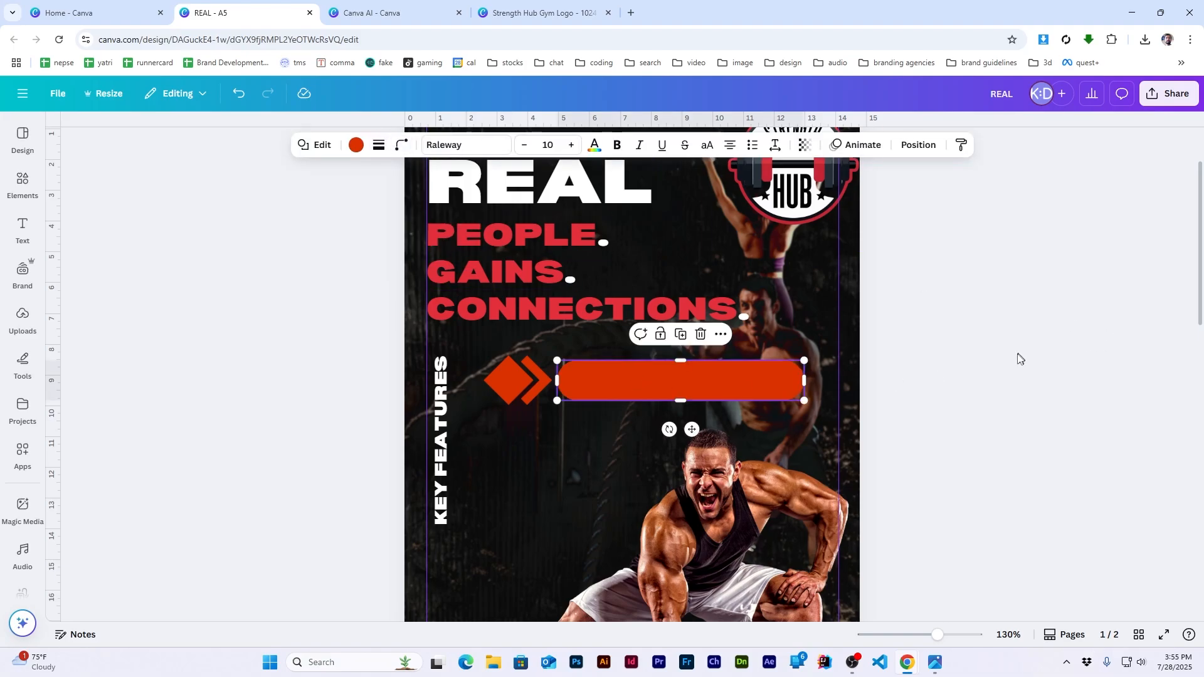
left_click(534, 384)
left_click(592, 382)
left_click(909, 426)
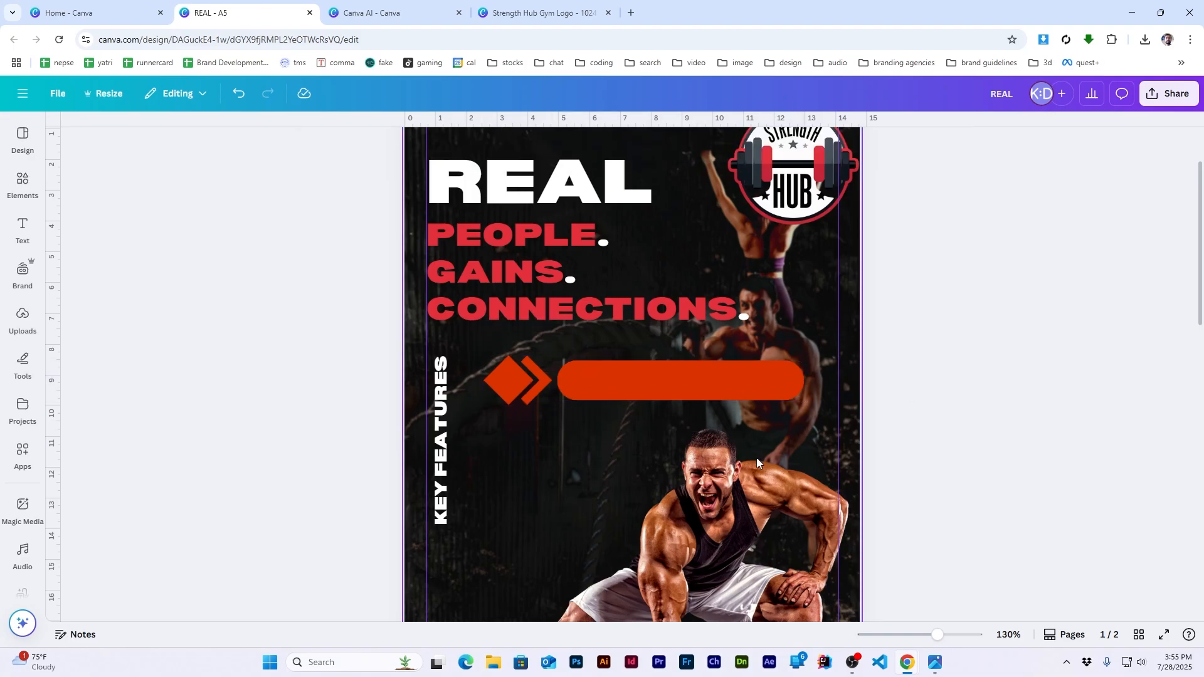
Step: Duplicate the rounded bar and place the copy slightly above the original with their ends aligned
scroll(755, 459, "down", 3)
scroll(755, 459, "up", 3)
scroll(670, 357, "up", 1)
scroll(635, 401, "up", 1)
left_click(615, 418)
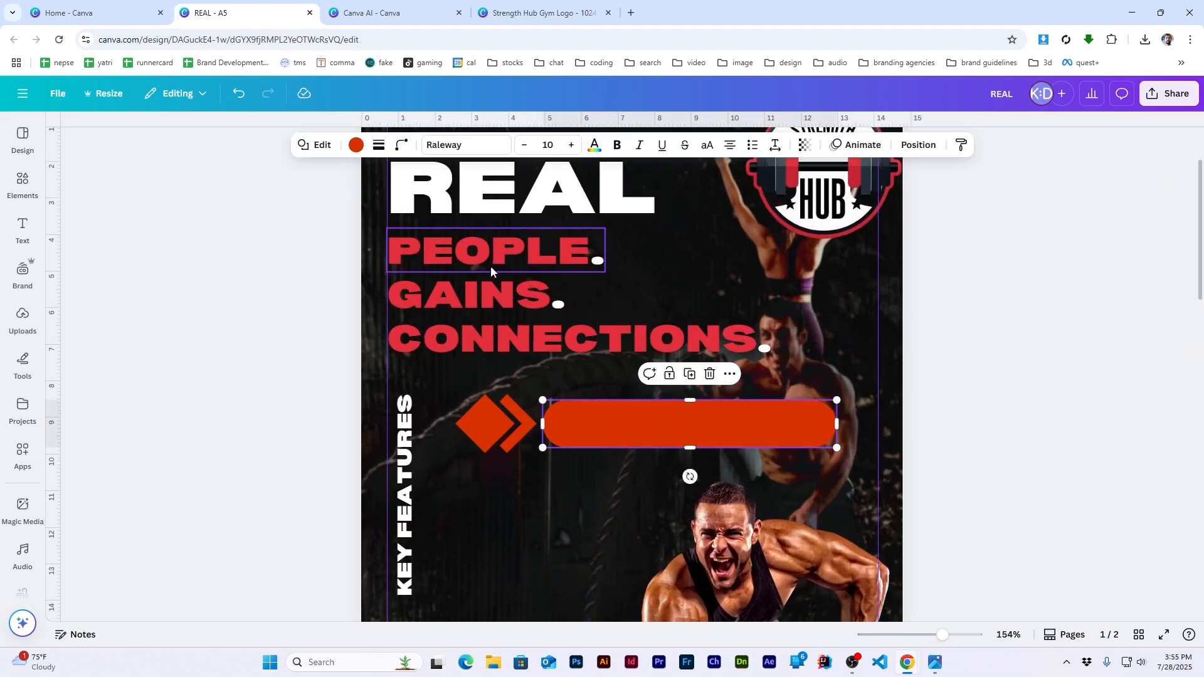
mouse_move(589, 428)
left_mouse_down()
mouse_move(637, 443)
mouse_move(612, 423)
left_mouse_up()
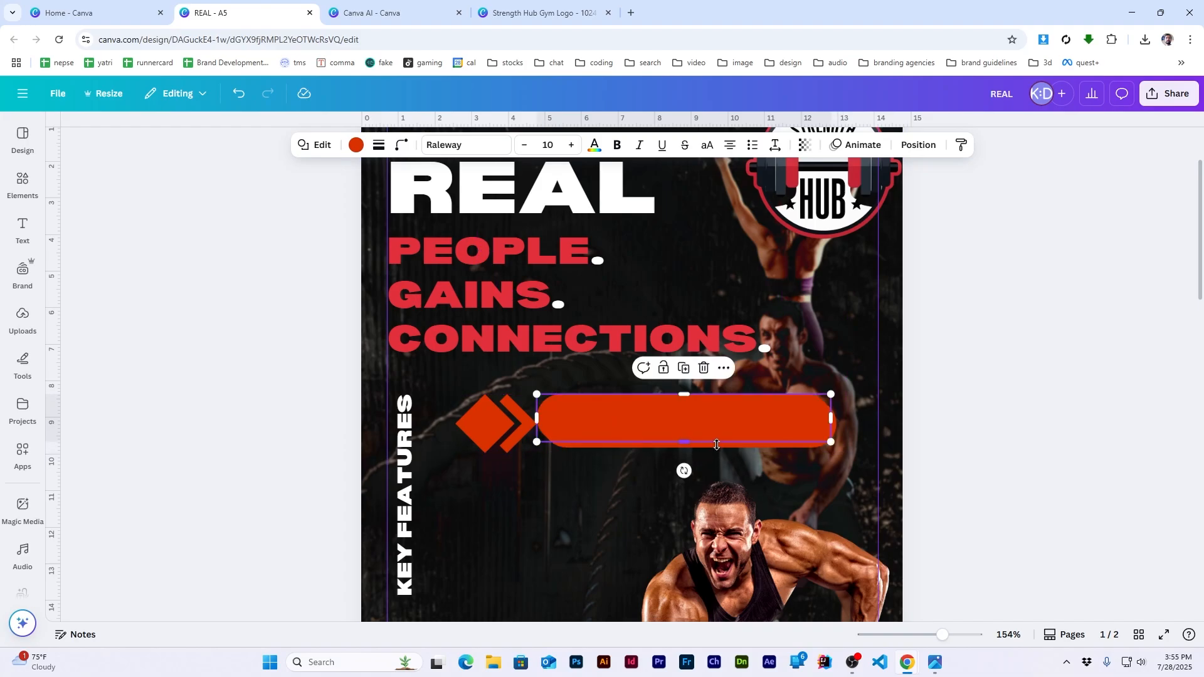
left_click_drag(738, 423, 689, 420)
Step: Fill the lower bar white so it forms a thin edge beneath the orange-red bar
left_click(724, 444)
left_click(356, 145)
left_click(207, 229)
left_click(658, 424, "shift")
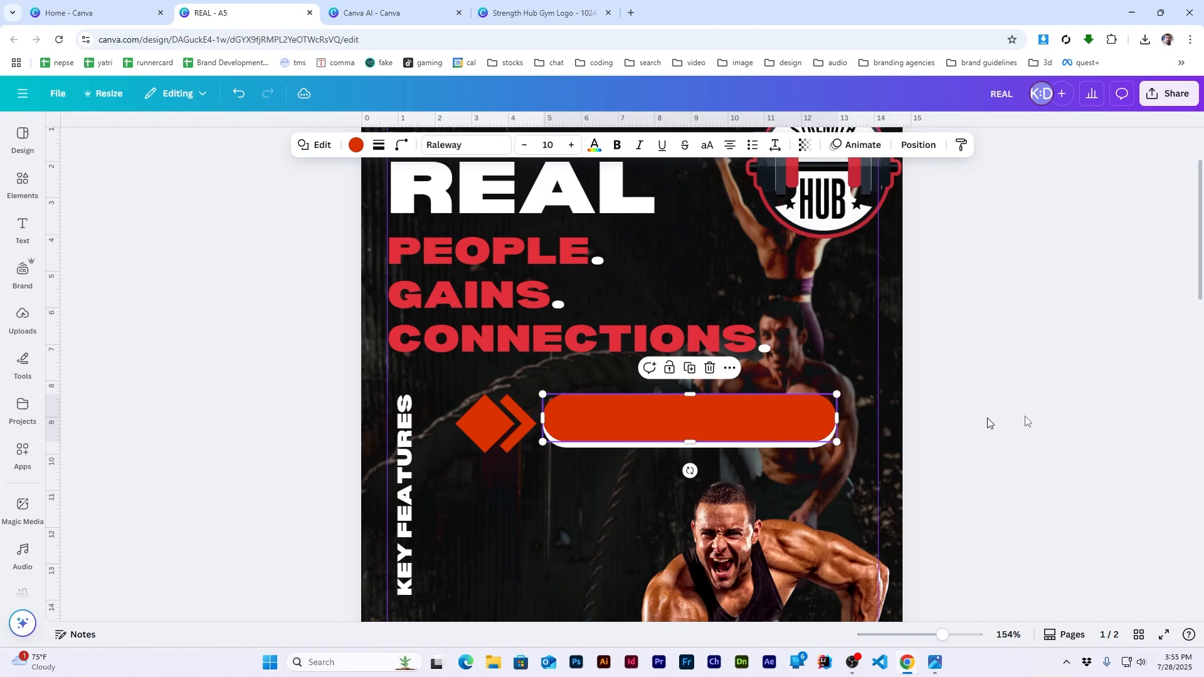
left_click(1094, 414)
Step: Group the orange-red and white bars and align the group with the vertical middle of the arrow graphic
left_click(512, 401)
left_click(653, 426, "shift")
left_click(626, 445, "shift")
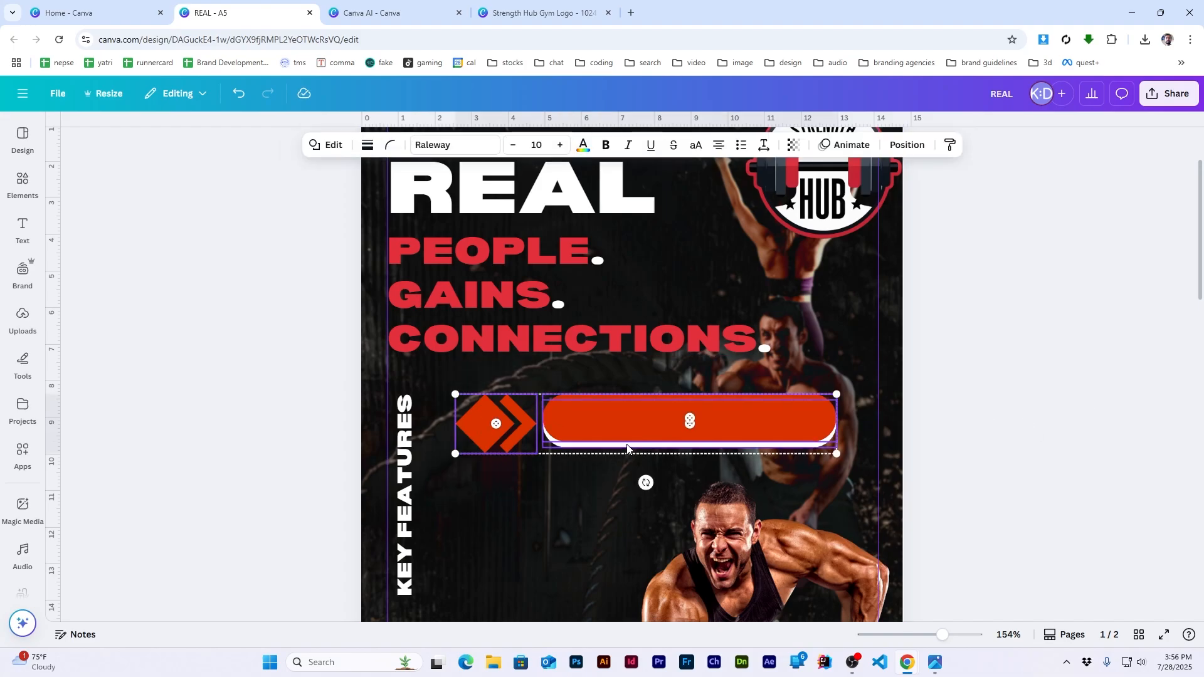
left_click(622, 452)
left_click(613, 447)
left_click(654, 423, "shift")
left_click(496, 424, "shift")
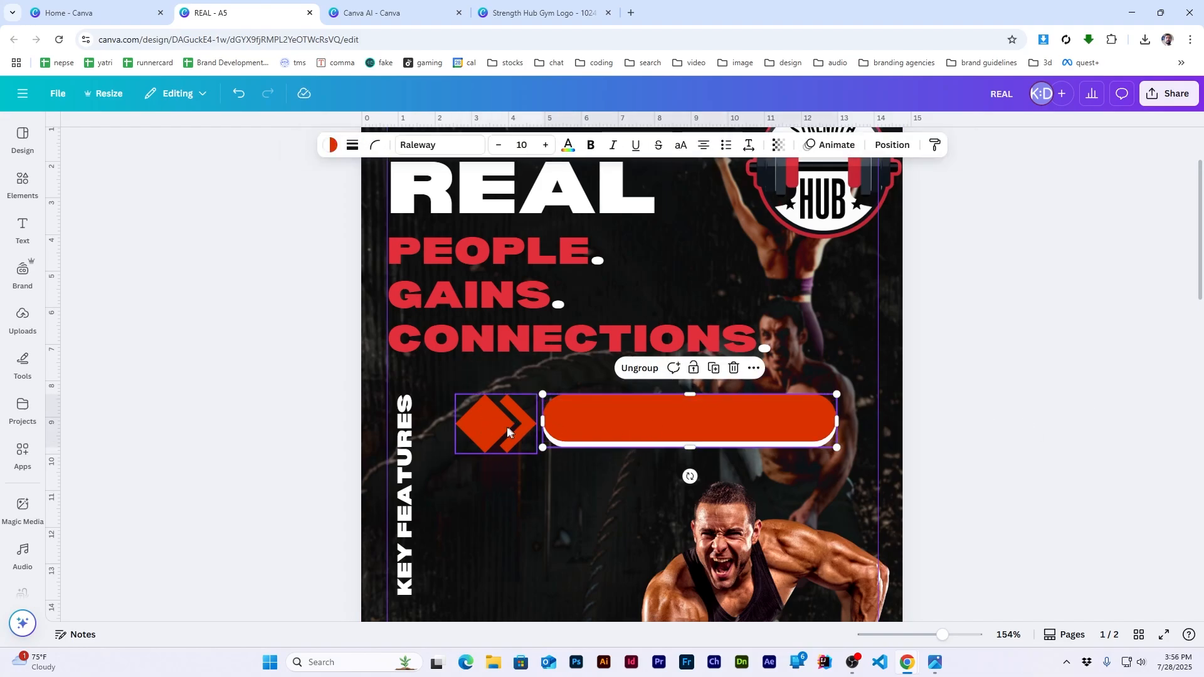
left_click(709, 144)
left_click(94, 319)
left_click(252, 133)
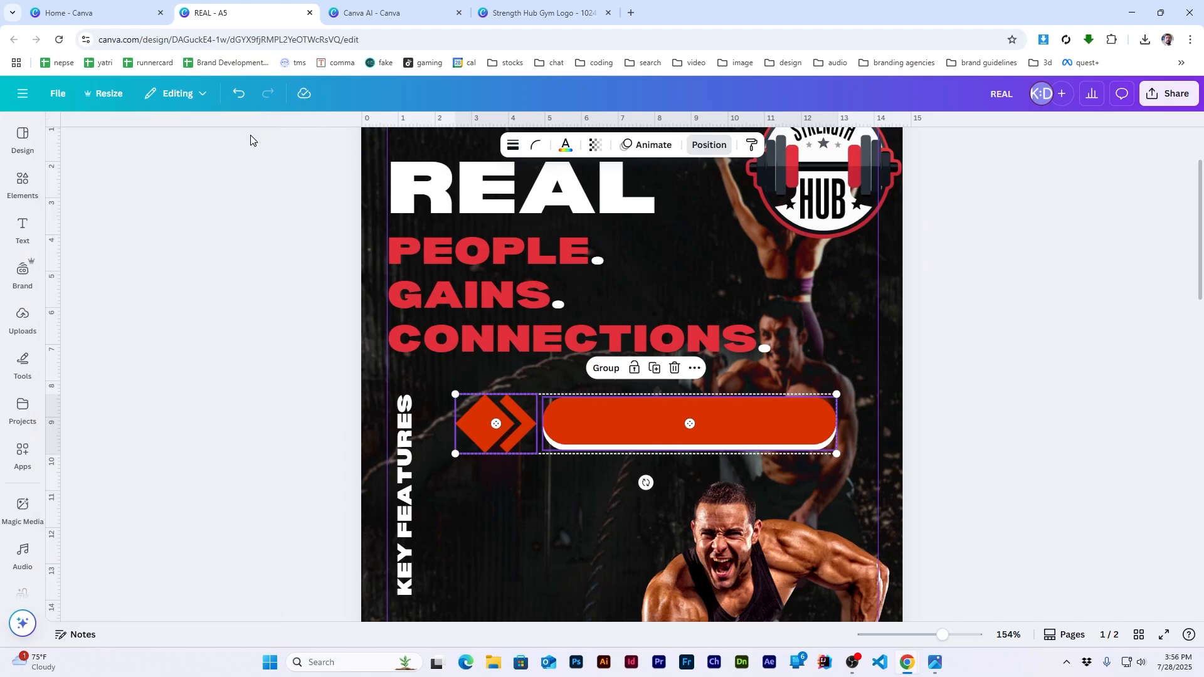
left_click(1014, 347)
Step: Scale the bar group down slightly and realign it with the vertical middle of the arrow graphic
scroll(1006, 469, "down", 3)
scroll(669, 295, "up", 3)
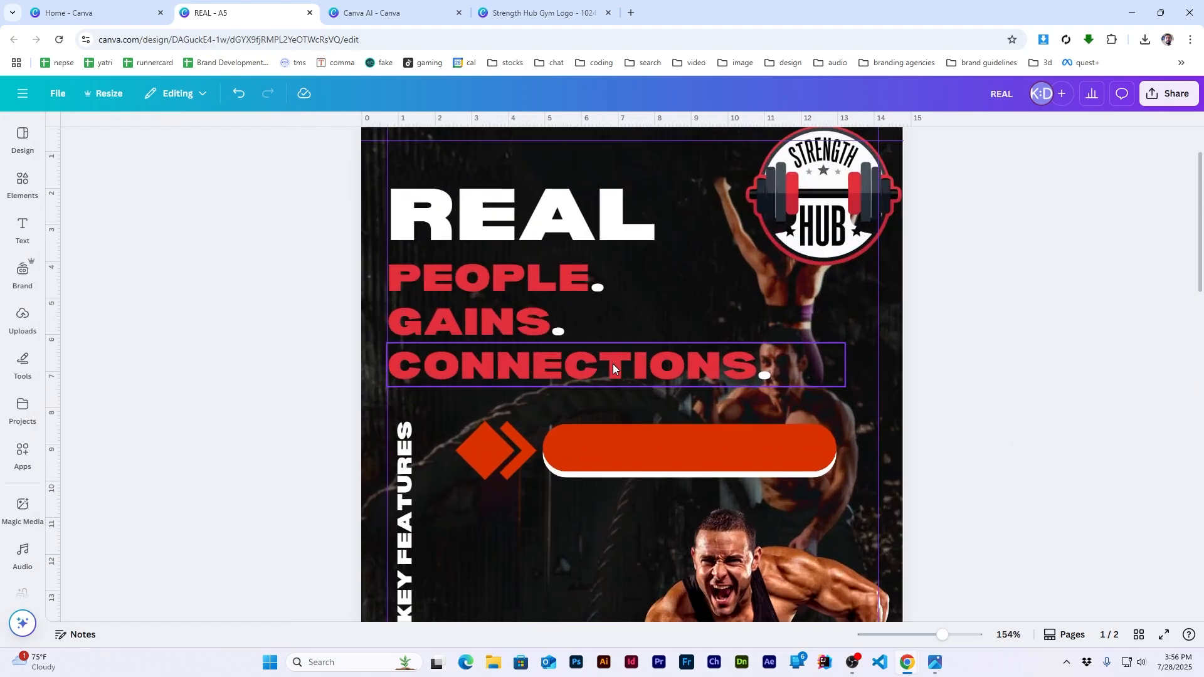
left_click(762, 441)
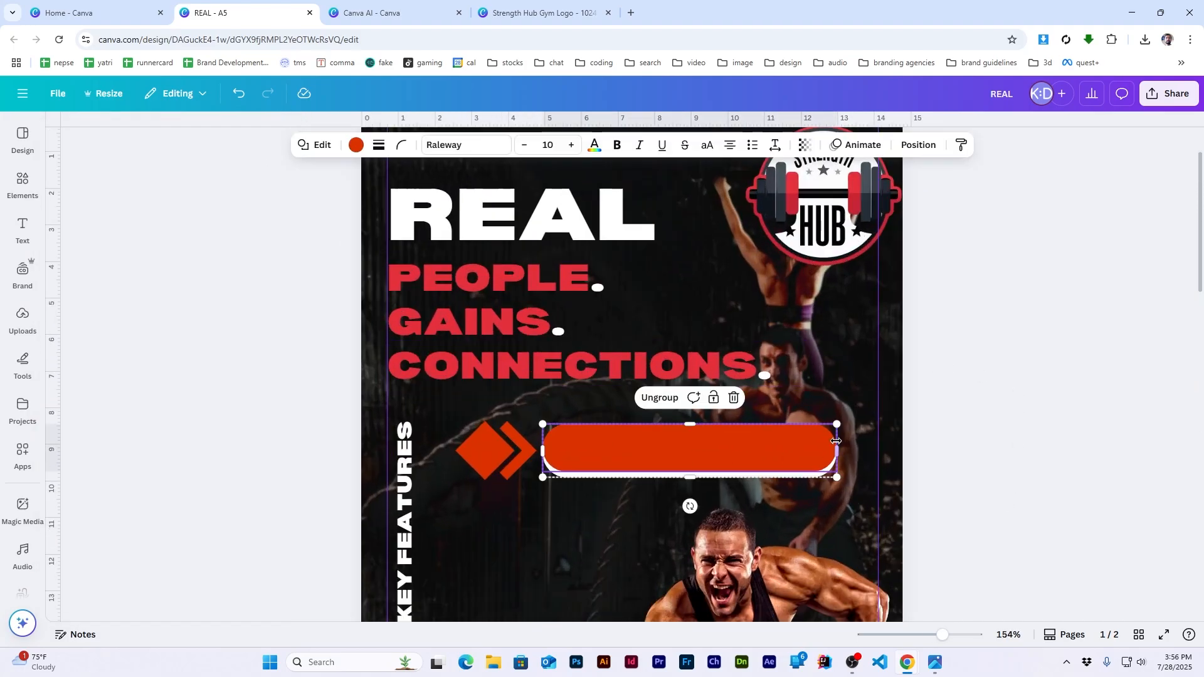
left_click(496, 450, "shift")
left_click(709, 145)
left_click(94, 319)
left_click(1080, 527)
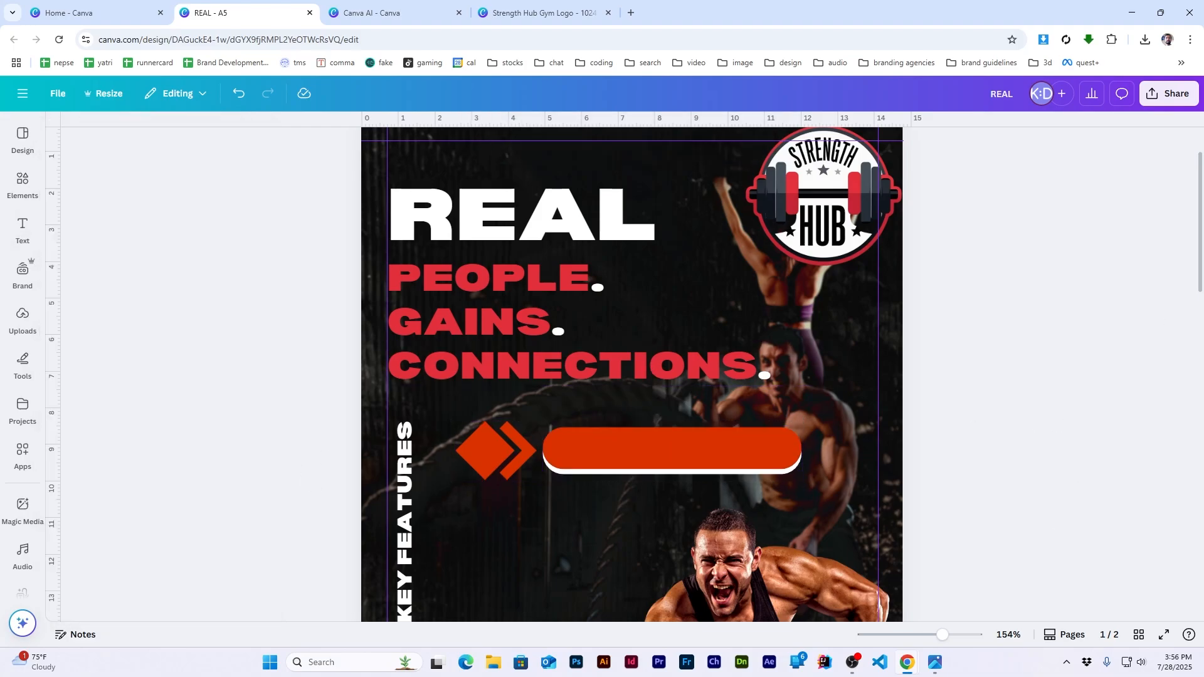
Step: Add a body text box over the orange-red bar reading "Find training partners near you"
left_click(22, 229)
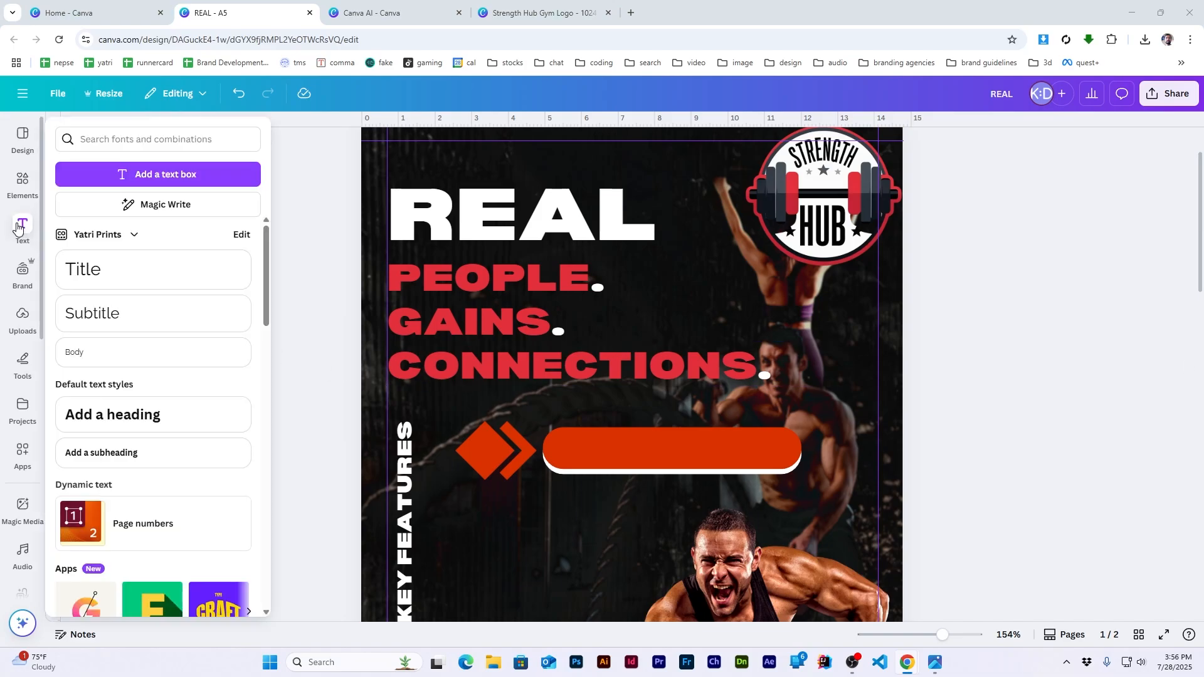
left_click(123, 352)
left_click_drag(631, 368, 602, 452)
double_click(601, 453)
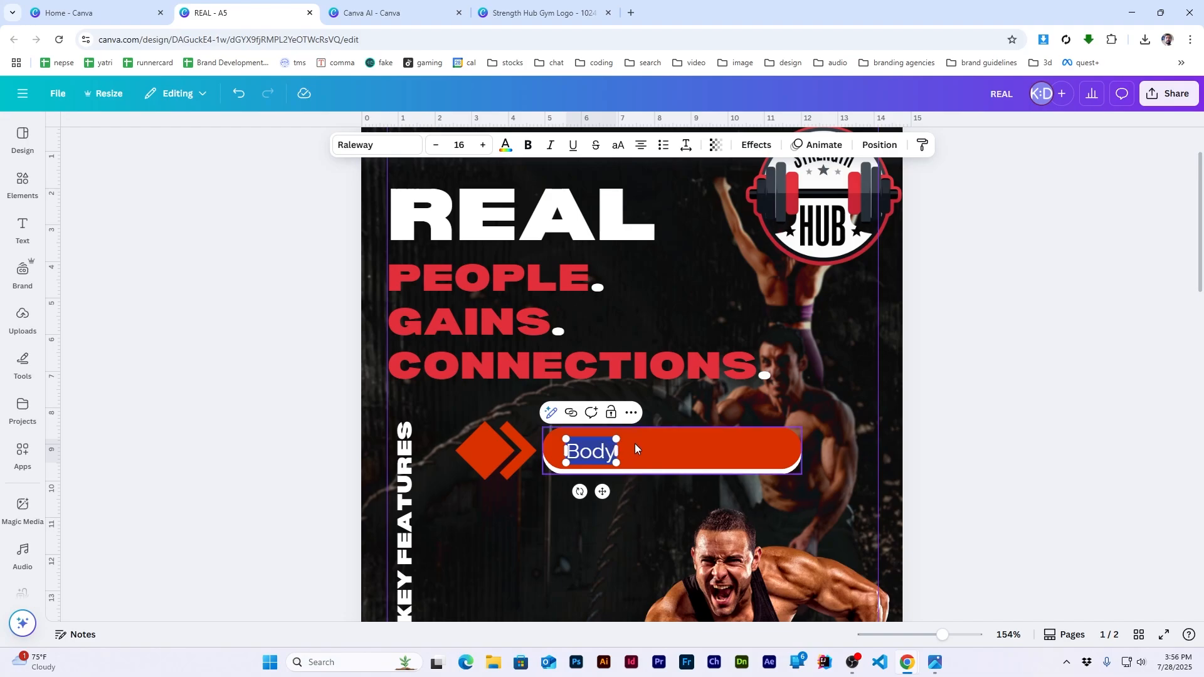
type("Find training partners near you")
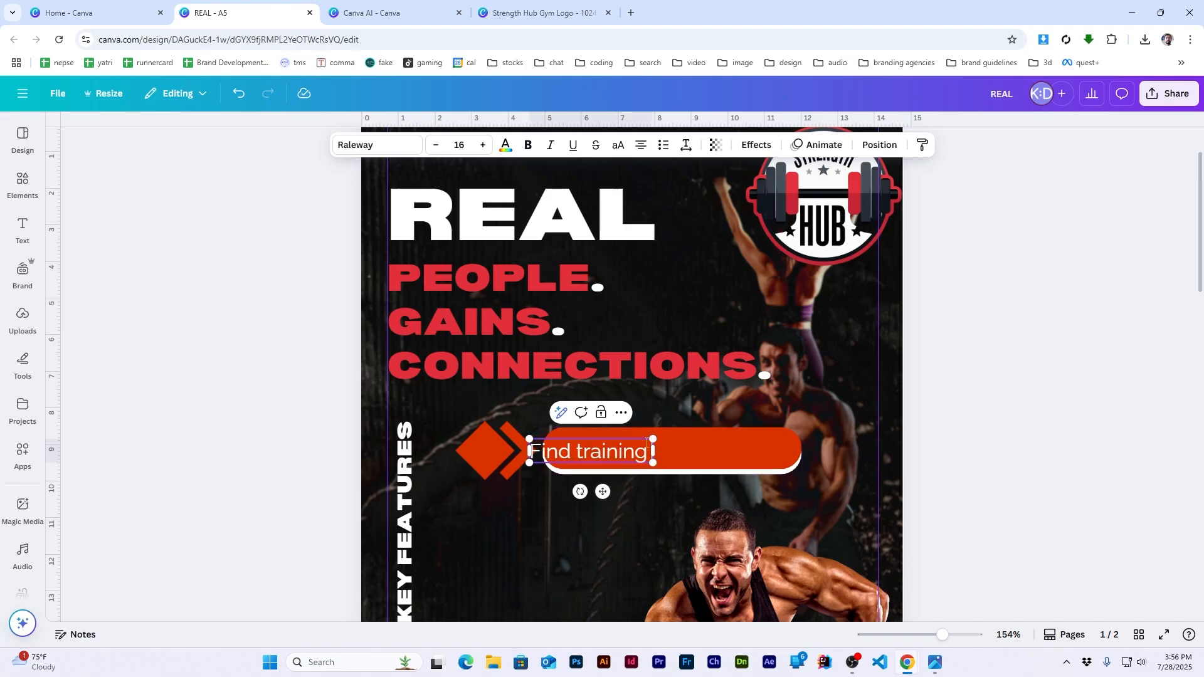
left_click(952, 570)
Step: Reduce the feature text to font size 11.8 and center it horizontally on the orange-red bar
left_click(693, 455)
mouse_move(692, 455)
left_mouse_down()
mouse_move(630, 280)
mouse_move(633, 257)
mouse_move(773, 453)
mouse_move(797, 453)
mouse_move(773, 433)
mouse_move(708, 451)
left_mouse_up()
key("Up")
key("Up")
key("Up")
key("Up")
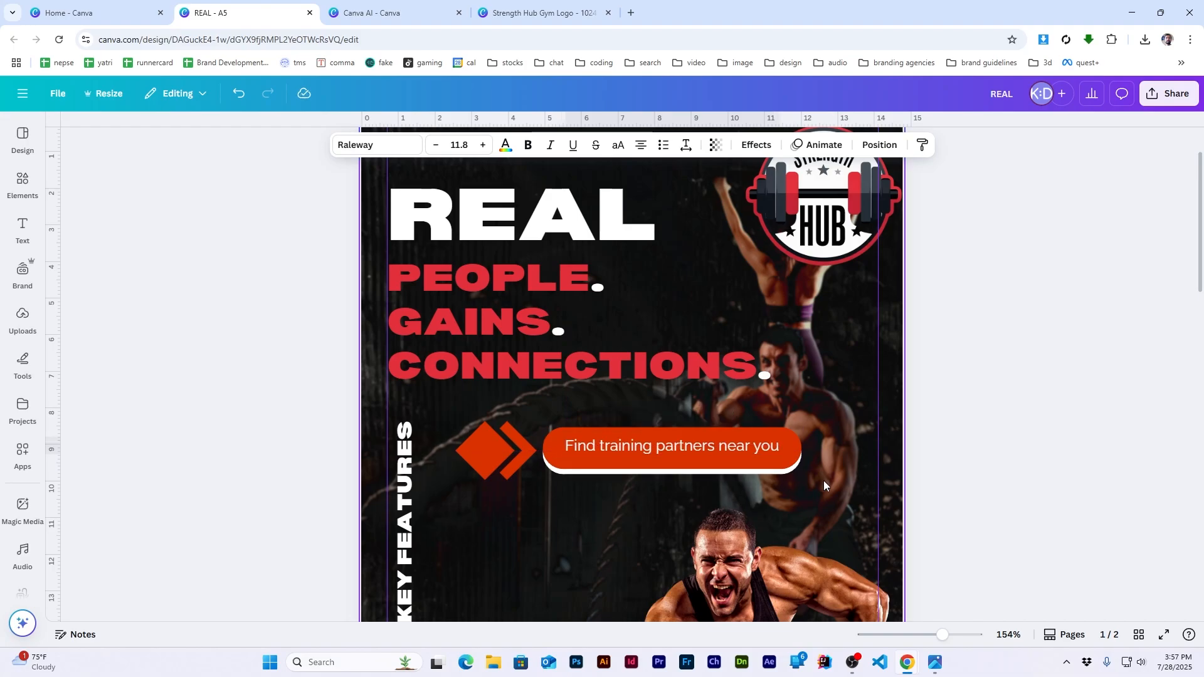
key("ctrl+z")
left_click_drag(611, 457, 617, 449)
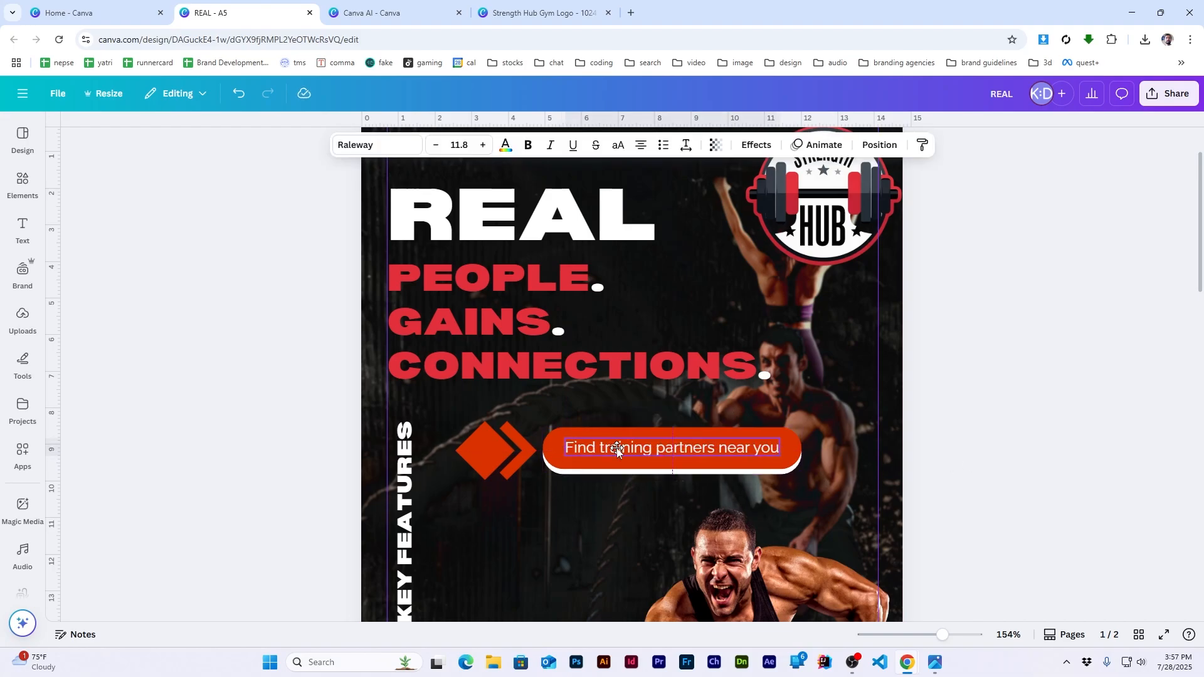
Step: Align the feature text with the middle of the bar group and raise it slightly within the orange-red part
left_click(797, 449, "shift")
left_click(907, 141)
left_click(94, 320)
left_click(1078, 360)
left_click(692, 454)
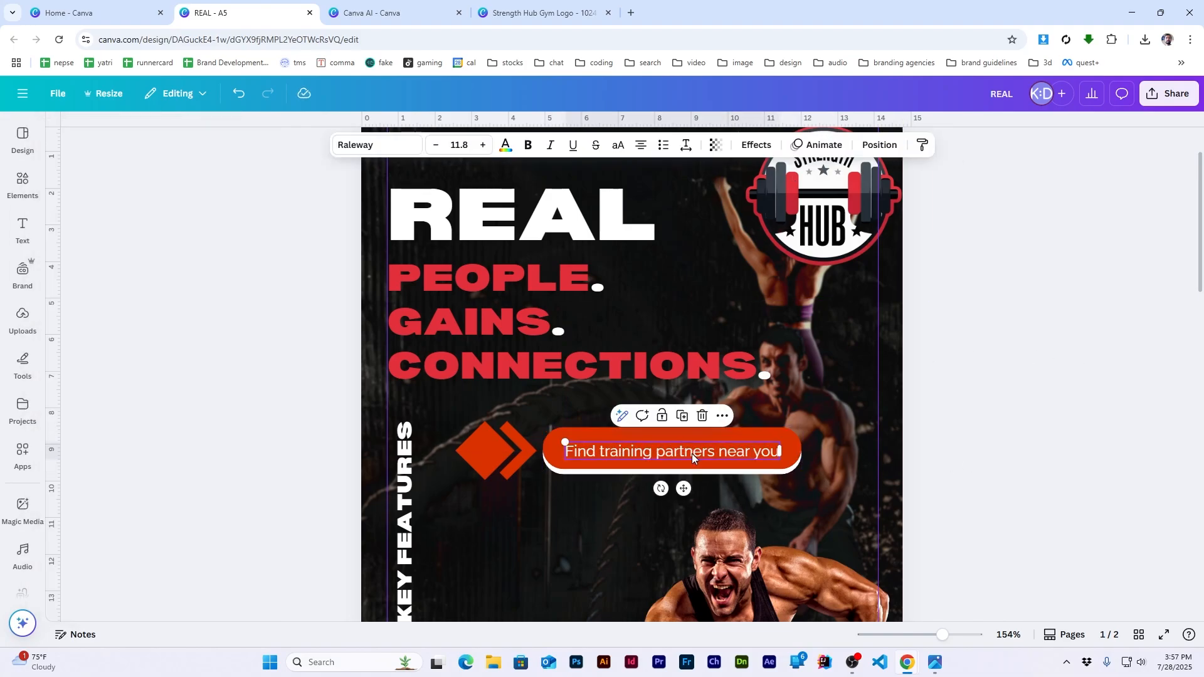
left_click(1027, 458)
Step: Duplicate the arrow graphic, bar group and text together directly below the first feature row
left_click(493, 476)
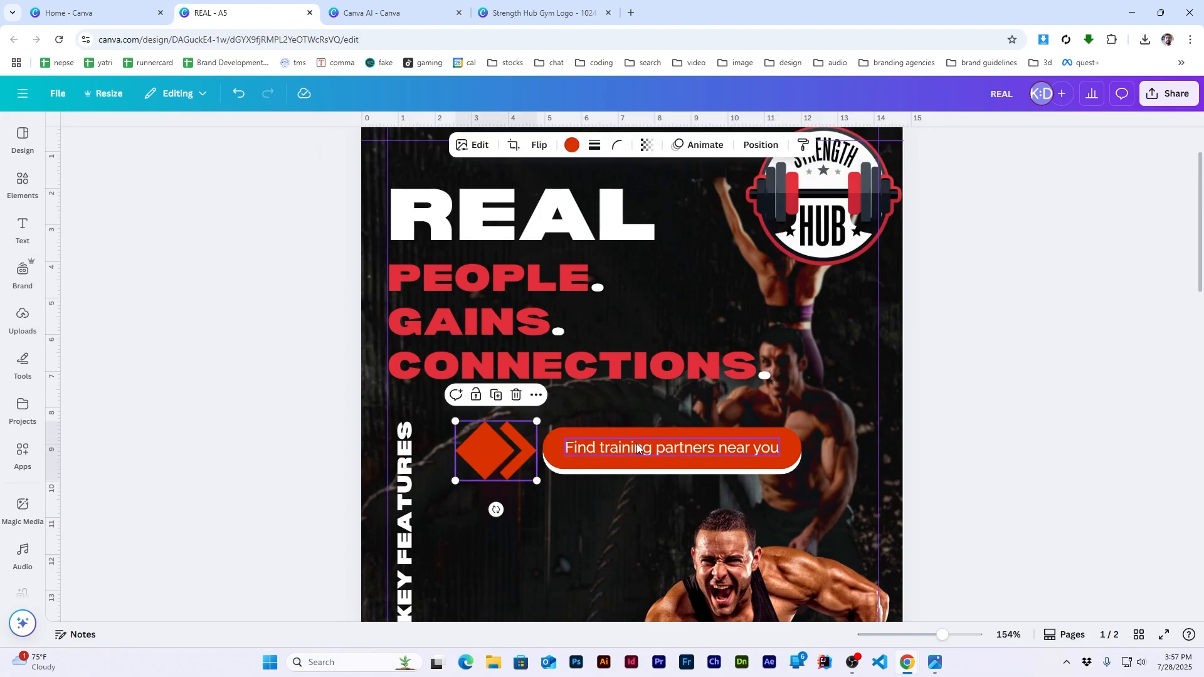
left_click(638, 448, "shift")
left_click(726, 466, "shift")
left_click_drag(619, 448, 620, 515)
left_click(1034, 412)
Step: Replace the second feature row's text with "Get results in no time"
scroll(577, 291, "down", 4)
scroll(577, 291, "up", 1)
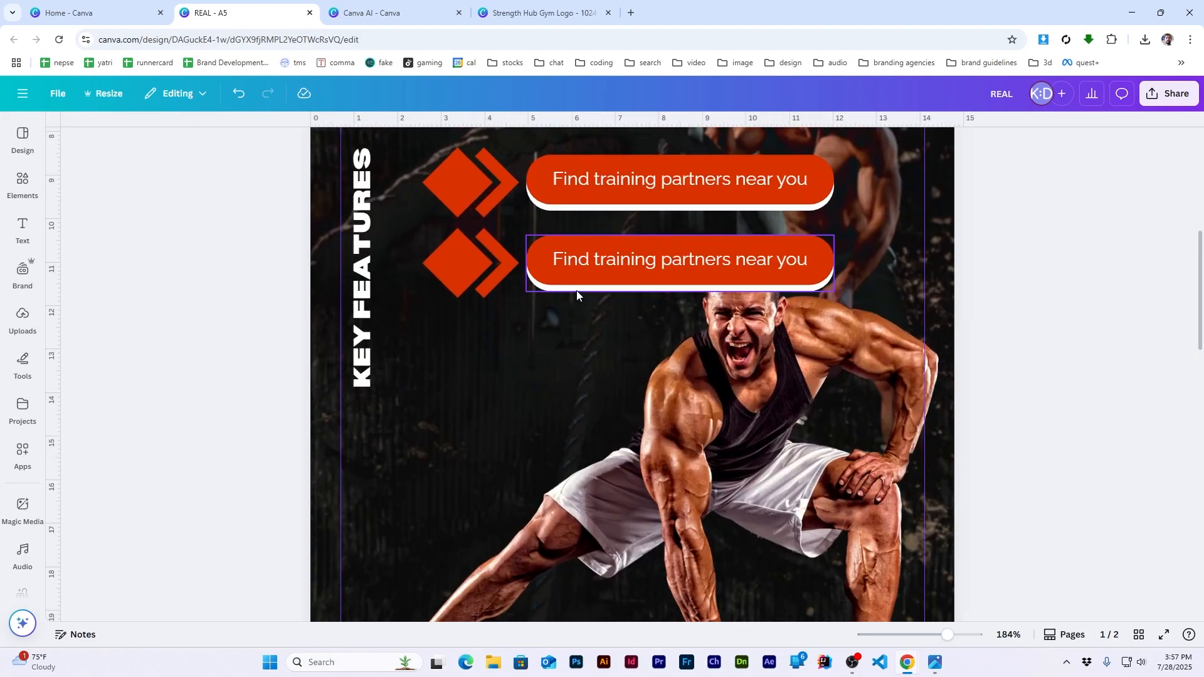
scroll(577, 291, "up", 2)
double_click(643, 392)
type("Get results in")
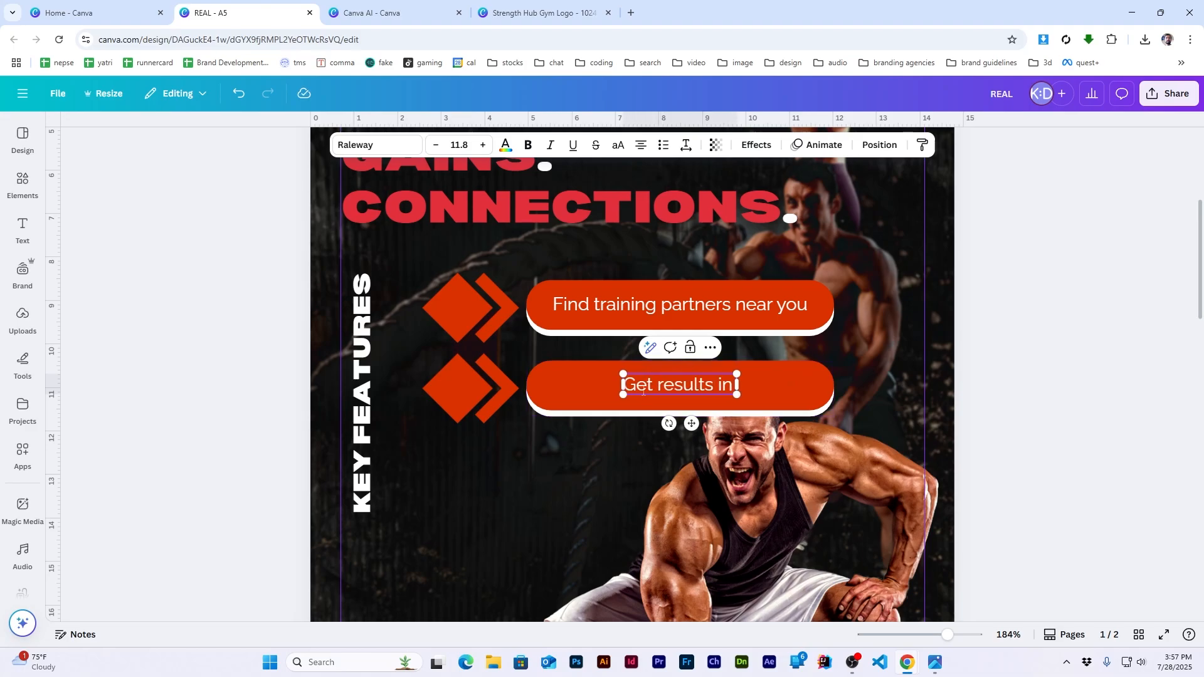
type(" no time")
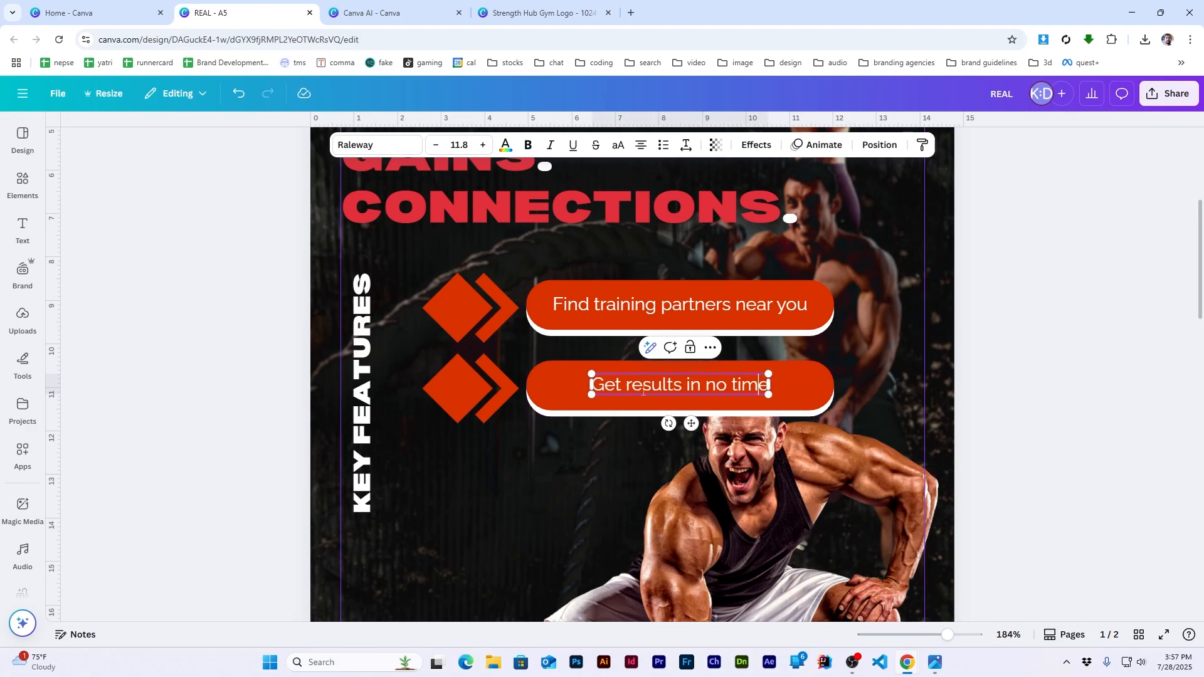
Step: Change the beginning of the second row's text so it reads "Guarenteed results in no time"
type("Guarenteed results")
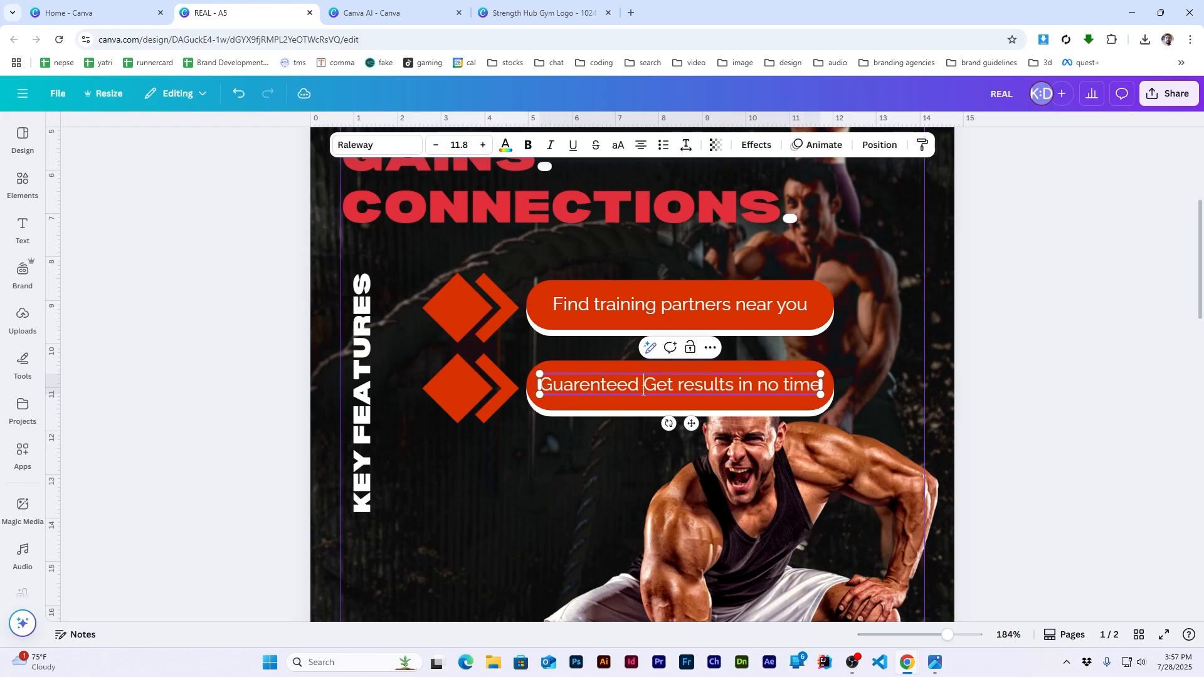
key("Delete")
key("Delete")
key("Delete")
key("Delete")
key("Delete")
key("Delete")
key("Delete")
key("Delete")
key("Delete")
key("Delete")
key("Delete")
key("Delete")
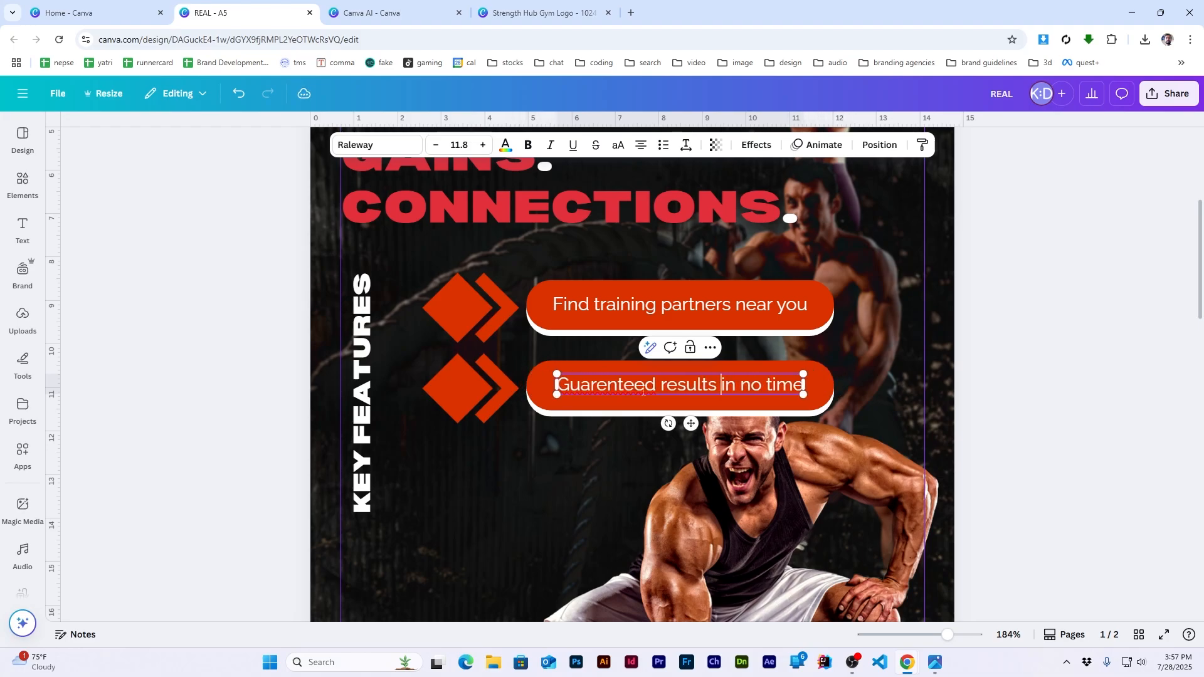
left_click(993, 433)
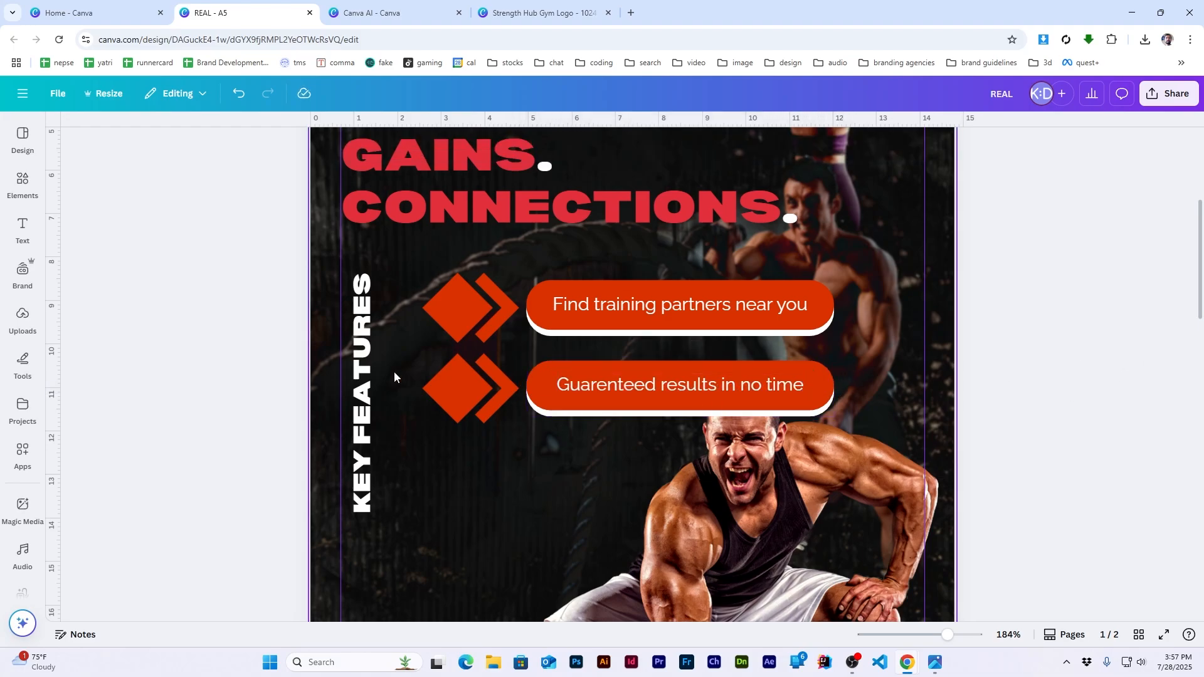
Step: Duplicate the second row's arrow graphic, bar group and text to make a third feature row below it
left_click(464, 387)
left_click(683, 388, "shift")
left_click(818, 399, "shift")
left_click_drag(732, 387, 731, 474)
left_click(1100, 415)
Step: Open the third feature row's text for editing
double_click(592, 478)
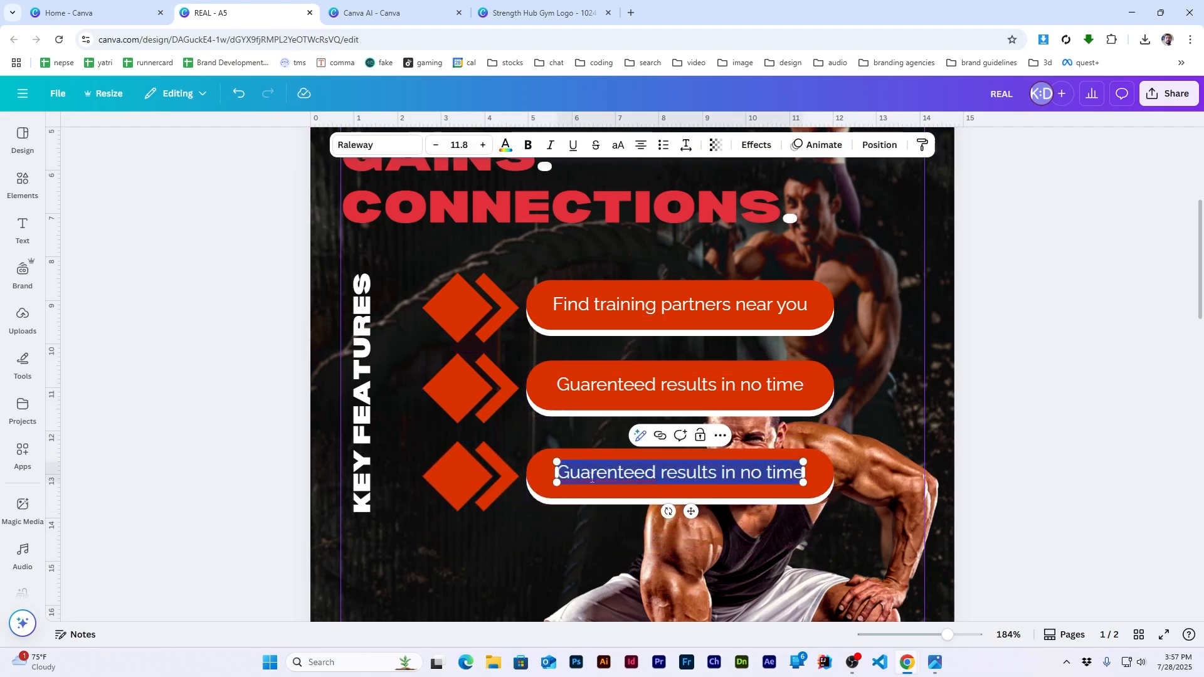
Step: Replace the third feature label's text with "Connect instantly with gym app"
type("Connect instantly")
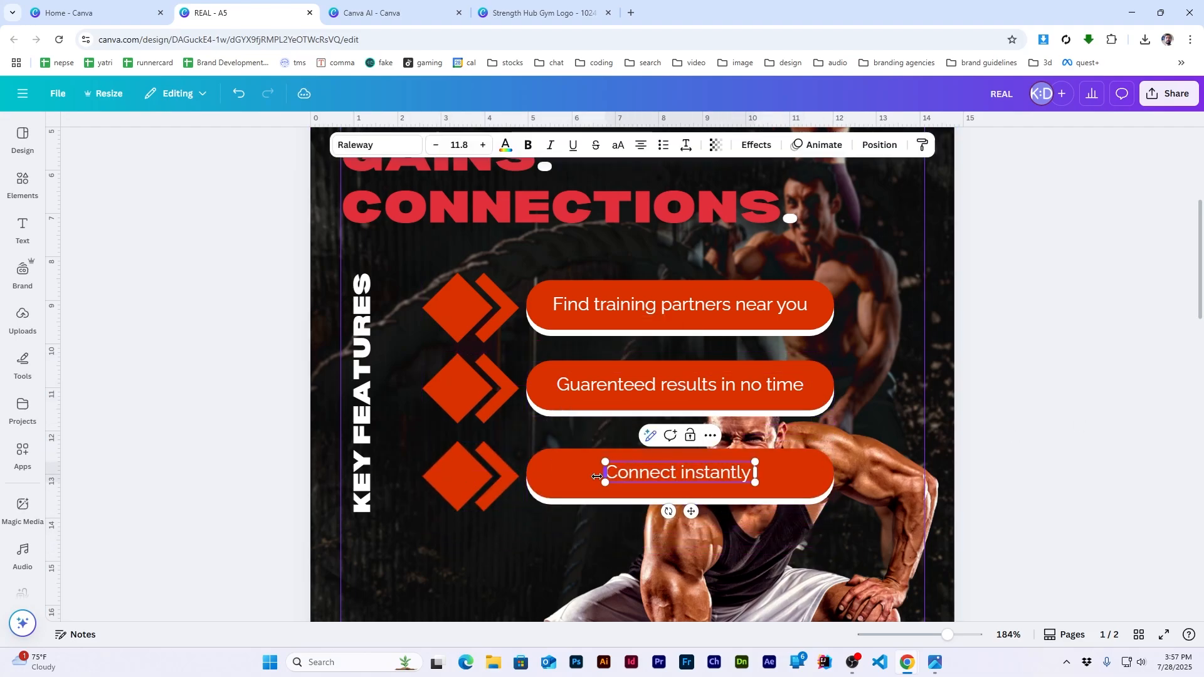
type(" with app")
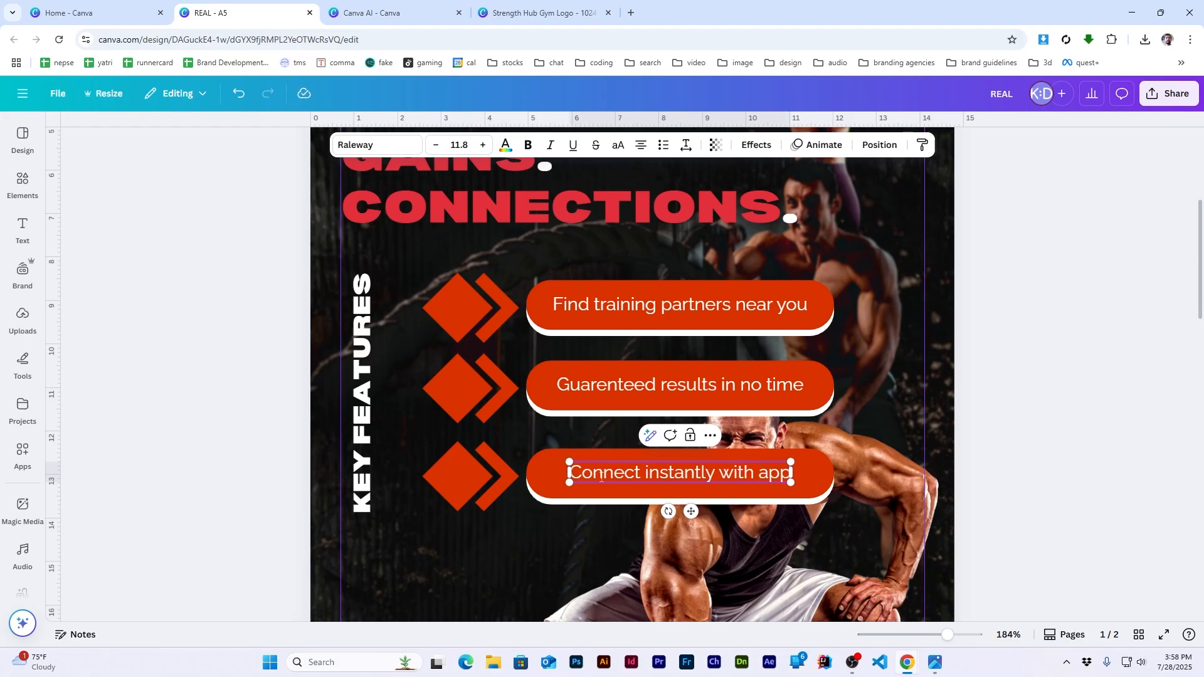
key("BackSpace")
key("BackSpace")
key("BackSpace")
type("gym app")
left_click(1071, 395)
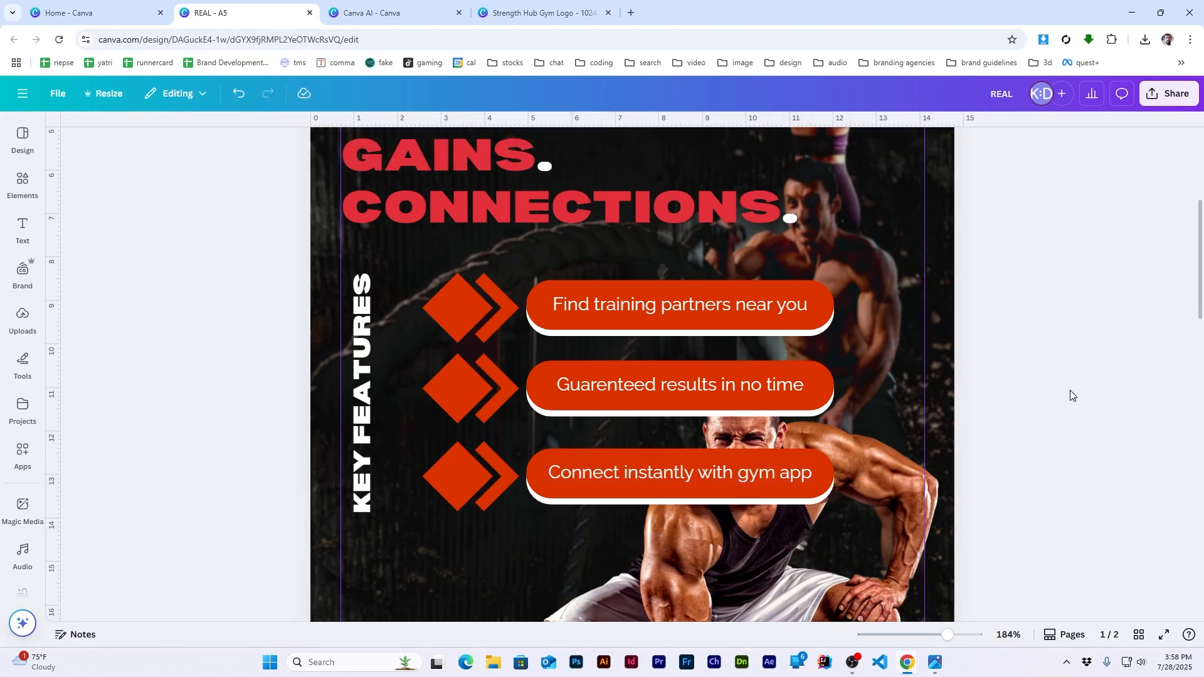
Step: Search the graphics for "training partner icon" and add the icon of two people exercising together
scroll(518, 414, "down", 3)
scroll(517, 420, "up", 3)
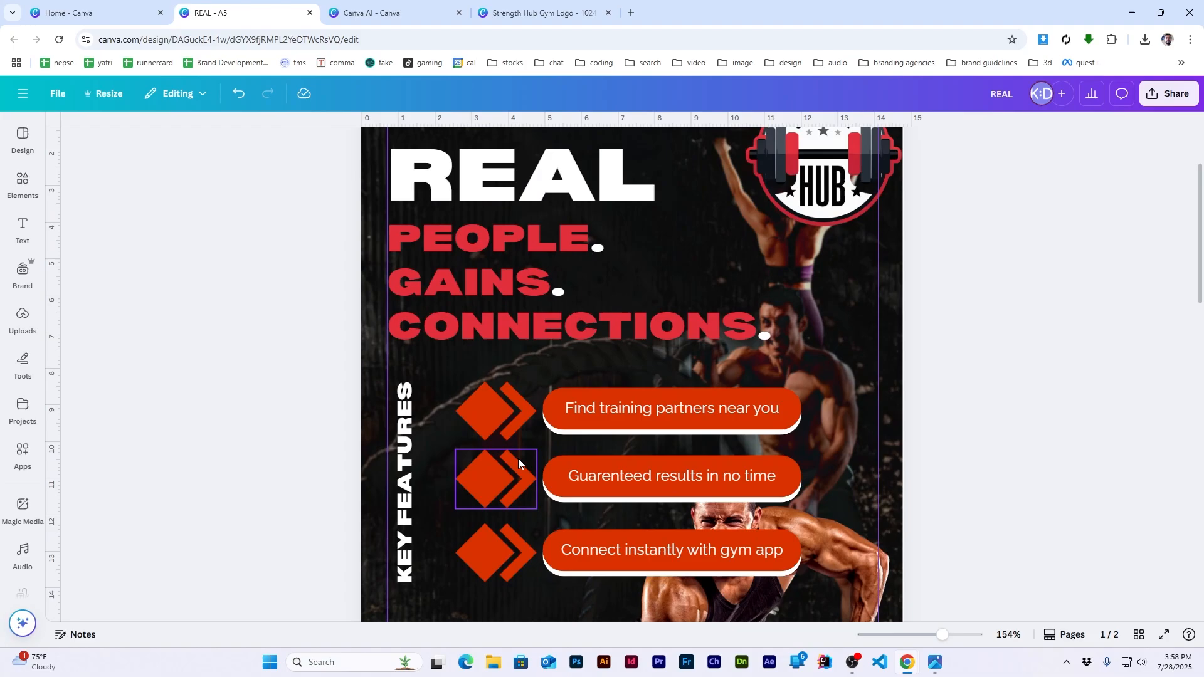
left_click(22, 183)
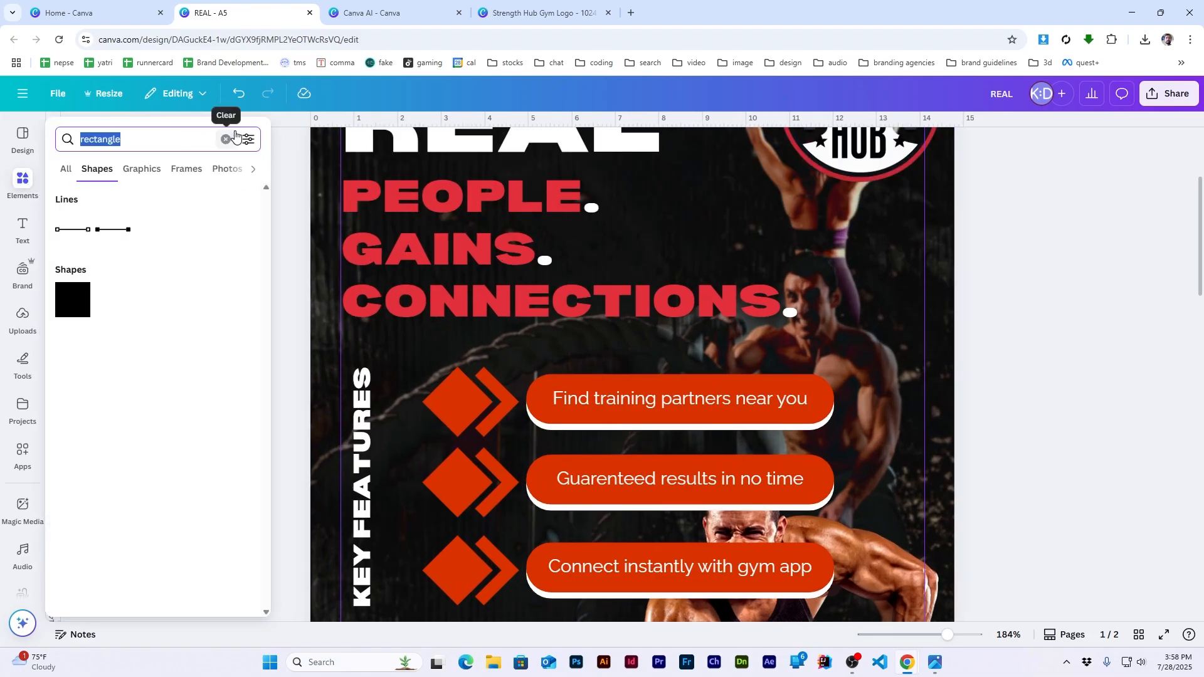
type("training partner icon")
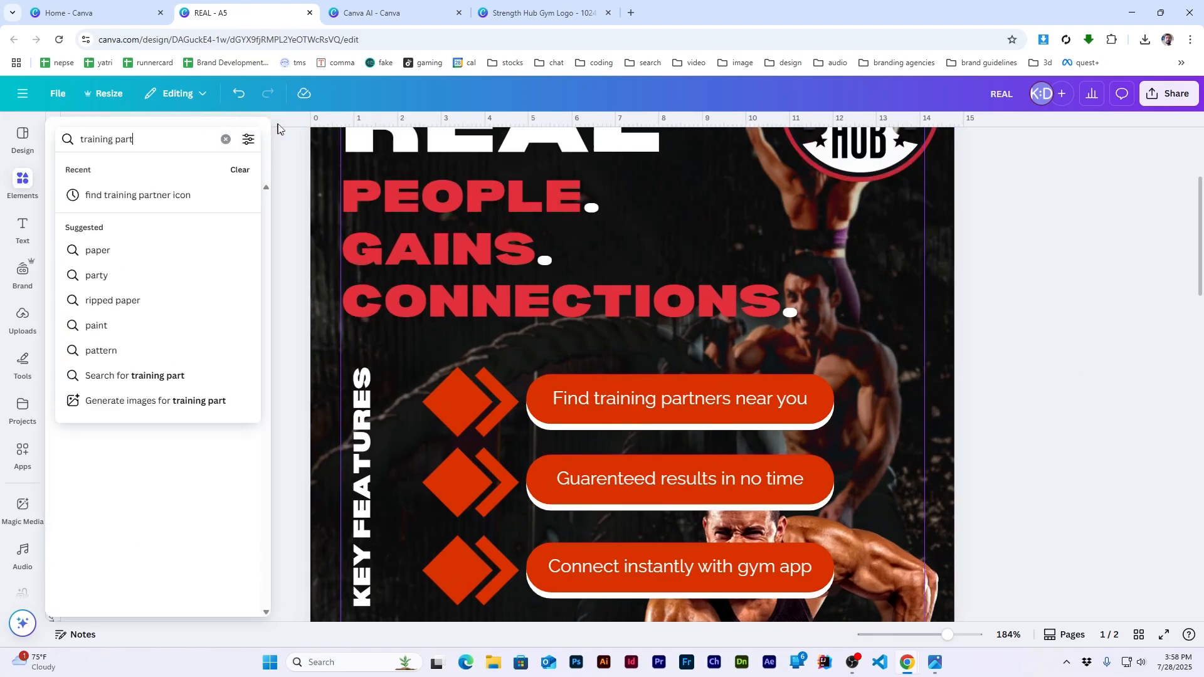
key("Return")
left_click(142, 169)
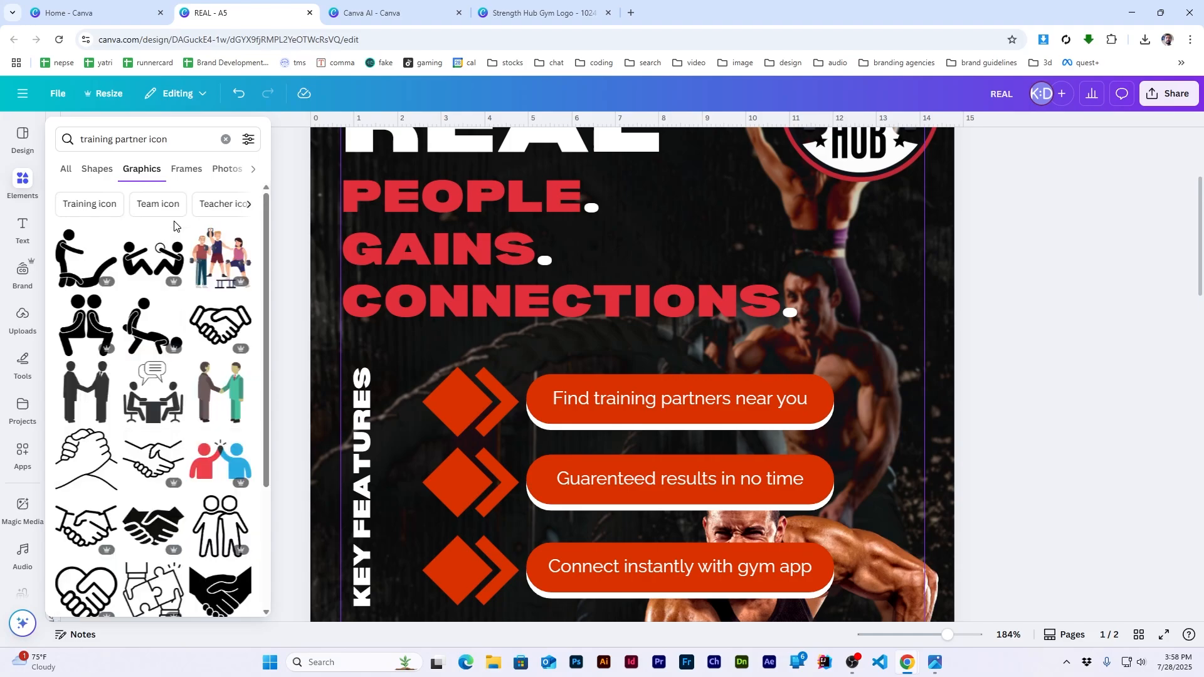
left_click(150, 286)
Step: Recolour the training partner icon white, shrink it and place it on the first orange diamond
left_click(571, 144)
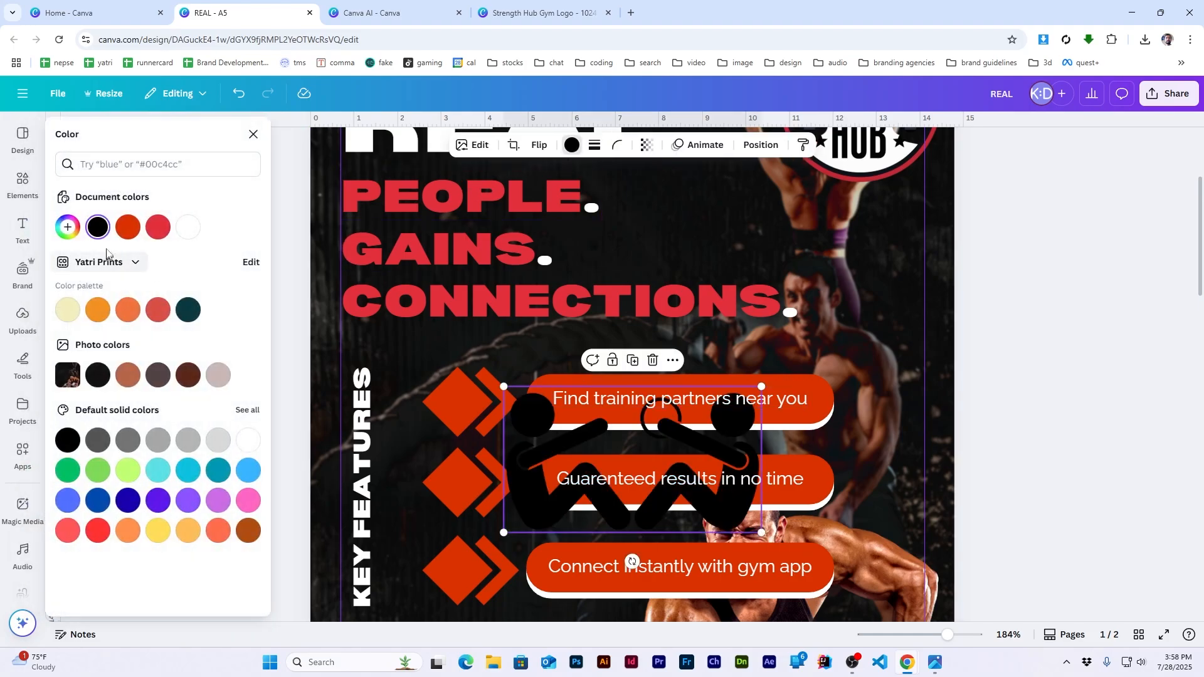
left_click(187, 227)
left_click_drag(761, 386, 457, 401)
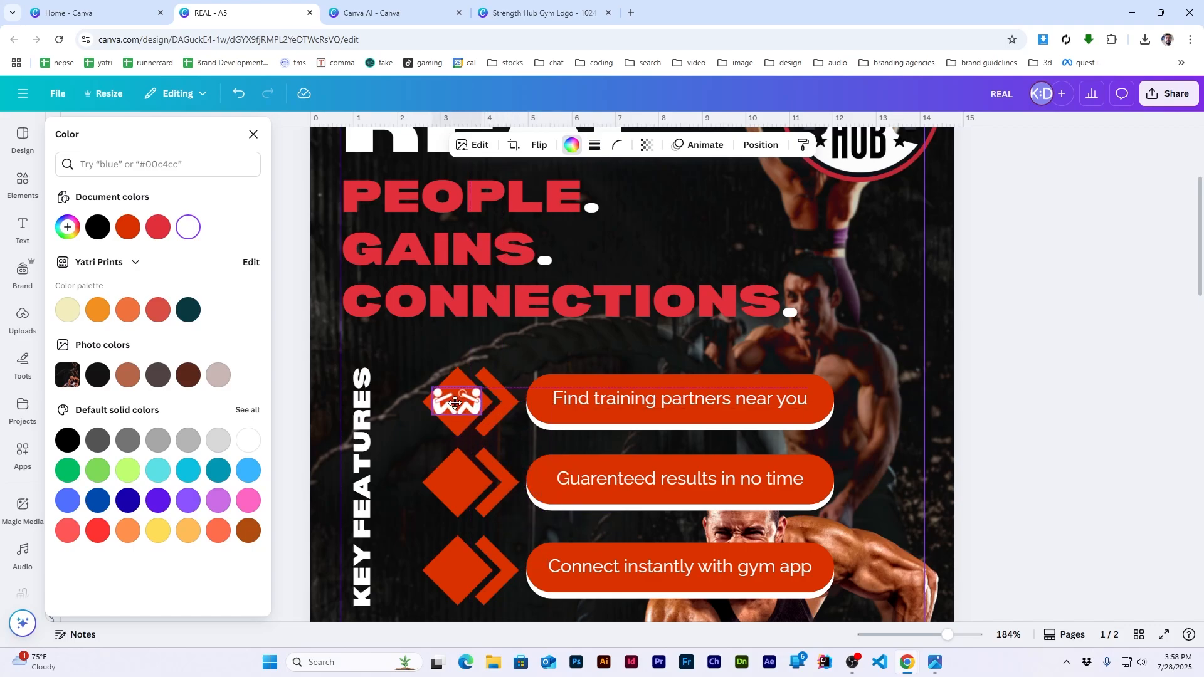
left_click(1104, 405)
Step: Search the graphics for "guarenteed result icon" and add the thumbs-up icon with five stars
left_click(23, 182)
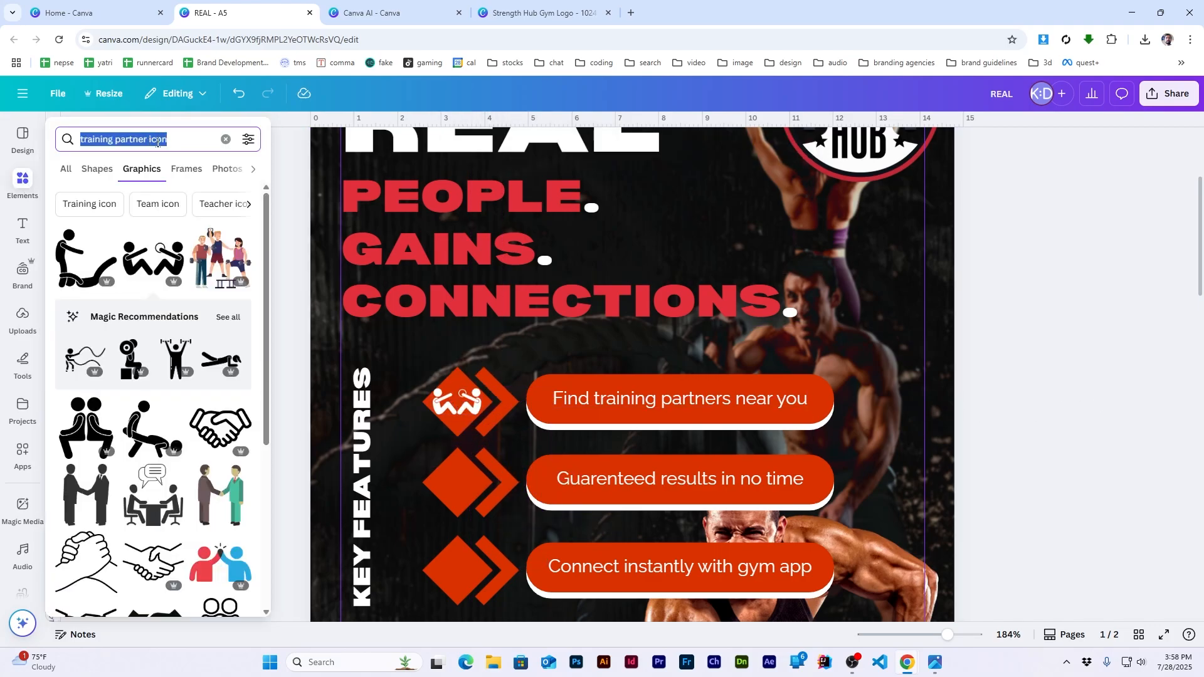
type("guarenteed result icon")
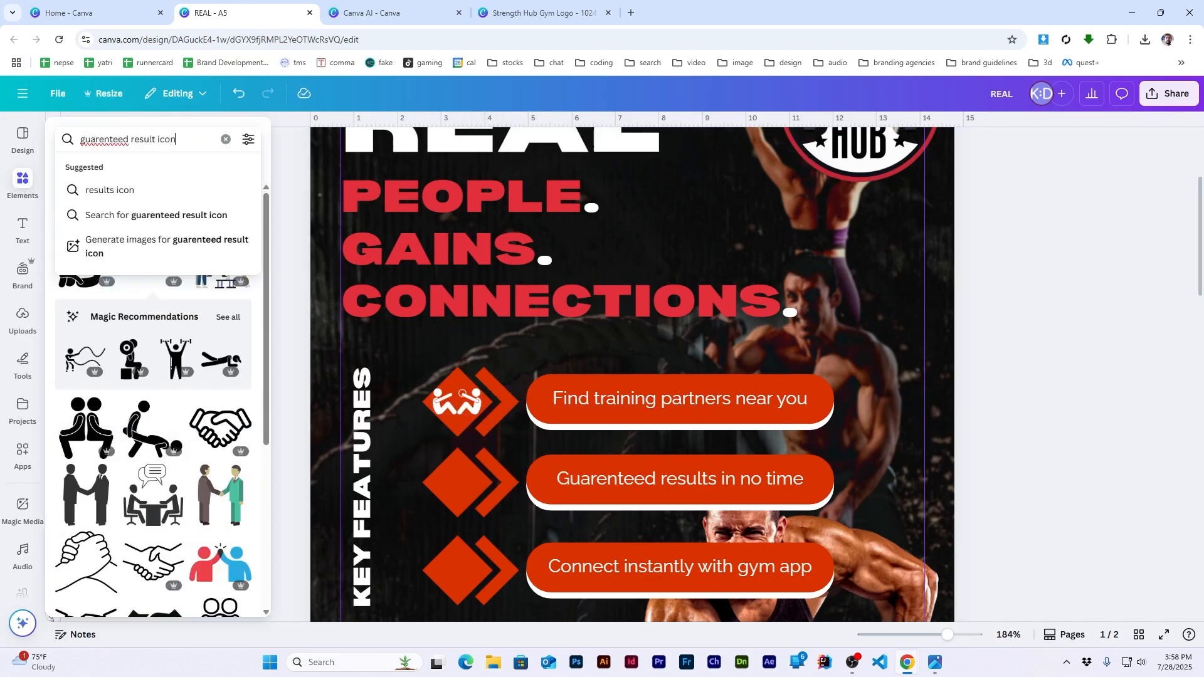
key("Return")
scroll(156, 364, "down", 2)
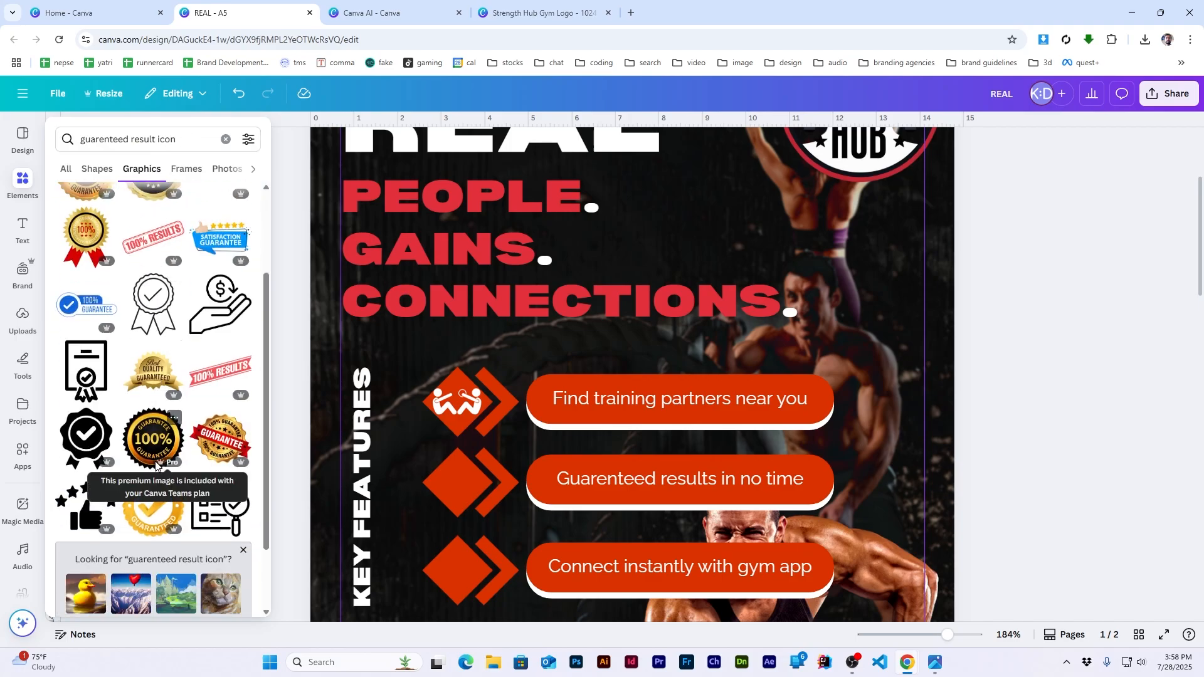
left_click(88, 502)
Step: Recolour the thumbs-up icon white, shrink it and place it on the second orange diamond
left_click(572, 145)
left_click(188, 227)
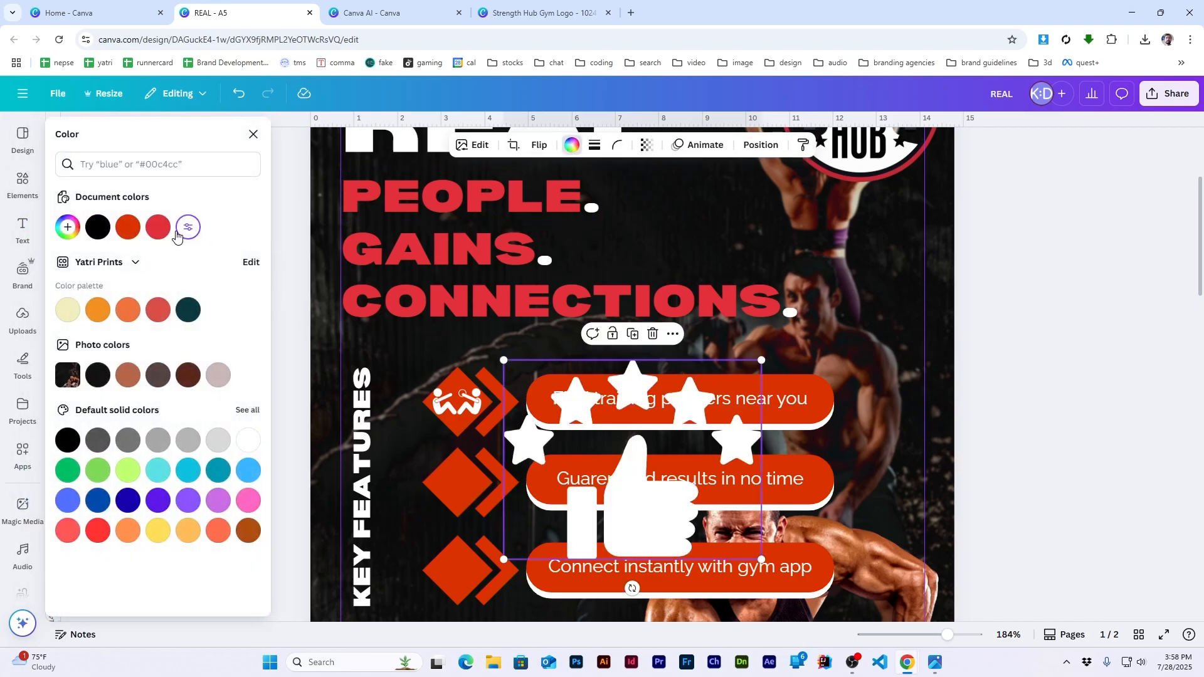
left_click_drag(761, 360, 460, 480)
left_click(1033, 394)
Step: Search the graphics for "connect with app icon" and add the icon of a person linked to three contacts
scroll(1032, 394, "down", 2)
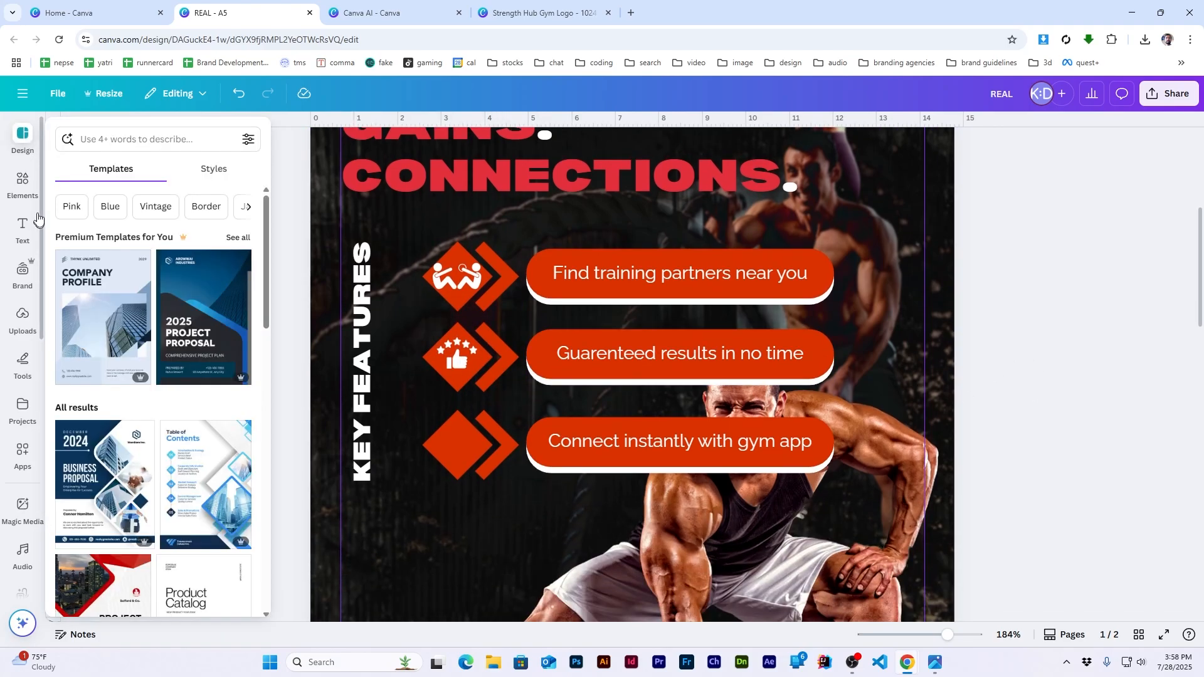
mouse_move(40, 186)
triple_click(144, 139)
type("connect with app icon")
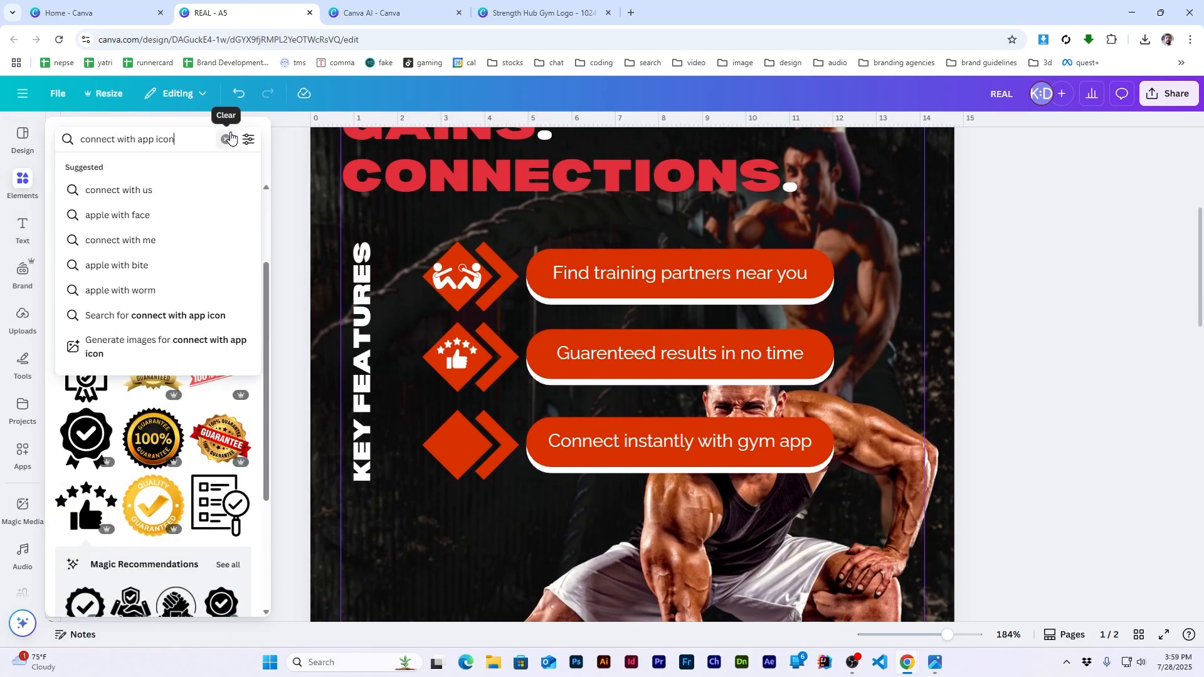
key("Return")
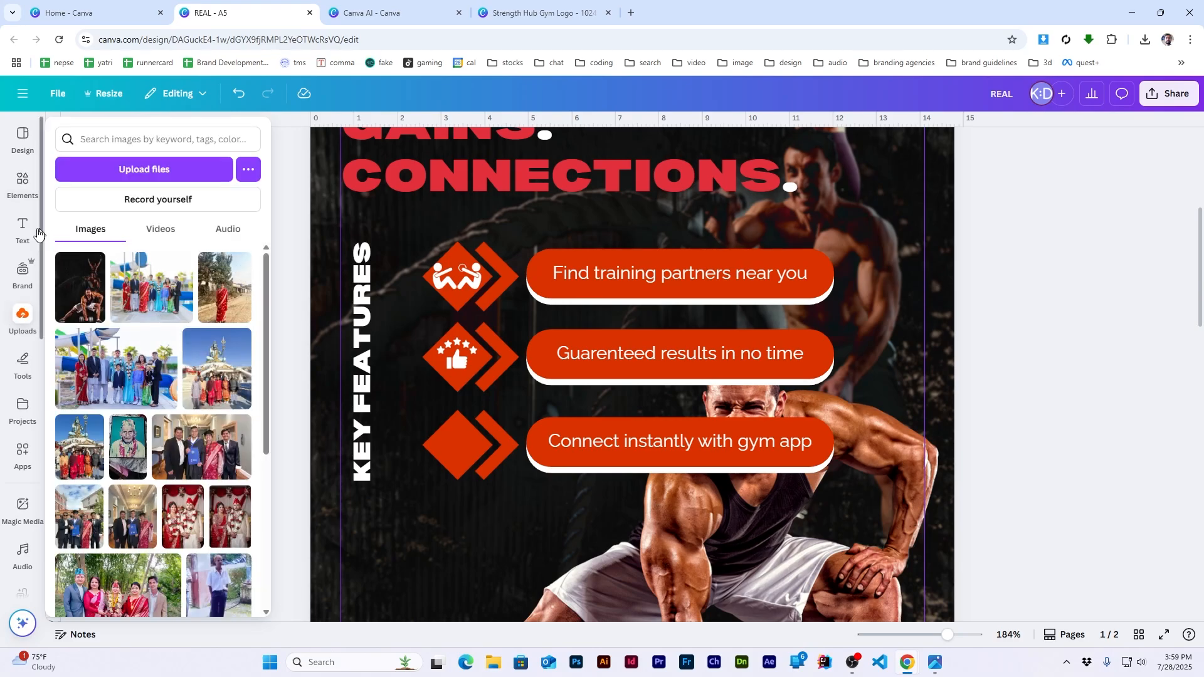
mouse_move(22, 182)
left_click(220, 258)
Step: Recolour the connected-people icon white, shrink it and place it on the third orange diamond
left_click(571, 145)
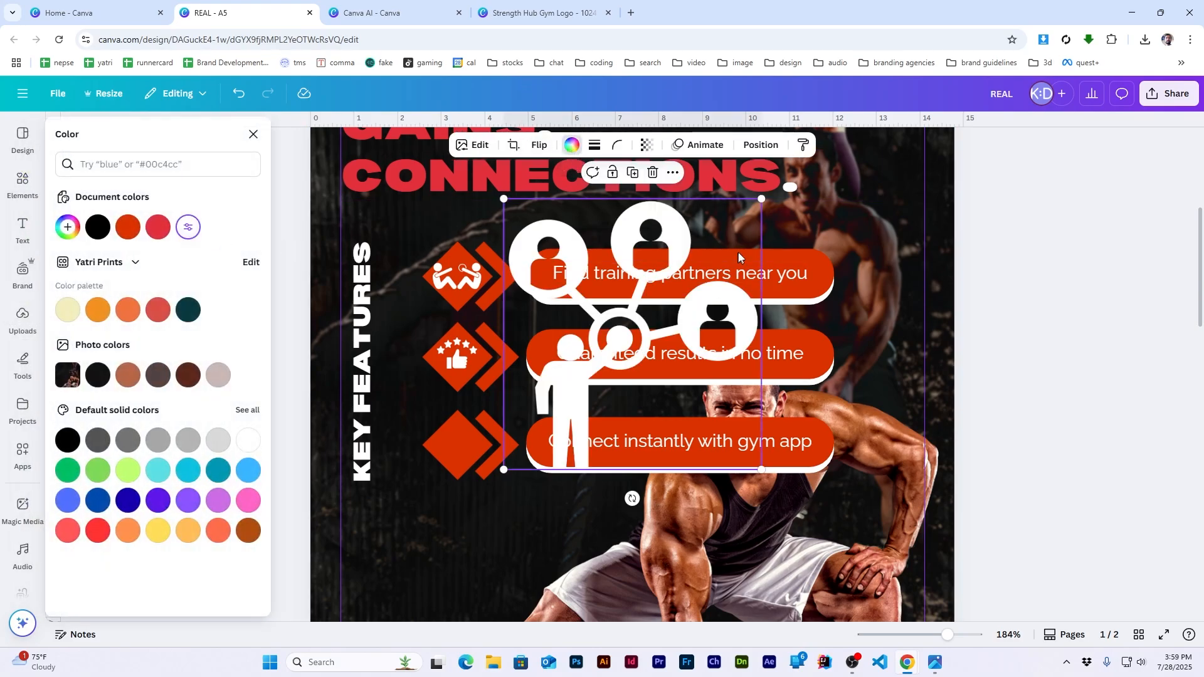
left_click_drag(763, 199, 463, 445)
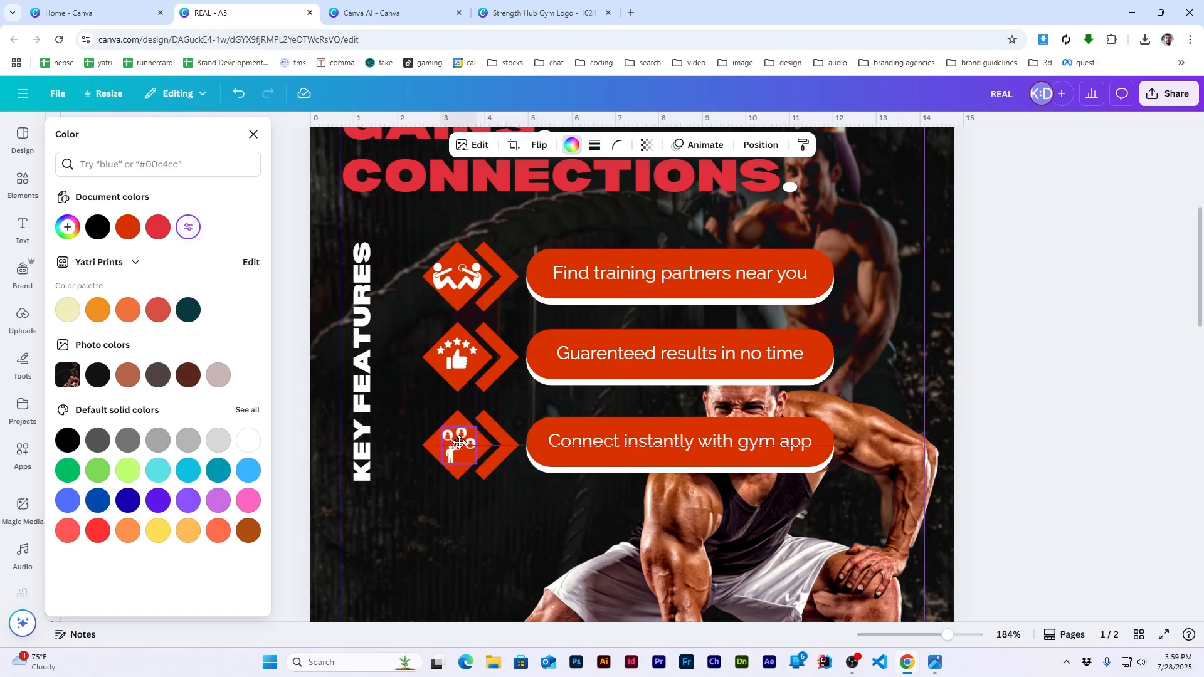
left_click(1072, 336)
Step: Group each of the three white icons with the orange diamond arrow behind it
scroll(1071, 336, "down", 5)
scroll(502, 408, "up", 3)
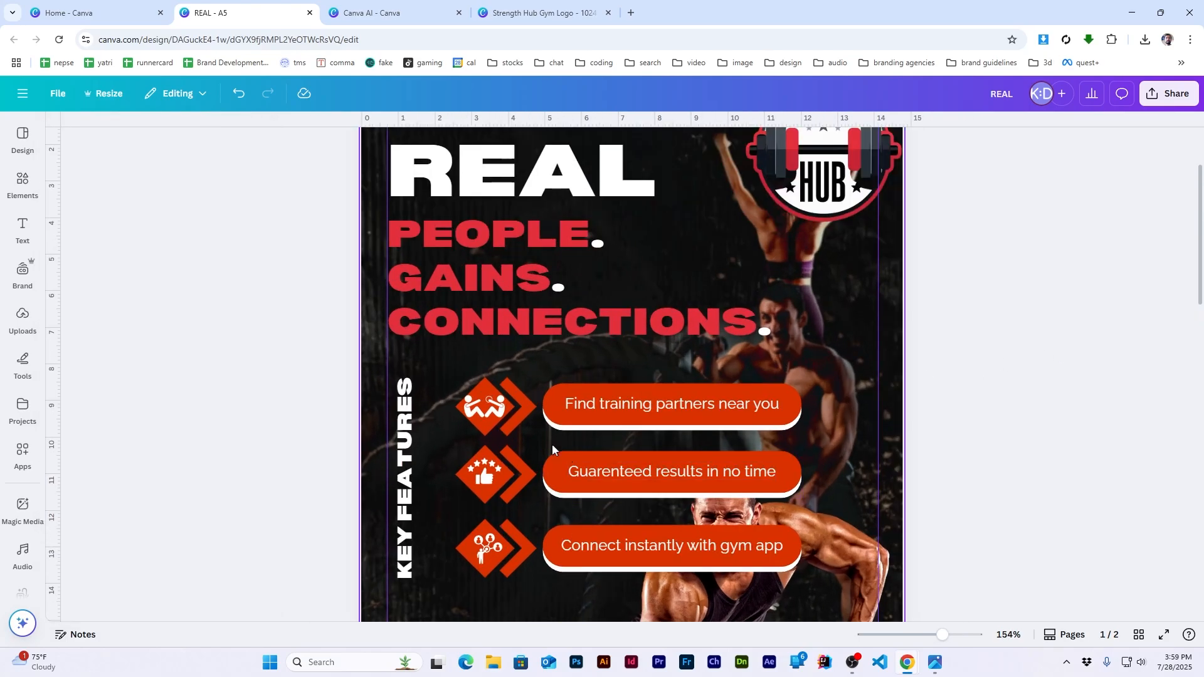
left_click(509, 419)
left_click(528, 412, "shift")
key("ctrl+g")
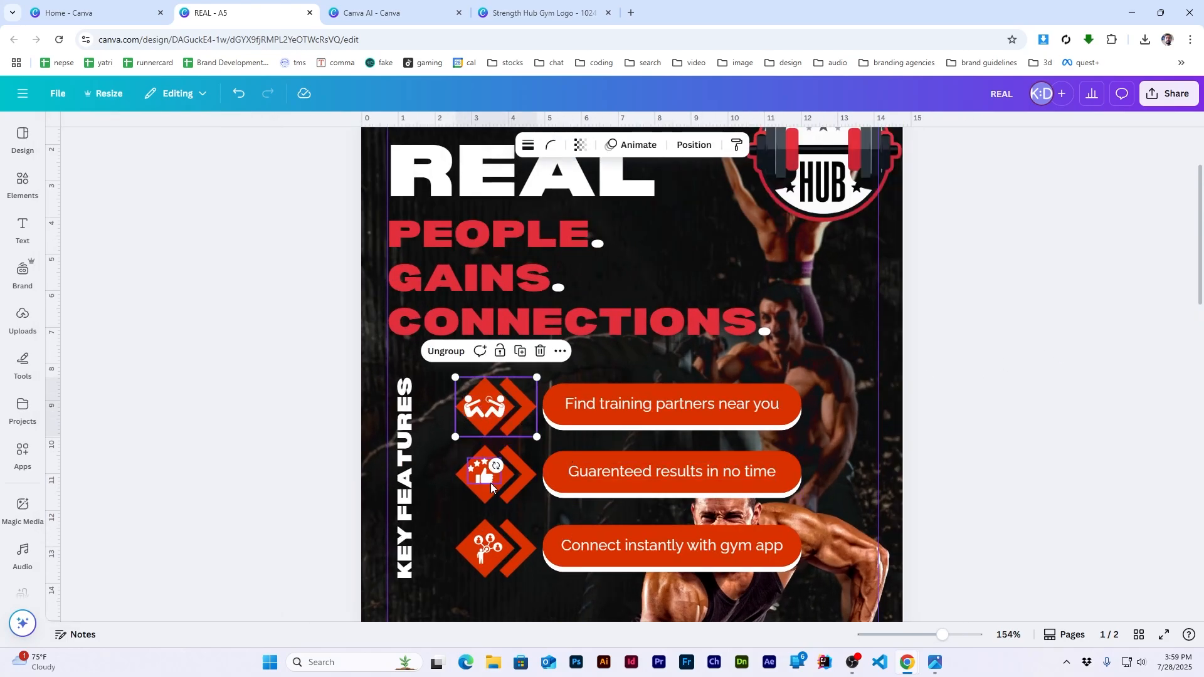
left_click(488, 479)
left_click(521, 471, "shift")
key("ctrl+g")
left_click(488, 547)
left_click(526, 551, "shift")
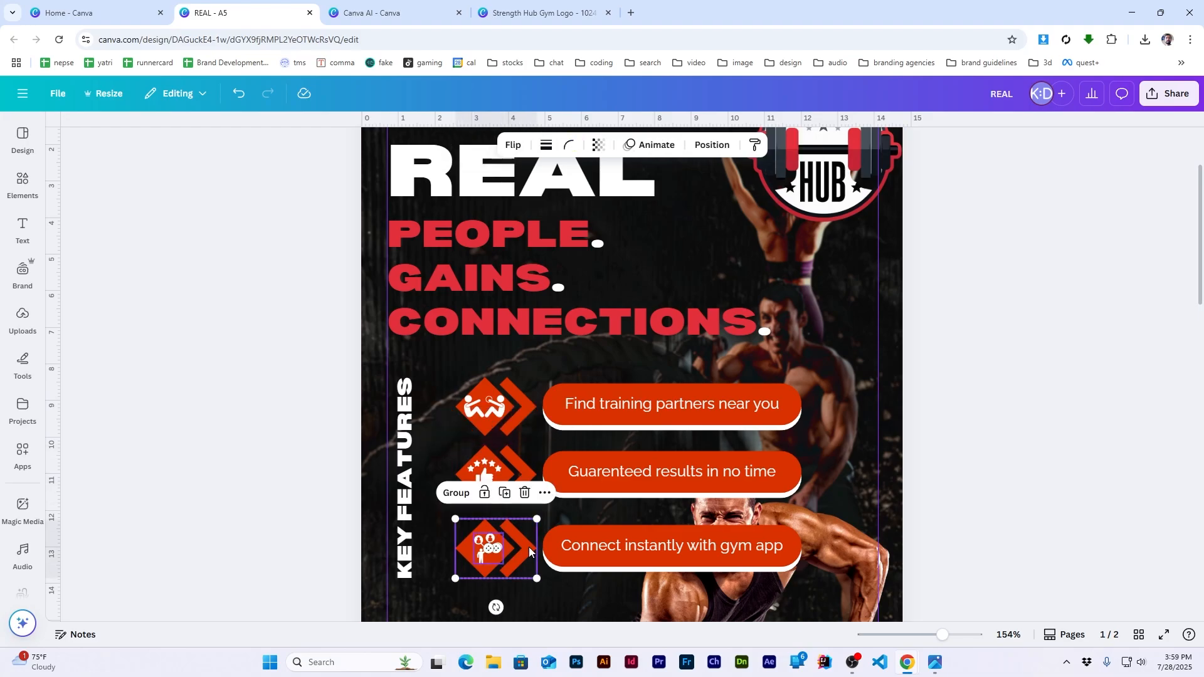
key("ctrl+g")
Step: Group each of the three feature texts with its rounded orange label shape
left_click(725, 566)
left_click(725, 567, "shift")
key("ctrl+g")
left_click(753, 476)
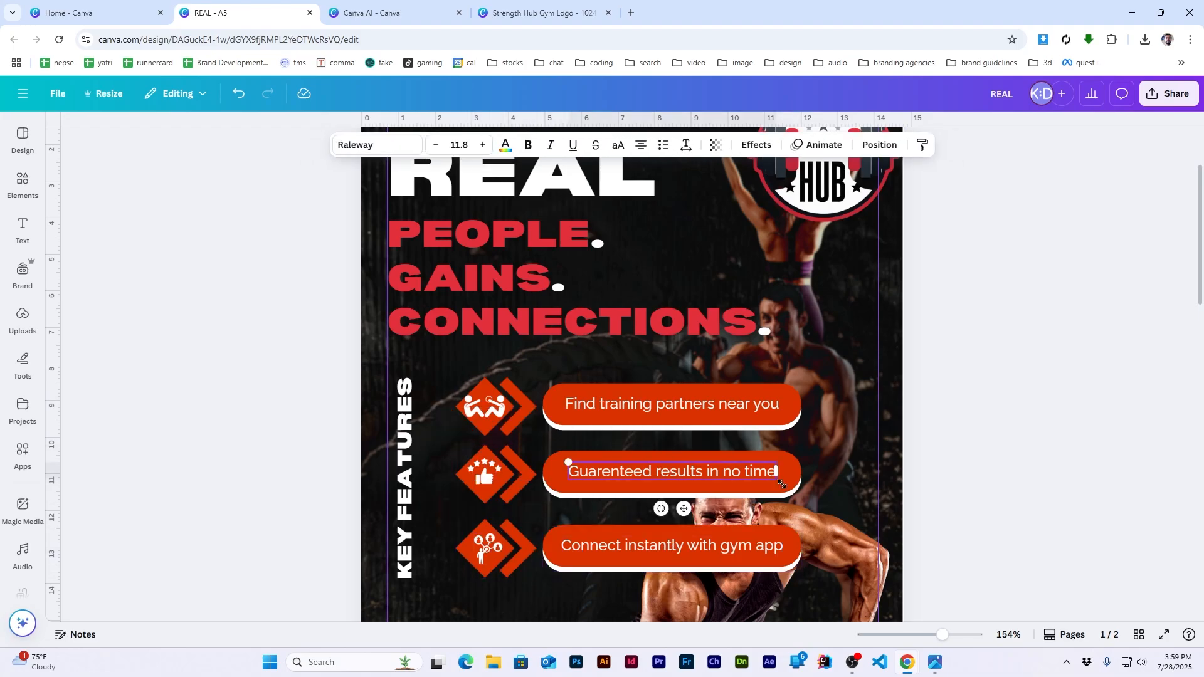
left_click(766, 489, "shift")
key("ctrl+g")
left_click(766, 407)
left_click(772, 419, "shift")
key("ctrl+g")
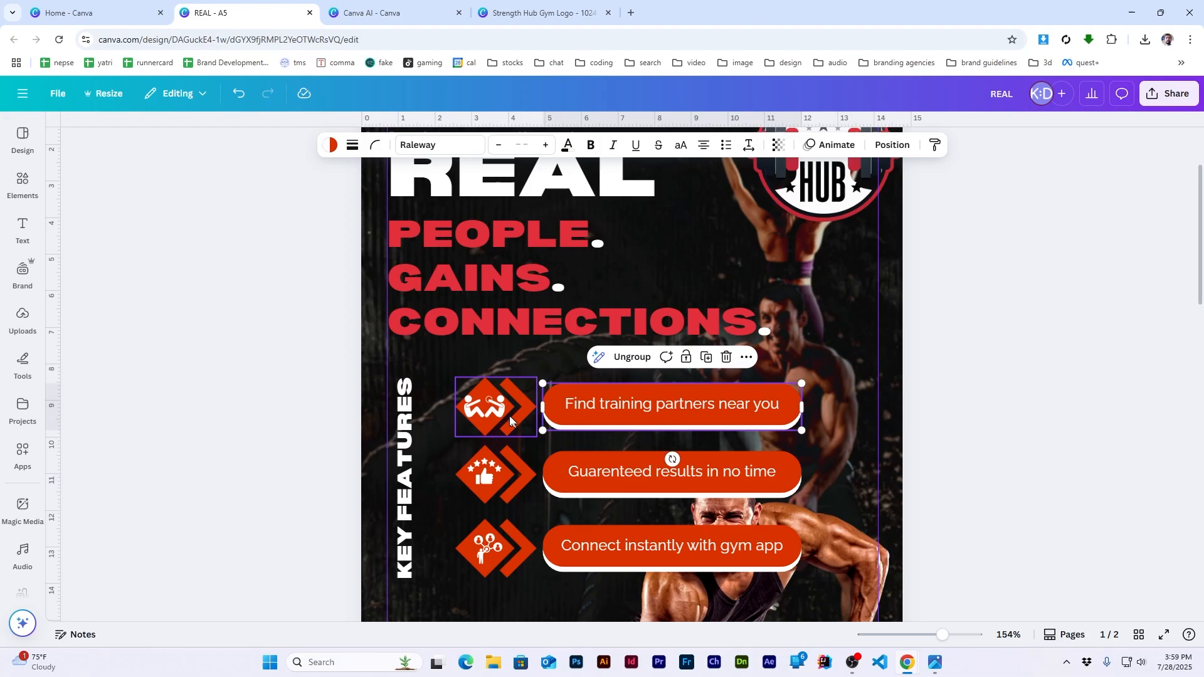
Step: Try to scale down all the icon and label groups together
left_click(497, 409)
left_click(636, 406, "shift")
left_click(503, 476, "shift")
left_click(502, 547, "shift")
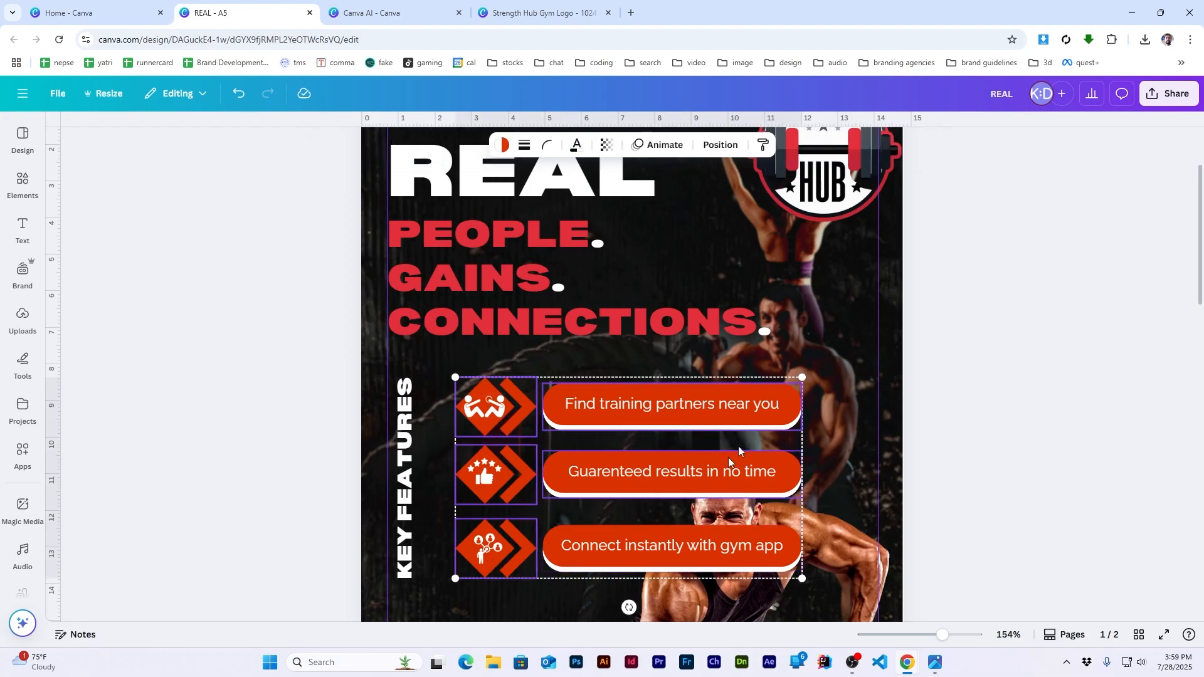
left_click_drag(802, 377, 746, 411)
key("ctrl+z")
left_click(928, 411)
Step: Group each icon with its matching label so that every feature row is a single group
left_click(502, 407)
left_click(635, 409, "shift")
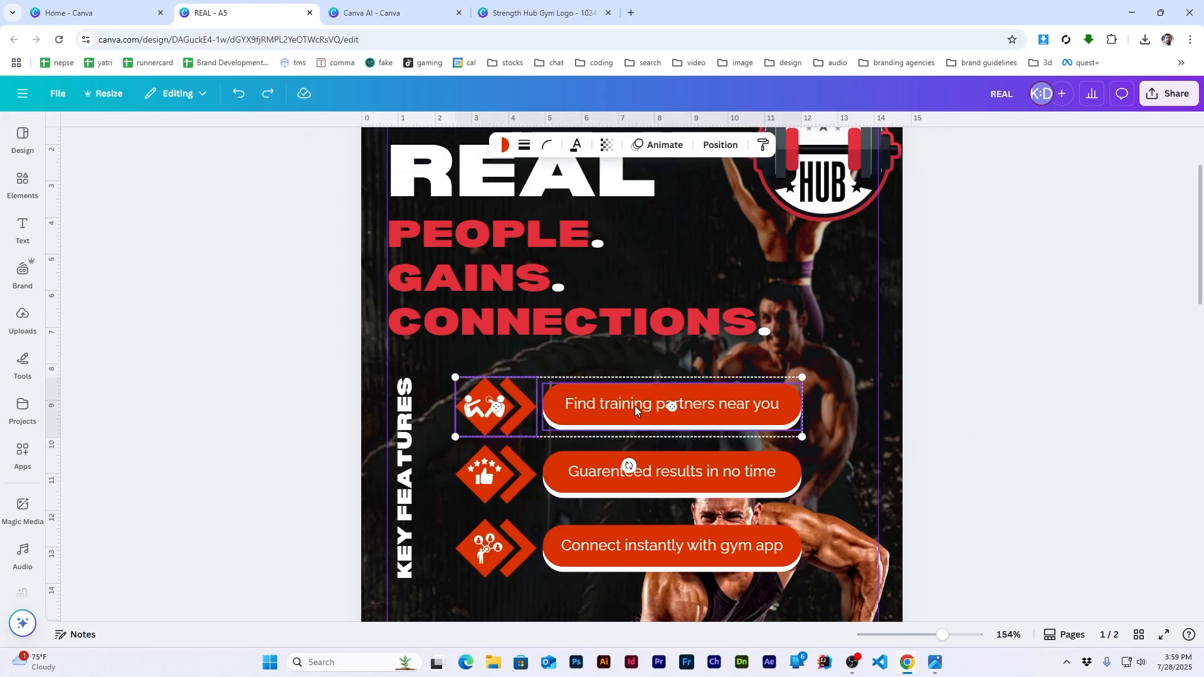
key("ctrl+g")
left_click(511, 471)
left_click(613, 480, "shift")
key("ctrl+g")
left_click(505, 547)
left_click(612, 548, "shift")
key("ctrl+g")
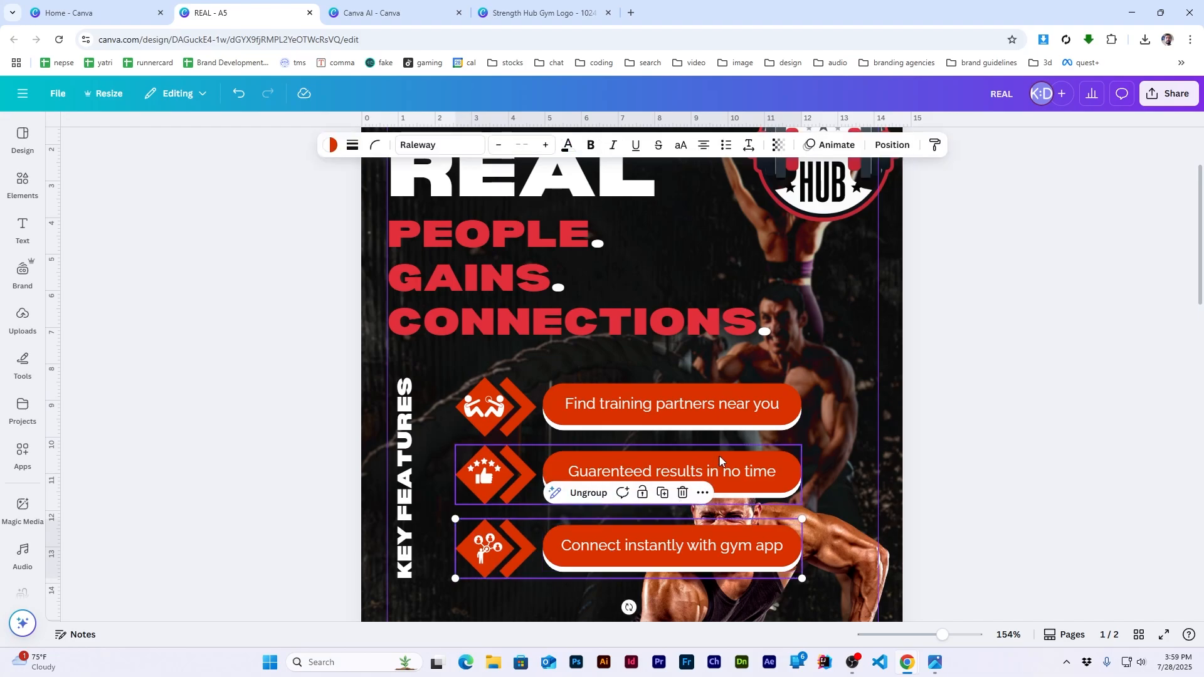
Step: Scale down the three feature rows together and move them close to the vertical KEY FEATURES heading
left_click(721, 411)
left_click(720, 471, "shift")
left_click(722, 540, "shift")
left_click_drag(803, 377, 726, 421)
left_click_drag(625, 489, 594, 461)
left_click(1043, 409)
Step: Enlarge the three feature rows slightly and realign them beside the KEY FEATURES heading
scroll(349, 429, "down", 2)
mouse_move(404, 355)
left_mouse_down()
mouse_move(404, 334)
mouse_move(405, 355)
left_mouse_up()
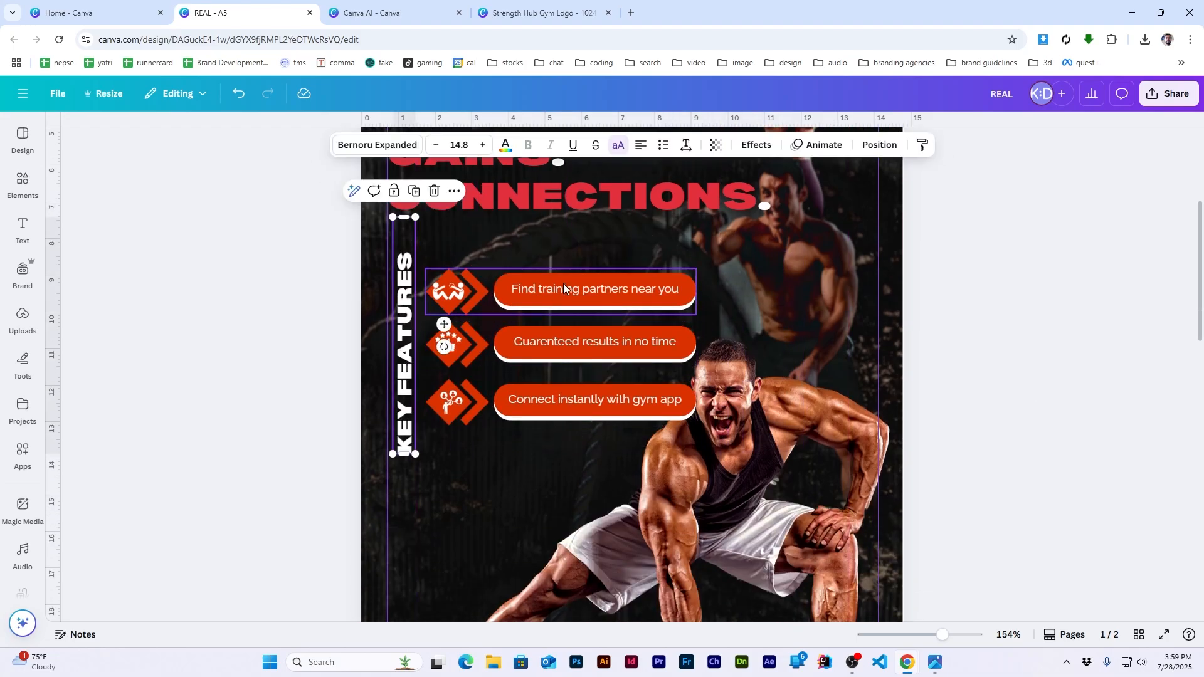
left_click(559, 291)
left_click(603, 344, "shift")
left_click(653, 397, "shift")
left_click_drag(696, 425, 734, 448)
left_click_drag(620, 351, 617, 343)
left_click(981, 317)
Step: Move the REAL title up and shift the PEOPLE, GAINS and CONNECTIONS lines up closer beneath it
scroll(636, 397, "down", 2)
scroll(636, 397, "up", 2)
left_click_drag(565, 257, 564, 241)
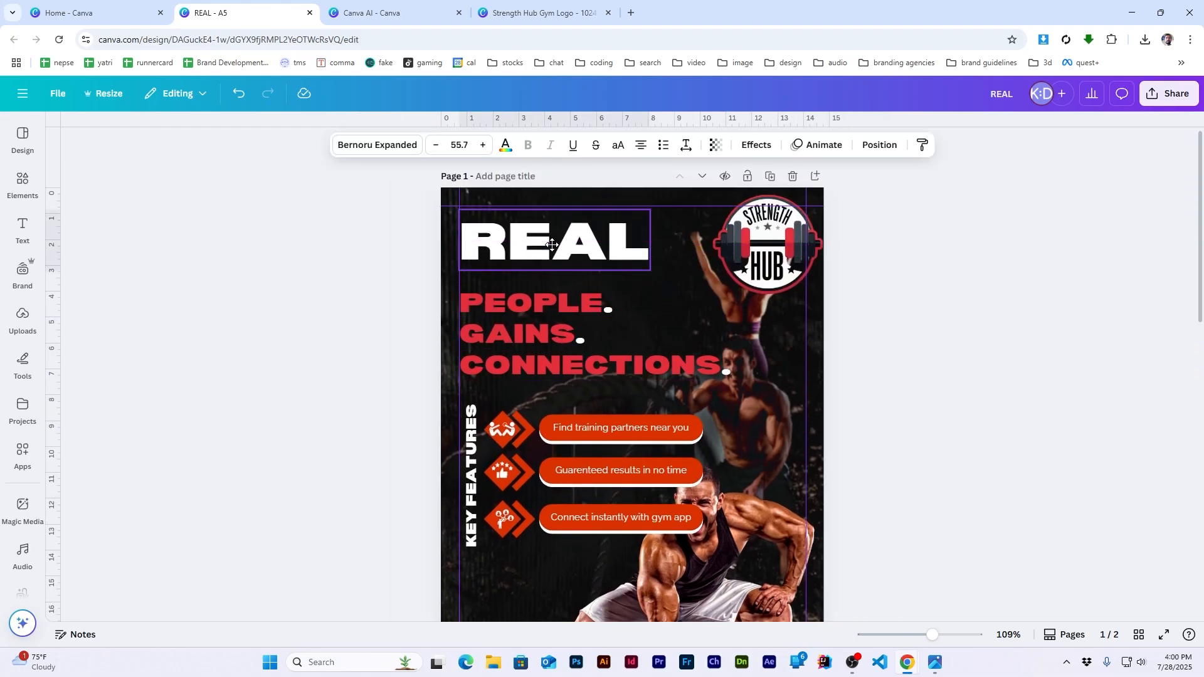
left_click(520, 304)
left_click(521, 332, "shift")
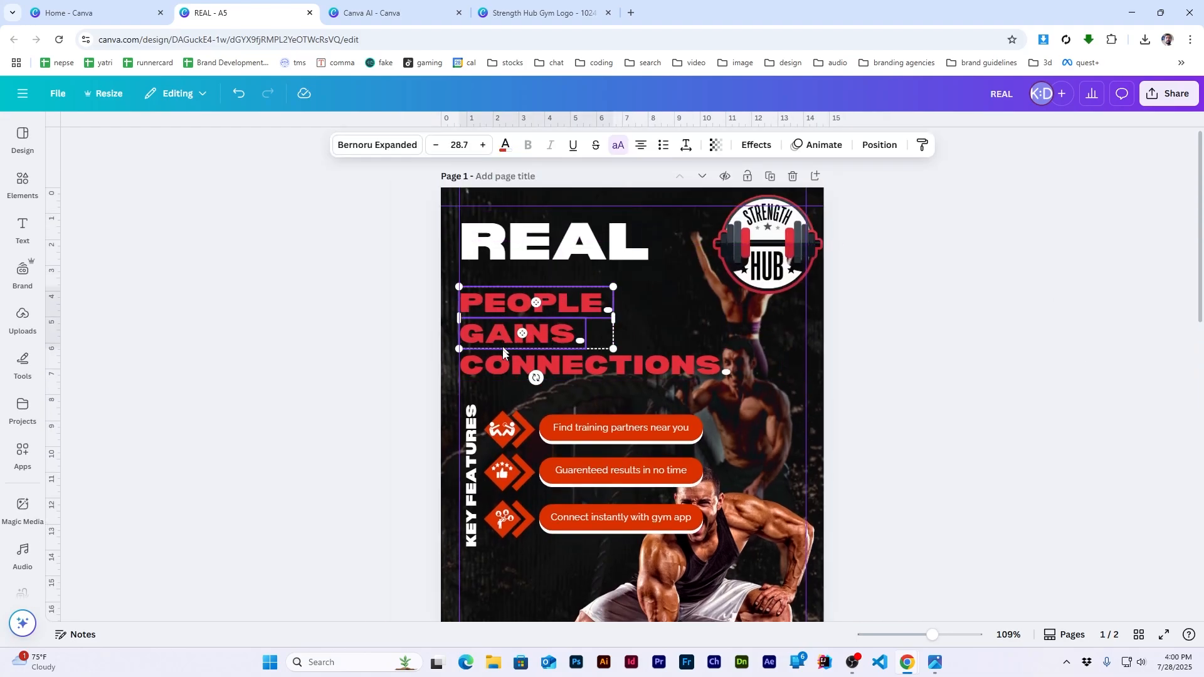
left_click(498, 365, "shift")
left_click_drag(498, 365, 497, 349)
Step: Move the KEY FEATURES heading and its three rows up under CONNECTIONS, aligned with the page's left margin
left_click(472, 448)
left_click(558, 439, "shift")
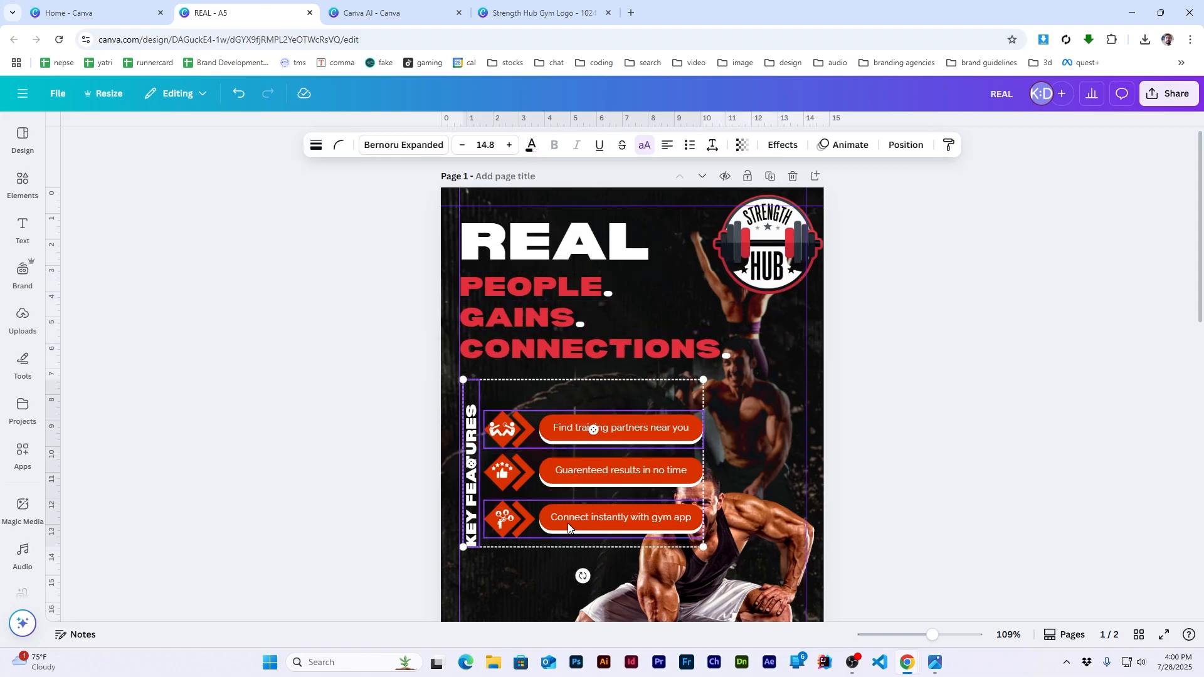
left_click(567, 501)
left_click_drag(367, 404, 703, 516)
left_click_drag(558, 523, 558, 491)
left_click(1085, 415)
Step: Search the graphics for "qr code" and add the solid black QR code graphic to the flyer
scroll(1085, 415, "down", 1)
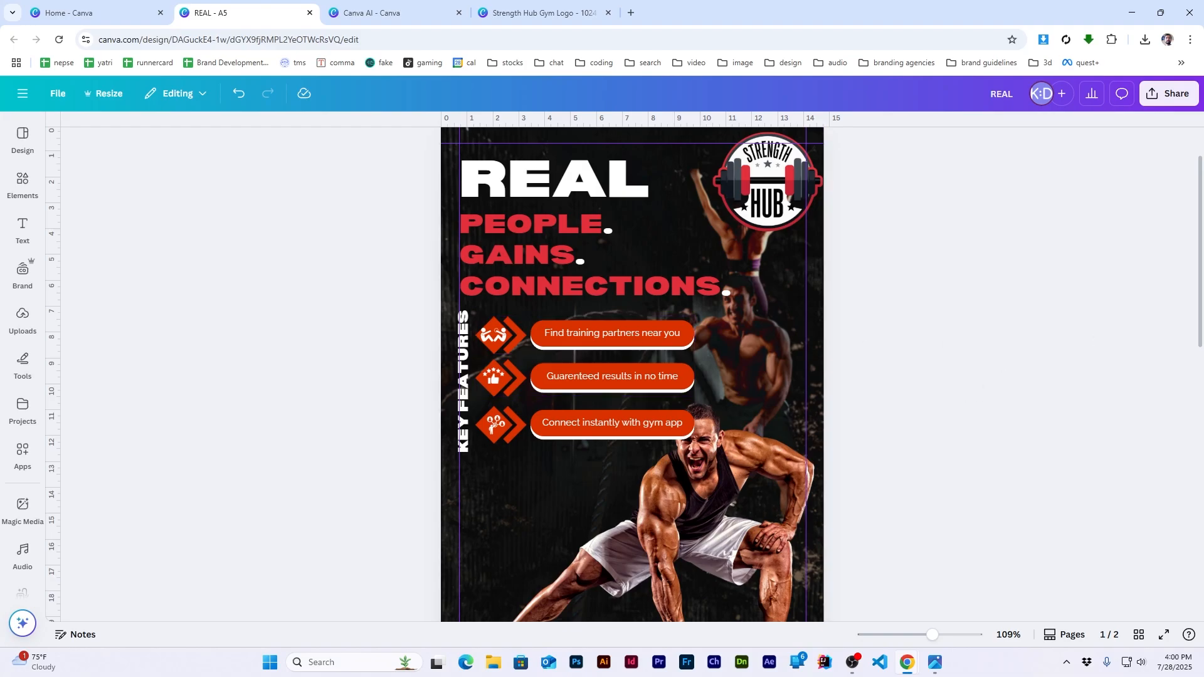
left_click(21, 188)
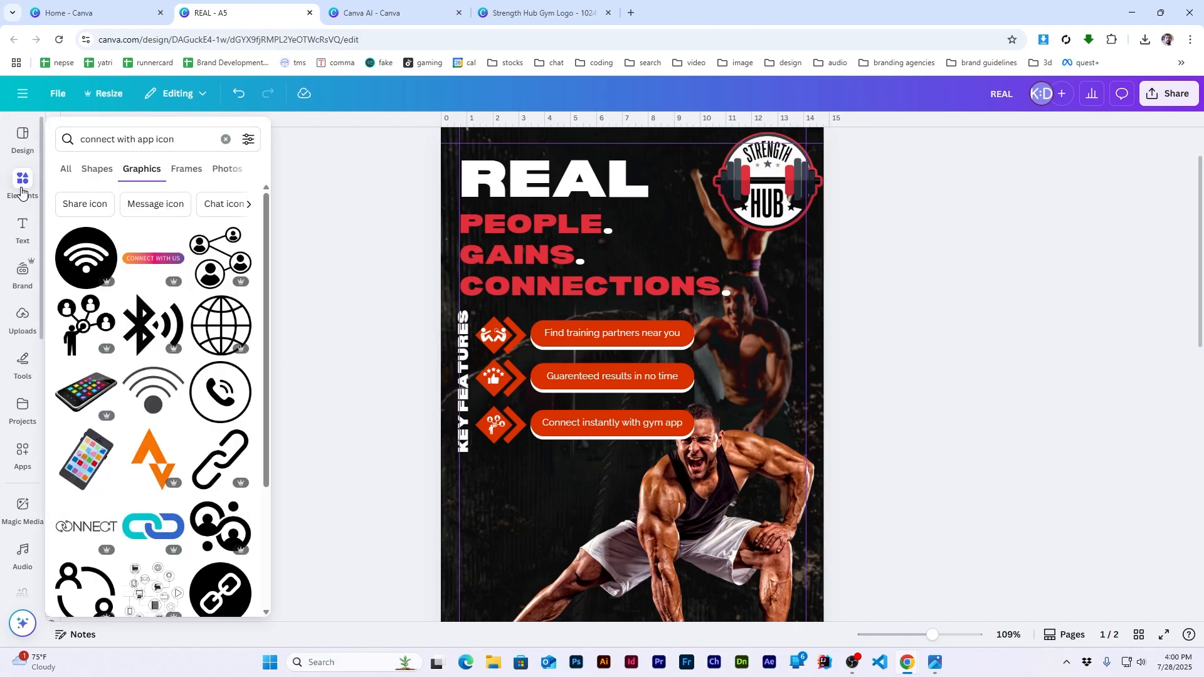
type("qr code")
key("Return")
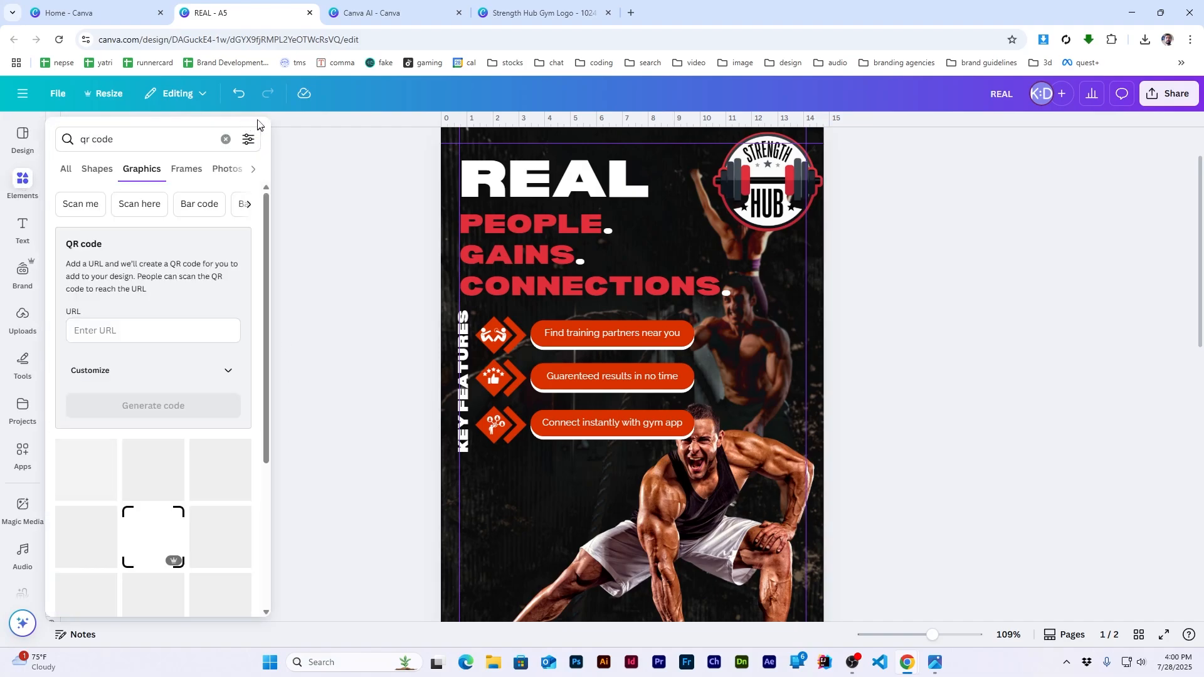
left_click(23, 185)
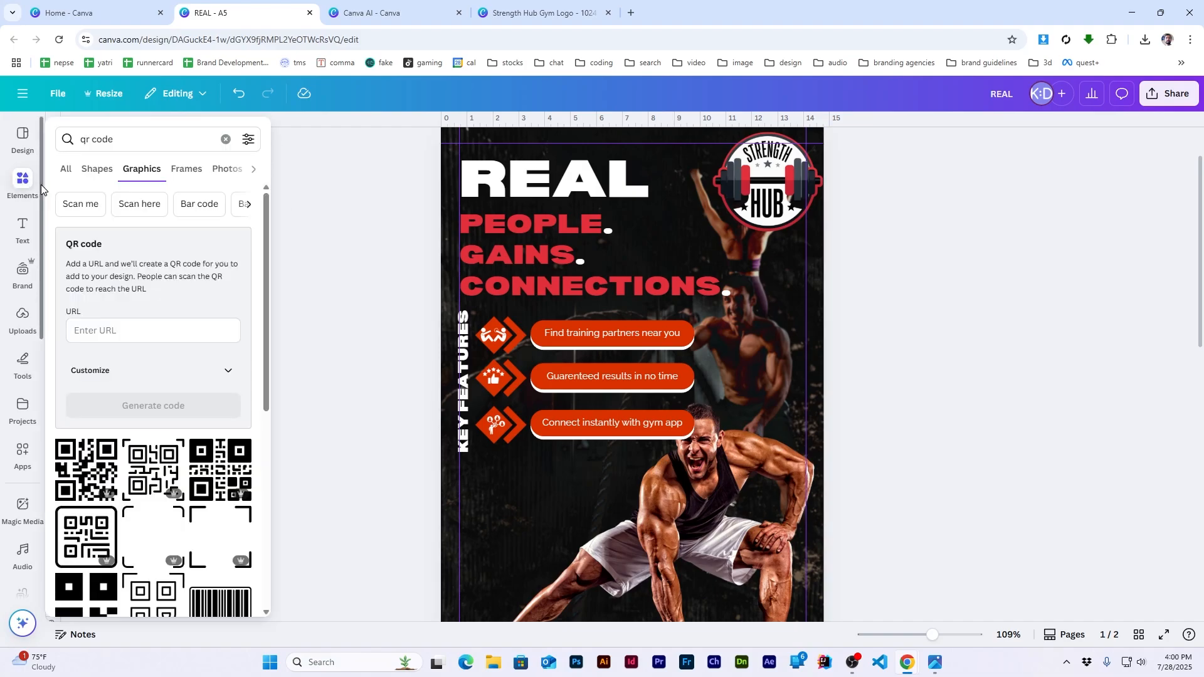
left_click(90, 480)
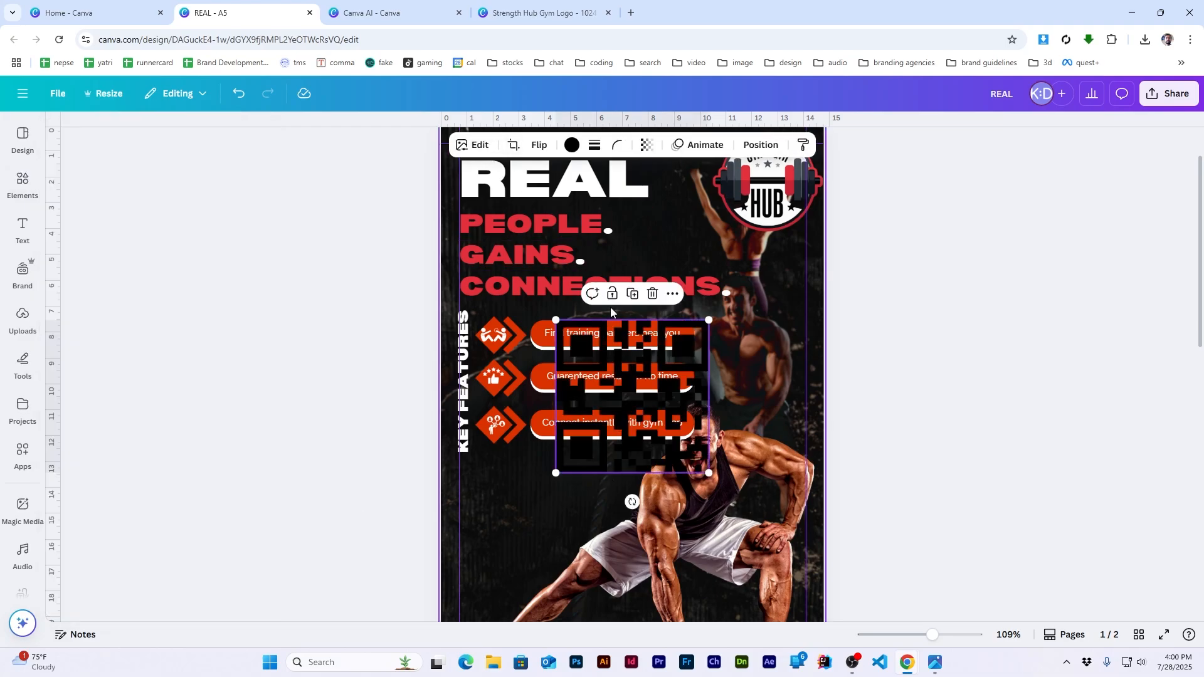
Step: Shrink the QR code graphic and place it beneath the three feature rows, beside the crouching man
left_click_drag(704, 321, 650, 386)
left_click_drag(585, 434, 513, 532)
left_click(591, 539)
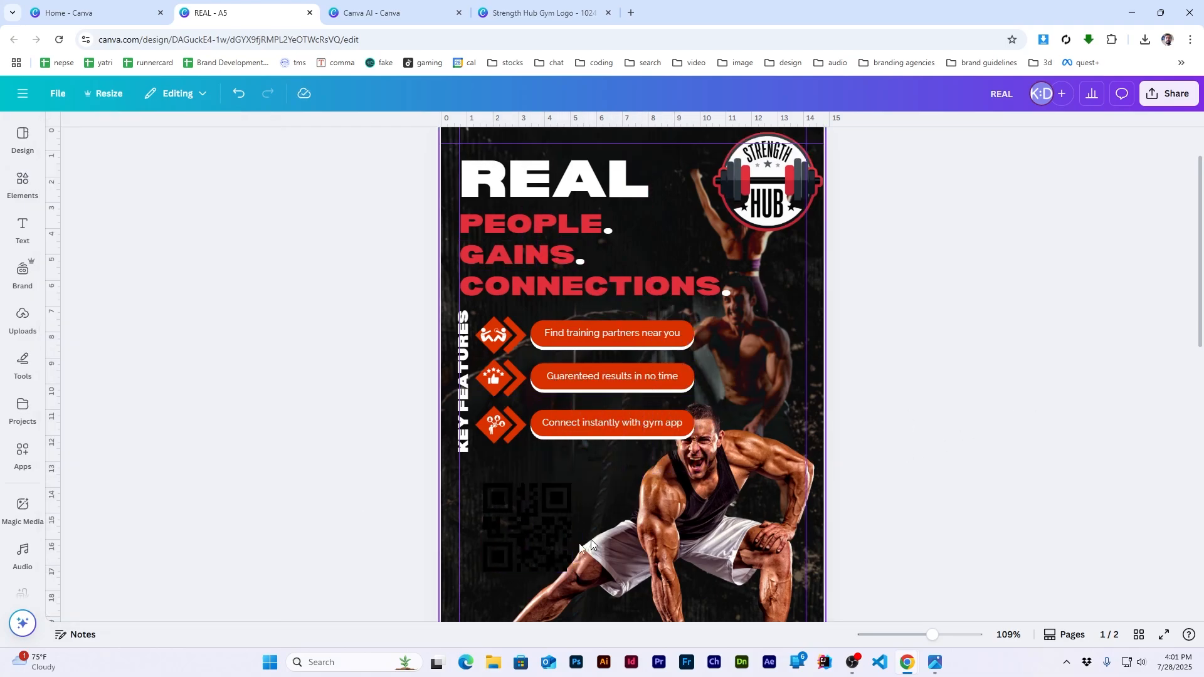
Step: Search the shapes for "rectangle", add a plain square and place it behind the QR code
scroll(591, 546, "up", 2)
mouse_move(36, 192)
left_click(144, 139)
type("rectangle")
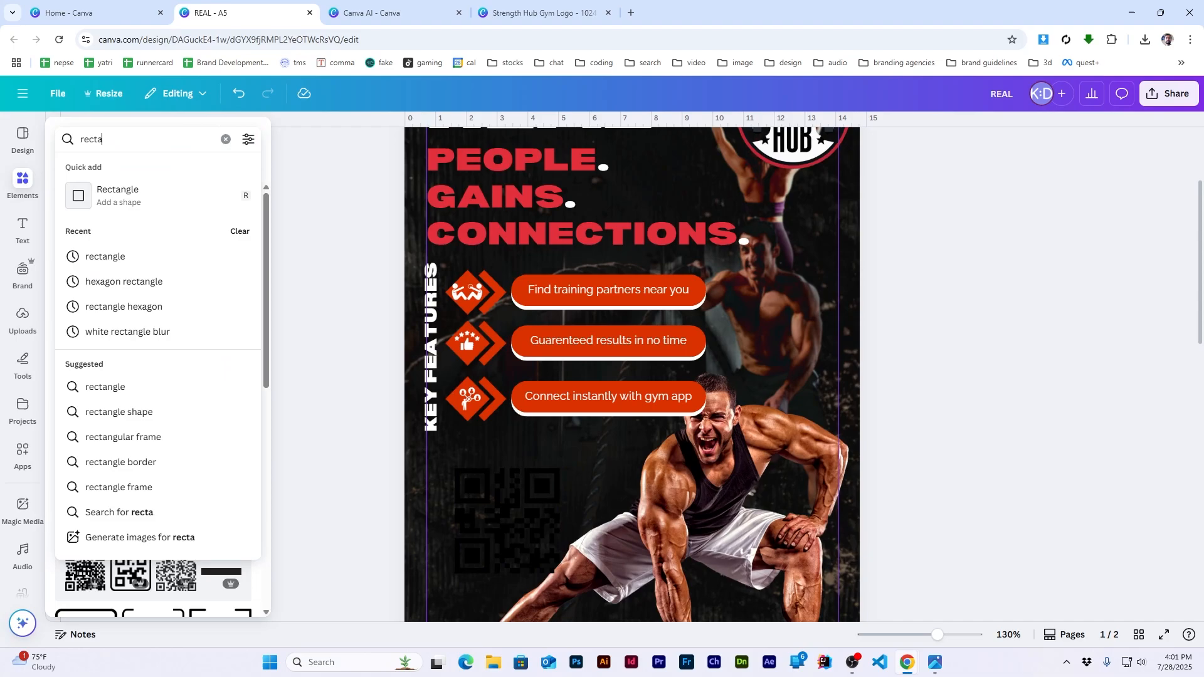
key("Return")
left_click(97, 169)
left_click(73, 296)
left_click(581, 389)
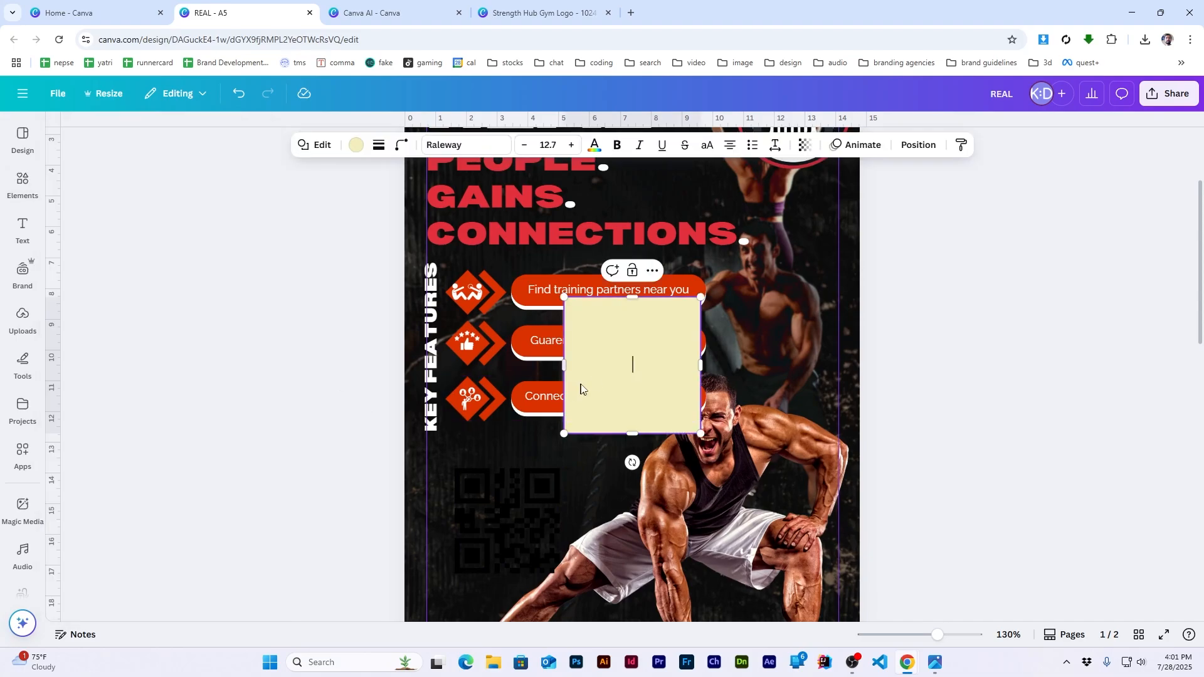
left_click_drag(629, 364, 488, 515)
key("ctrl+[")
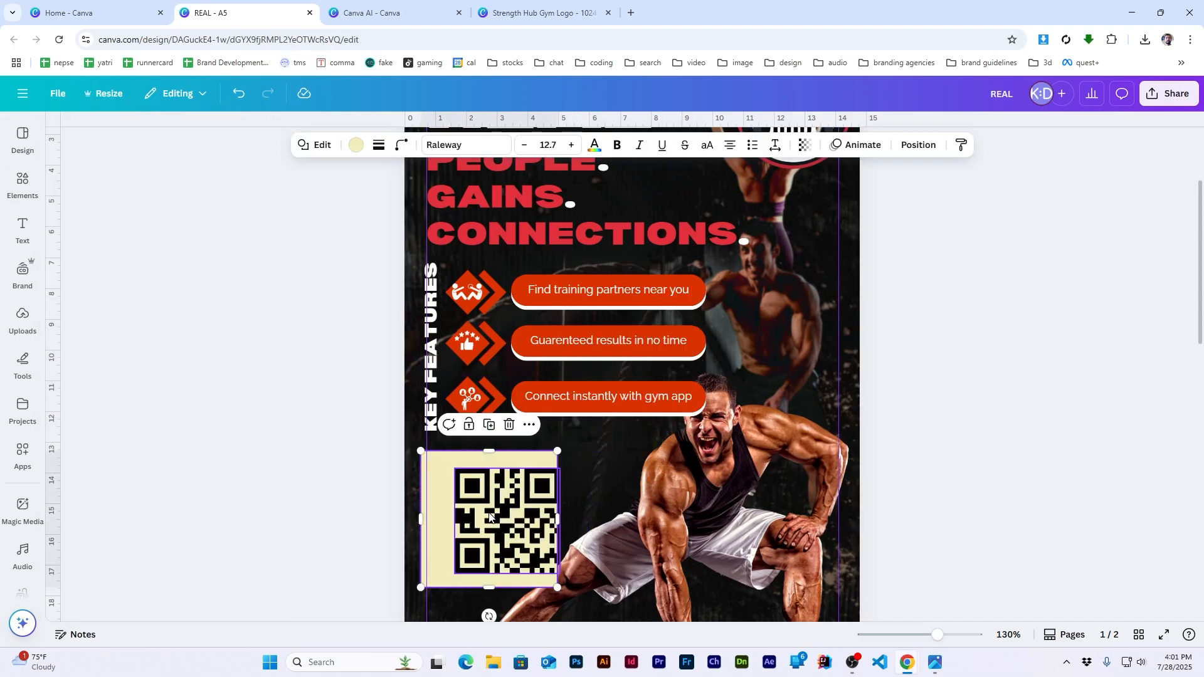
Step: Fill the backing square with white and shrink it to about 3.7 cm so it closely frames the QR code
left_click(357, 148)
left_click(237, 229)
left_click_drag(537, 459, 564, 463)
left_click(527, 502, "shift")
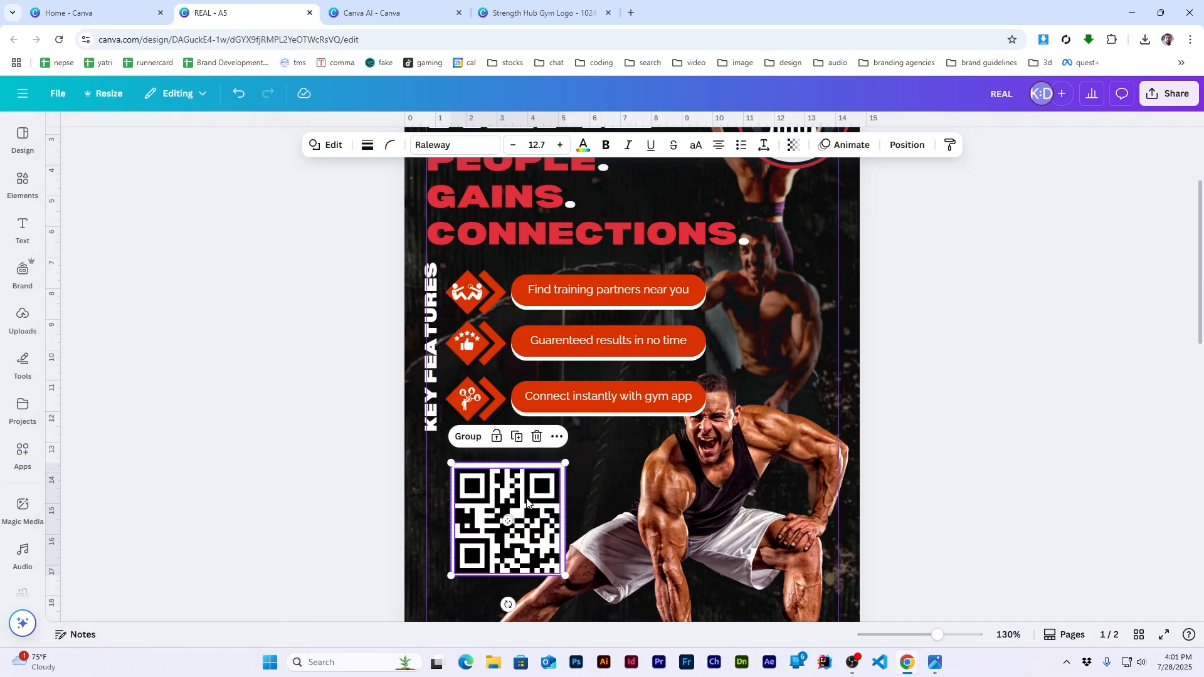
Step: Centre the QR code and white square on each other both ways, group them and nudge the group slightly
left_click(901, 151)
left_click(103, 320)
left_click(218, 323)
key("ctrl+g")
left_click_drag(508, 520, 502, 523)
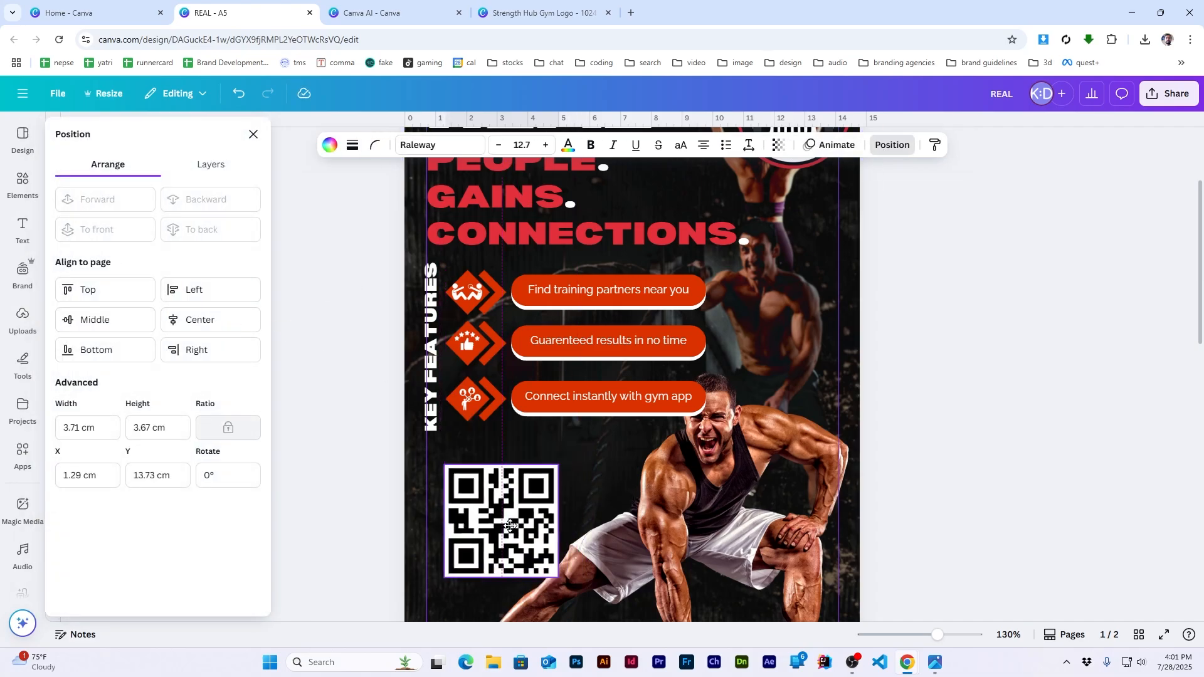
Step: Move the QR code group straight down, leaving a gap beneath the feature rows
left_click(974, 379)
scroll(927, 385, "up", 3)
scroll(928, 385, "down", 5)
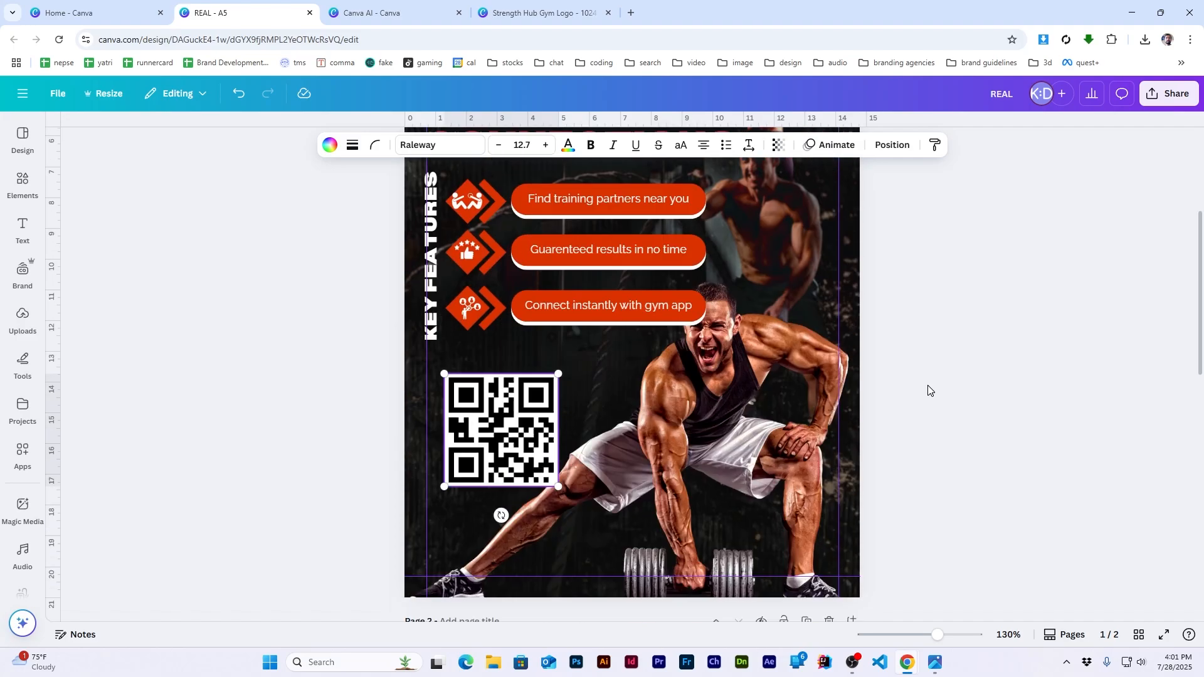
scroll(518, 345, "up", 2)
left_click_drag(502, 469, 503, 525)
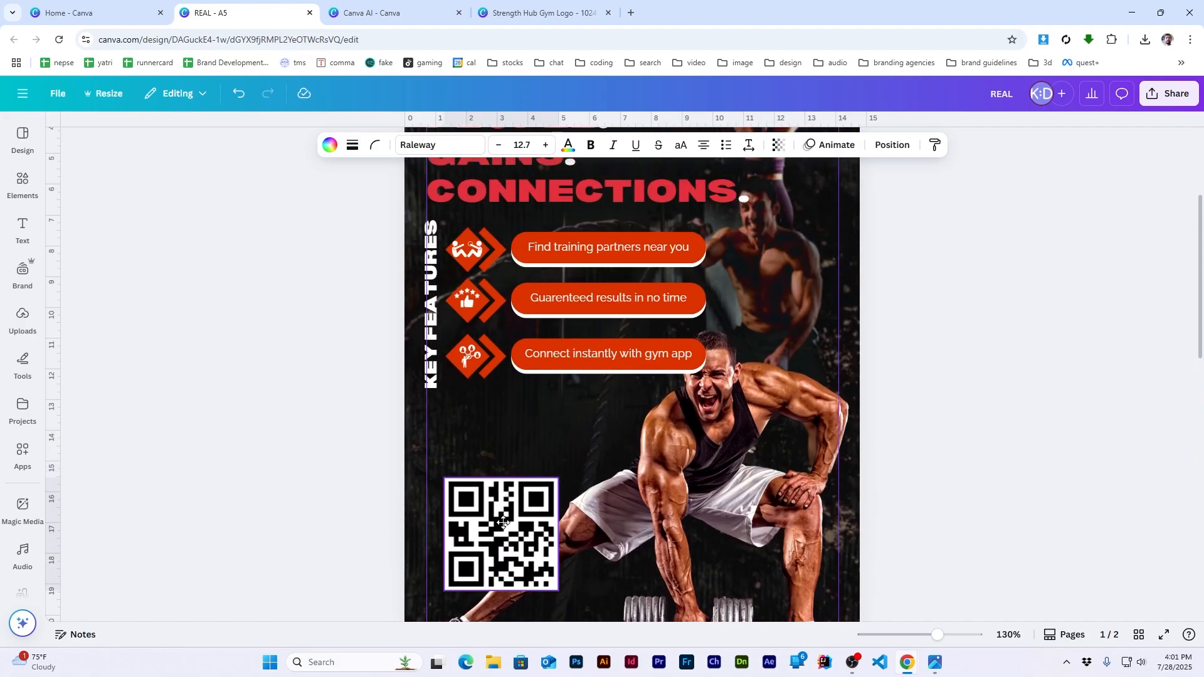
left_click(904, 419)
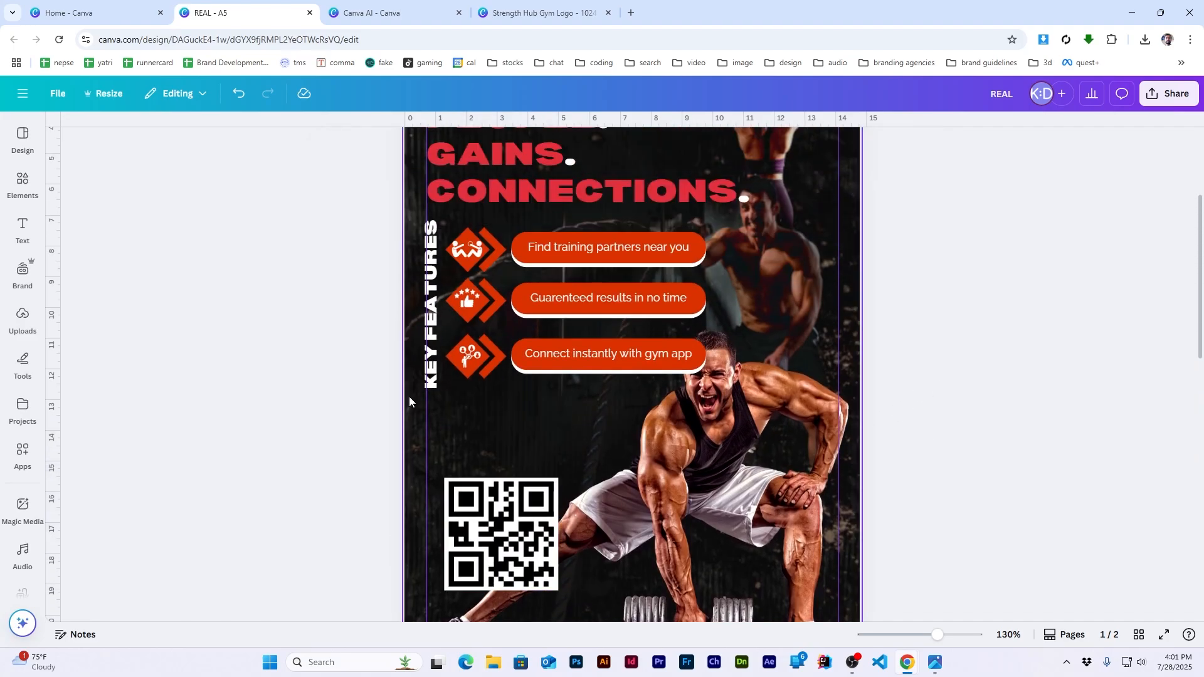
Step: Search the graphics for "off", add the red UPTO 40% OFF graphic and move it above the QR code
scroll(409, 397, "up", 1)
left_click(23, 183)
type("off")
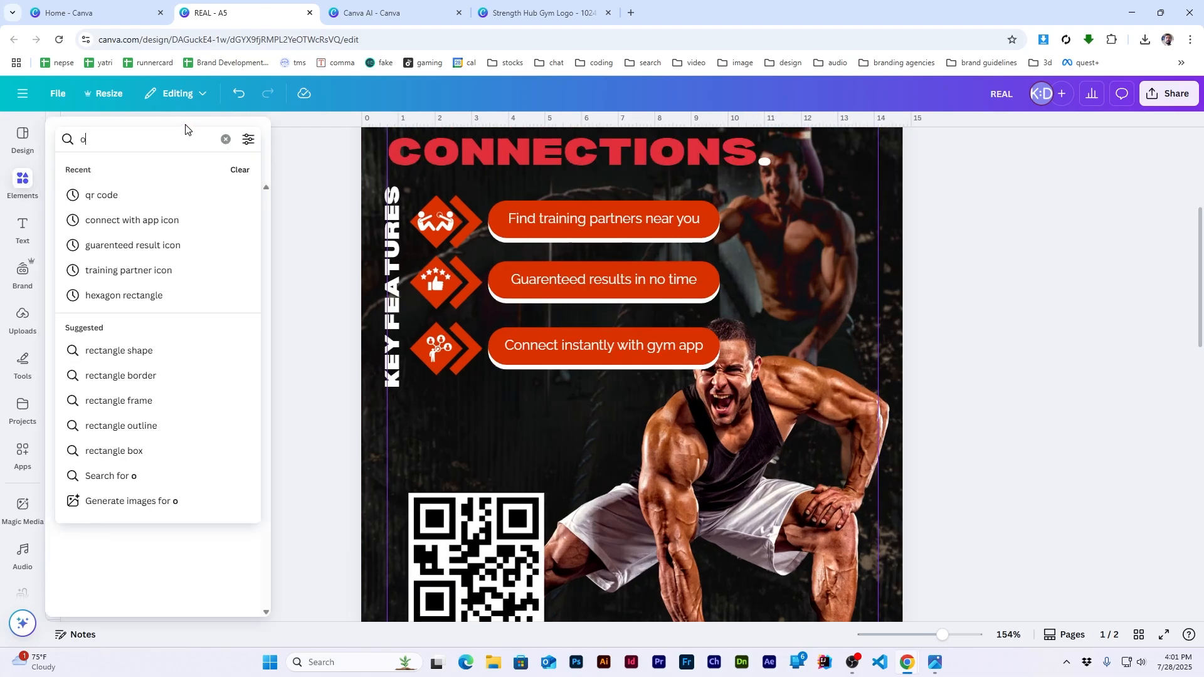
key("Return")
left_click(142, 168)
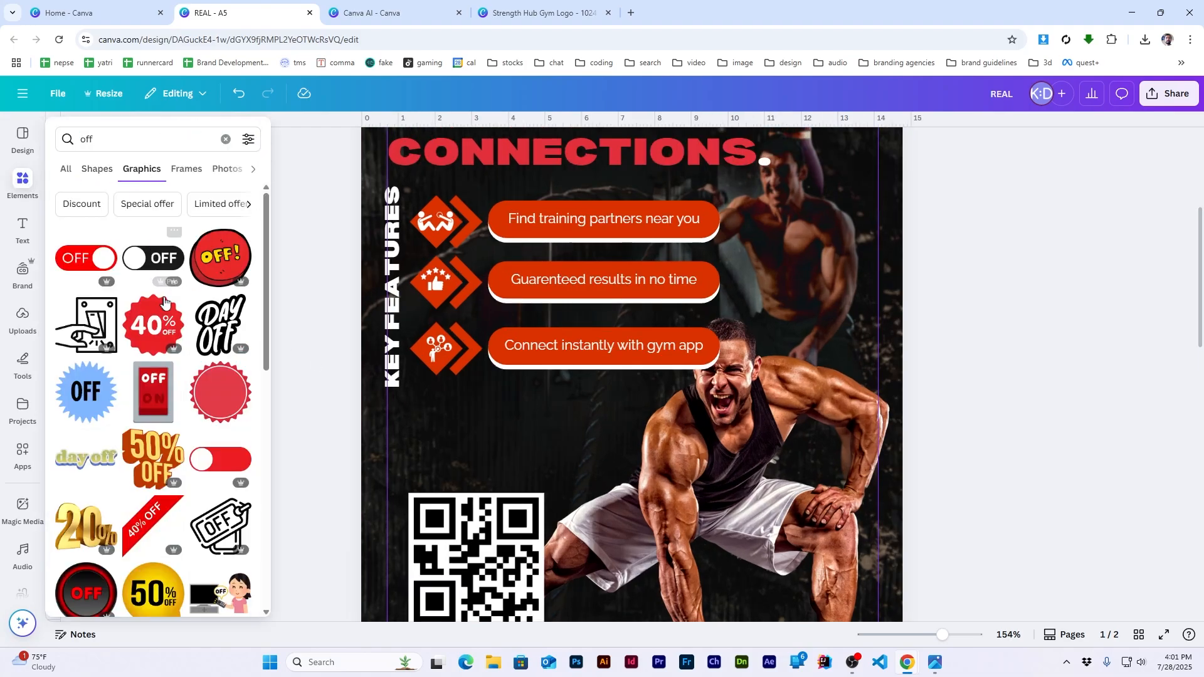
scroll(165, 304, "down", 10)
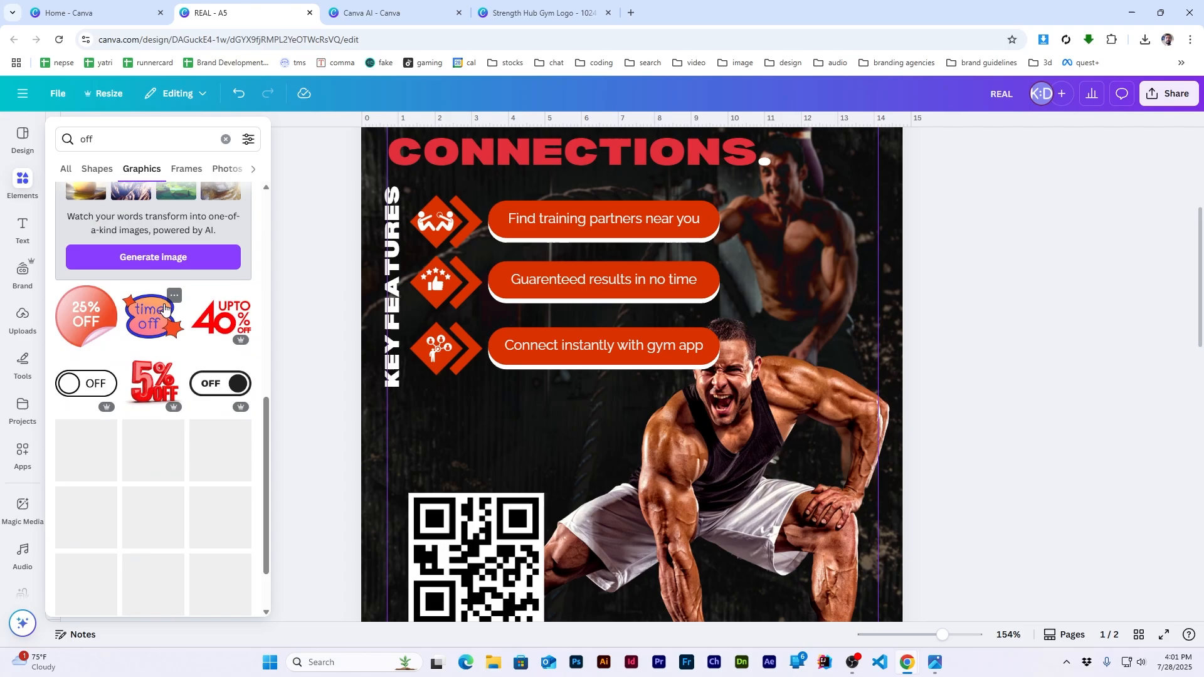
left_click(216, 324)
left_click_drag(713, 317, 551, 473)
Step: Shrink the UPTO 40% OFF graphic and fit it between the feature rows and the QR code, against the page margin
scroll(551, 473, "down", 3)
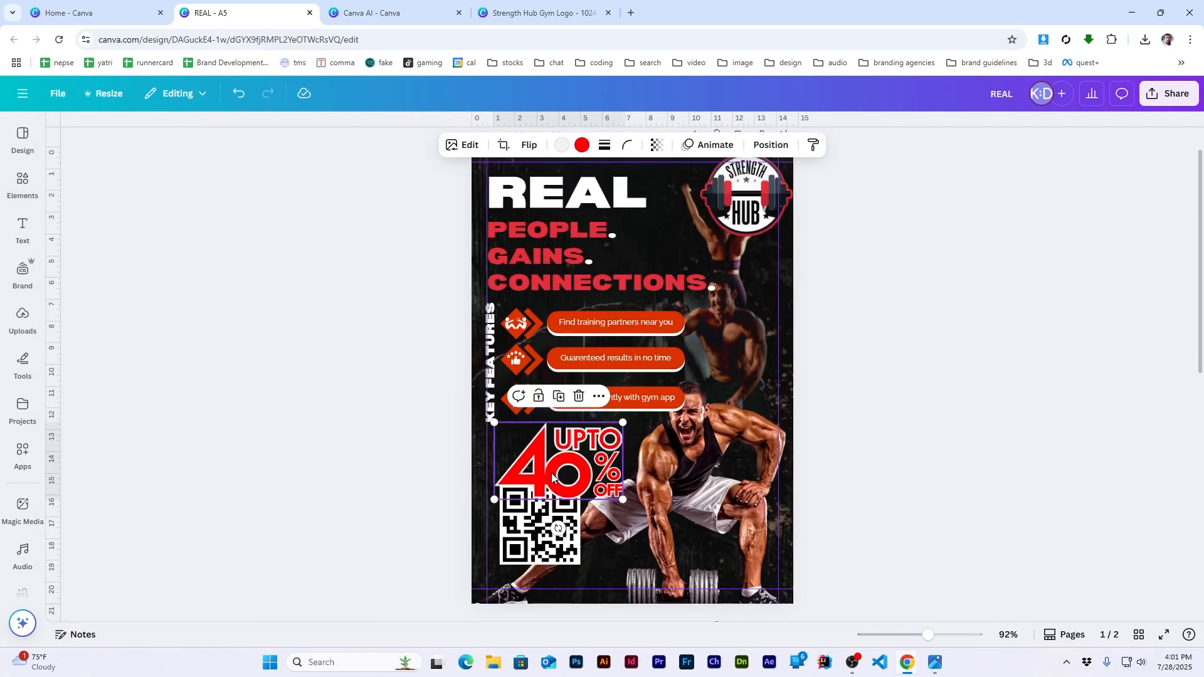
scroll(640, 389, "up", 3)
left_click_drag(619, 402, 567, 433)
mouse_move(531, 468)
left_mouse_down()
mouse_move(568, 445)
mouse_move(523, 447)
left_mouse_up()
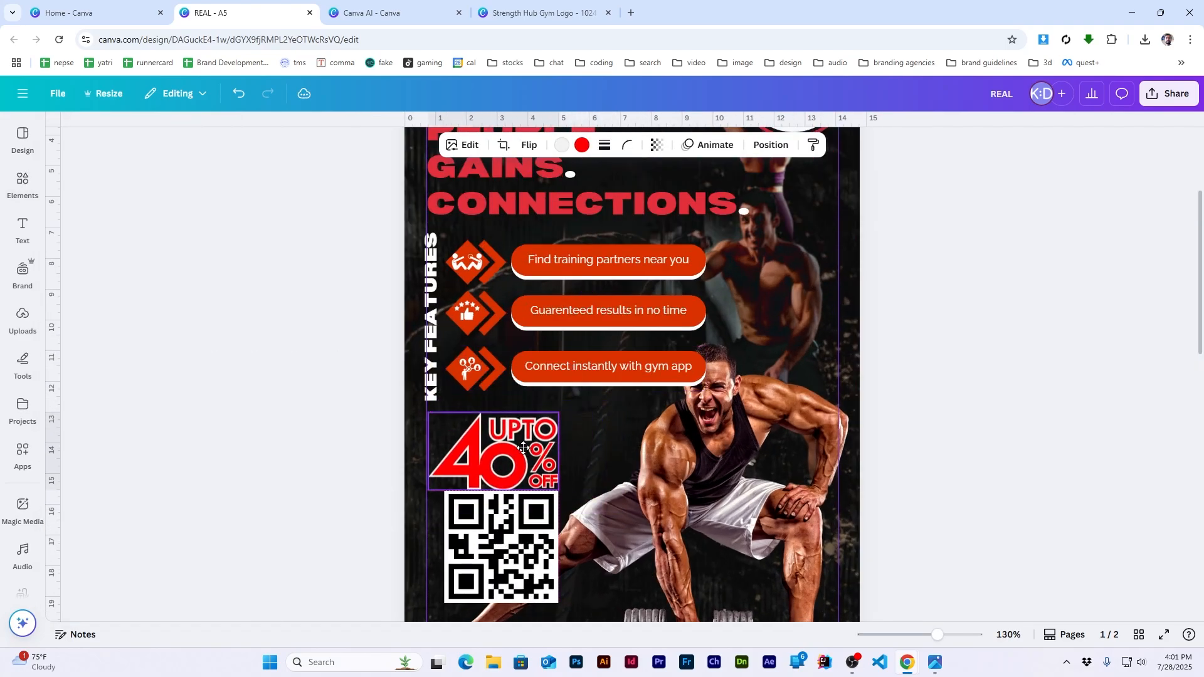
Step: Try vivid orange, red and pink on the UPTO 40% OFF lettering, then settle on yellow (#FFDE59)
left_click(582, 145)
left_click(963, 323)
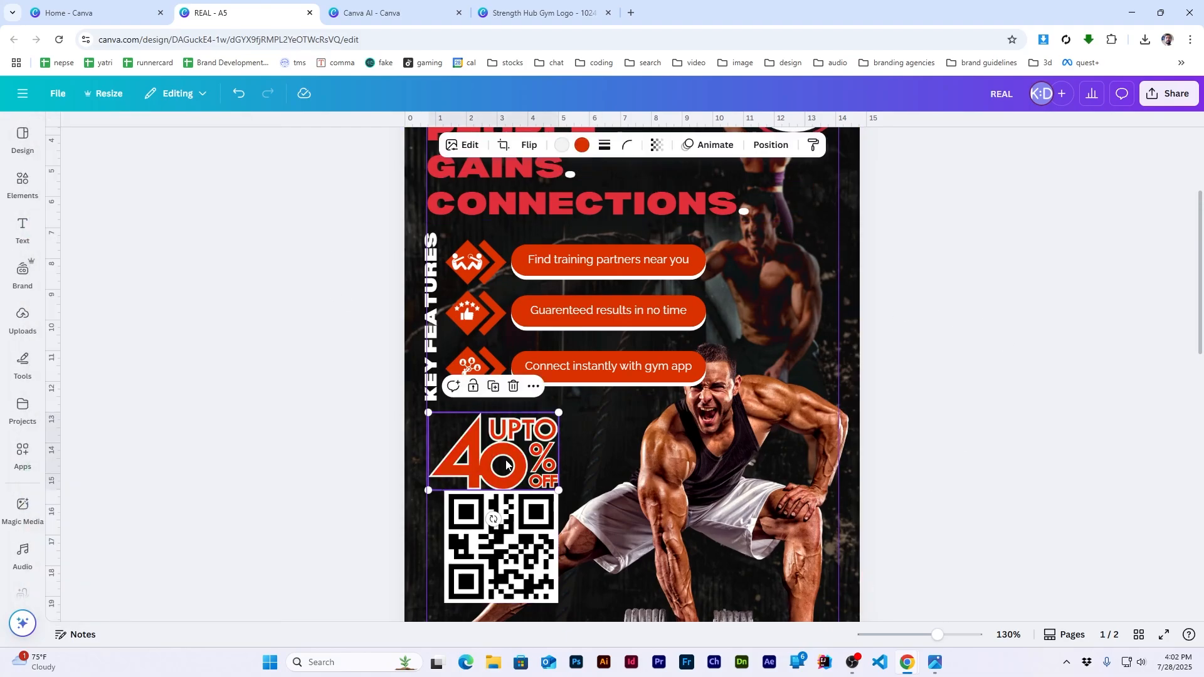
scroll(971, 380, "down", 3, "ctrl")
left_click(533, 495)
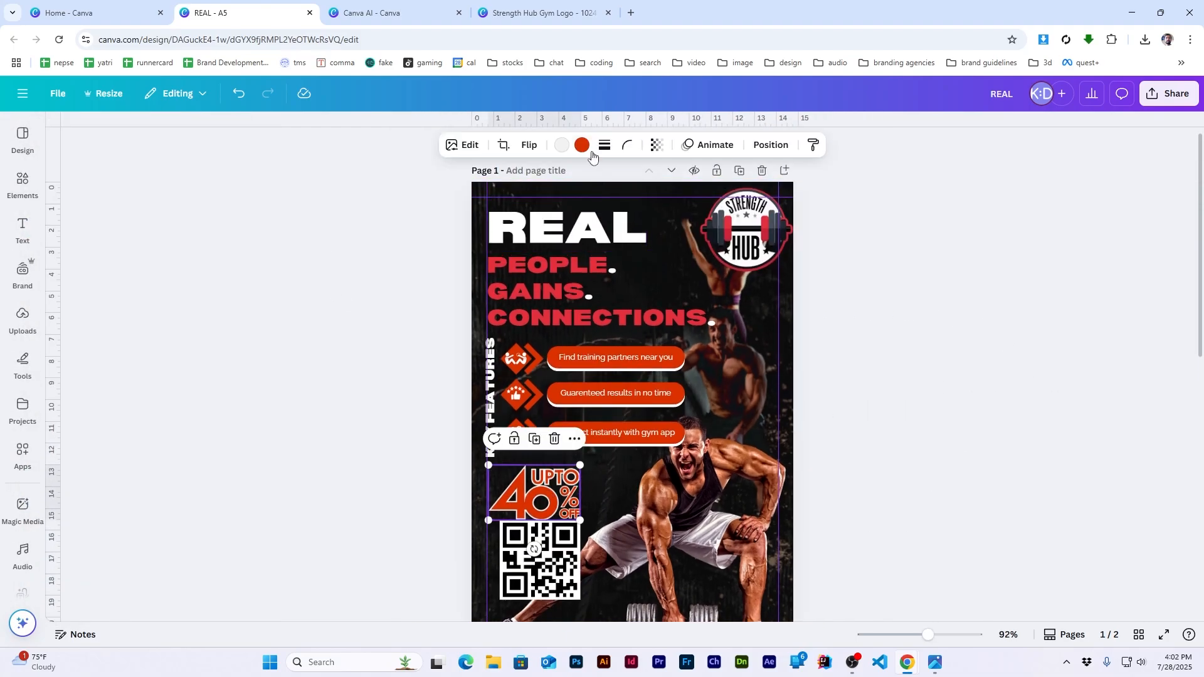
left_click(582, 145)
left_click(157, 533)
right_click(157, 533)
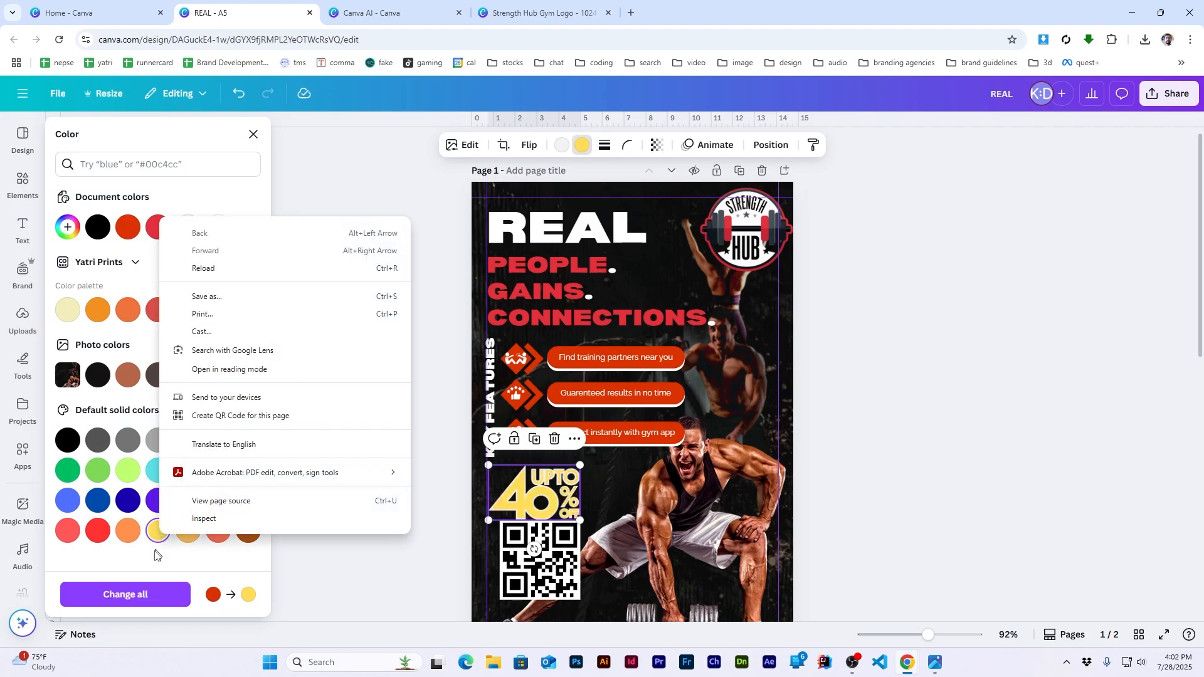
left_click(155, 555)
left_click(97, 534)
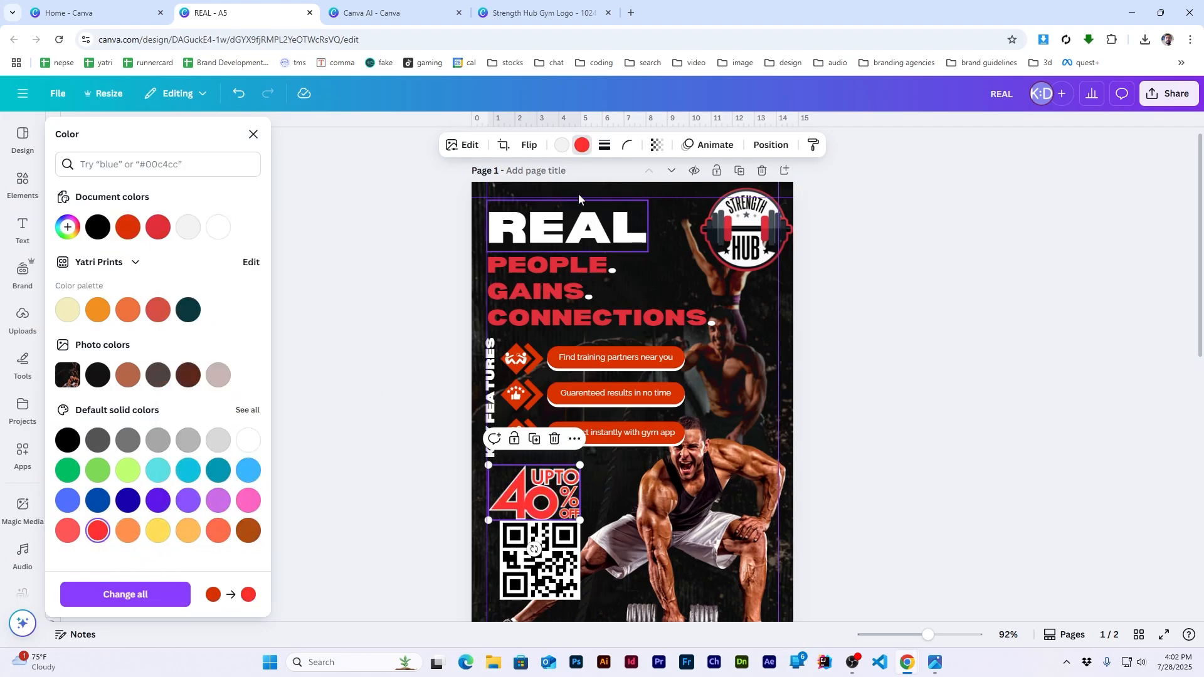
left_click(248, 502)
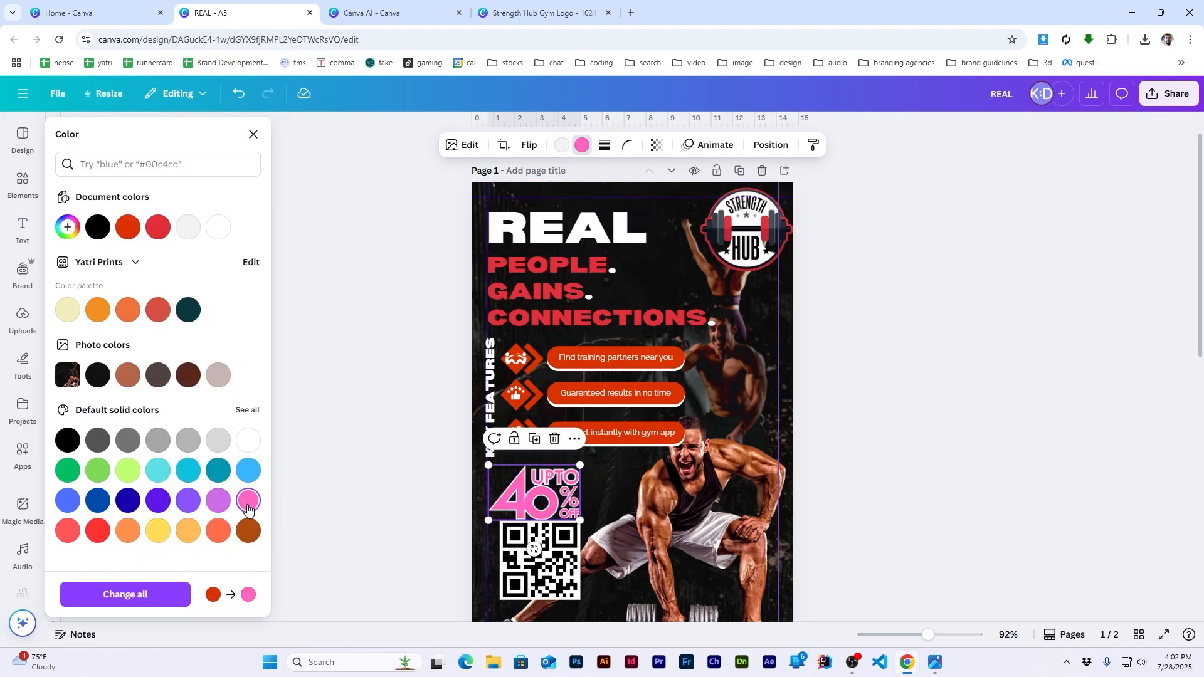
left_click(157, 533)
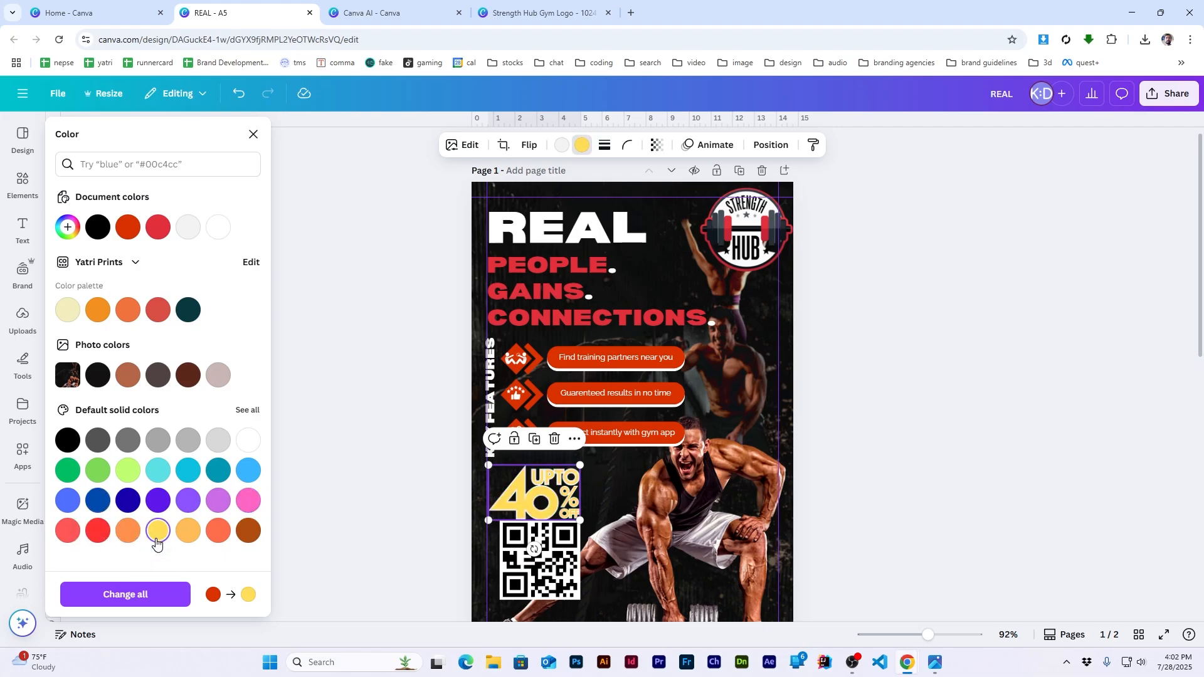
Step: Try vivid orange, white, light orange and yellow on the outline of the UPTO 40% OFF graphic
left_click(558, 150)
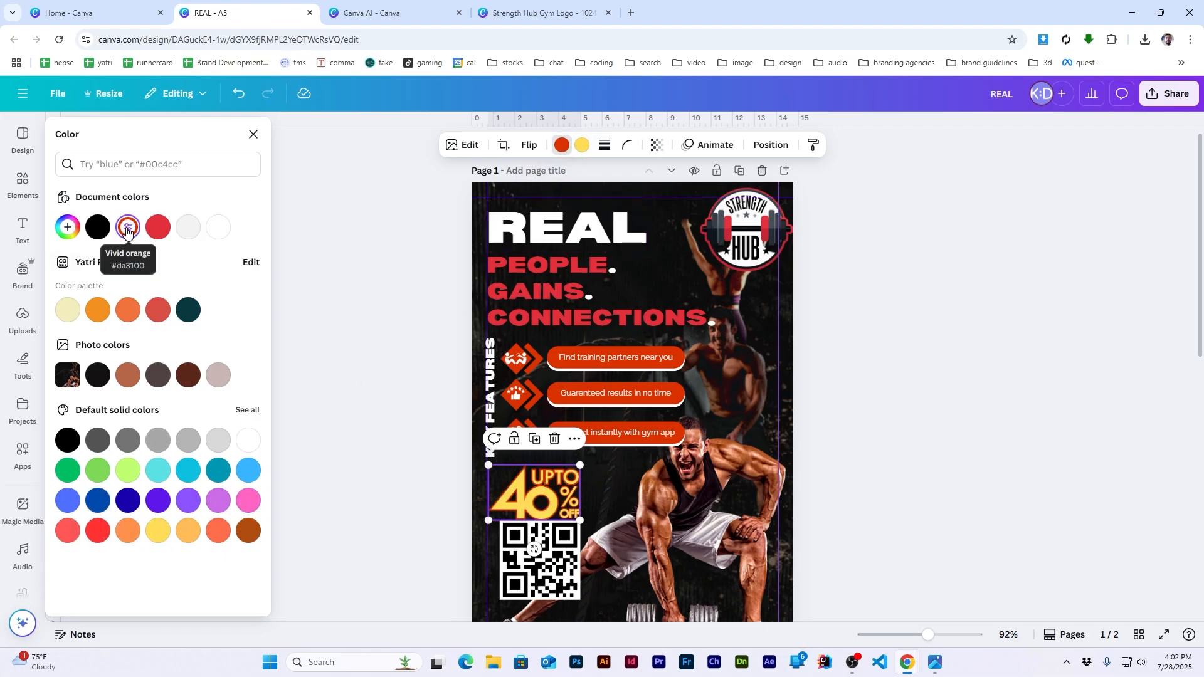
left_click(221, 234)
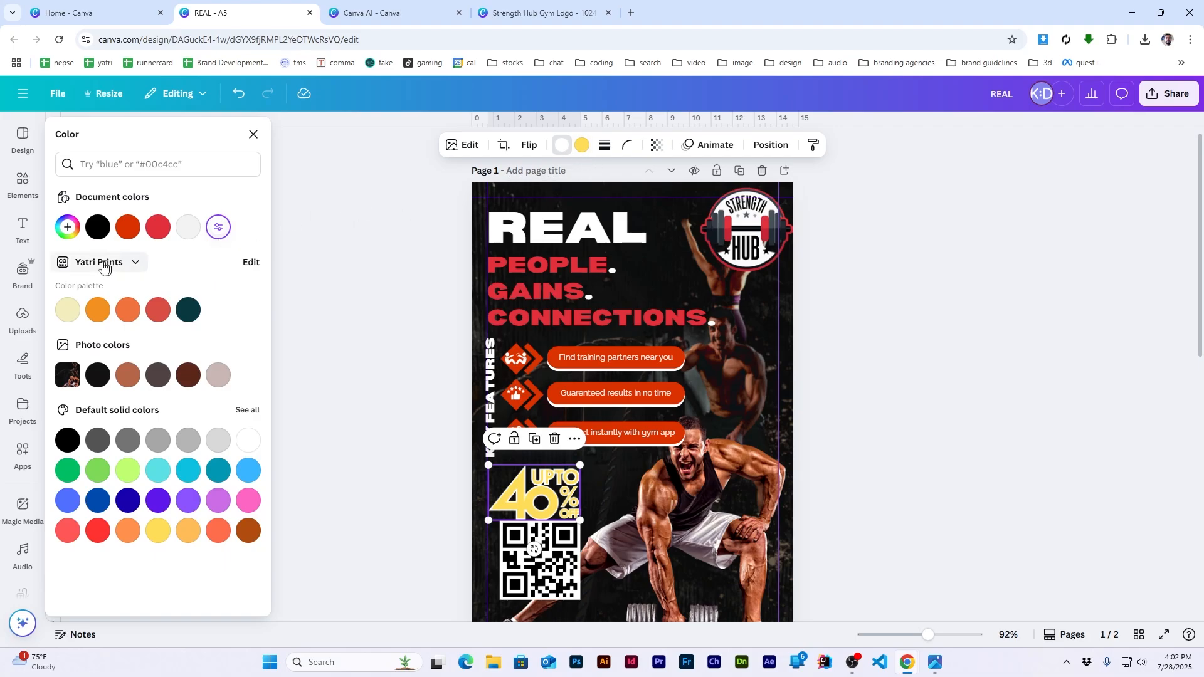
left_click(67, 227)
left_click(219, 228)
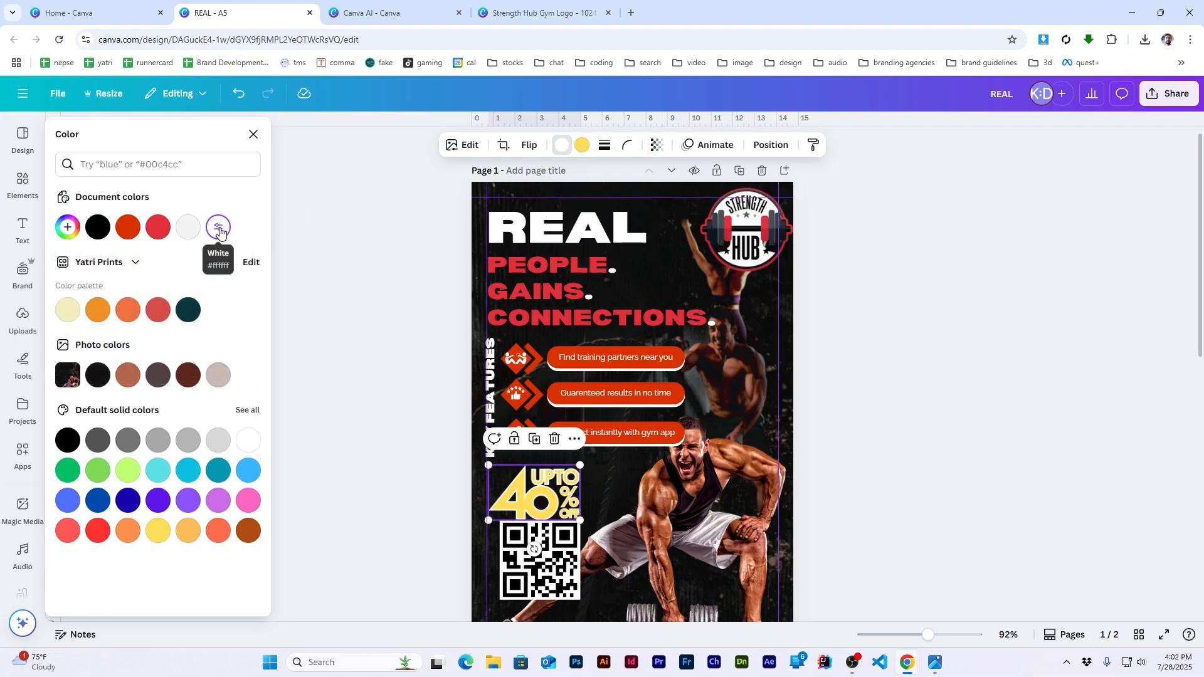
left_click(98, 317)
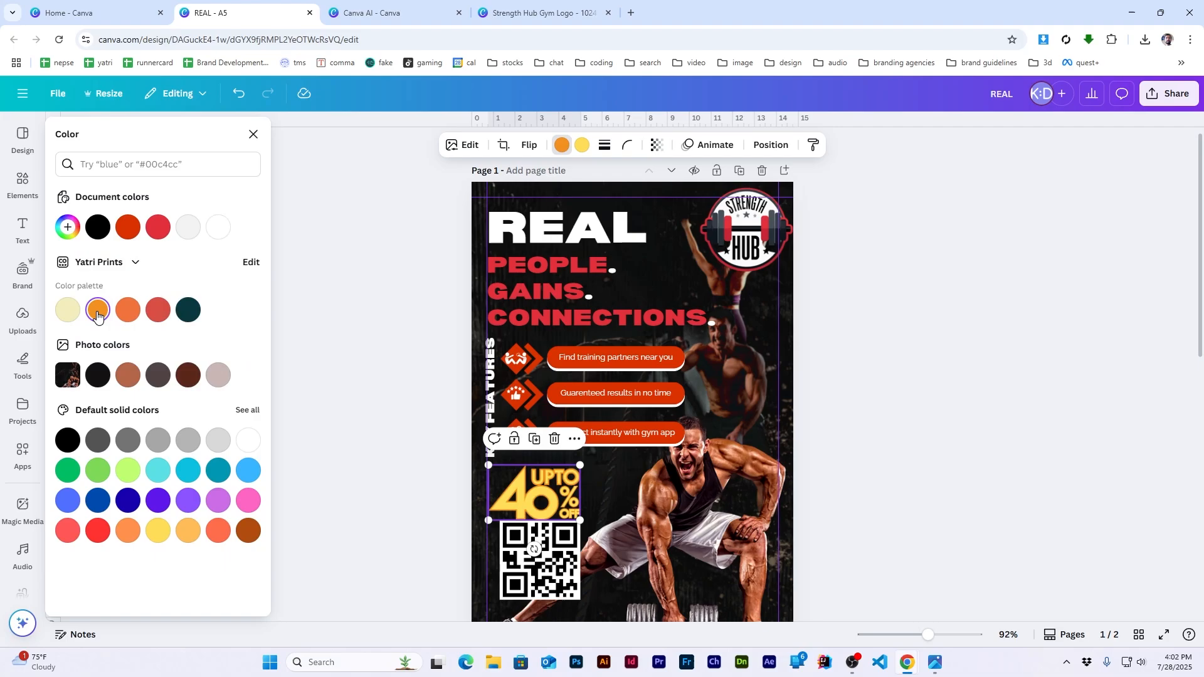
left_click(158, 538)
Step: Recolour the outline of the UPTO 40% OFF graphic with a brown sampled from the crouching man's skin
left_click(68, 227)
left_click(228, 362)
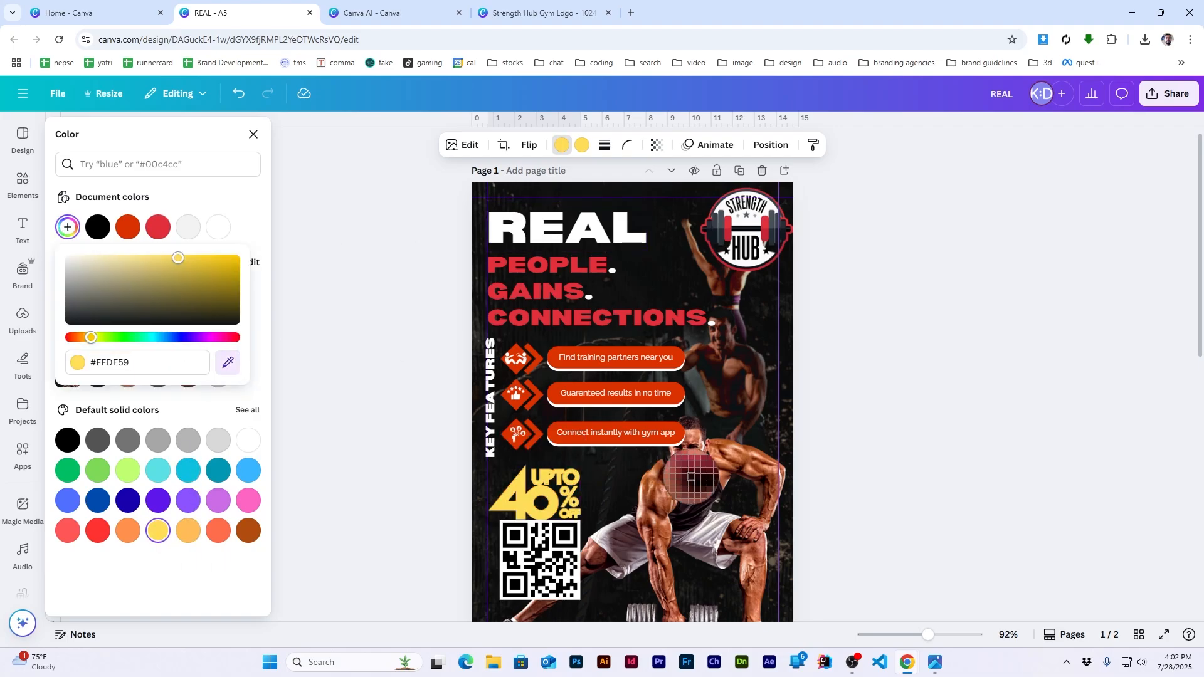
left_click(740, 465)
left_click(842, 415)
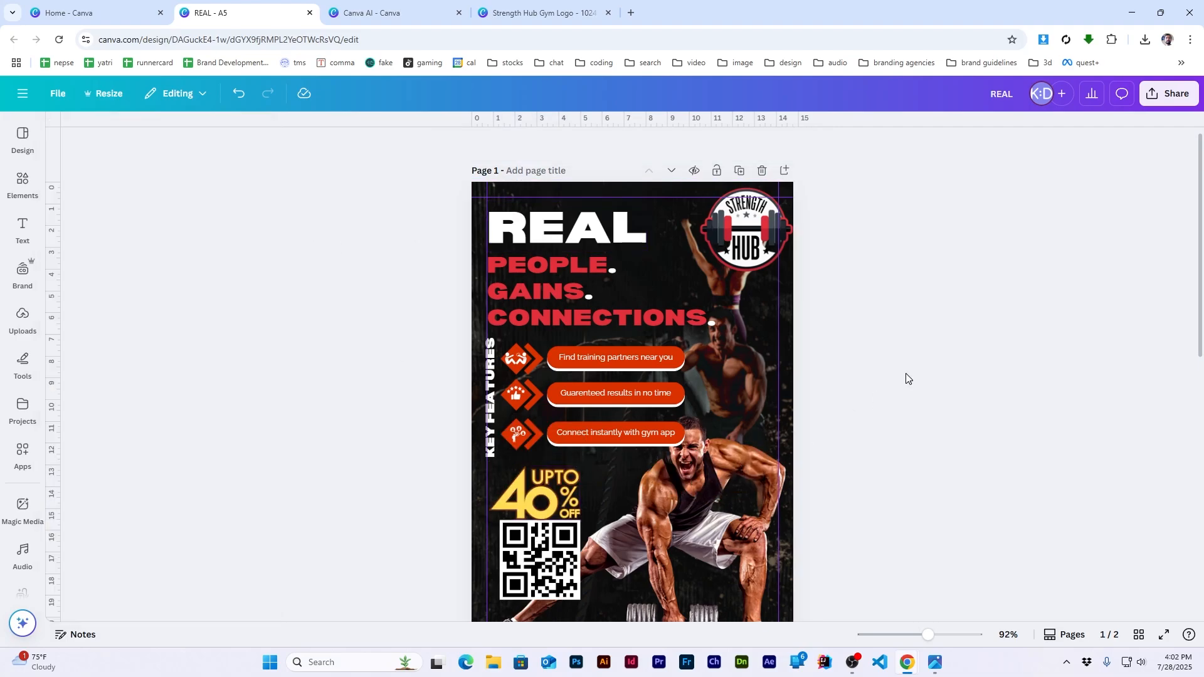
scroll(646, 483, "up", 5)
scroll(415, 341, "down", 4)
scroll(416, 340, "up", 3)
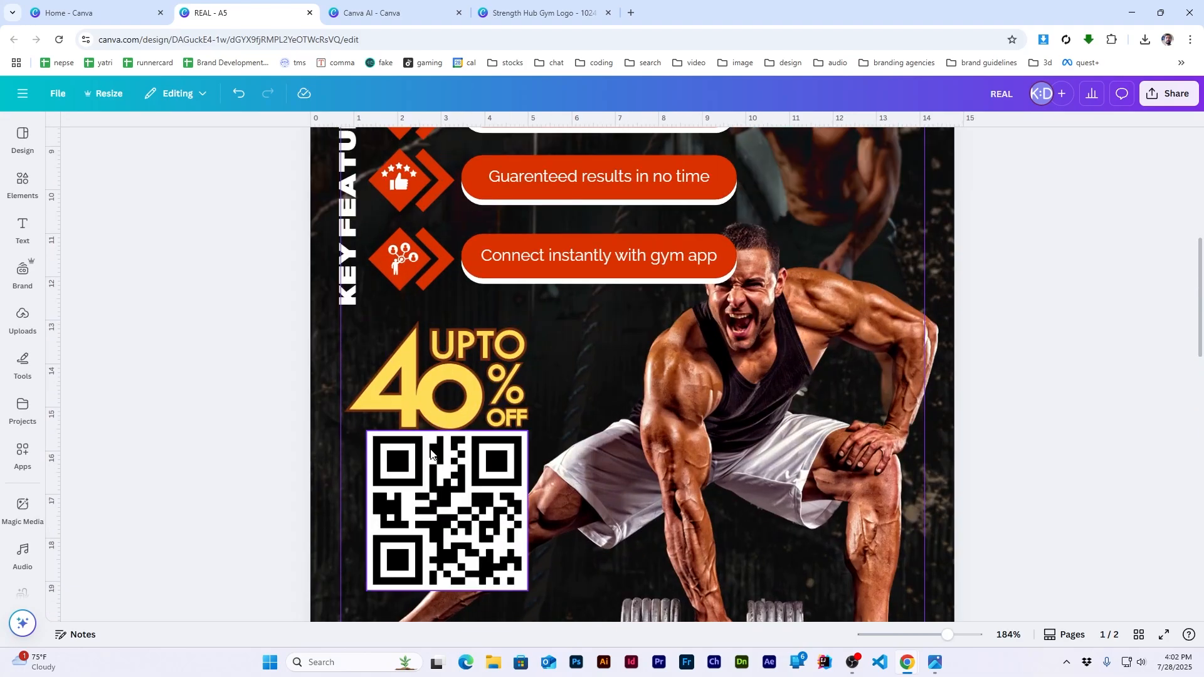
mouse_move(23, 185)
type("m,")
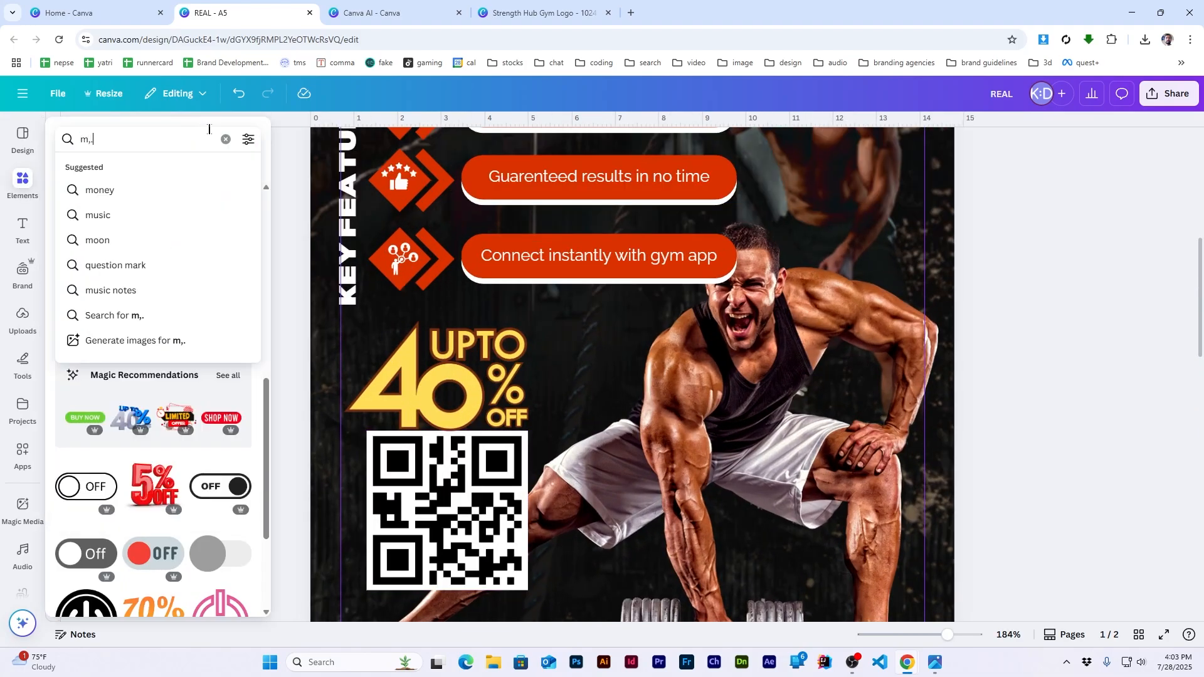
type("./")
key("ctrl+a")
type("234")
key("ctrl+a")
type("5678")
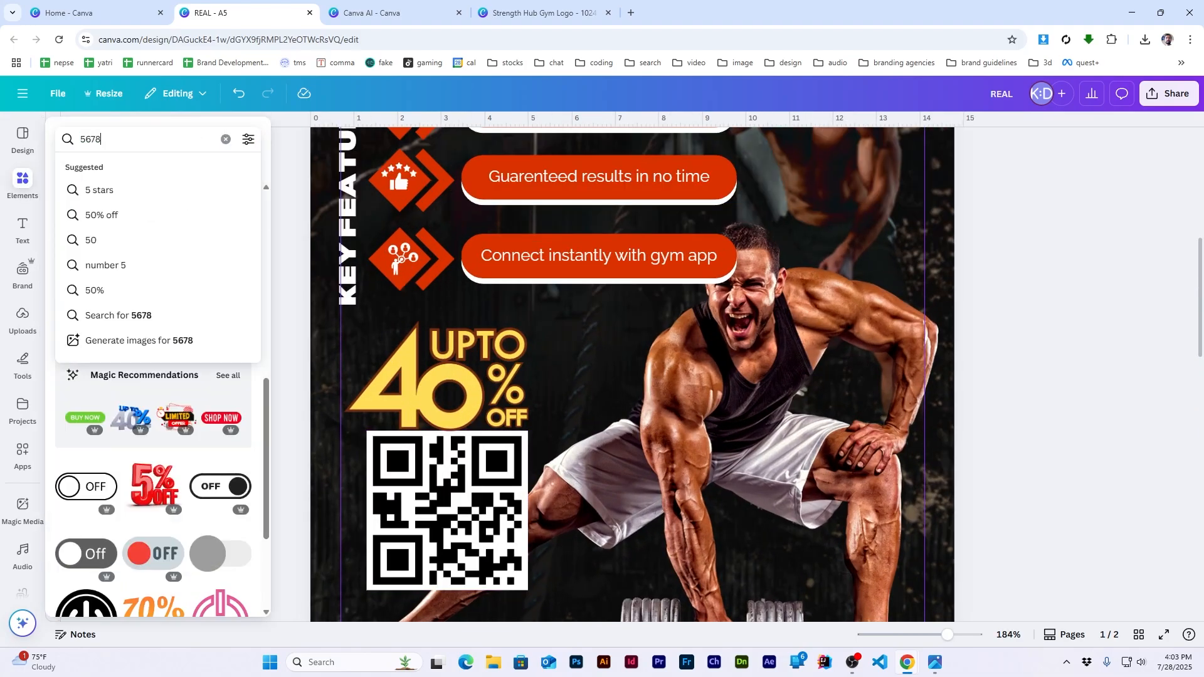
key("ctrl+t")
key("ctrl+2")
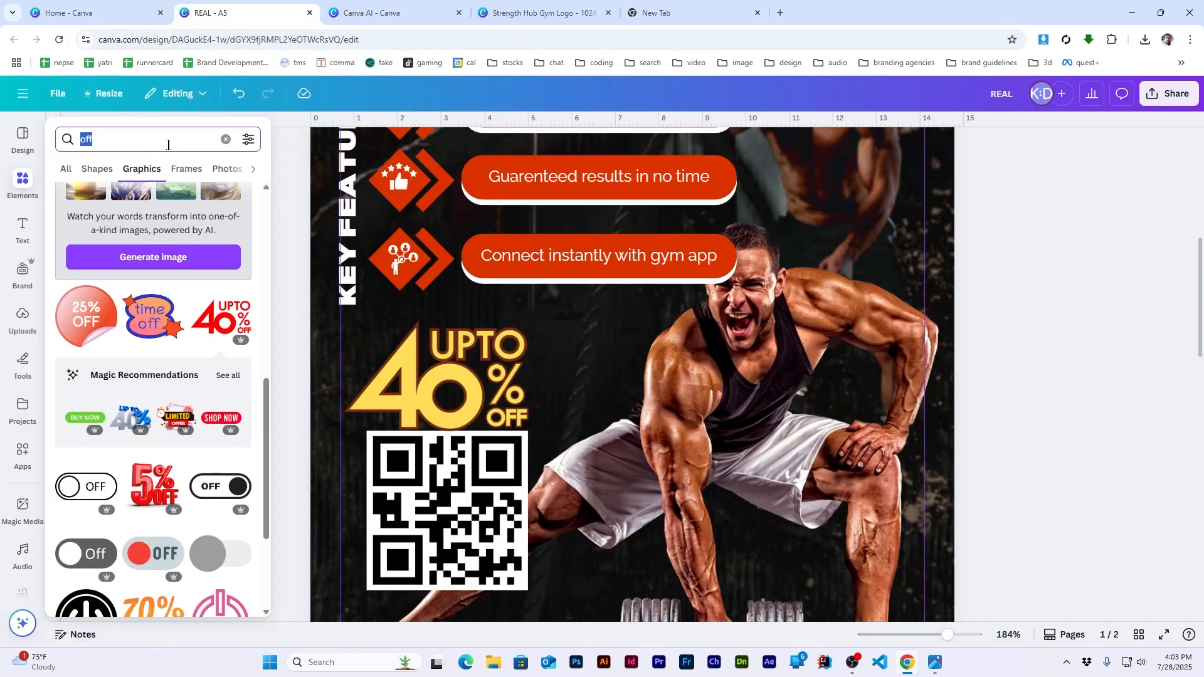
Step: Search the graphics for "instagram icon" and add the solid black Instagram icon to the flyer
type("instagram icon")
key("Return")
left_click(154, 332)
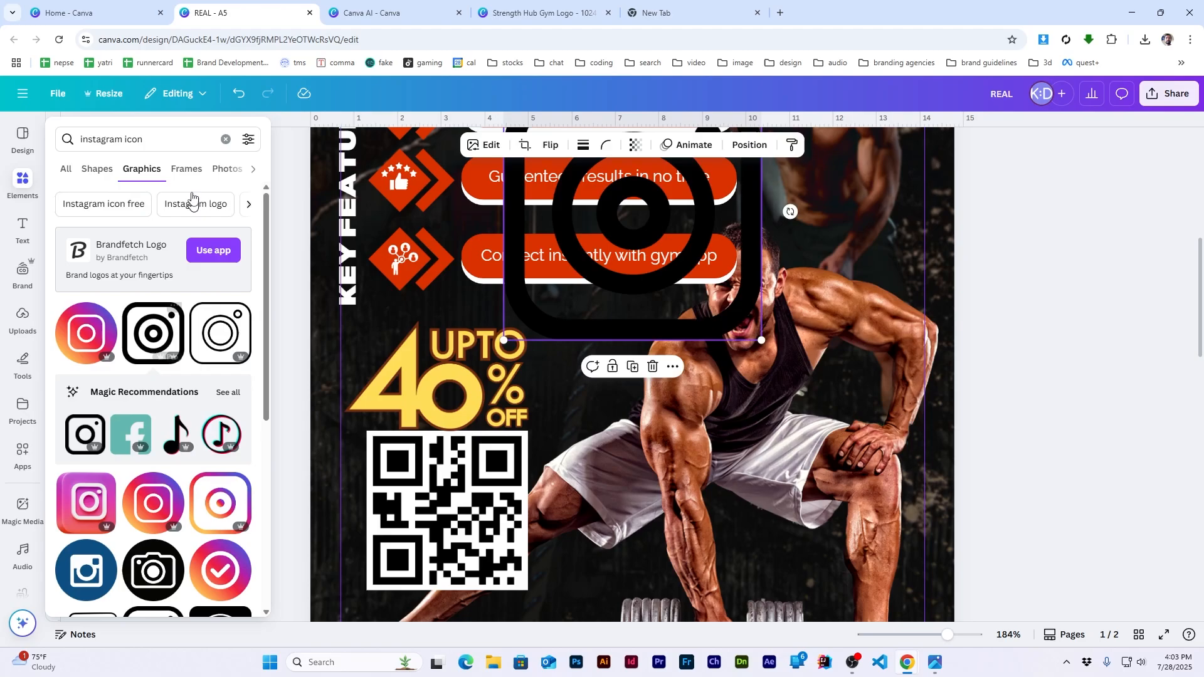
Step: Search the graphics for "facebook icon" and browse the results for a suitable Facebook icon
double_click(111, 139)
type("facebook")
key("Return")
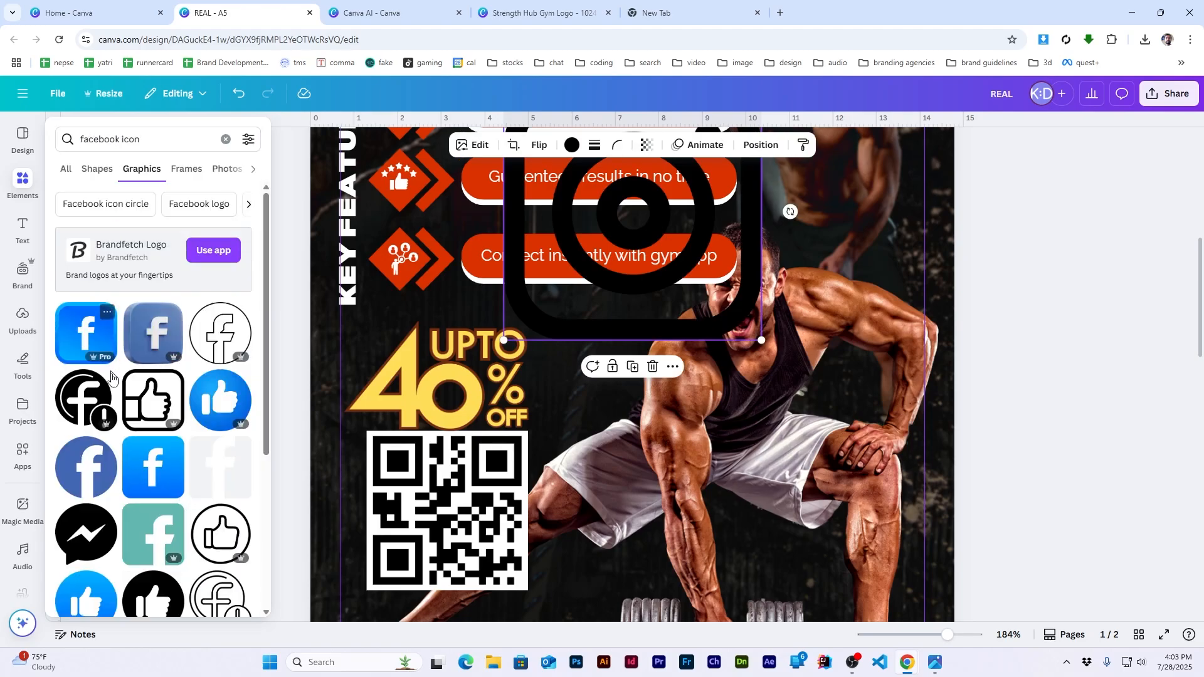
scroll(143, 552, "down", 10)
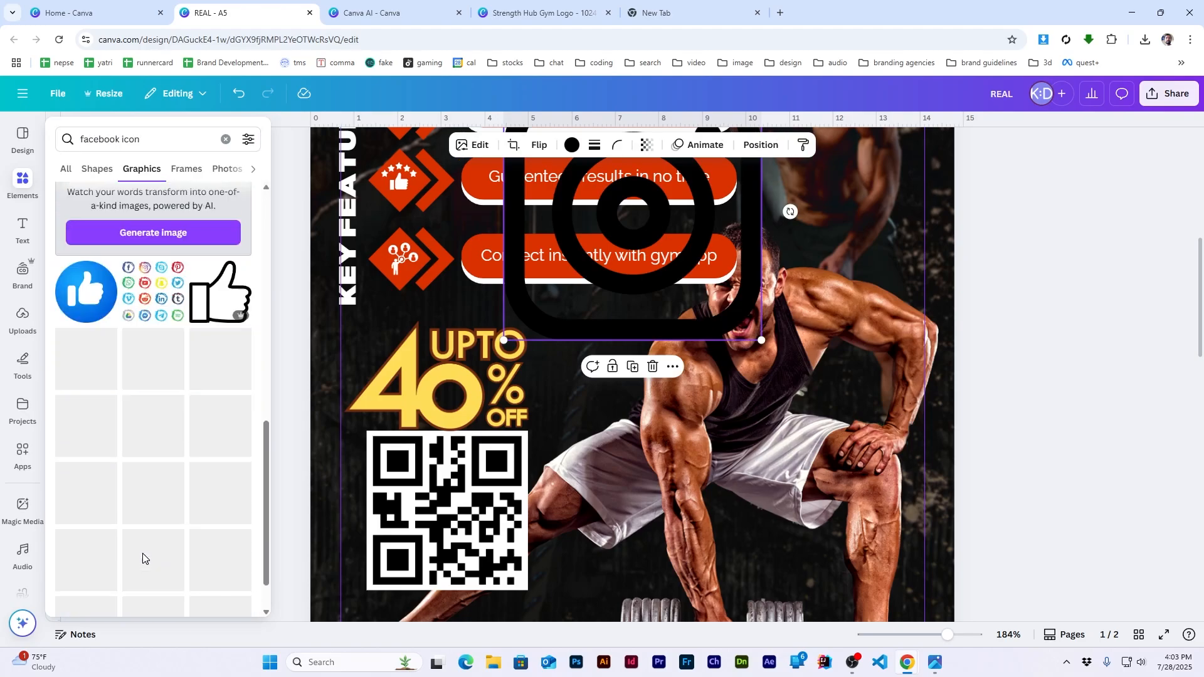
scroll(167, 387, "up", 10)
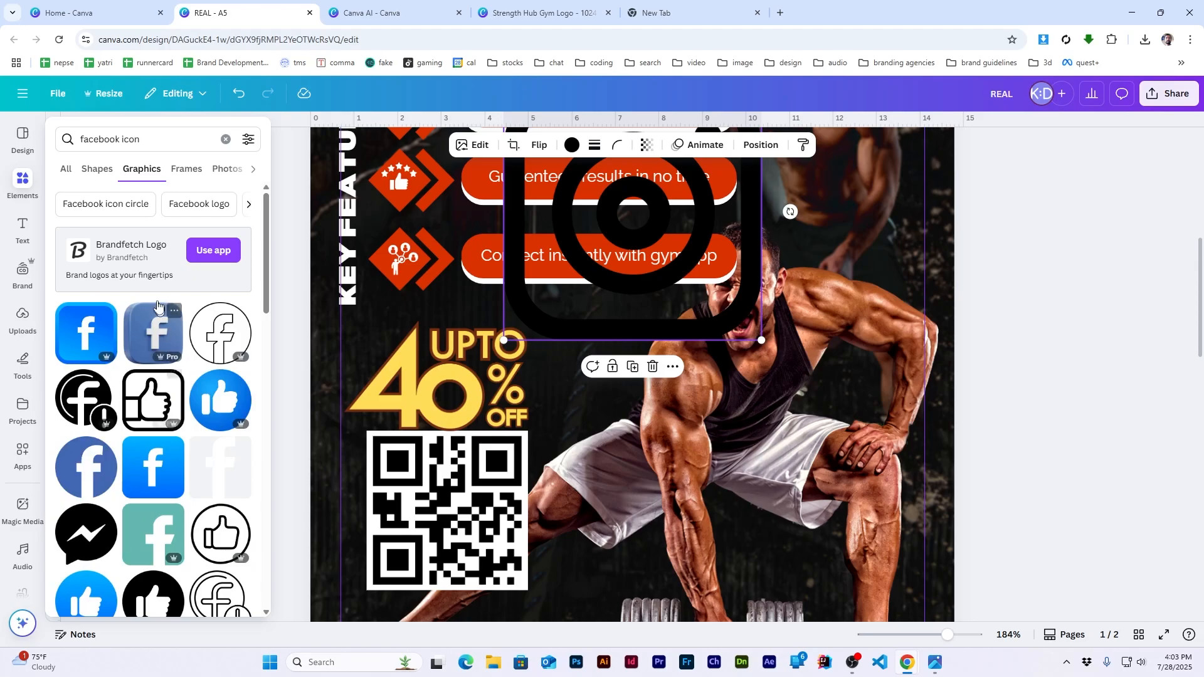
Step: Search the graphics for "linkedin icon" and add the solid black LinkedIn icon to the flyer
left_click(139, 133)
double_click(96, 140)
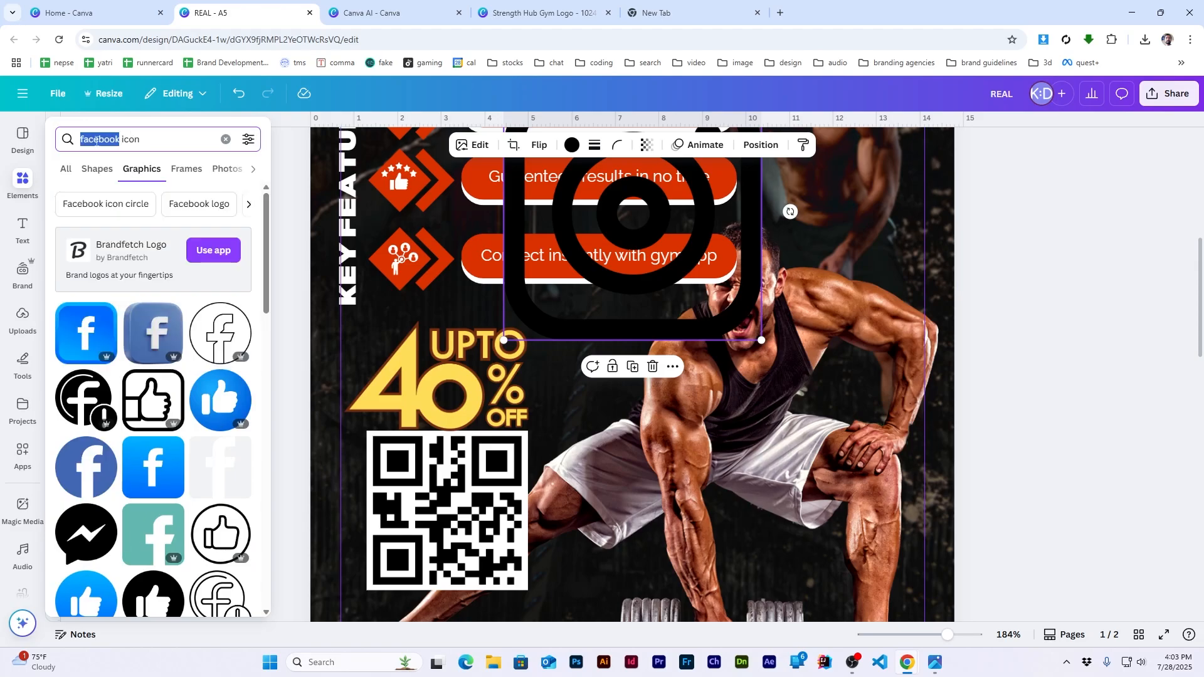
type("linkedin")
key("Return")
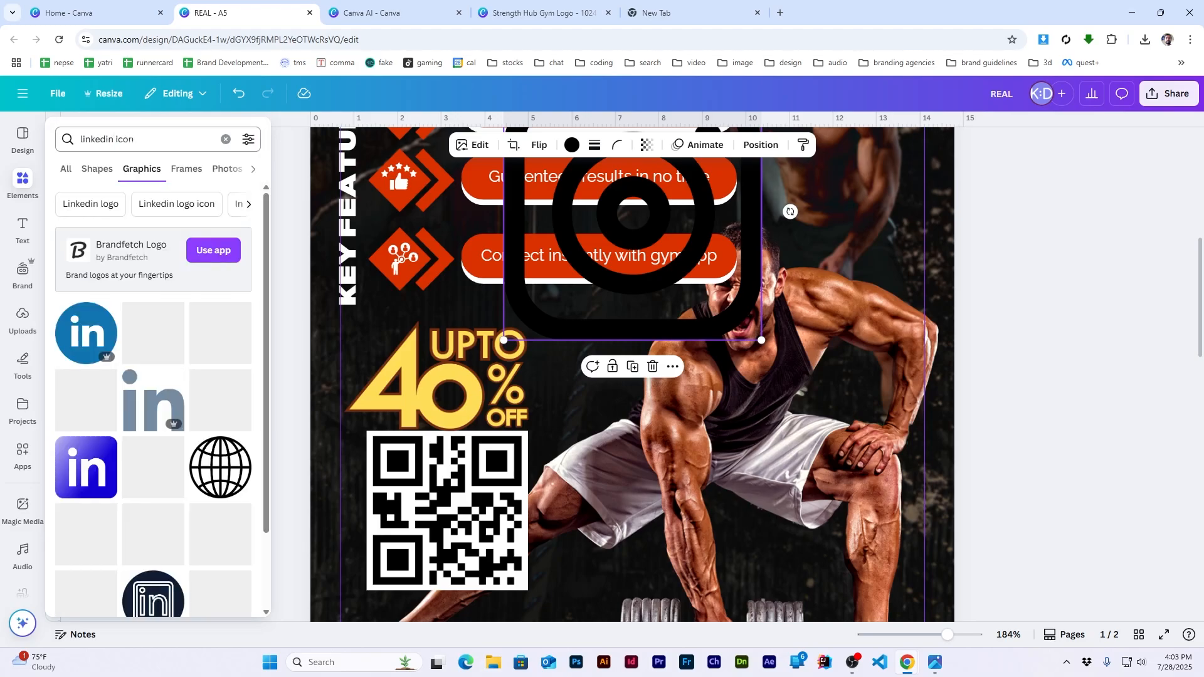
left_click(198, 380)
Step: Search the graphics for "x icon" and add the black X logo to the flyer
double_click(96, 139)
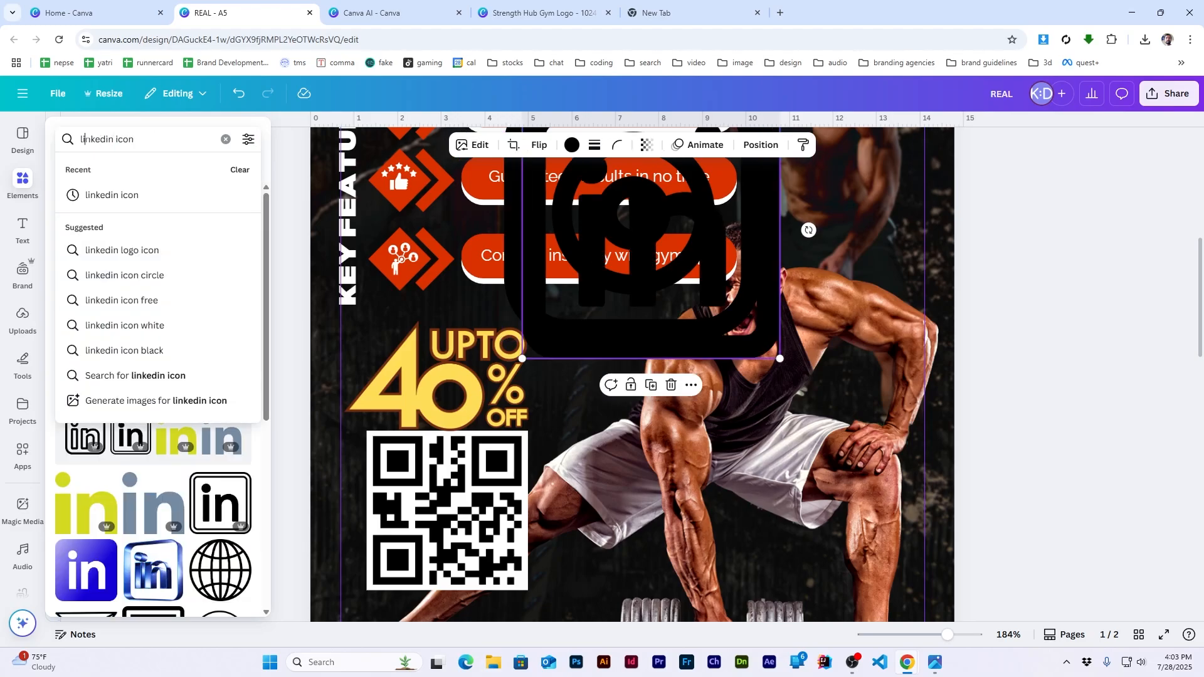
type("x")
key("Return")
left_click(90, 140)
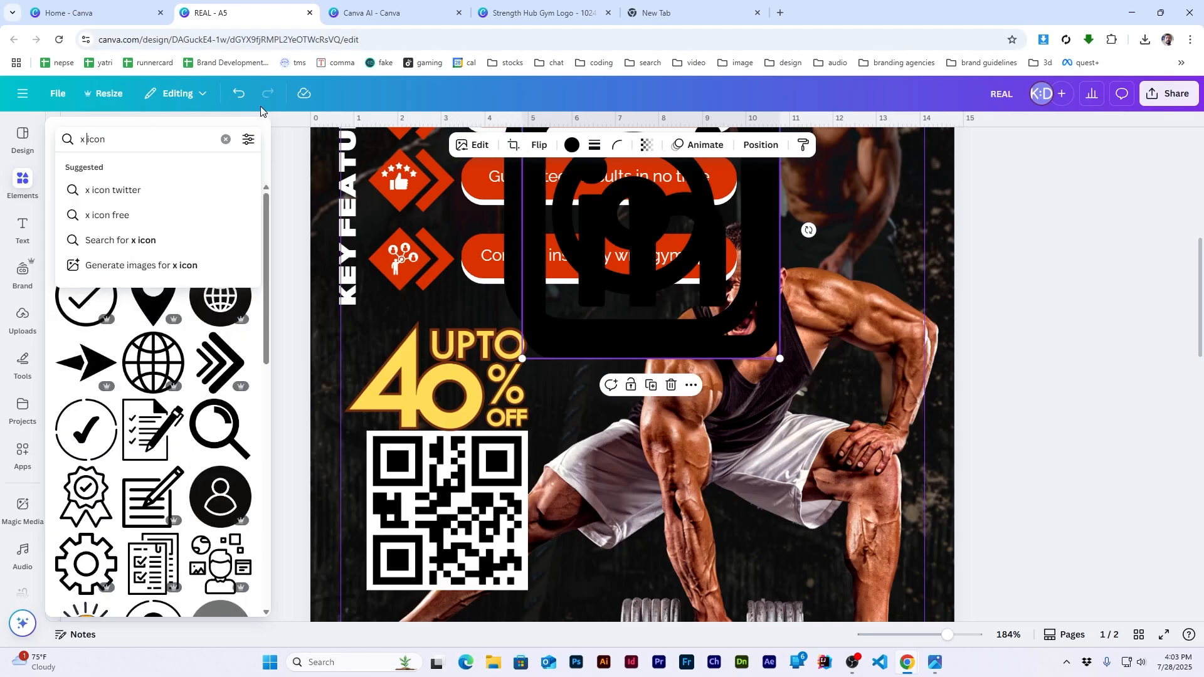
key("Return")
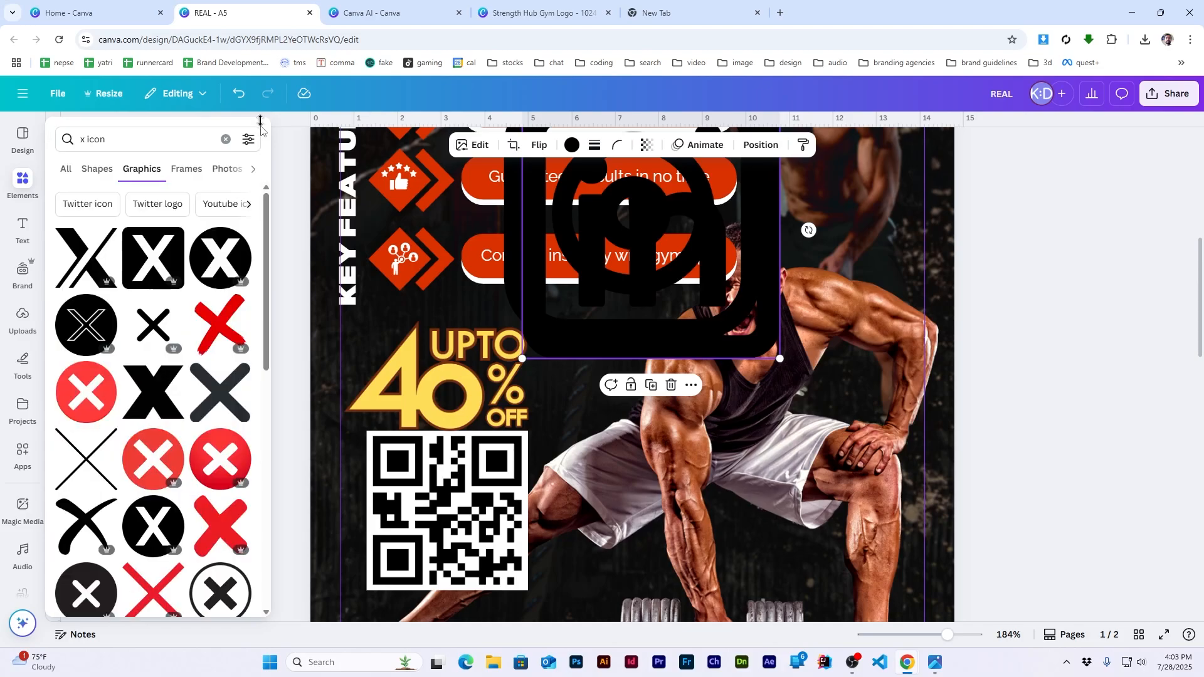
left_click(89, 270)
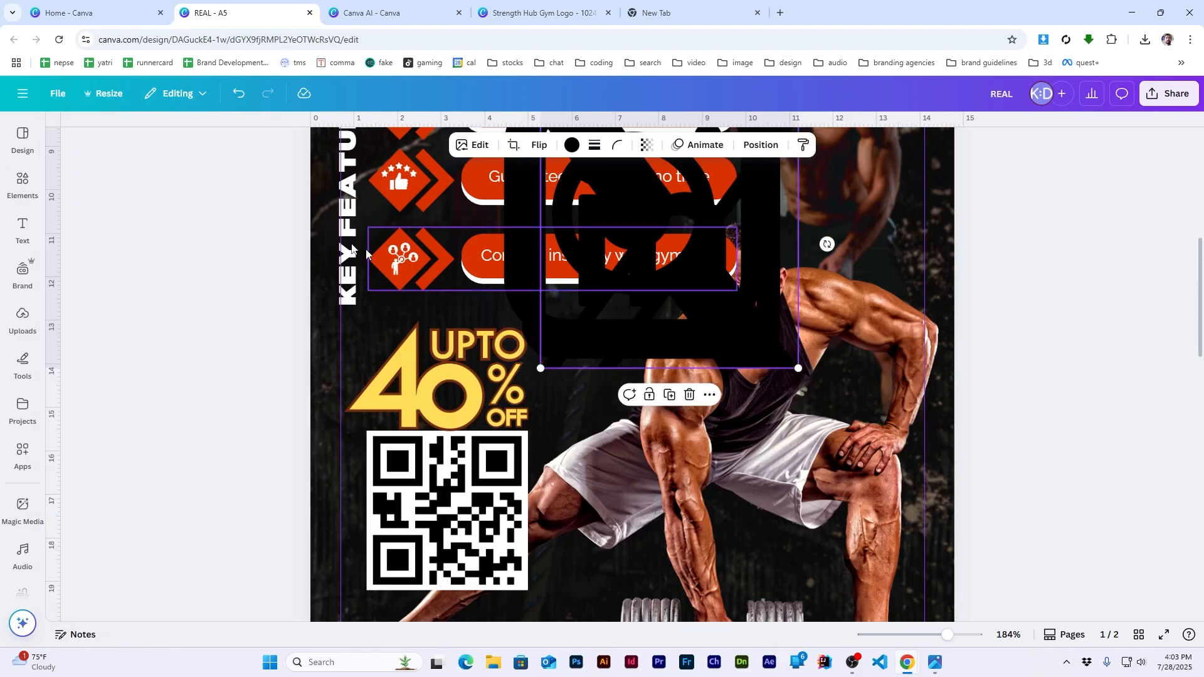
Step: Search the graphics for "facebook" and try the black, cyan and pink TikTok note on the flyer
left_click(22, 182)
left_click(225, 140)
type("facebook")
key("Return")
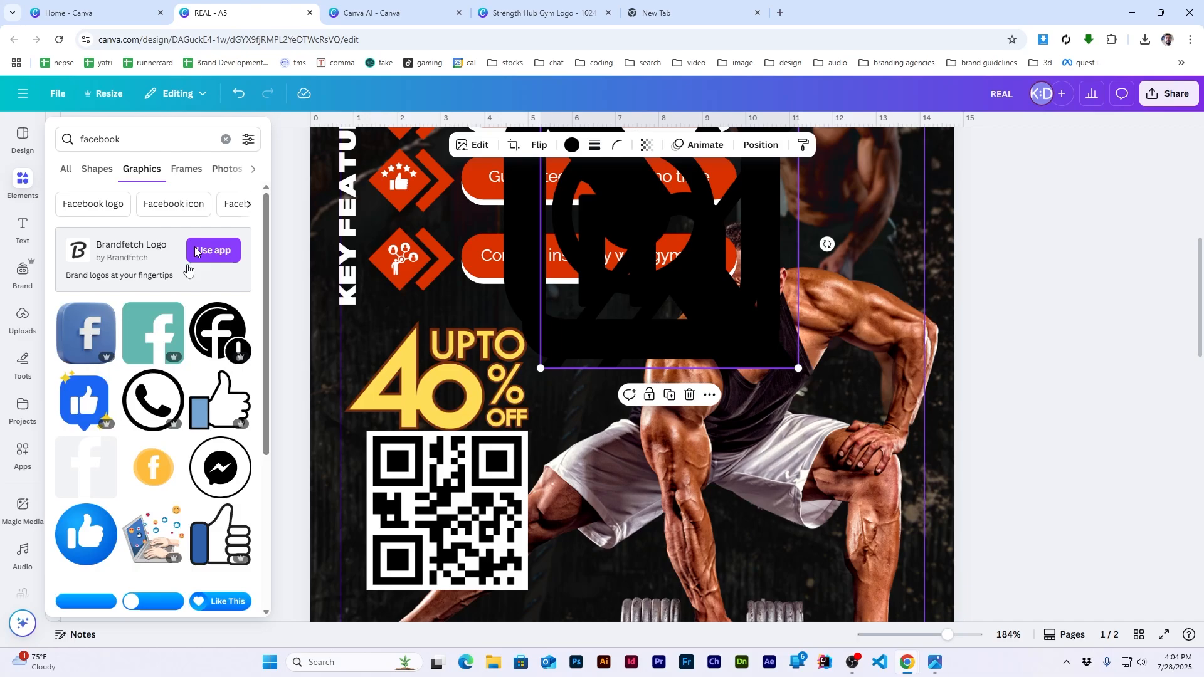
scroll(150, 352, "down", 10)
scroll(94, 314, "up", 1)
left_click(88, 310)
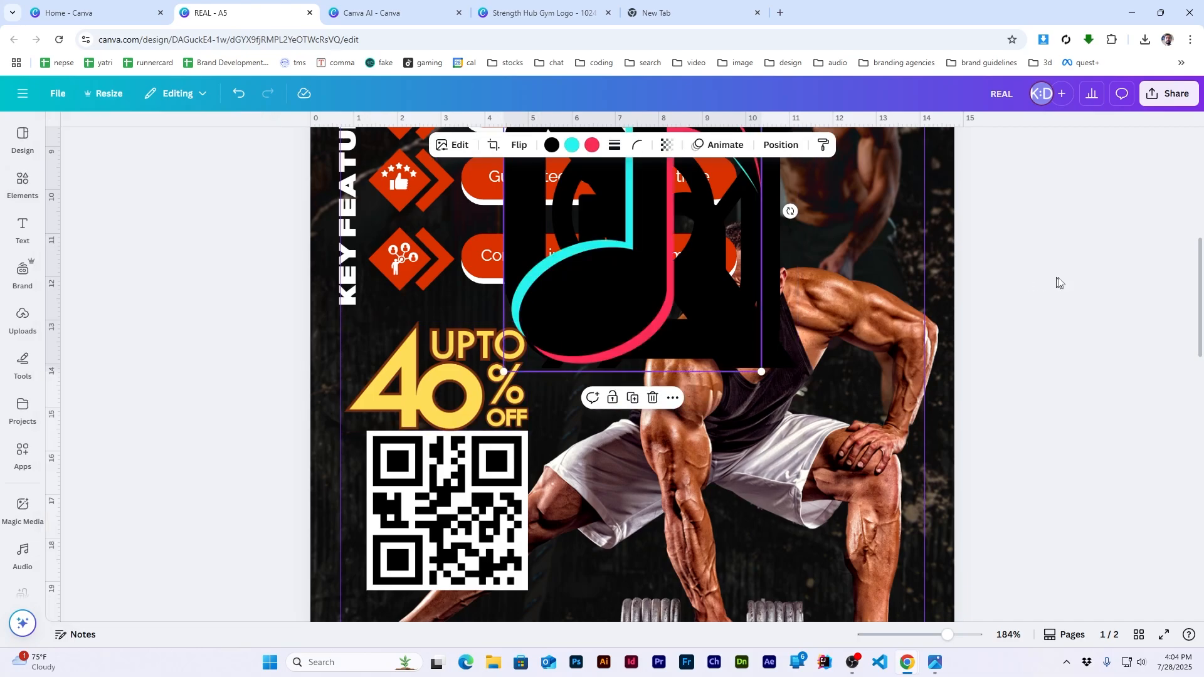
Step: Search the graphics for "tiktok icon" and add the plain black TikTok icon to the flyer
left_click(22, 182)
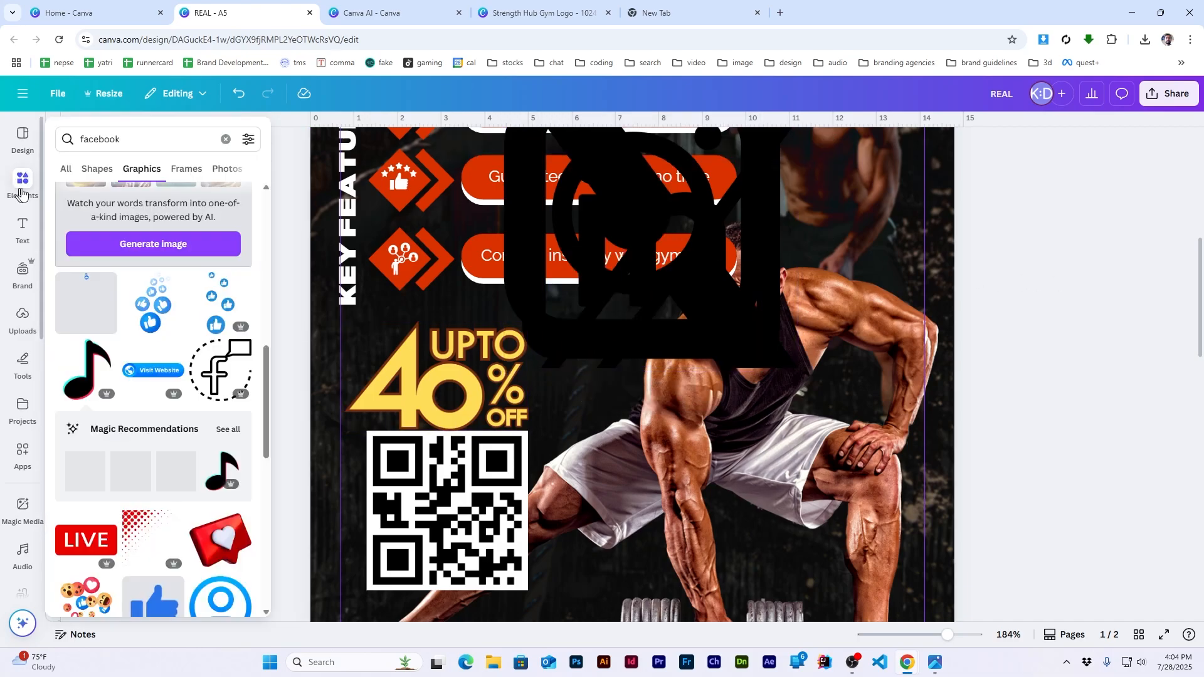
left_click(144, 139)
type("tiktok icon")
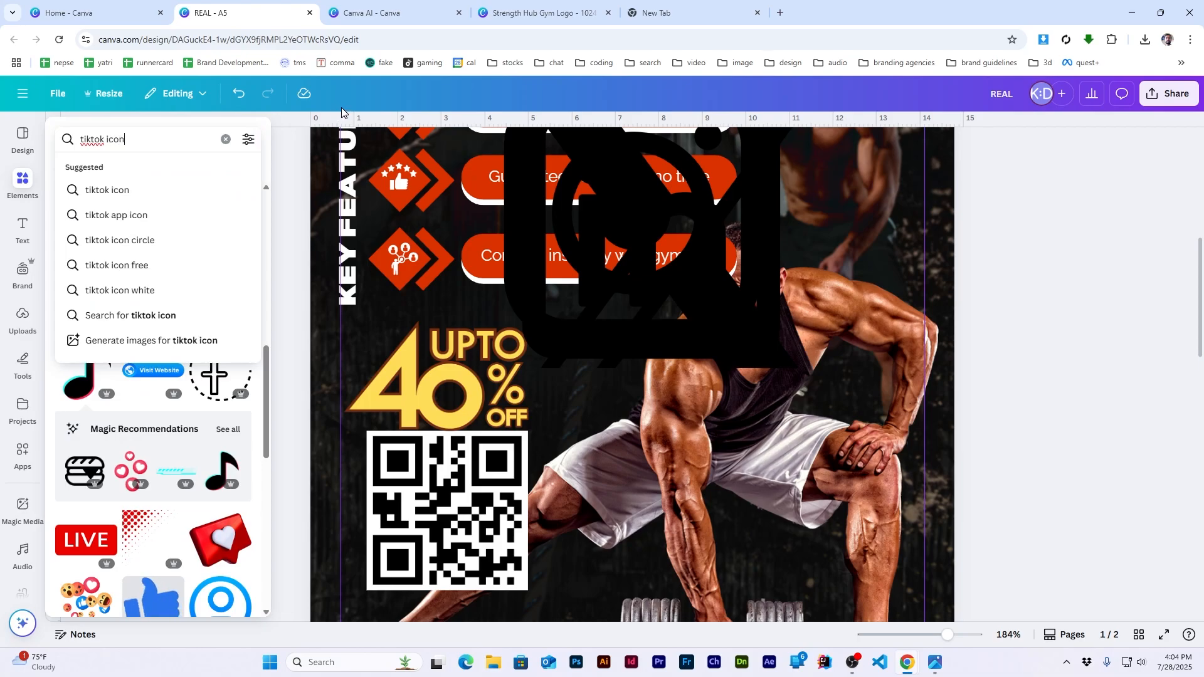
key("Return")
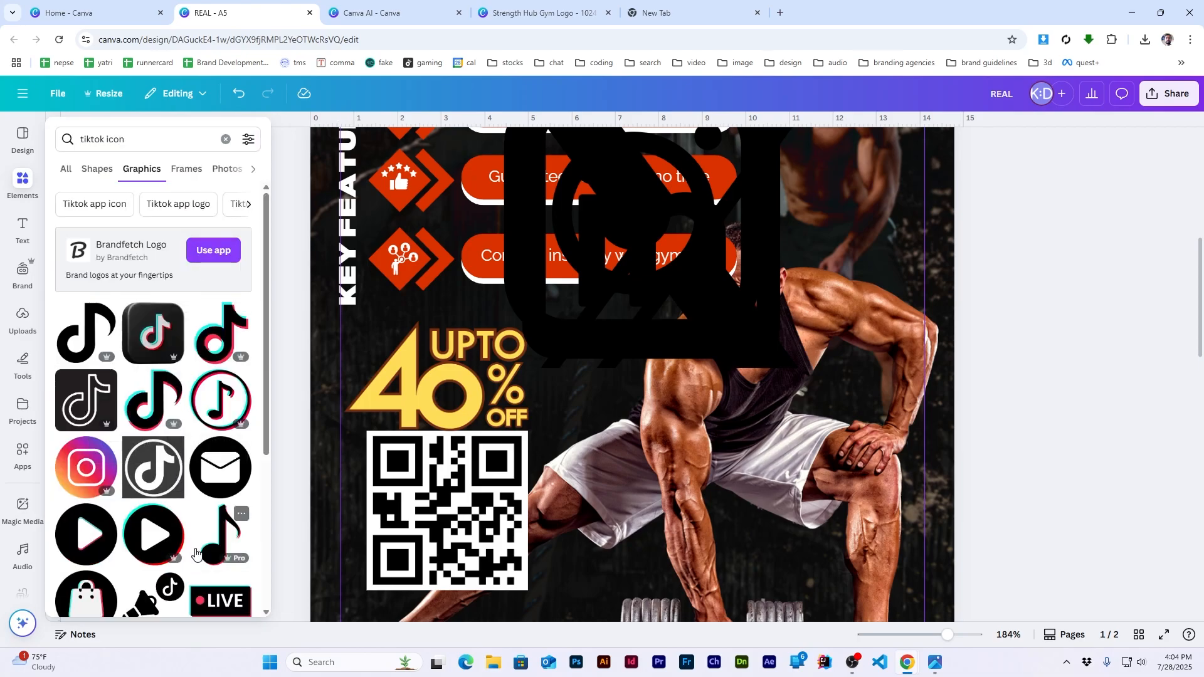
left_click(80, 327)
Step: Align the four social media icons on a common centre and shrink them together to small icon size
left_click_drag(674, 339, 871, 558)
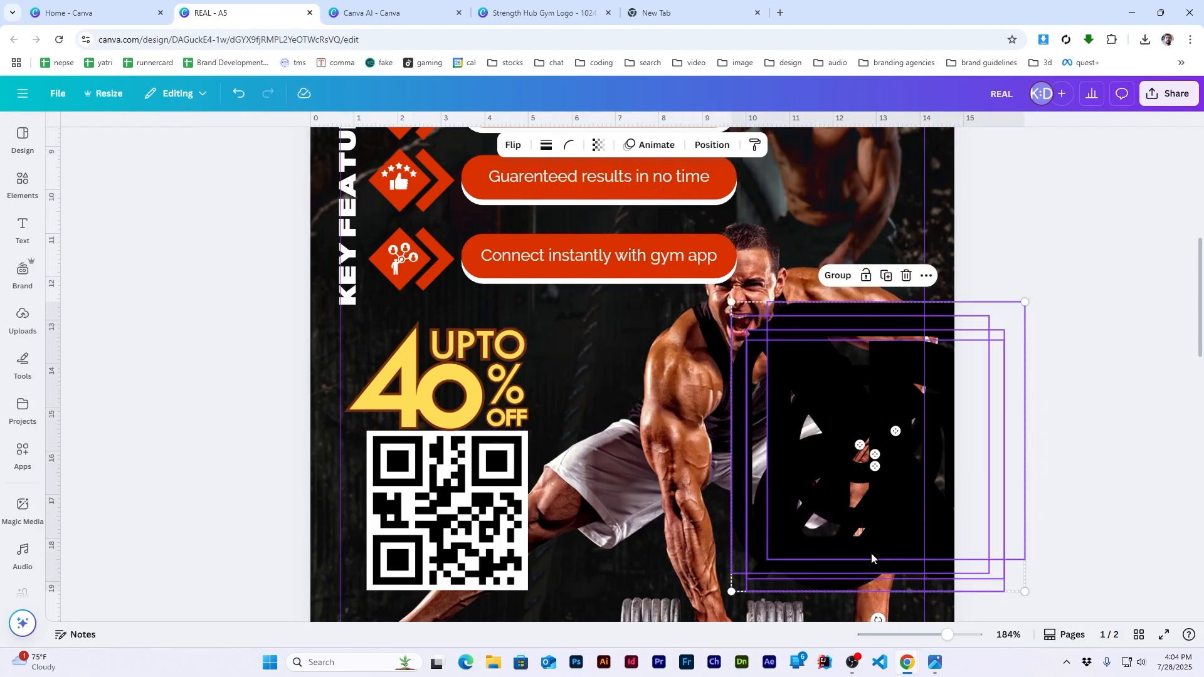
left_click(712, 145)
left_click(205, 327)
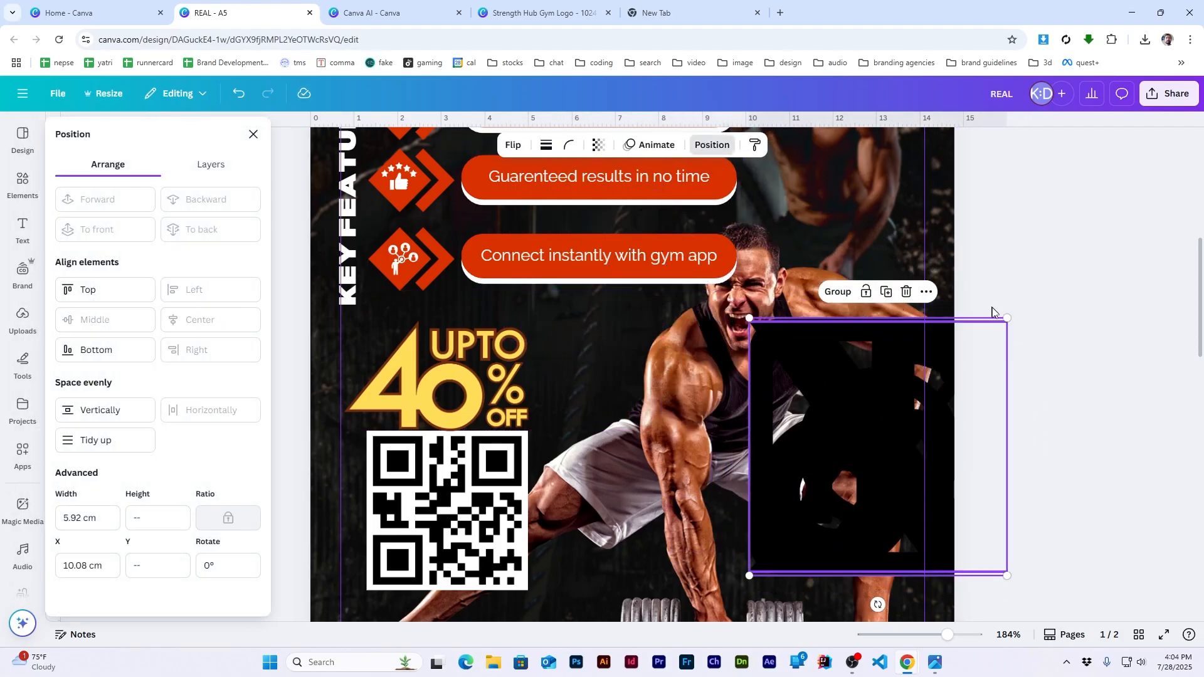
left_click_drag(1003, 323, 345, 466)
left_click(721, 145)
left_click(702, 393)
Step: Recolour the TikTok and X icons white and stack them along the left edge of the QR code
left_click(582, 351)
left_click(571, 145)
left_click(247, 227)
left_click(583, 352)
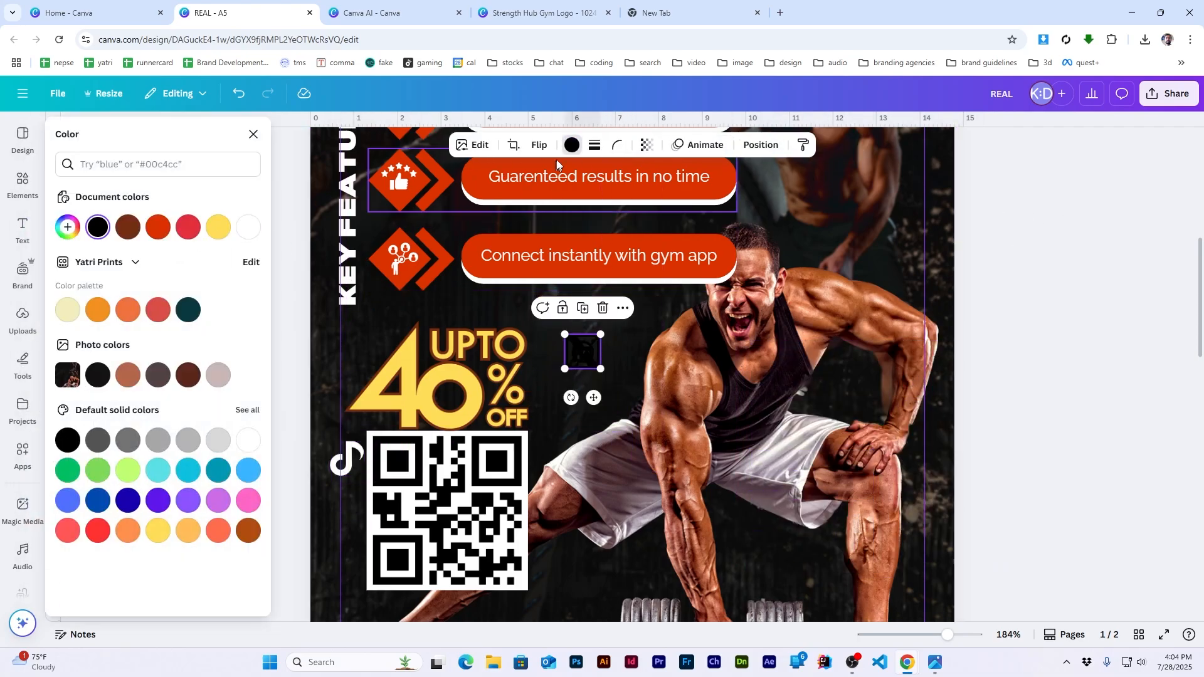
left_click(248, 227)
left_click_drag(583, 351, 342, 502)
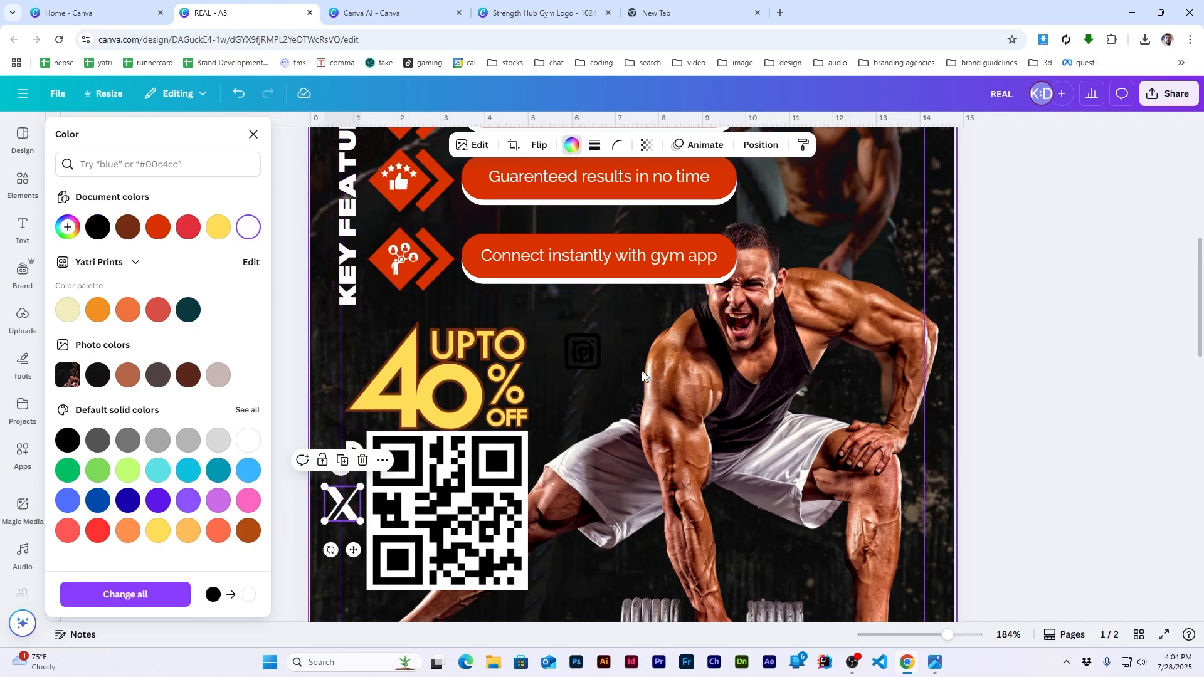
Step: Recolour the LinkedIn and Instagram icons white and place them below the X icon beside the QR code
left_click(586, 359)
left_click(248, 227)
left_click_drag(582, 351, 344, 550)
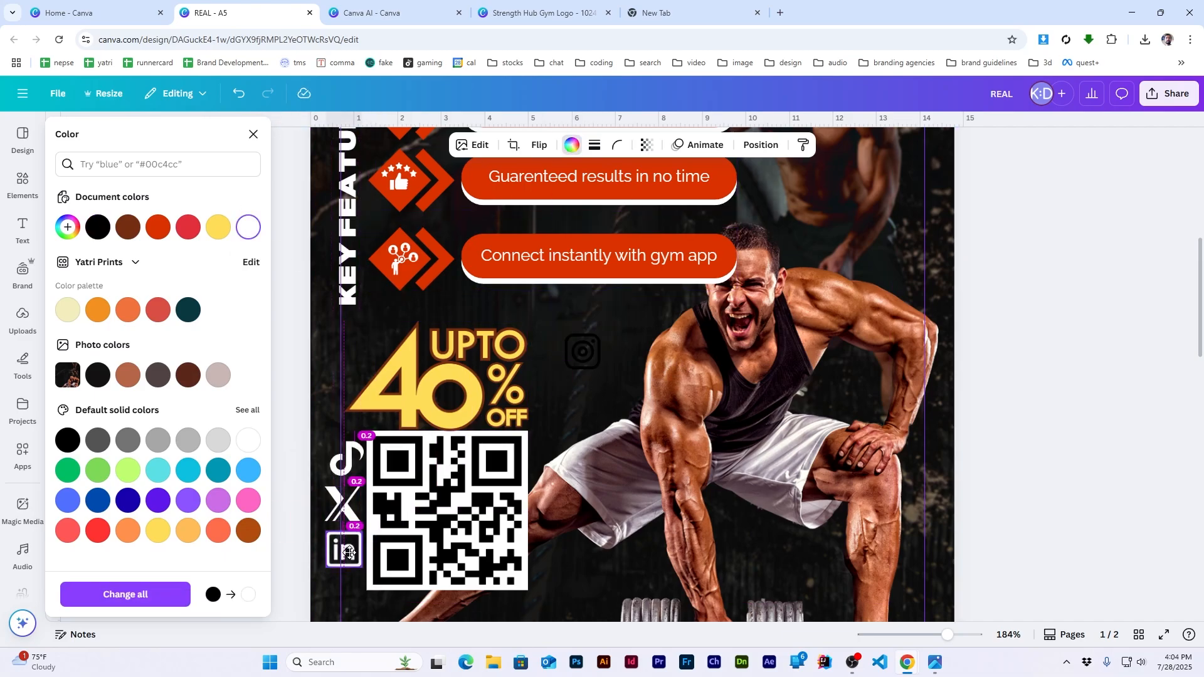
left_click(583, 351)
left_click(247, 227)
left_click_drag(583, 351, 342, 586)
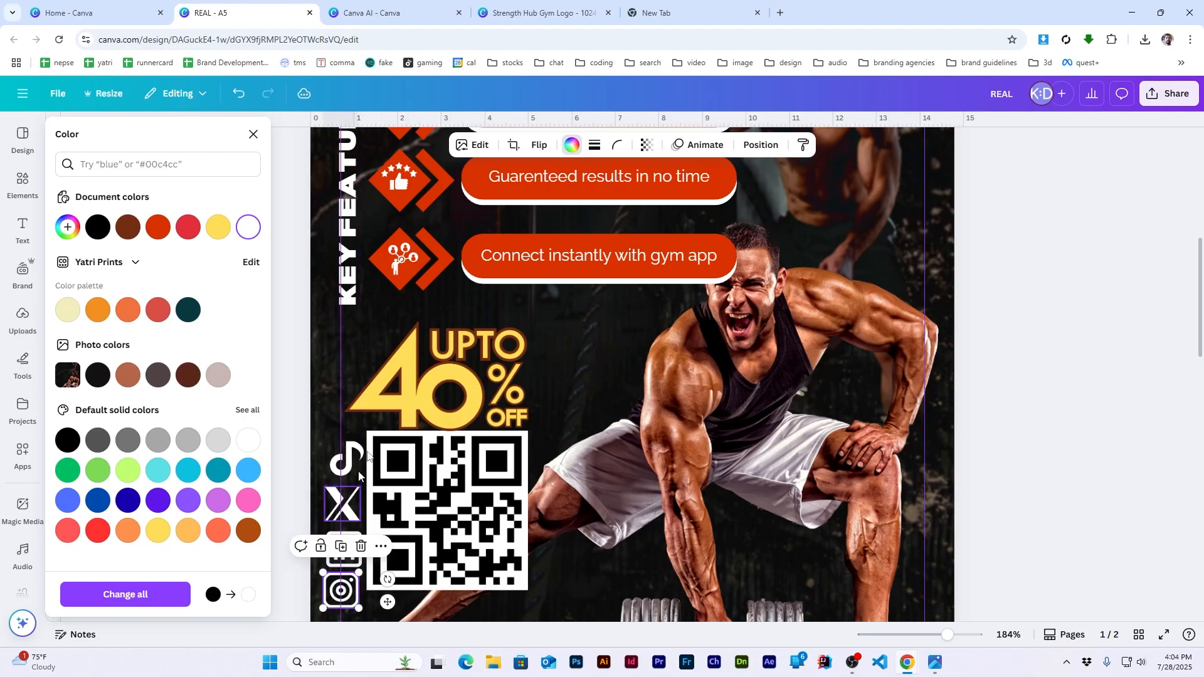
left_click(254, 134)
Step: Review the whole flyer layout on the page and in full-screen view
left_click(1060, 361)
key("ctrl+minus")
scroll(1060, 360, "down", 3)
scroll(1000, 387, "up", 2)
scroll(895, 423, "up", 1)
scroll(896, 423, "down", 2)
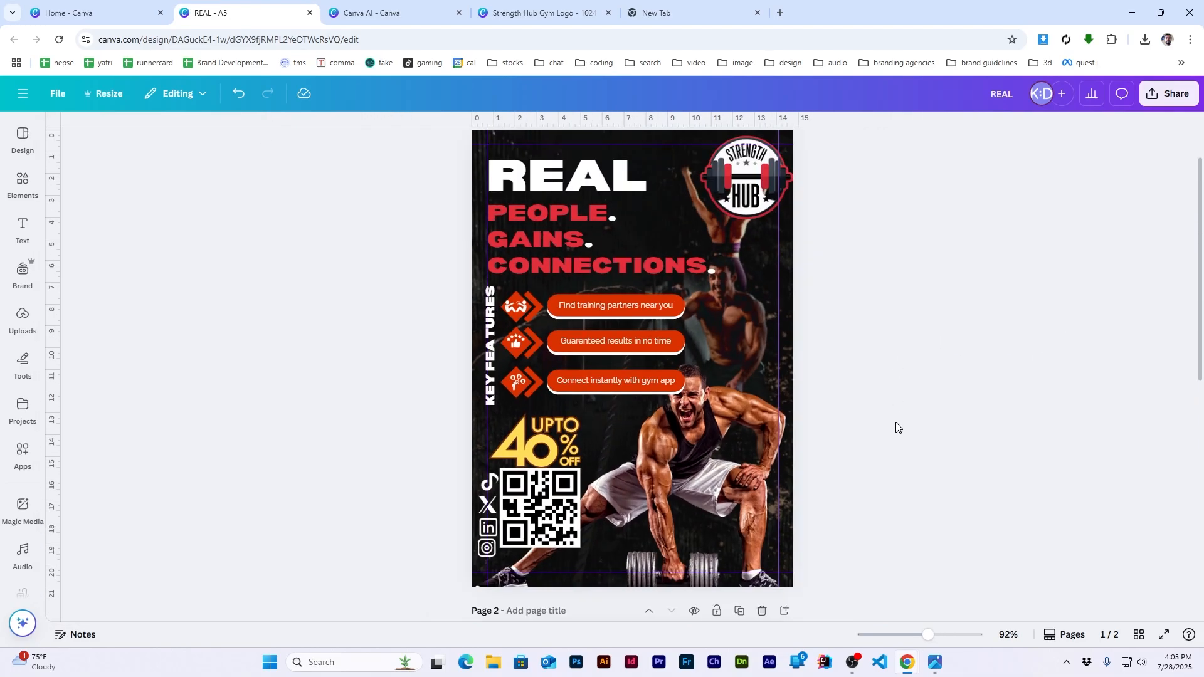
scroll(896, 422, "up", 1)
scroll(896, 422, "down", 1)
scroll(896, 423, "up", 1)
left_click(1166, 636)
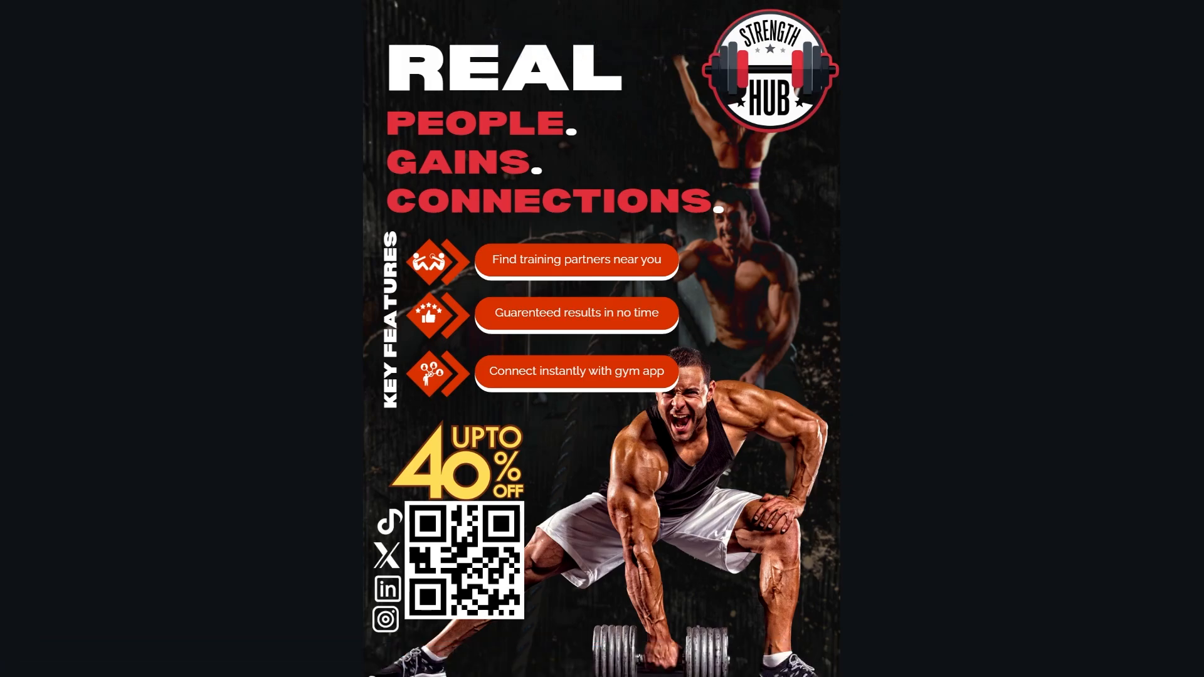
key("Escape")
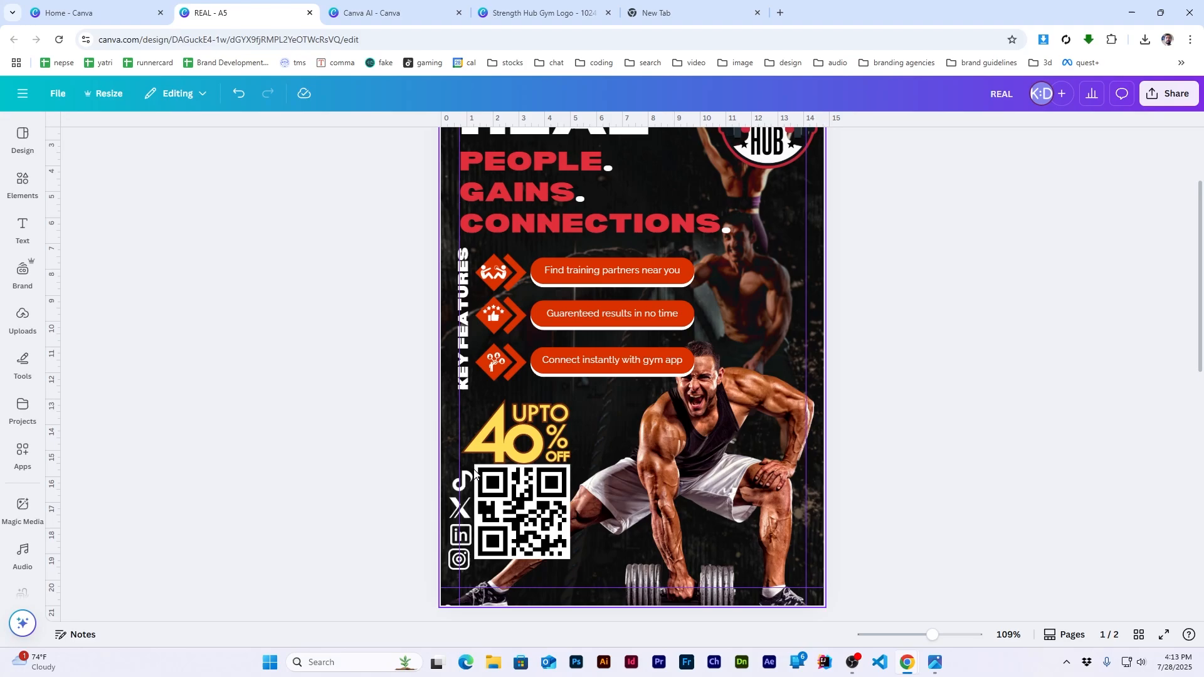
Step: Add a body text box in Raleway and place it just below the QR code
left_click(602, 311)
left_click(326, 333)
left_click(17, 244)
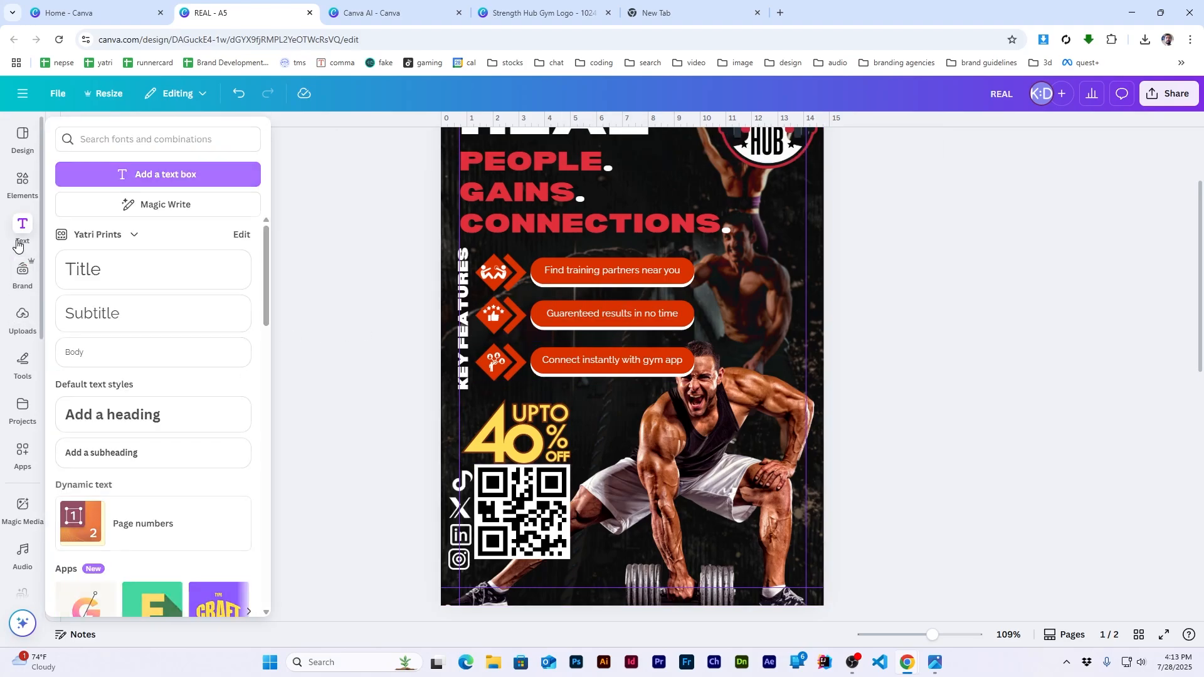
left_click(108, 352)
left_click(676, 342)
left_click_drag(624, 362, 506, 577)
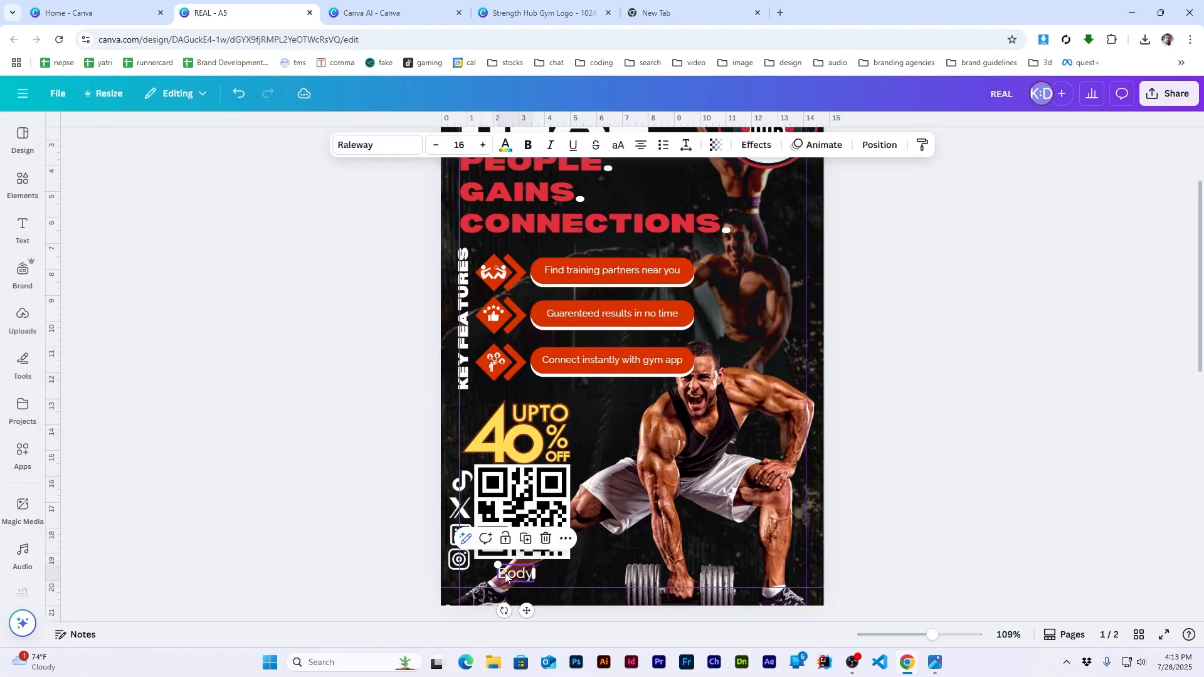
Step: Replace the body text with "strengthhub.com" and shrink it to fit within the width of the QR code
scroll(925, 290, "up", 3)
scroll(594, 470, "down", 5)
scroll(528, 432, "up", 1)
scroll(459, 526, "up", 3)
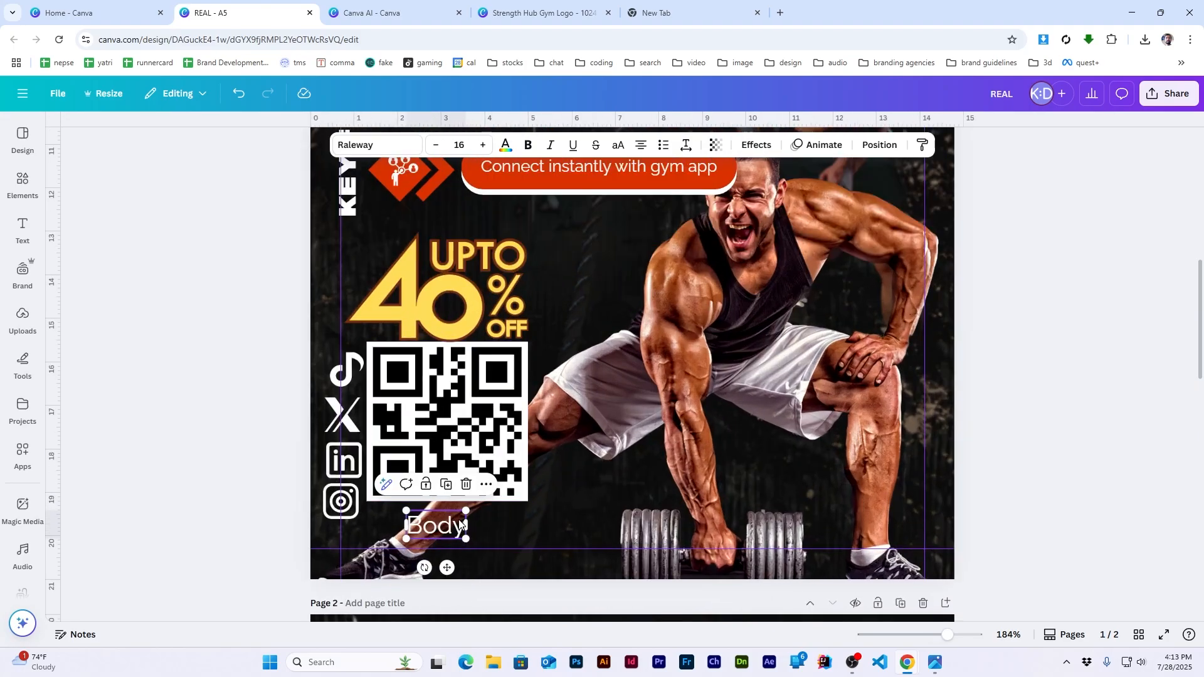
double_click(460, 526)
type("strengthhub.com")
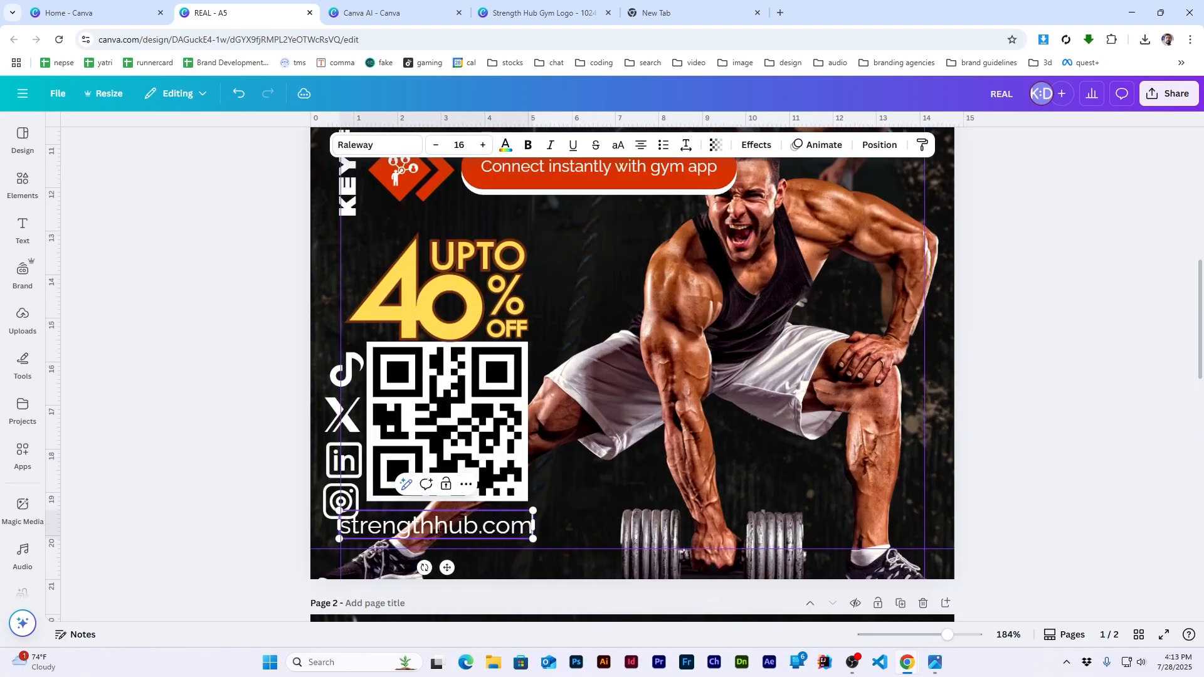
left_click_drag(533, 511, 487, 519)
left_click(490, 525)
Step: Look over the front page of the flyer and the background on page 2
scroll(777, 385, "down", 3)
scroll(778, 384, "up", 4)
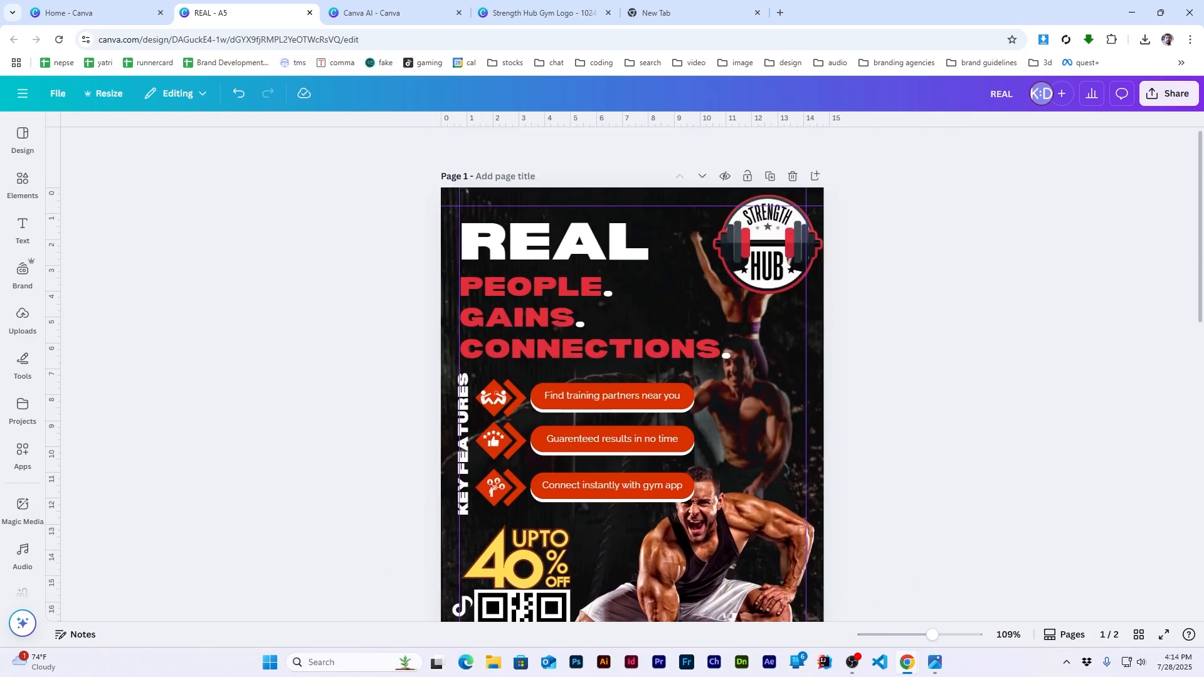
scroll(466, 299, "down", 2)
scroll(467, 298, "up", 2)
scroll(466, 298, "down", 10)
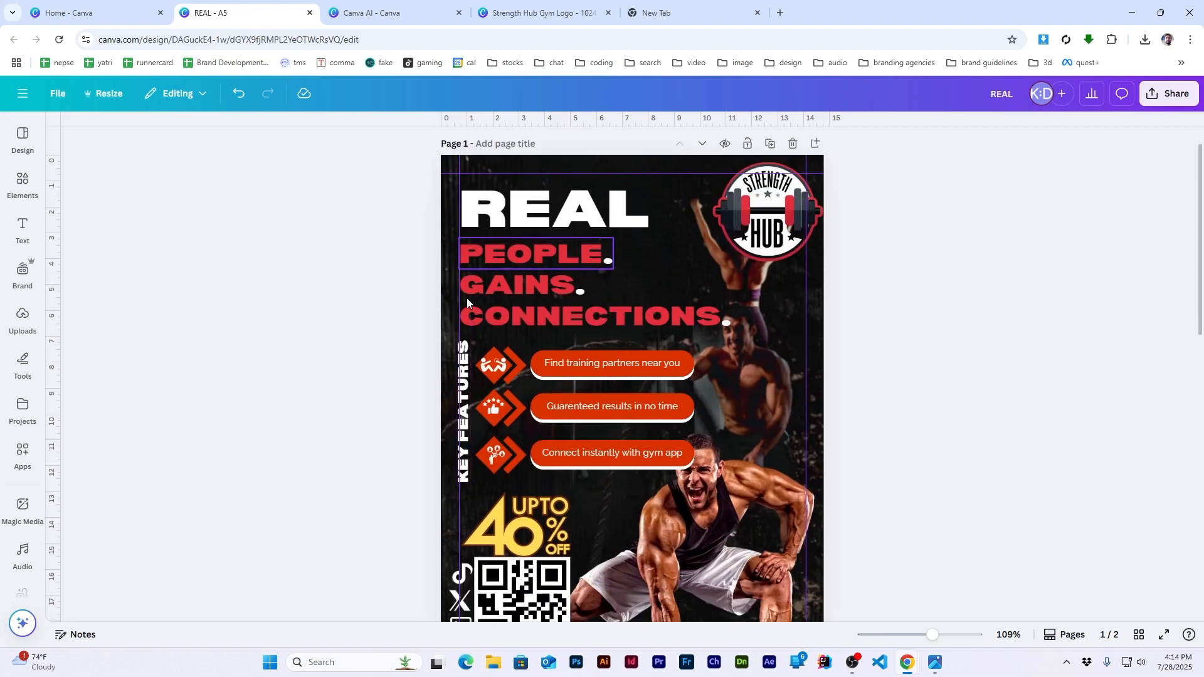
scroll(467, 298, "down", 3)
scroll(468, 299, "up", 1)
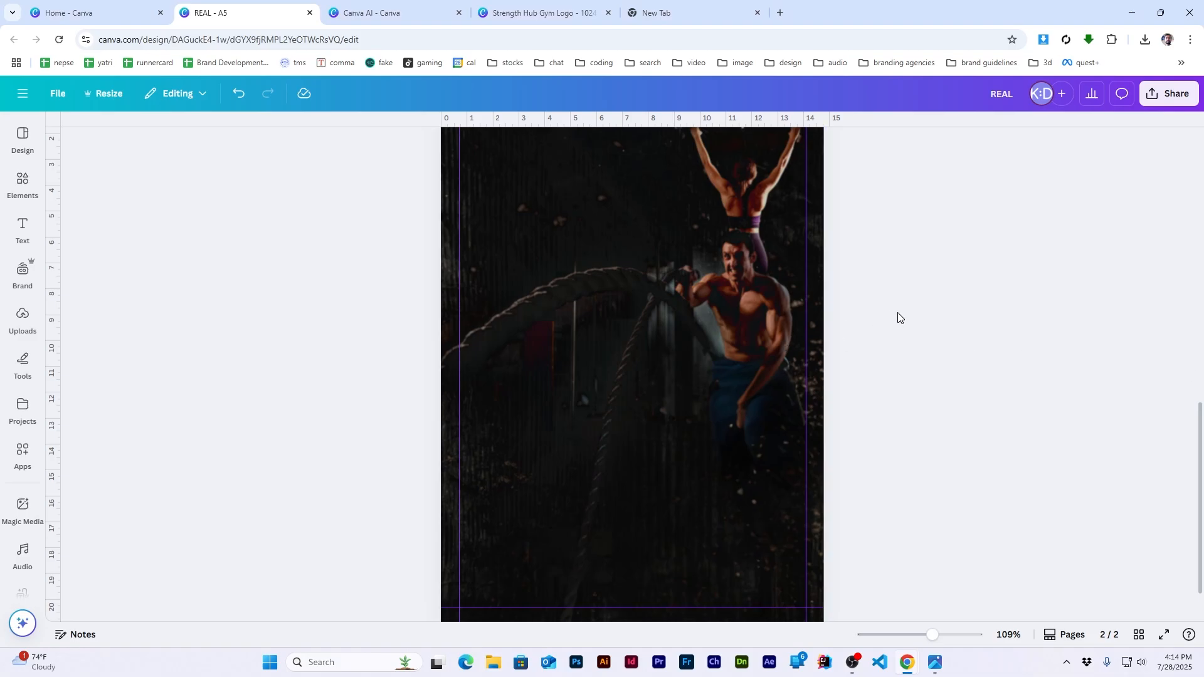
Step: Copy the Strength Hub logo from page 1 onto page 2
scroll(566, 281, "up", 10)
left_click(782, 184)
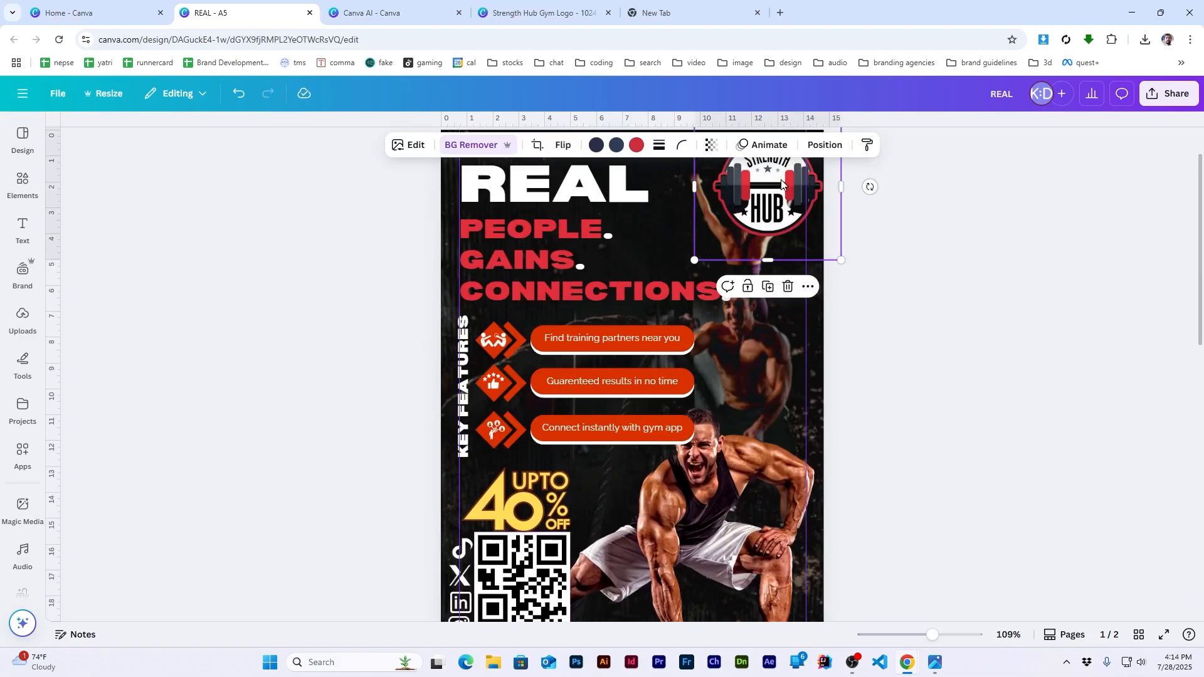
scroll(743, 311, "down", 8)
right_click(666, 430)
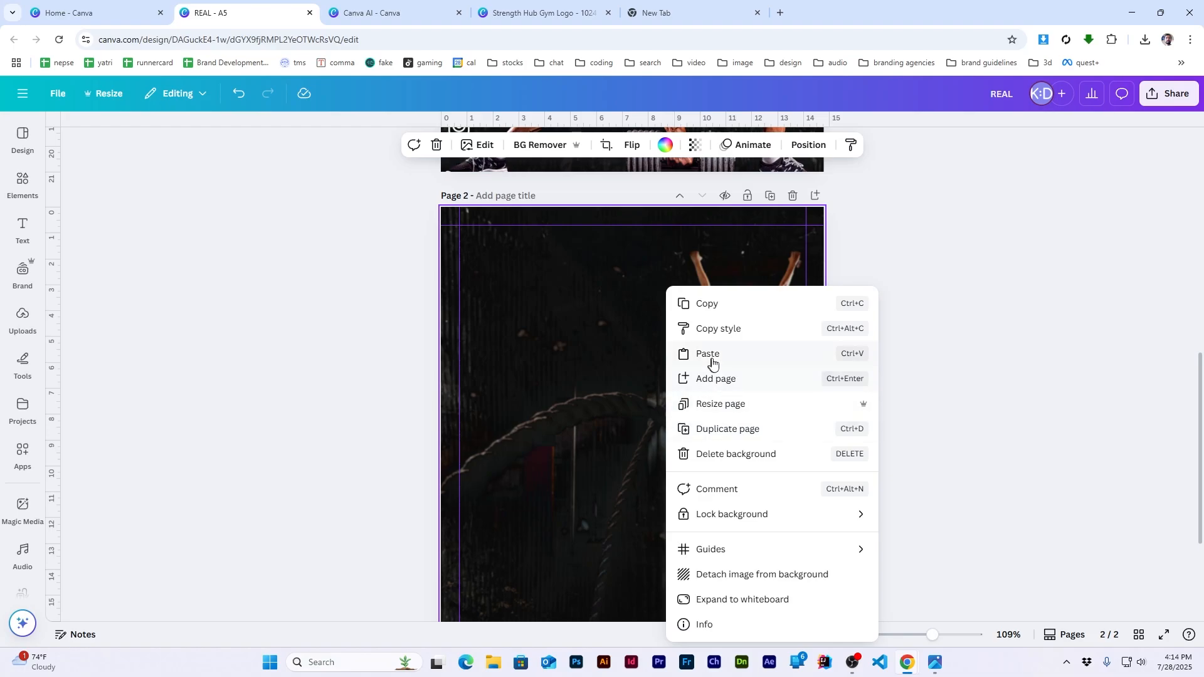
left_click(709, 355)
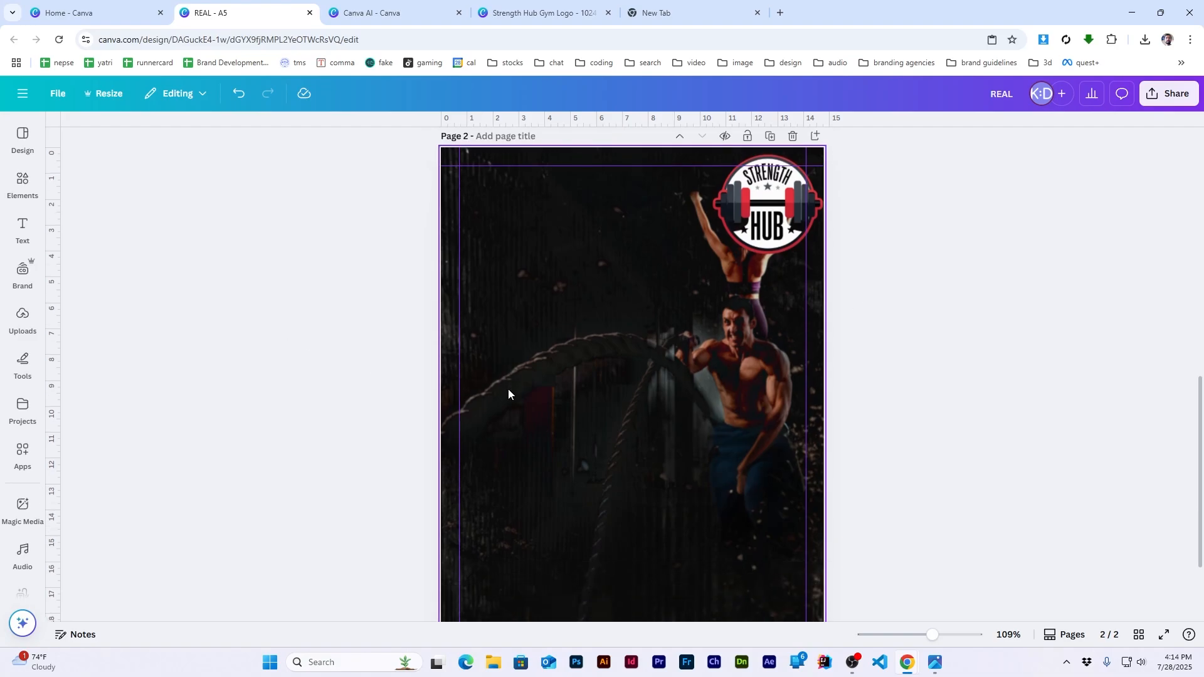
Step: Copy the "PEOPLE." heading from page 1 onto page 2 and replace its text with "TRAIN THE WAY"
scroll(642, 374, "up", 8)
left_click(549, 289)
key("ctrl+c")
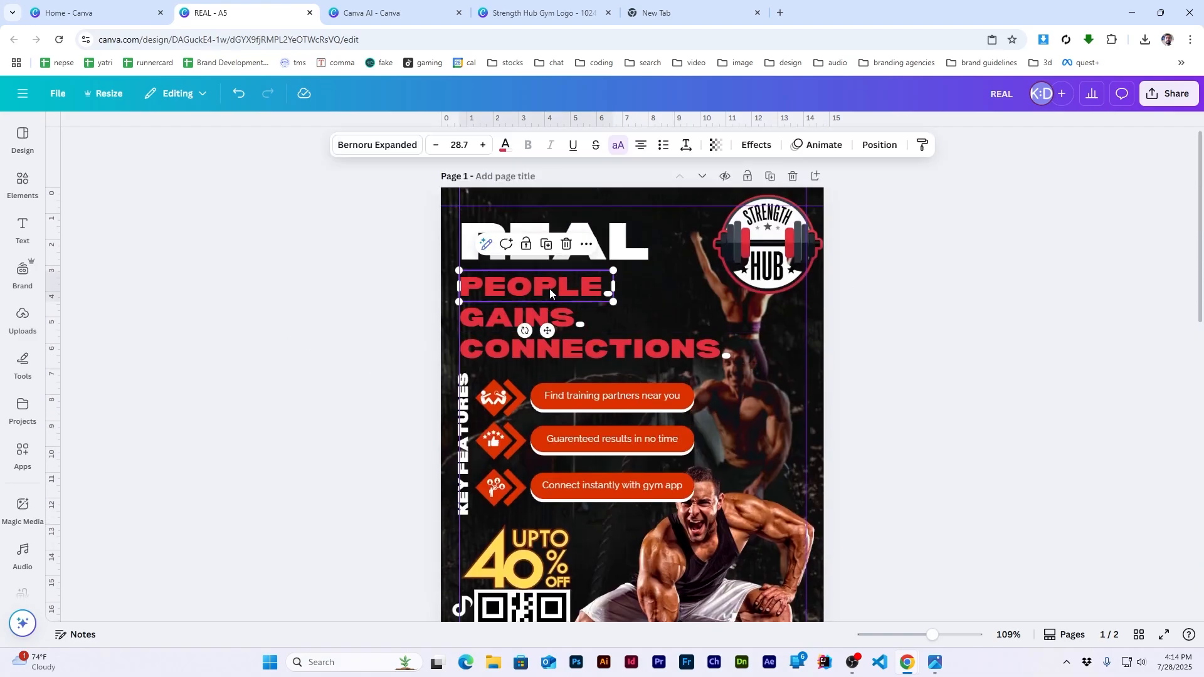
scroll(533, 339, "down", 7)
key("ctrl+v")
double_click(560, 427)
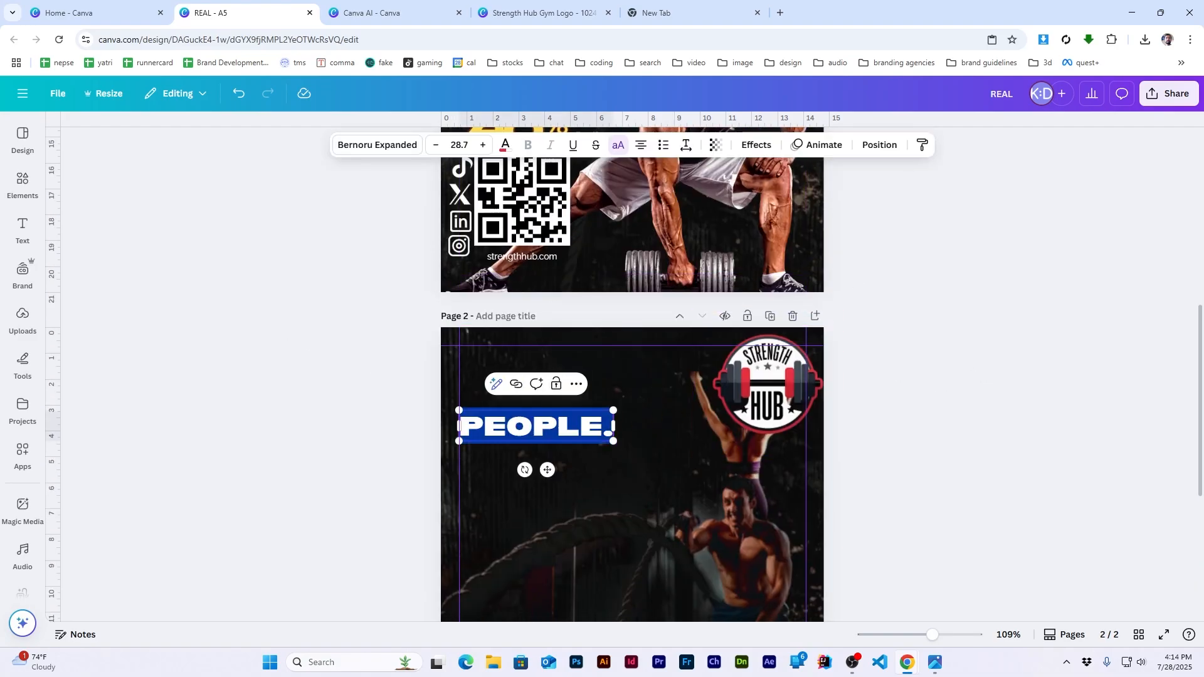
type("TRAIN THE WAY")
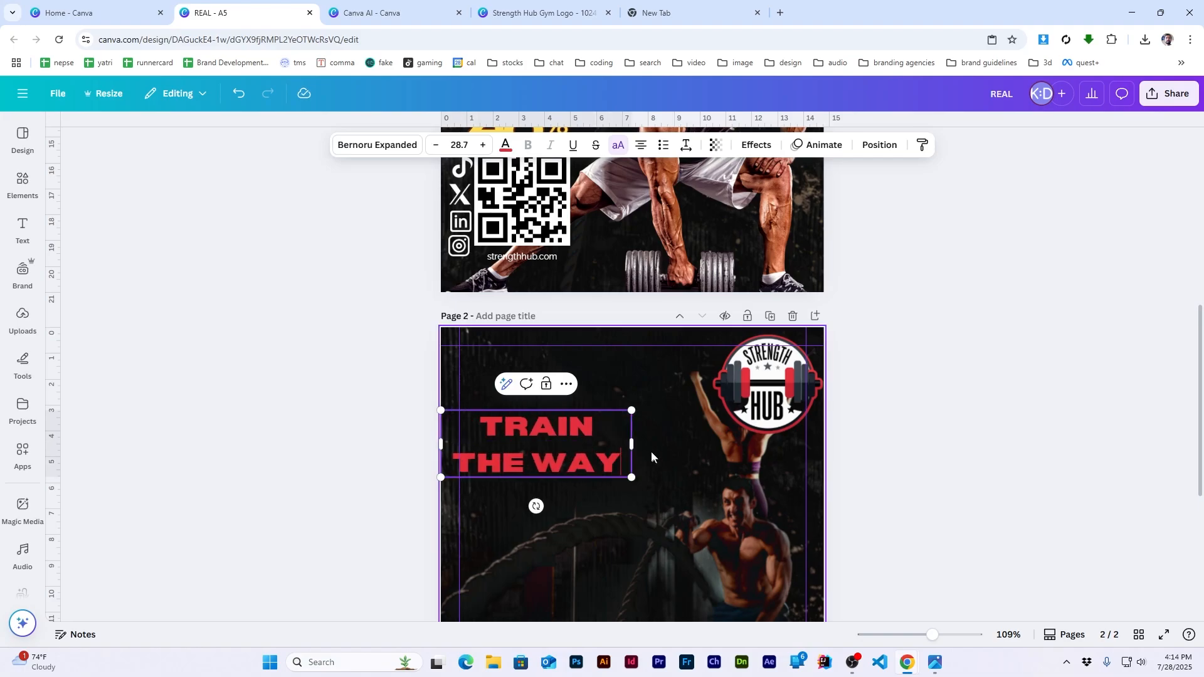
Step: Widen the "TRAIN THE WAY" text box to fit on one line and scale it down to font size 22.7
left_click_drag(632, 444, 754, 439)
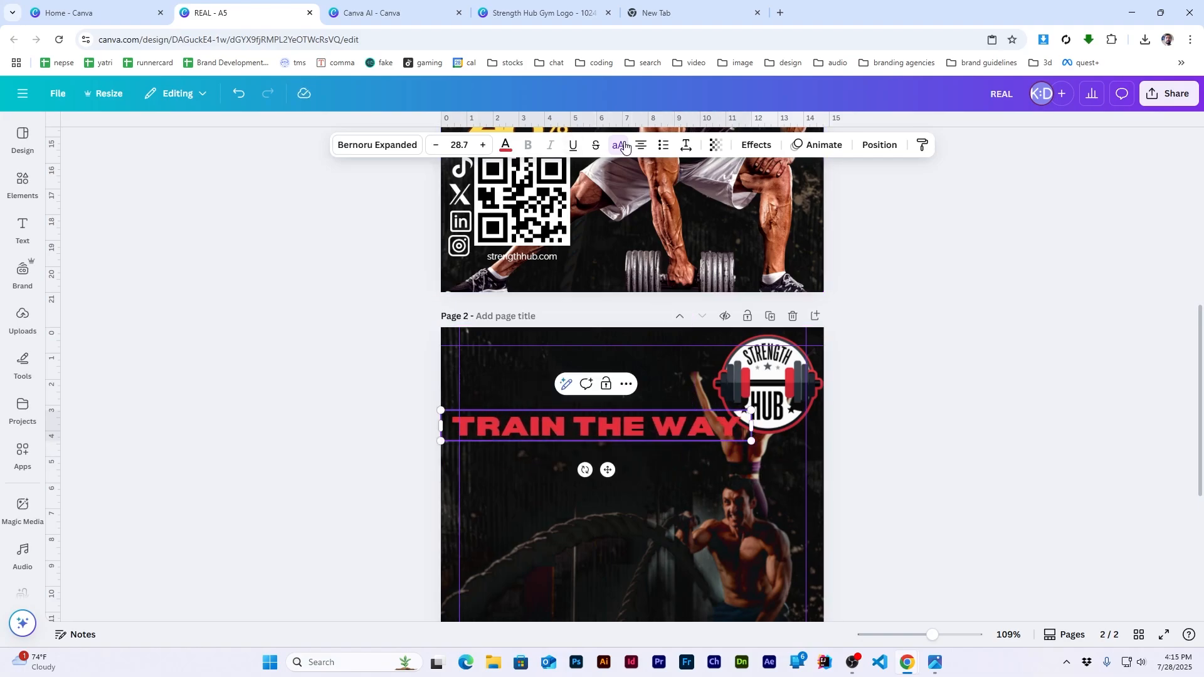
scroll(488, 454, "up", 5)
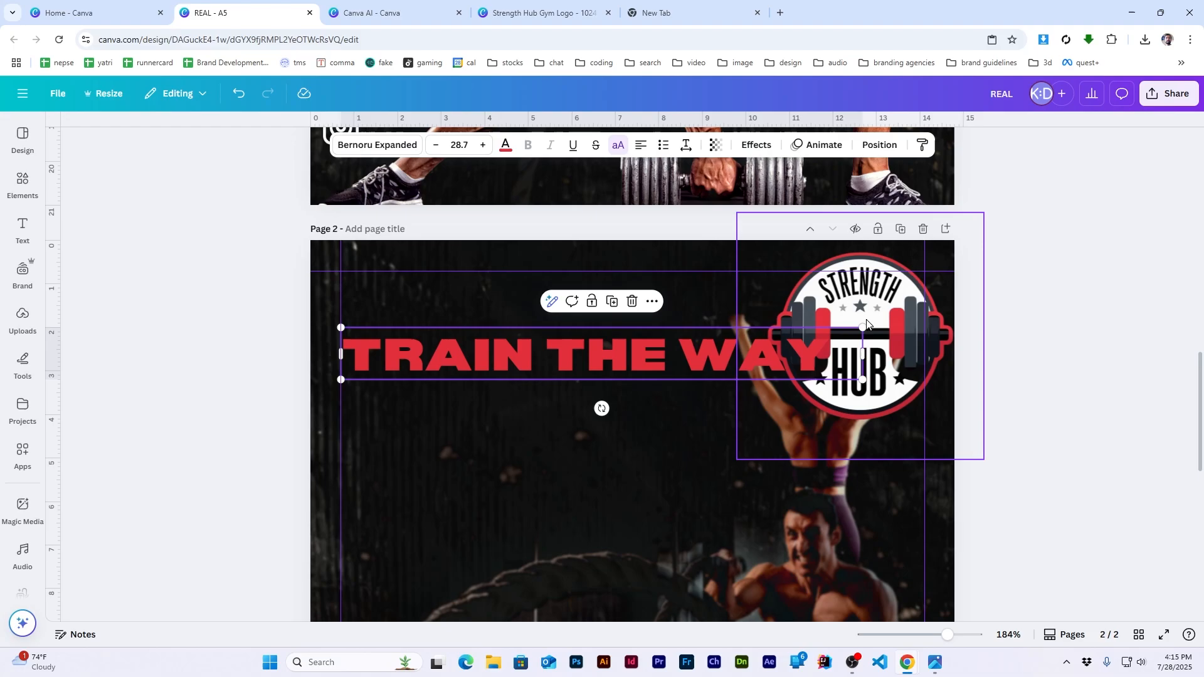
left_click_drag(863, 328, 754, 339)
Step: Duplicate the "TRAIN THE WAY" line three times, stacking the copies evenly below it
left_click_drag(477, 364, 477, 410)
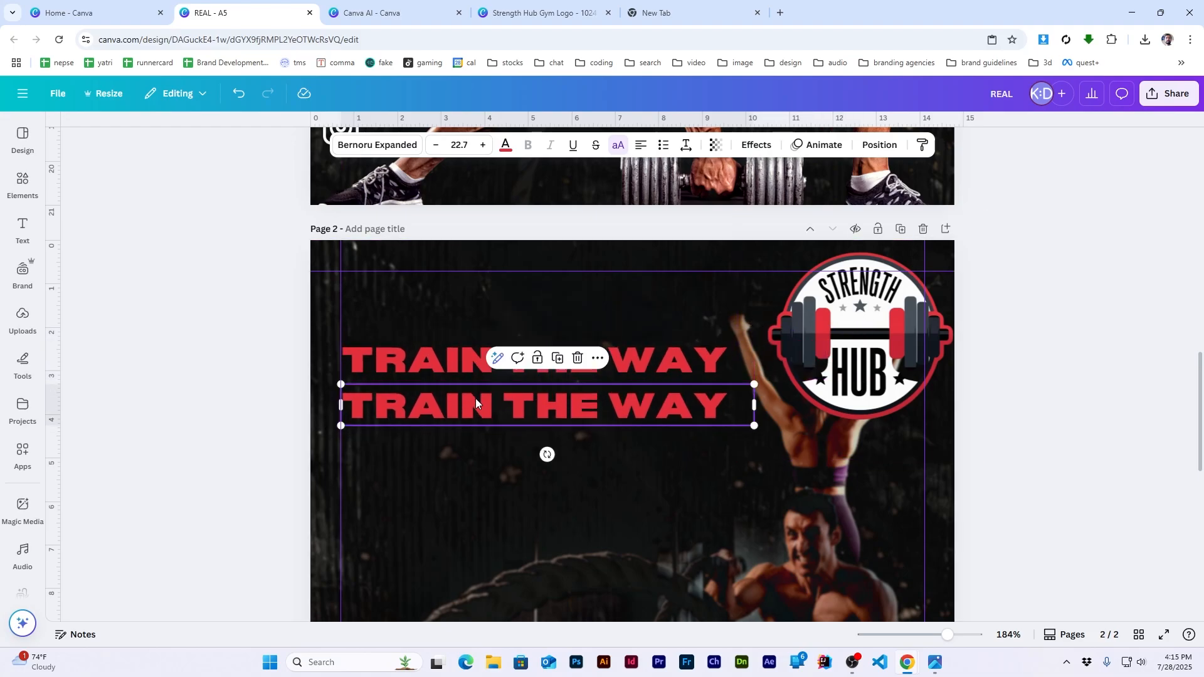
key("ctrl+d")
key("ctrl+d")
Step: Change the three copies to "YOU WANT", "BUT NEVER TRAIN" and "ALONE", widening the third line's box to fit on one line
double_click(462, 408)
type("YOU W")
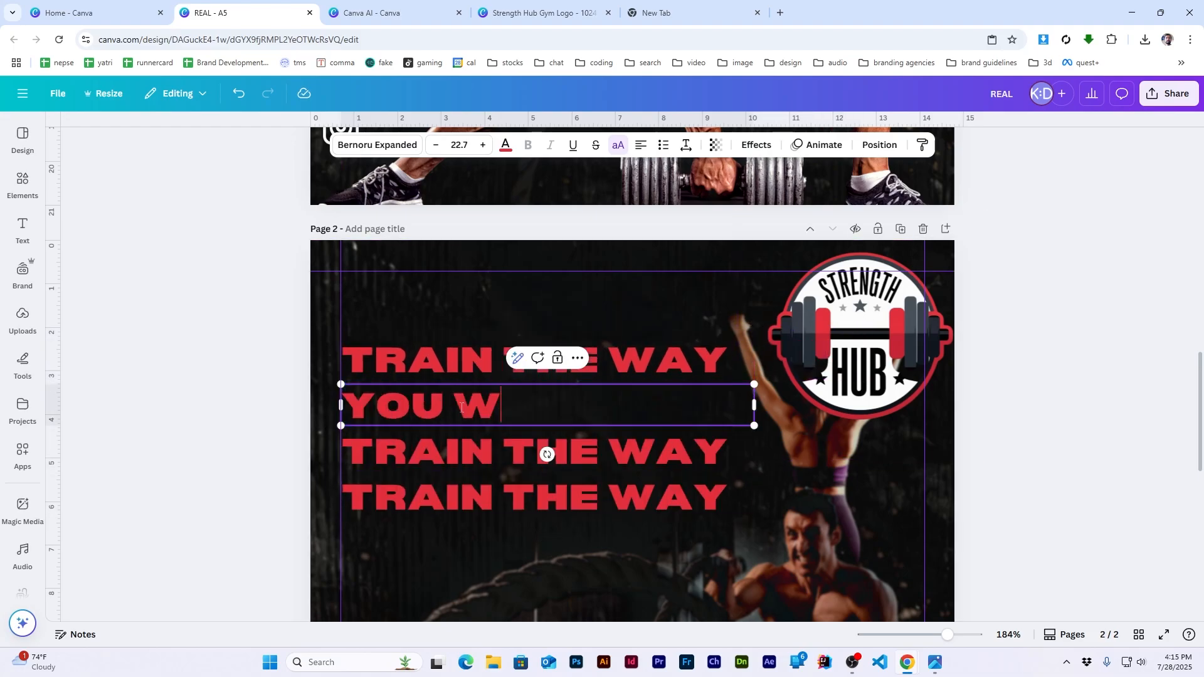
type("ANT")
double_click(461, 451)
type("BUT ")
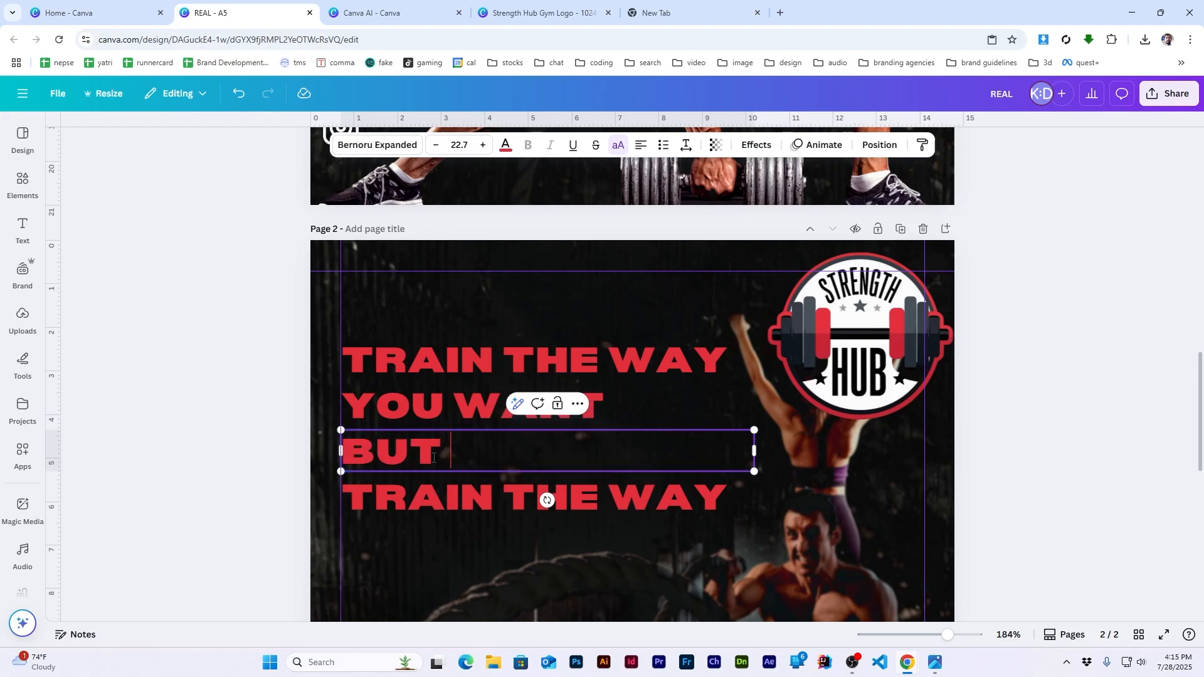
type("NEVER TRAIN")
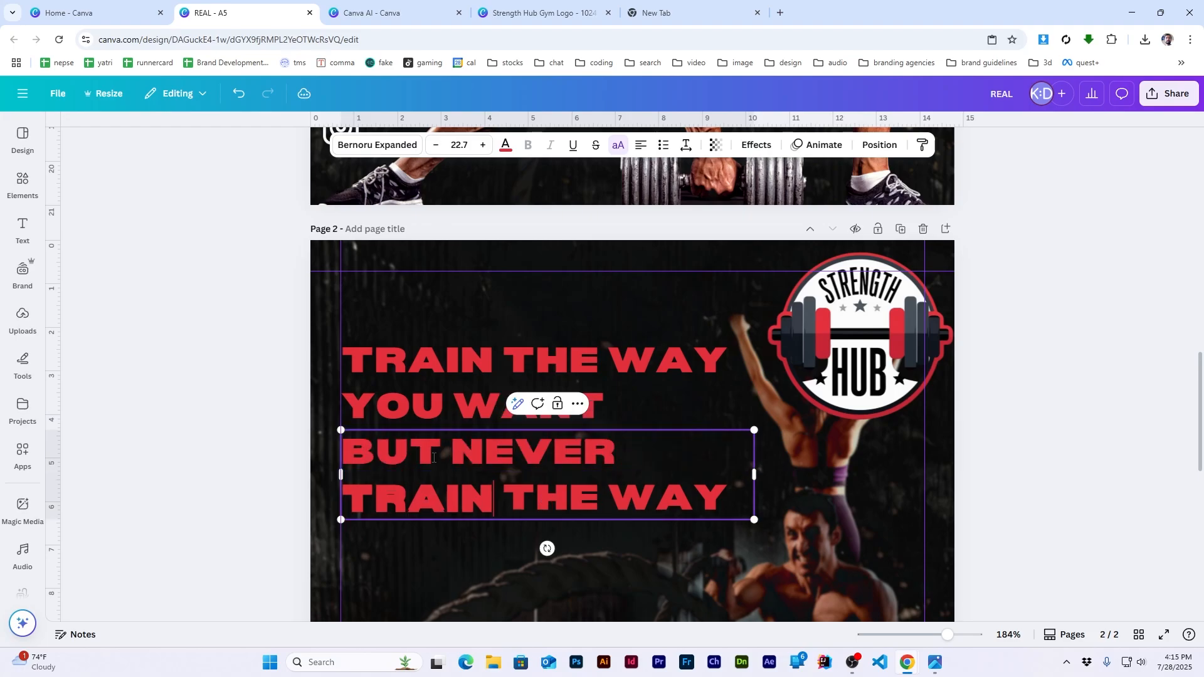
left_click_drag(754, 474, 804, 475)
double_click(508, 496)
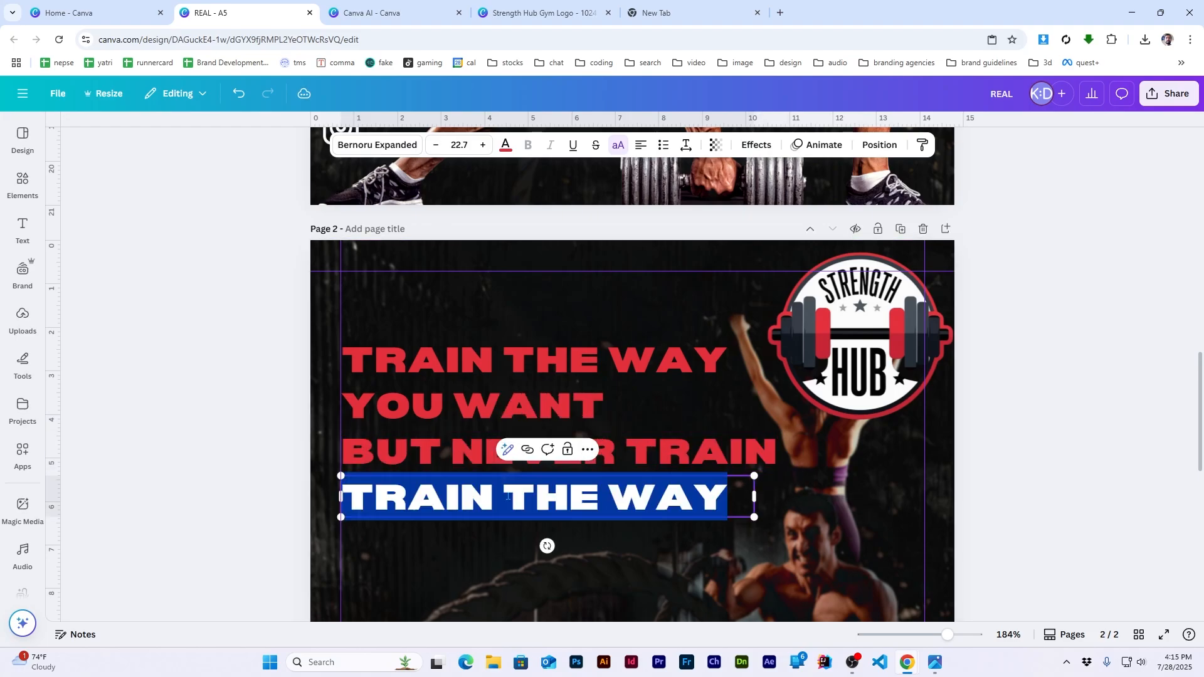
type("ALONE")
Step: Color the "YOU WANT" and "ALONE" lines white
left_click(491, 409)
double_click(491, 409)
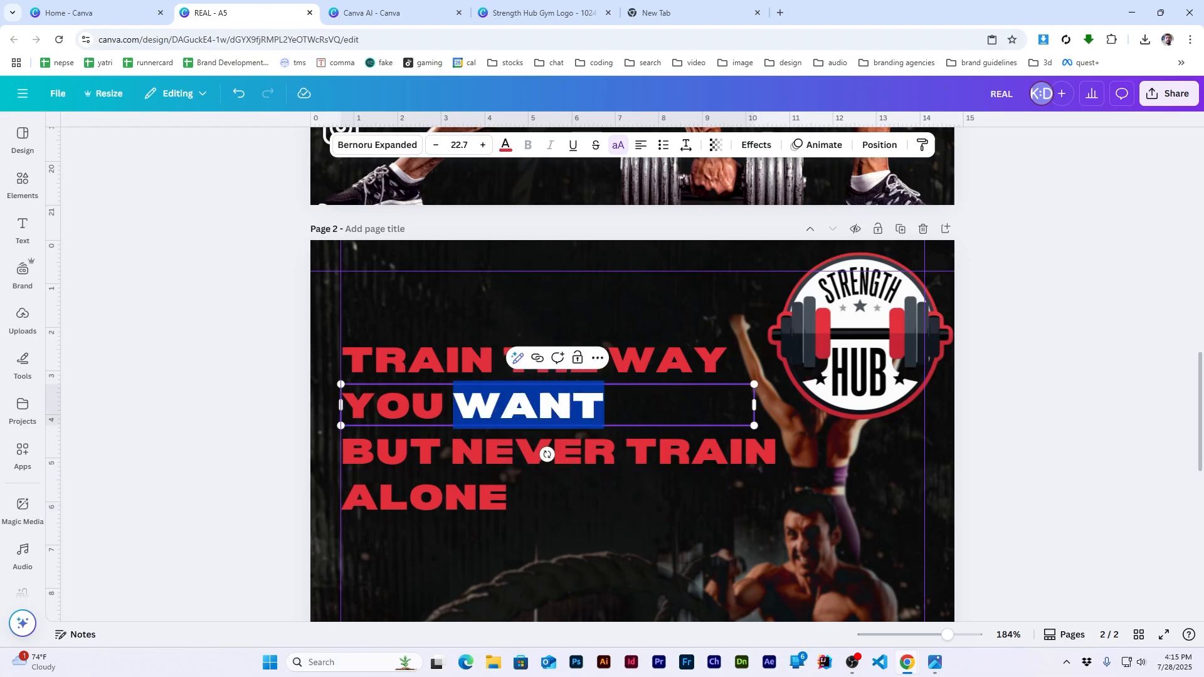
left_click(188, 207)
left_click(476, 417)
left_click(475, 495, "shift")
left_click(505, 145)
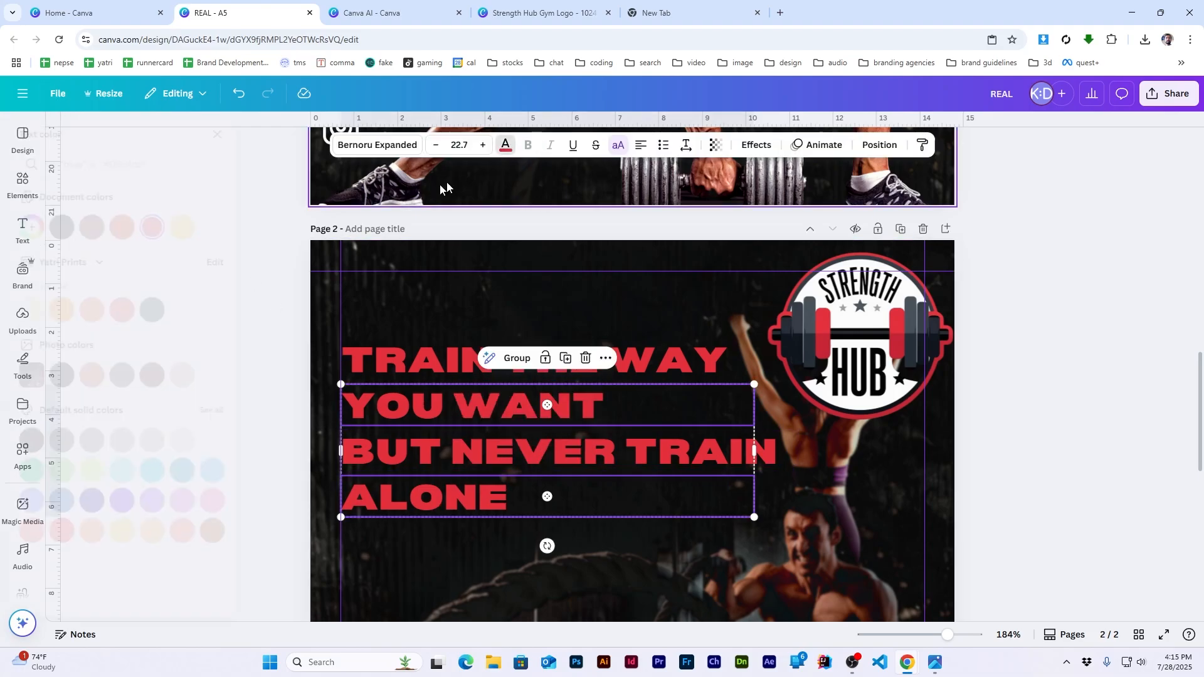
left_click(249, 227)
left_click(1078, 355)
Step: Search the elements library for "body builder youth"
scroll(1054, 355, "down", 5)
scroll(875, 414, "down", 3)
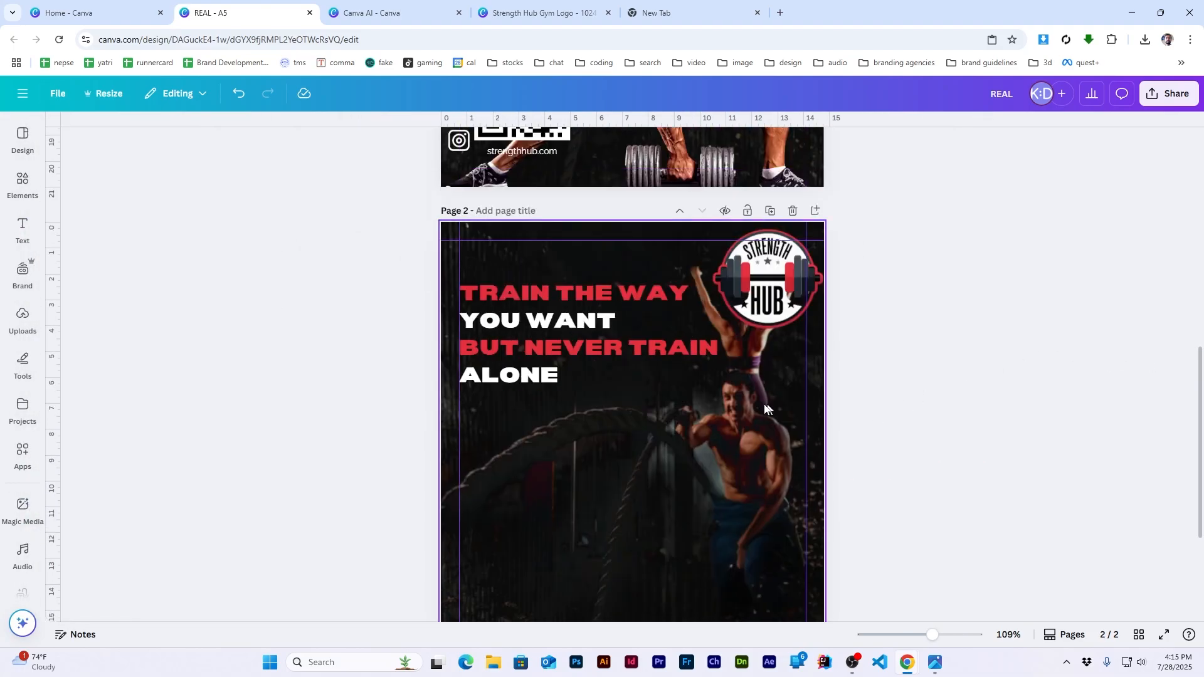
scroll(648, 397, "up", 2)
scroll(646, 396, "down", 2)
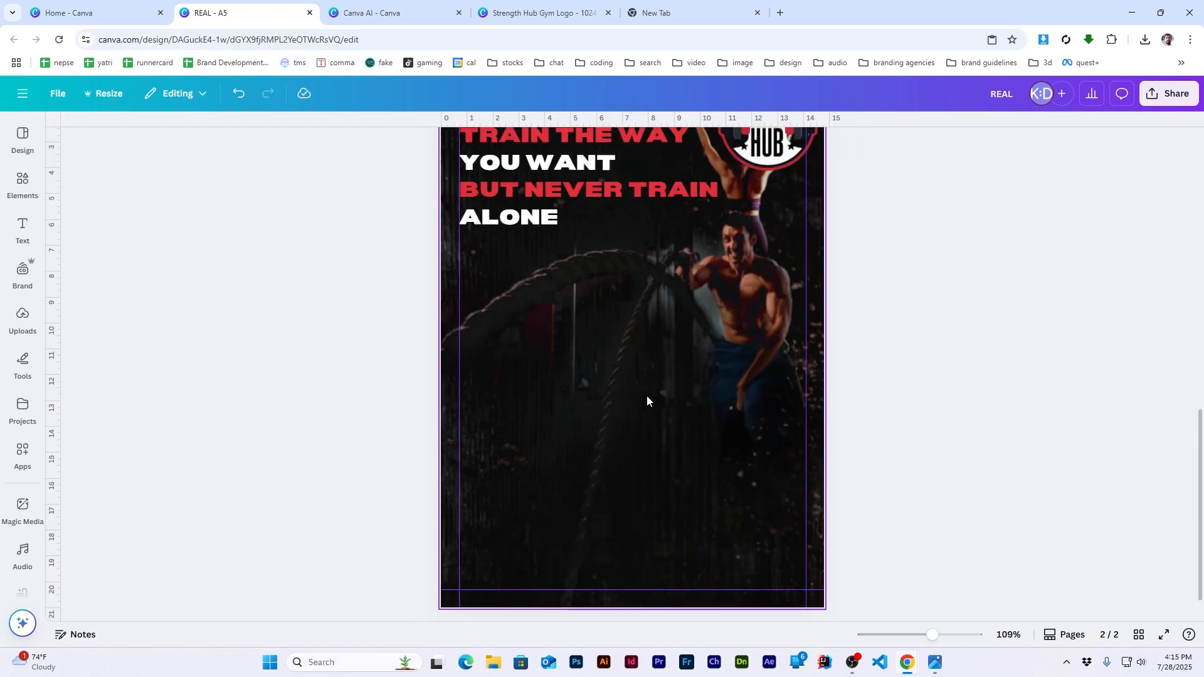
scroll(646, 397, "up", 2)
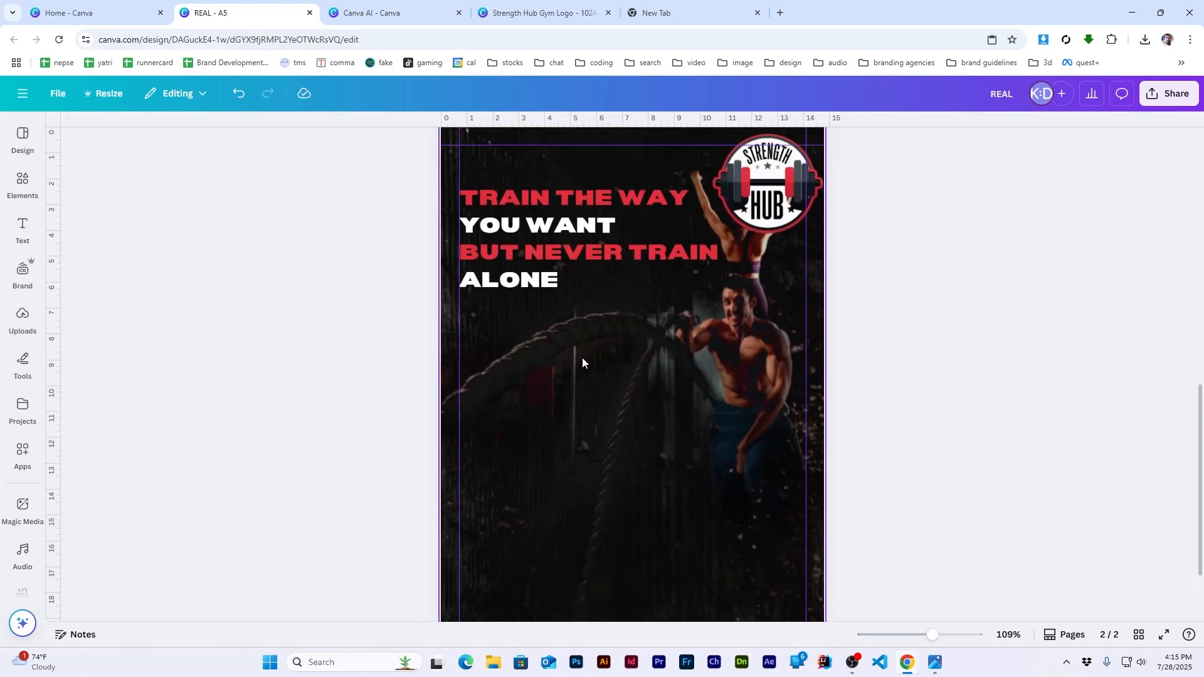
left_click(22, 183)
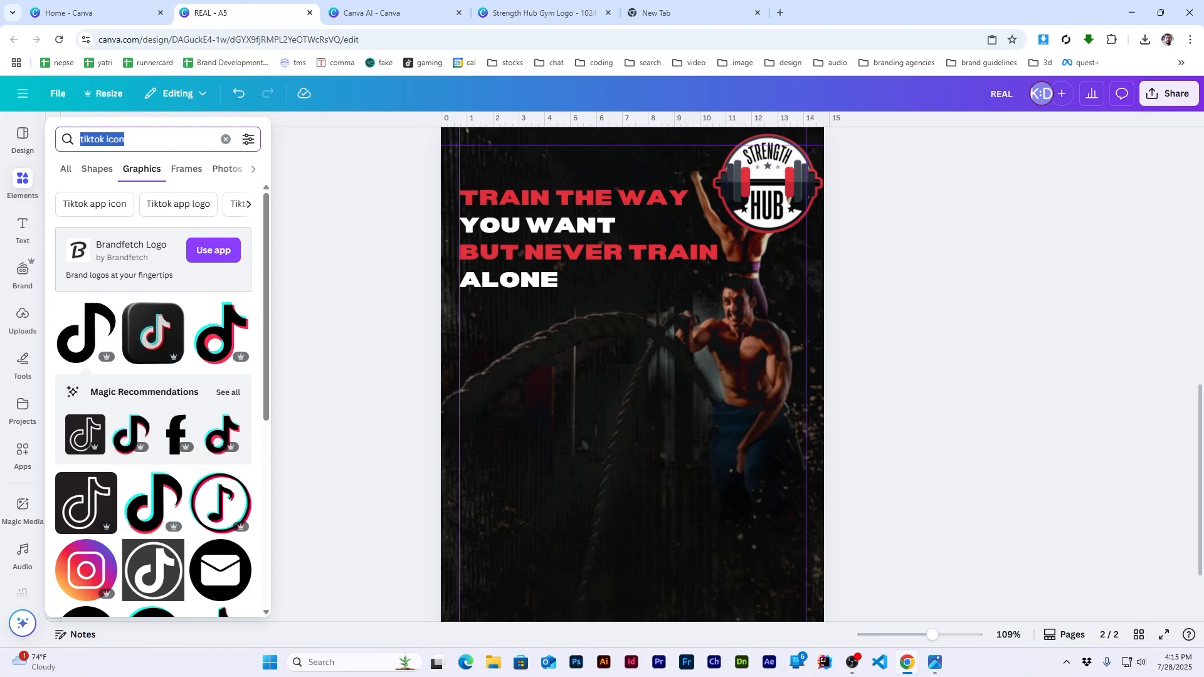
type("body builder")
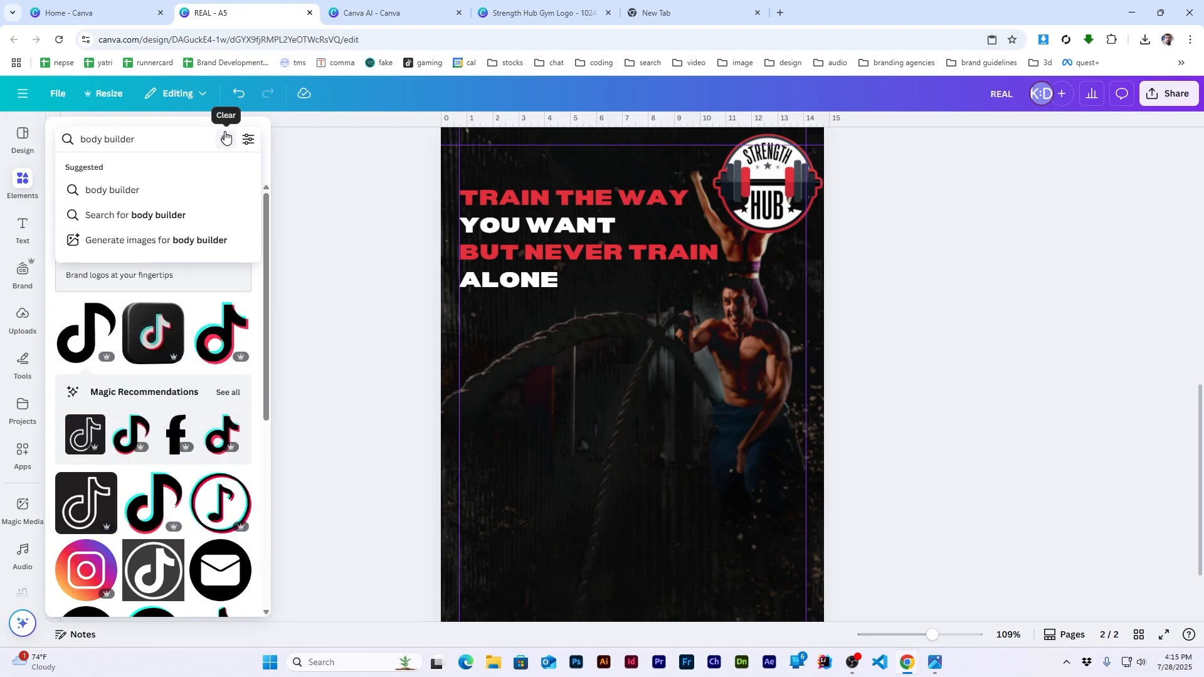
type(" youth")
key("Return")
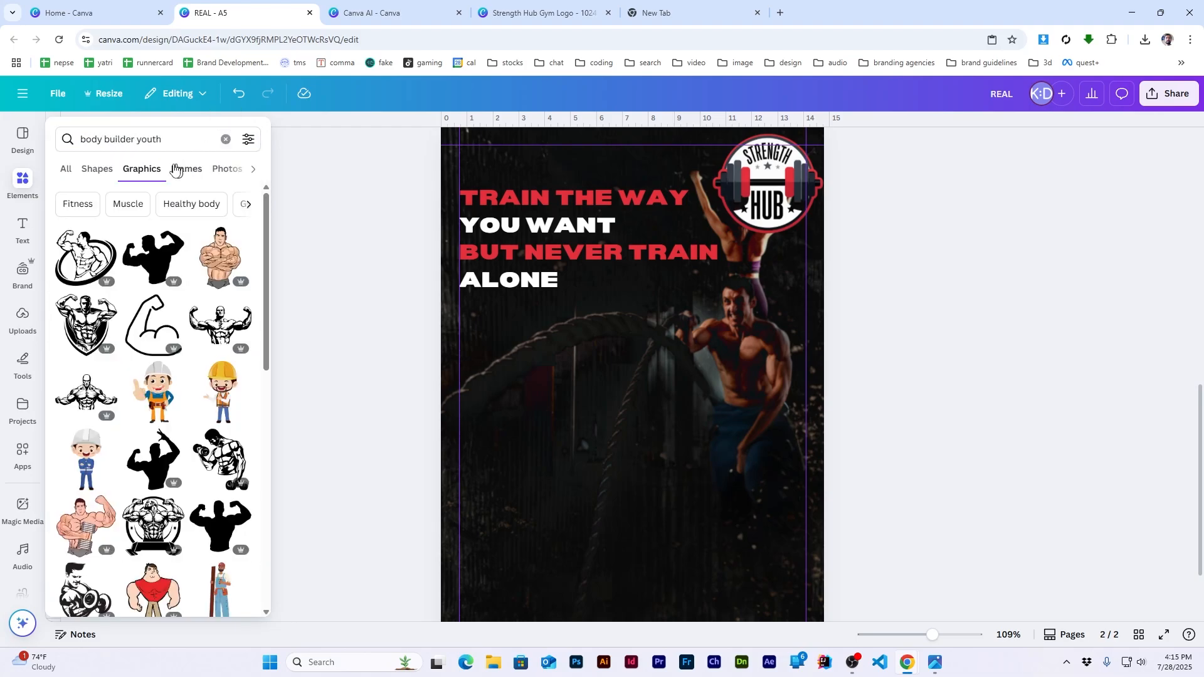
Step: Shorten the search to "body builder" and browse the photo results for a suitable athlete image
key("BackSpace")
key("Return")
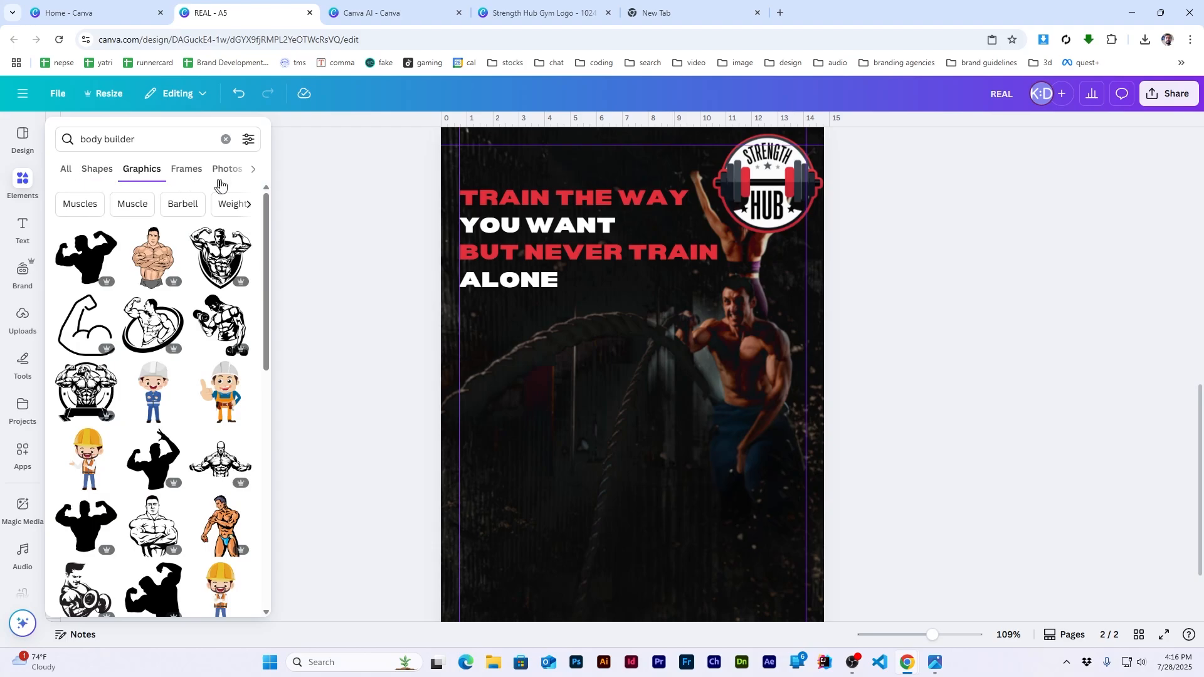
left_click(221, 179)
scroll(118, 337, "down", 5)
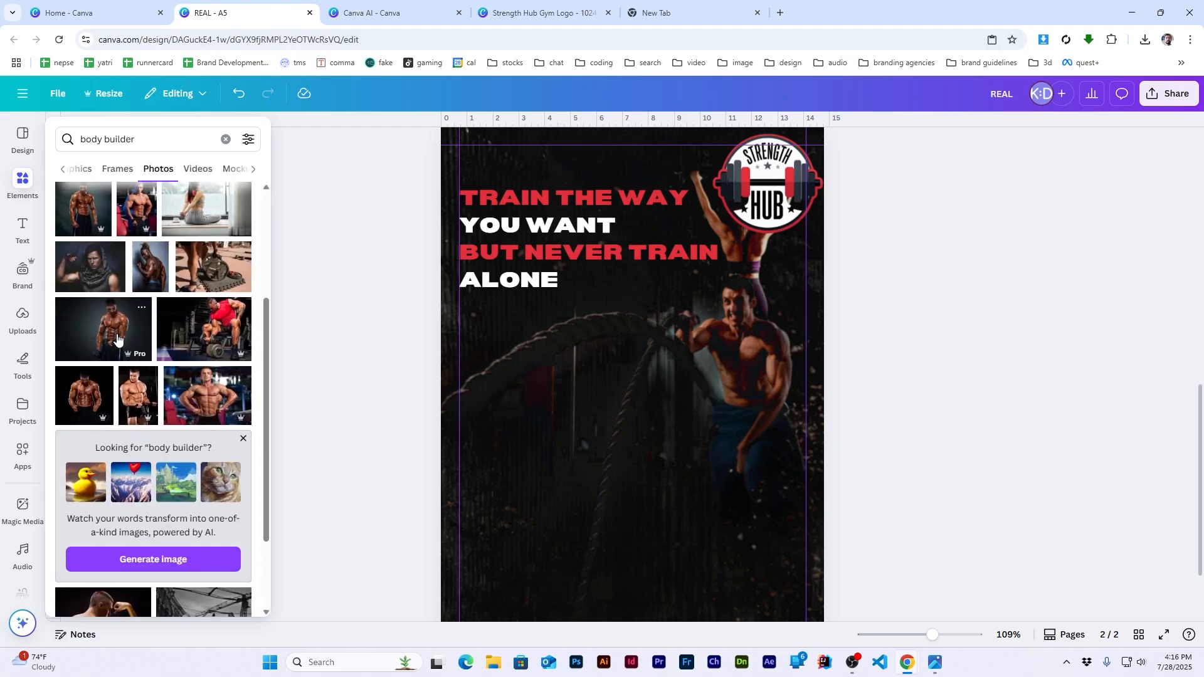
scroll(116, 342, "down", 5)
scroll(116, 342, "down", 10)
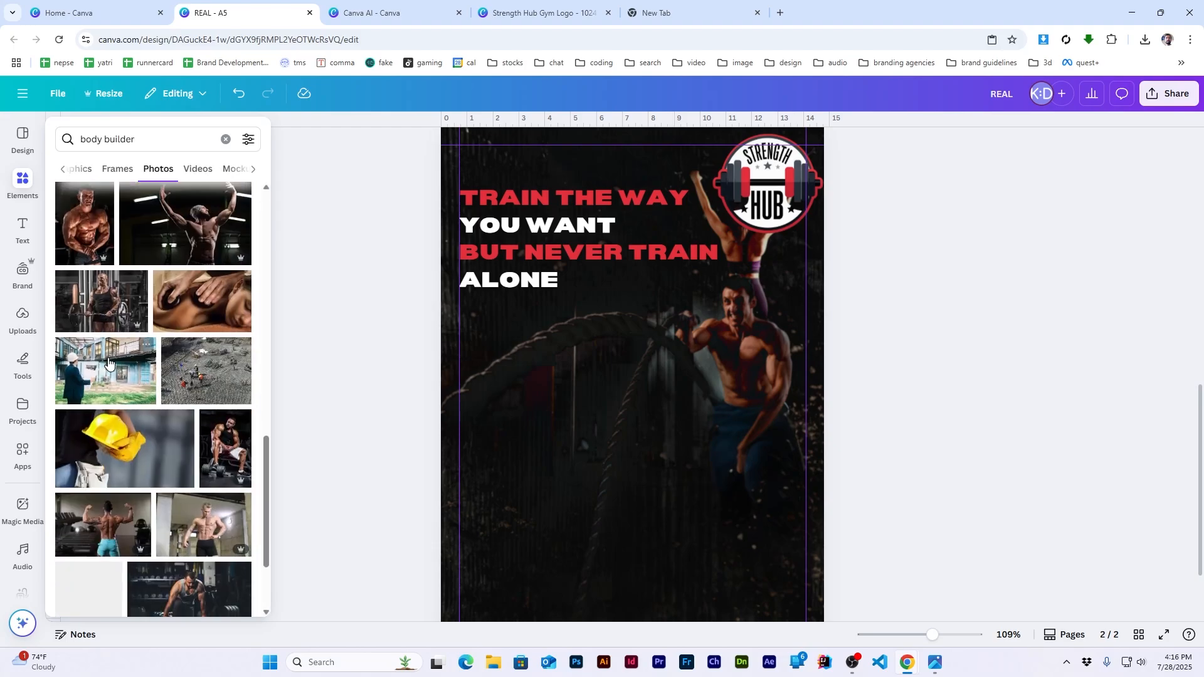
scroll(104, 371, "down", 3)
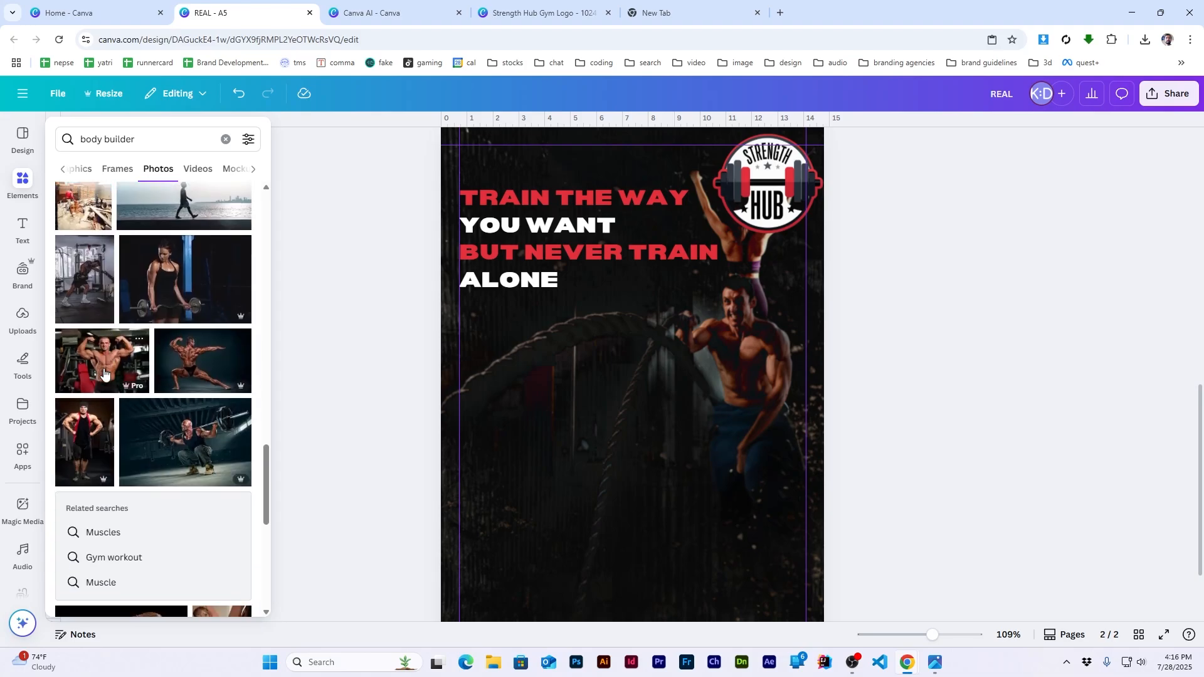
Step: Search the photos for "body builder portrait" and add the picture of the shirtless man in dark shorts looking down
left_click(168, 139)
type("portrait")
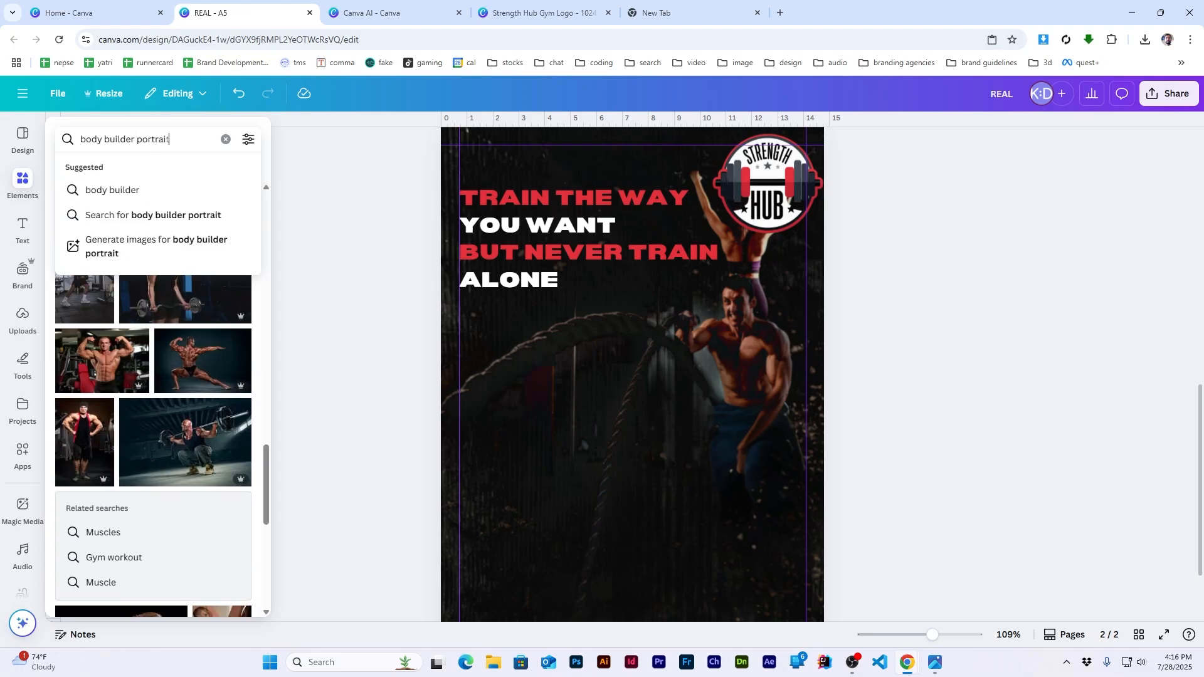
key("Return")
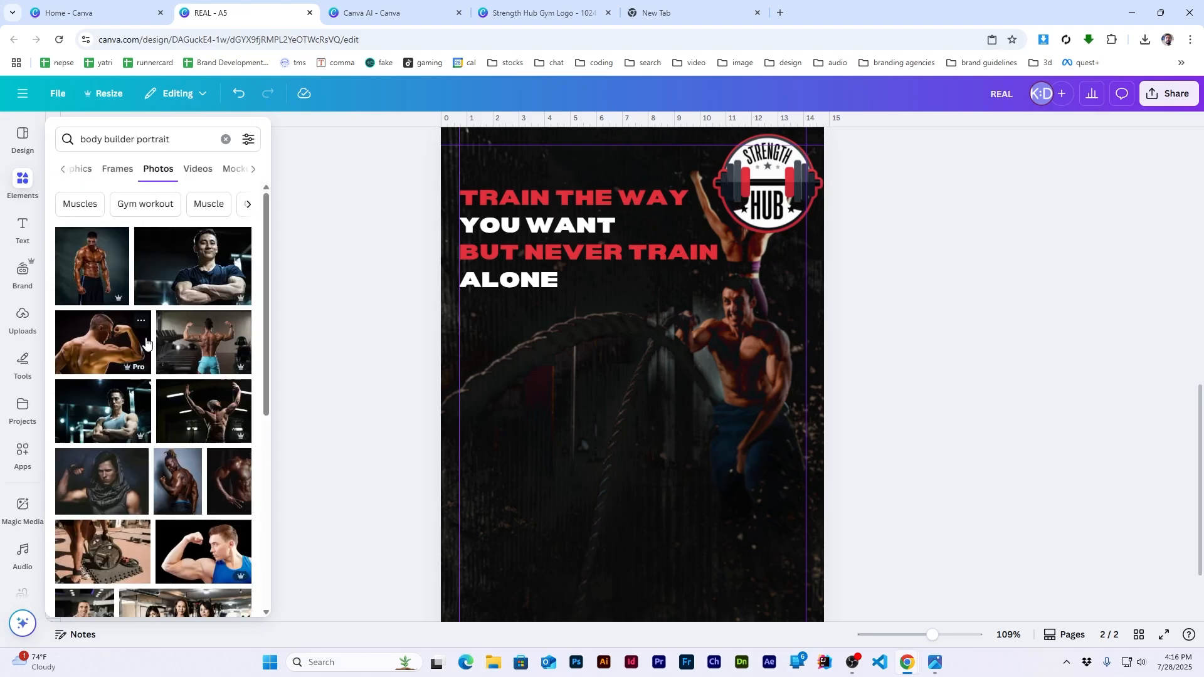
scroll(558, 397, "up", 8)
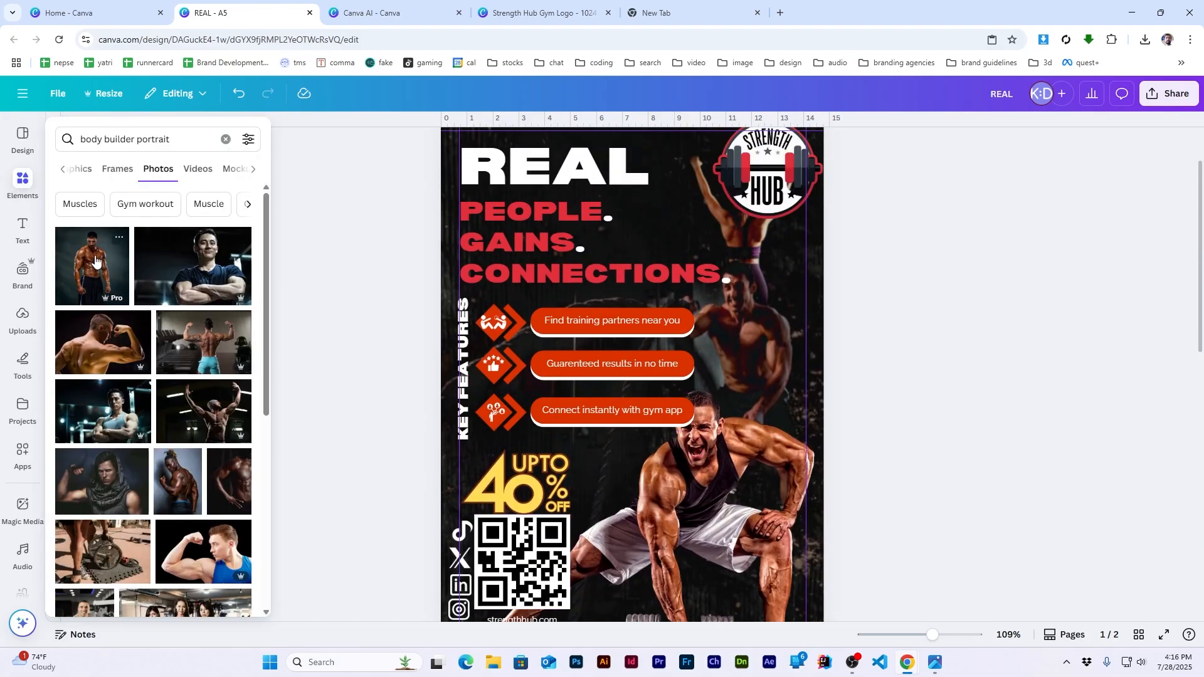
left_click(95, 261)
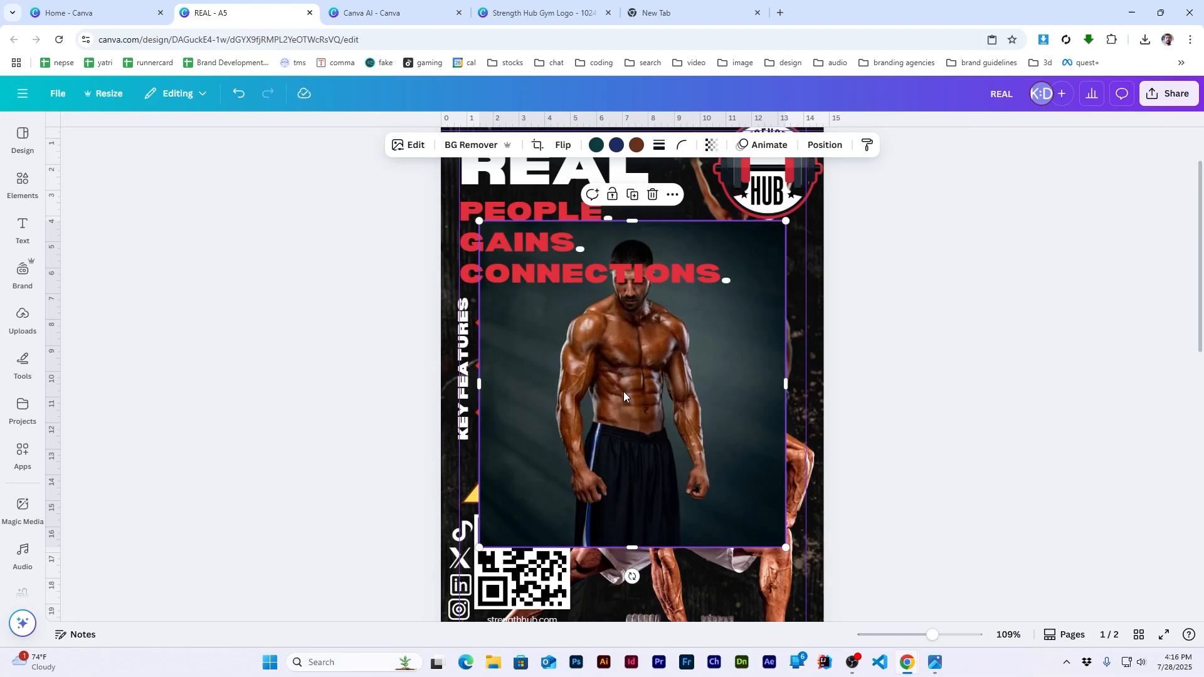
Step: Move the bodybuilder photo from page 1 to page 2, placing it centered at the bottom and extending past the page edge
key("ctrl+x")
scroll(623, 391, "down", 10)
left_click(623, 392)
key("ctrl+v")
scroll(633, 378, "up", 2)
left_click_drag(643, 383, 643, 492)
scroll(645, 439, "down", 2)
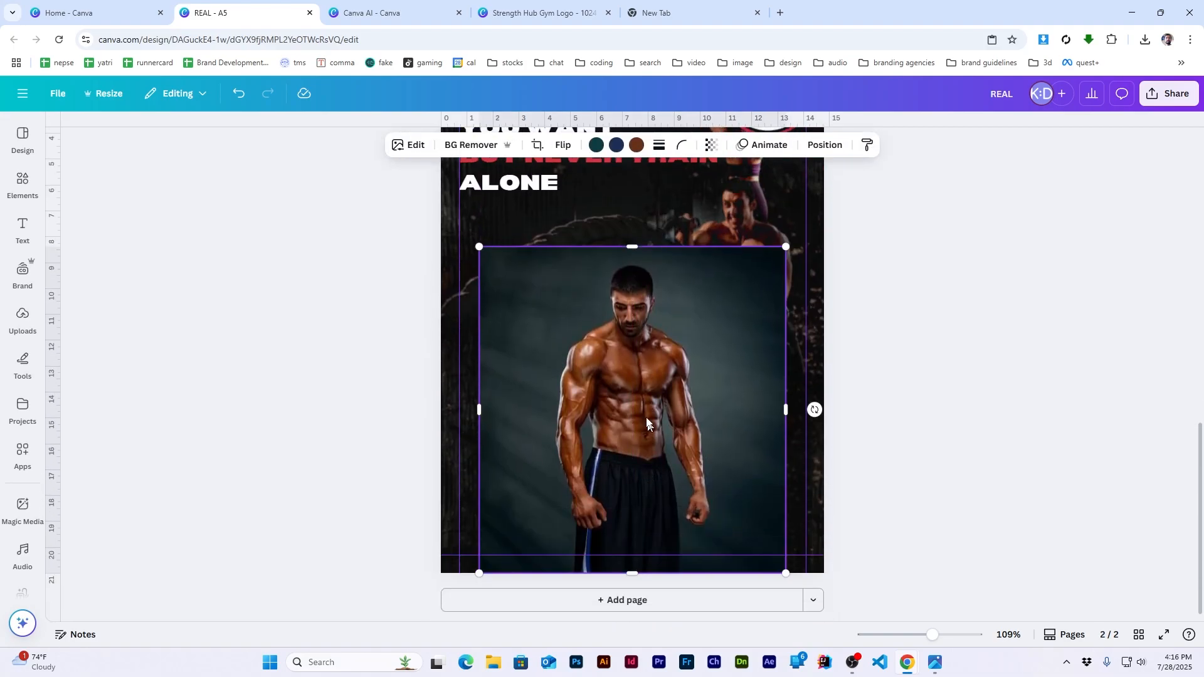
left_click_drag(642, 362, 640, 408)
scroll(753, 396, "up", 2)
scroll(796, 391, "down", 2)
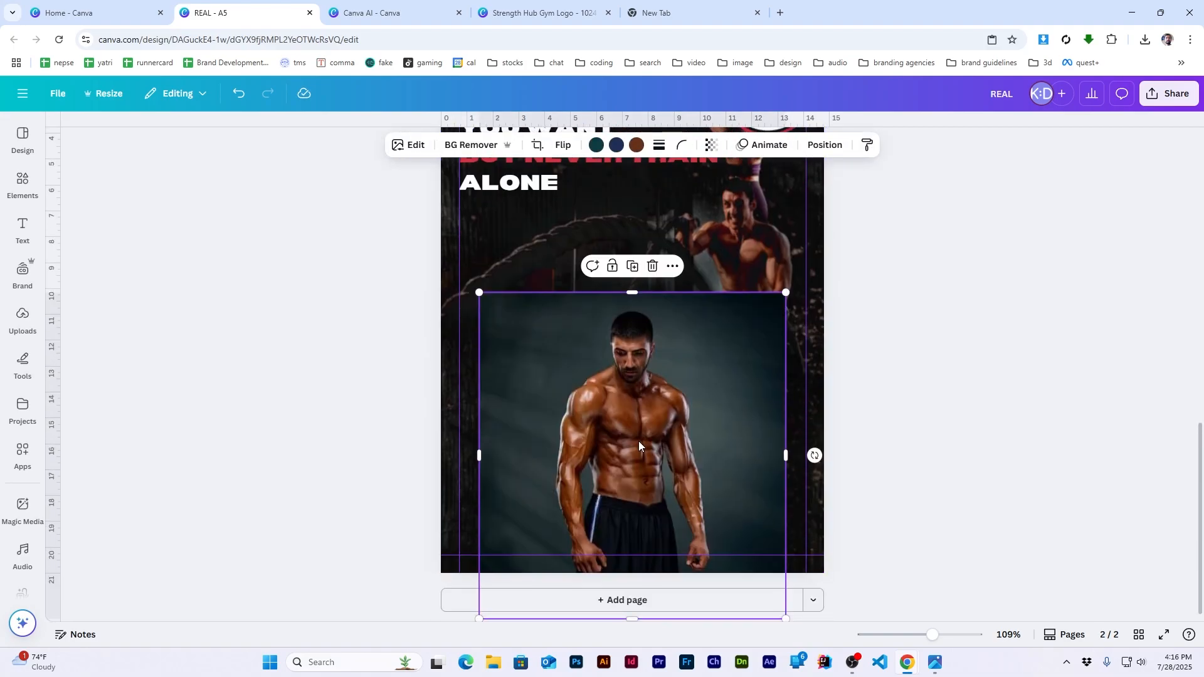
Step: Remove the background from the bodybuilder photo
left_click(472, 145)
left_click(946, 385)
scroll(946, 351, "up", 1)
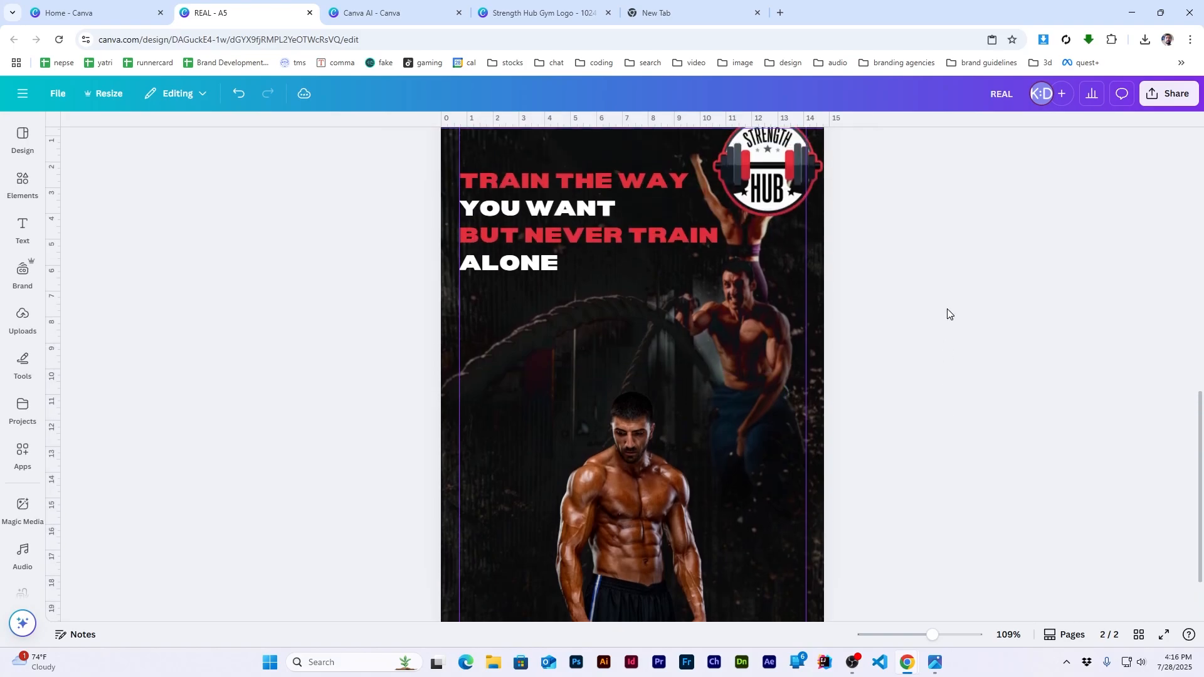
Step: Enlarge the four headline lines on page 2 together and move them up close to the top margin
scroll(853, 326, "up", 2)
left_click(560, 291)
left_click(548, 317, "shift")
left_click(538, 343, "shift")
left_click(530, 367, "shift")
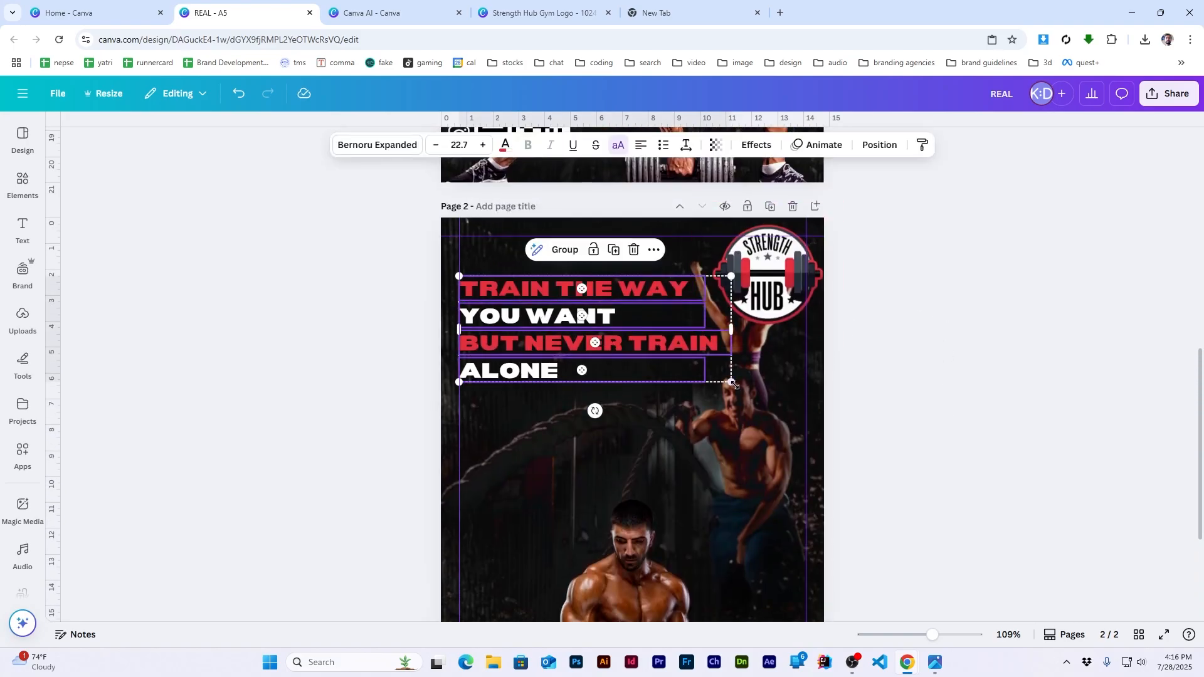
key("ctrl+shift+period")
key("ctrl+shift+period")
key("ctrl+shift+period")
left_click_drag(593, 362, 568, 321)
left_click(887, 312)
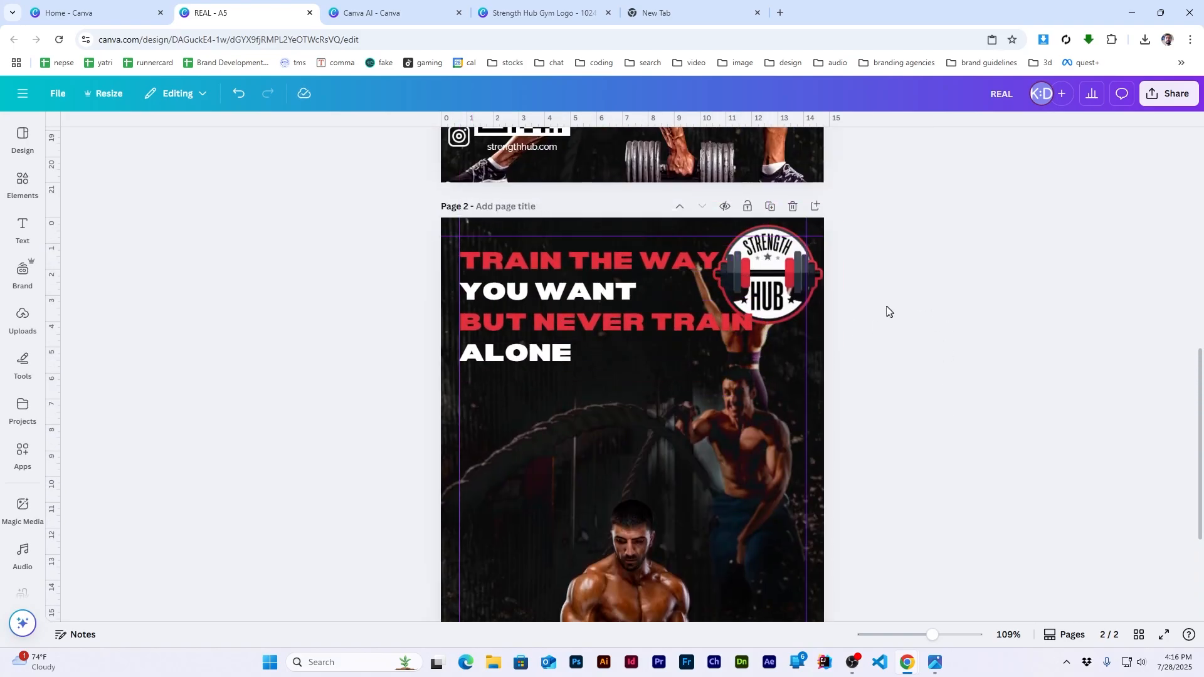
Step: Search the graphics for "speech bubble quotes" and find a plain outlined rectangular bubble
scroll(944, 311, "down", 2)
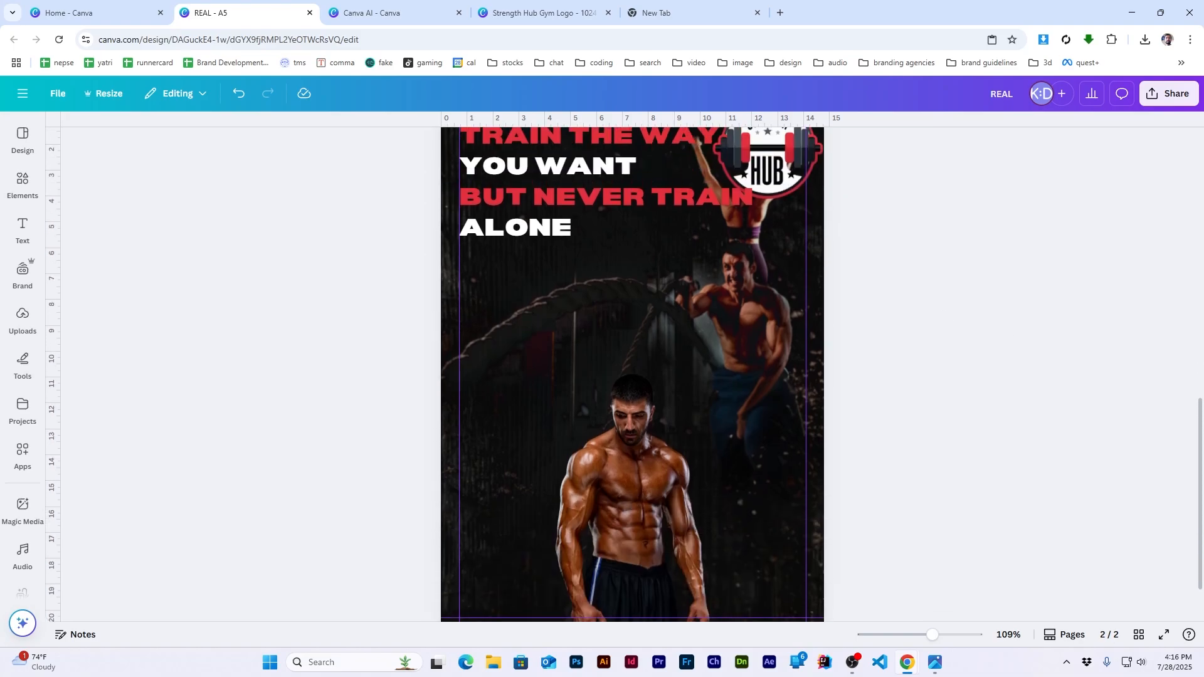
scroll(517, 278, "up", 2)
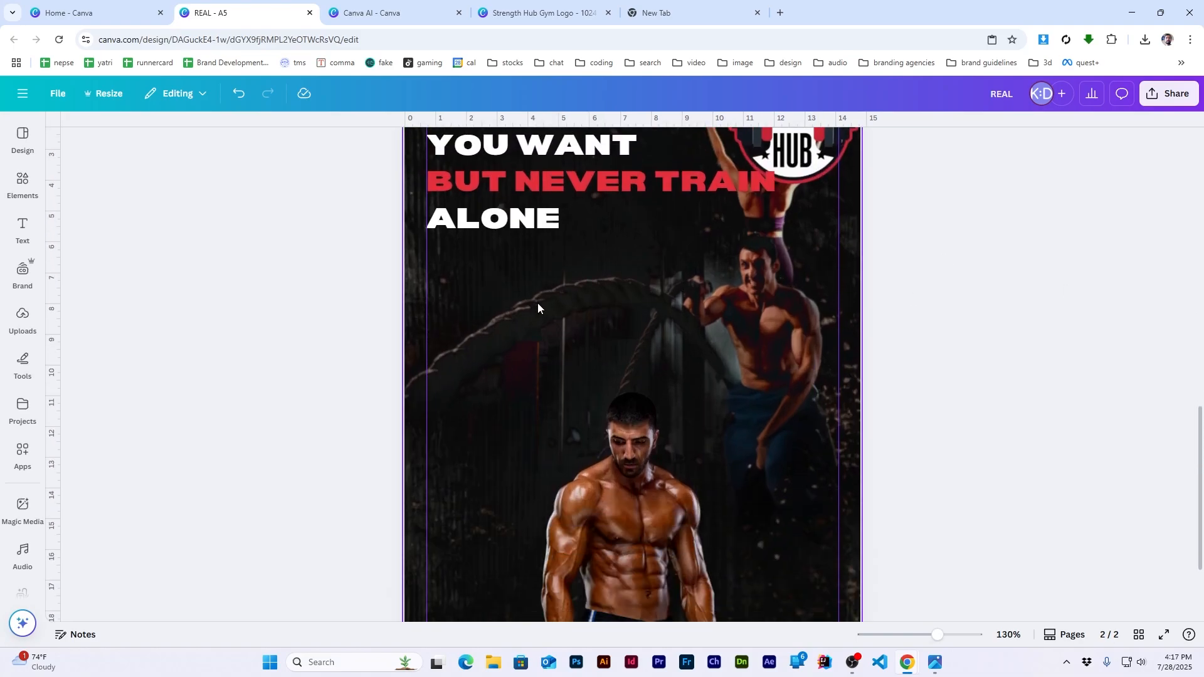
mouse_move(23, 192)
left_click(184, 139)
type("speech bubble quotes")
key("Return")
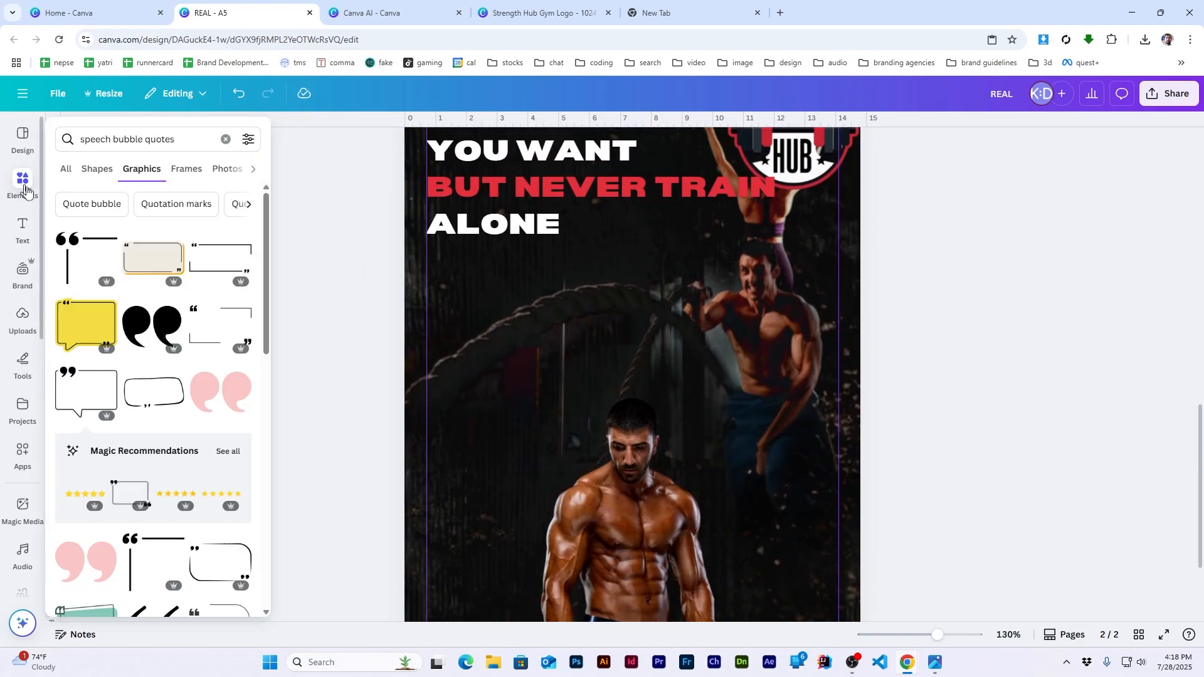
scroll(127, 284, "down", 15)
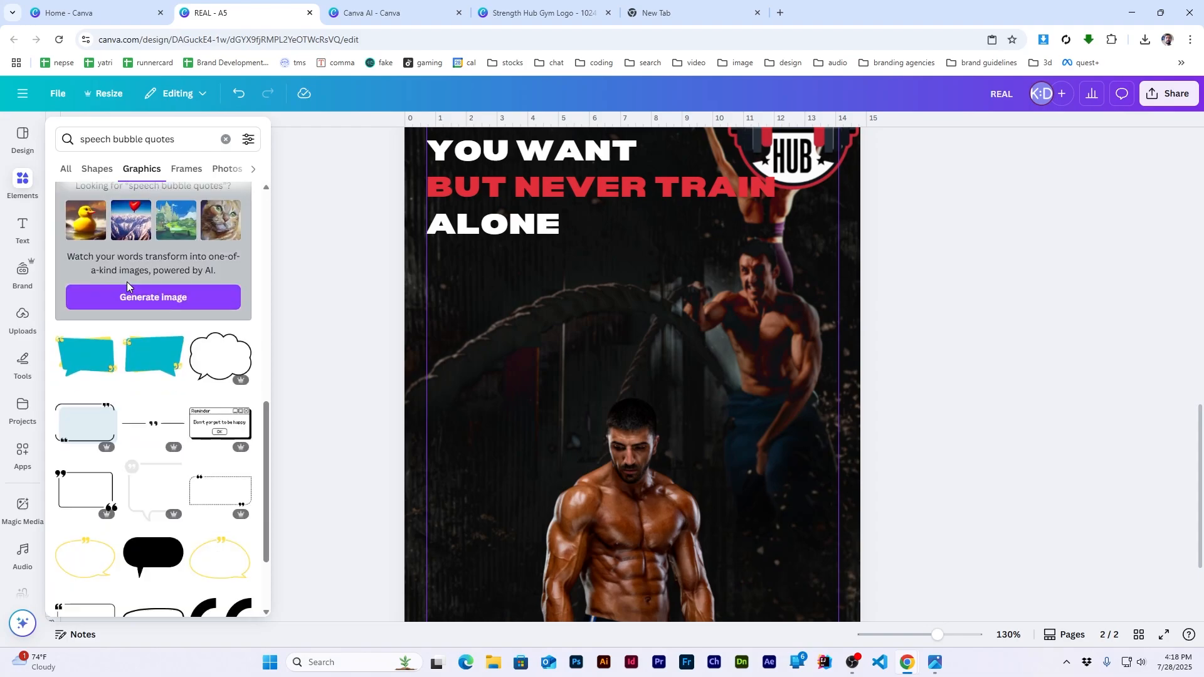
scroll(127, 286, "down", 3)
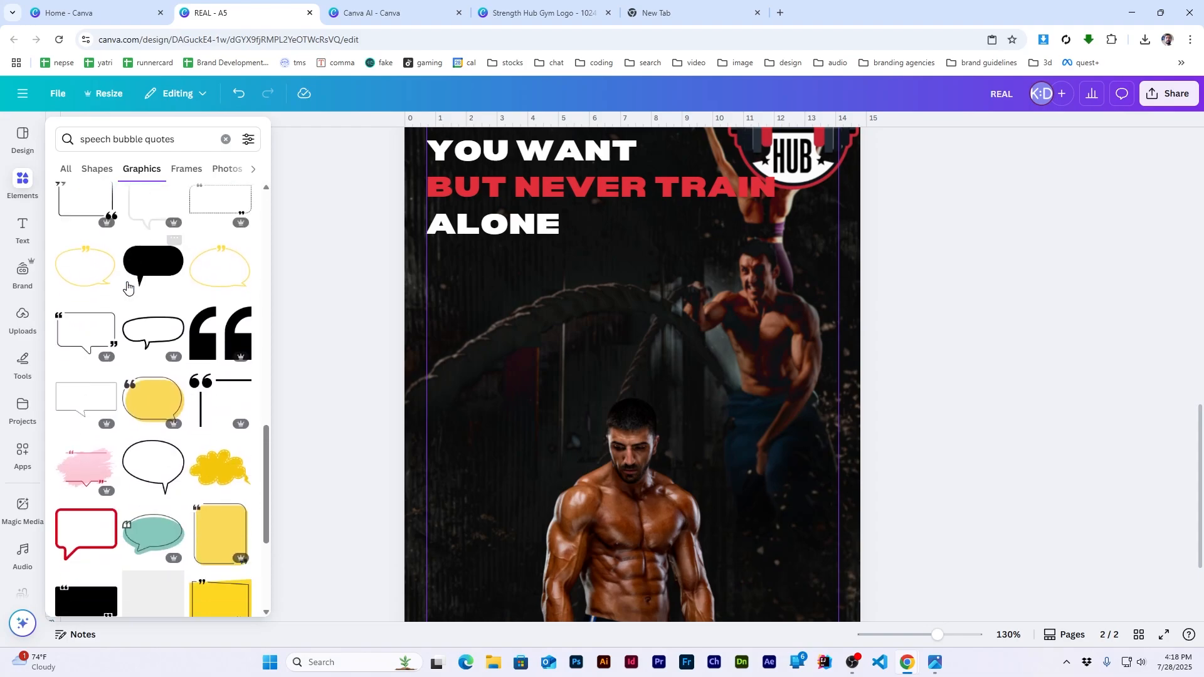
Step: Add the white outlined rectangular speech bubble between the headline and the bodybuilder's head, enlarged to about 8 cm wide
left_click(87, 367)
left_click_drag(656, 375, 558, 318)
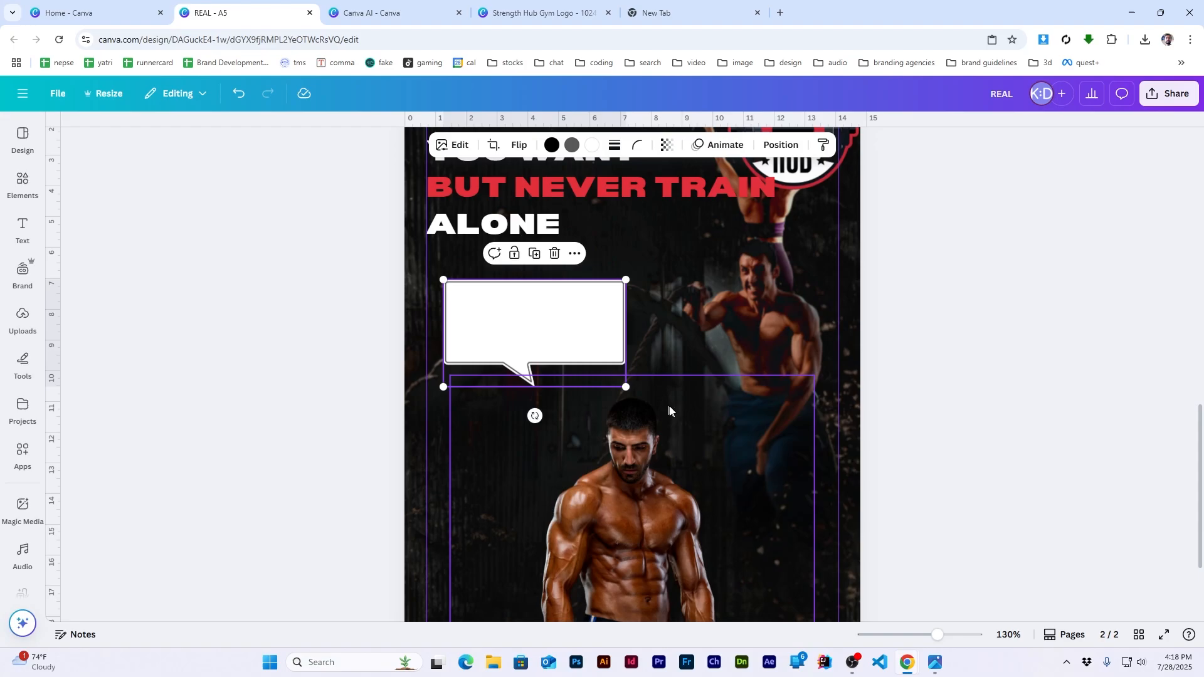
left_click_drag(626, 384, 685, 421)
left_click(1021, 353)
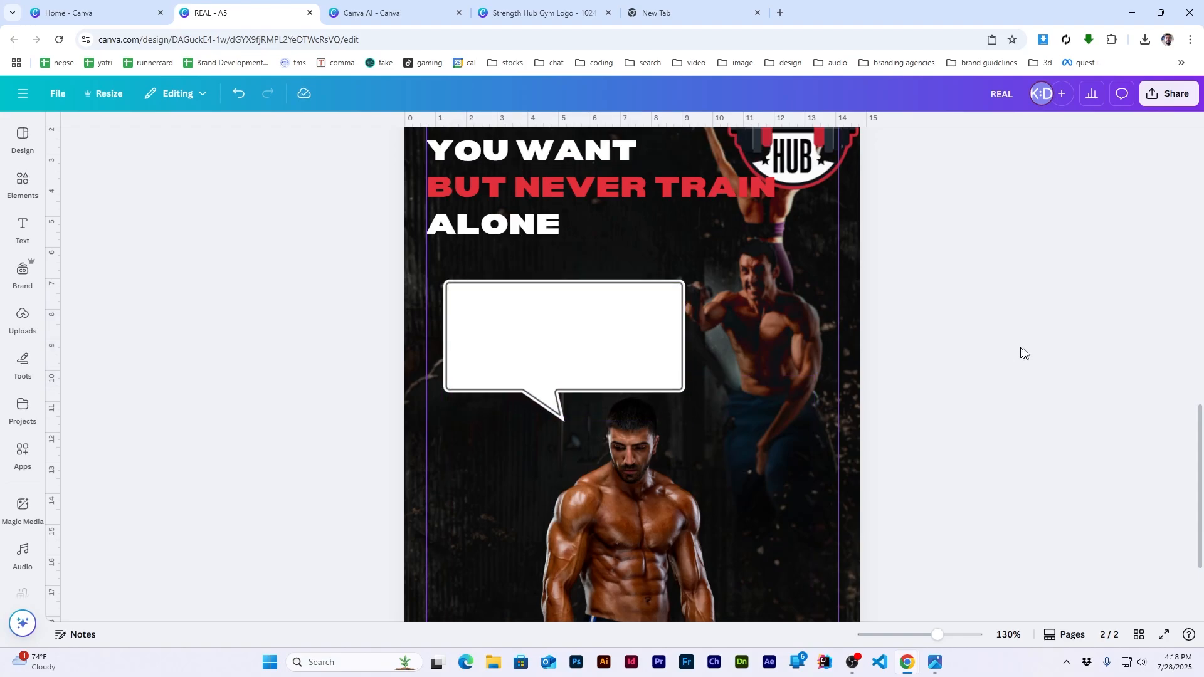
left_click(600, 297)
scroll(530, 290, "up", 5)
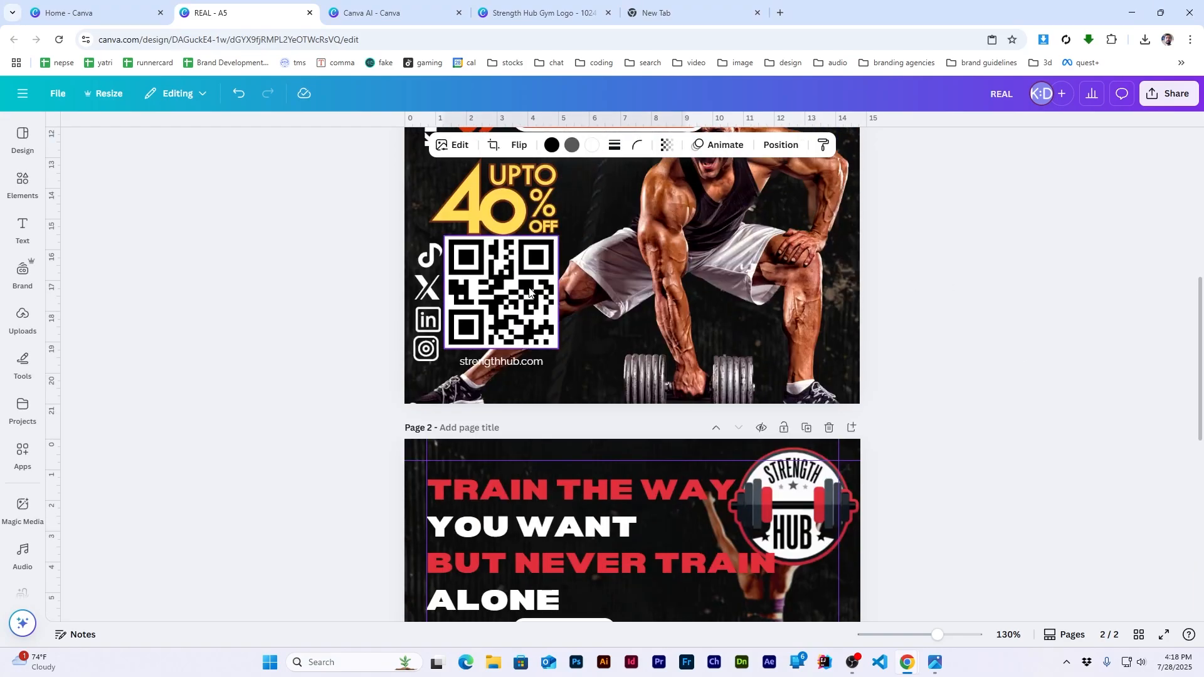
scroll(583, 359, "up", 5)
scroll(583, 359, "down", 3)
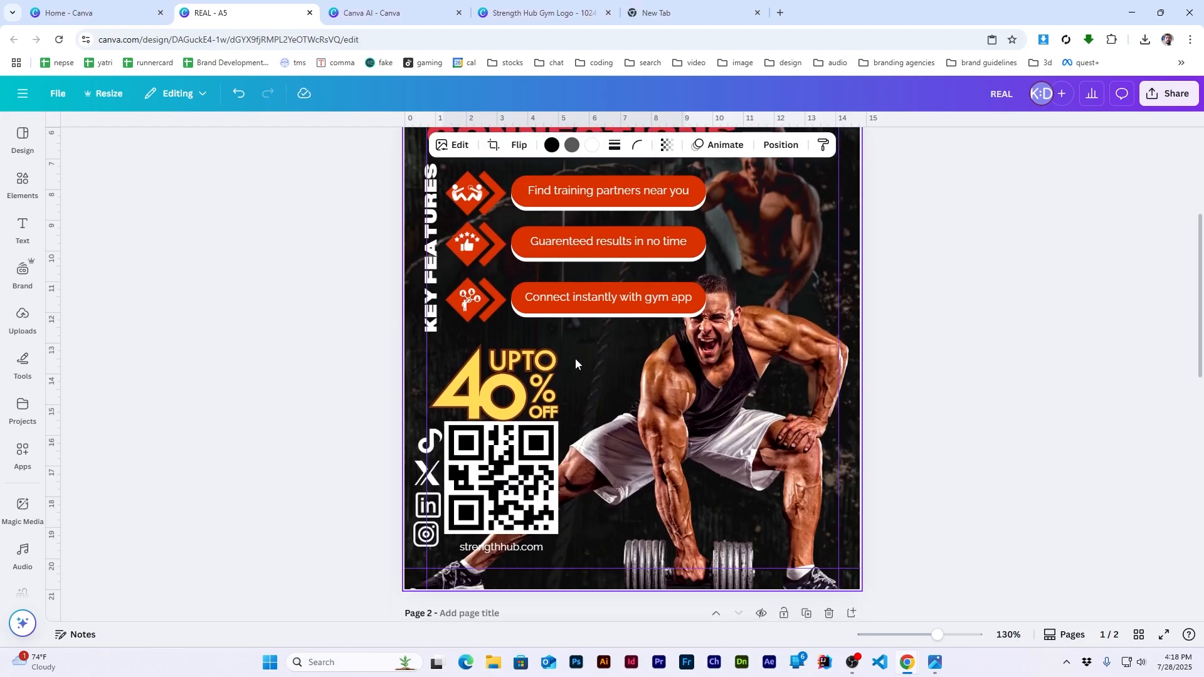
scroll(575, 359, "down", 4)
scroll(552, 336, "up", 4)
right_click(596, 244)
left_click(627, 430)
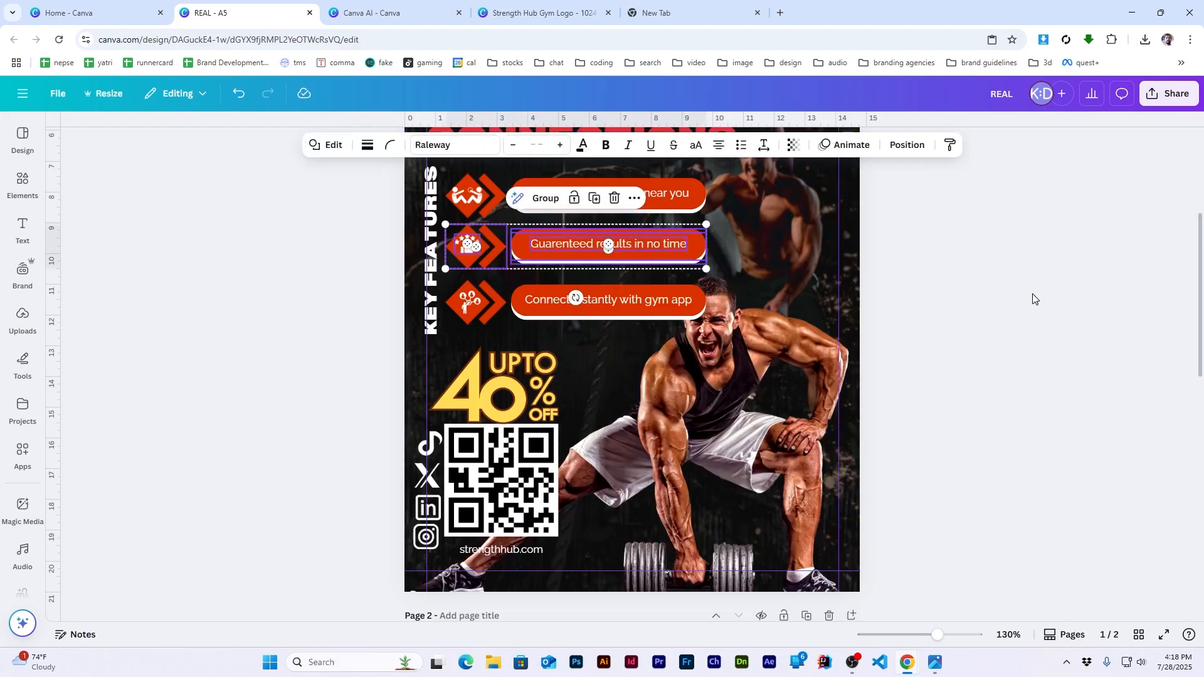
left_click(626, 243)
left_click(627, 243)
scroll(641, 340, "down", 7)
key("ctrl+v")
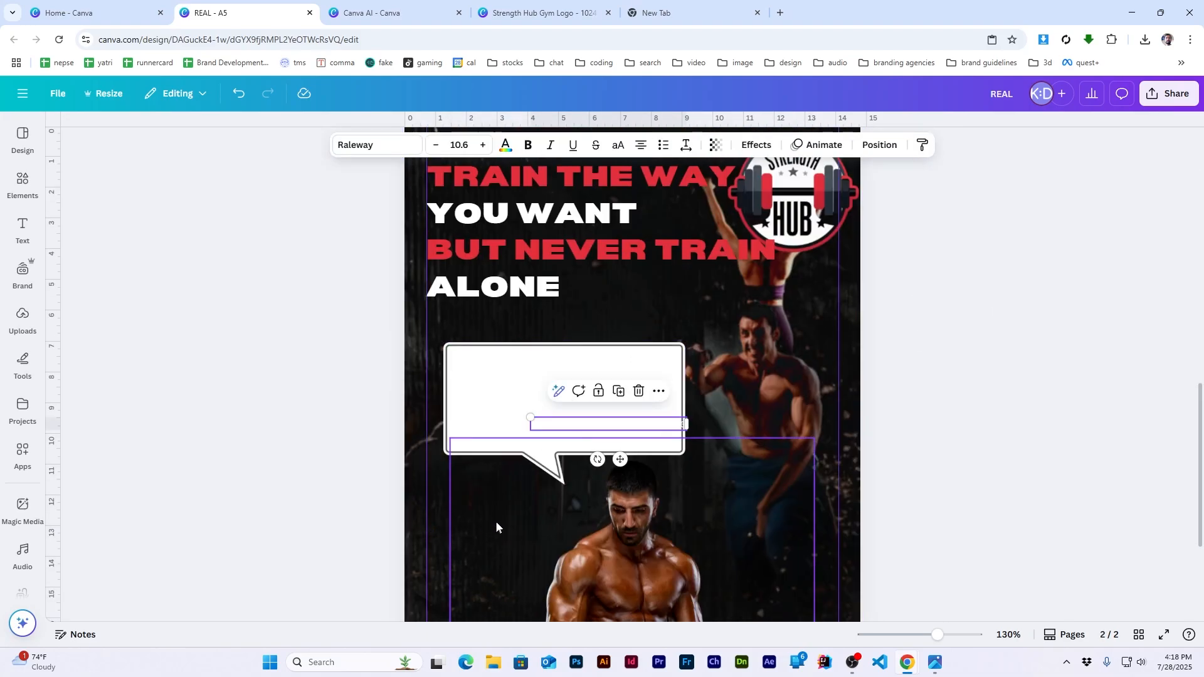
left_click_drag(634, 425, 644, 324)
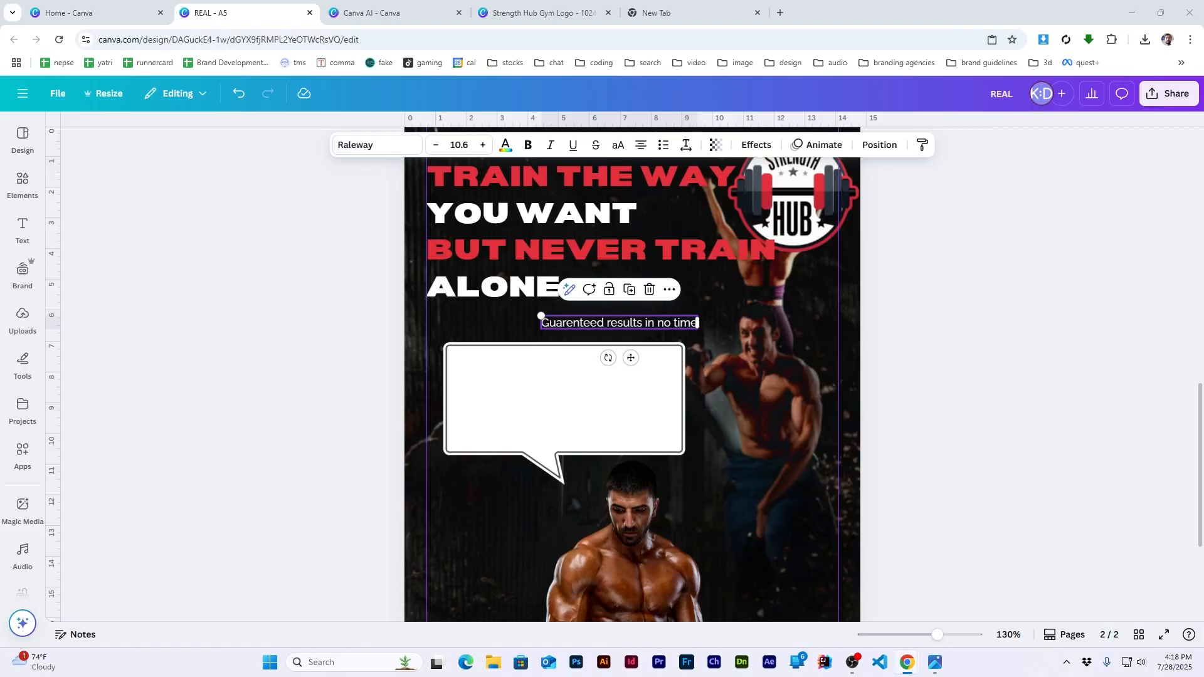
key("Delete")
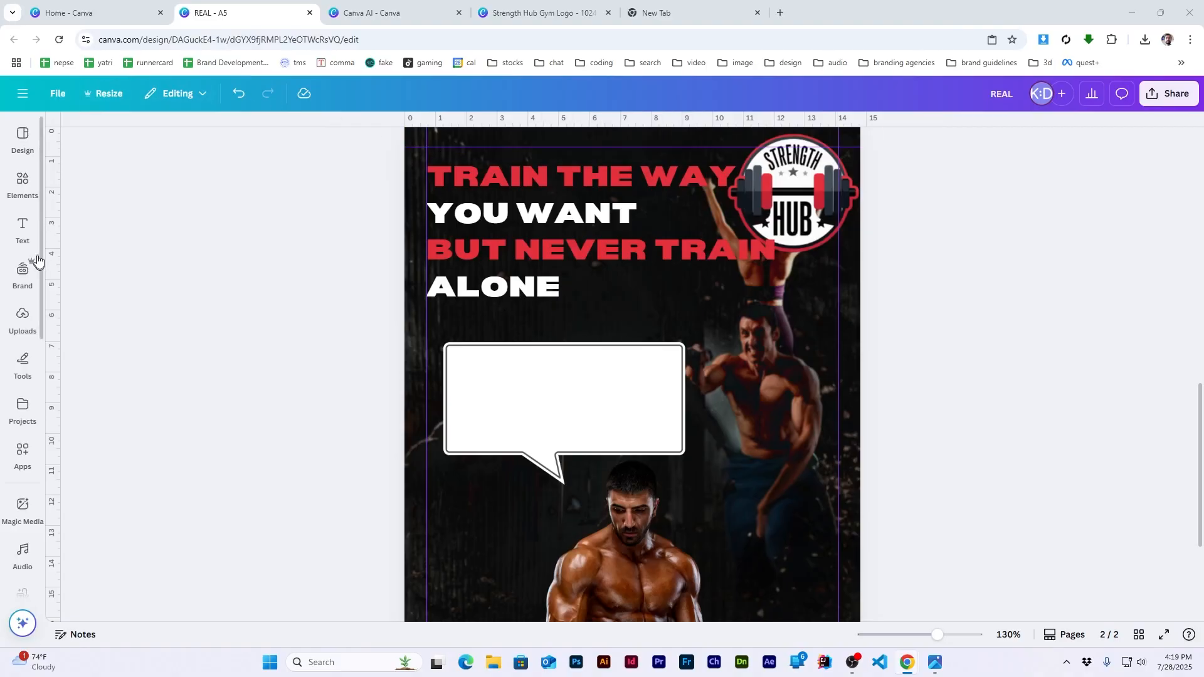
Step: Add a text box on page 2 with the testimonial starting "I used to struggle finding workout partners" and set its font size to 11
mouse_move(25, 233)
left_click(111, 352)
key("ctrl+v")
key("ctrl+a")
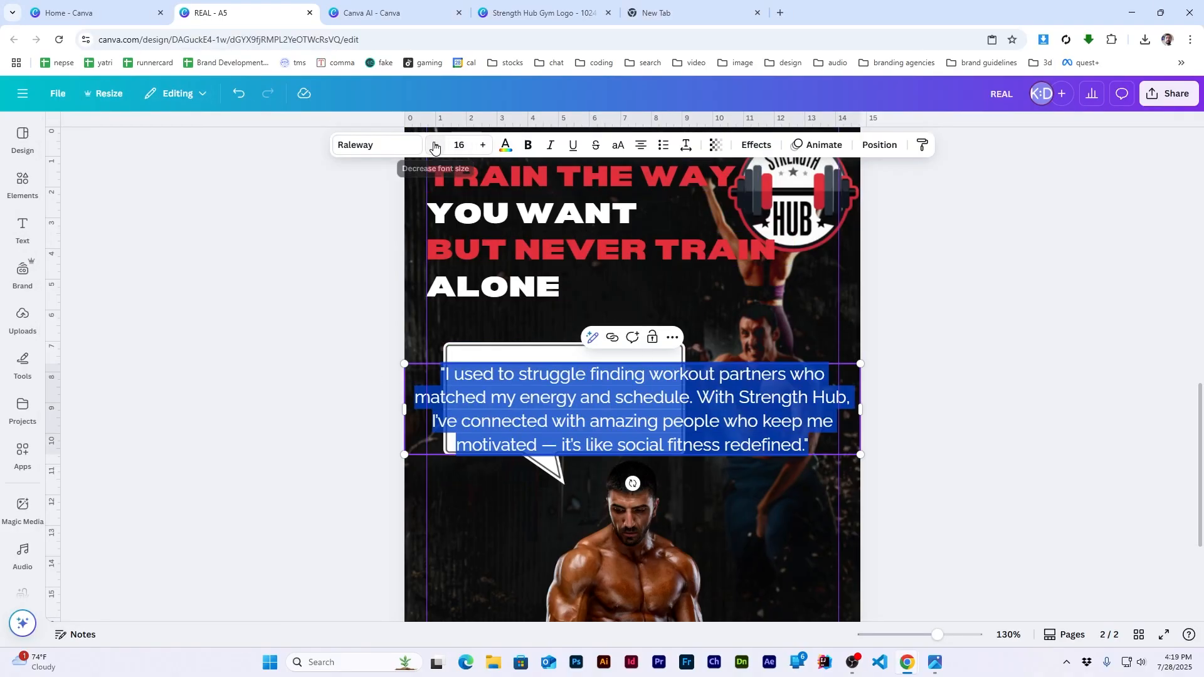
left_click(435, 145)
left_click(436, 145)
left_click(435, 145)
left_click(435, 145)
left_click(436, 144)
Step: Color the testimonial text black, narrow its box to the speech bubble's width and center it inside the bubble
left_click_drag(859, 387, 671, 391)
left_click(877, 377)
left_click_drag(551, 387, 588, 382)
left_click_drag(705, 399, 678, 405)
left_click_drag(586, 396, 591, 391)
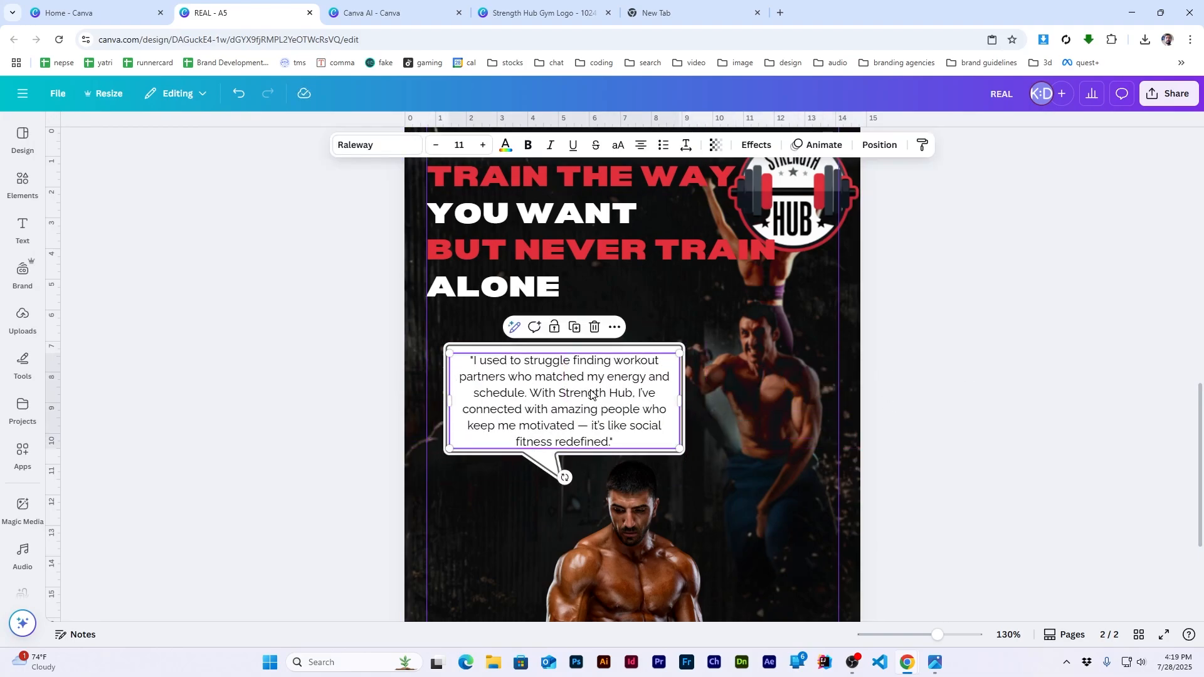
Step: Duplicate the testimonial text below the bubble and replace it with the speaker's name, age and city
left_click(838, 390)
scroll(838, 391, "down", 3)
scroll(838, 390, "up", 2)
left_click_drag(560, 335, 545, 507)
double_click(495, 491)
key("BackSpace")
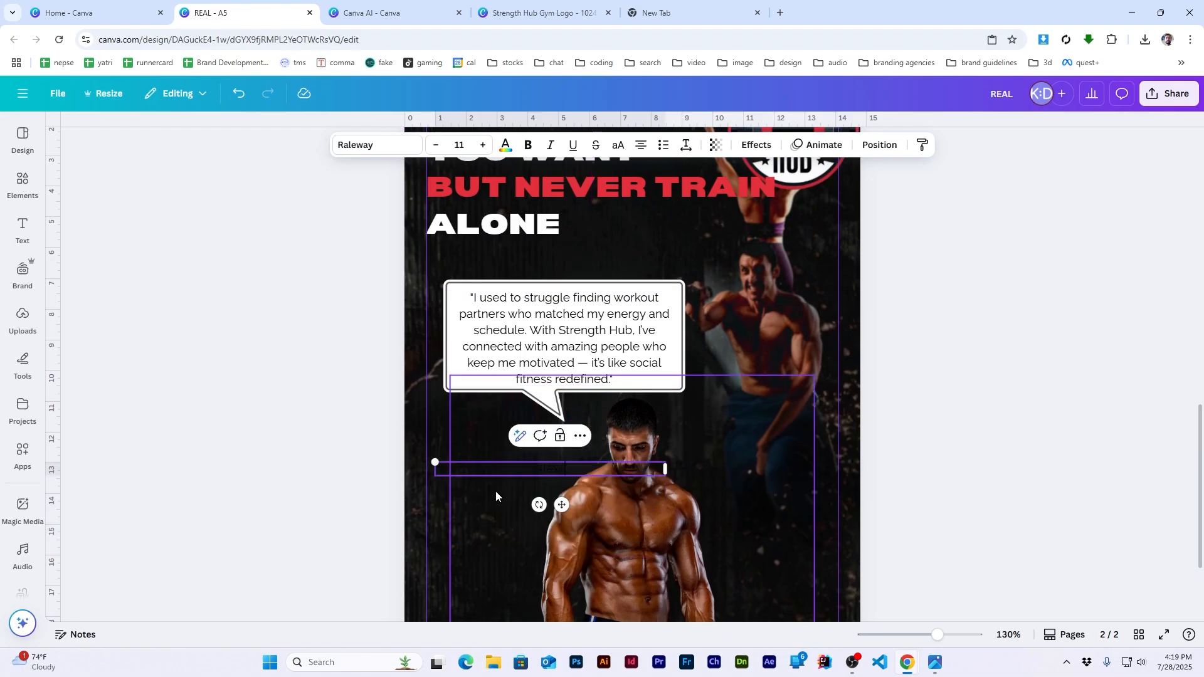
key("ctrl+z")
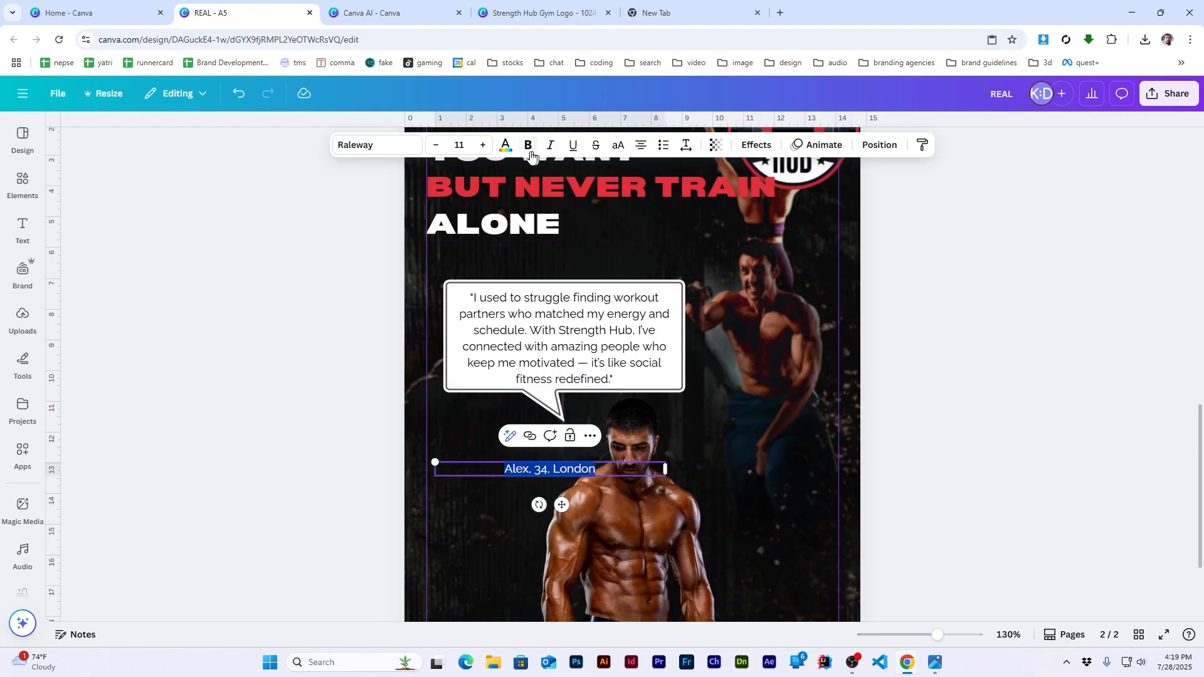
Step: Make the speaker caption bold and white and move it up just below the speech bubble's tail
left_click(505, 145)
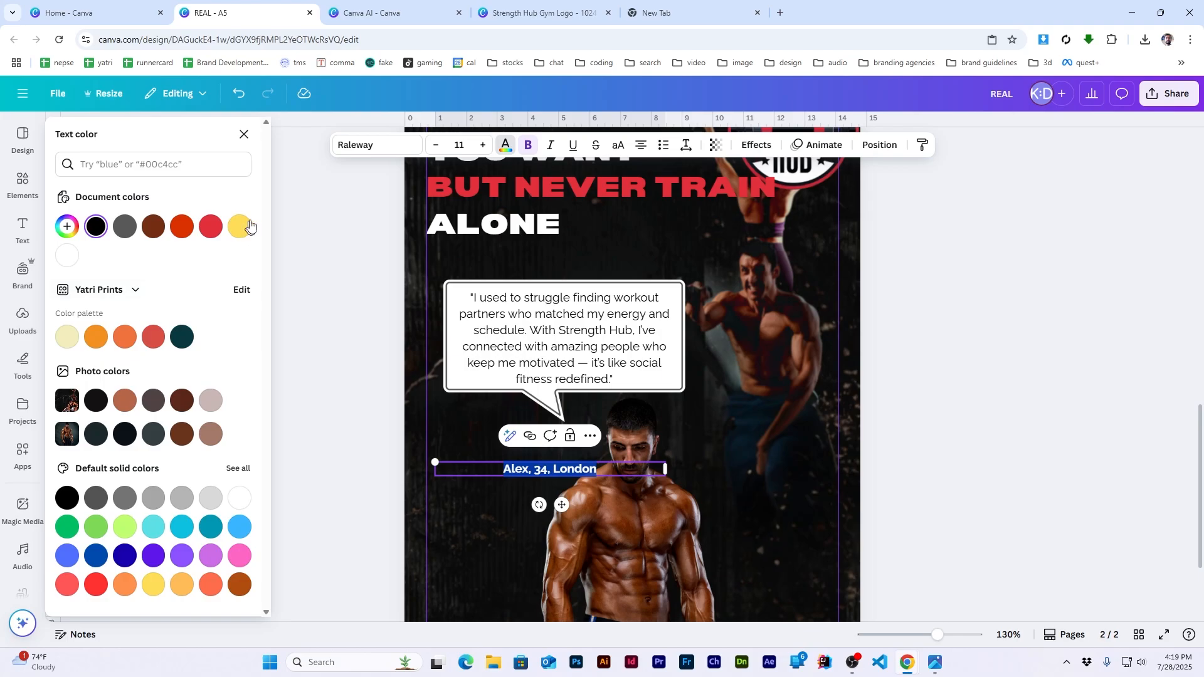
left_click(301, 497)
left_click_drag(550, 469, 549, 433)
left_click(913, 336)
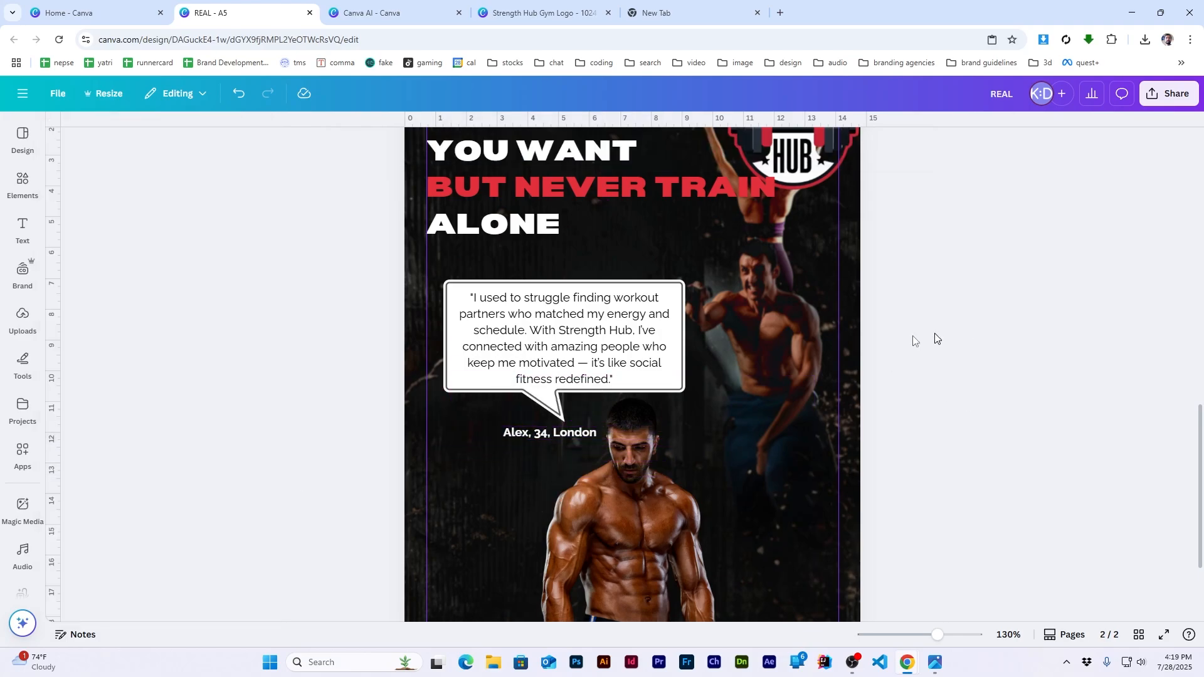
Step: On page 1, move the QR code with strengthhub.com and the "Upto 40% off" graphic about 1 cm right of the social icons
scroll(836, 349, "down", 5, "ctrl")
scroll(836, 349, "up", 5)
scroll(836, 350, "down", 5)
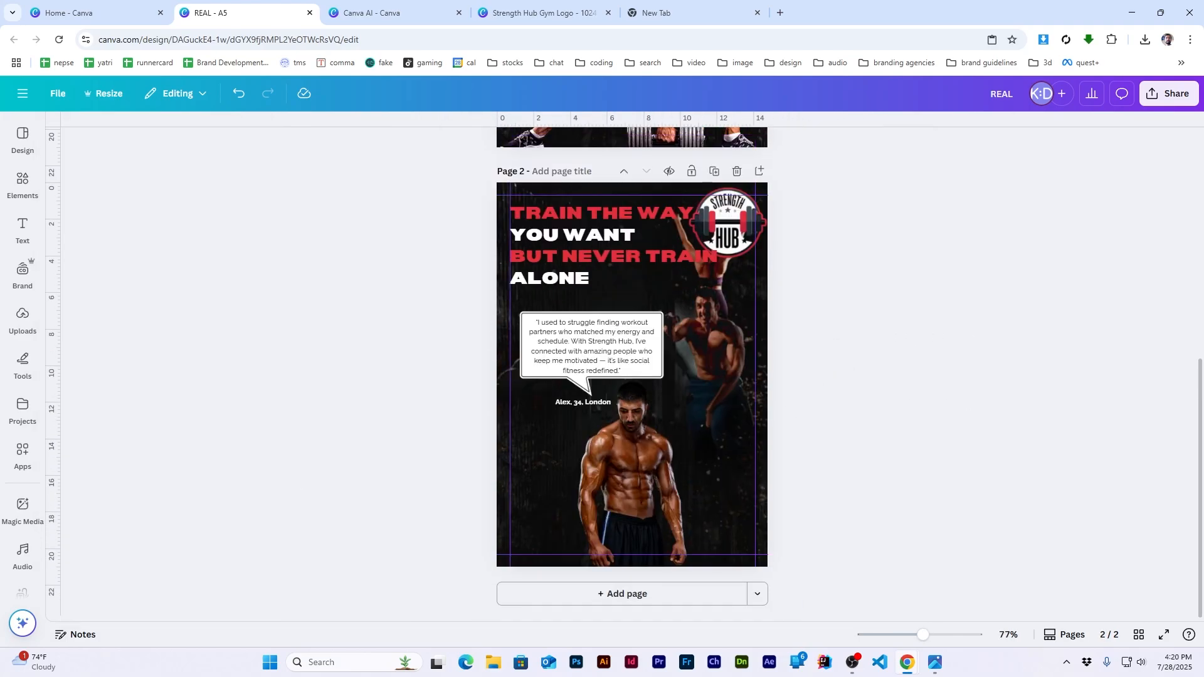
scroll(836, 350, "up", 5)
scroll(513, 449, "up", 5, "ctrl")
scroll(352, 458, "down", 1)
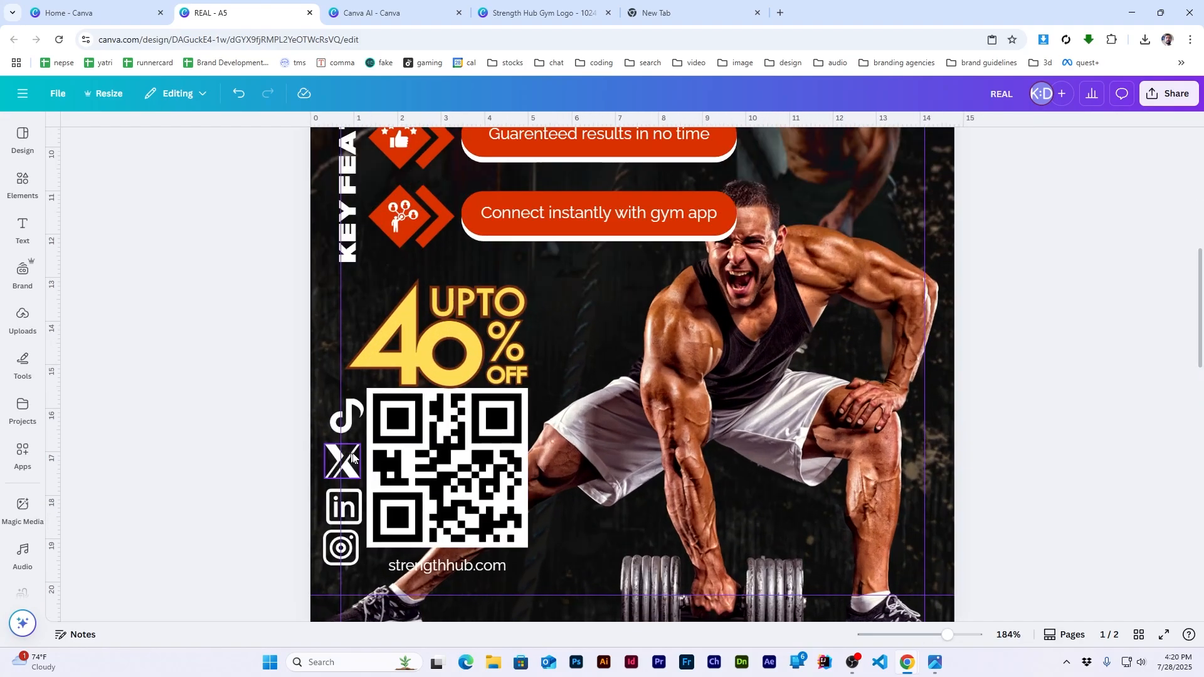
left_click(439, 468)
left_click(446, 565, "shift")
left_click_drag(446, 566, 487, 569)
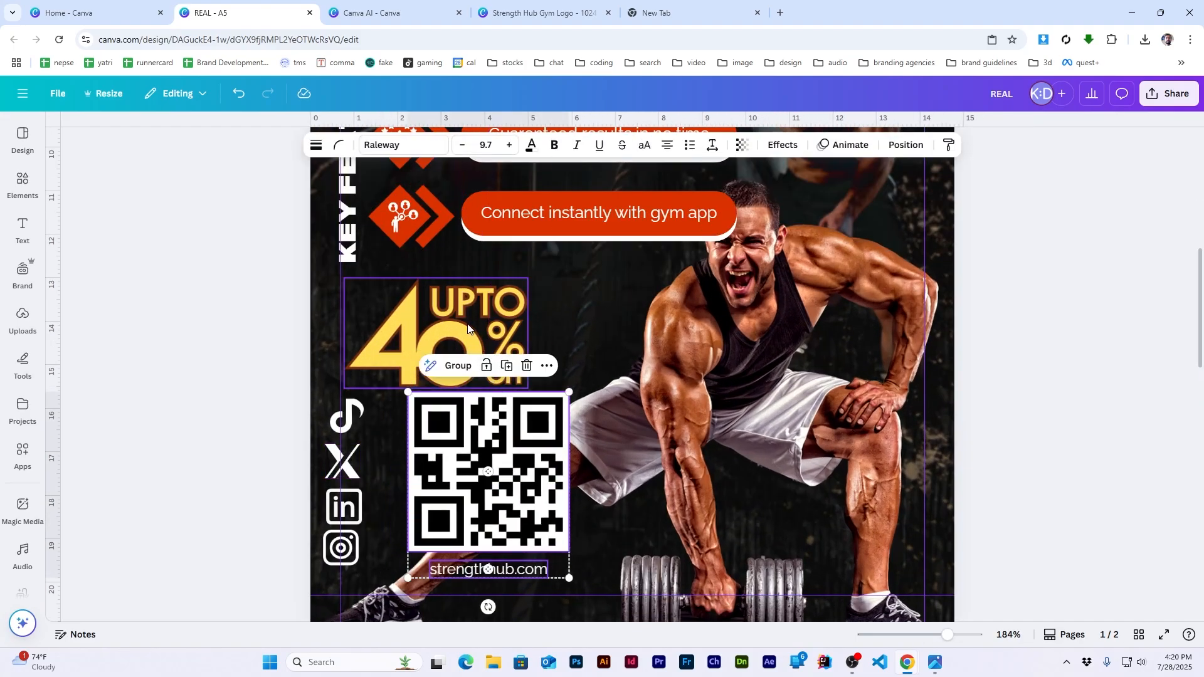
left_click_drag(467, 328, 514, 316)
Step: Align the four social media icons on their vertical centerline and space them evenly
left_click_drag(377, 390, 351, 523)
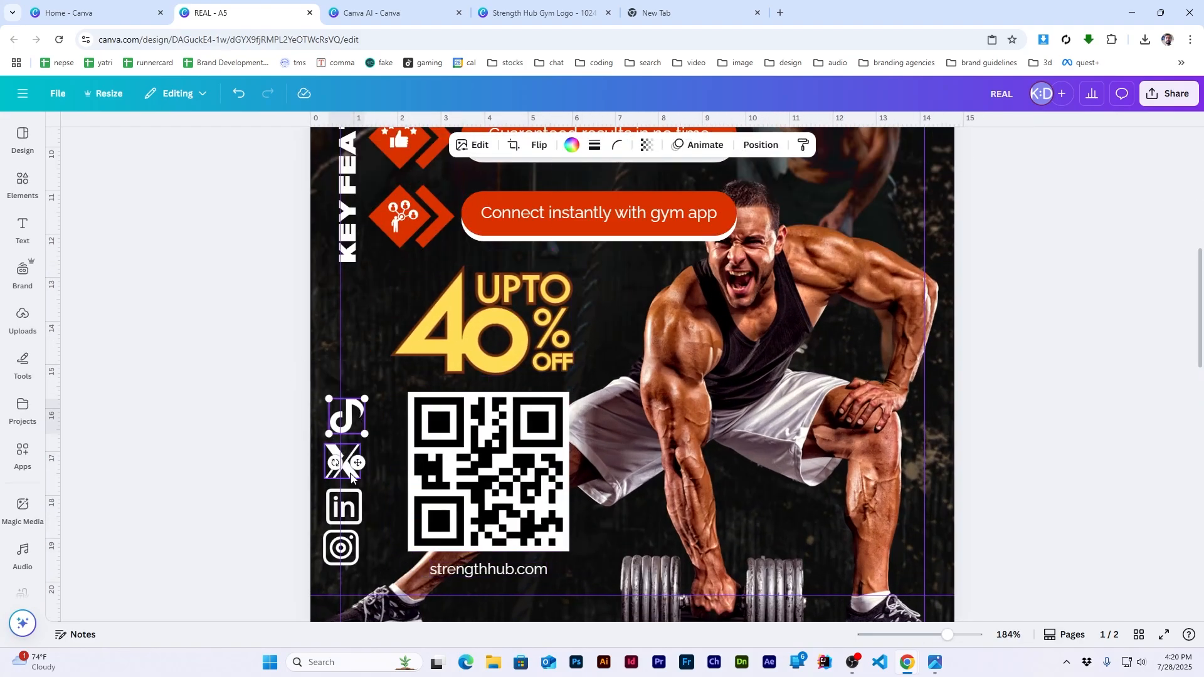
left_click(348, 562, "shift")
left_click(711, 144)
left_click(199, 320)
left_click(101, 410)
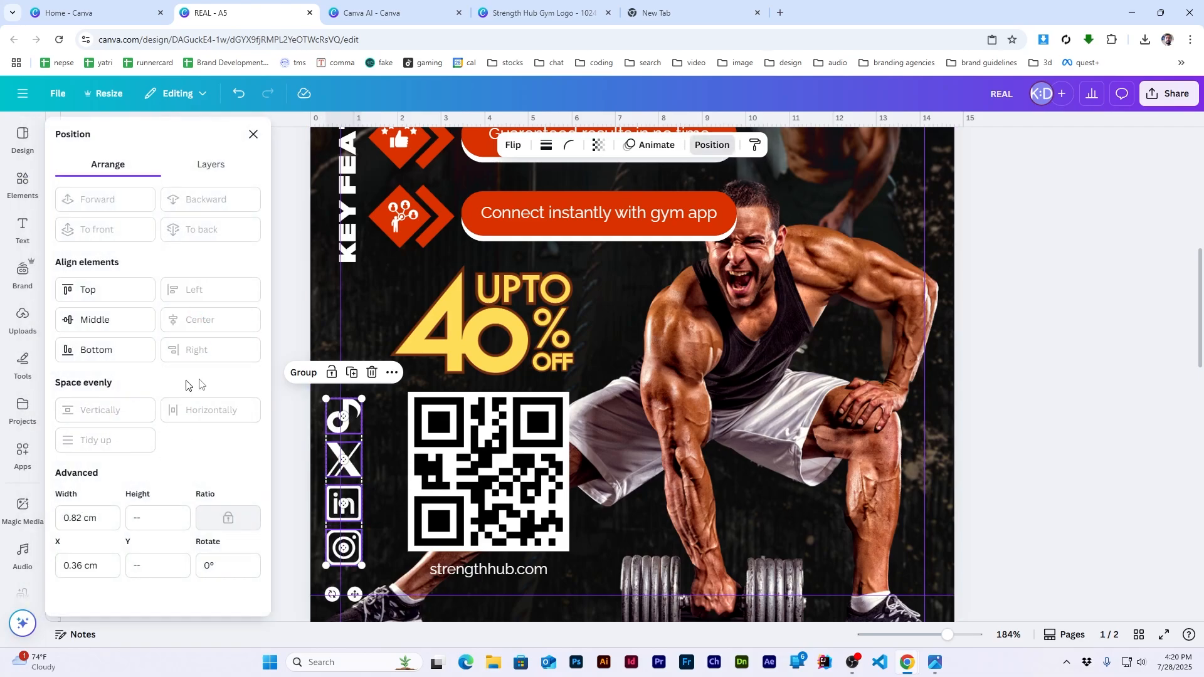
Step: Move the social icon column close beside the QR code, group the icons and group them with the QR code
left_click_drag(343, 460, 379, 449)
key("ctrl+g")
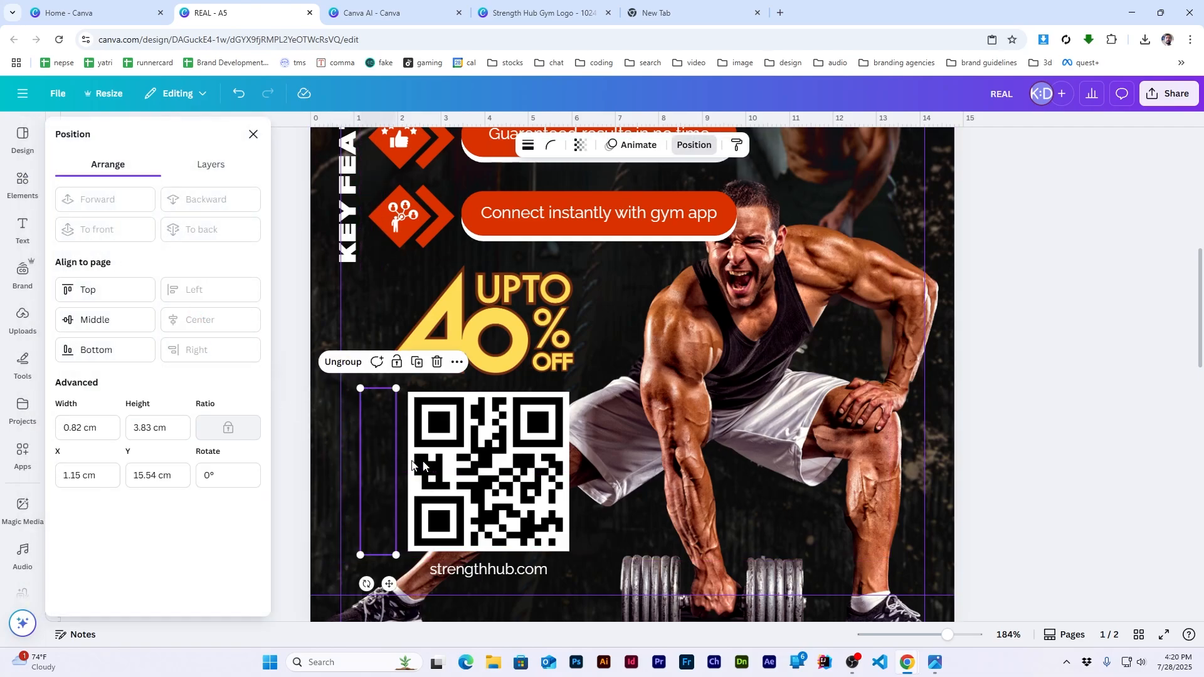
left_click(417, 464, "shift")
left_click(254, 134)
key("ctrl+g")
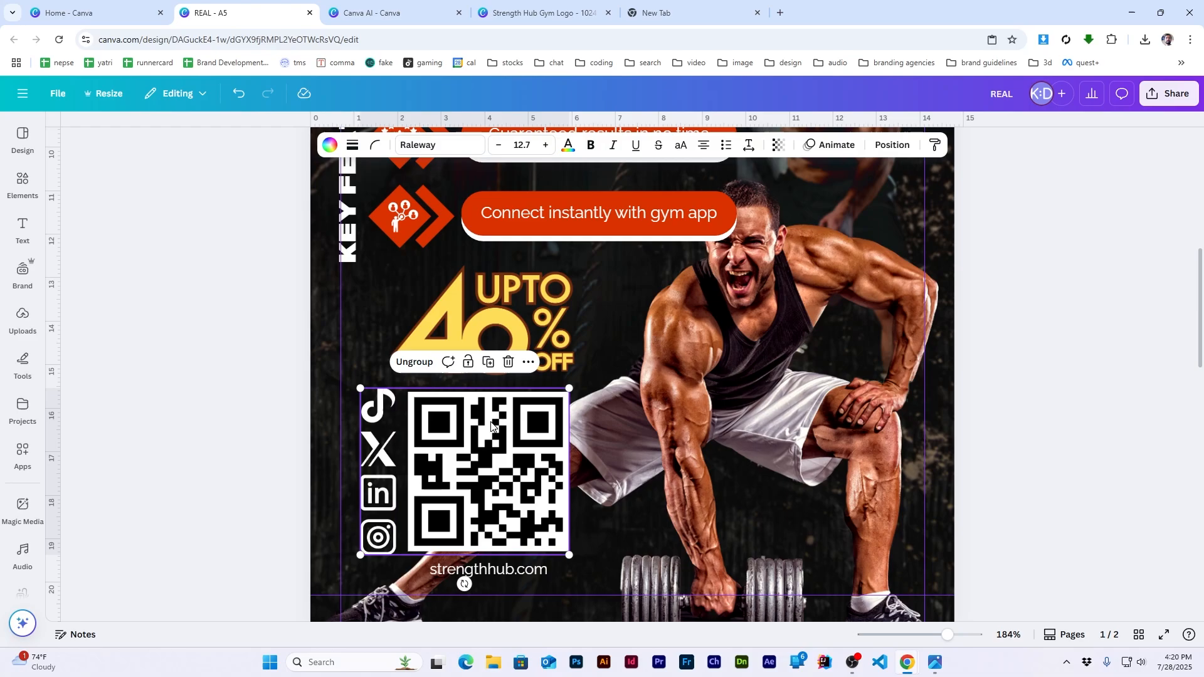
left_click(1041, 395)
Step: Copy the icon and QR code group with the strengthhub.com text from page 1 to the lower left of page 2
scroll(476, 465, "down", 3)
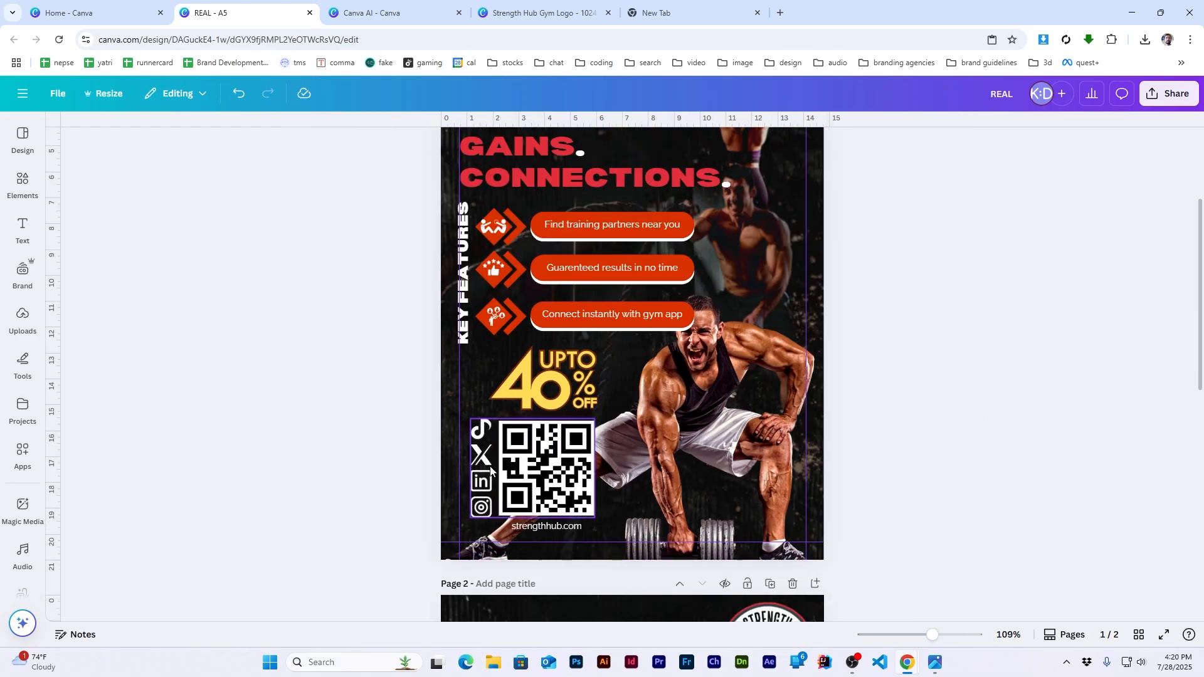
scroll(471, 465, "up", 2)
left_click(426, 464)
left_click(536, 550)
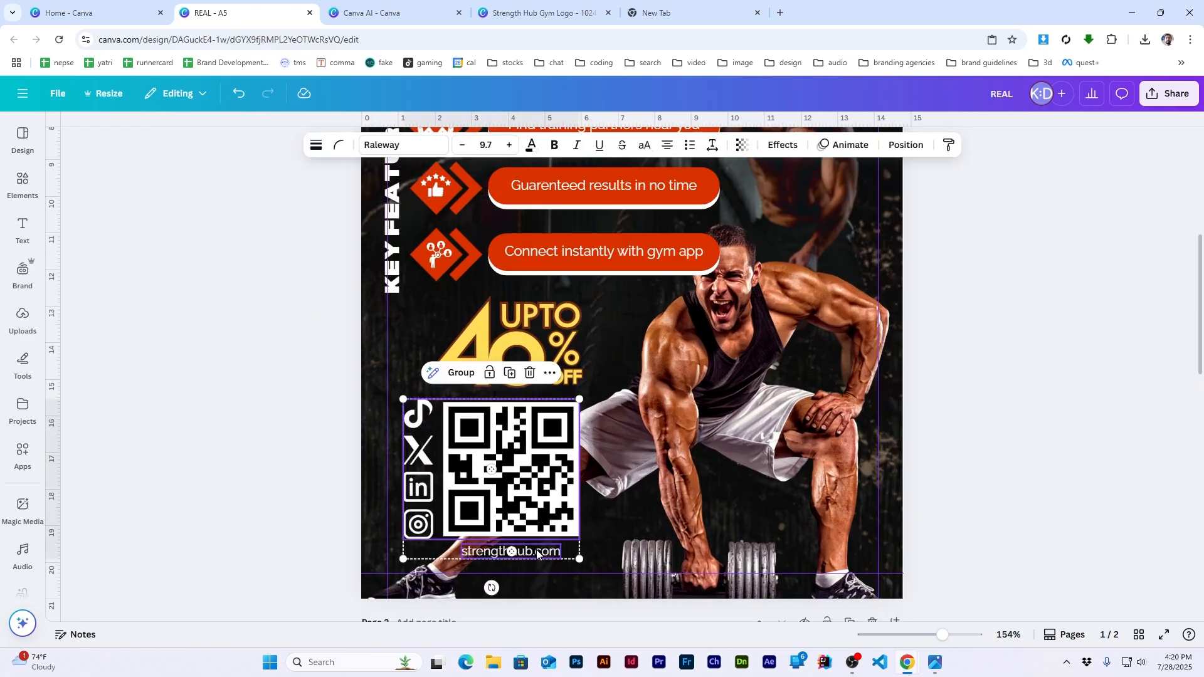
scroll(536, 551, "down", 10)
scroll(564, 539, "down", 5)
scroll(782, 336, "down", 4)
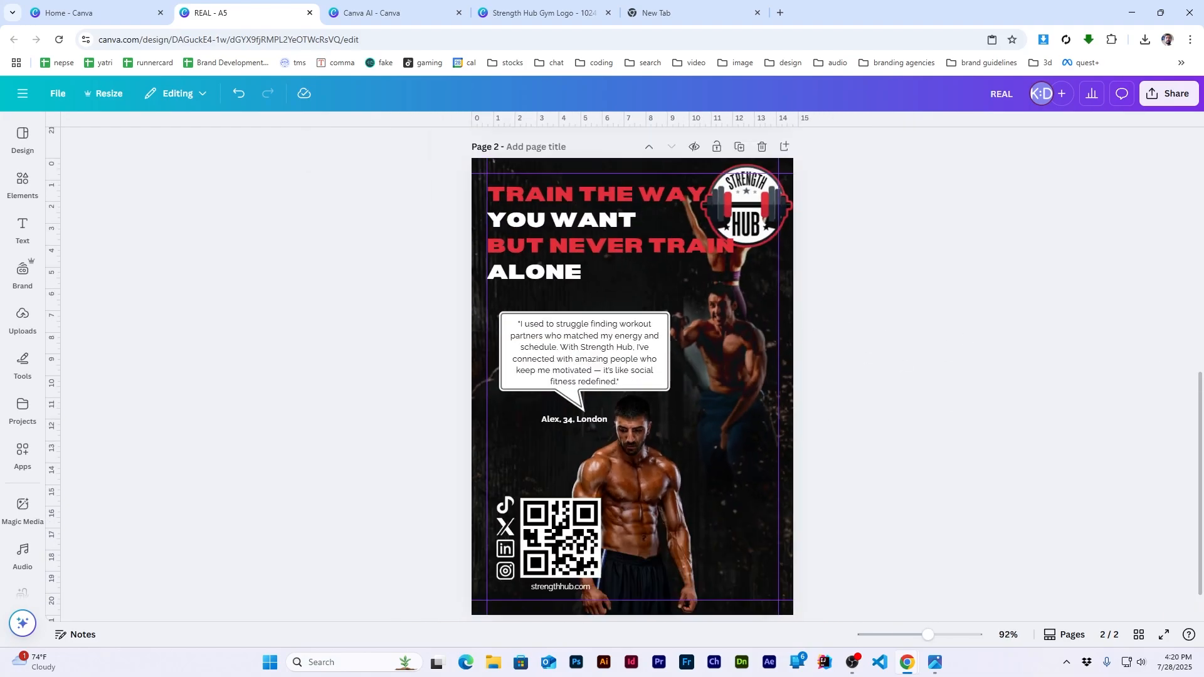
scroll(660, 347, "down", 2)
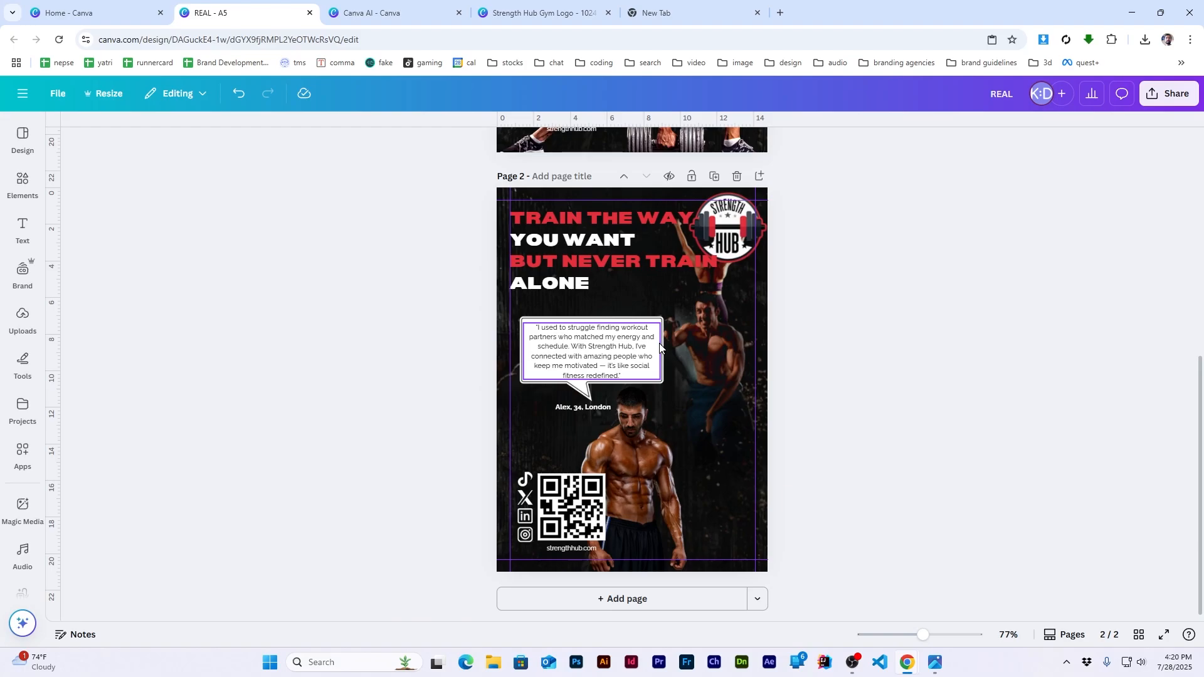
Step: Recolor the brown outline of the "Upto 40% off" graphic on page 1, trying yellow and settling on black
scroll(660, 344, "up", 6)
scroll(660, 343, "up", 3)
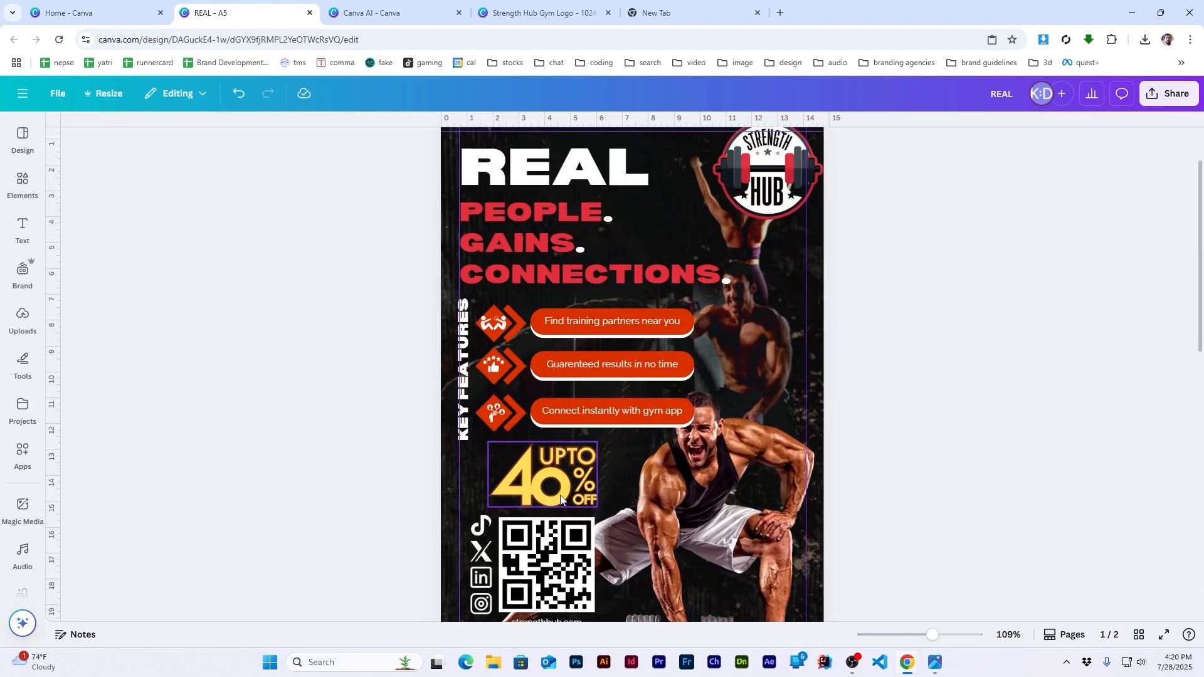
left_click(561, 497)
left_click(561, 146)
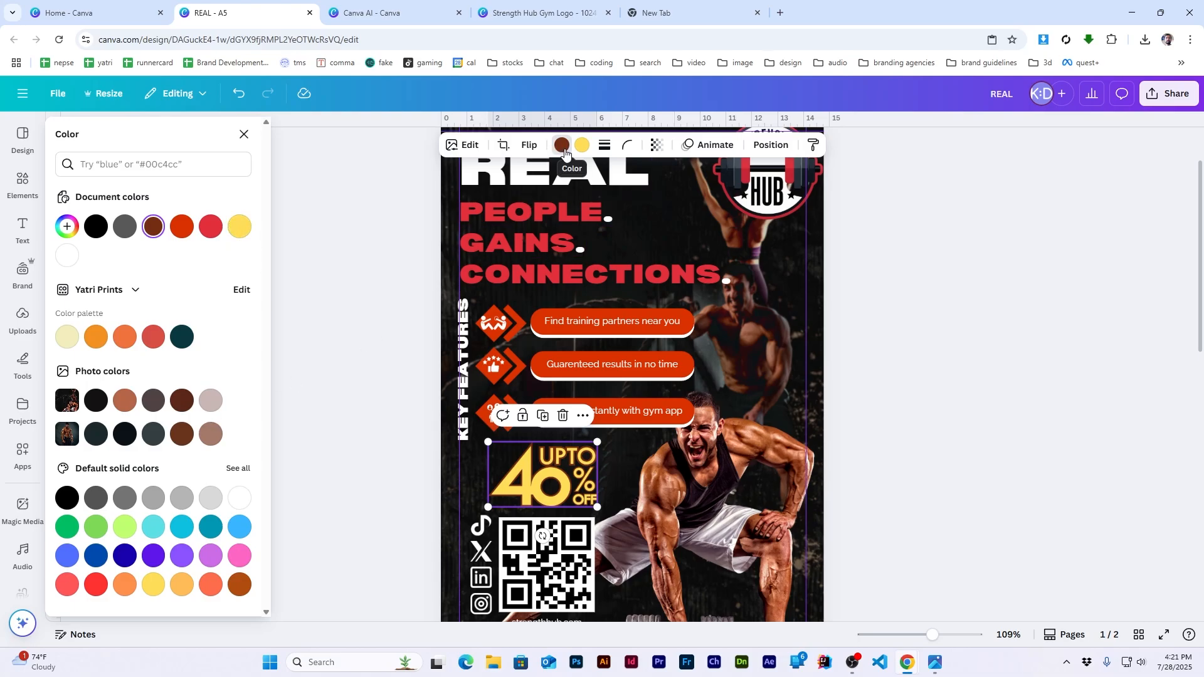
left_click(239, 226)
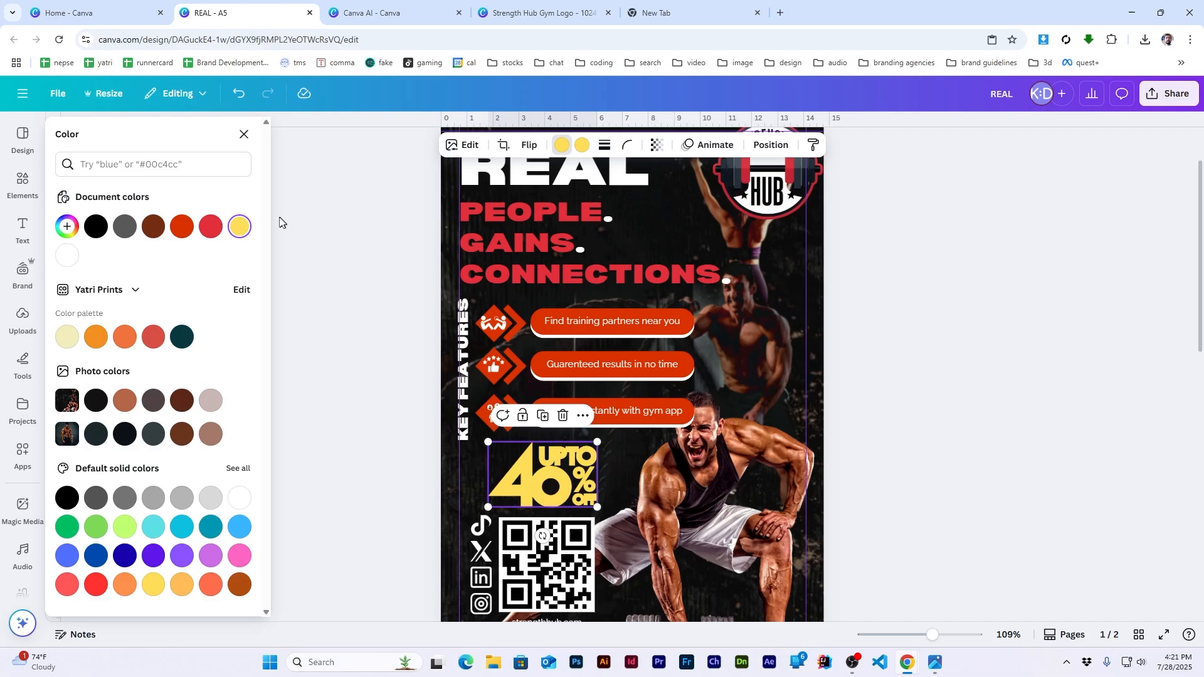
left_click(1002, 386)
scroll(527, 485, "up", 3)
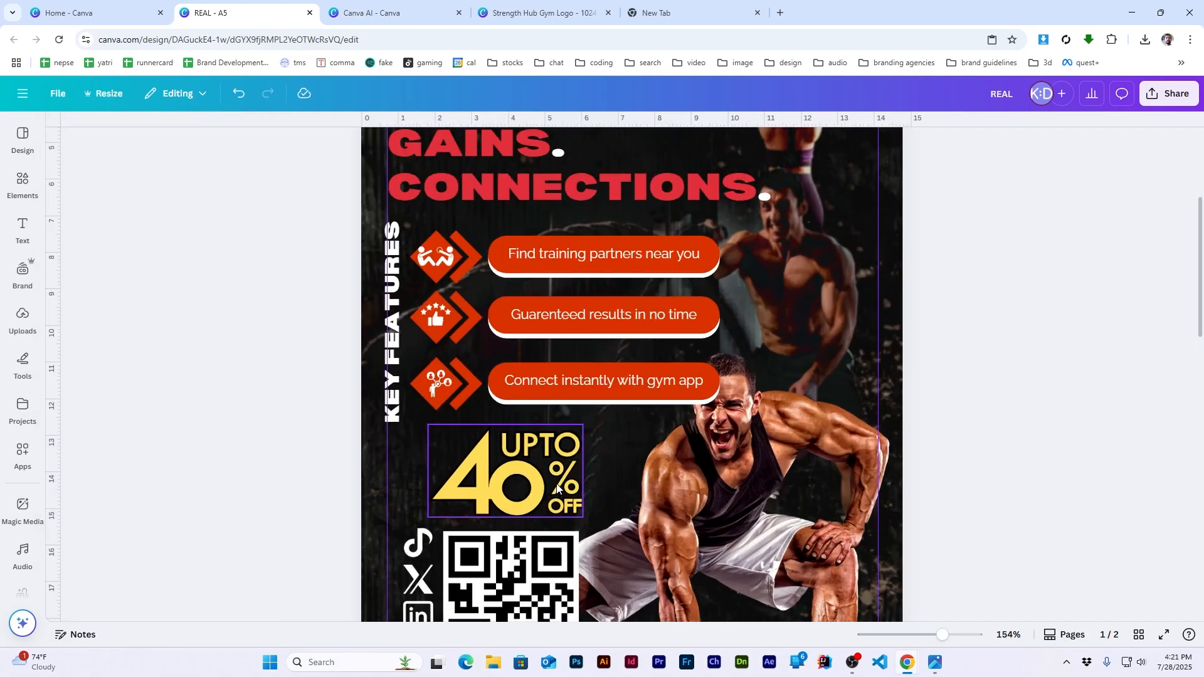
left_click(528, 485)
scroll(727, 395, "down", 3)
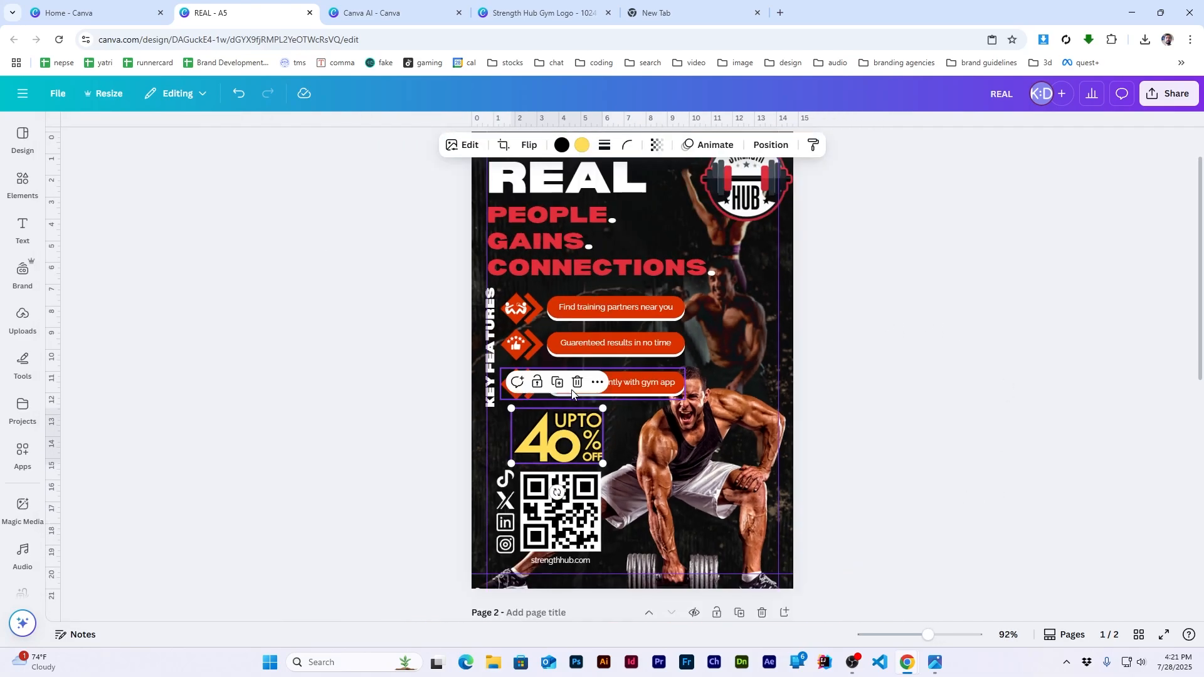
Step: Look up the hex code of the red "GAINS" headline text on page 1
left_click(939, 312)
scroll(940, 309, "up", 1)
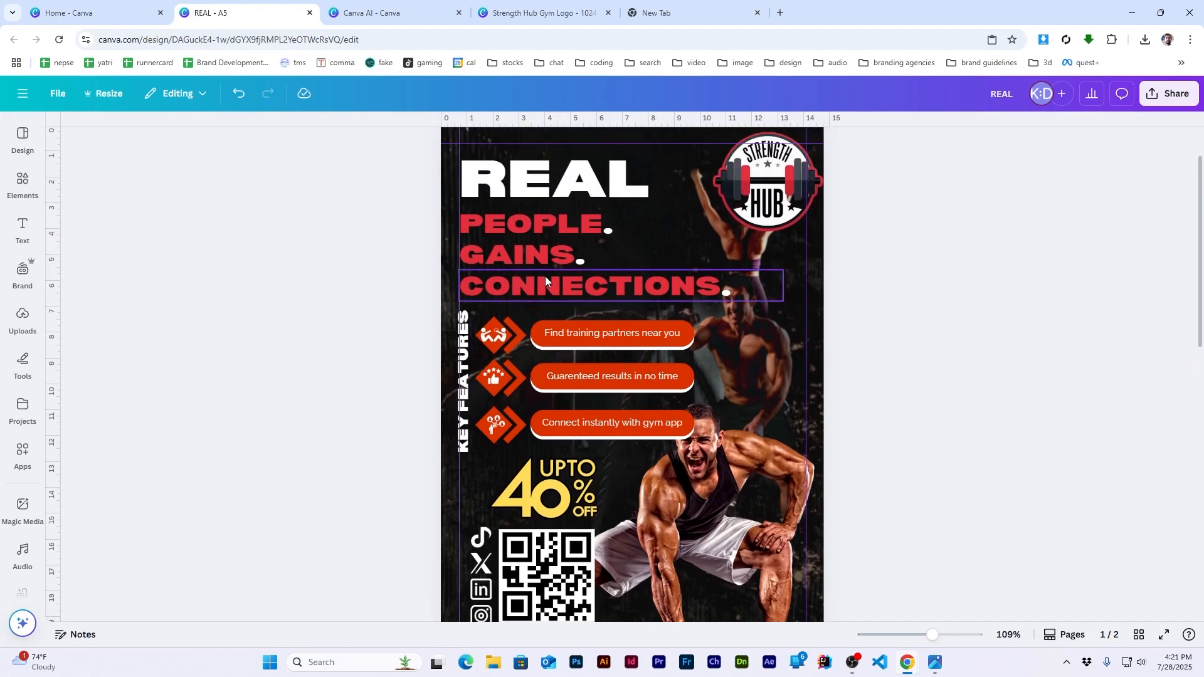
left_click(518, 254)
left_click(505, 145)
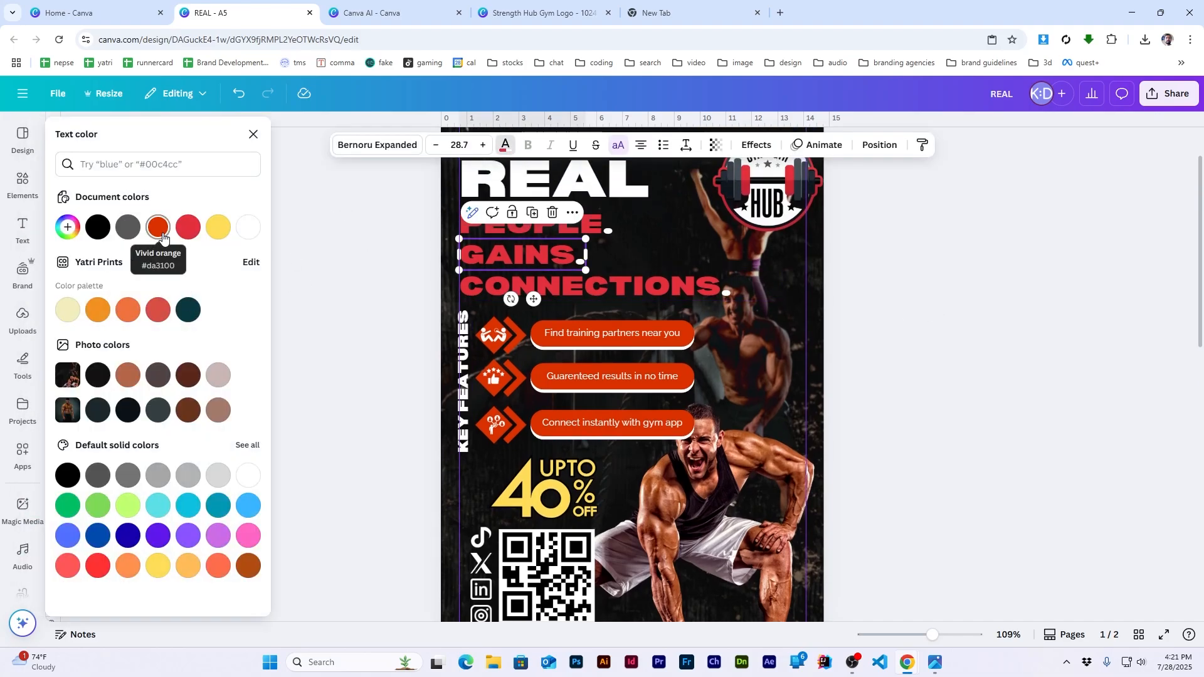
double_click(538, 255)
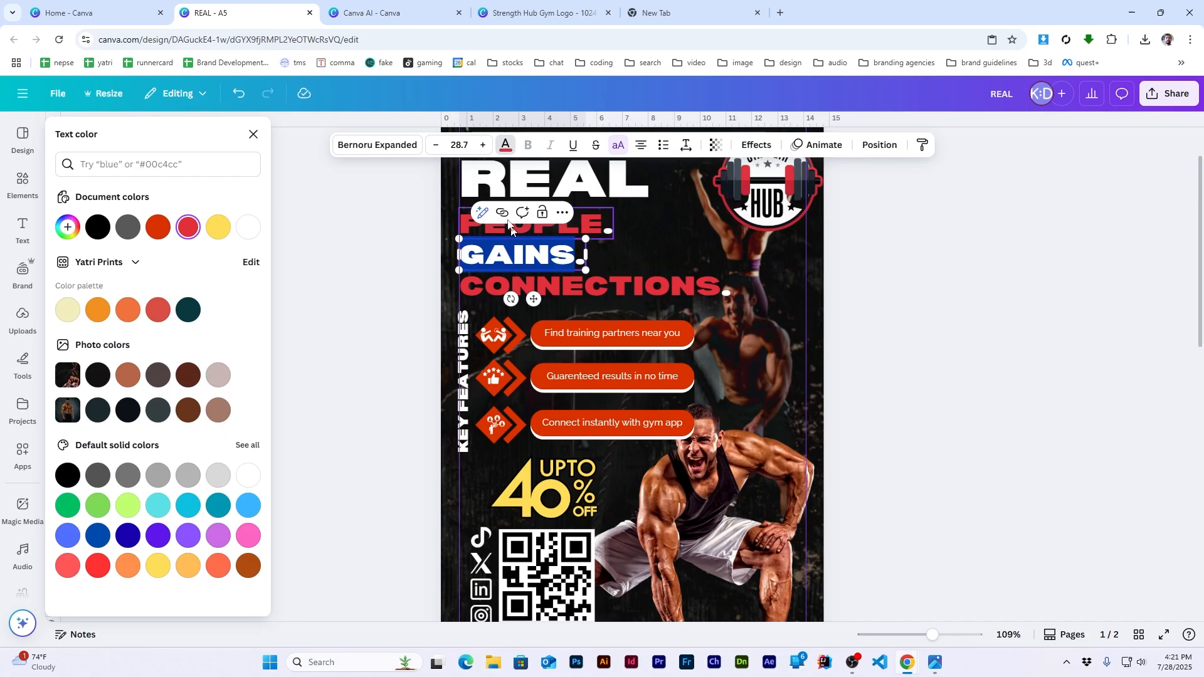
left_click(185, 231)
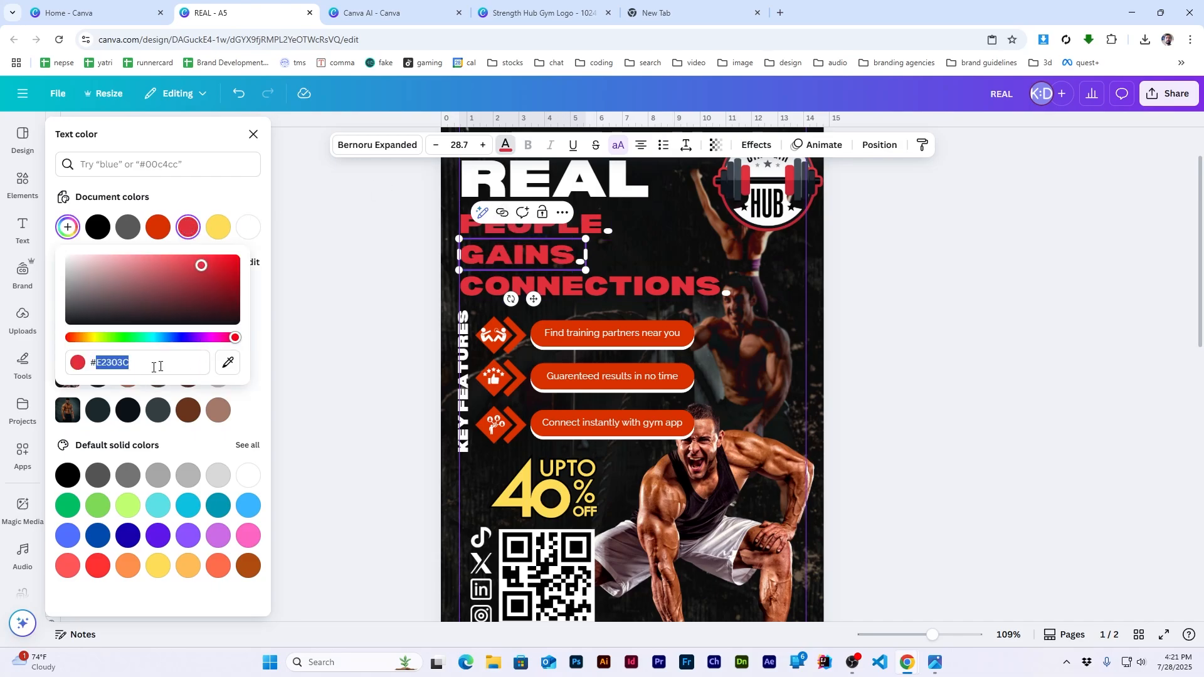
Step: Find Canva's online color wheel, enter the red e2303c and copy its complementary color #30E2D6
left_click(780, 13)
type("can")
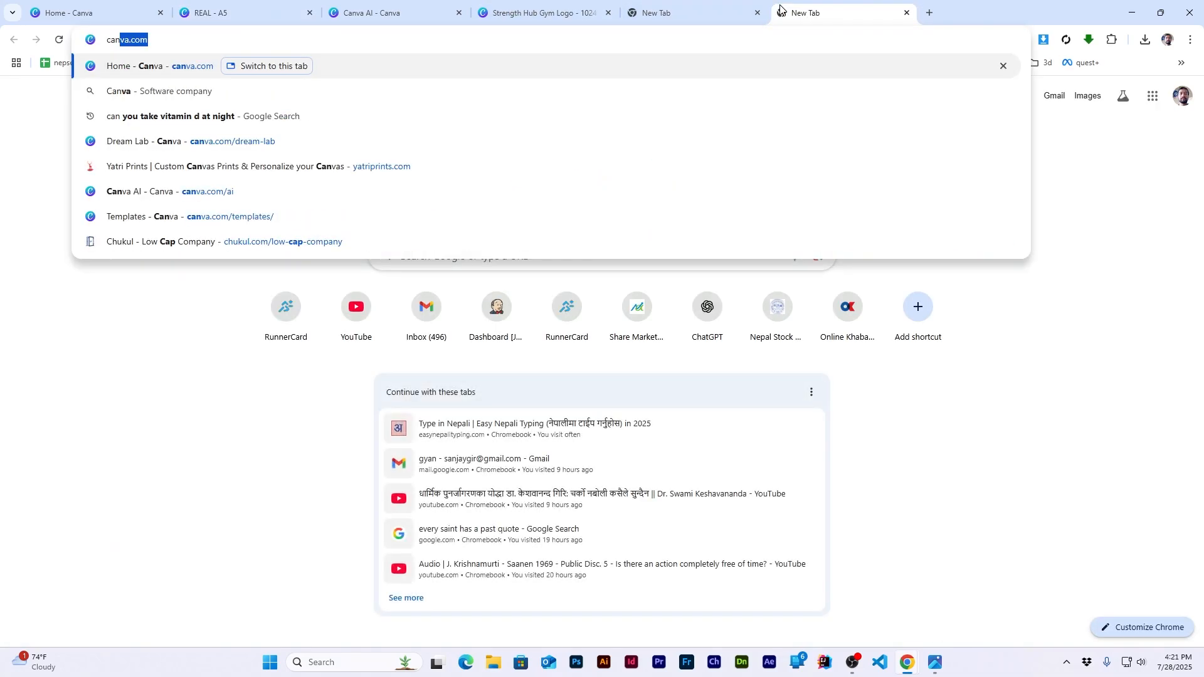
type("va color")
left_click(666, 186)
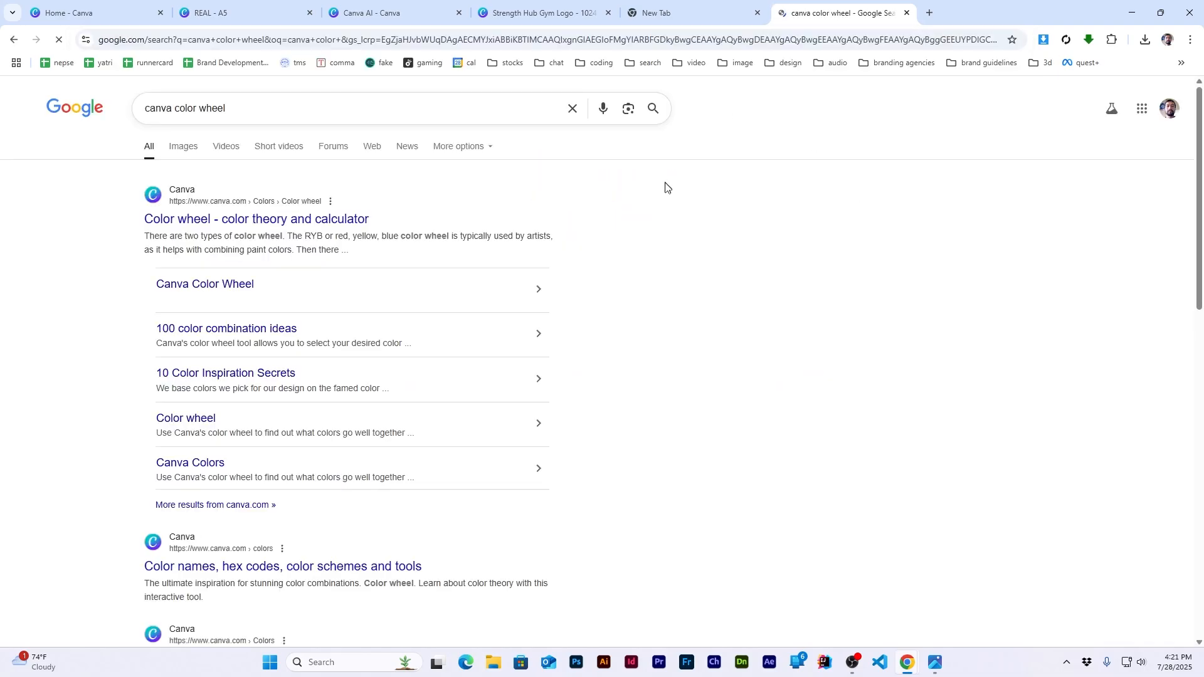
left_click(254, 220)
double_click(843, 420)
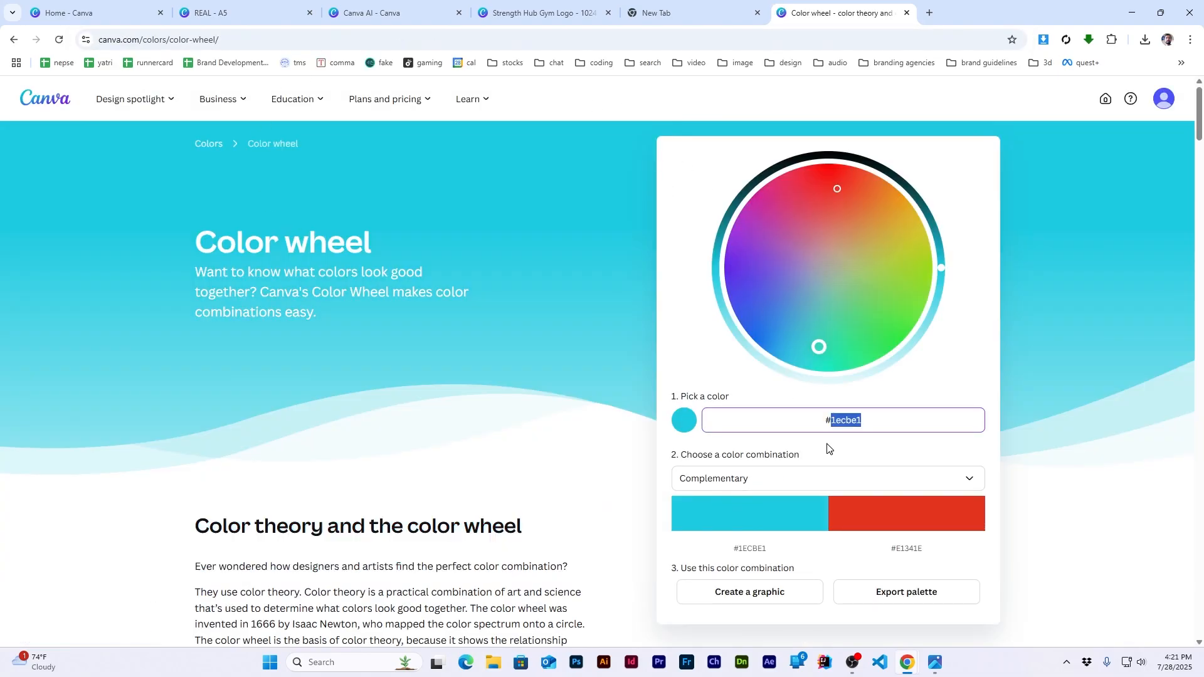
type("e2303c")
left_click(914, 552)
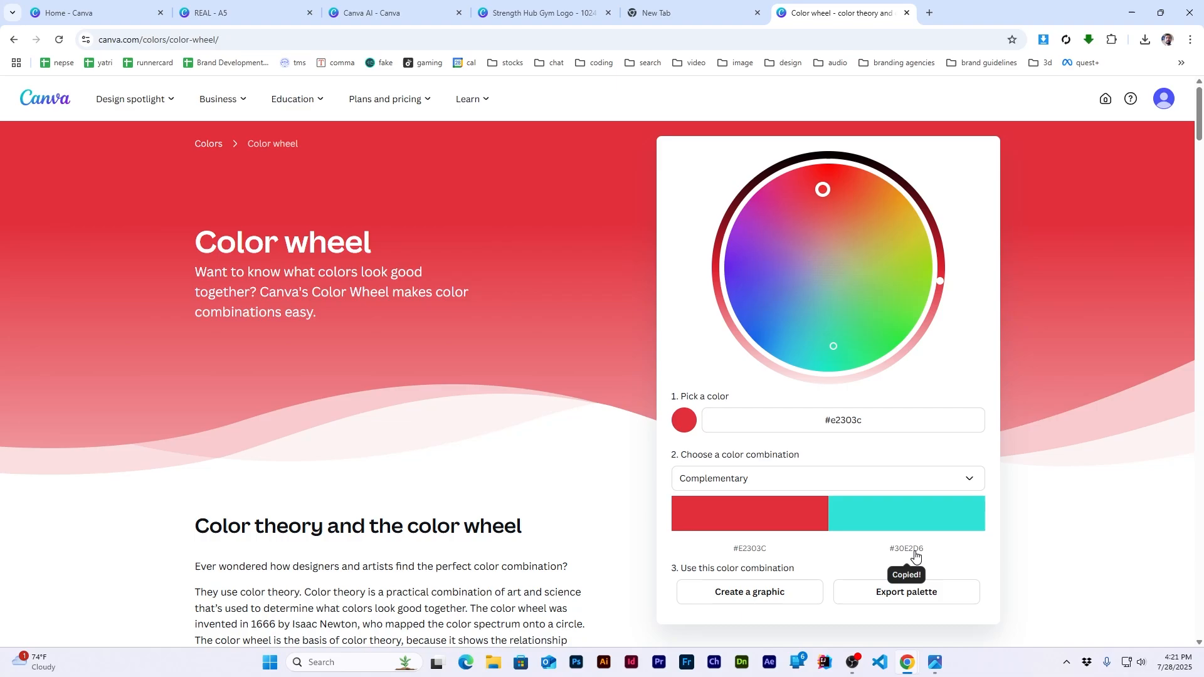
Step: Return to the REAL flyer and recolor the yellow fill of the "Upto 40% off" graphic on page 1 to #30E2D6
left_click(527, 9)
left_click(461, 5)
left_click(263, 5)
left_click(535, 502)
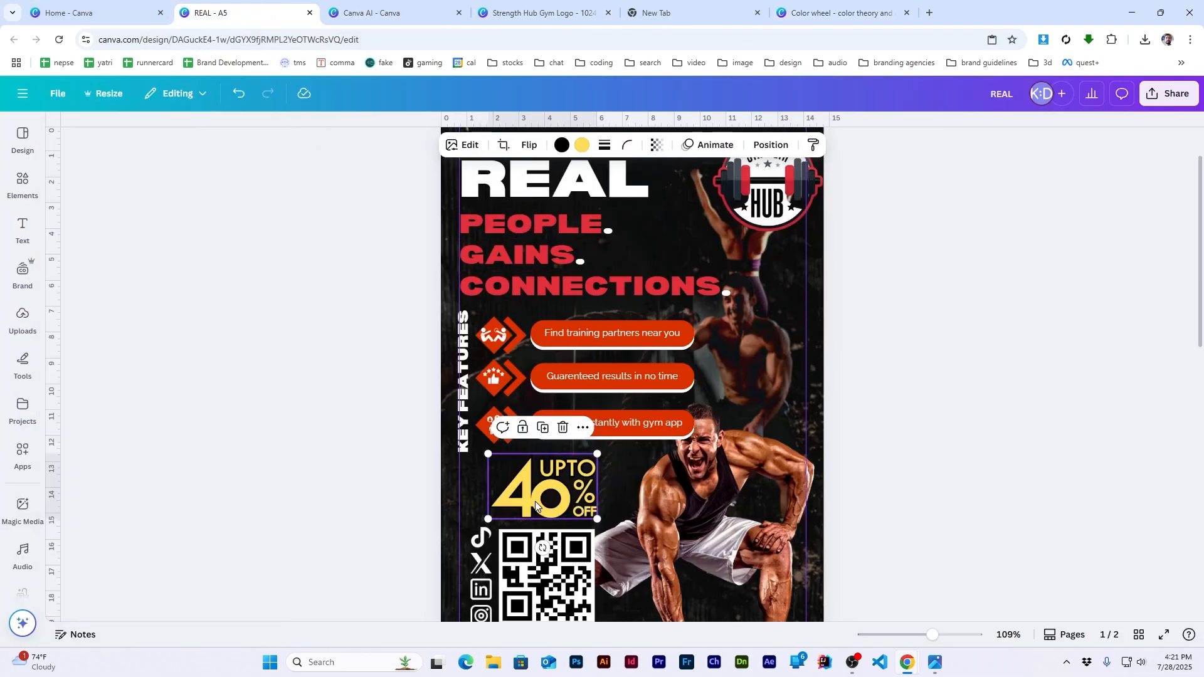
left_click(581, 145)
left_click(138, 164)
key("ctrl+v")
left_click(68, 222)
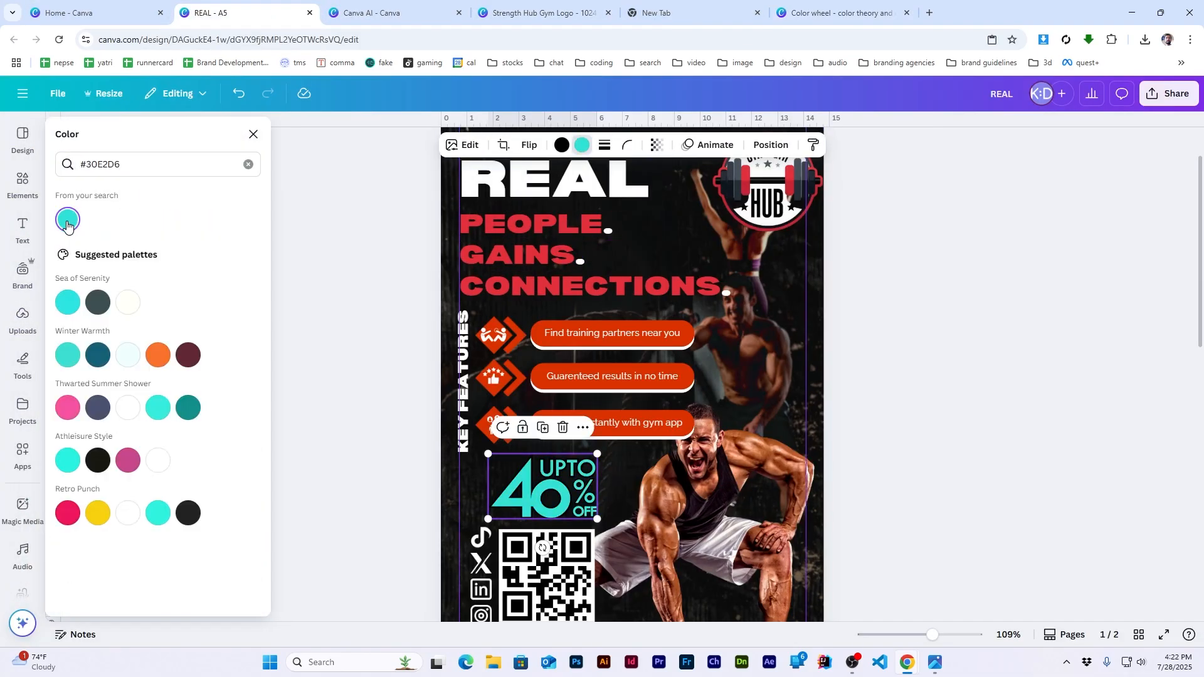
left_click(995, 371)
scroll(995, 371, "down", 2)
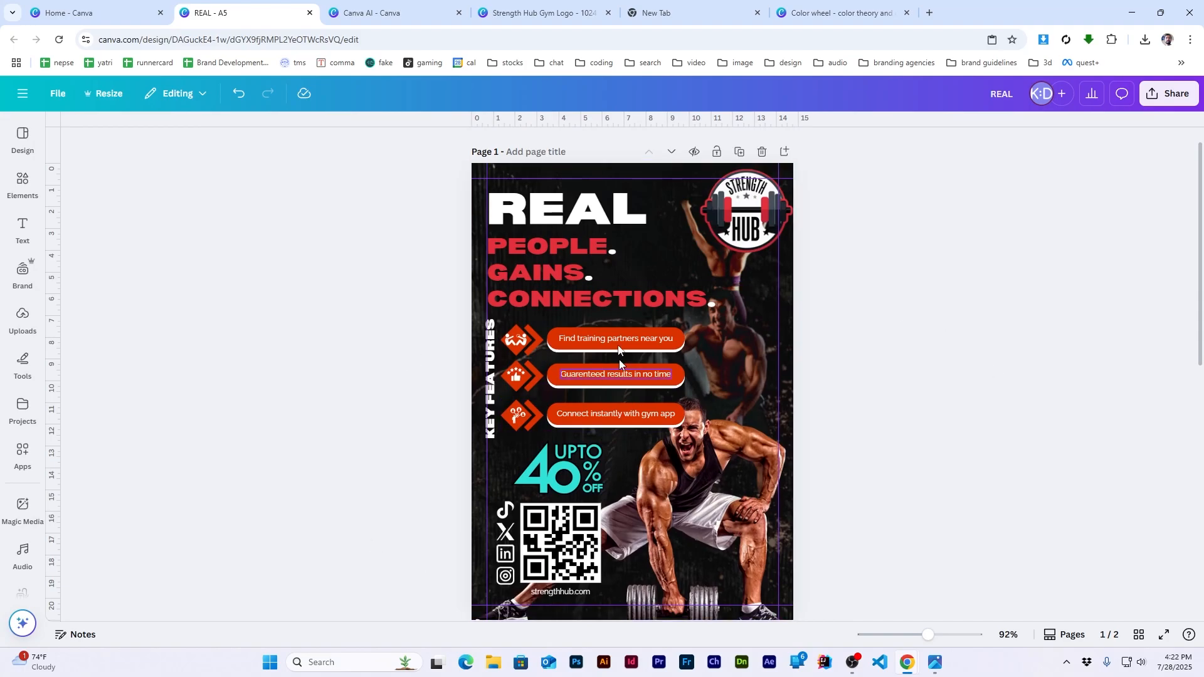
Step: Recolor the black outline of the "Upto 40% off" graphic to the off-white shade from the Sea of Serenity palette
left_click(832, 12)
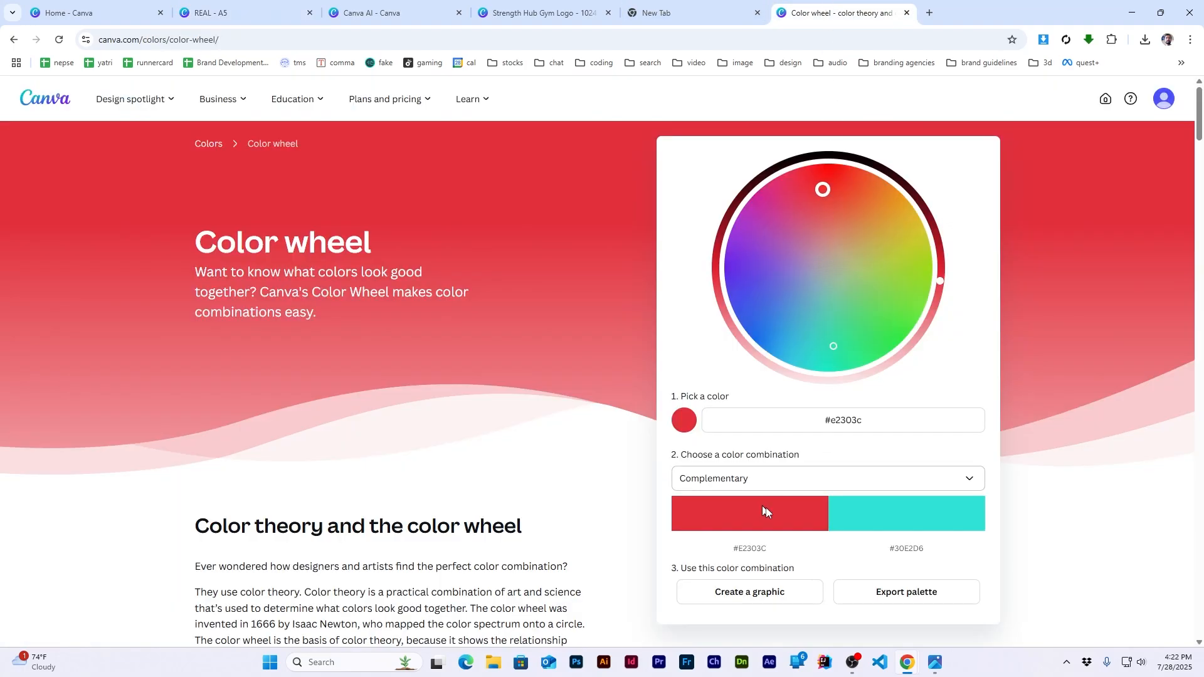
left_click(244, 13)
scroll(627, 495, "up", 2)
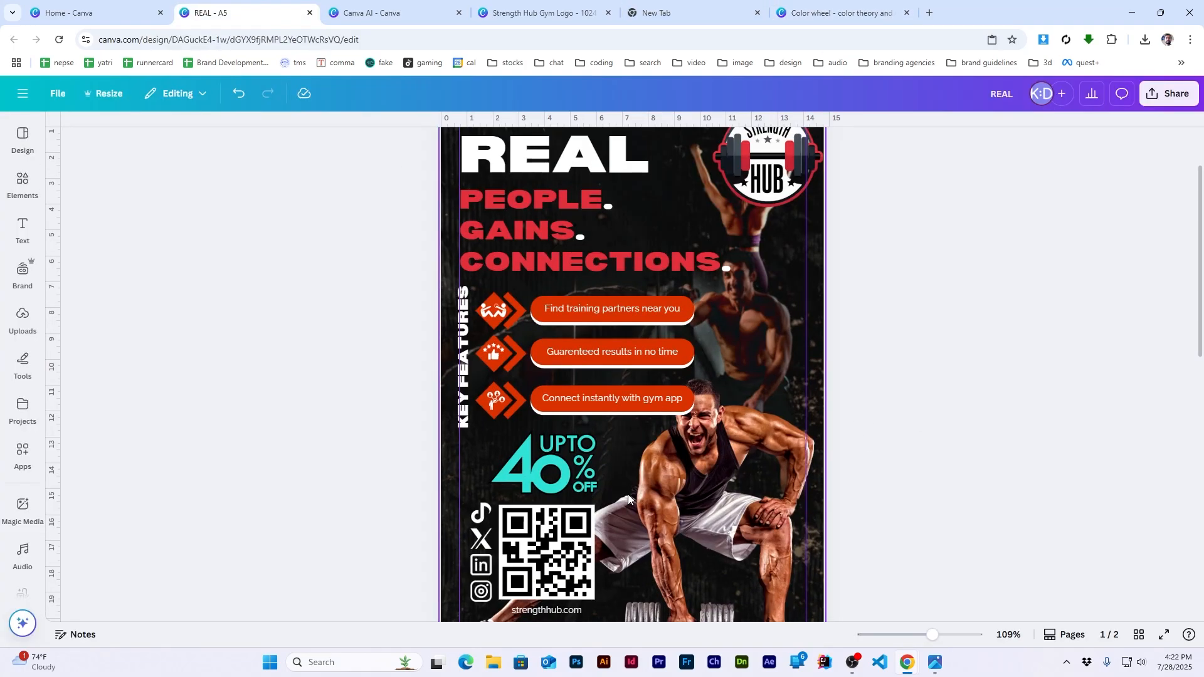
scroll(628, 494, "down", 2)
left_click(543, 401)
left_click(562, 145)
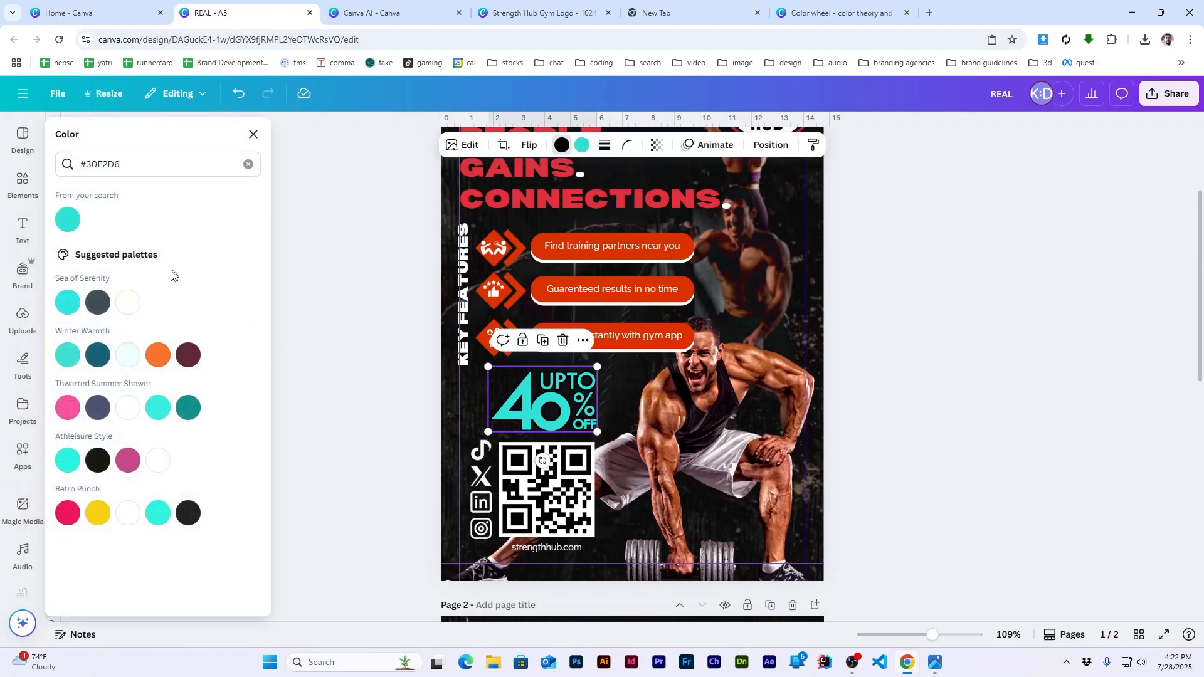
left_click(127, 302)
left_click(1011, 345)
scroll(969, 434, "down", 1)
scroll(968, 434, "up", 3)
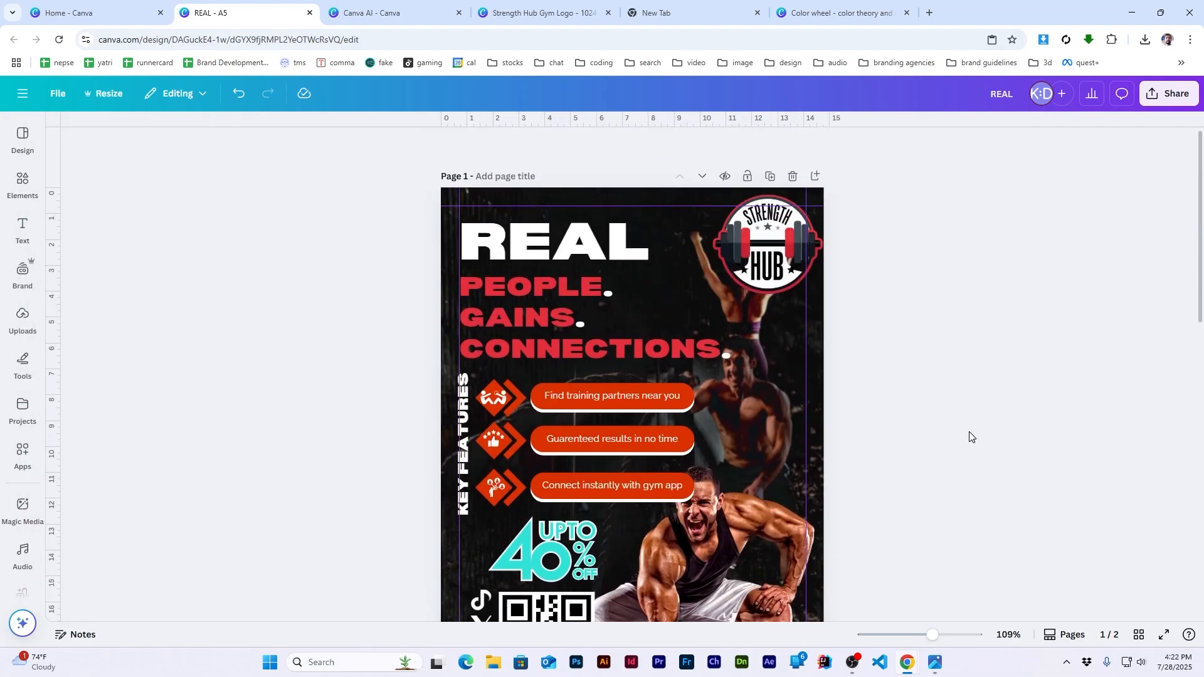
scroll(968, 434, "down", 4)
scroll(508, 388, "up", 2)
left_click(507, 384)
left_click(985, 330)
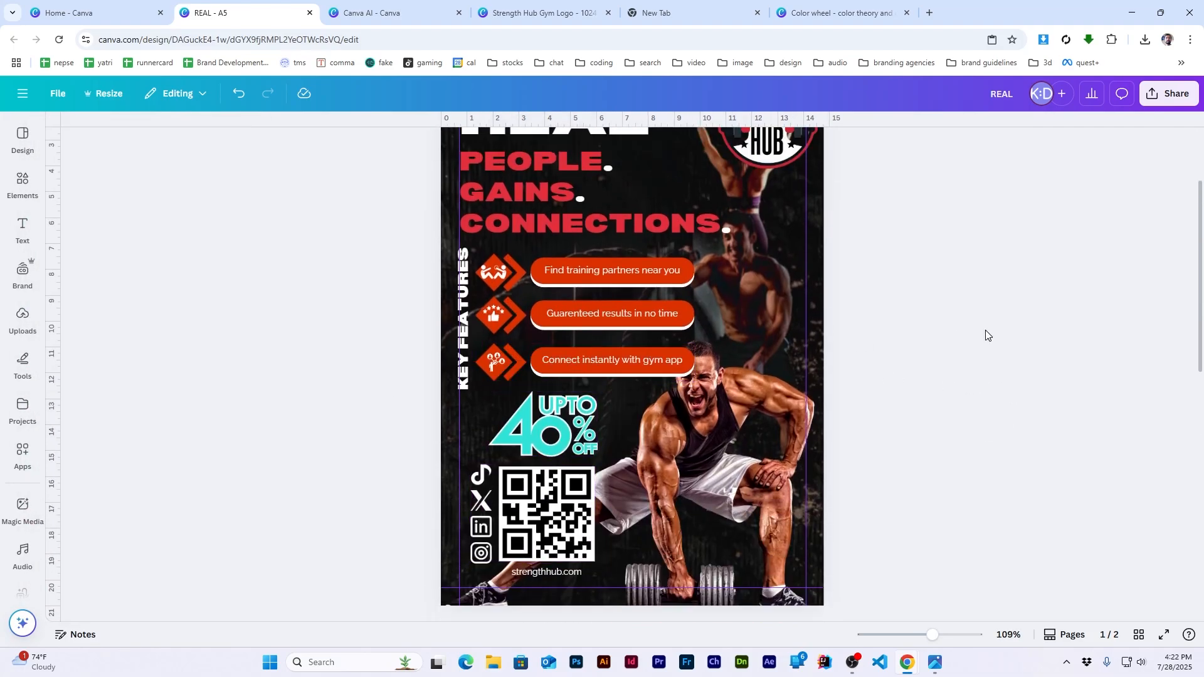
scroll(985, 330, "up", 1)
scroll(985, 329, "down", 2)
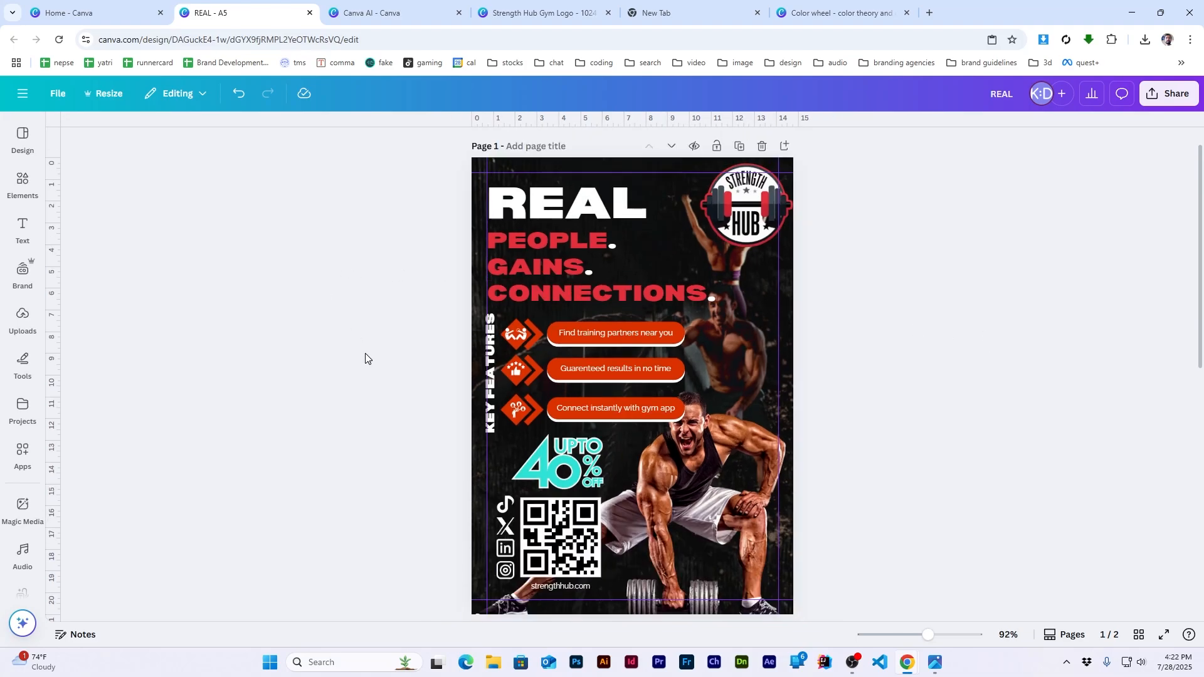
Step: Download only page 1 of the flyer as a PNG at size 1
left_click(58, 94)
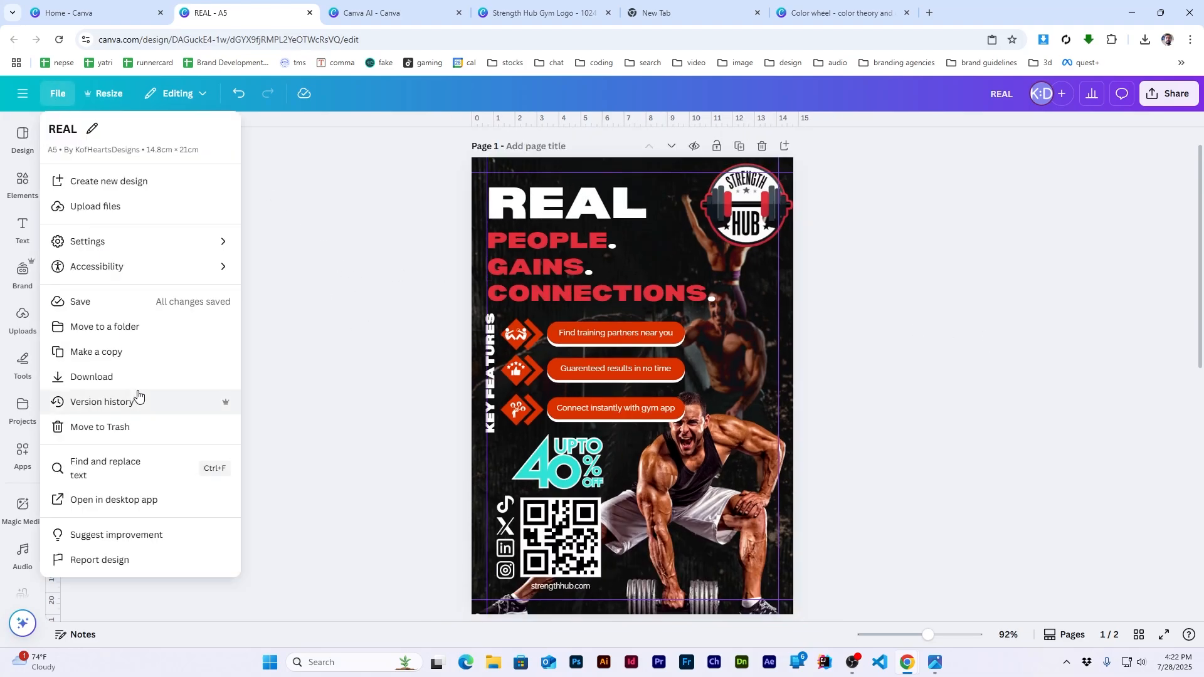
left_click(124, 378)
left_click(1174, 356)
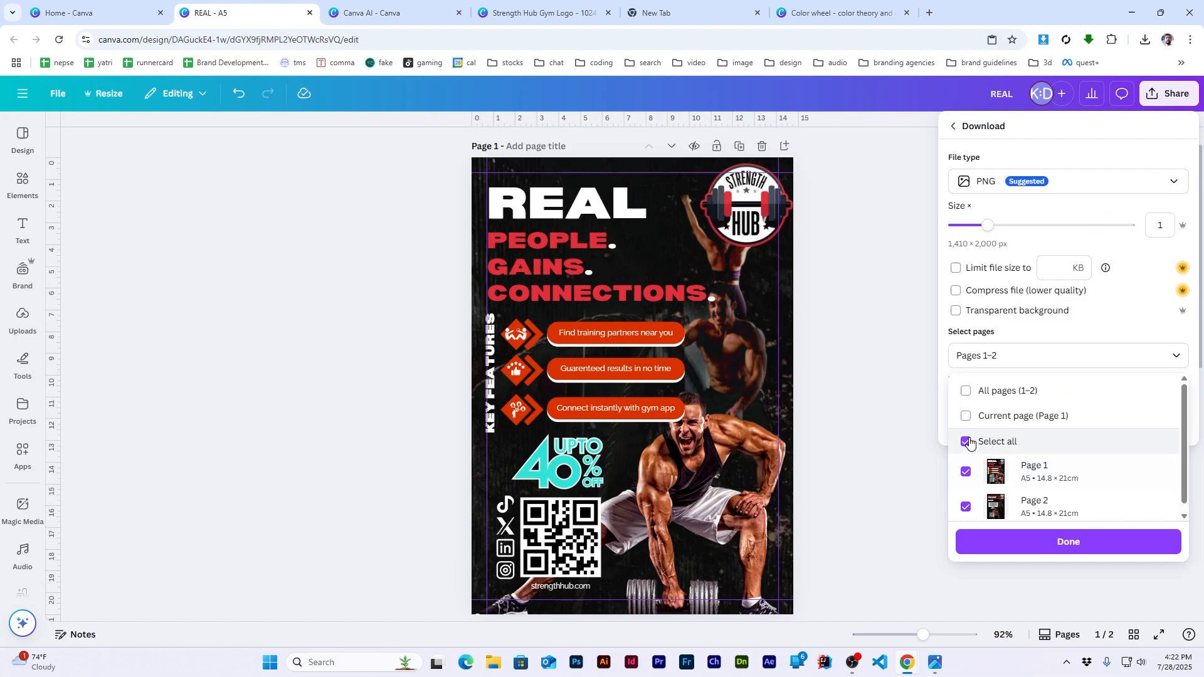
left_click(966, 472)
left_click(1084, 543)
left_click(1068, 421)
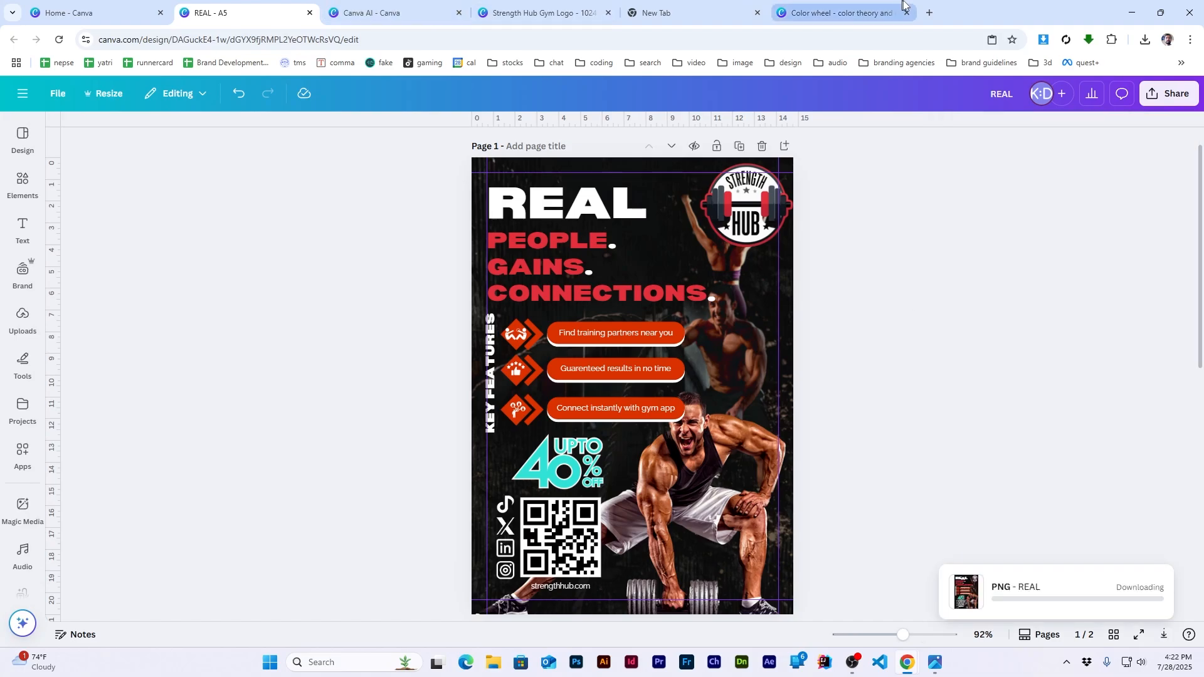
Step: Open ChatGPT in a new browser tab and attach the downloaded flyer image from the Downloads folder
left_click(933, 13)
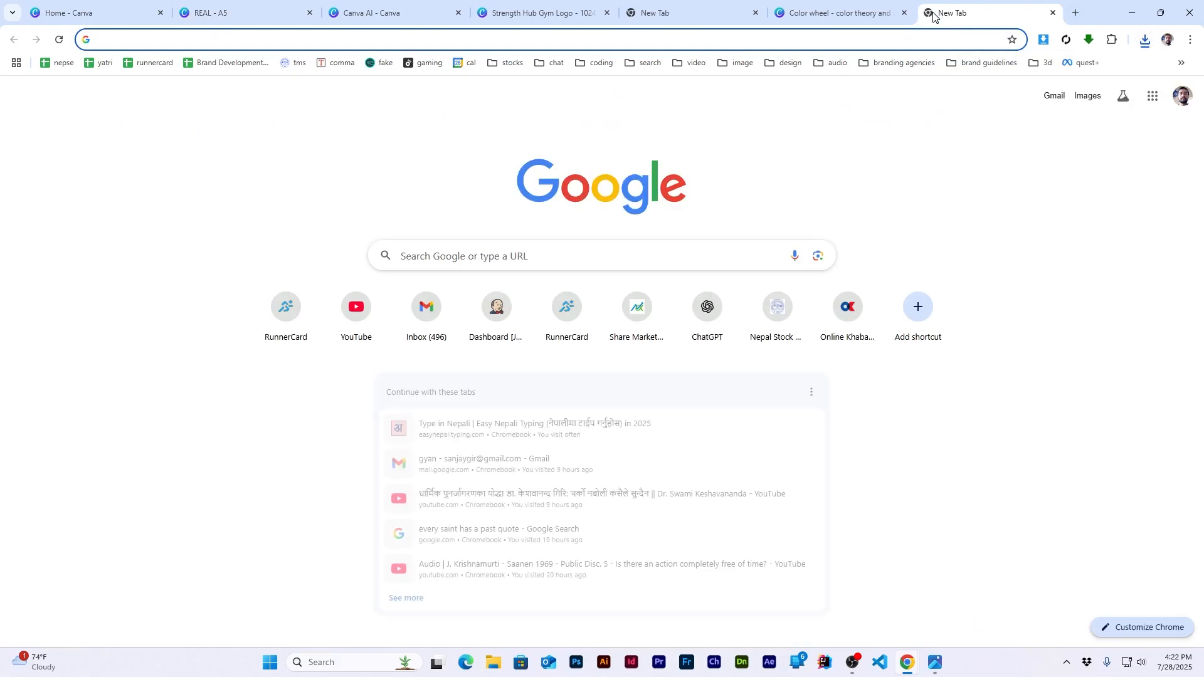
type("chat.openai.com")
key("Return")
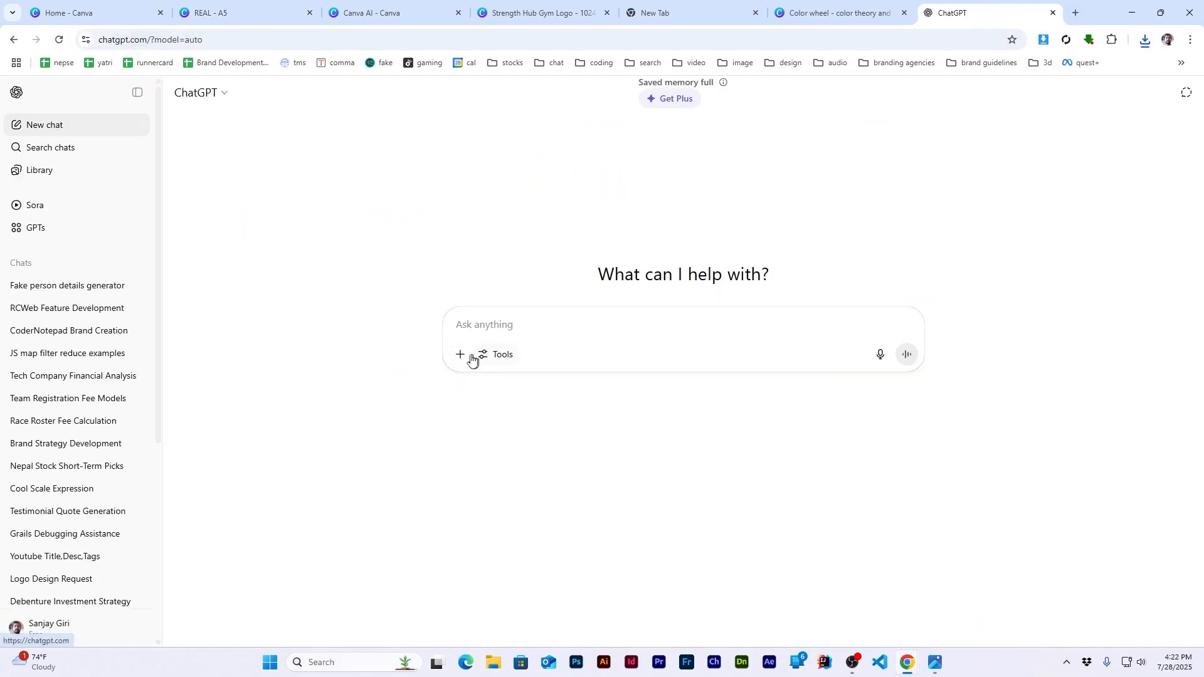
left_click(462, 355)
left_click(488, 384)
left_click(370, 271)
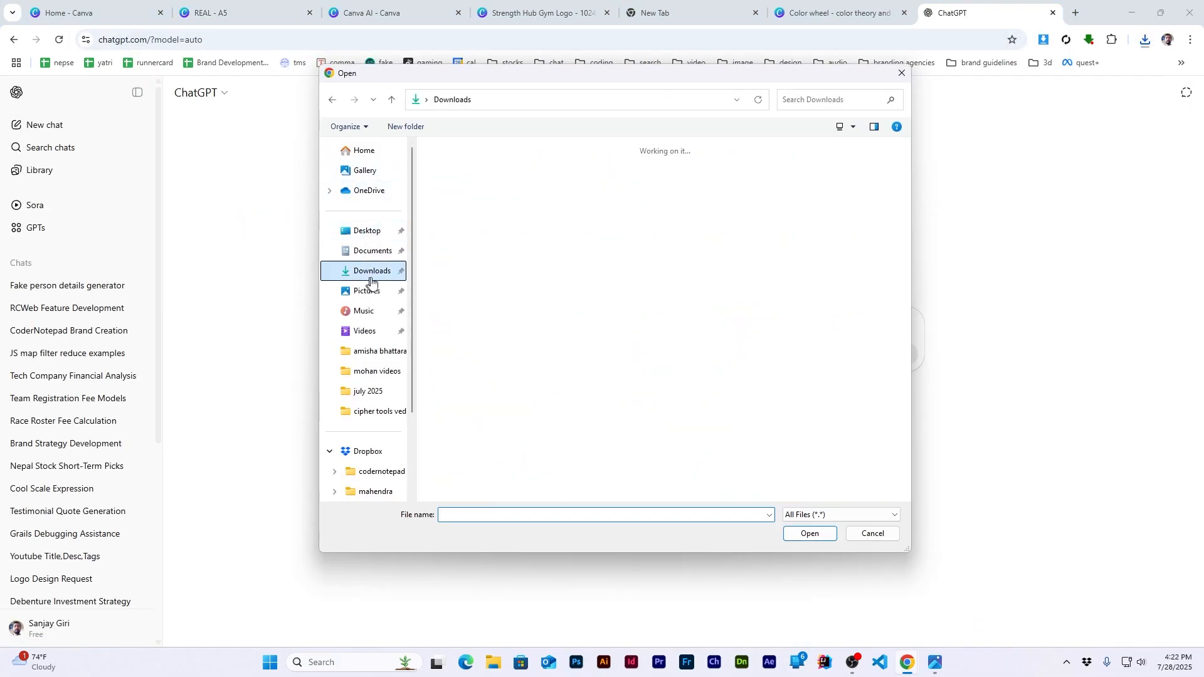
left_click(449, 182)
double_click(449, 182)
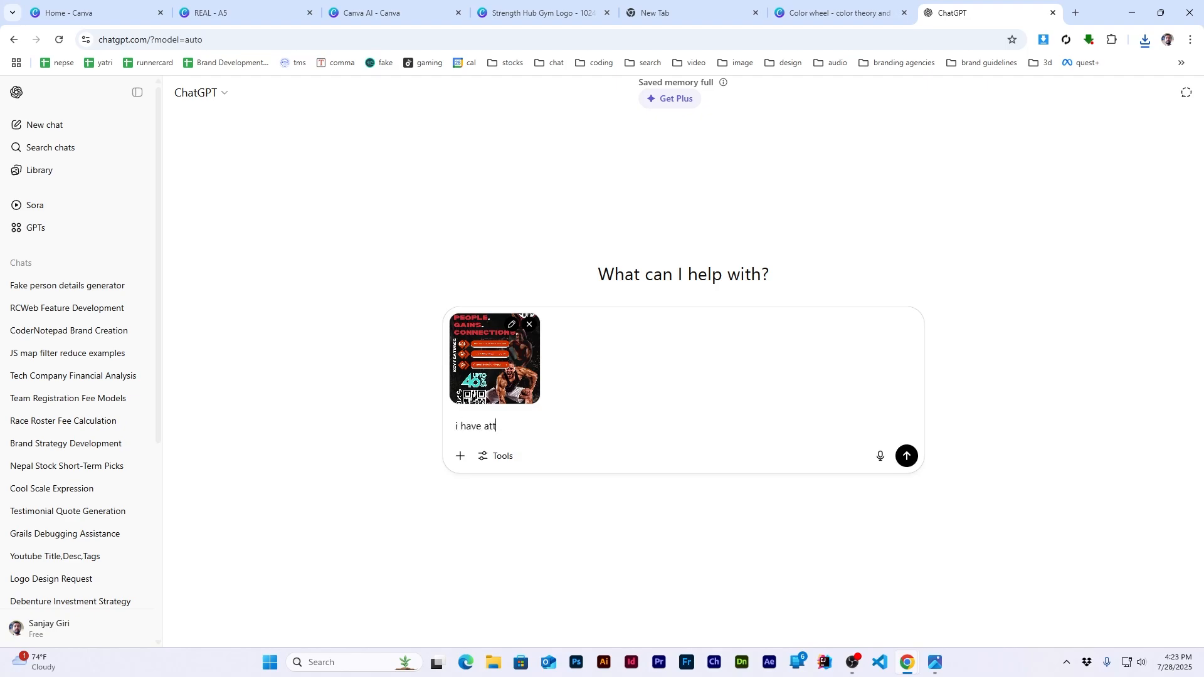
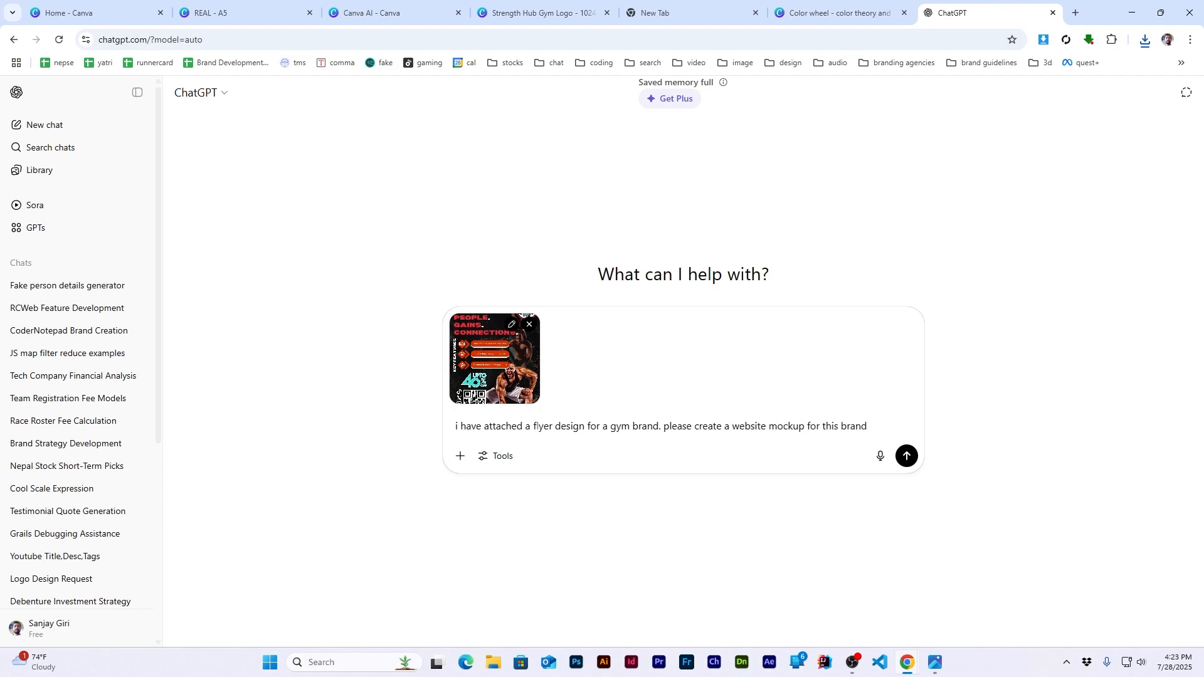
Step: Ask ChatGPT to create a website mockup for the gym brand, with looks consistent with the attached flyer design
type("looks should be consistent.")
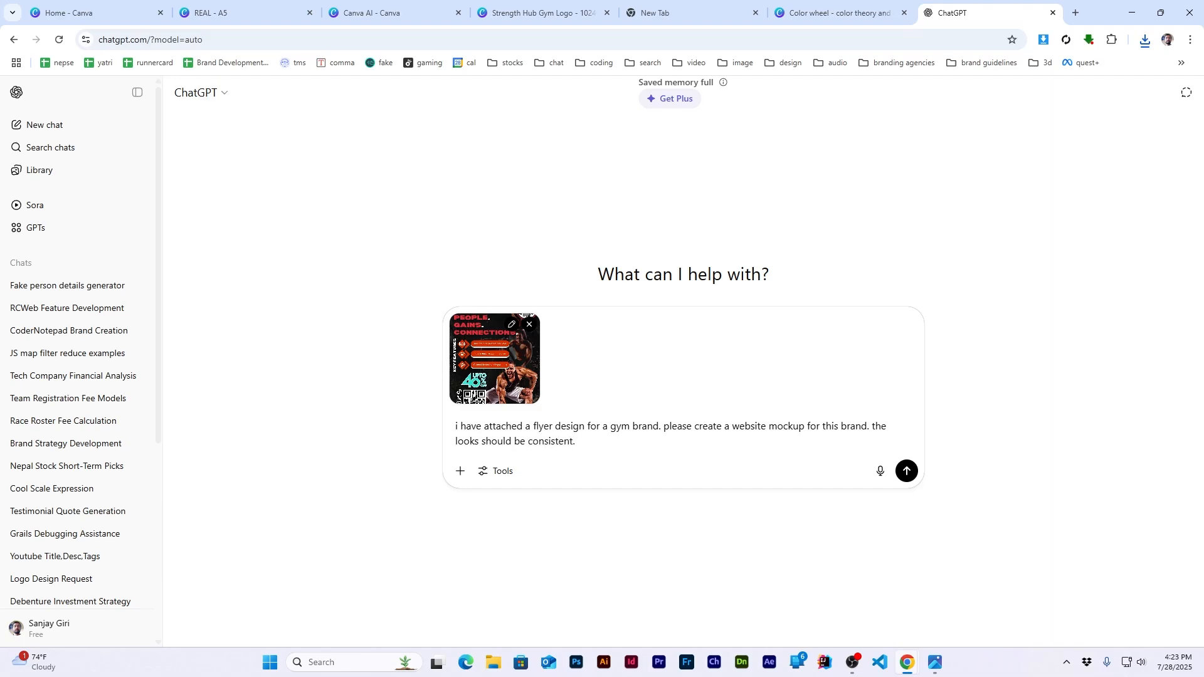
left_click(504, 473)
left_click(519, 499)
left_click(906, 475)
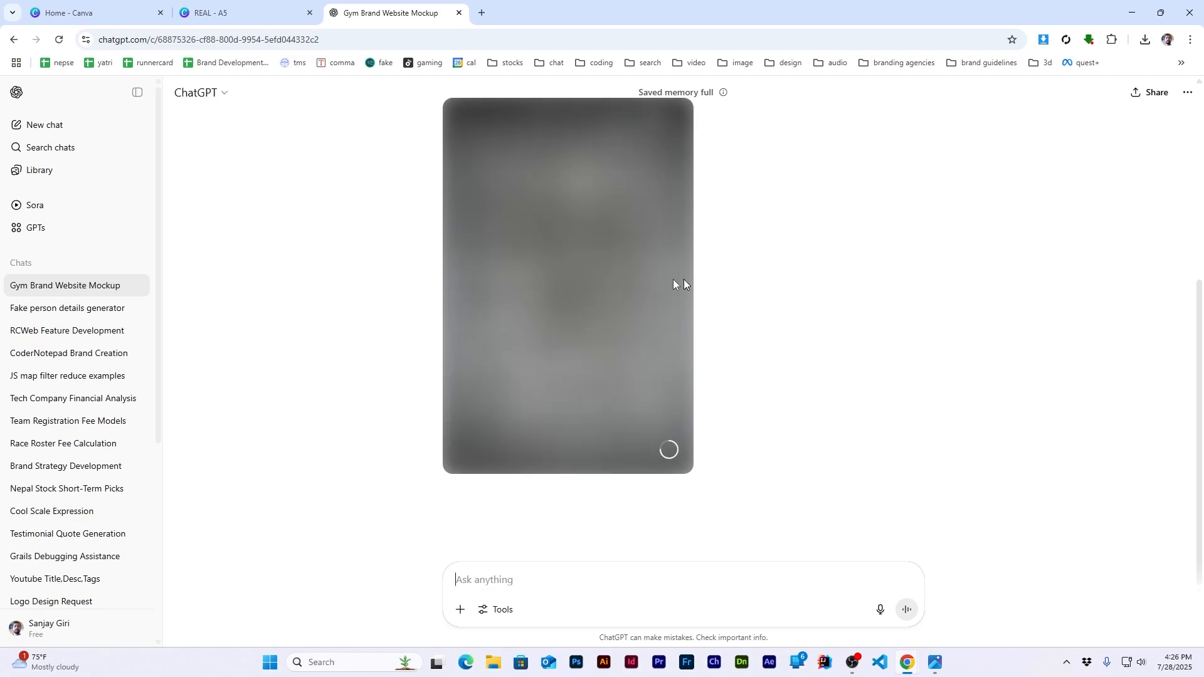
Step: Switch to the Canva flyer's page 2, search the elements for "laptop mockup" and browse the results in the Mockups category
key("ctrl+shift+Tab")
scroll(642, 471, "down", 10)
scroll(642, 468, "up", 2)
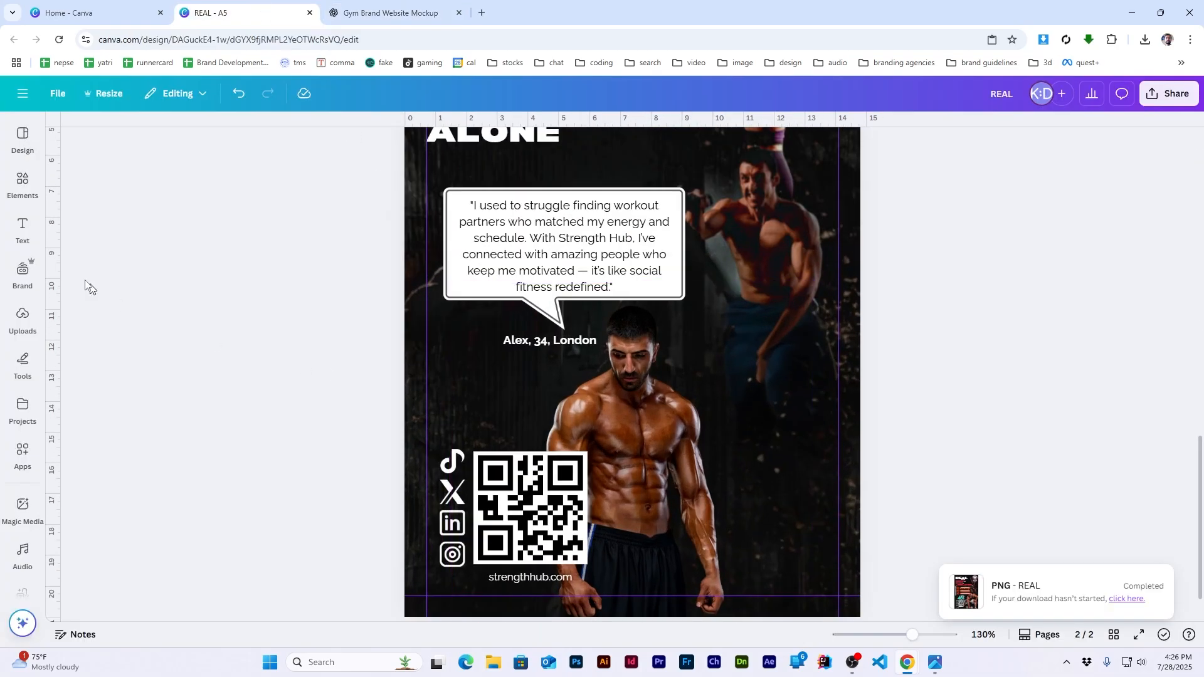
left_click(22, 184)
triple_click(141, 139)
type("laptop mockup")
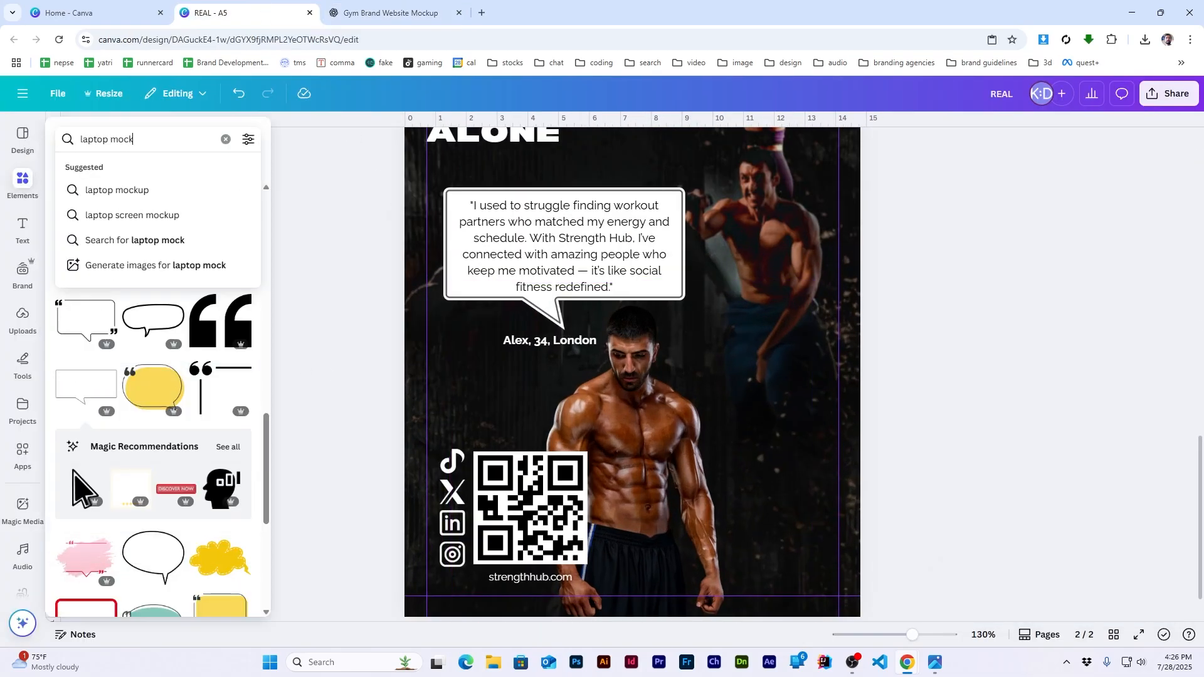
key("Return")
left_click(254, 170)
left_click(193, 173)
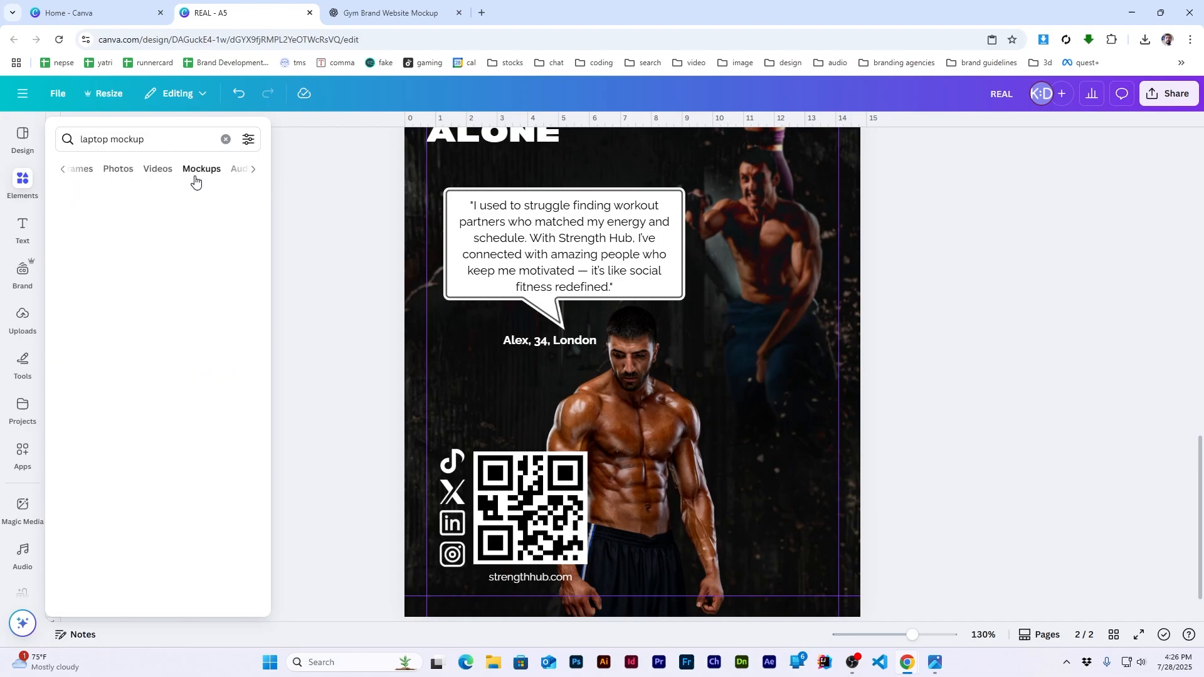
left_click(188, 346)
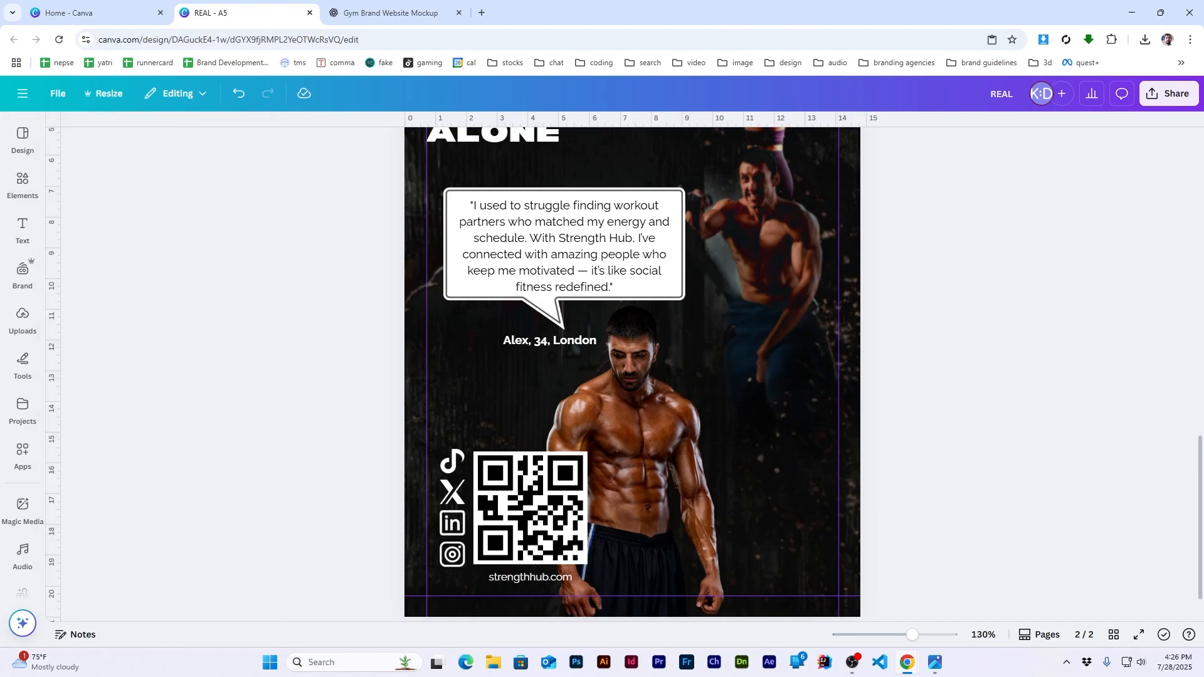
left_click(23, 181)
scroll(141, 362, "down", 15)
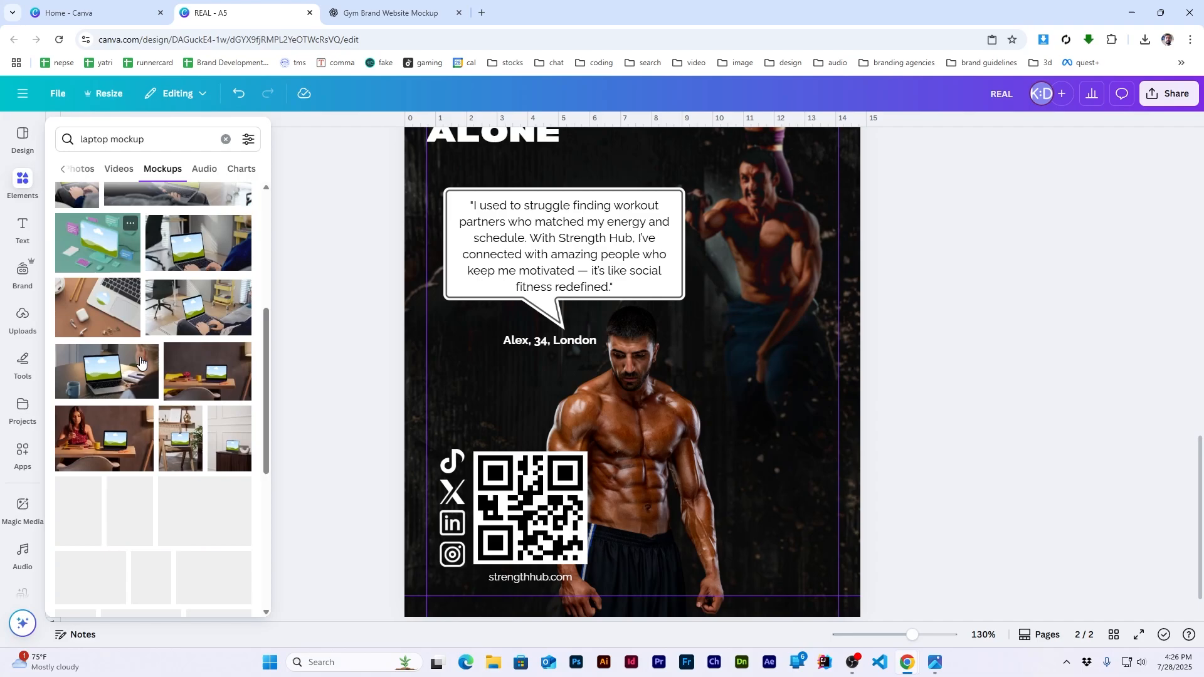
scroll(139, 363, "down", 3)
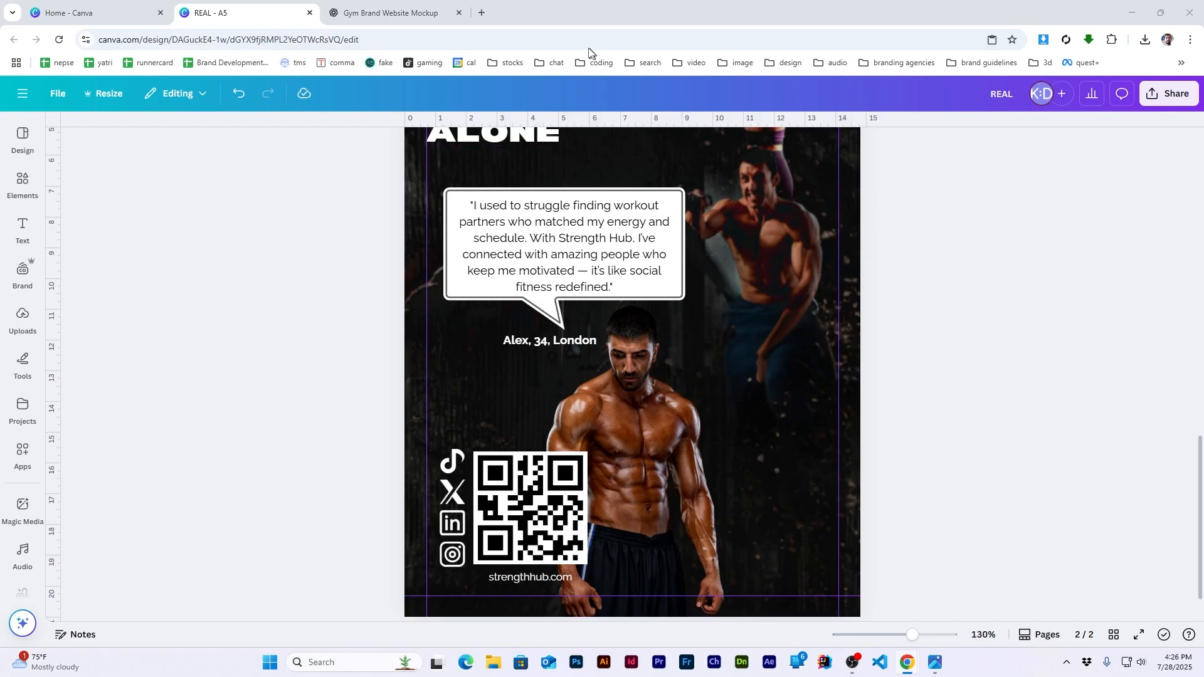
Step: Download the generated website mockup image from ChatGPT and return to the flyer in Canva
key("ctrl+Tab")
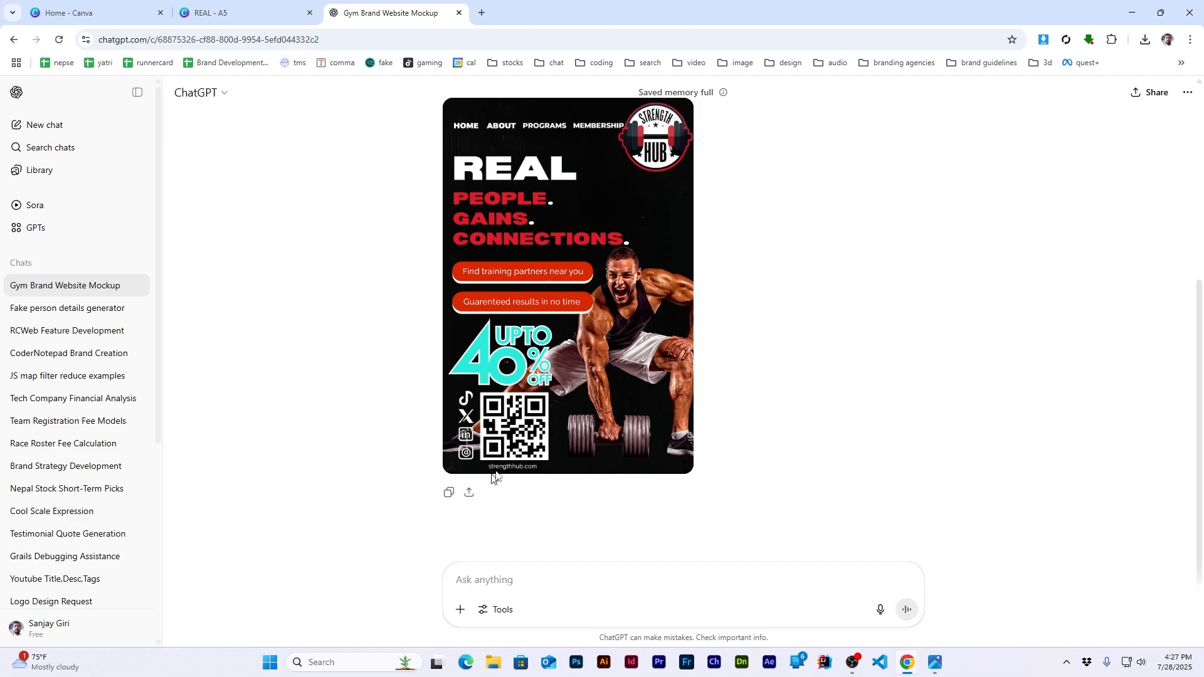
left_click(509, 459)
key("ctrl+shift+Tab")
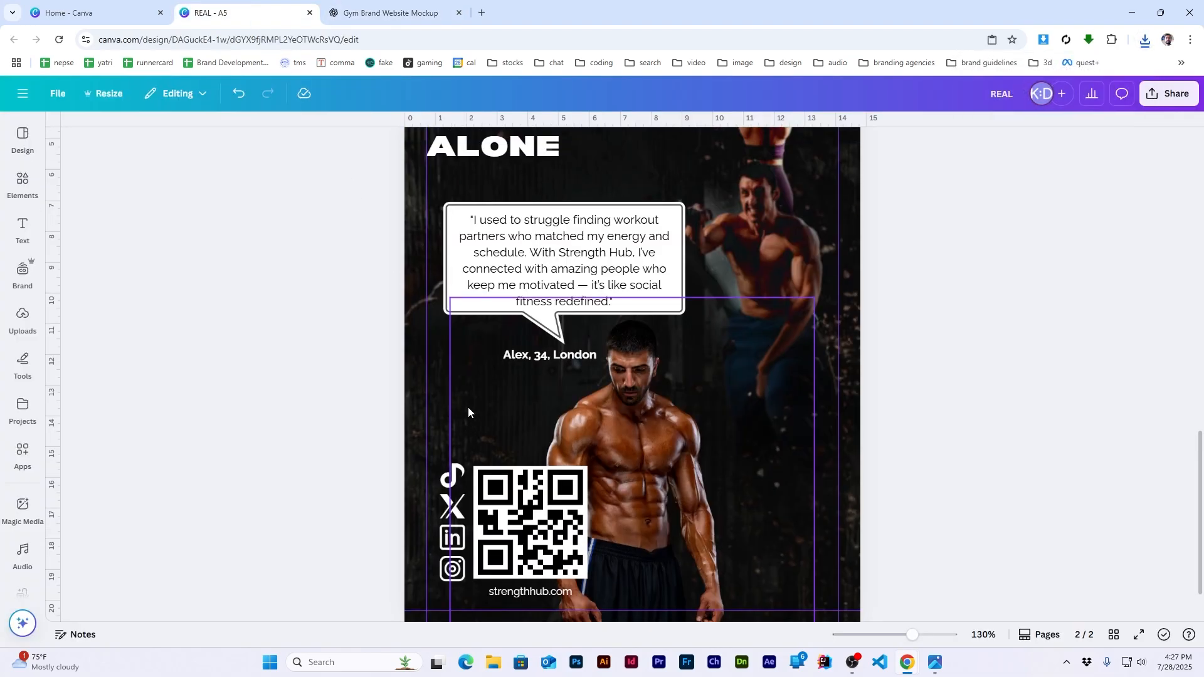
Step: Insert the front-facing open laptop mockup from the Computers mockup category onto page 2
scroll(25, 470, "down", 5)
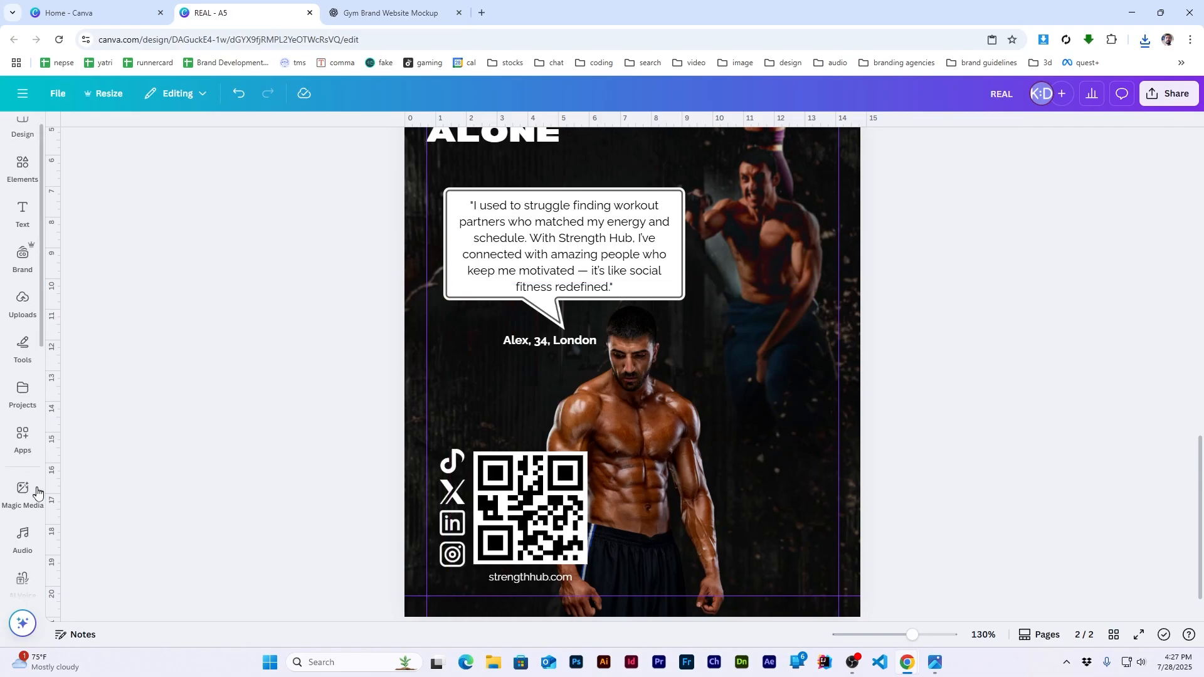
left_click(22, 311)
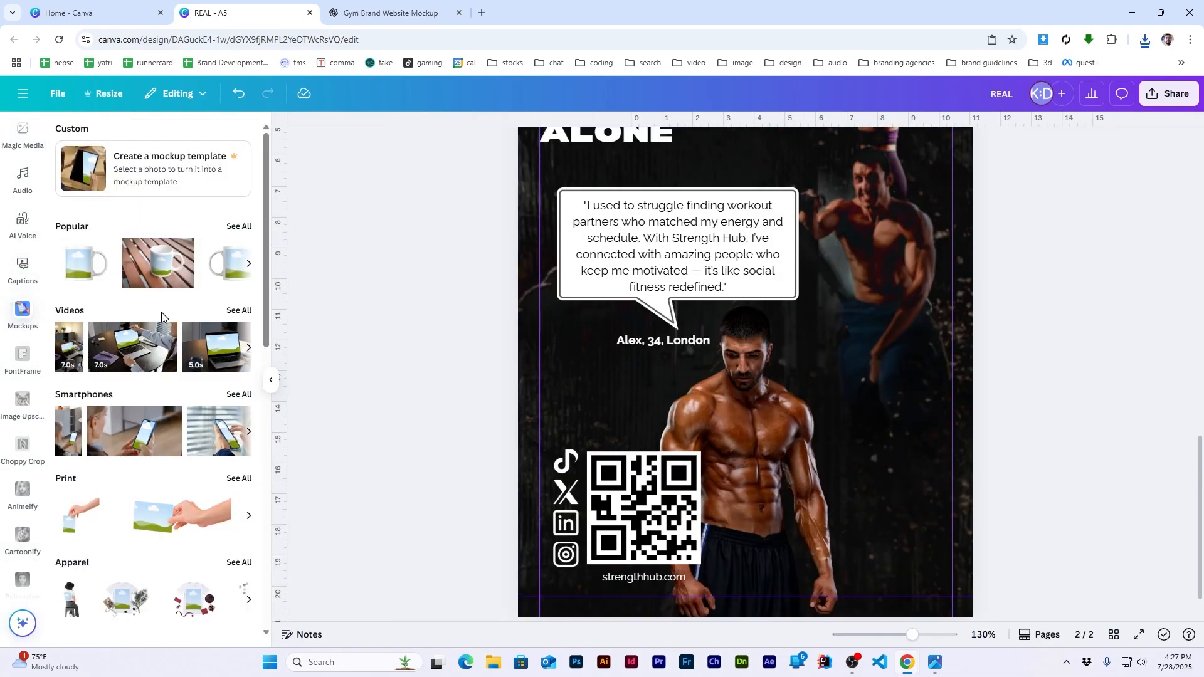
scroll(182, 330, "down", 4)
left_click(232, 397)
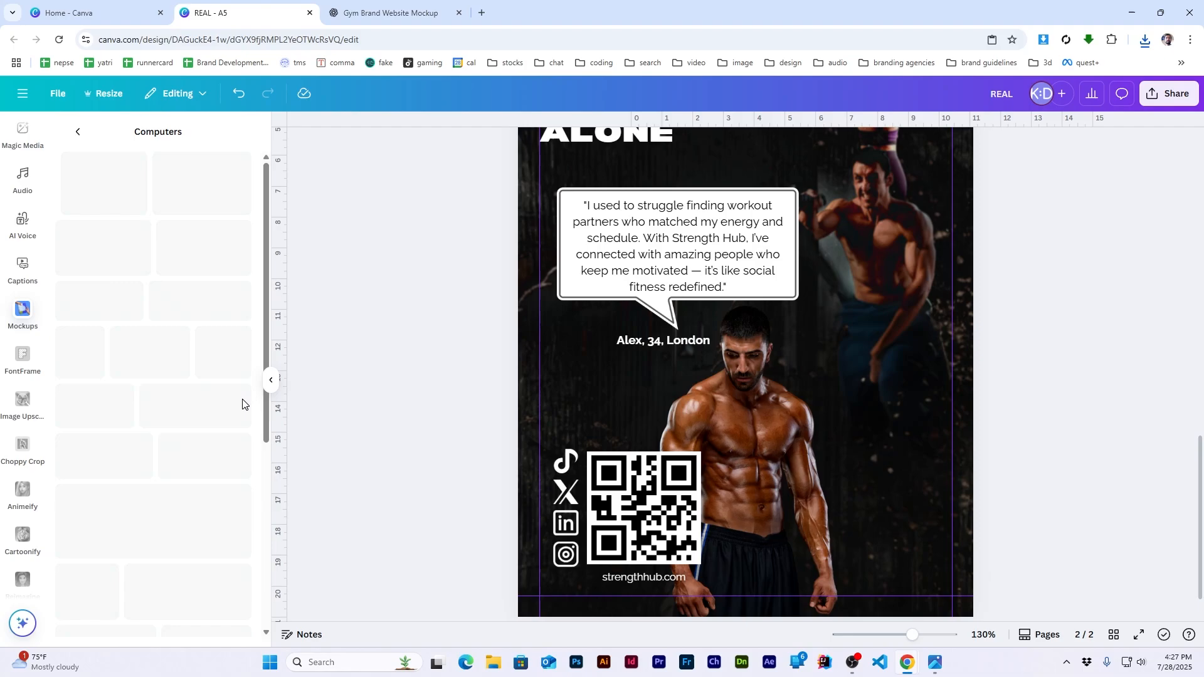
scroll(201, 376, "down", 5)
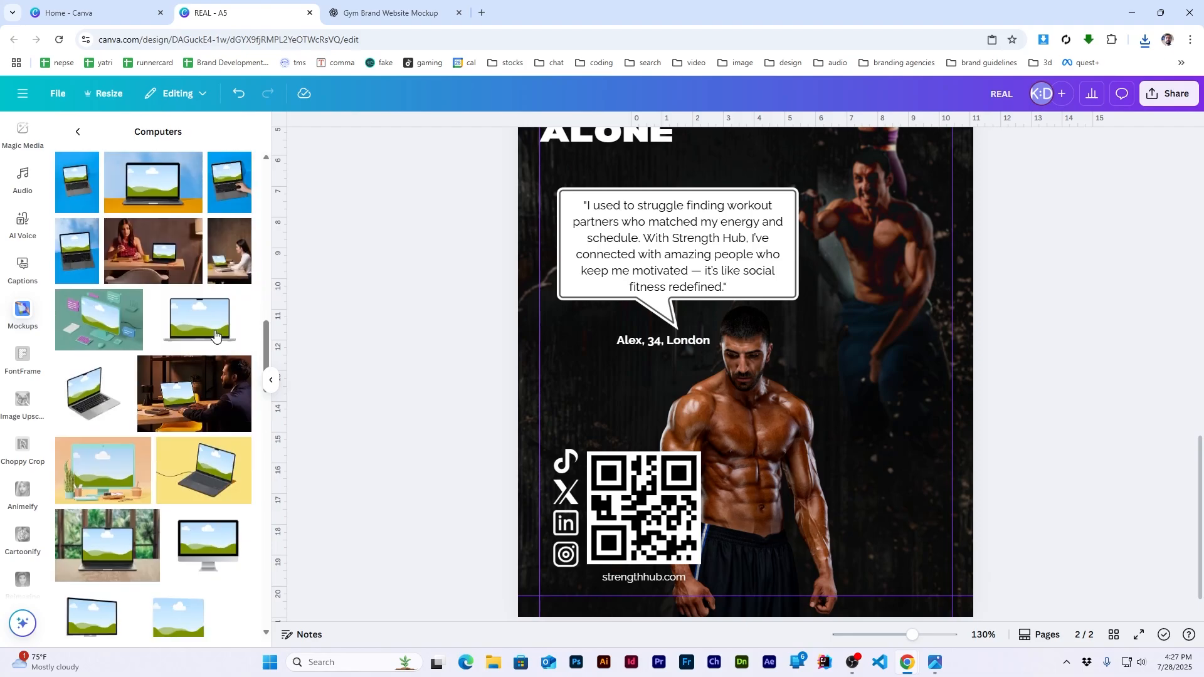
left_click(199, 320)
Step: Move the laptop mockup beside the QR code and enlarge it to fill the page's lower-right area
left_click_drag(783, 309, 829, 518)
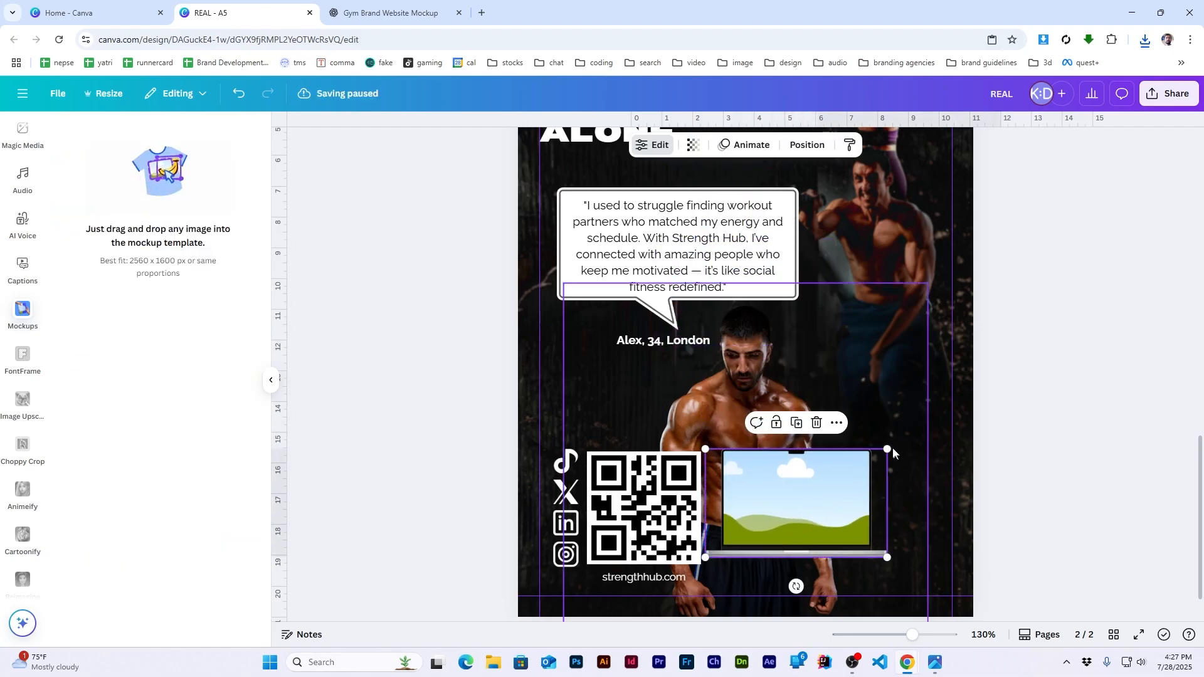
left_click_drag(886, 449, 931, 422)
left_click_drag(847, 462, 866, 489)
left_click(439, 373)
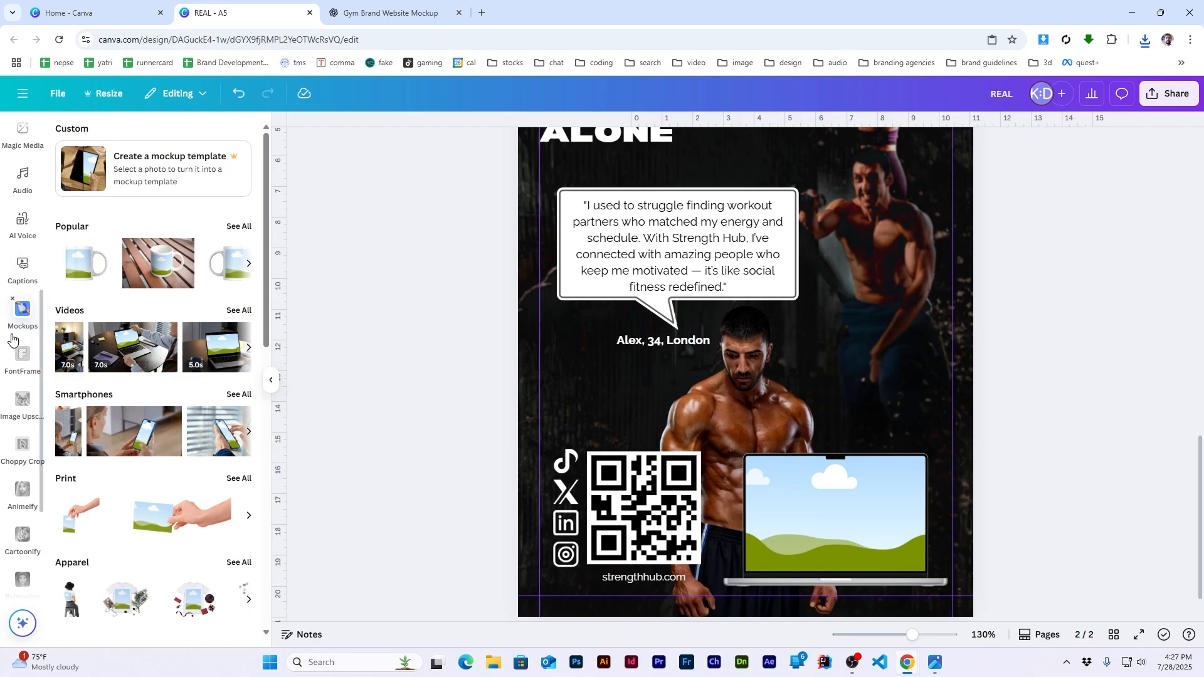
Step: Upload the newest ChatGPT website image from the Downloads folder and place it in the laptop mockup's screen
scroll(11, 339, "up", 5)
left_click(23, 317)
left_click(144, 164)
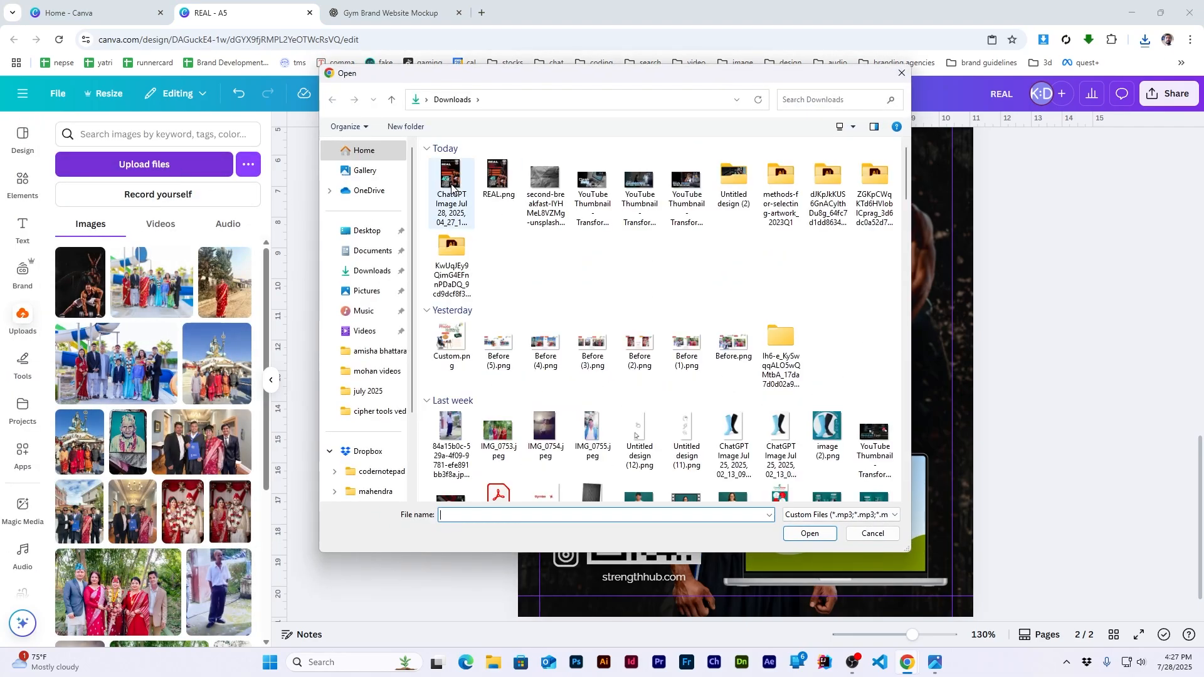
double_click(452, 184)
left_click_drag(80, 284, 954, 586)
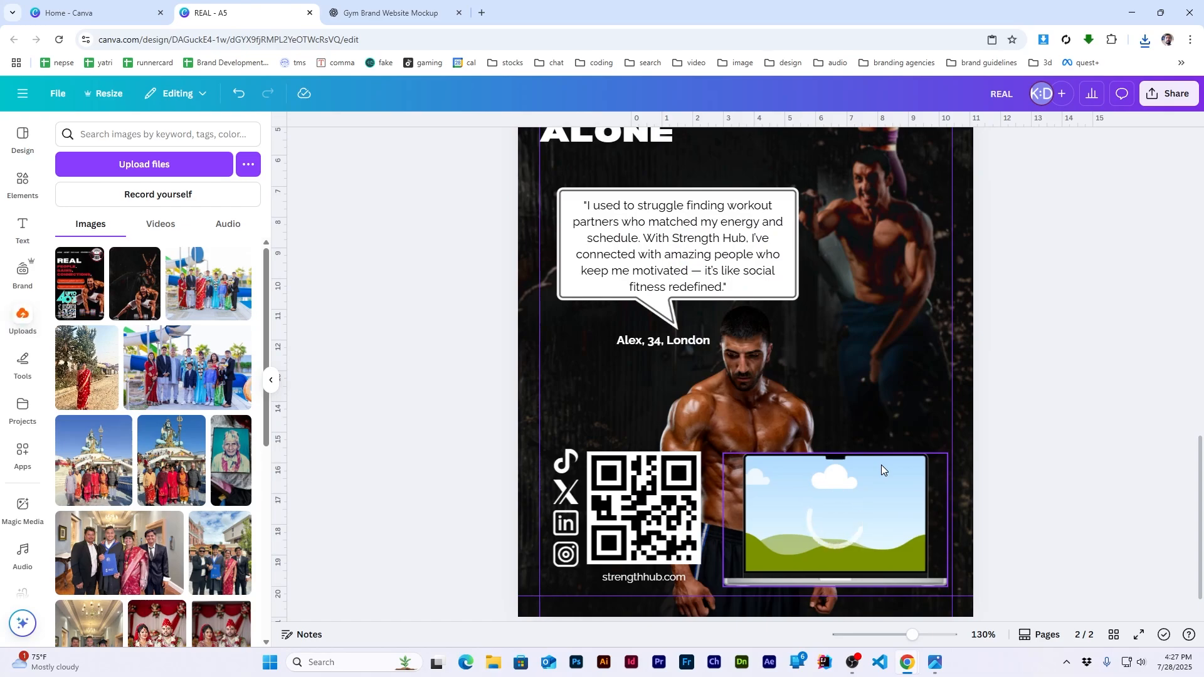
Step: Reposition the website image within the laptop screen to show its navigation and REAL headline, and apply the change
double_click(842, 505)
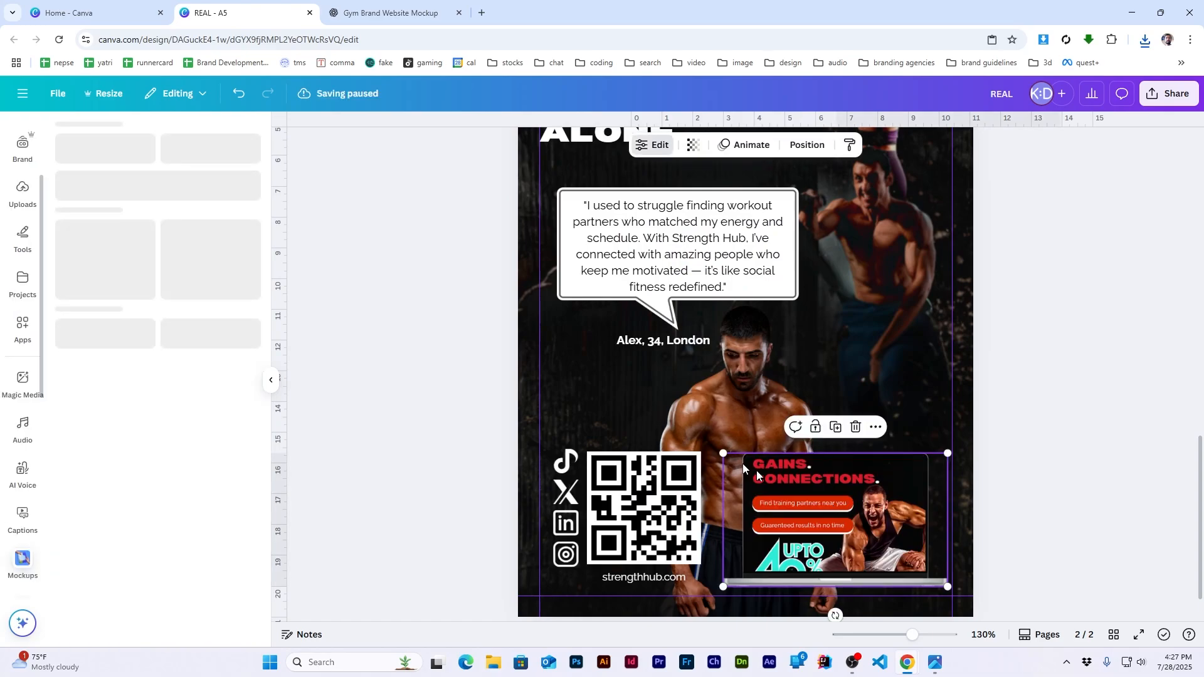
left_click_drag(154, 189, 153, 256)
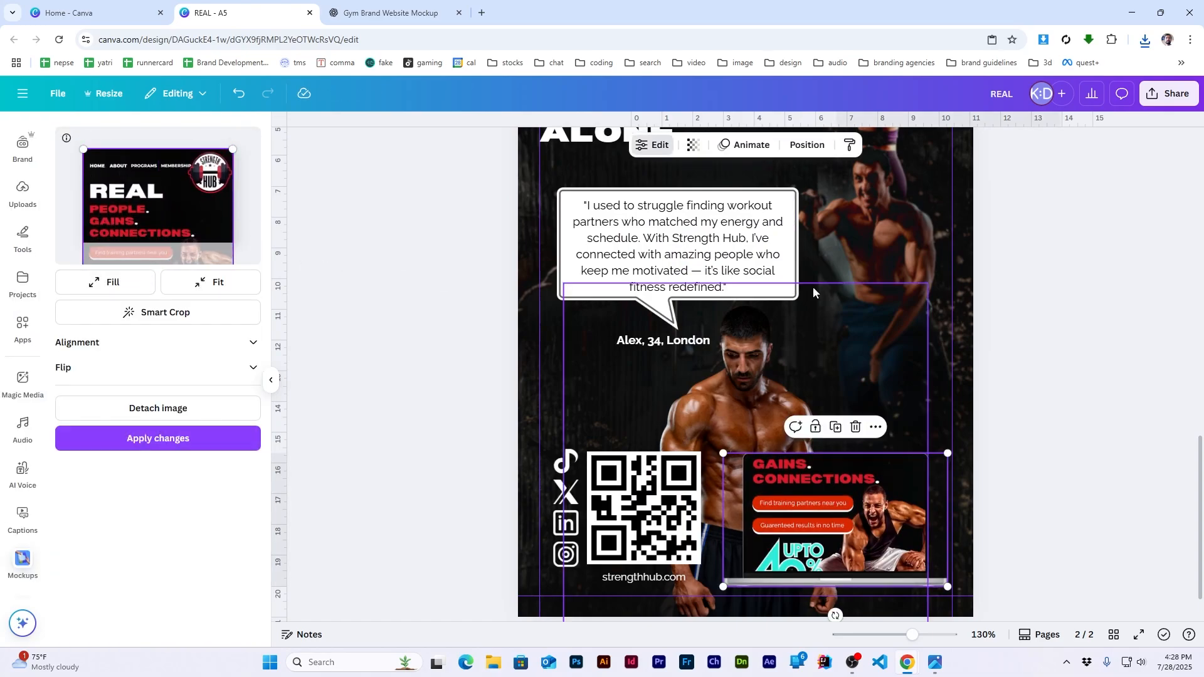
left_click(175, 444)
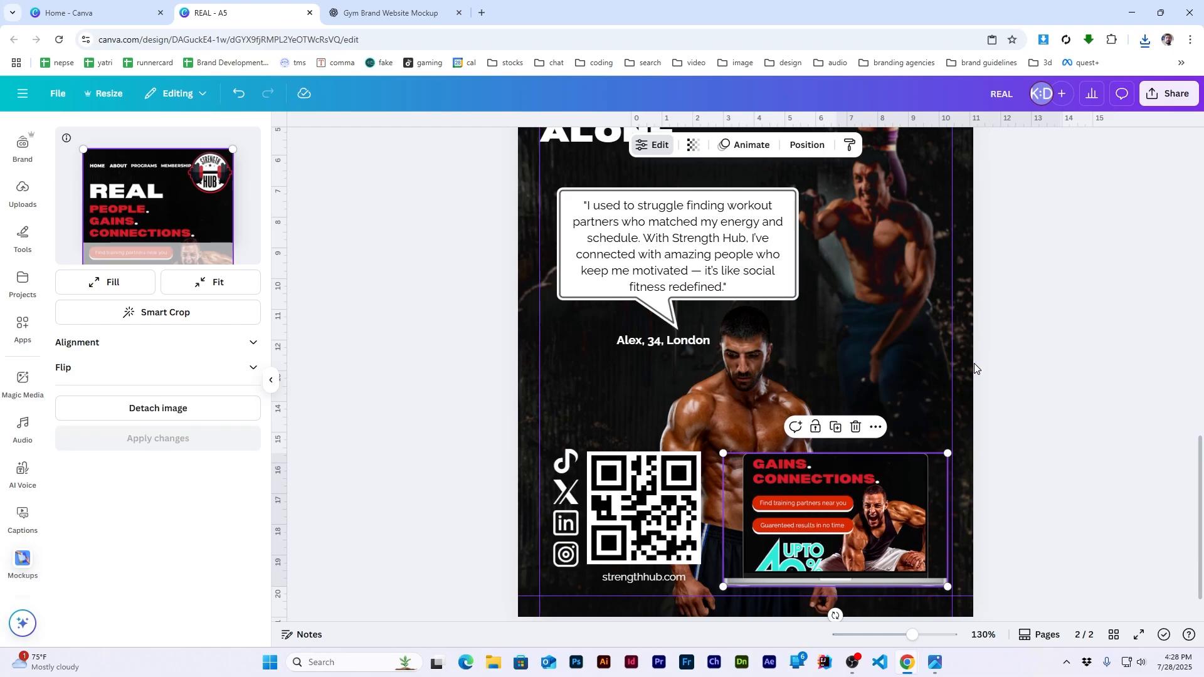
left_click(1069, 331)
left_click(271, 379)
scroll(987, 407, "down", 2, "ctrl")
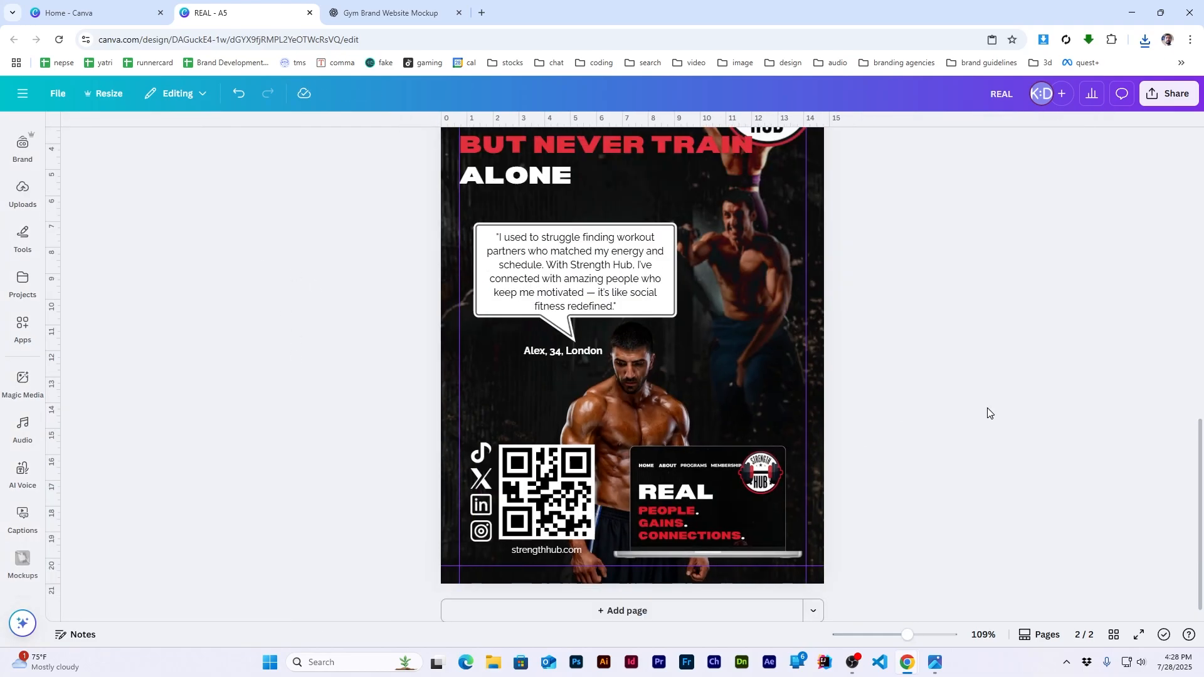
scroll(798, 395, "up", 2)
scroll(798, 395, "down", 2)
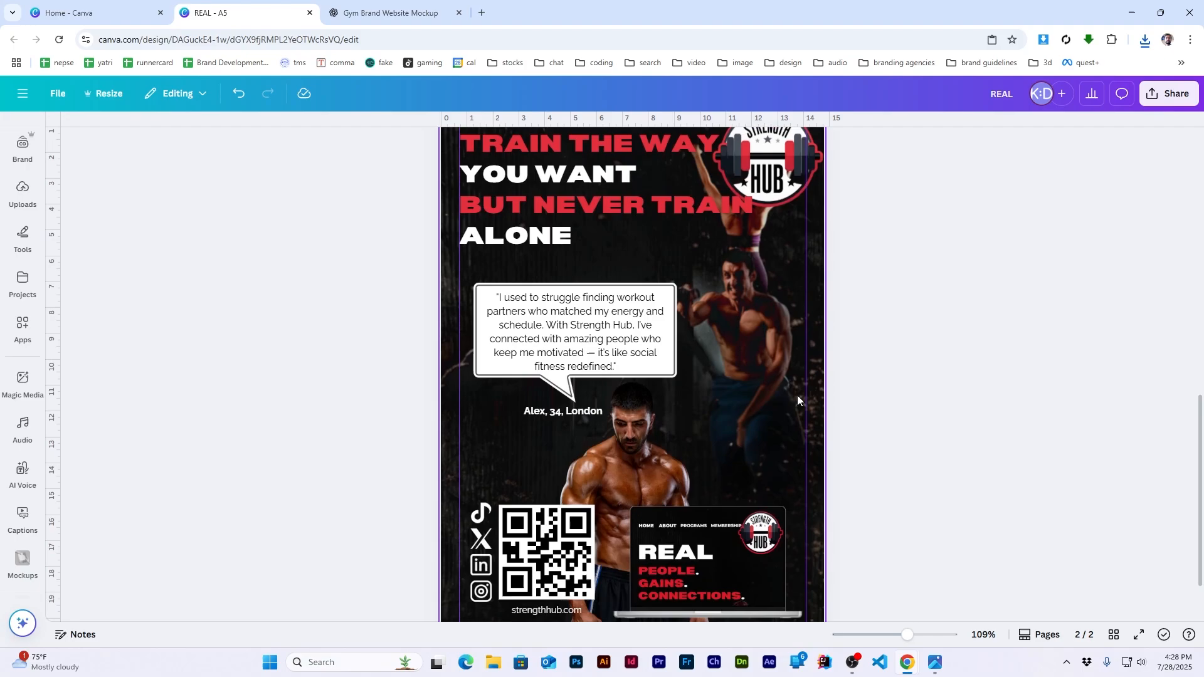
left_click(712, 483)
left_click(539, 144)
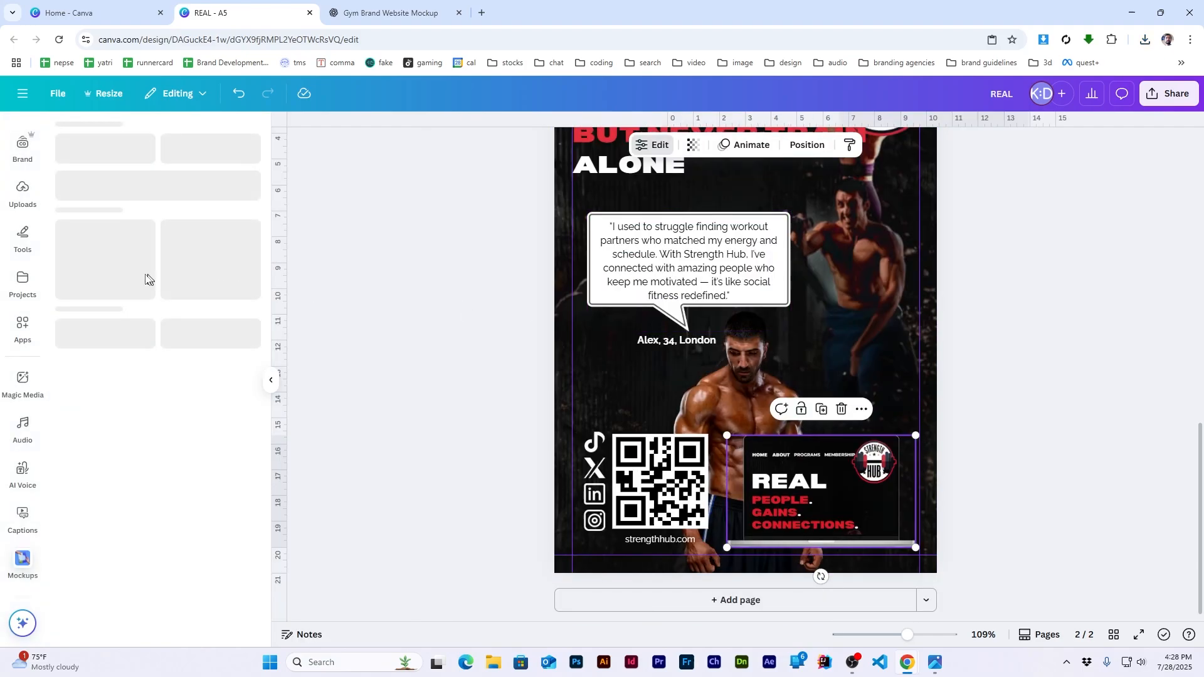
left_click(352, 257)
left_click(267, 384)
scroll(750, 324, "down", 3)
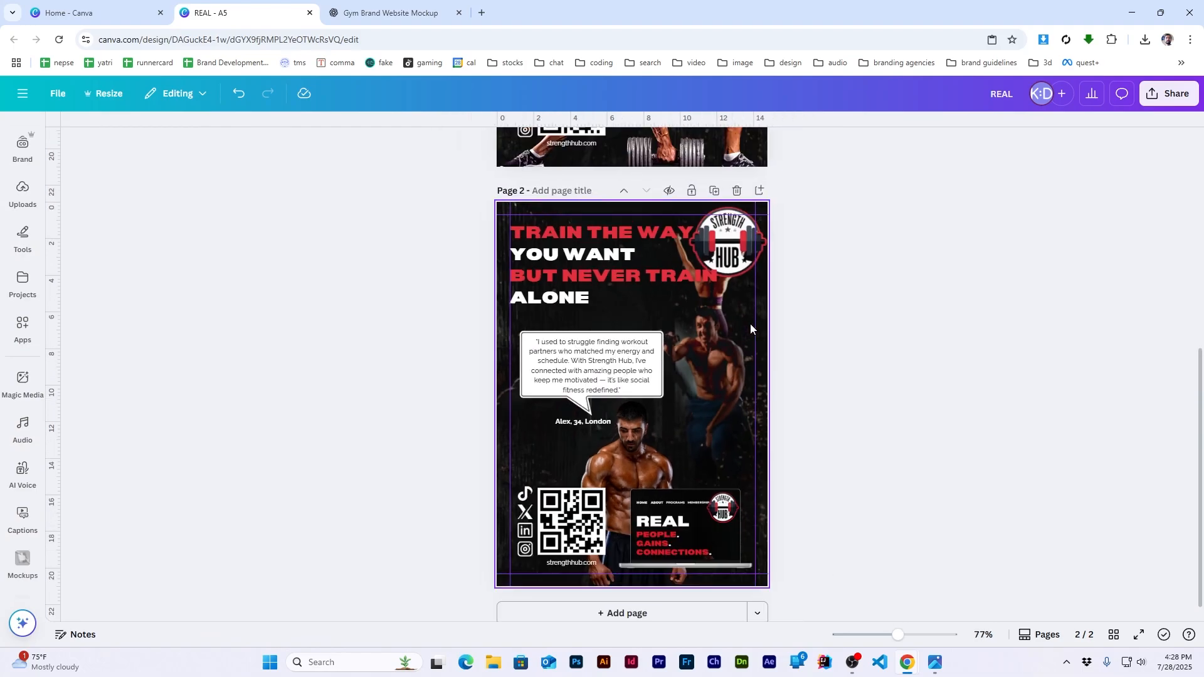
Step: Copy the "UPTO 40% OFF" graphic from page 1 to page 2 and move it toward the page's right side
scroll(750, 324, "up", 3)
left_click(588, 209)
key("ctrl+c")
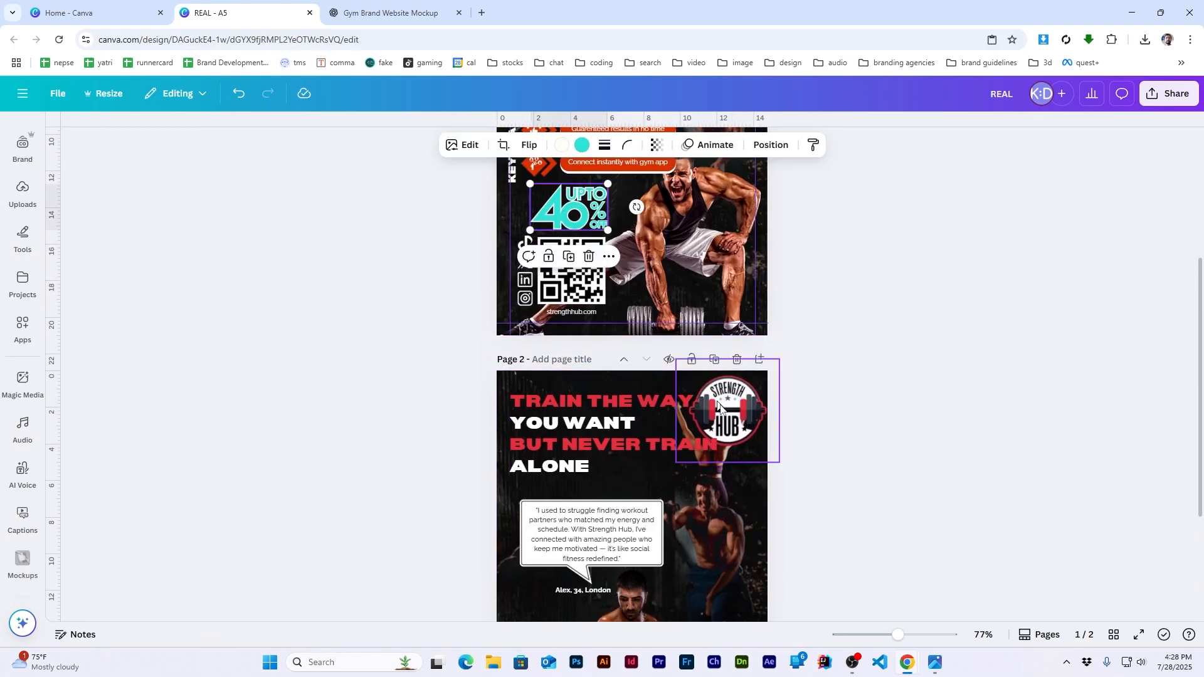
scroll(721, 389, "down", 3)
left_click(709, 389)
key("ctrl+v")
left_click_drag(600, 442, 723, 444)
left_click(889, 352)
scroll(889, 352, "up", 5)
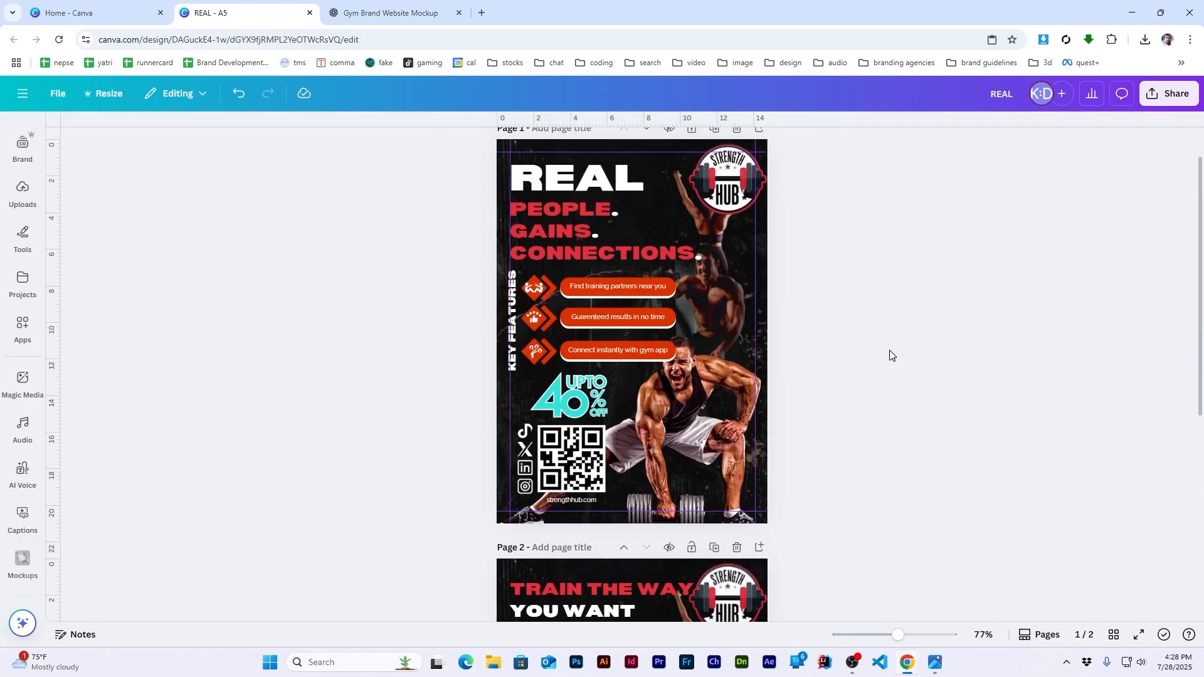
scroll(762, 273, "up", 2)
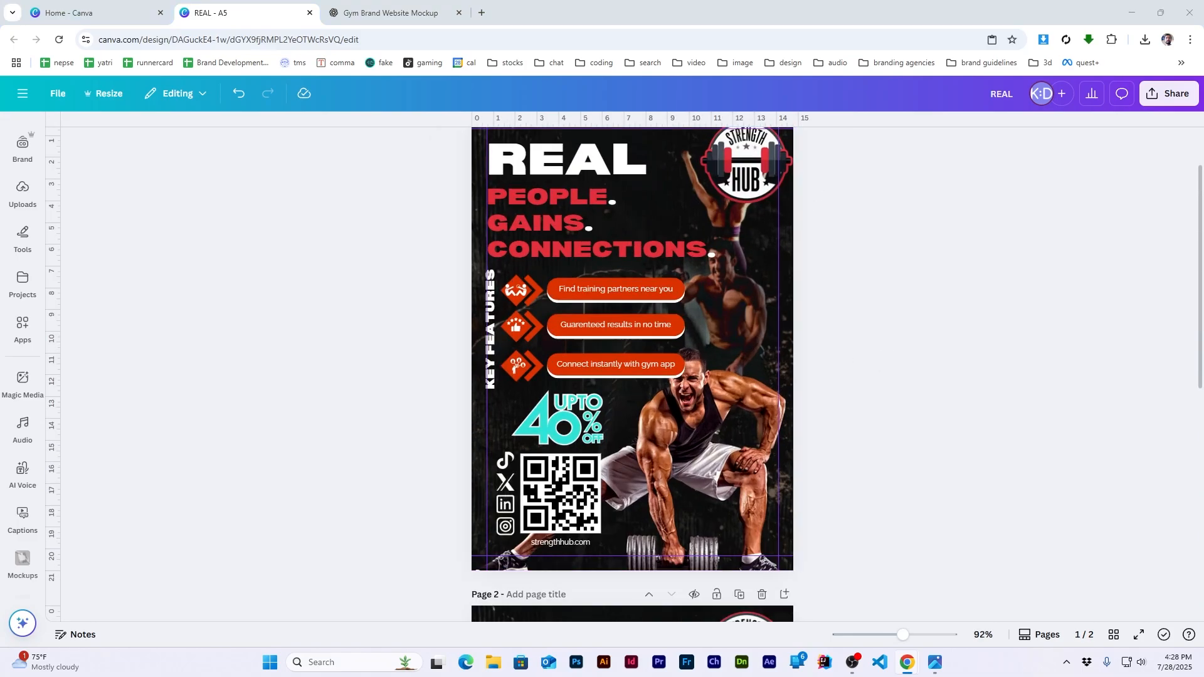
scroll(601, 294, "up", 2)
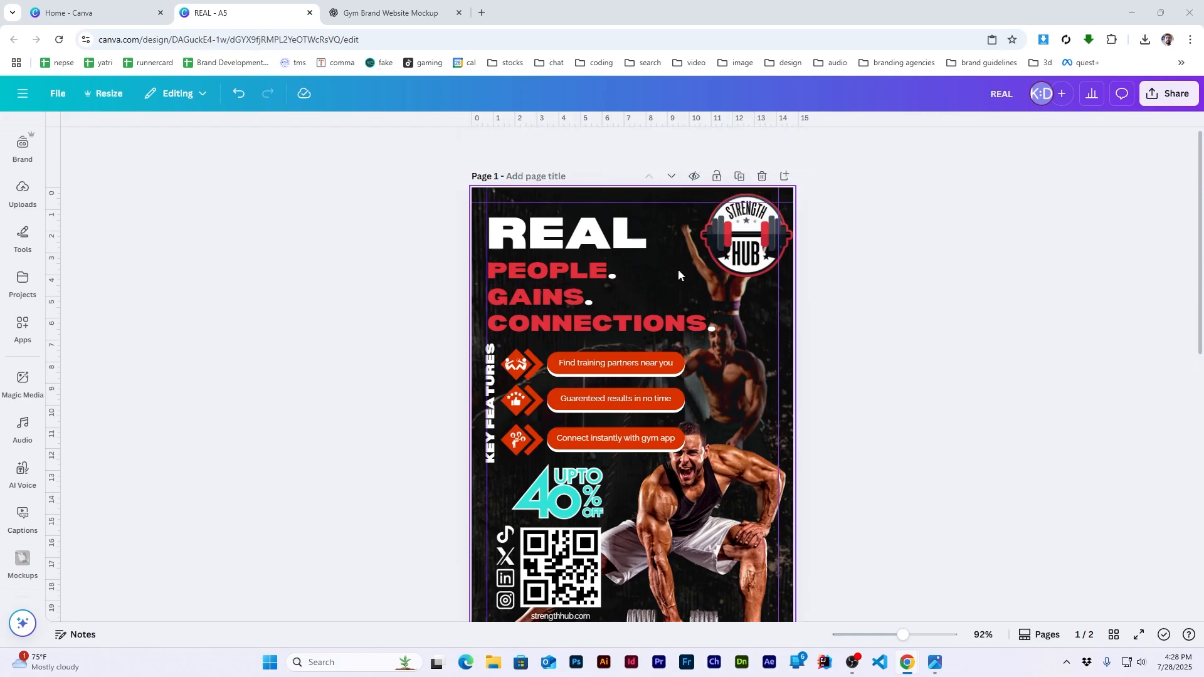
scroll(676, 271, "up", 2)
scroll(672, 270, "up", 2)
left_click(510, 279)
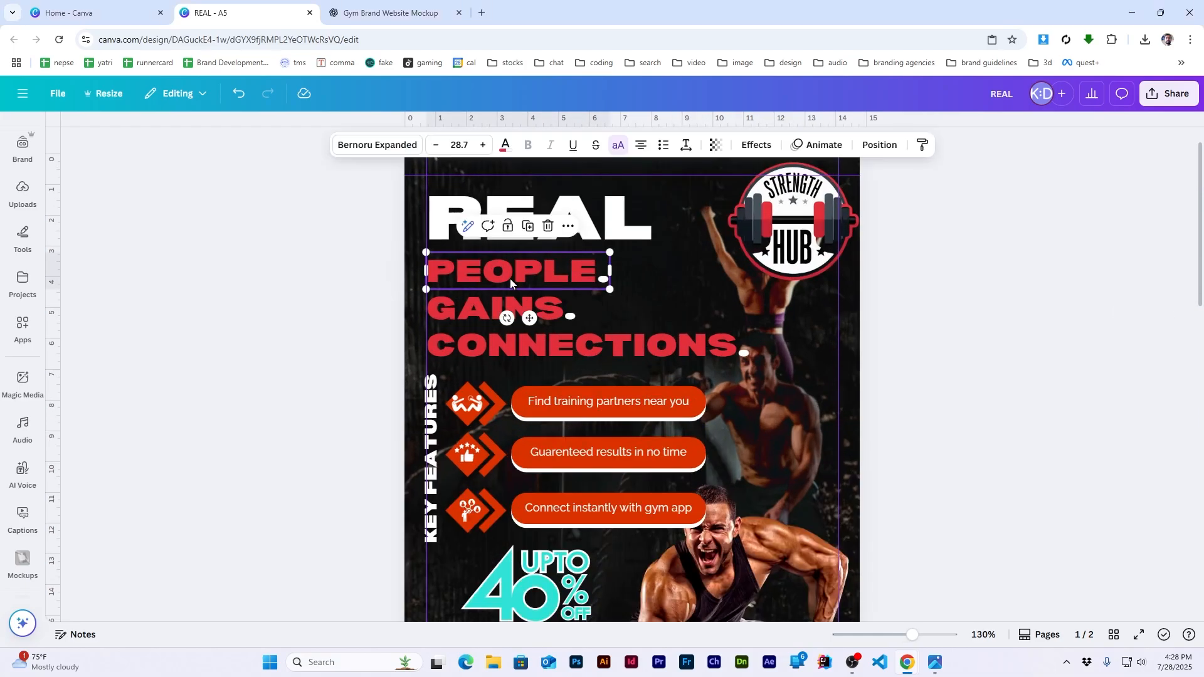
left_click(472, 308, "shift")
left_click(502, 345, "shift")
left_click(879, 145)
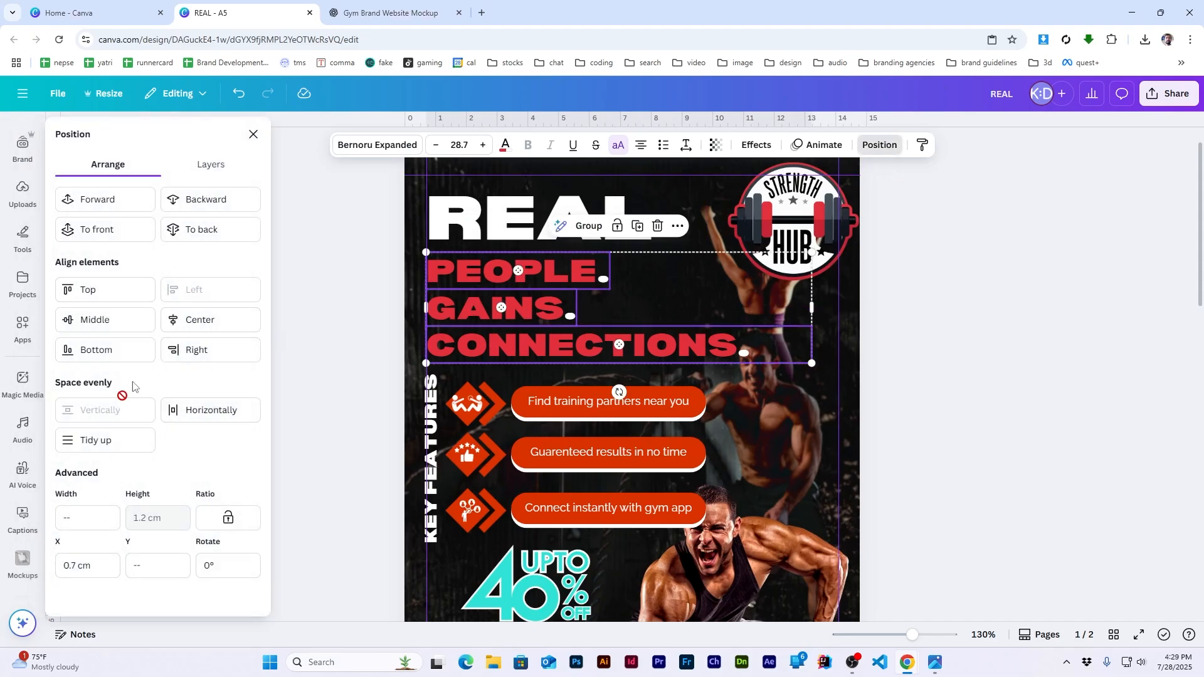
left_click(253, 135)
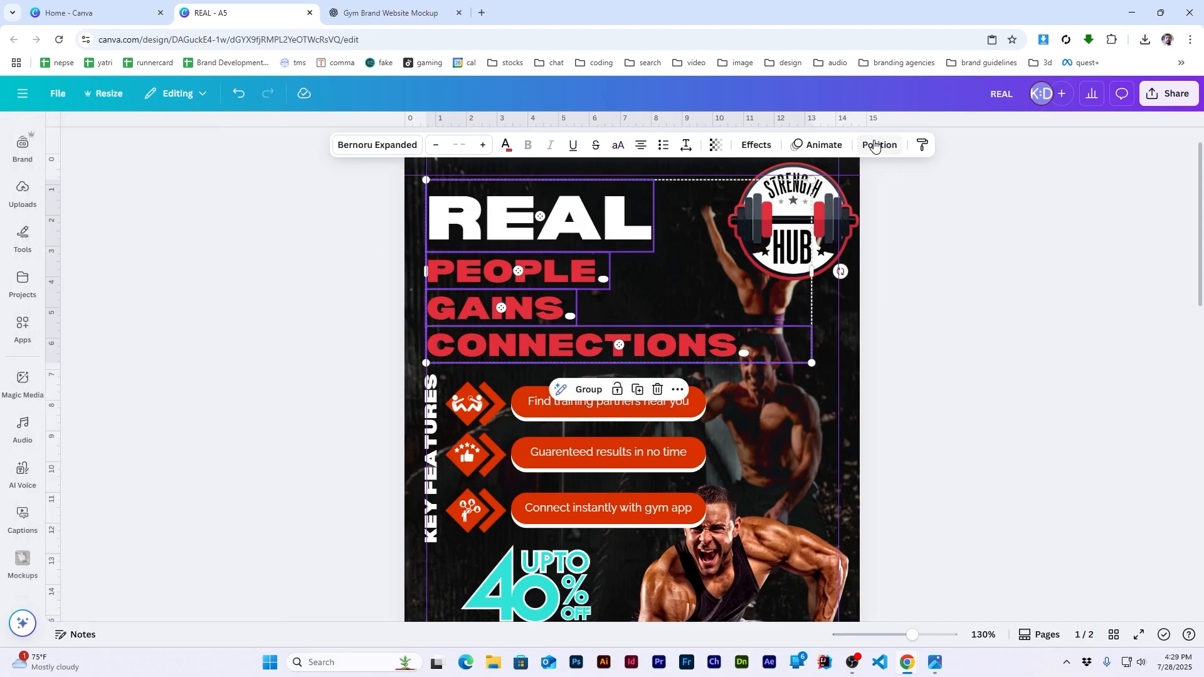
left_click(880, 145)
left_click(267, 135)
left_click(911, 296)
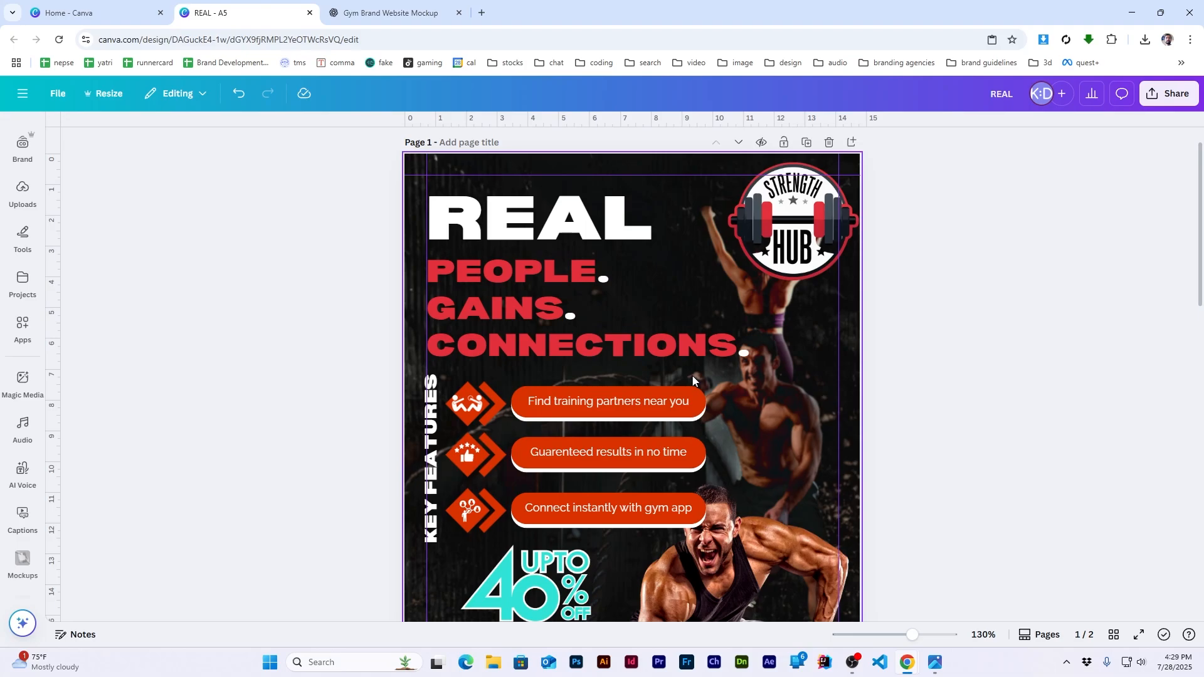
Step: Move the GAINS. and CONNECTIONS. lines on page 1 slightly up to tighten the spacing under PEOPLE
left_click_drag(486, 310, 484, 307)
left_click_drag(463, 354, 461, 346)
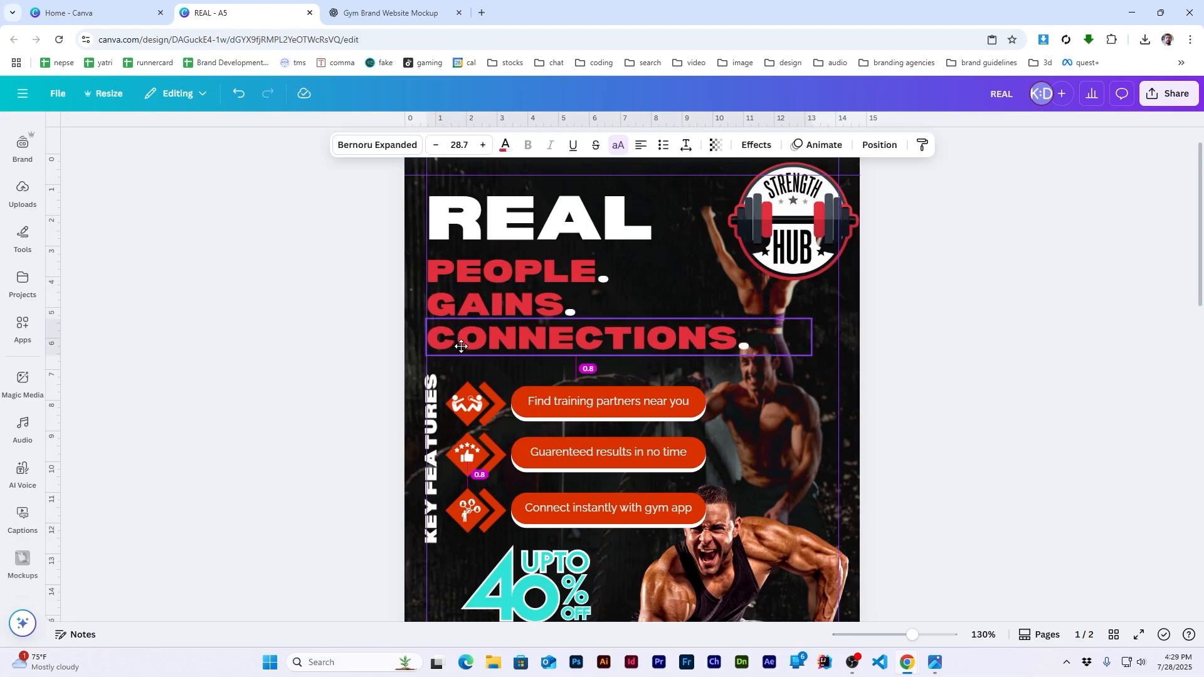
left_click(470, 307, "shift")
left_click(483, 274, "shift")
left_click(879, 145)
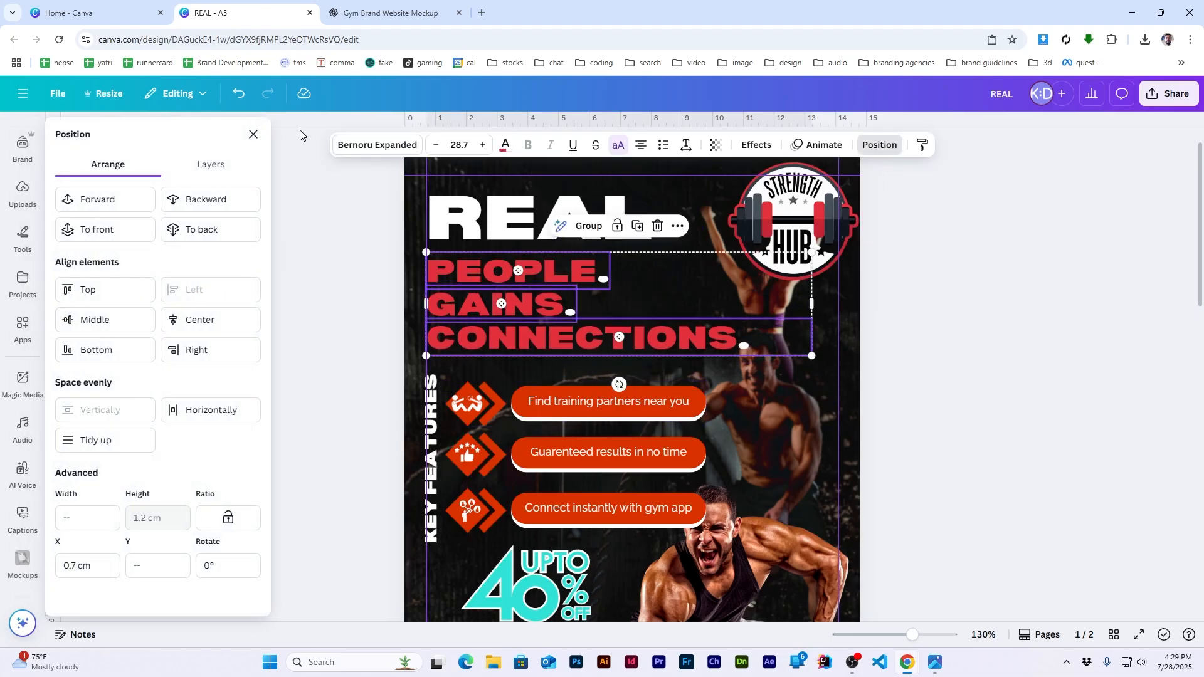
left_click(253, 134)
left_click(1049, 300)
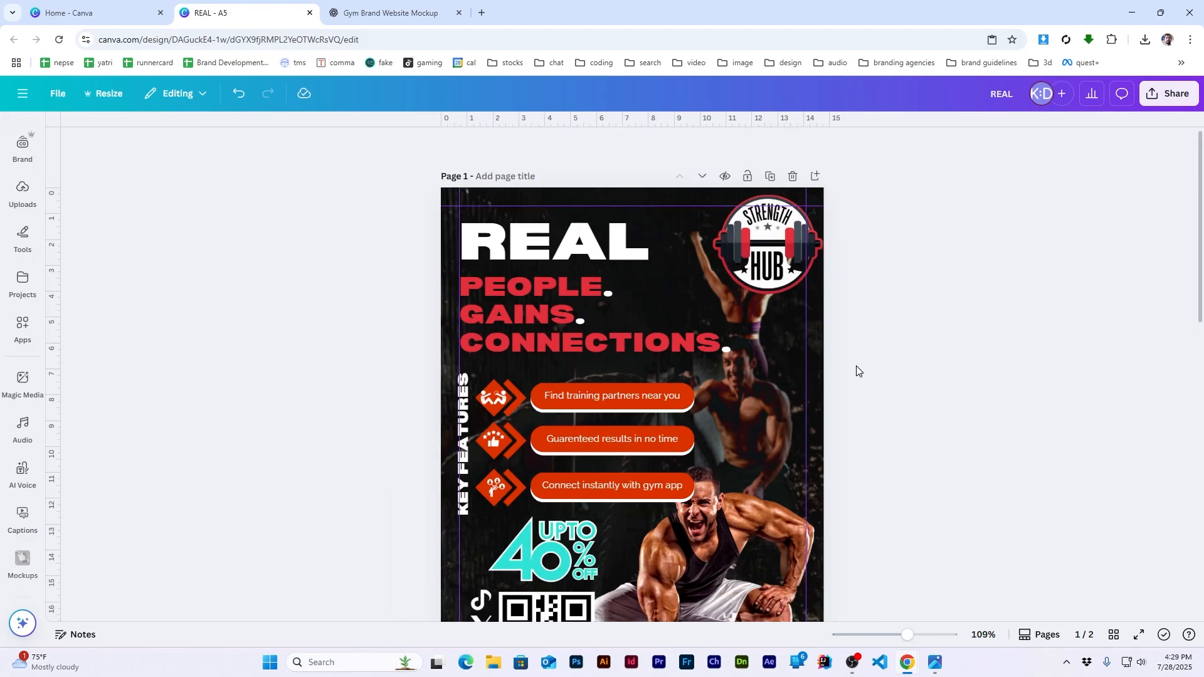
Step: Shift the three key feature rows and the vertical KEY FEATURES label slightly left and down on page 1
left_click(547, 397)
left_click(552, 439, "shift")
left_click(552, 491, "shift")
mouse_move(552, 491)
left_mouse_down()
mouse_move(553, 480)
mouse_move(553, 490)
left_mouse_up()
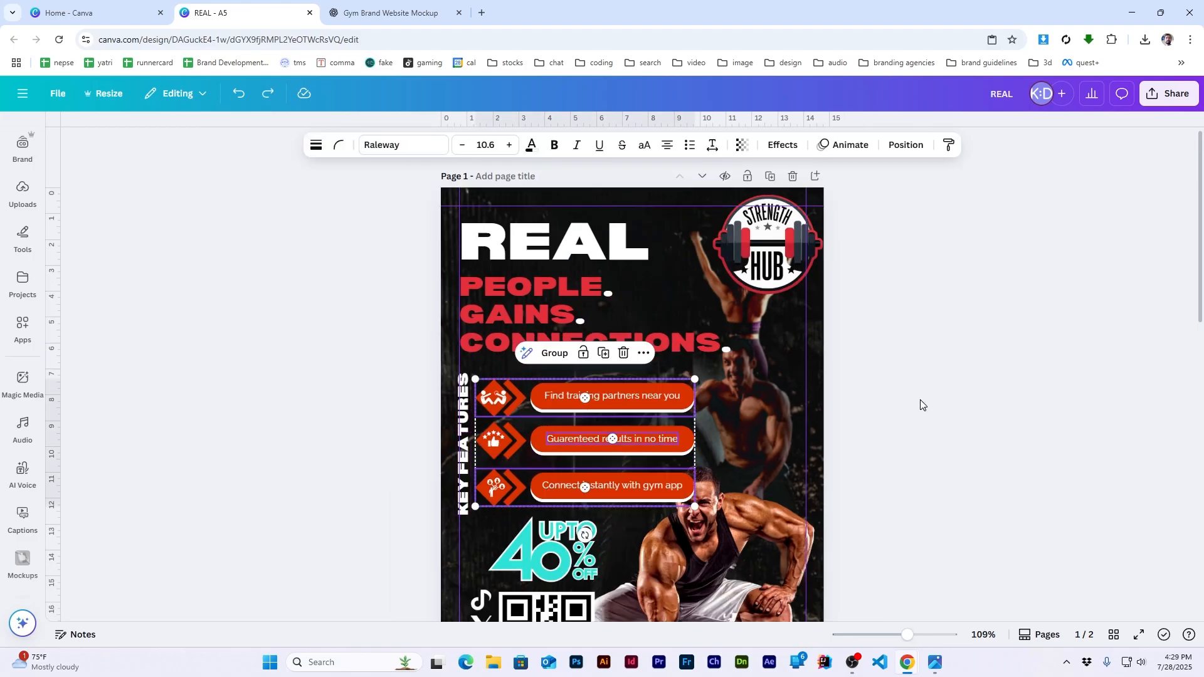
left_click(920, 406)
mouse_move(462, 407)
left_mouse_down()
mouse_move(450, 408)
mouse_move(633, 494)
mouse_move(594, 464)
mouse_move(595, 491)
mouse_move(581, 490)
left_mouse_up()
left_click(981, 393)
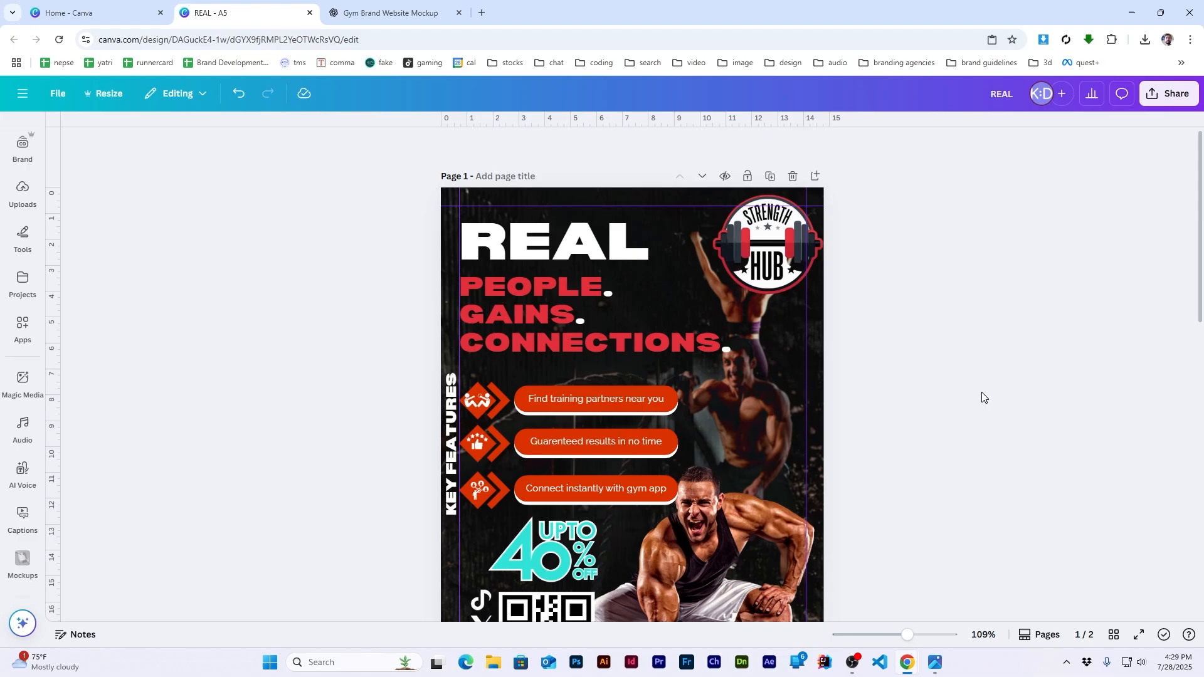
Step: Move the feature rows and the KEY FEATURES label right to align the label with the left margin guide
scroll(981, 393, "down", 3)
scroll(620, 250, "up", 2)
scroll(619, 251, "up", 3)
left_click_drag(546, 412, 566, 412)
left_click_drag(424, 442, 437, 443)
key("Escape")
Step: Nudge page 1's "UPTO 40% OFF" graphic slightly down, closer to the QR code
scroll(684, 389, "down", 2)
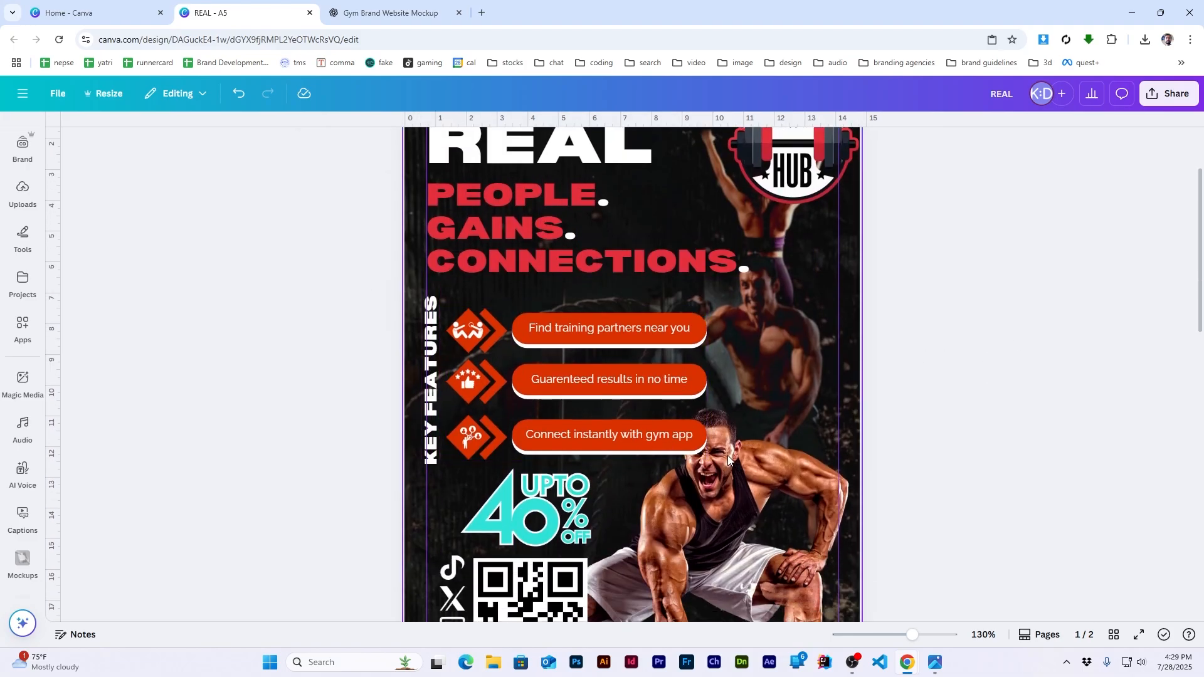
scroll(737, 438, "down", 2)
scroll(738, 438, "down", 1)
left_click_drag(543, 392, 543, 397)
left_click(1026, 467)
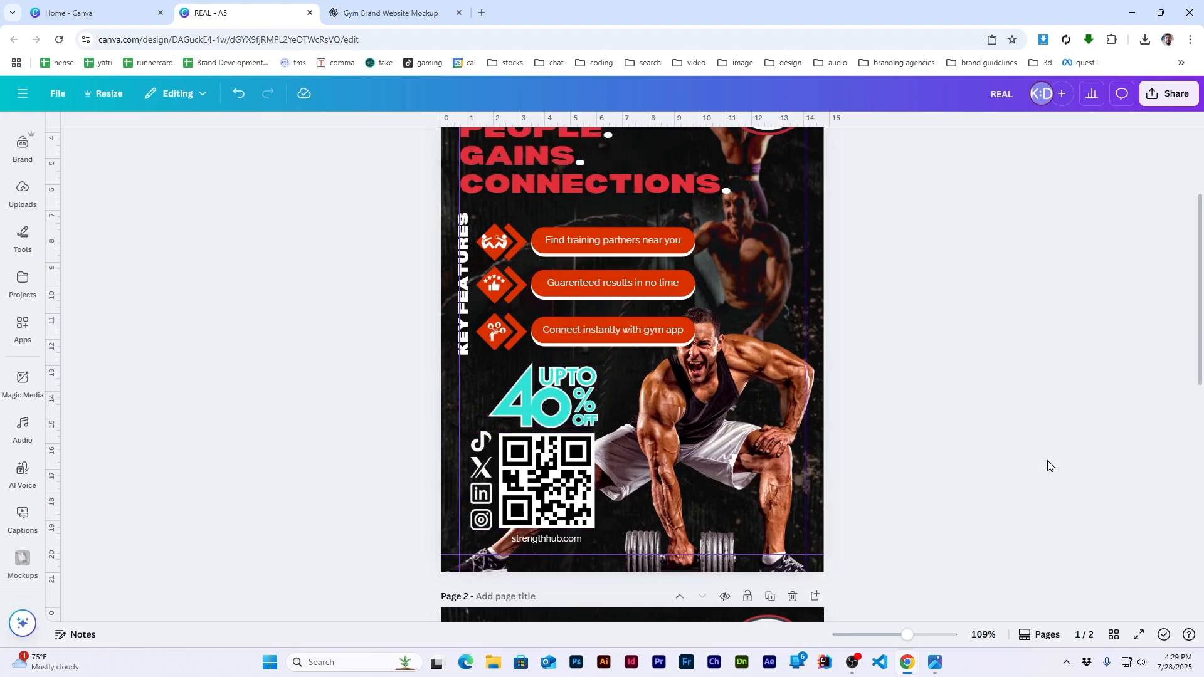
Step: Group the social icons with QR code, the web address and the 40% graphic, and move the group slightly left and down
left_click(486, 495)
left_click(563, 542, "shift")
left_click(548, 380, "shift")
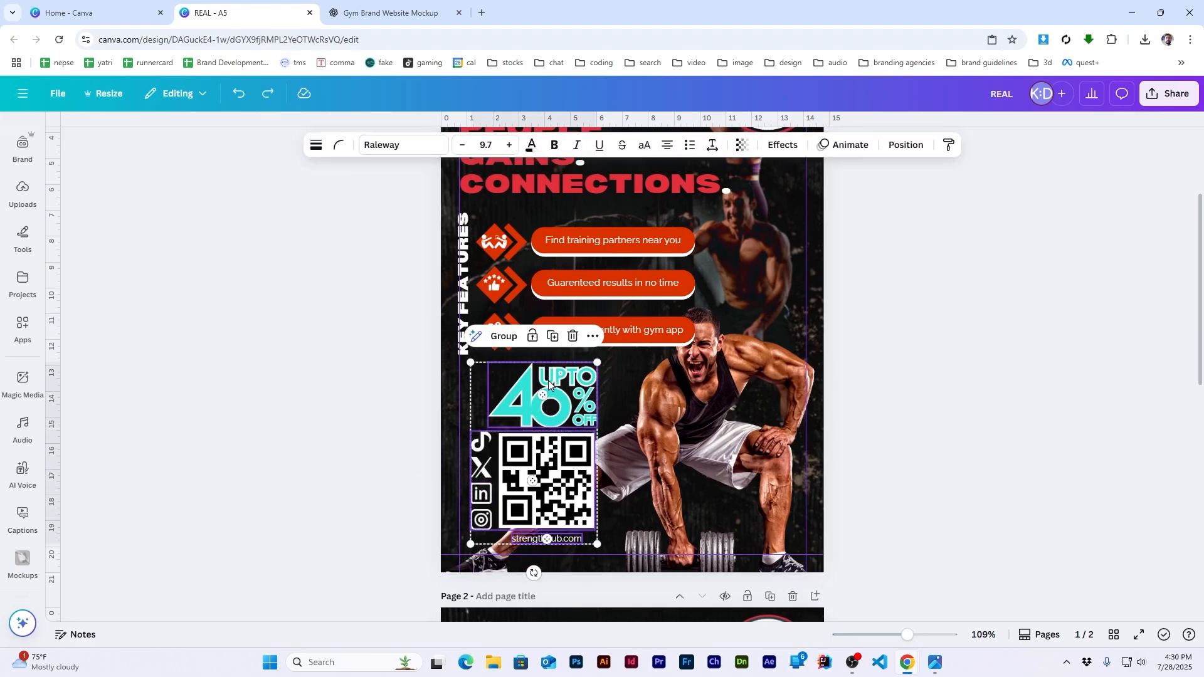
key("ctrl+g")
left_click_drag(546, 456, 538, 467)
left_click(928, 430)
Step: Detach page 1's background image and stretch it across the full page width and down to the lower edge
right_click(698, 414)
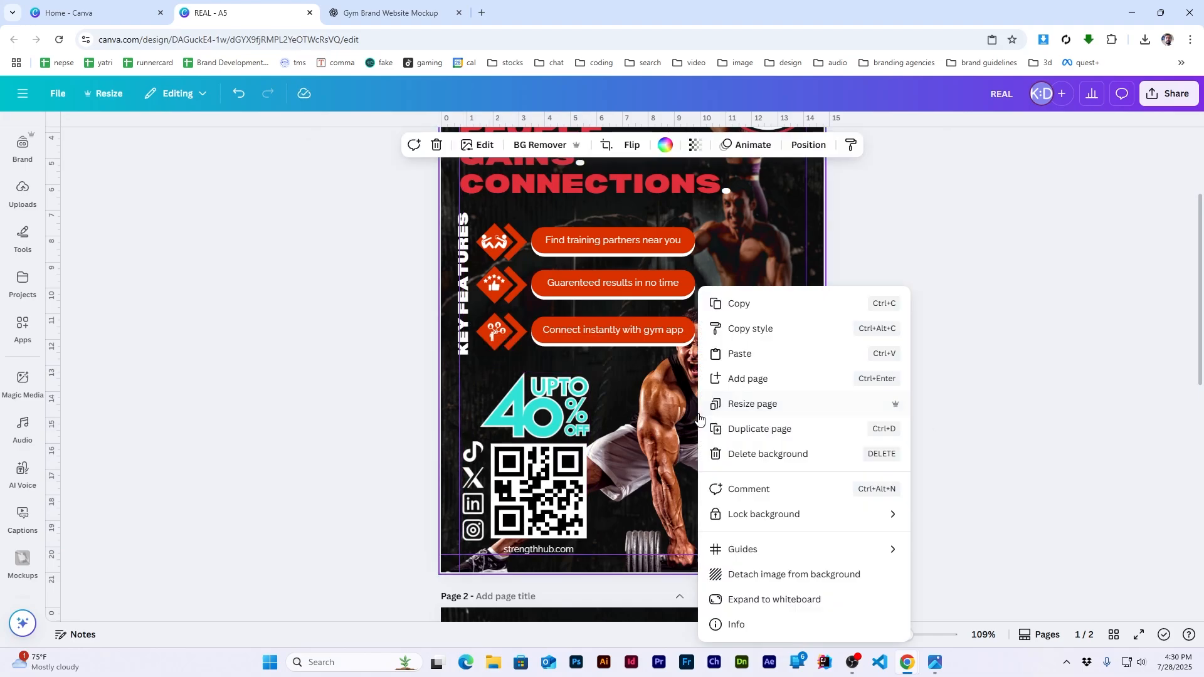
left_click(759, 575)
scroll(701, 429, "down", 3)
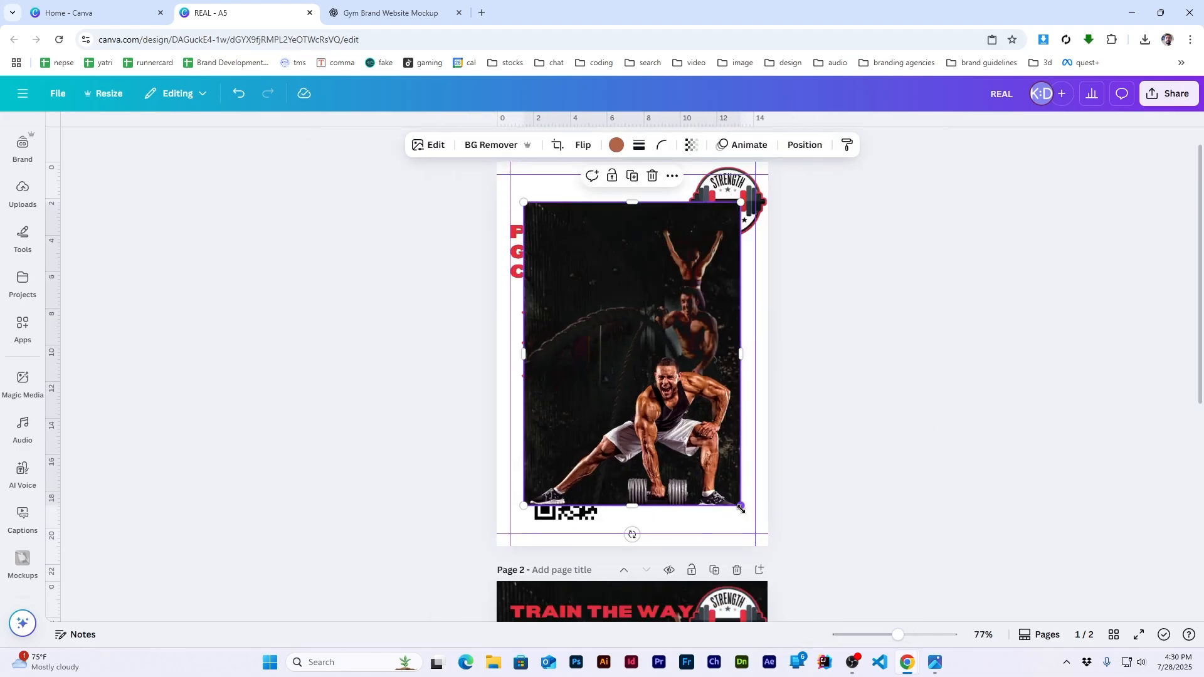
left_click_drag(652, 360, 625, 369)
left_click_drag(716, 365, 771, 369)
left_click_drag(636, 514, 641, 544)
Step: Extend page 1's background image to the page's upper edge, then send it to the back and shift it slightly down
scroll(649, 275, "up", 1)
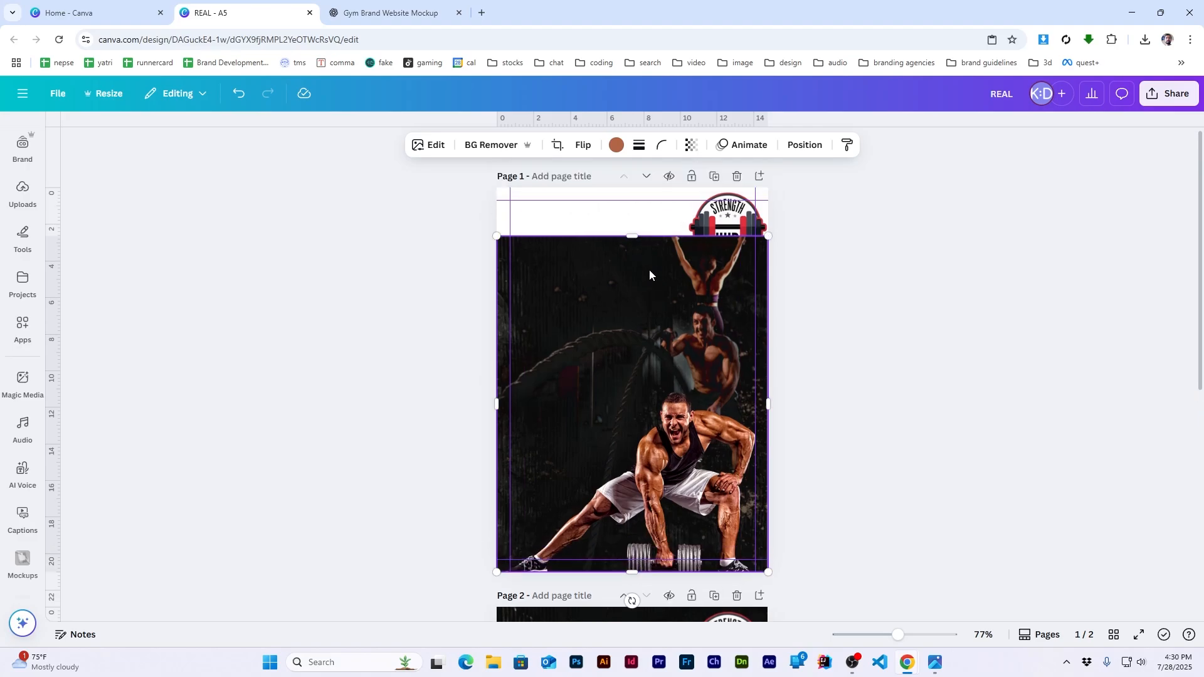
left_click_drag(638, 236, 646, 188)
right_click(595, 370)
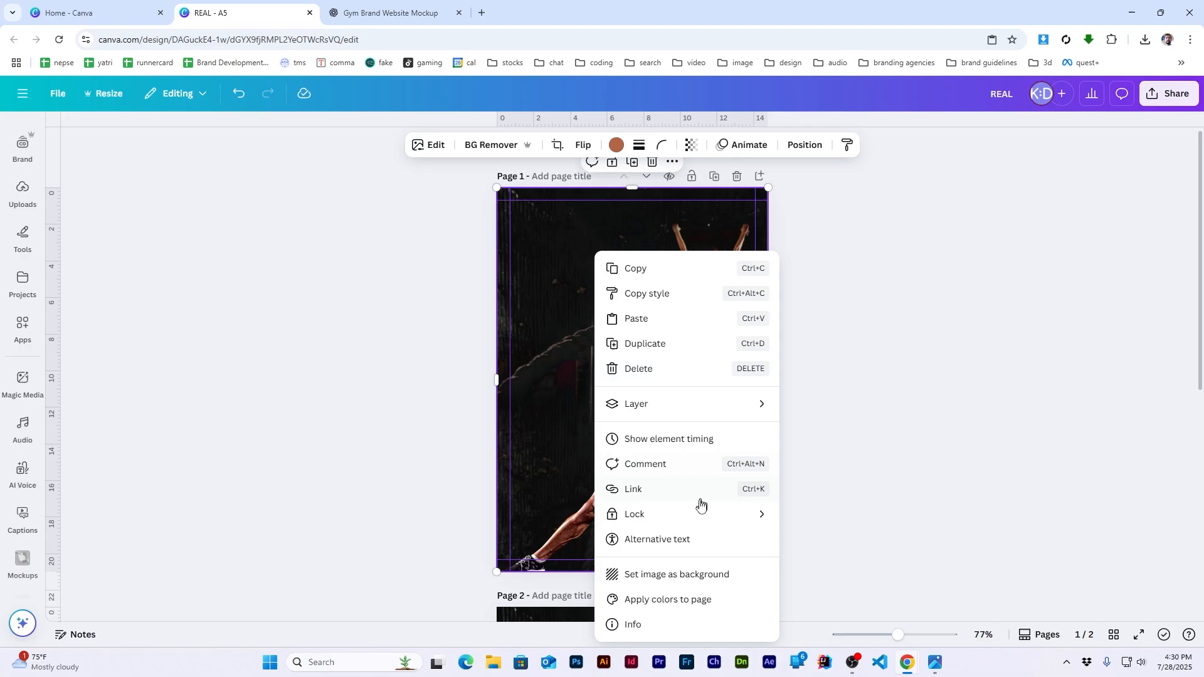
mouse_move(682, 403)
left_click(848, 481)
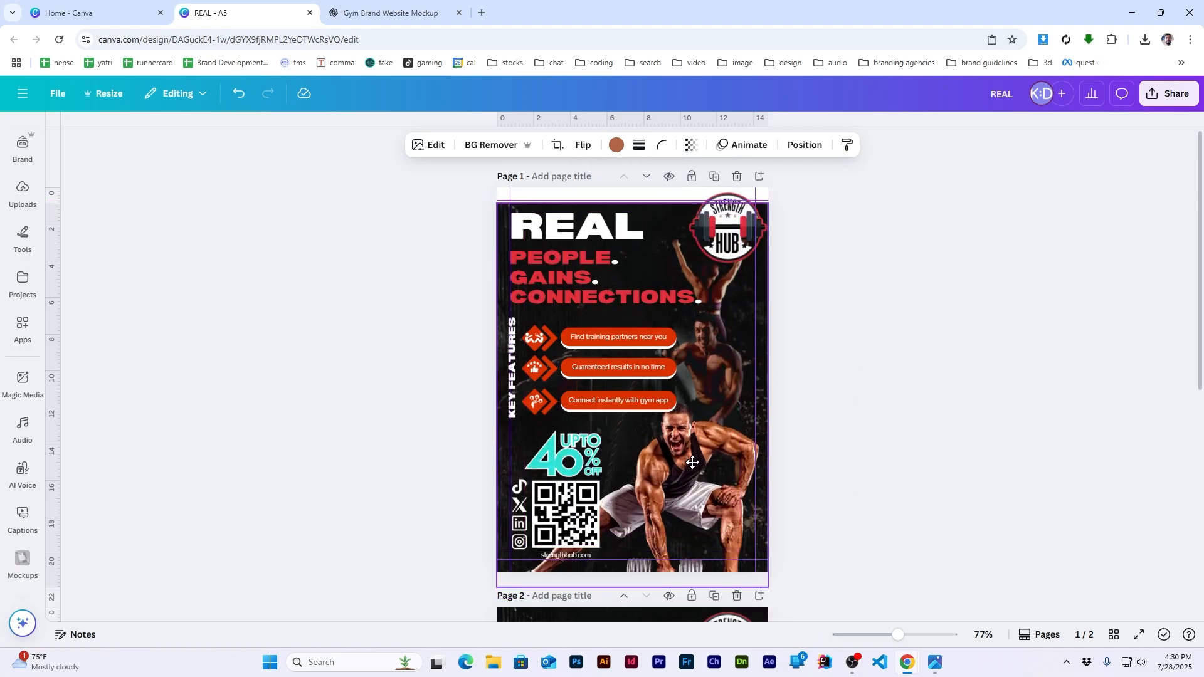
left_click(823, 324)
Step: Use Magic Expand on page 1's background image to generate the missing strip above it, and keep the result
left_click(669, 213)
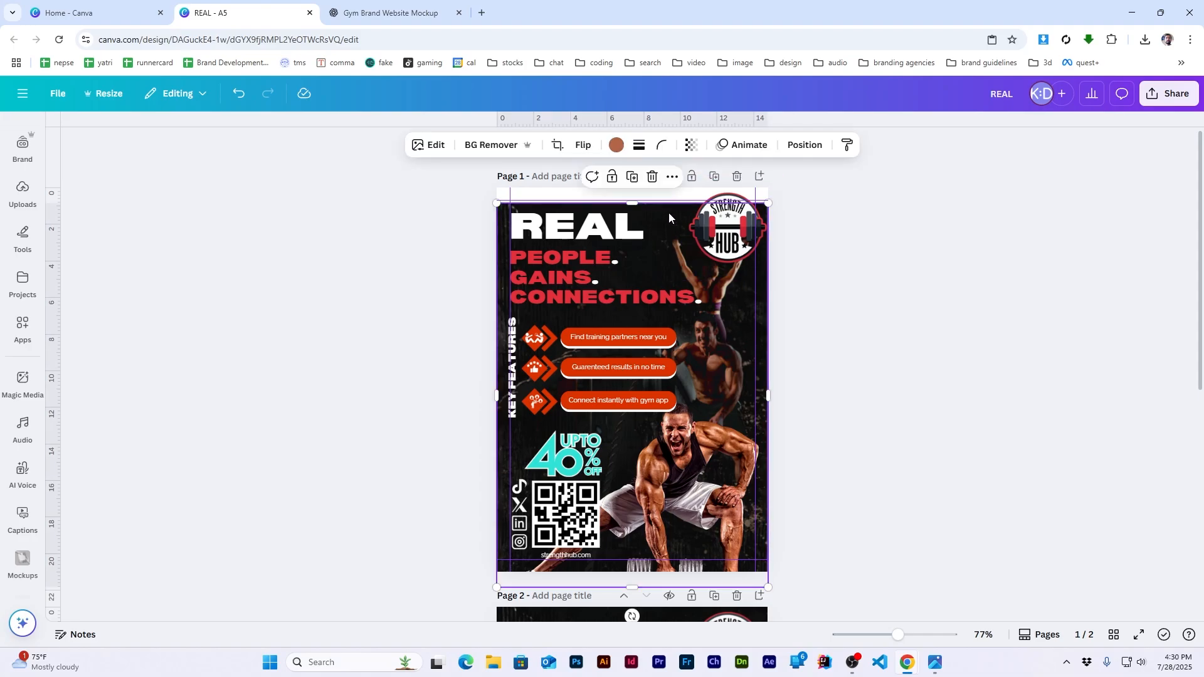
left_click(434, 147)
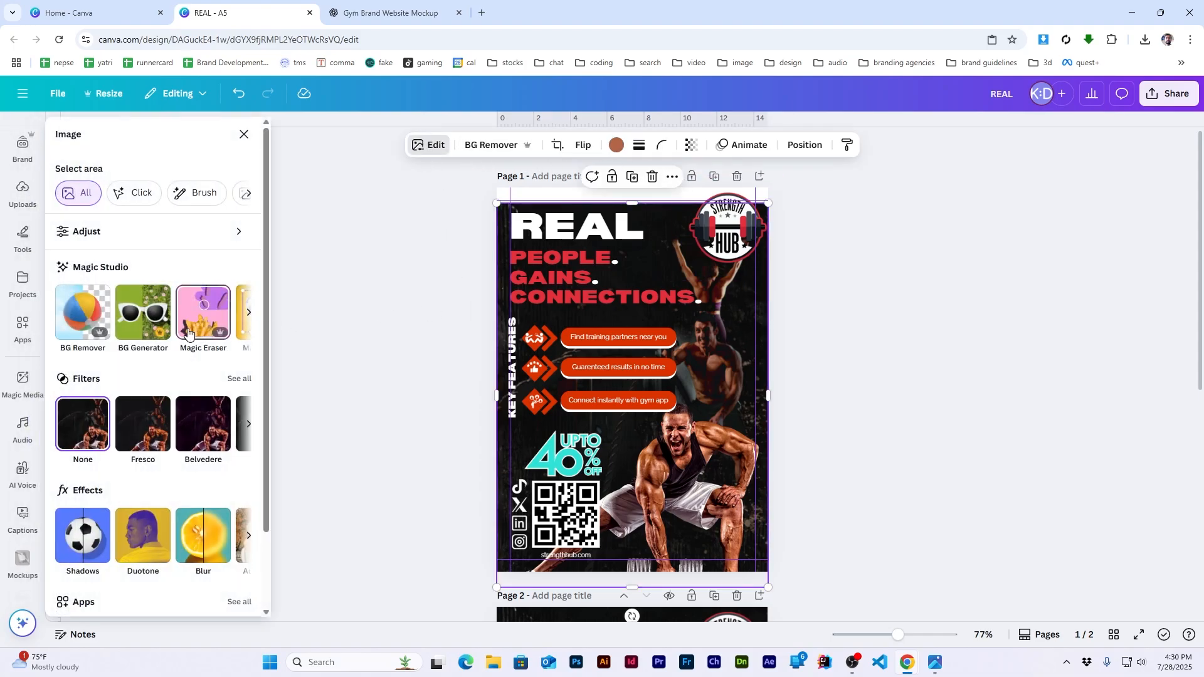
left_click(247, 314)
left_click(246, 315)
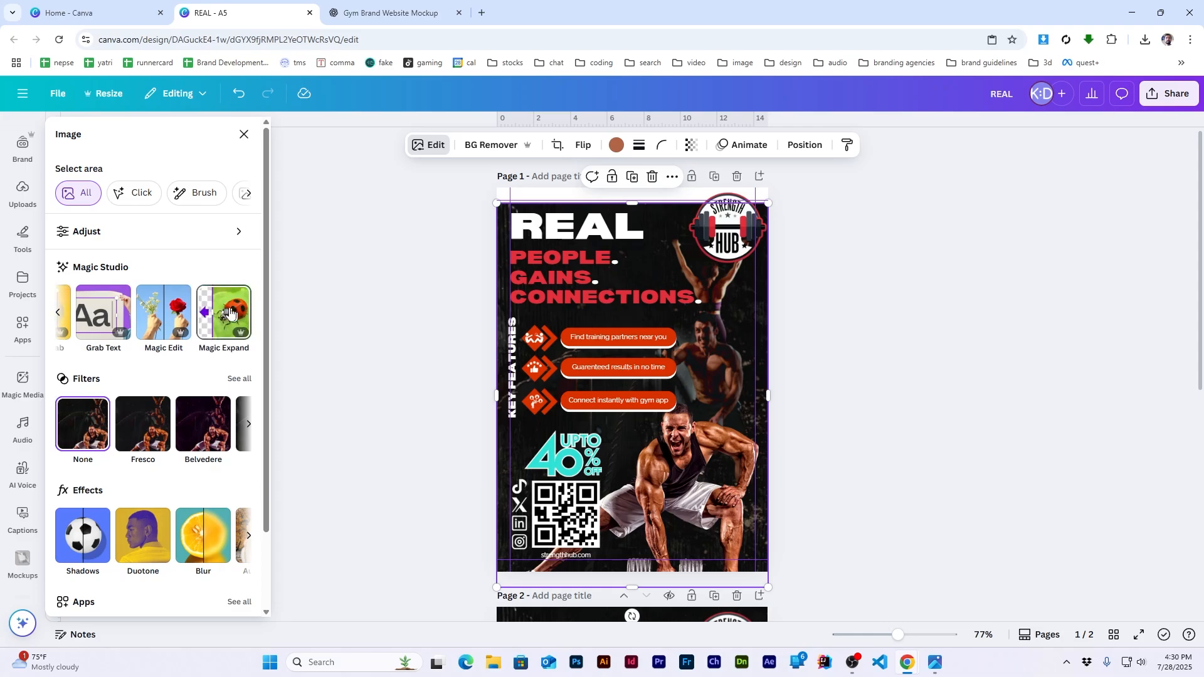
left_click(203, 311)
left_click(159, 243)
left_click(210, 600)
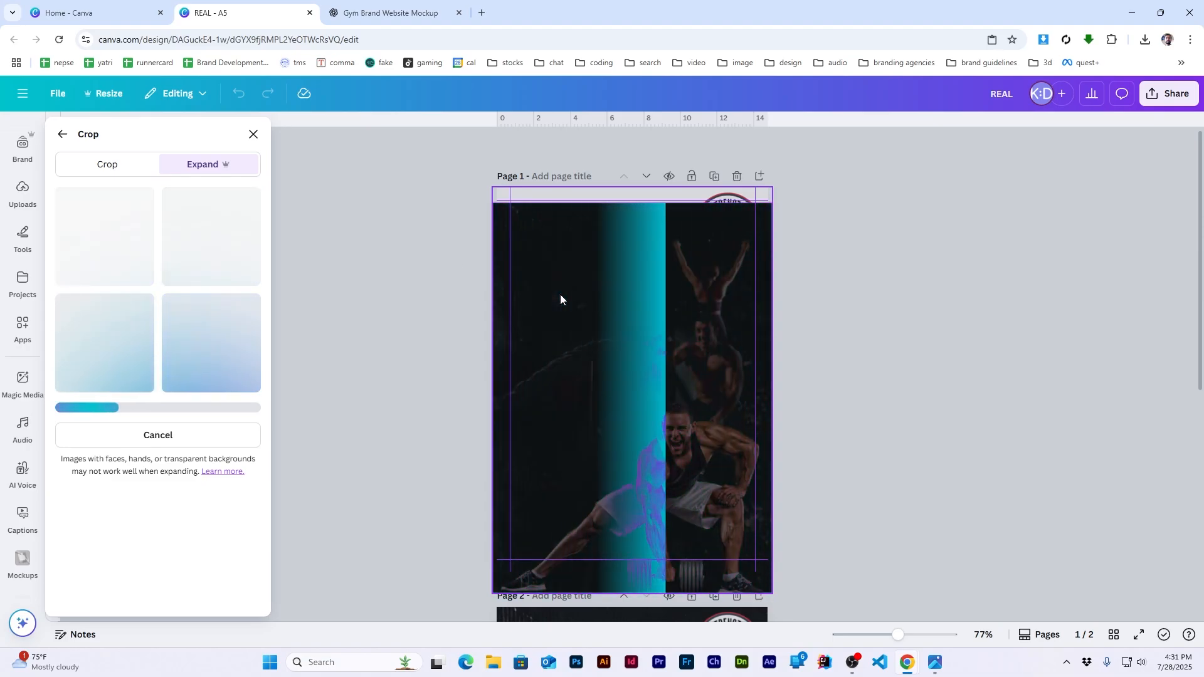
left_click(187, 599)
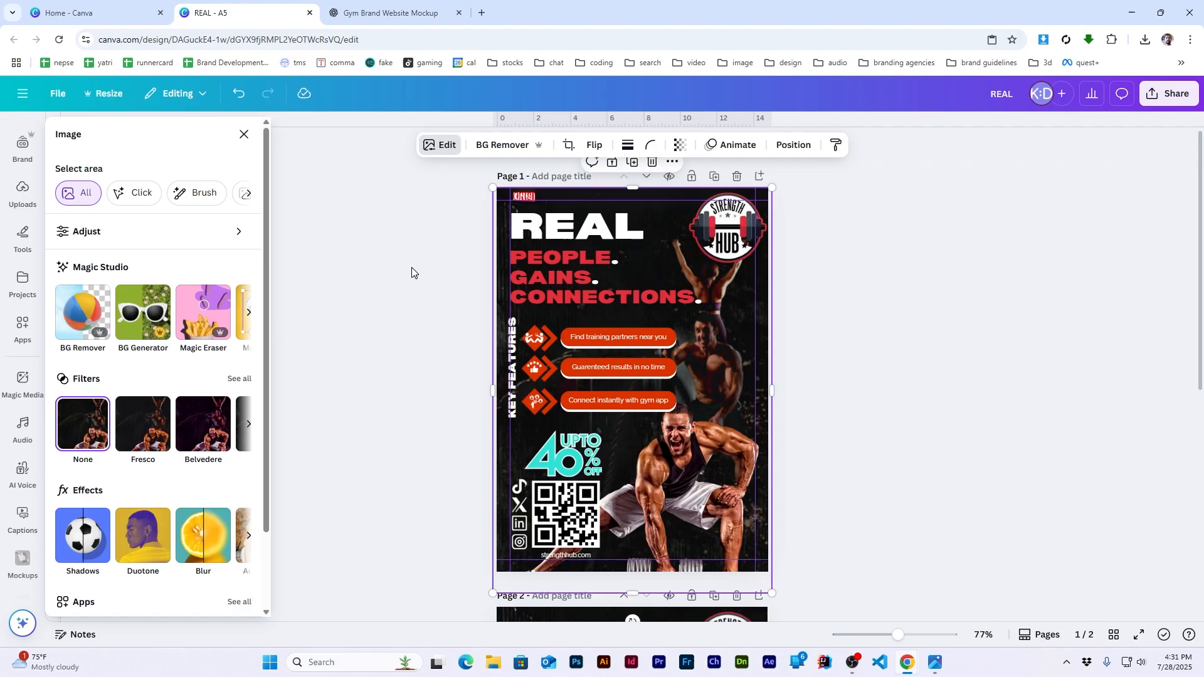
Step: Erase the stray red lettering above the REAL headline from page 1's background with the Magic Eraser brush
key("Escape")
scroll(571, 197, "up", 4)
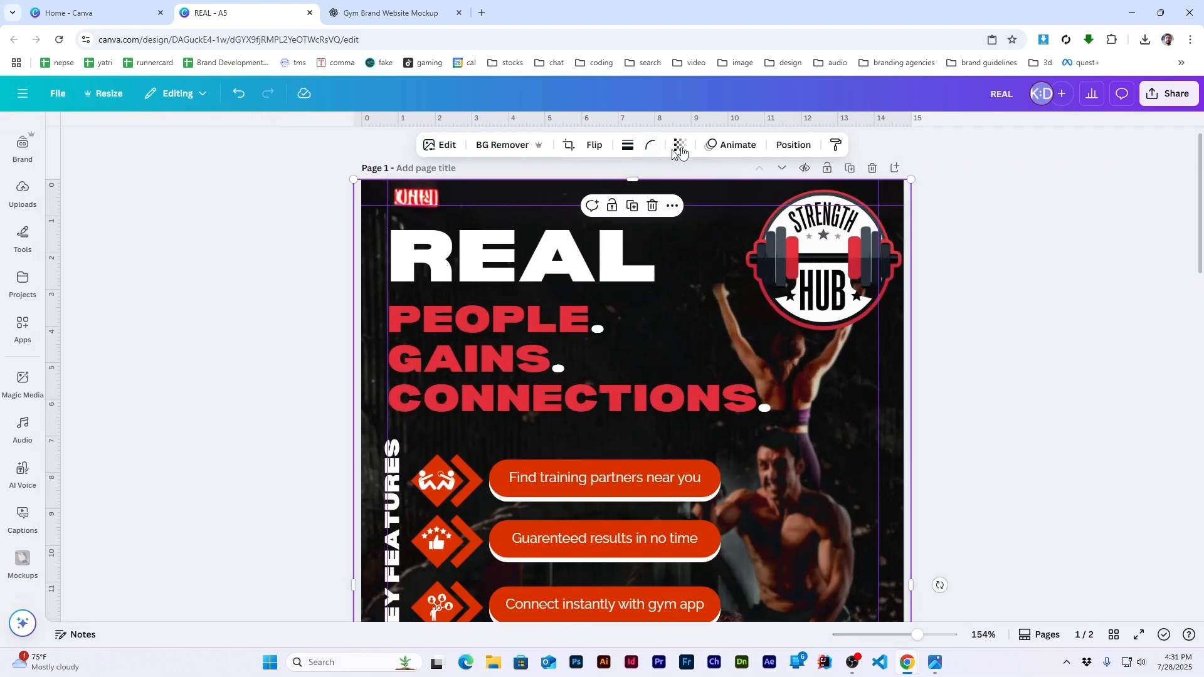
left_click(441, 145)
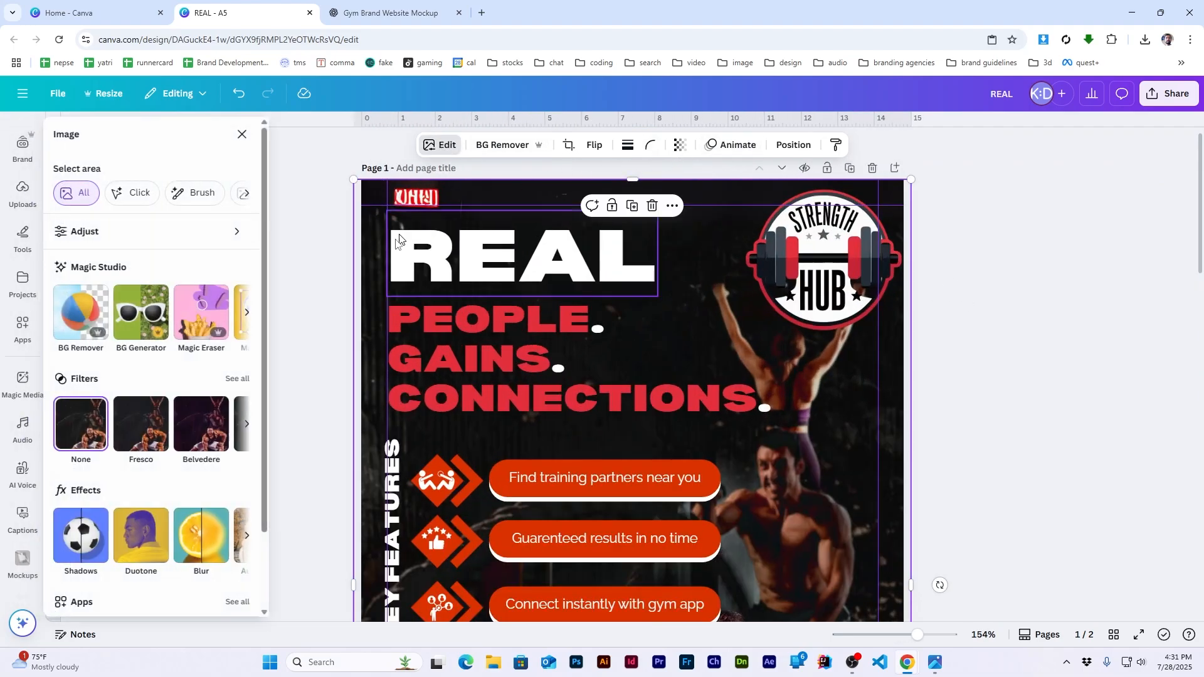
left_click(214, 316)
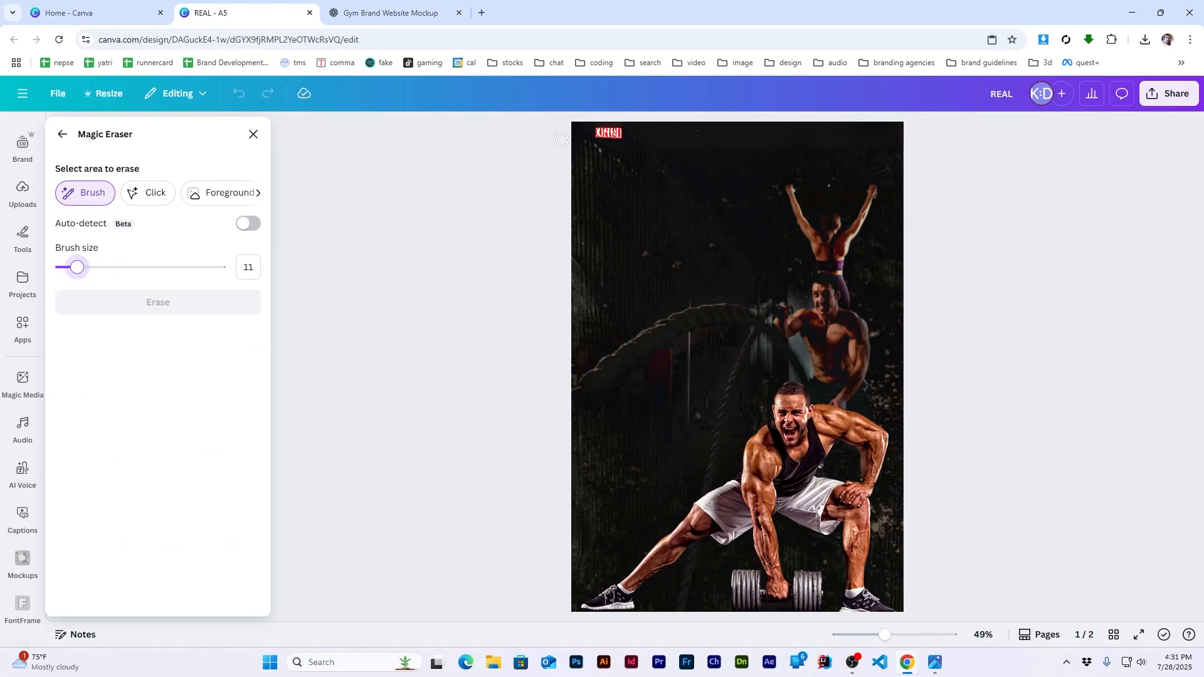
left_click_drag(626, 135, 629, 134)
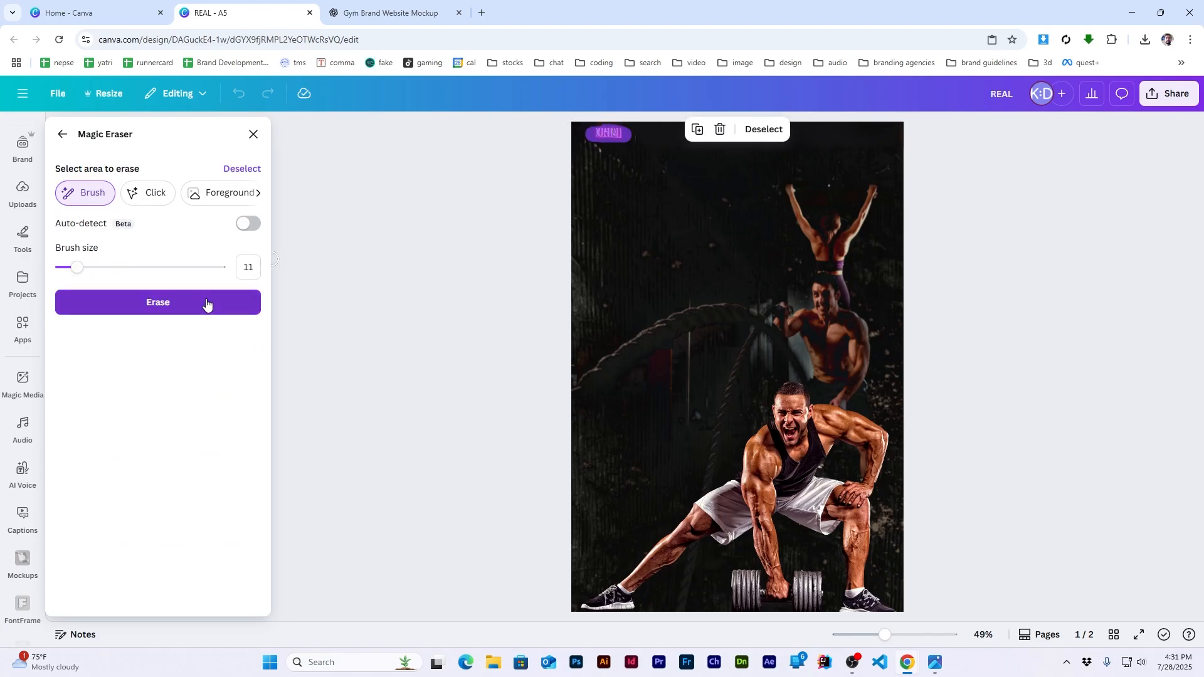
left_click(210, 303)
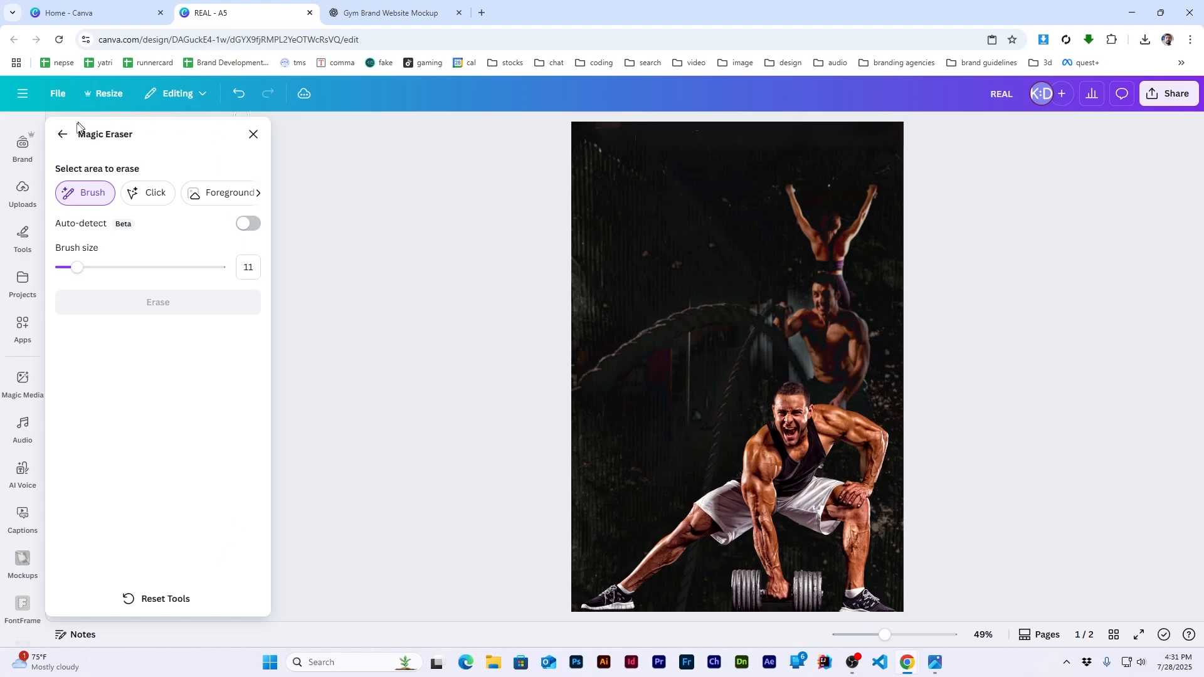
left_click(62, 134)
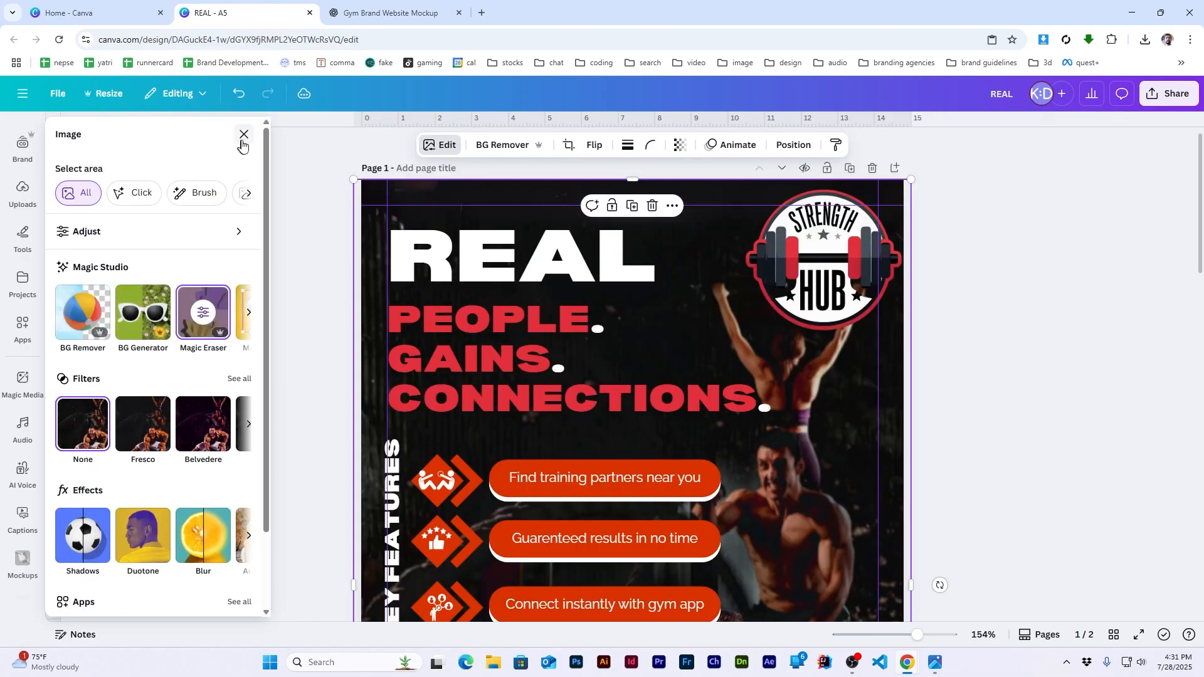
left_click(253, 134)
left_click(1044, 292)
scroll(1011, 352, "down", 1)
scroll(952, 381, "down", 3)
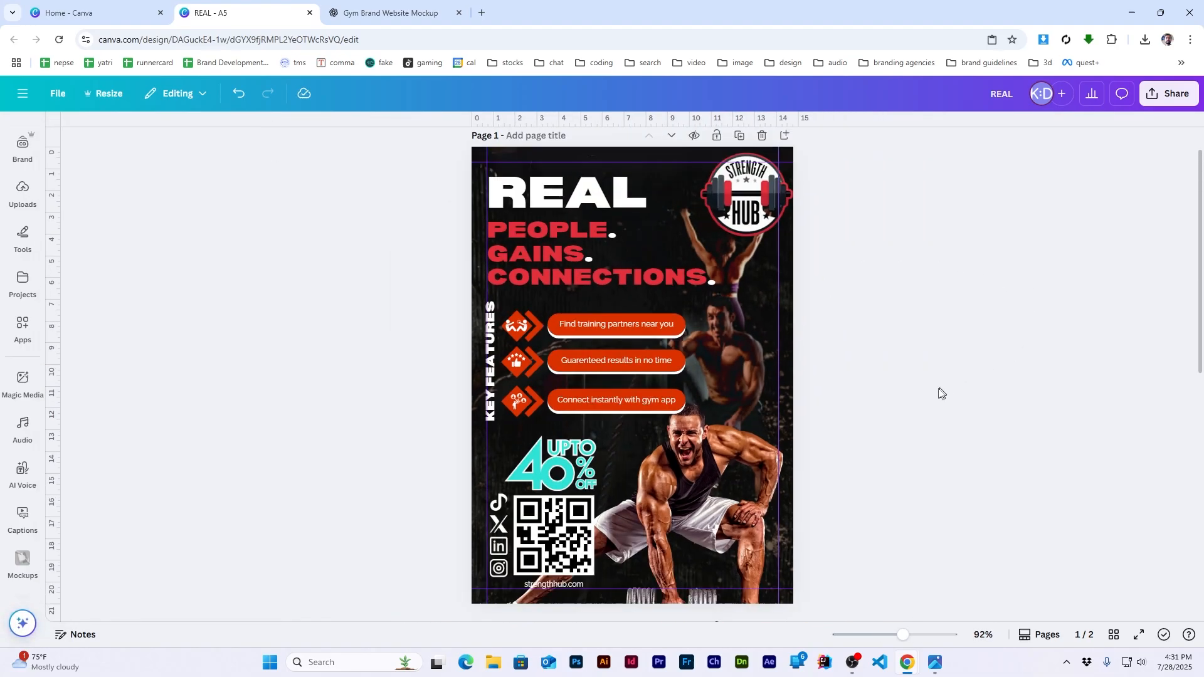
scroll(934, 392, "down", 1)
Step: Align the middles of page 1's KEY FEATURES label and the group of feature rows
scroll(565, 301, "up", 5)
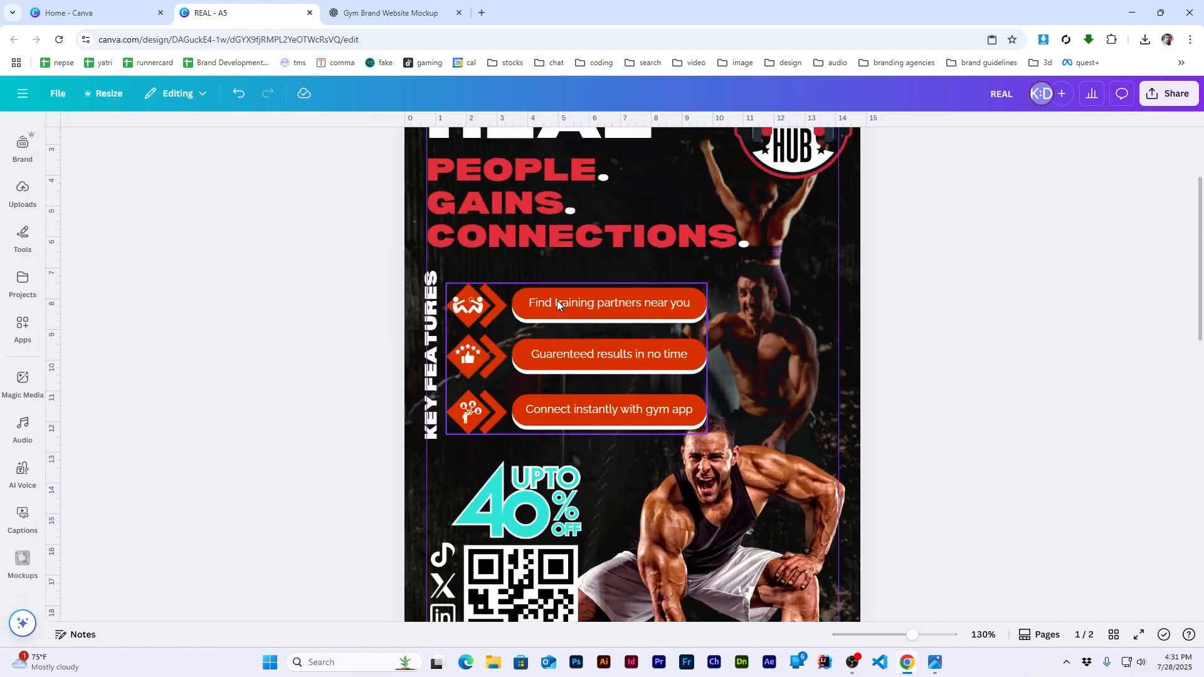
left_click(393, 377)
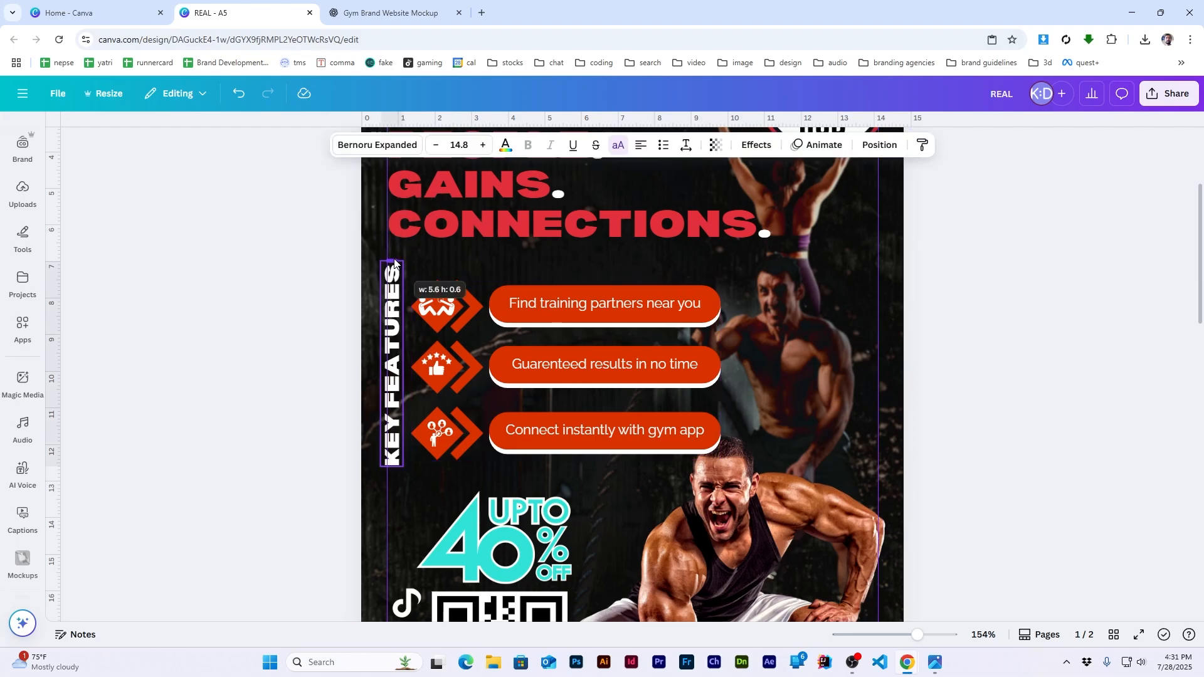
left_click(442, 294, "shift")
left_click(906, 145)
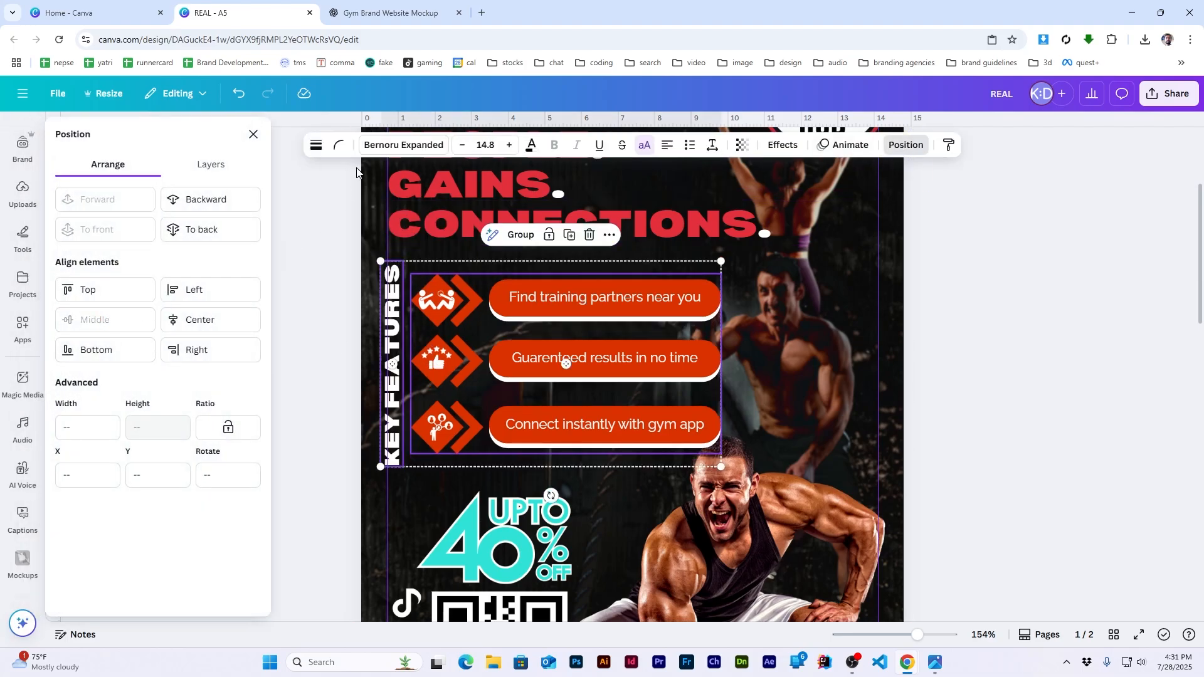
left_click(253, 135)
left_click(1019, 356)
scroll(1019, 357, "down", 4)
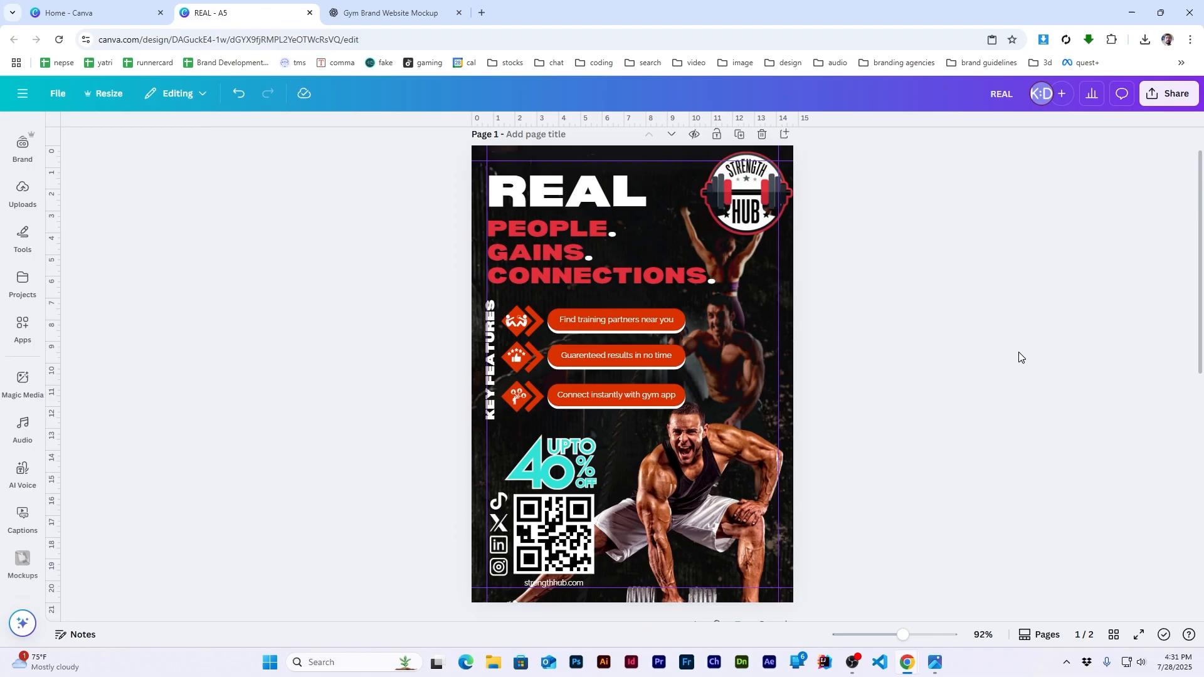
Step: Delete page 2's "UPTO 40% OFF" graphic and move the Strength Hub logo into its place above the laptop mockup
scroll(1019, 352, "down", 6)
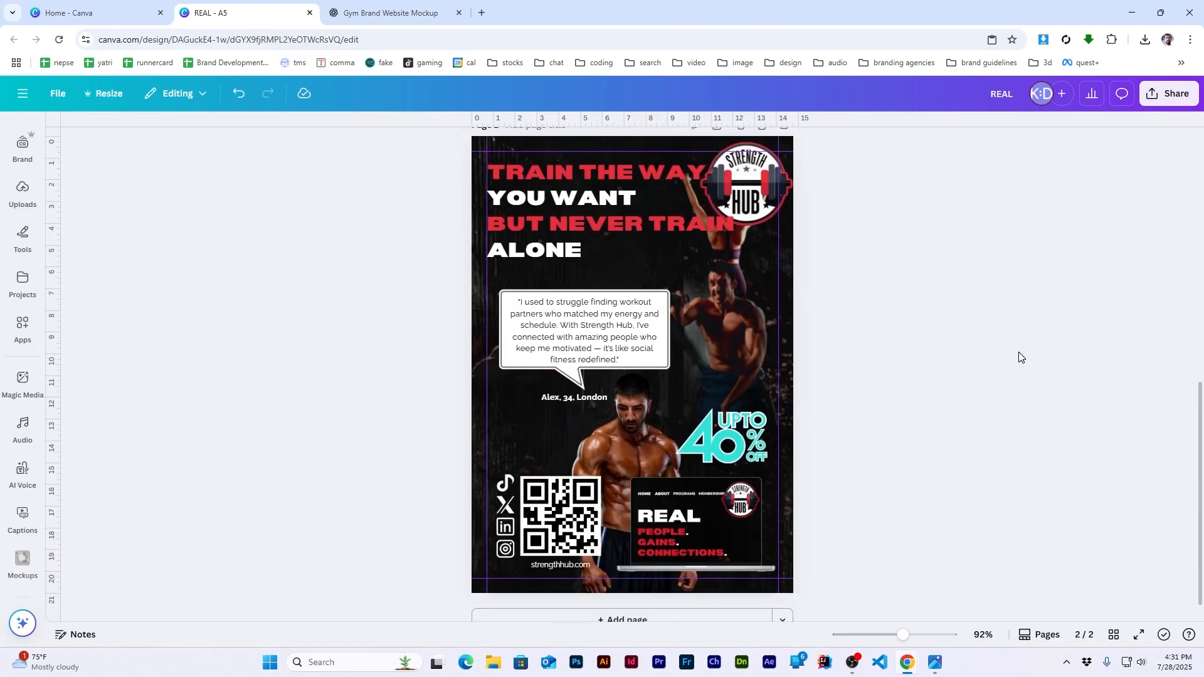
scroll(517, 273, "up", 3)
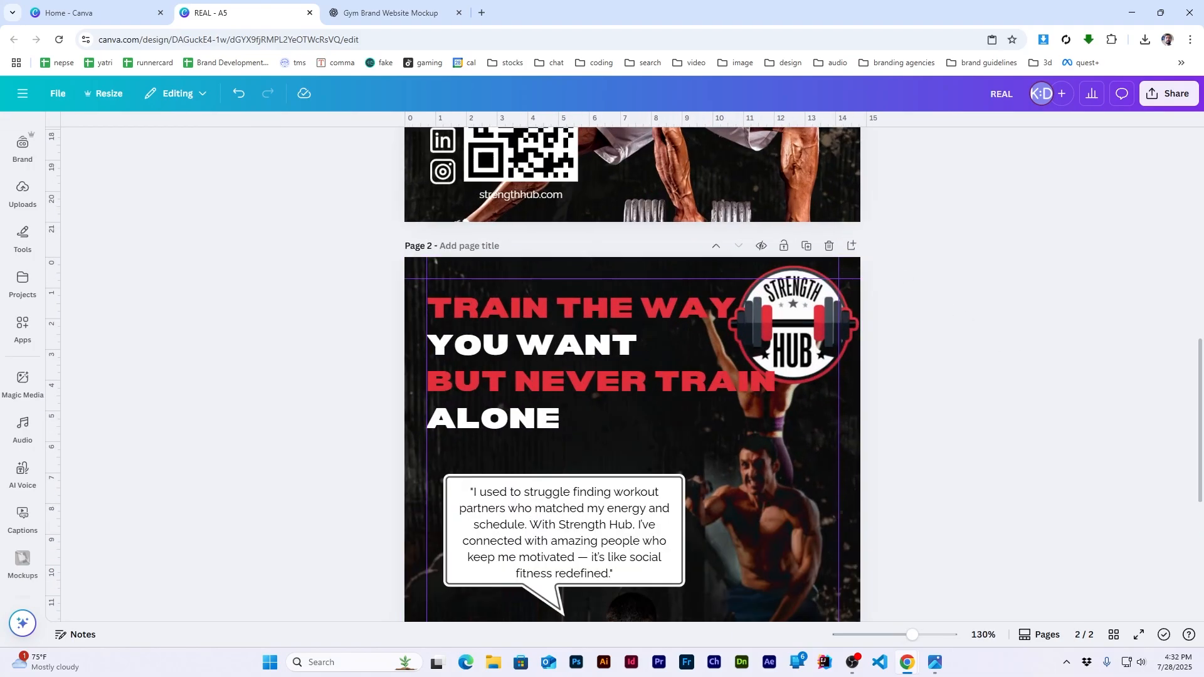
scroll(728, 413, "down", 2)
scroll(728, 413, "down", 3)
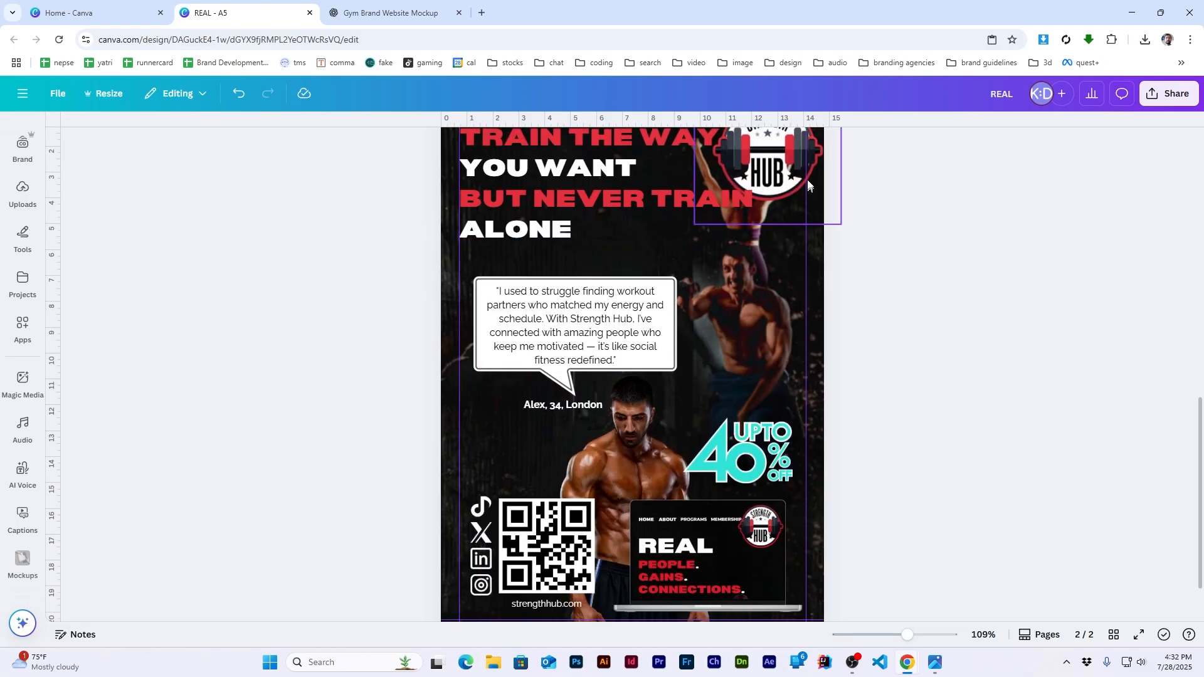
left_click(737, 473)
left_click(763, 316)
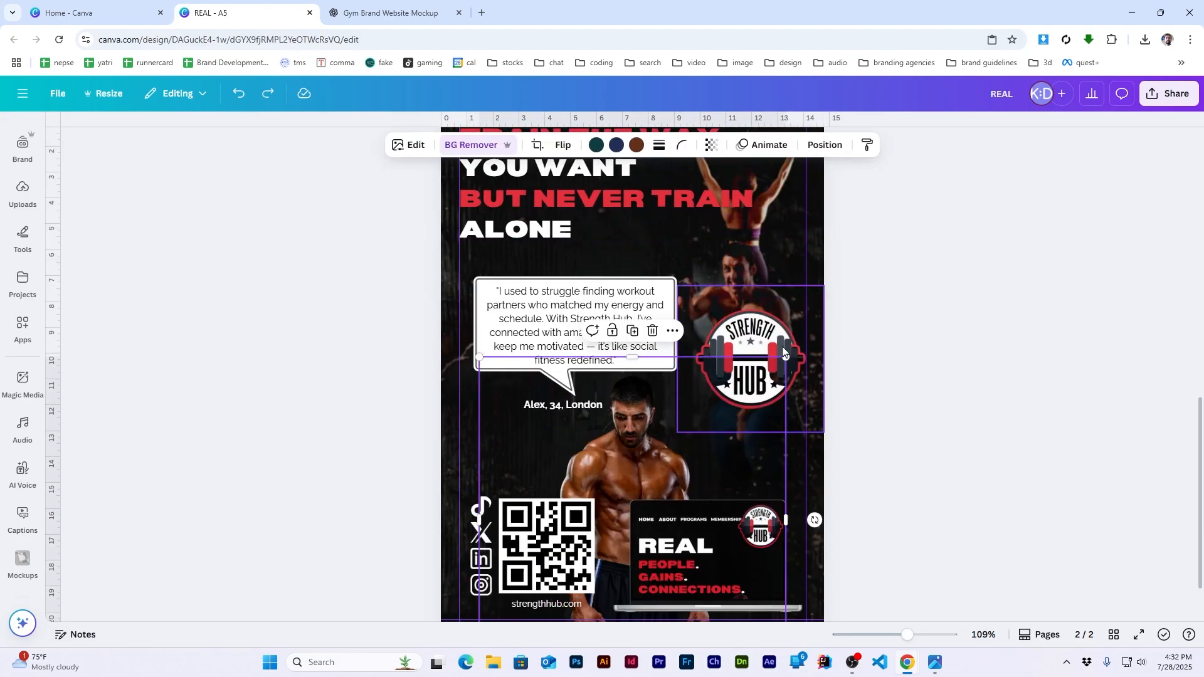
left_click_drag(763, 315, 758, 404)
Step: Try to set page 2's four headline lines to font size 28.7, matching page 1's red headline
scroll(735, 232, "up", 2)
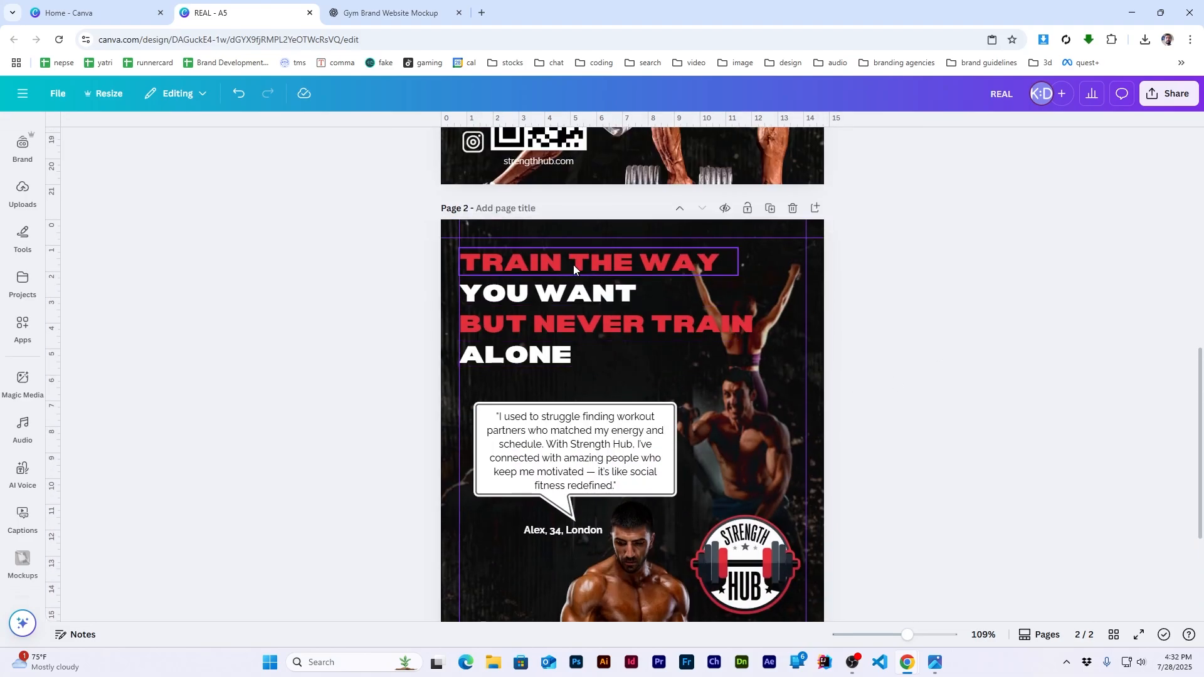
scroll(573, 265, "up", 6)
scroll(562, 243, "up", 1)
left_click(533, 265)
scroll(533, 265, "down", 7)
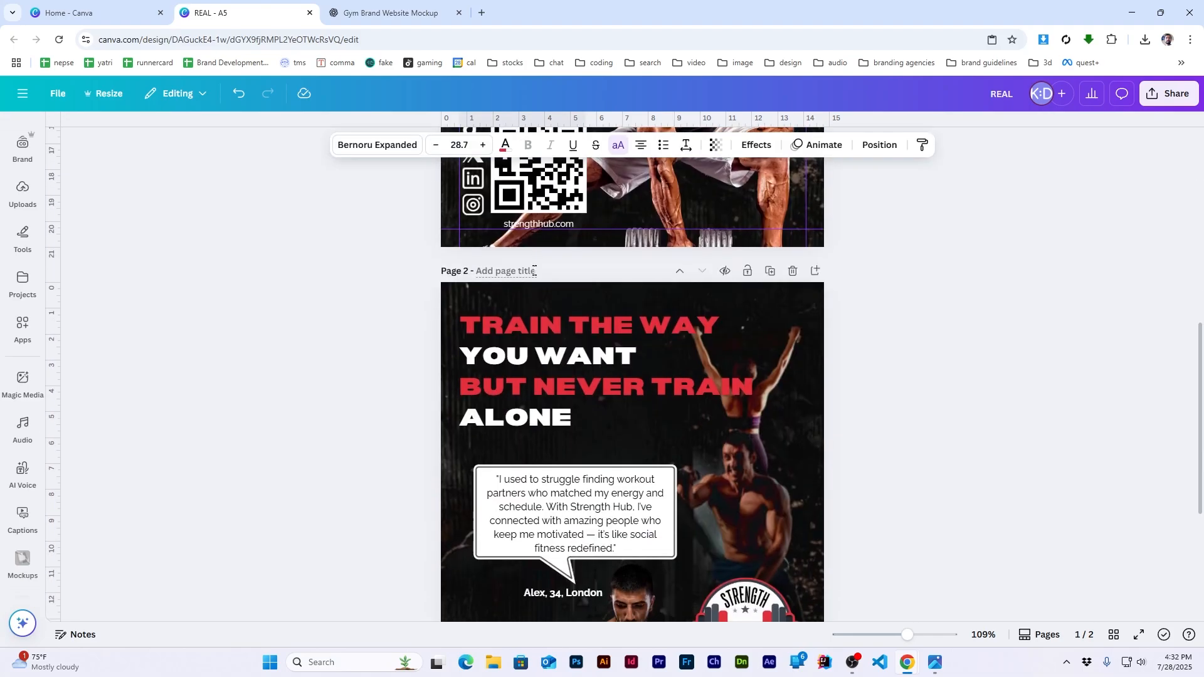
left_click(545, 325)
left_click(539, 356, "shift")
left_click(527, 387, "shift")
left_click(519, 422, "shift")
left_click(460, 144)
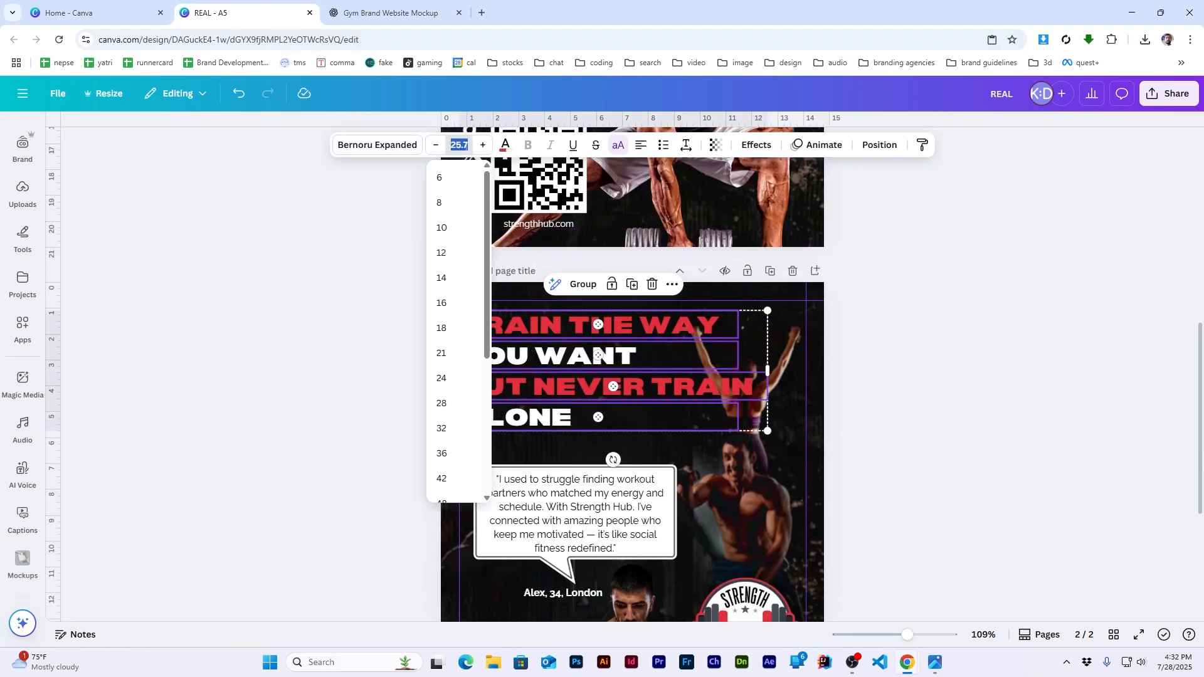
type("28.7")
key("Return")
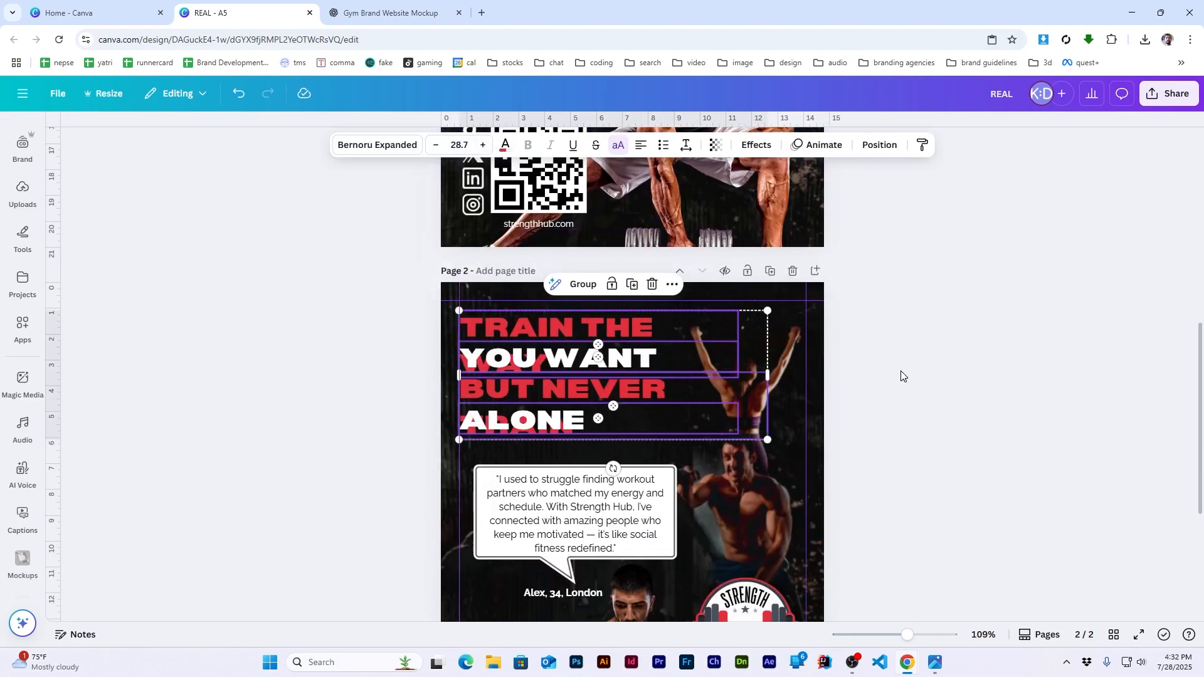
left_click(901, 371)
key("ctrl+z")
Step: Increase the font size of page 2's four headline lines to 28.7
left_click(614, 327)
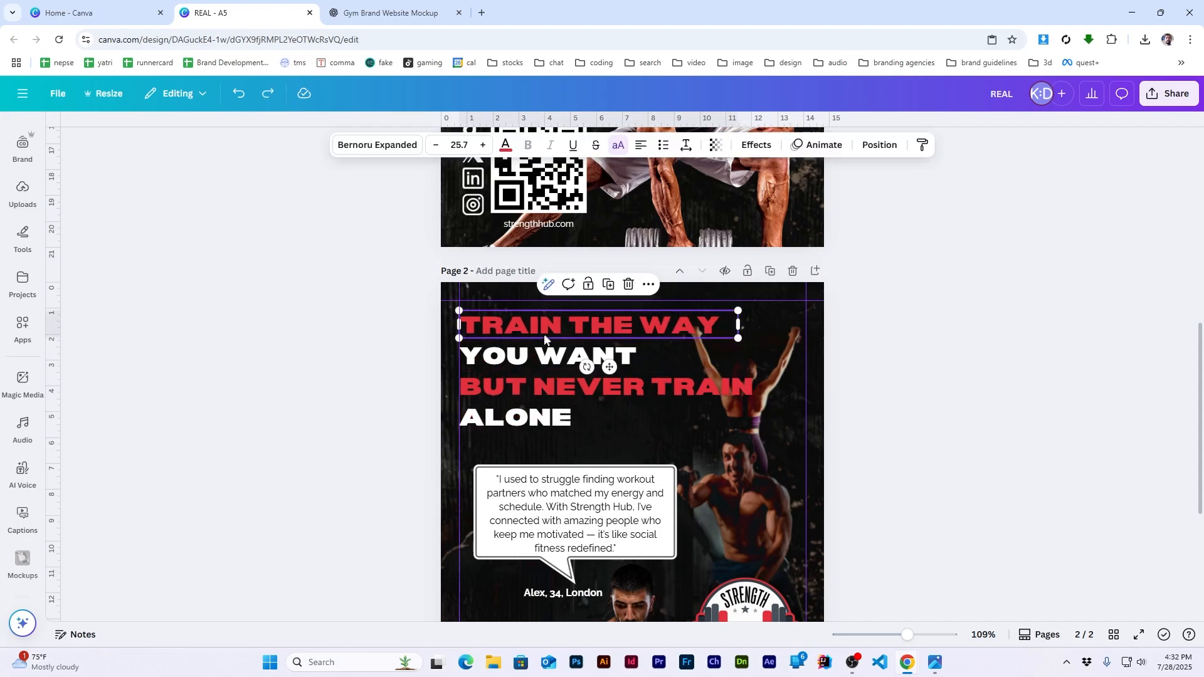
left_click(614, 358, "shift")
left_click(614, 387, "shift")
left_click(521, 418, "shift")
left_click(483, 146)
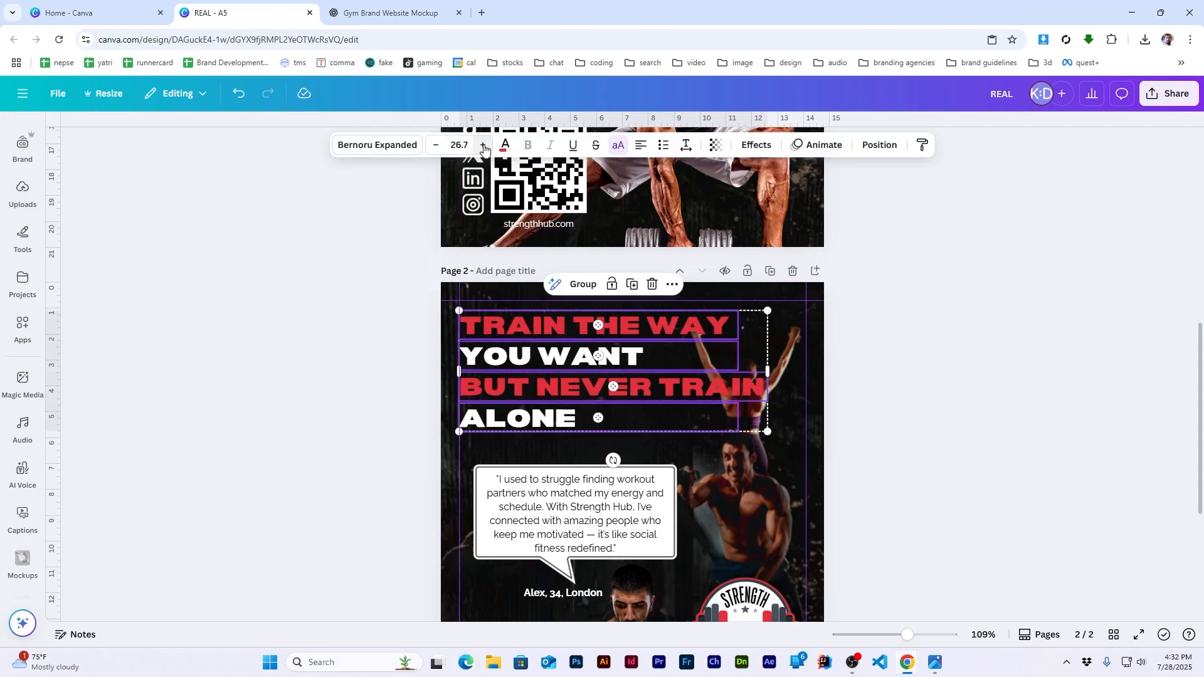
left_click(484, 145)
left_click(484, 146)
left_click(949, 329)
Step: Widen the "TRAIN THE WAY" and "BUT NEVER TRAIN" text boxes so each fits on one line
left_click(696, 329)
left_click_drag(739, 345, 789, 346)
left_click(574, 386)
left_click_drag(771, 405, 890, 405)
left_click(890, 408)
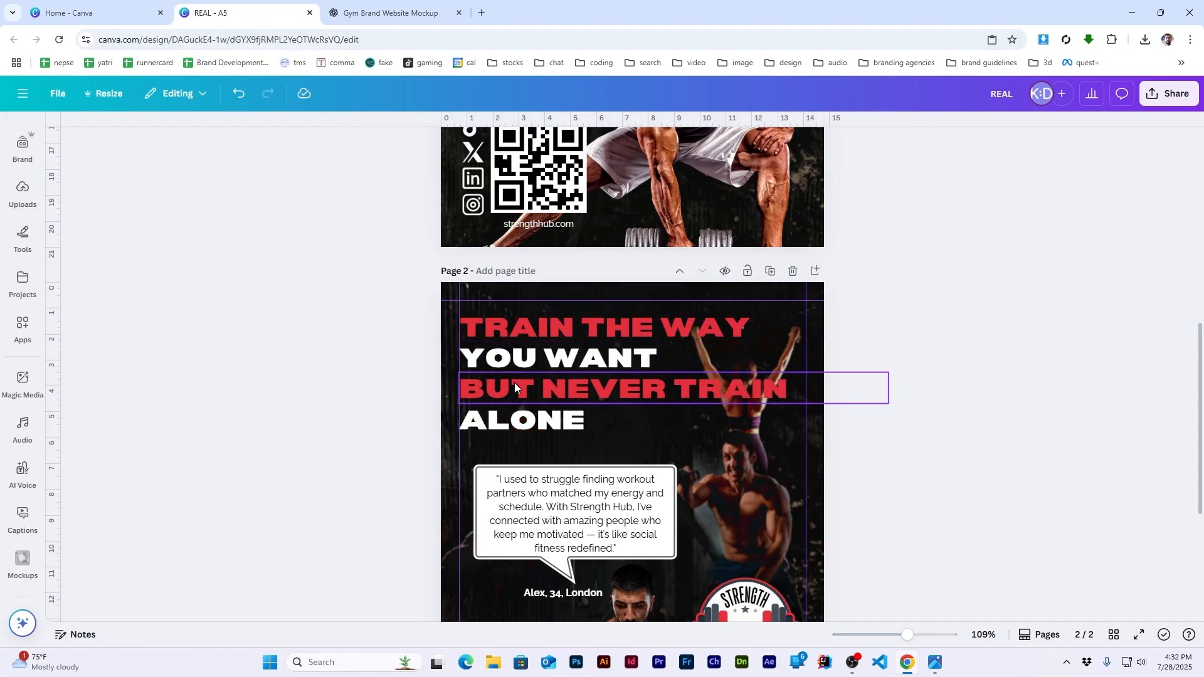
Step: Examine the position and alignment options for page 2's four headline lines, and review the page layout
scroll(514, 386, "up", 3)
left_click(446, 441)
left_click(394, 397, "shift")
left_click(437, 339, "shift")
left_click(486, 286, "shift")
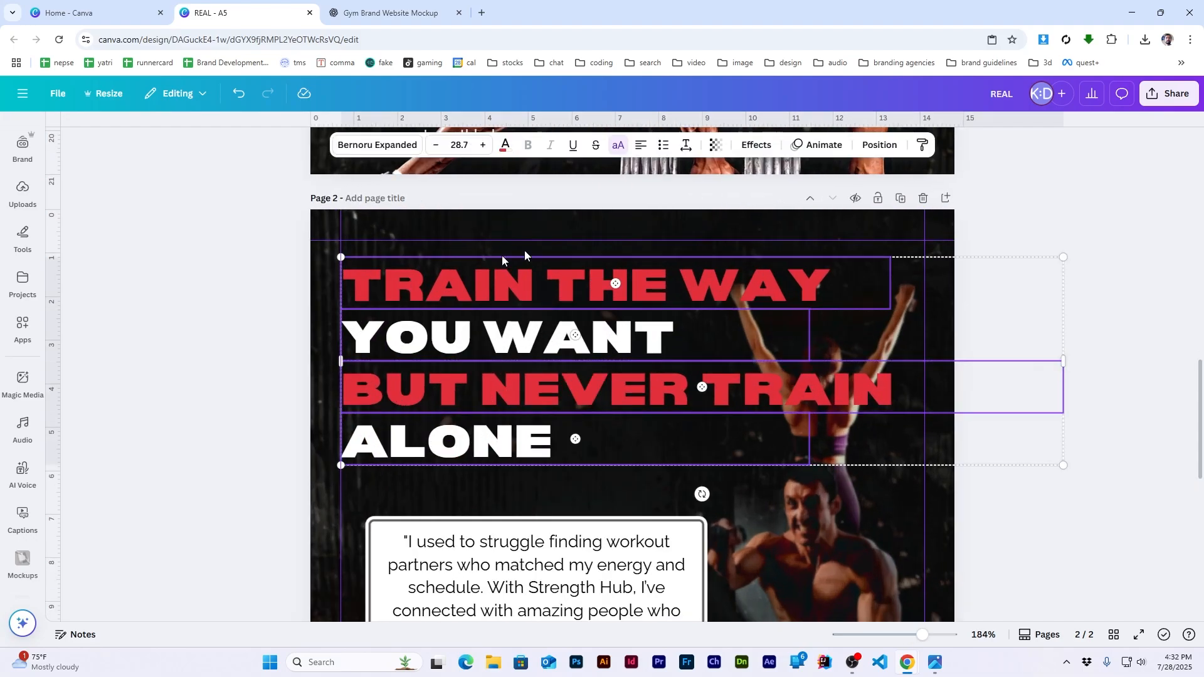
left_click(868, 144)
left_click(254, 134)
left_click(868, 355)
scroll(896, 445, "down", 5)
scroll(896, 446, "down", 3)
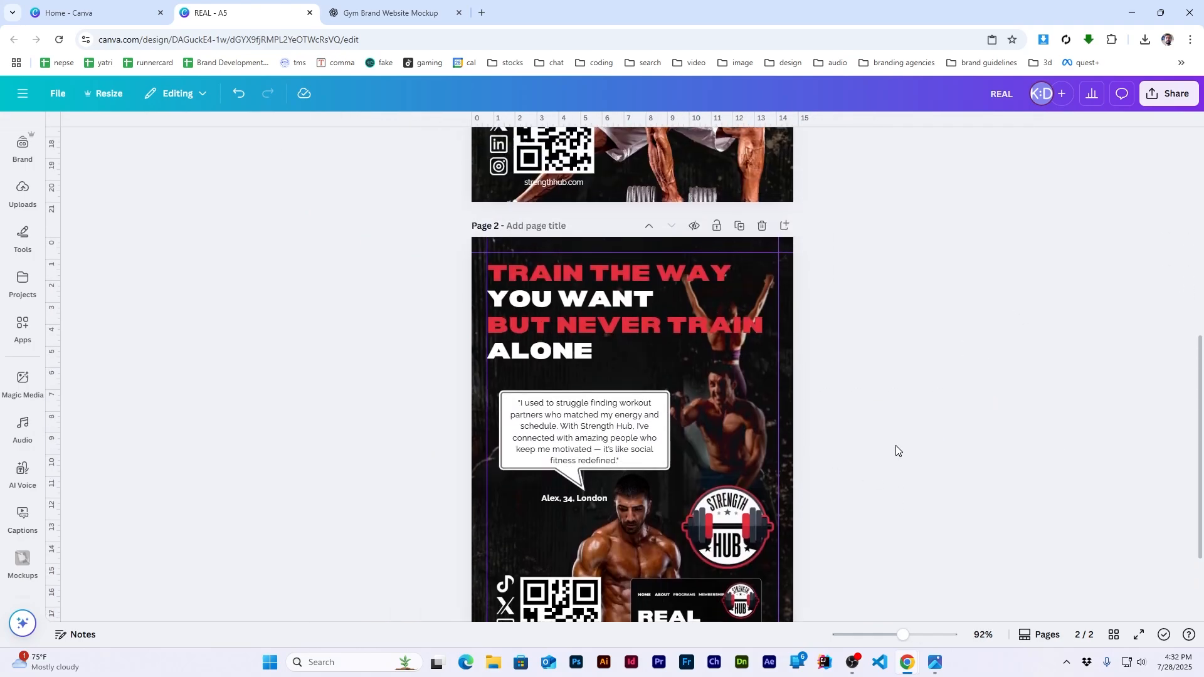
Step: Move page 2's group of social icons and QR code slightly up and left to the left margin guide
scroll(506, 514, "up", 5)
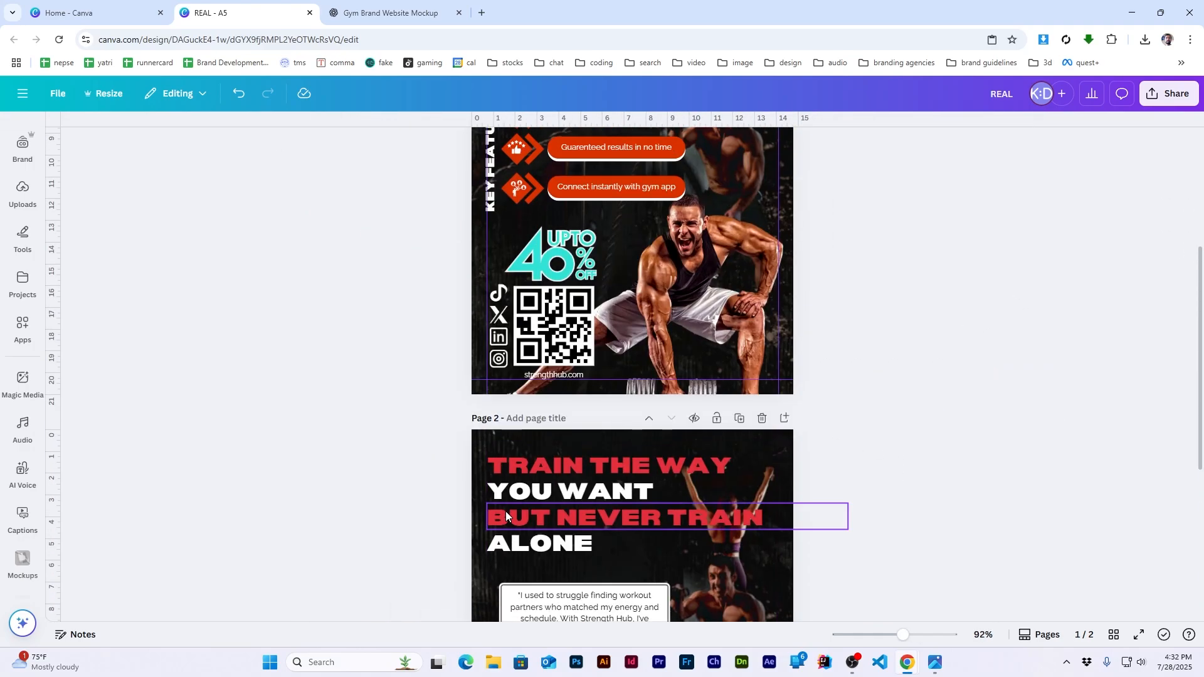
left_click(559, 345)
scroll(558, 345, "down", 5)
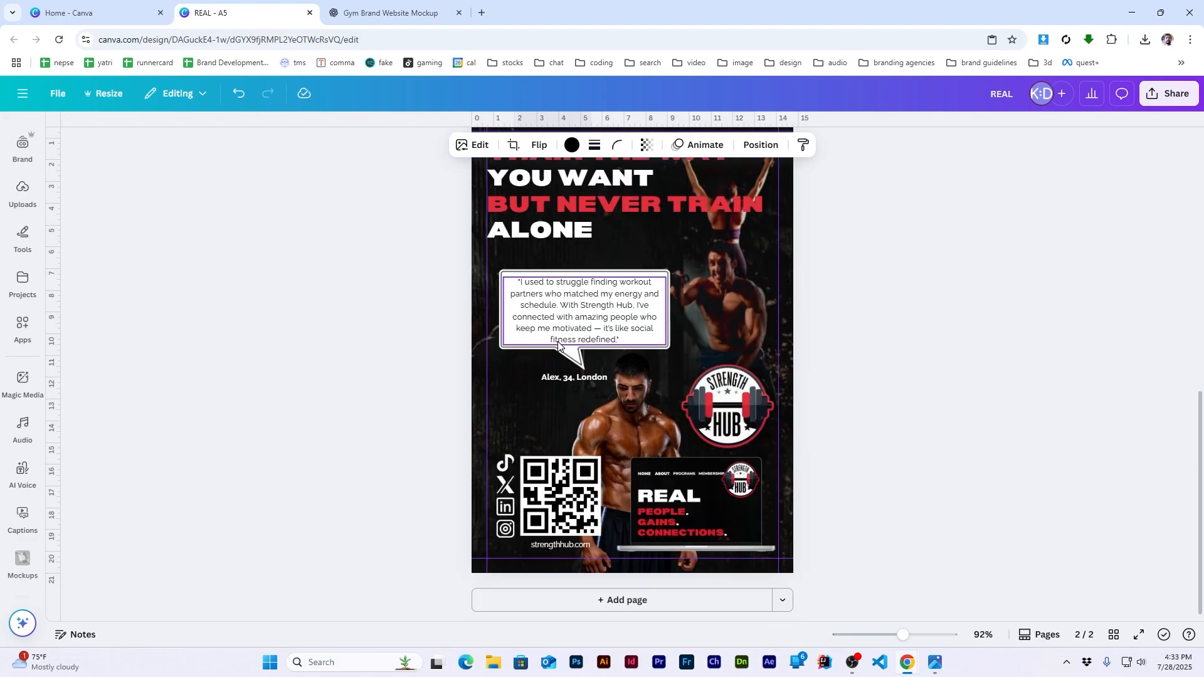
left_click(542, 500)
left_click_drag(543, 500, 533, 491)
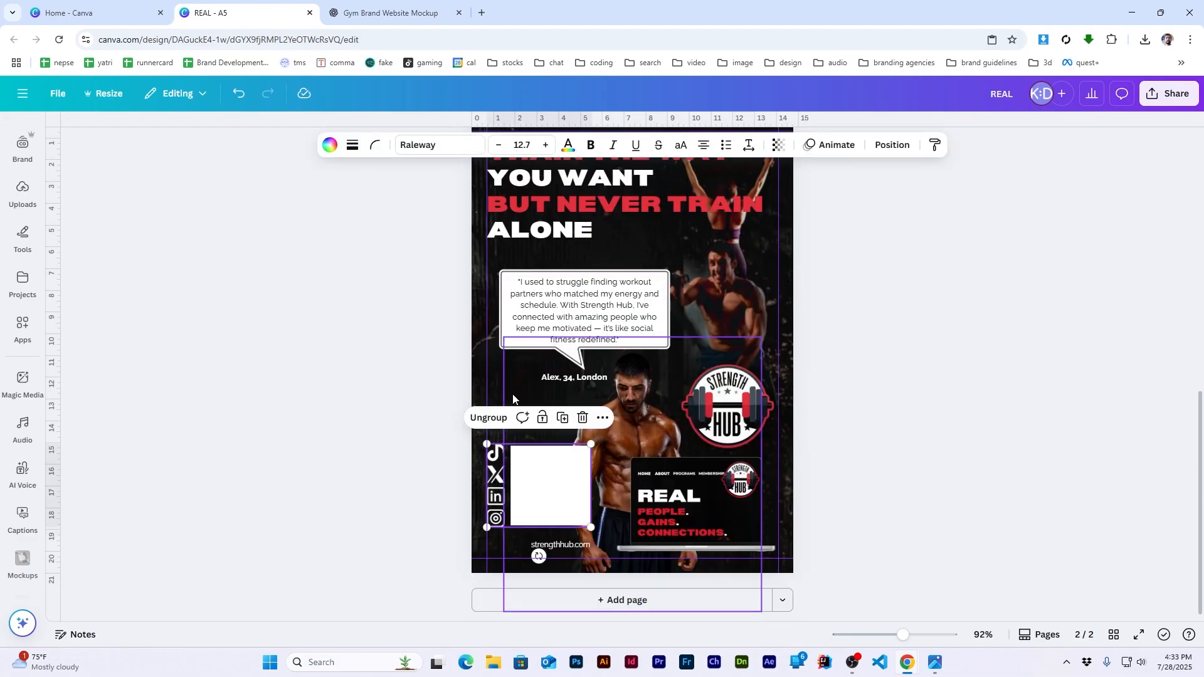
Step: Delete page 2's social icons and QR code group, the oversized element overlapping it, and the website address text
left_click(513, 401)
left_click(537, 505, "shift")
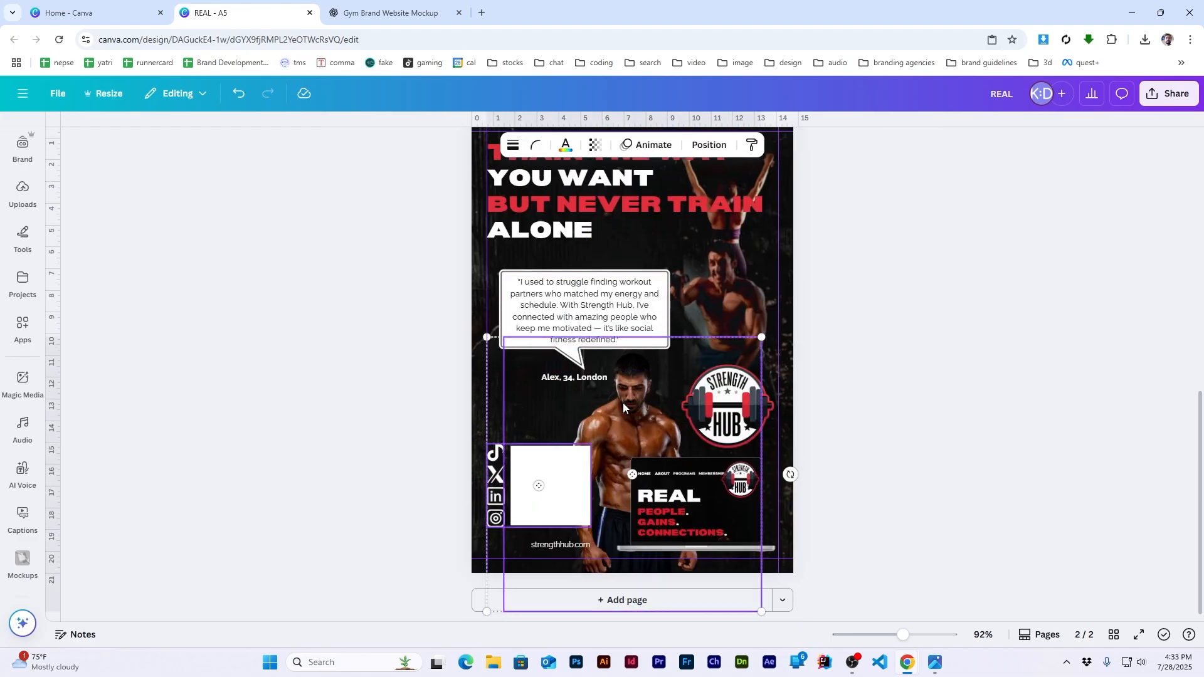
key("Delete")
left_click(563, 546)
key("Delete")
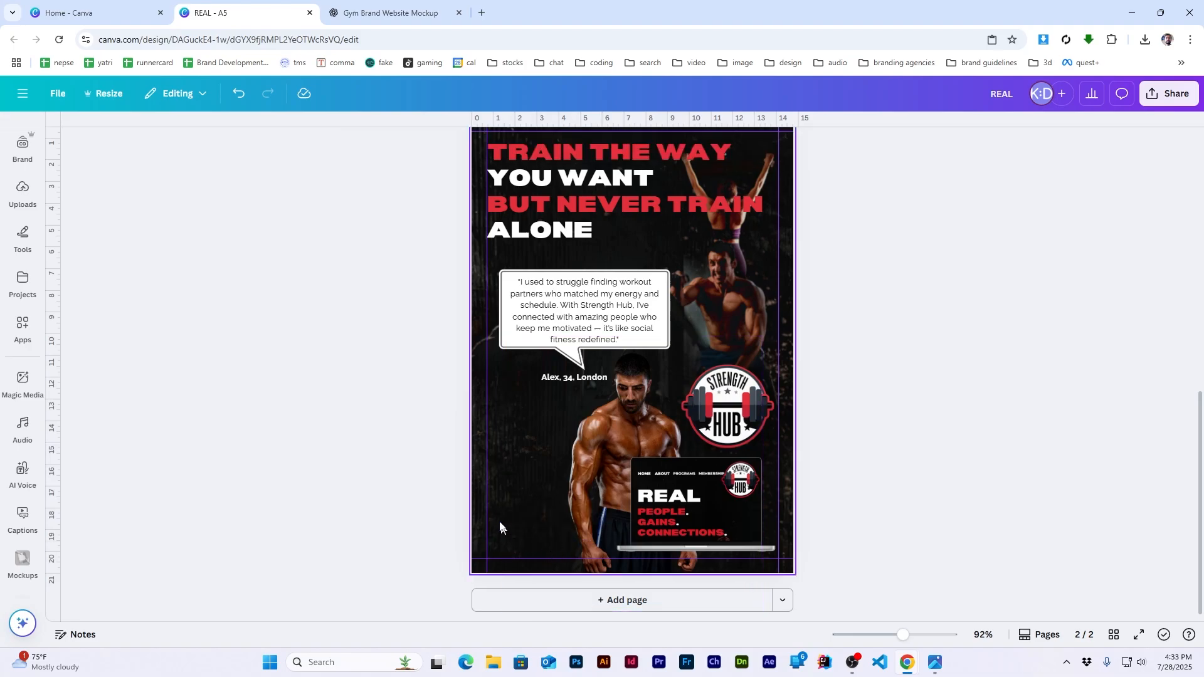
Step: Paste page 1's group of discount graphic, social icons, QR code and website address into page 2's lower left area
left_click(474, 493)
key("ctrl+z")
key("ctrl+z")
left_click(944, 363)
scroll(535, 461, "up", 3)
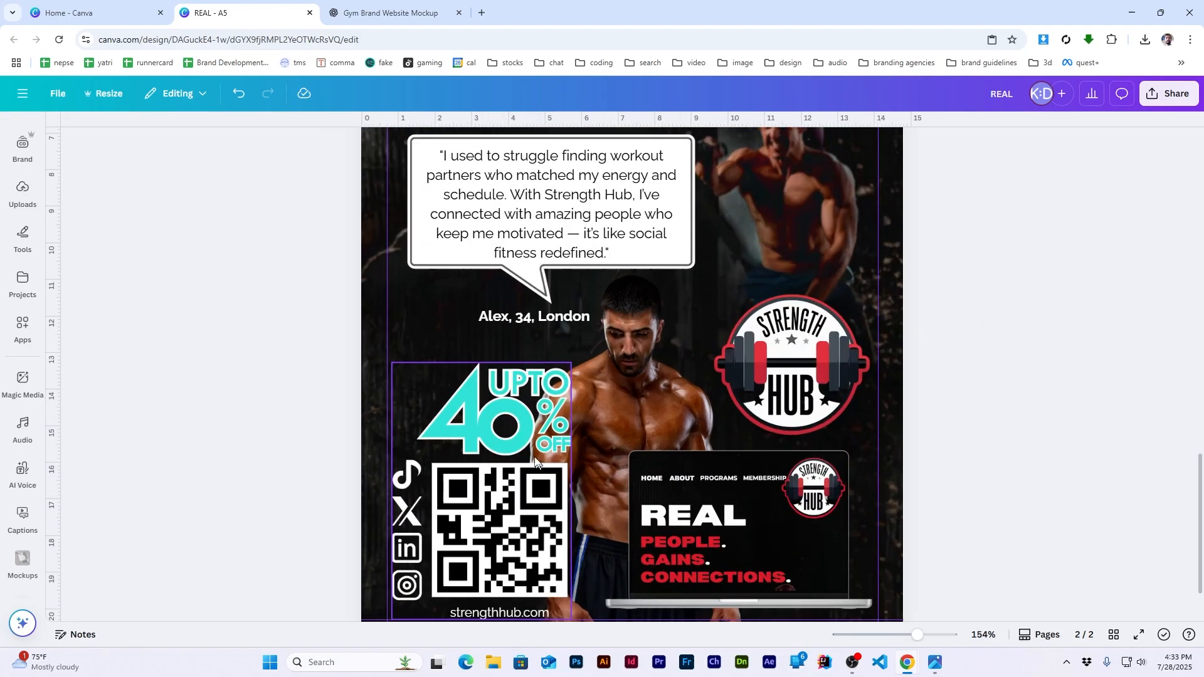
scroll(863, 329, "down", 3)
scroll(863, 330, "up", 5)
Step: Ungroup the pasted elements on page 2 and delete the "UPTO 40% OFF" graphic
right_click(539, 435)
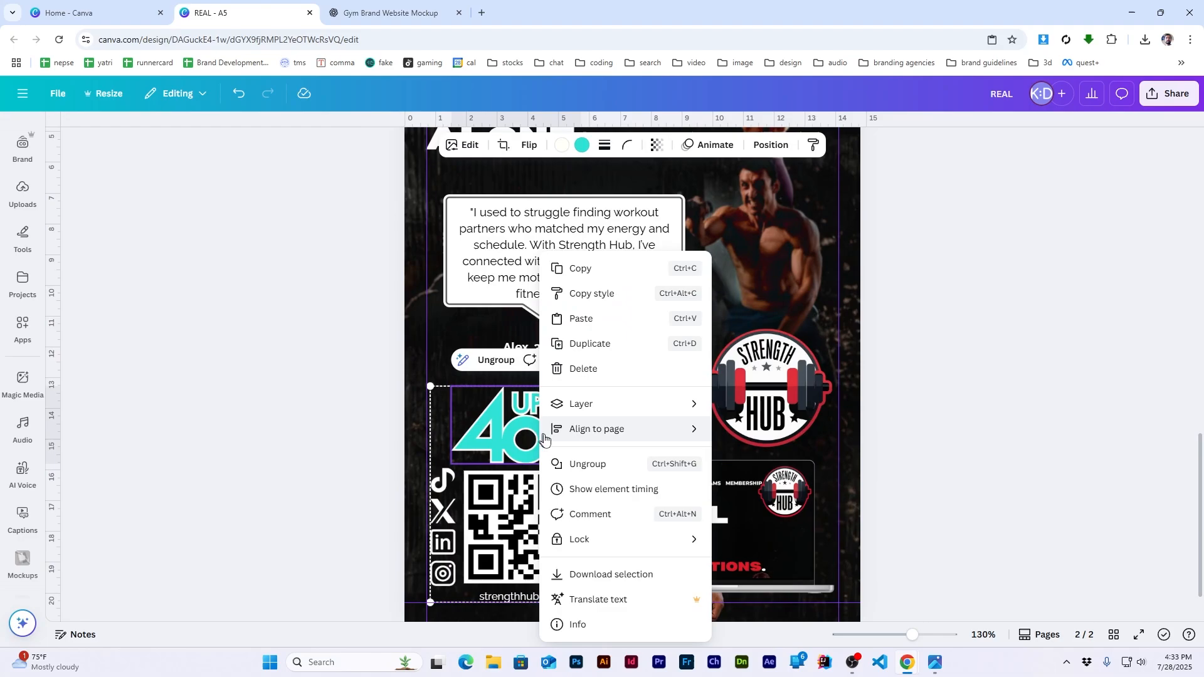
left_click(564, 463)
left_click(502, 427)
key("Delete")
scroll(946, 405, "down", 4)
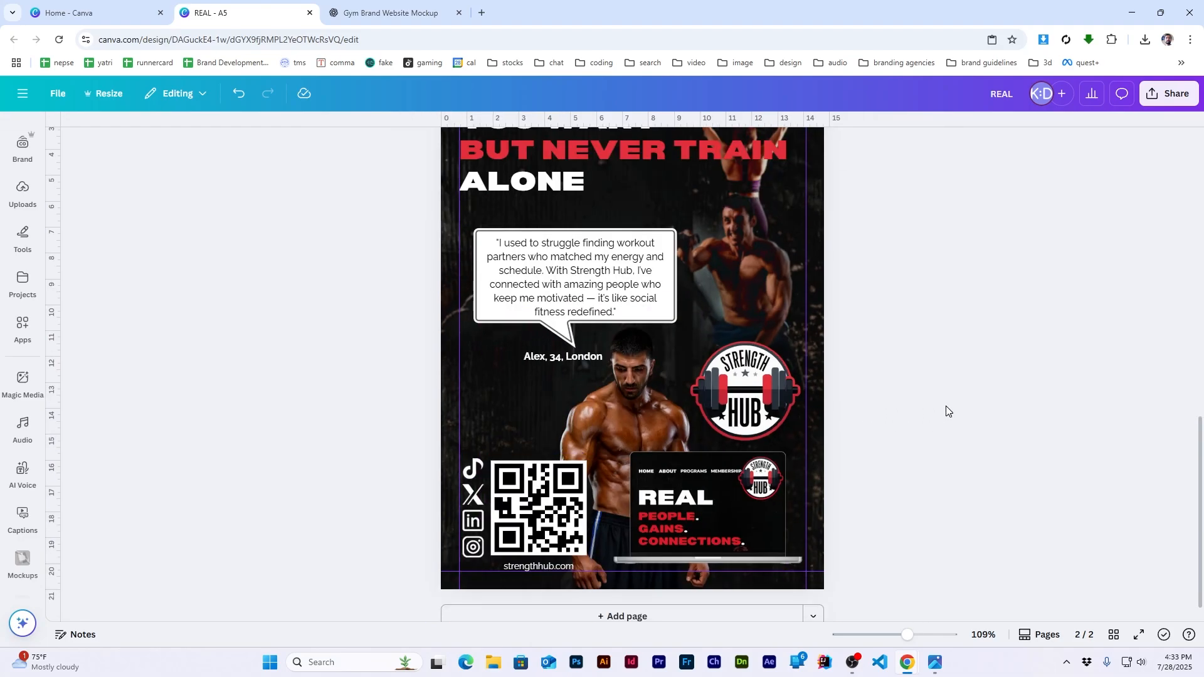
Step: Check both flyer pages and download pages 1–2 as PNG at size 1
scroll(637, 330, "up", 8)
scroll(778, 385, "down", 6)
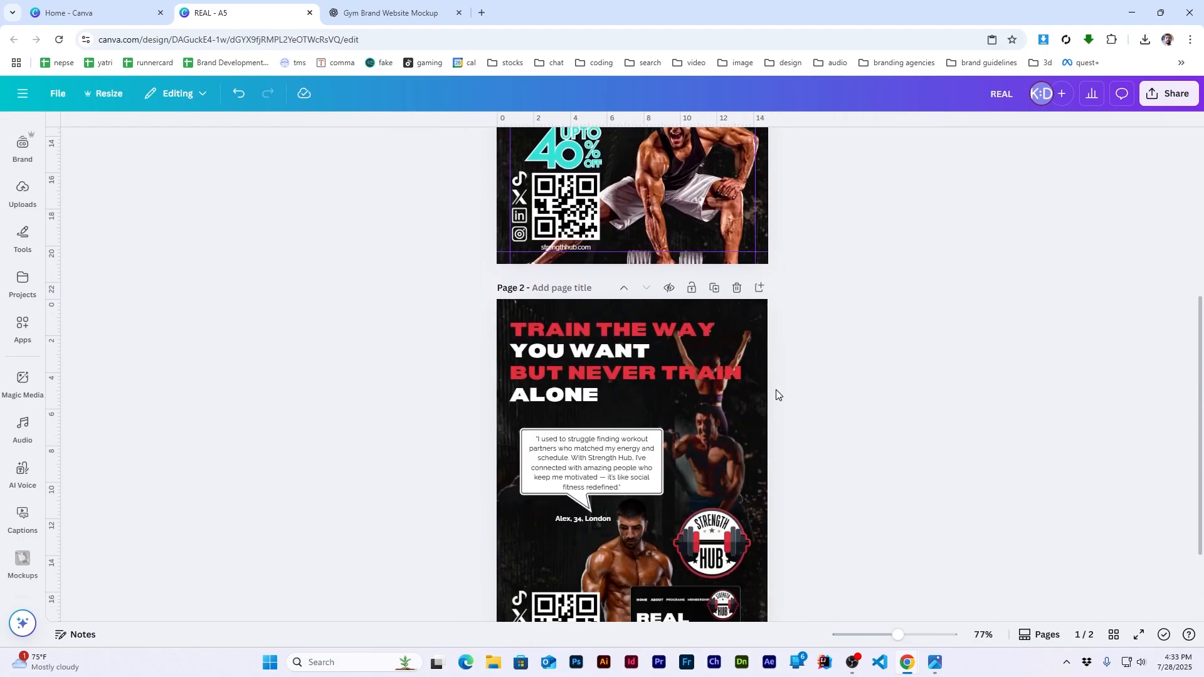
scroll(1009, 561, "up", 5)
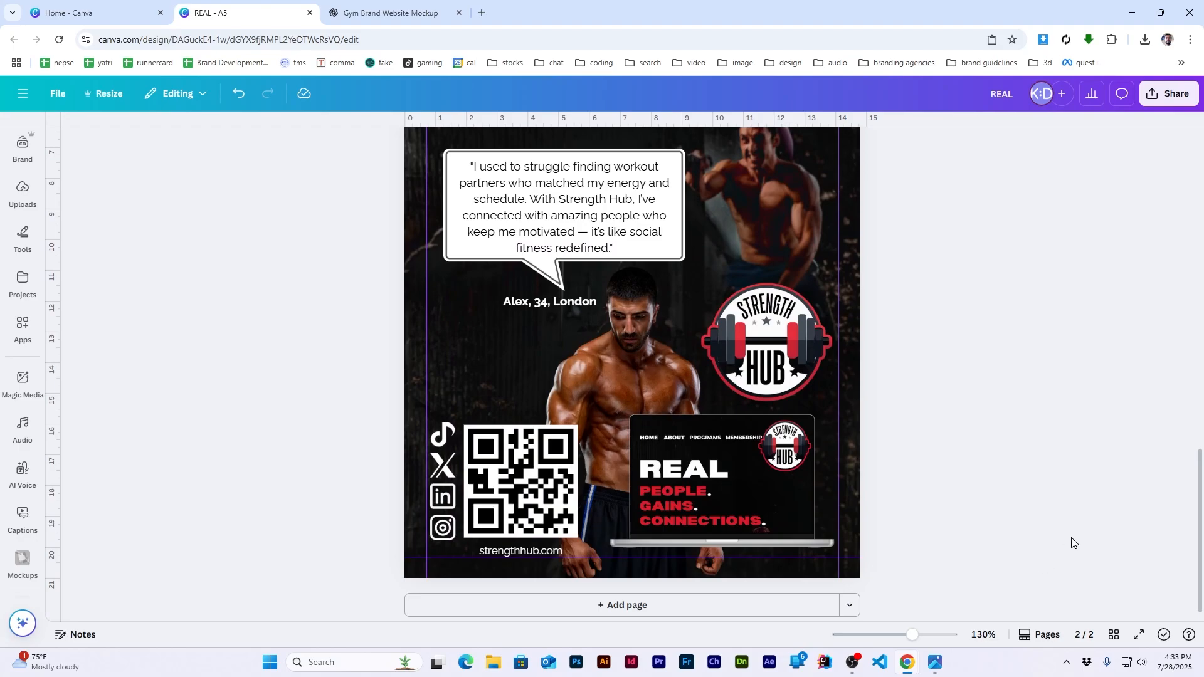
scroll(921, 423, "down", 5)
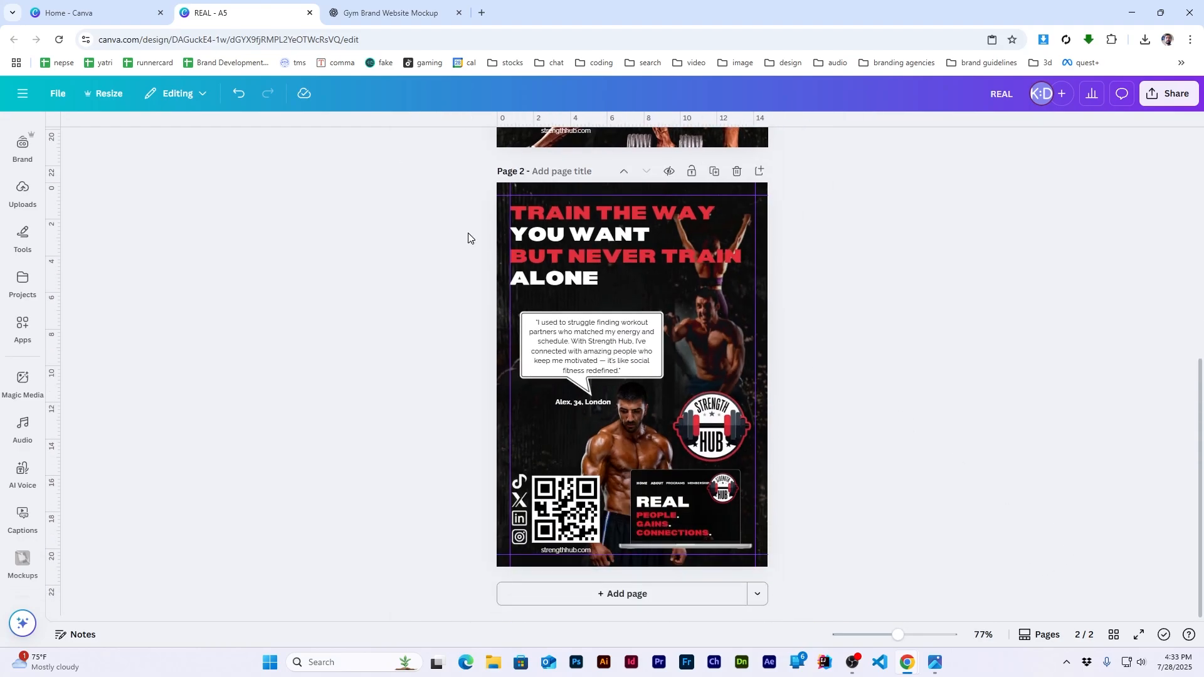
scroll(468, 236, "up", 8)
left_click(58, 93)
left_click(69, 376)
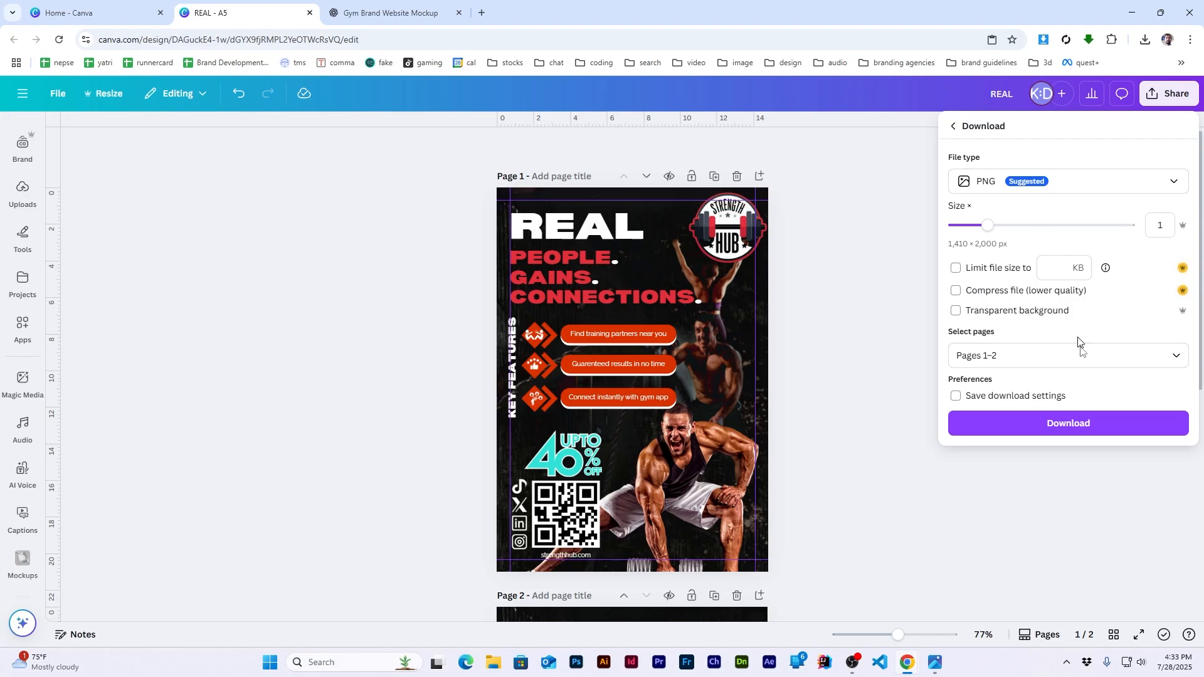
left_click(1095, 427)
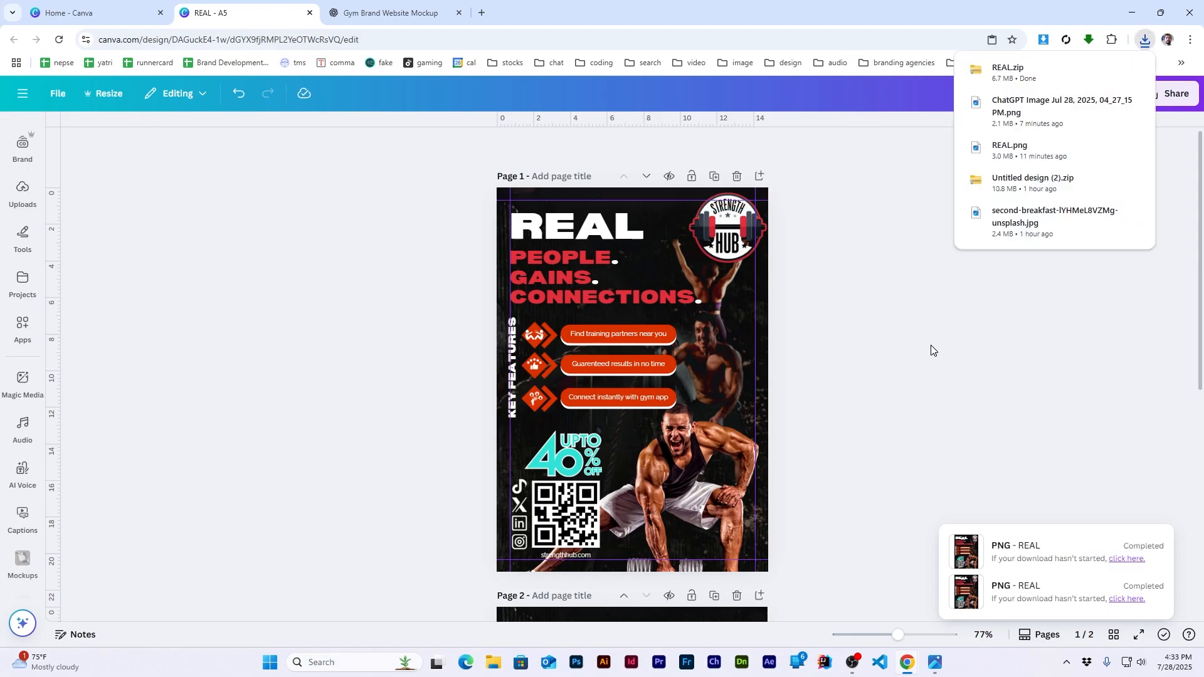
Step: Show the downloaded REAL.zip in its folder, extract all its files, and close the file windows
right_click(1013, 73)
left_click(1025, 133)
right_click(157, 125)
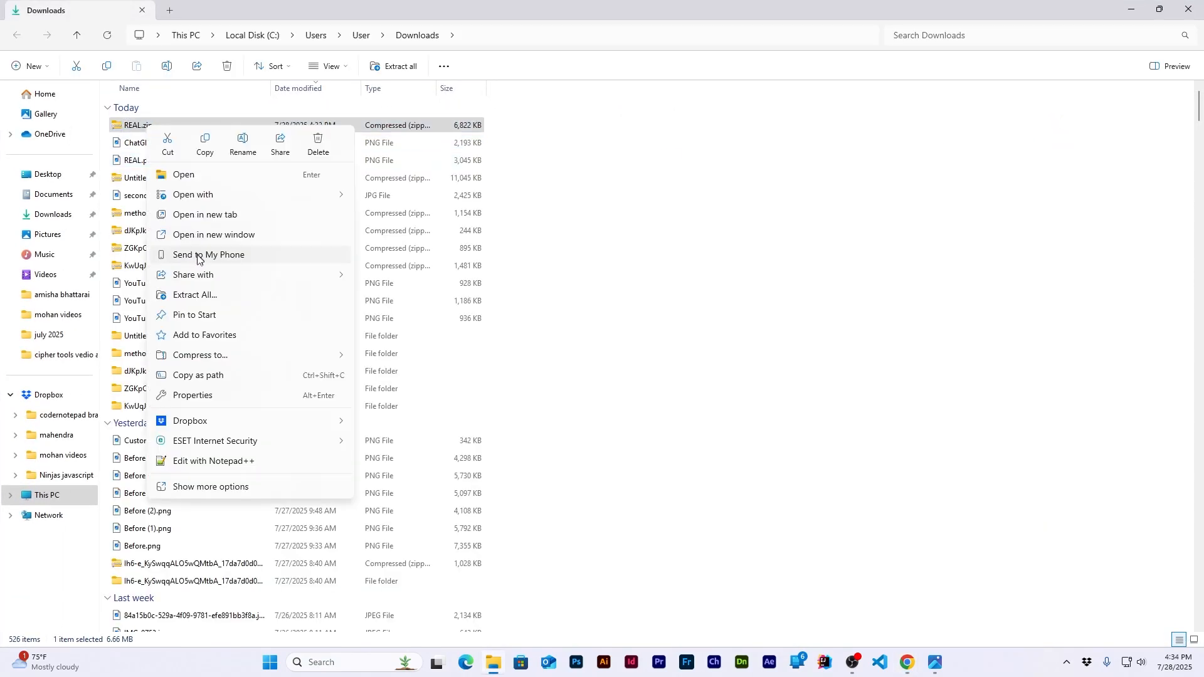
left_click(204, 256)
key("Return")
left_click(1188, 9)
left_click(1188, 9)
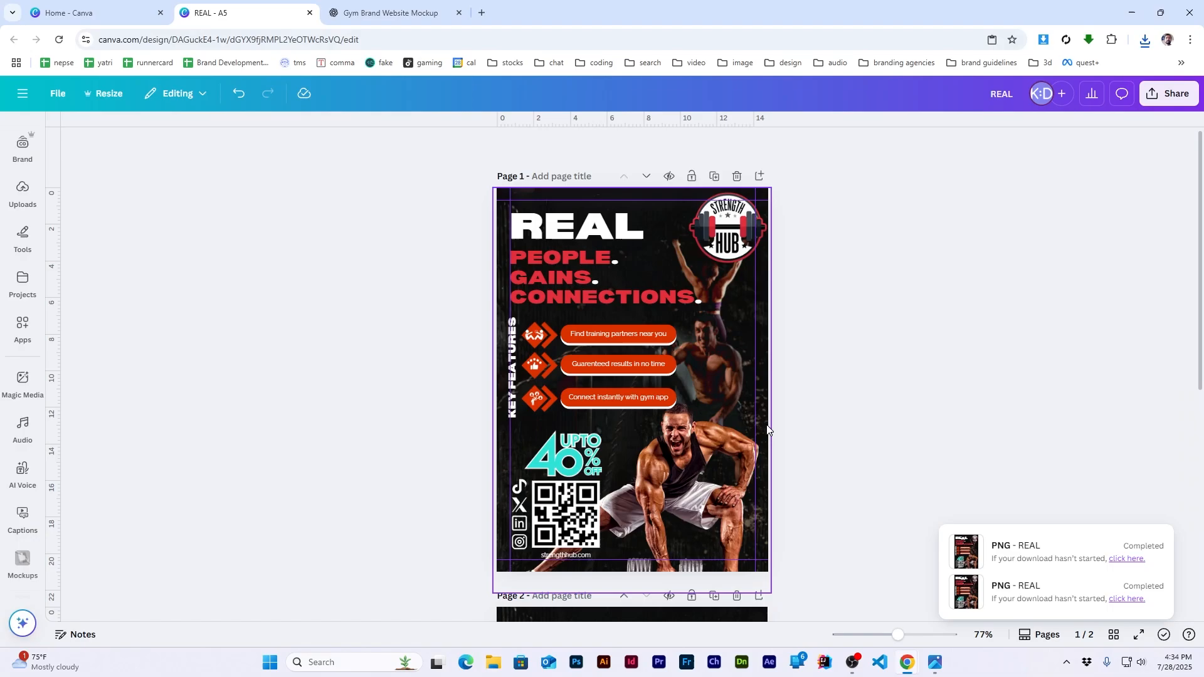
Step: Add a blank page 3 after the flyer and open the Print category of the Mockups app
scroll(769, 430, "down", 5)
left_click(667, 592)
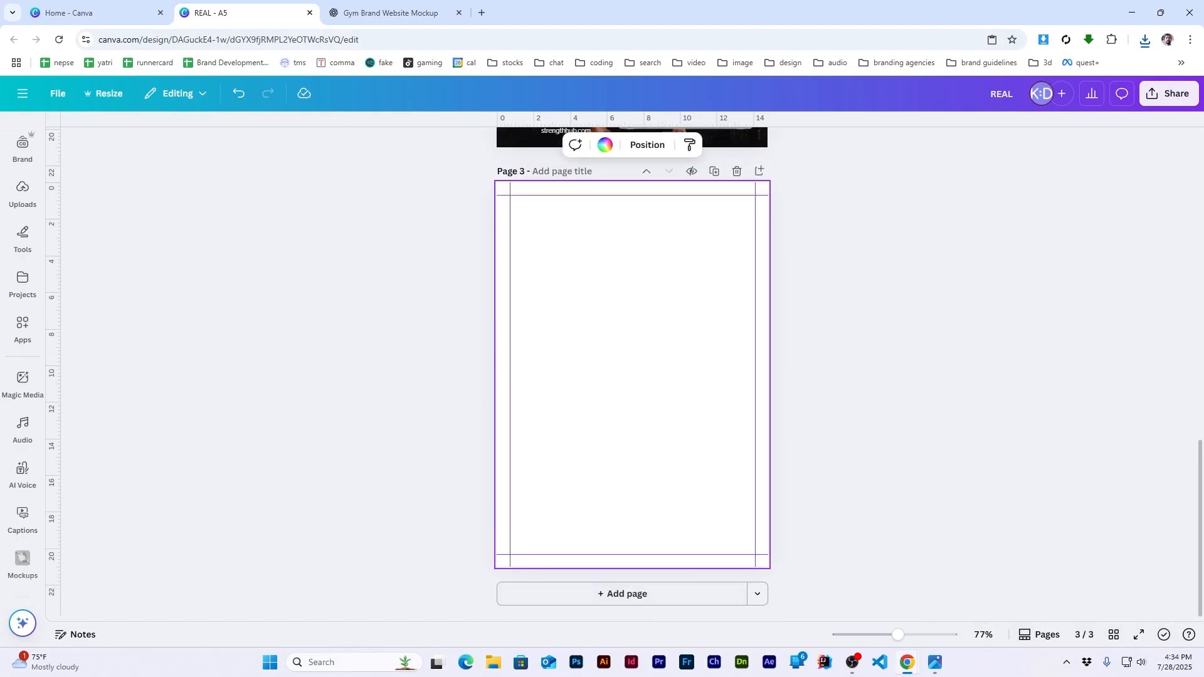
scroll(22, 458, "down", 6)
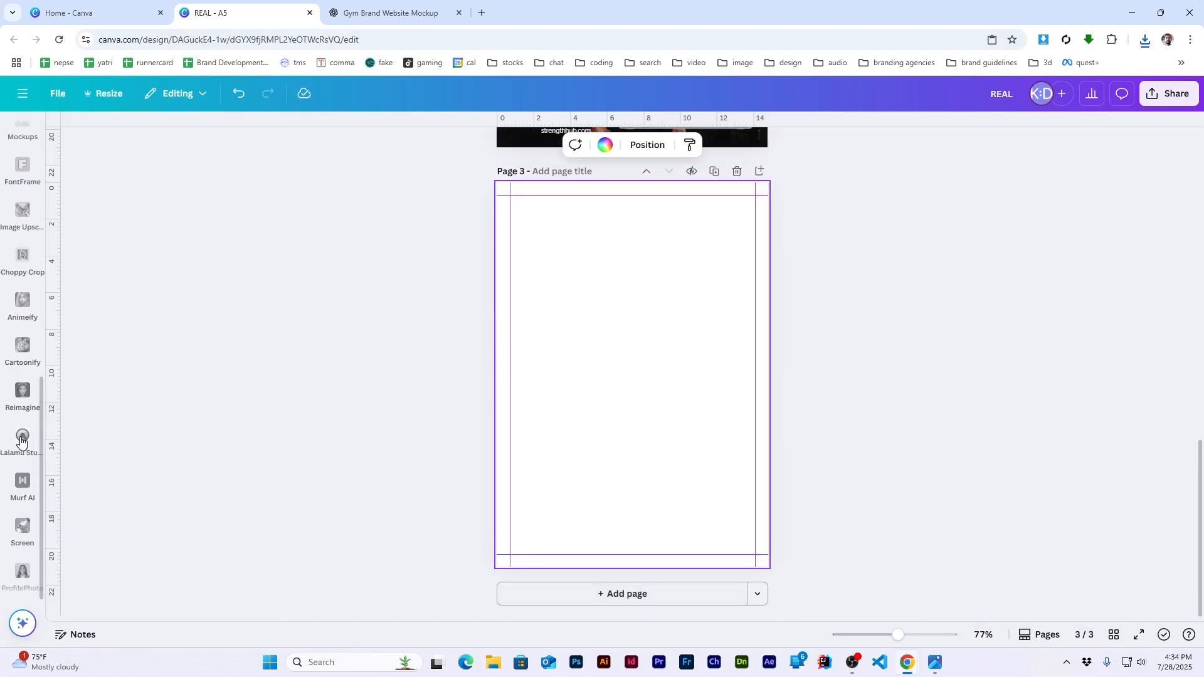
scroll(19, 399, "up", 2)
scroll(23, 326, "up", 2)
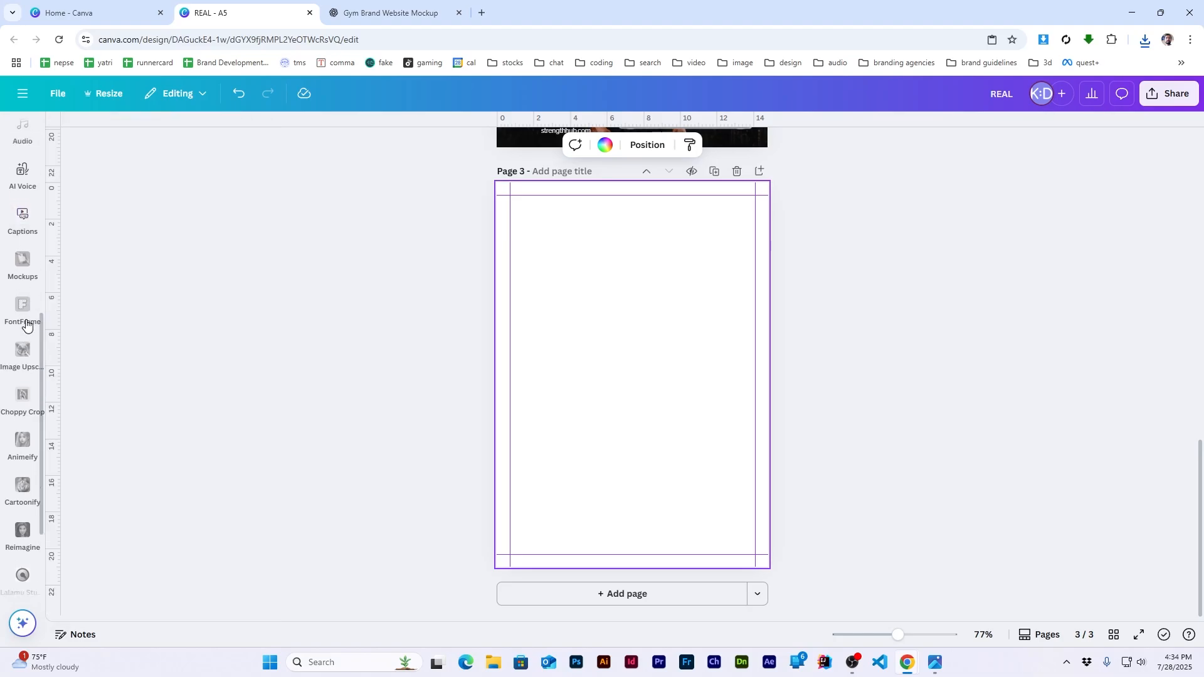
left_click(23, 376)
scroll(168, 336, "down", 5)
left_click(236, 291)
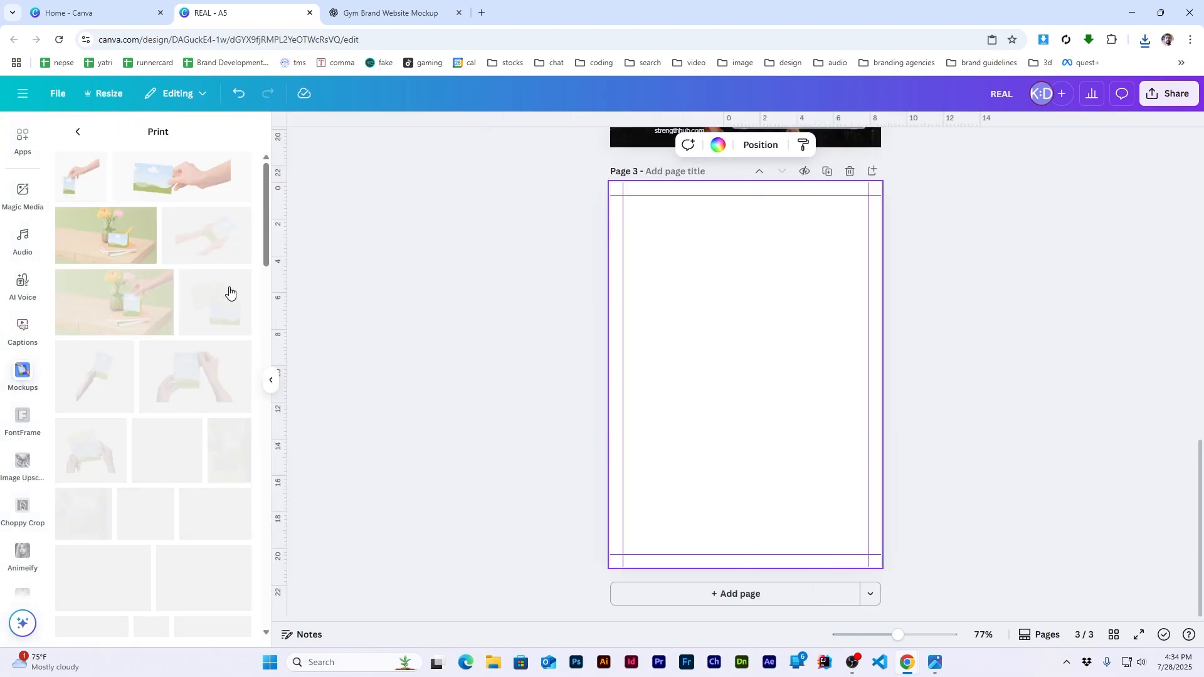
Step: Find the print mockup of a hand holding a tilted sheet on a blue background and insert it on page 3
scroll(215, 405, "down", 10)
scroll(215, 408, "down", 10)
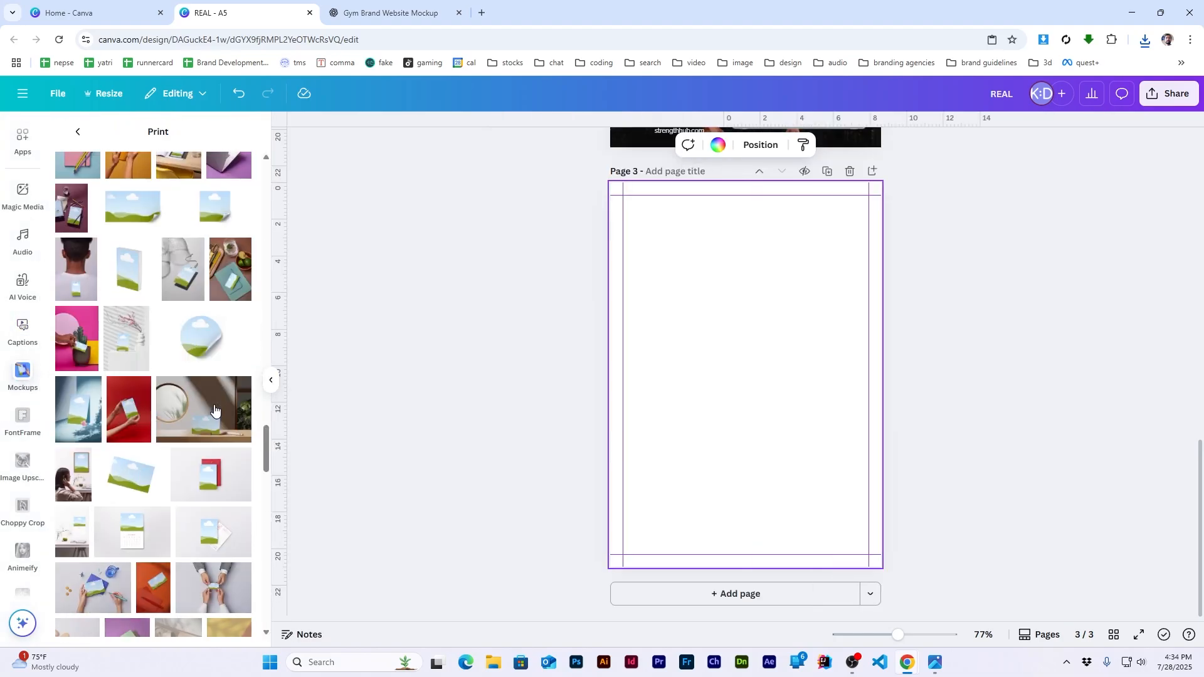
scroll(213, 425, "down", 10)
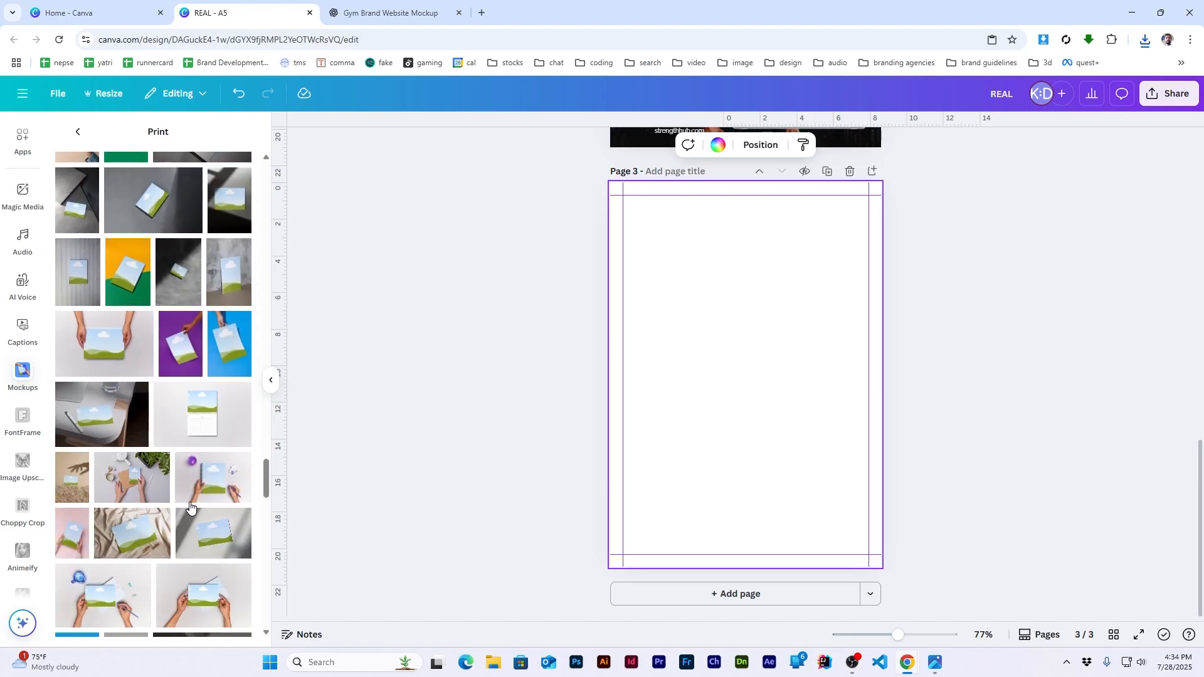
scroll(209, 354, "up", 3)
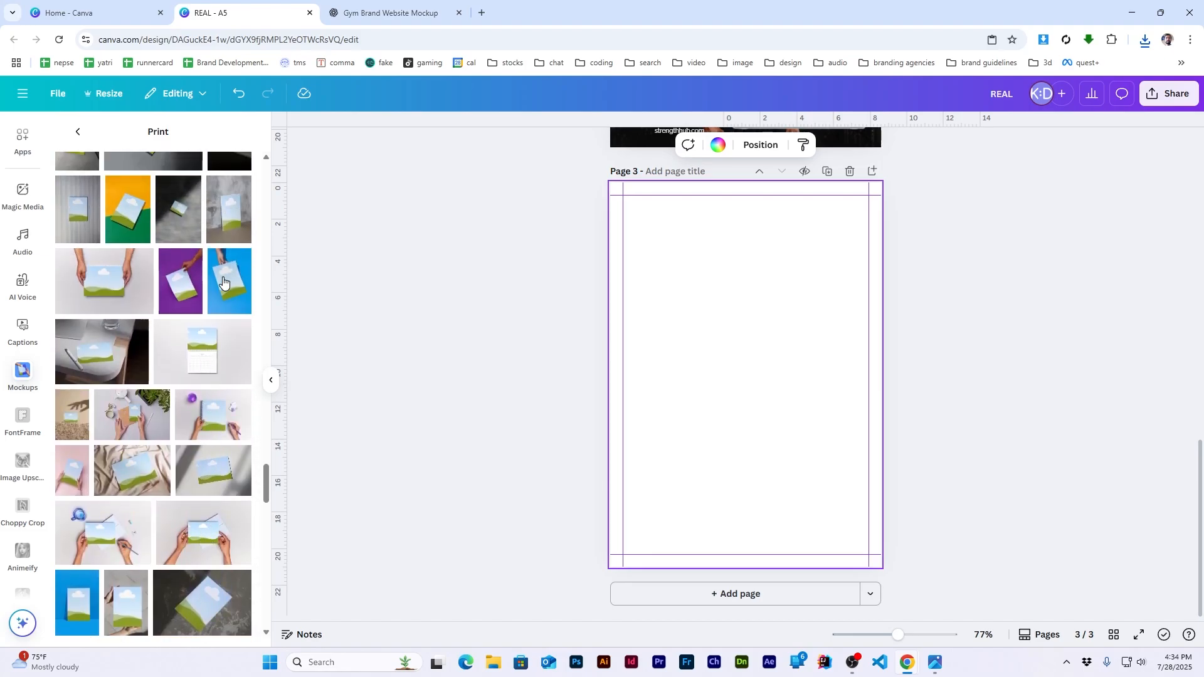
left_click(218, 287)
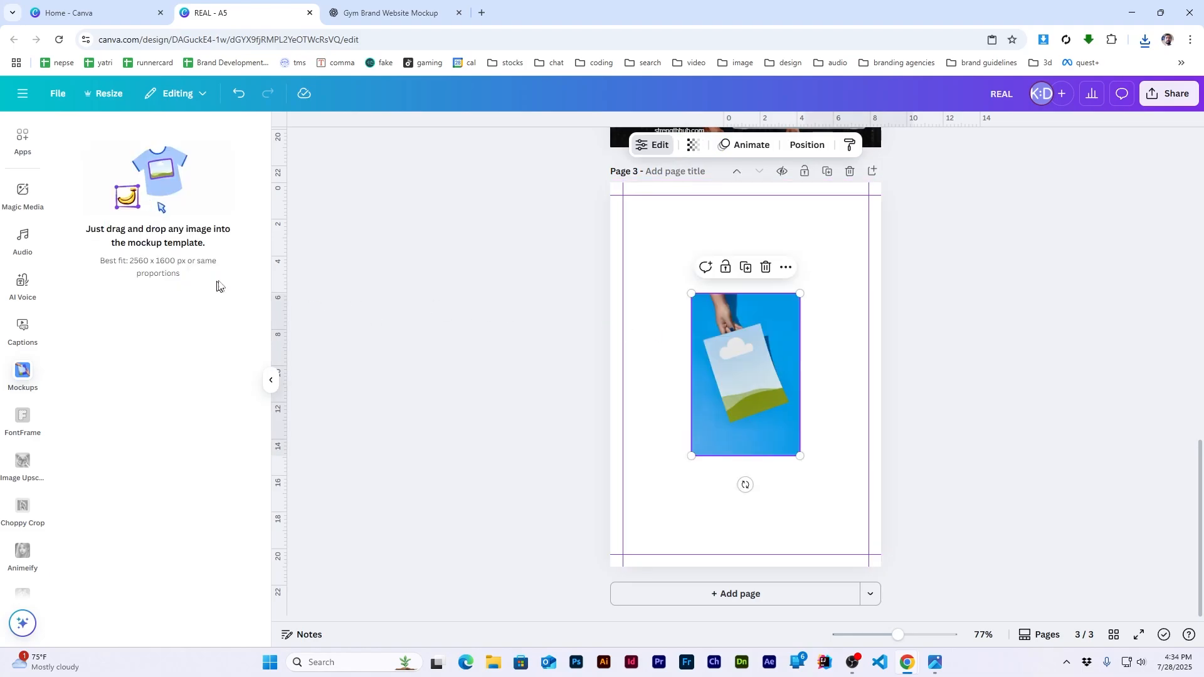
Step: Enlarge the blue hand-held mockup to nearly the width of page 3 and center it horizontally
right_click(754, 356)
key("Escape")
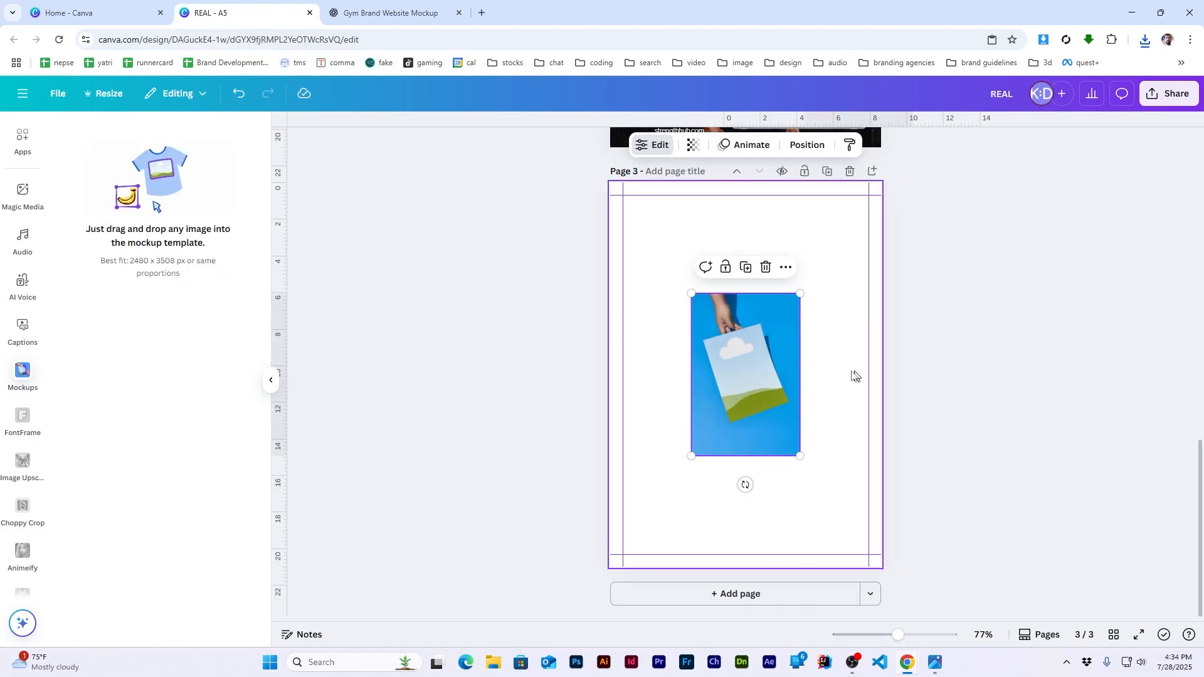
left_click_drag(800, 293, 830, 247)
right_click(803, 275)
key("Escape")
left_click_drag(809, 326, 715, 241)
left_click_drag(757, 397, 868, 589)
left_click_drag(801, 513, 807, 540)
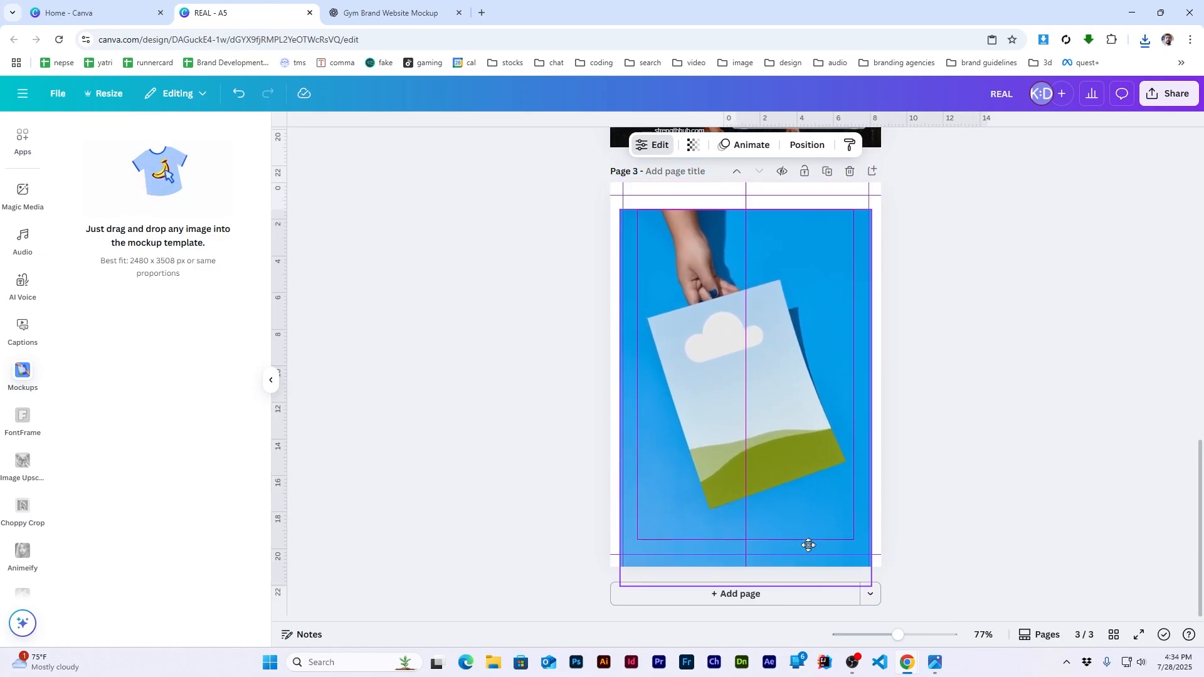
left_click(960, 406)
Step: Upload the exported page 1 flyer image and place it into the mockup's sheet on page 3
scroll(23, 320, "up", 3)
left_click(22, 318)
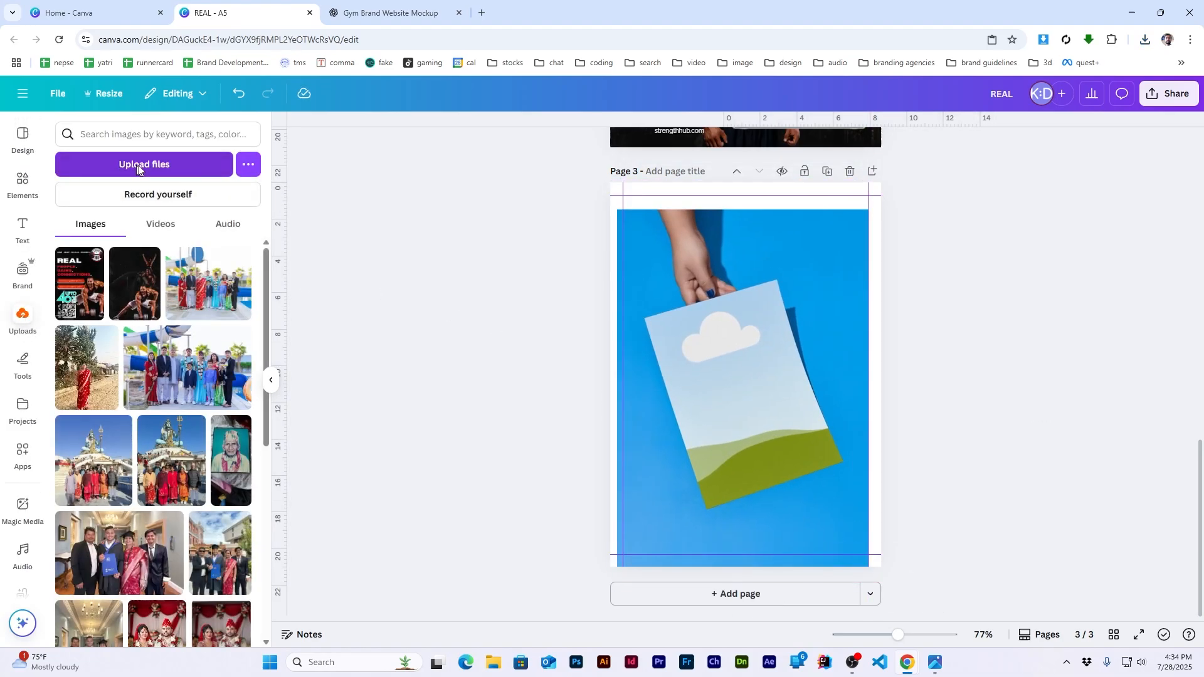
left_click(144, 164)
double_click(739, 187)
double_click(457, 196)
left_click(76, 324)
left_click_drag(715, 362, 749, 392)
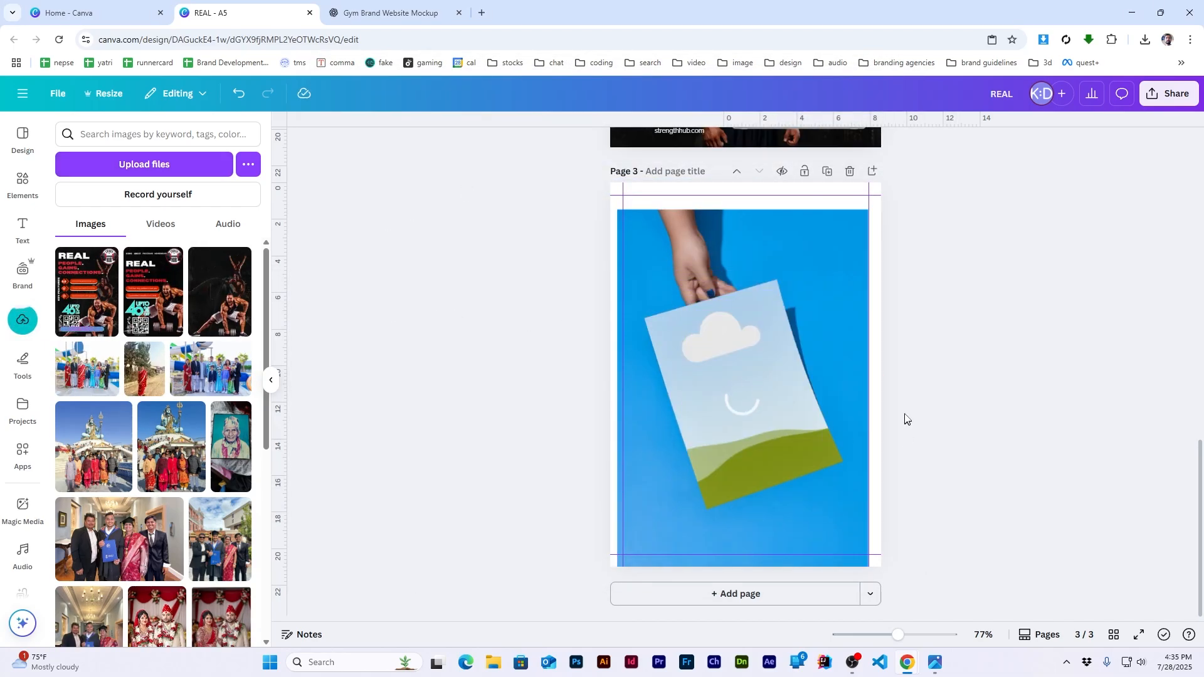
Step: Enlarge the mockup to fill page 3 completely and duplicate the page as page 4
left_click(796, 264)
left_click_drag(869, 210, 906, 180)
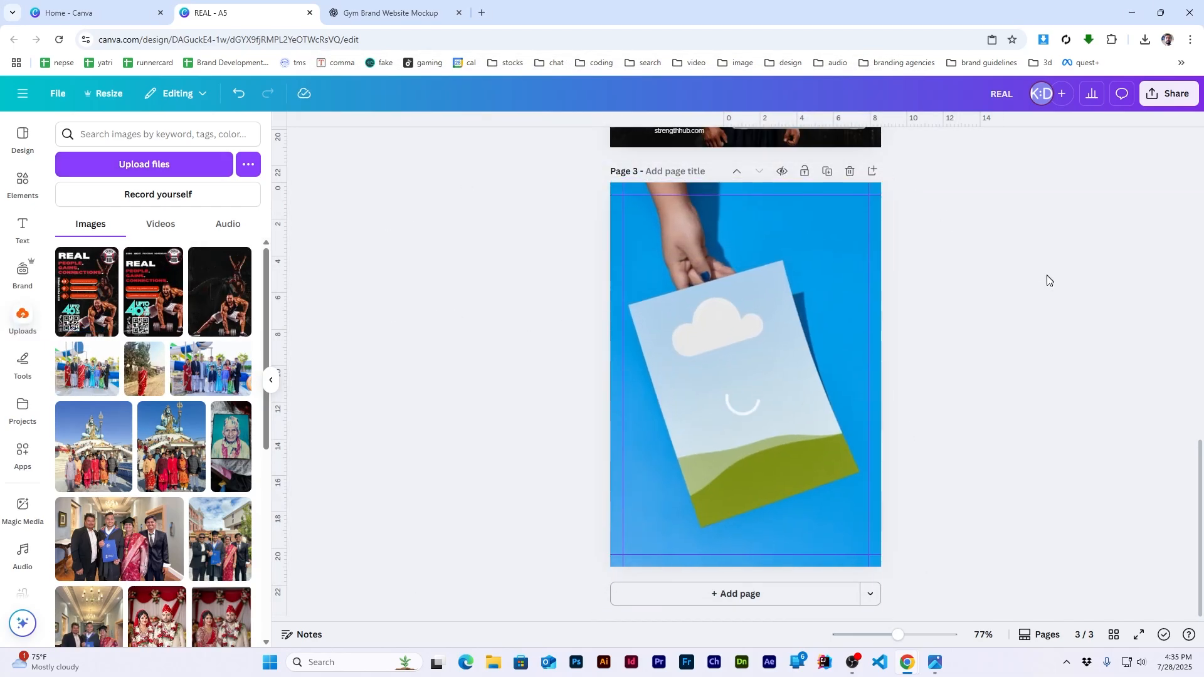
left_click(827, 171)
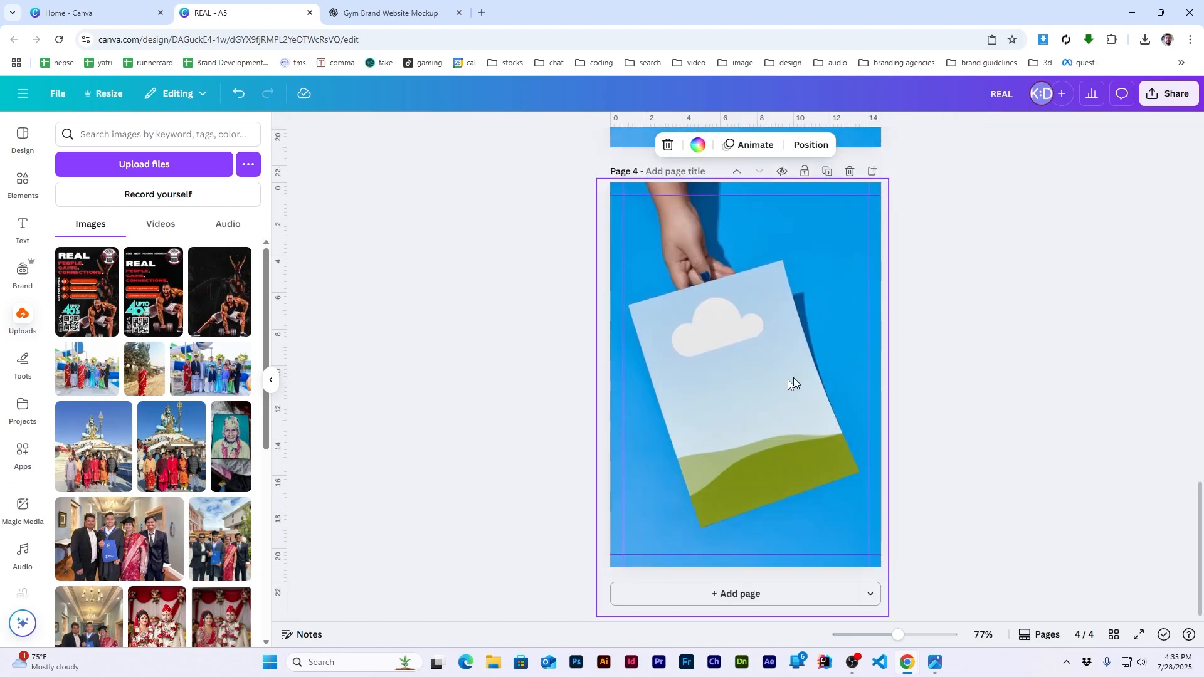
Step: Upload the exported page 2 flyer image, place it into page 4's mockup, and hide the side panel
left_click(168, 170)
double_click(447, 199)
left_click(80, 294)
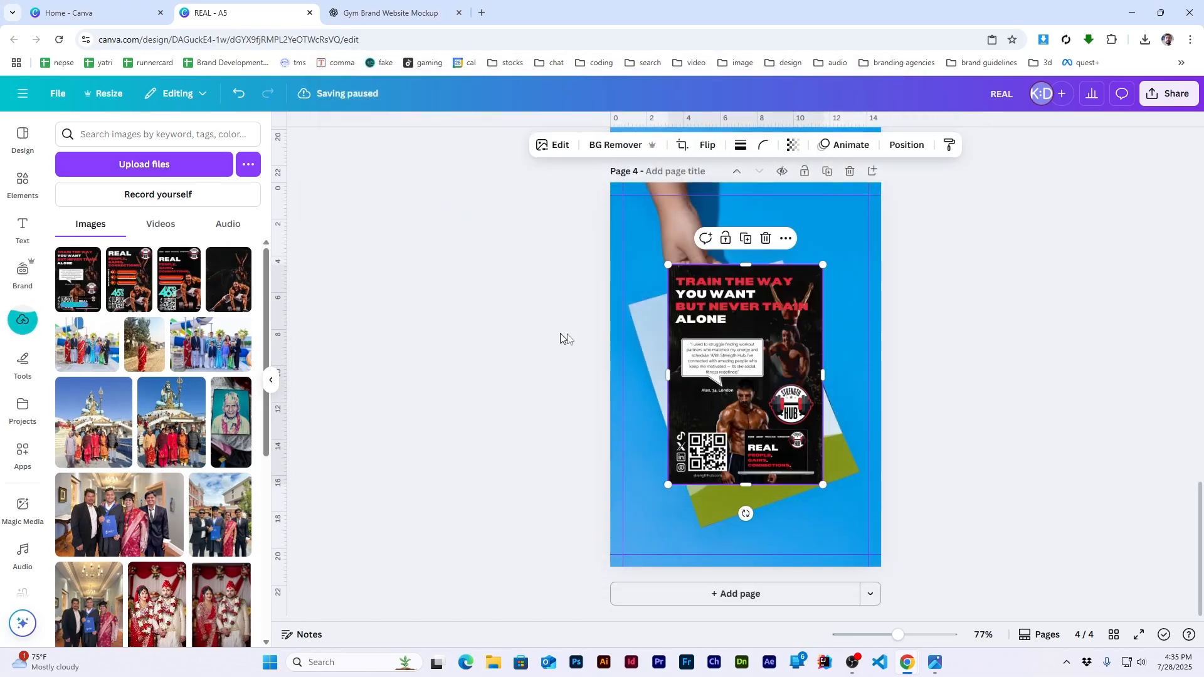
key("Delete")
scroll(941, 417, "up", 6)
left_click(271, 380)
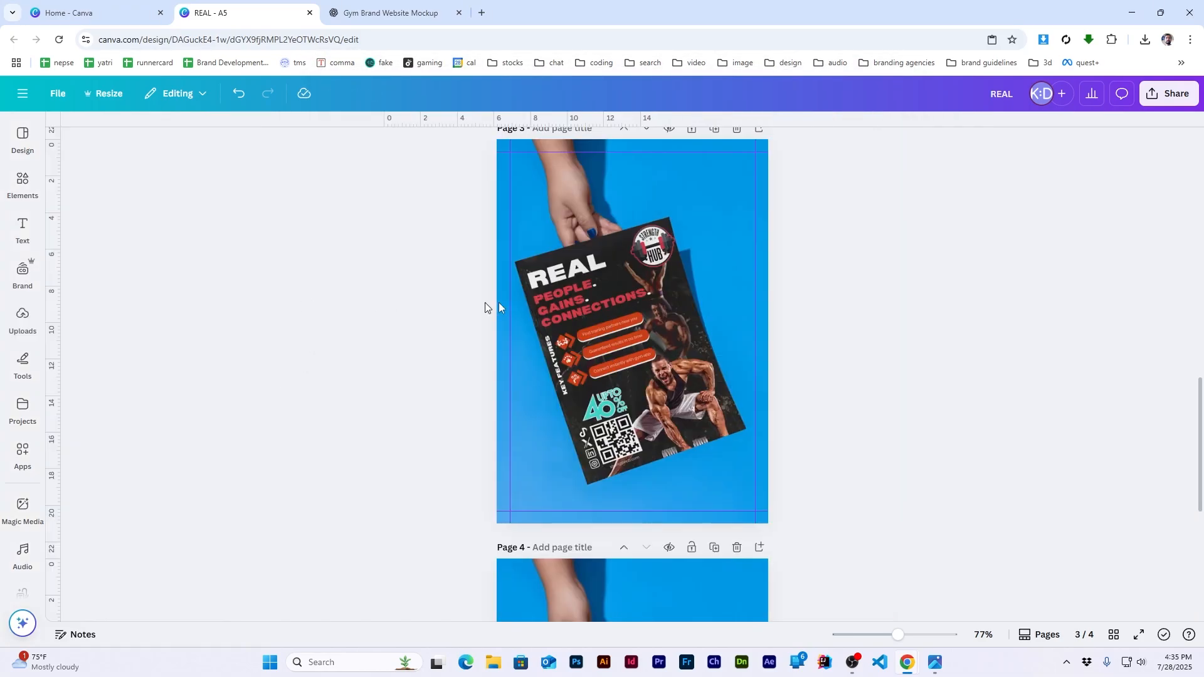
Step: Review the flyer pages and present the front and back mockups on pages 3 and 4 in full screen
scroll(868, 296, "down", 6)
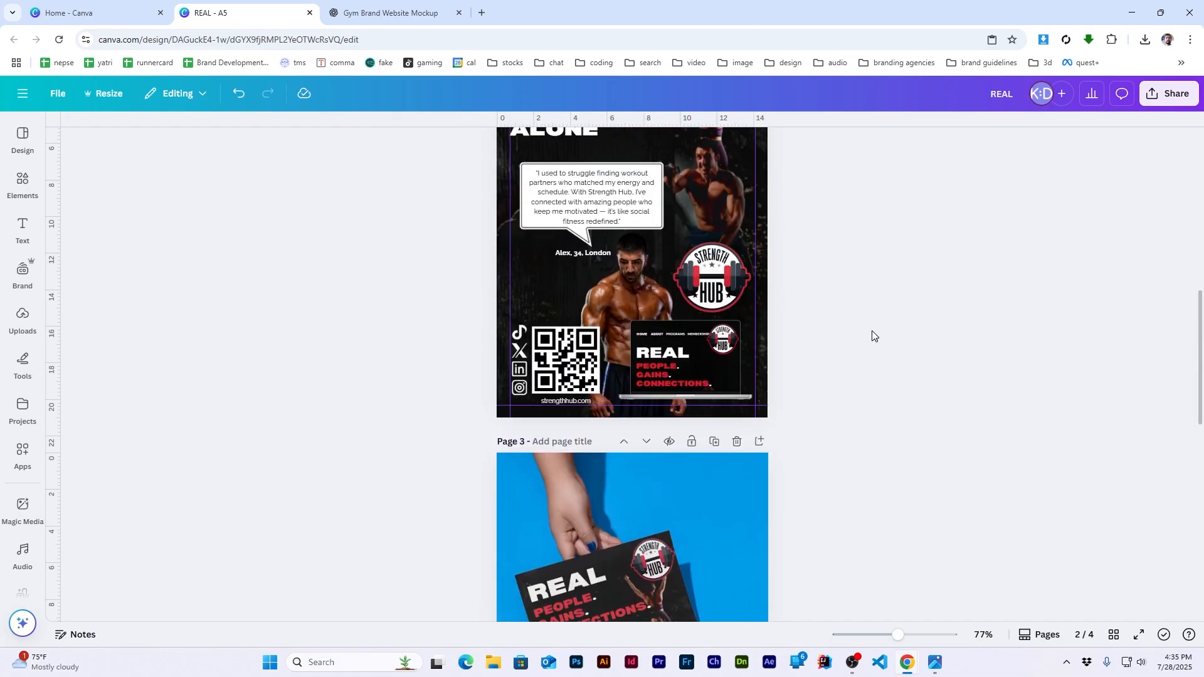
scroll(872, 336, "up", 6)
left_click(1138, 634)
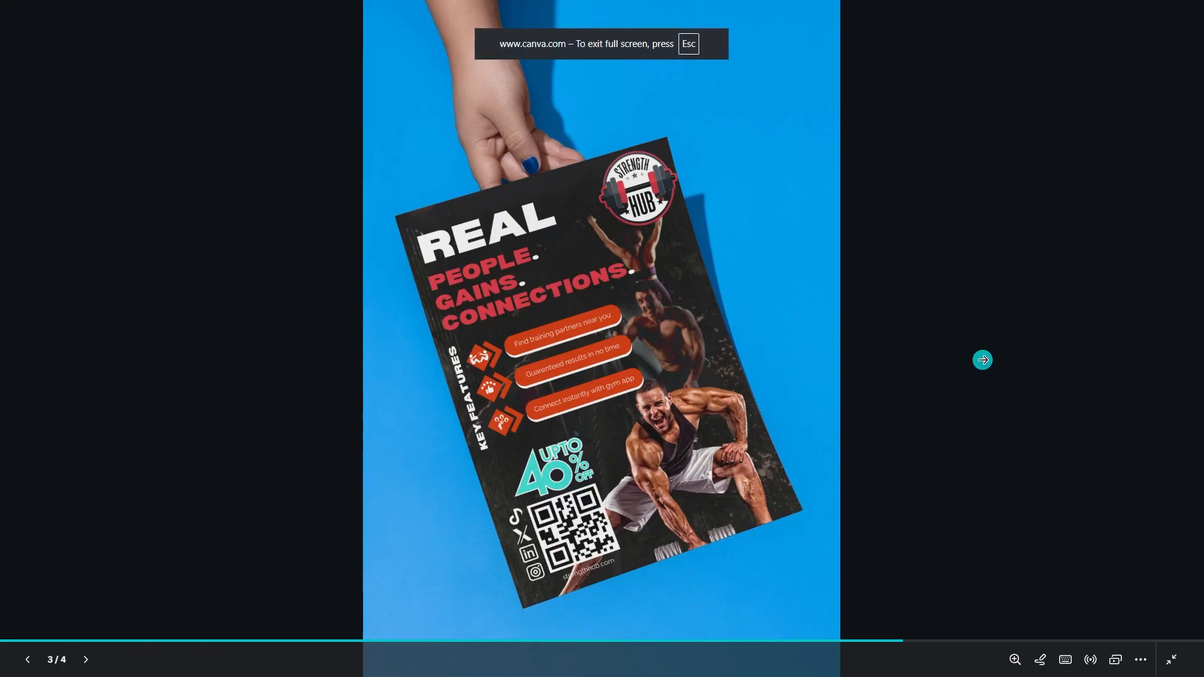
left_click(1189, 292)
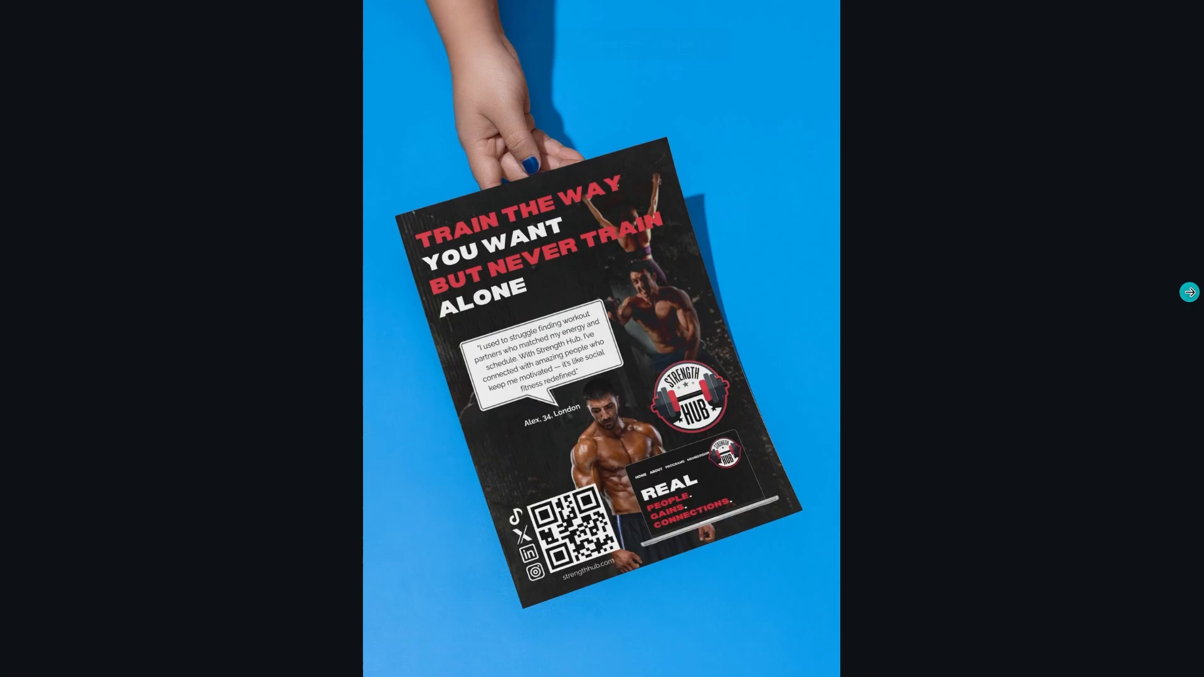
key("Escape")
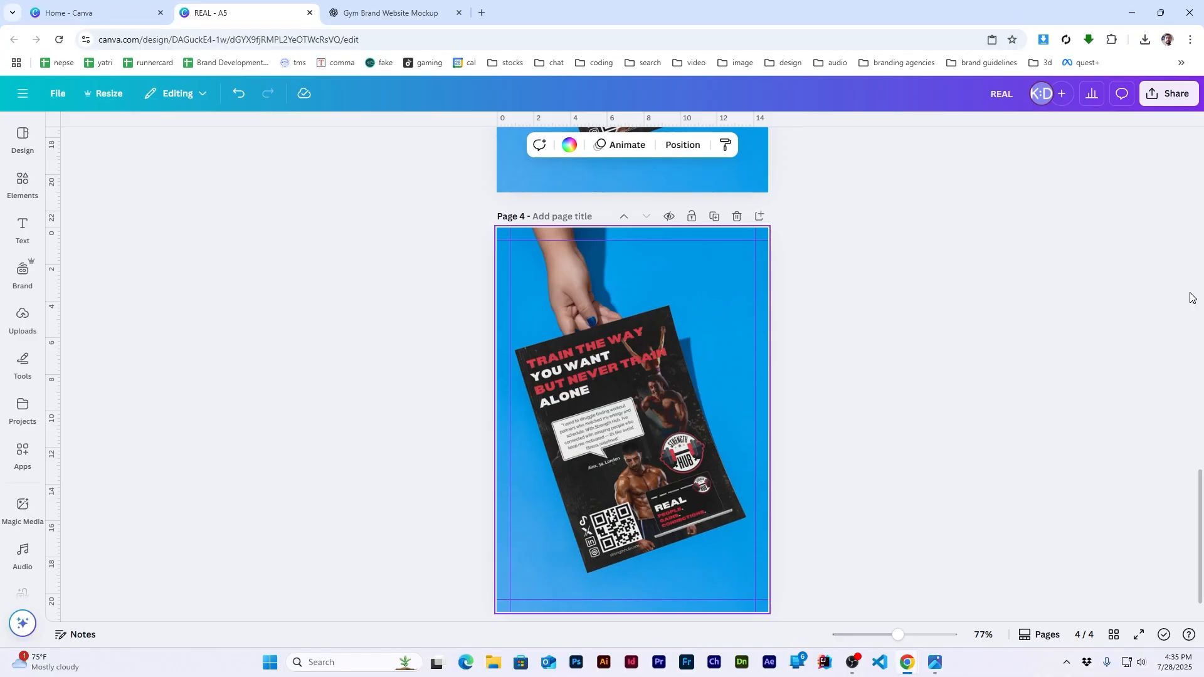
scroll(1142, 304, "up", 6)
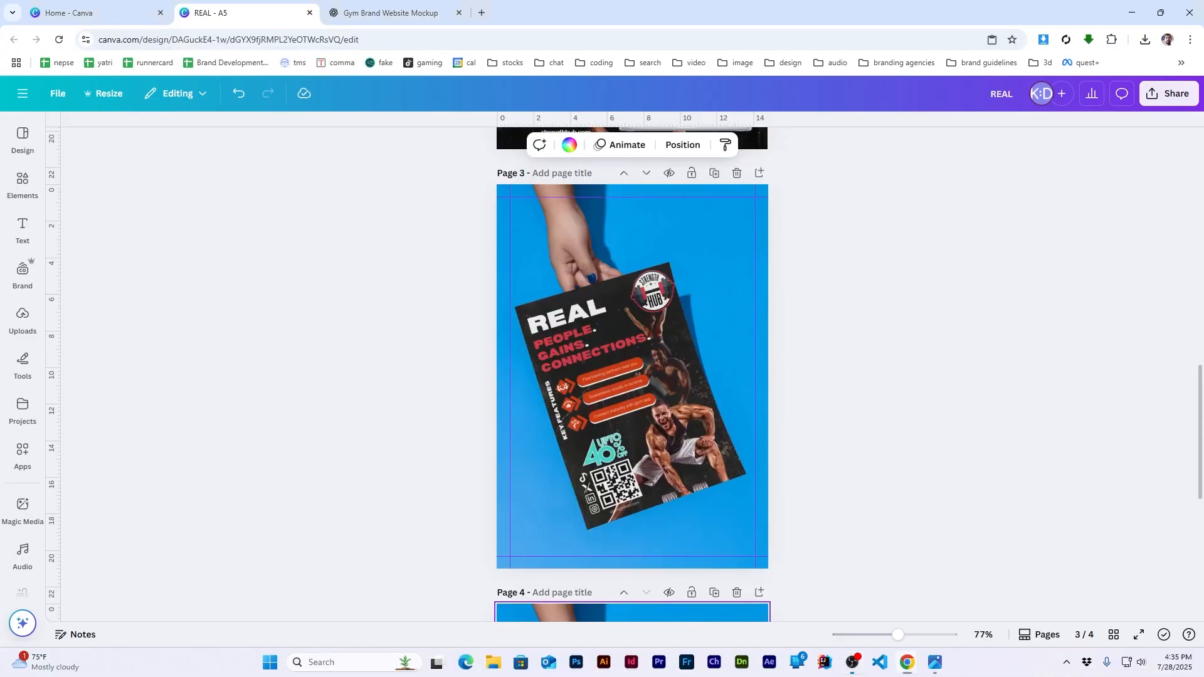